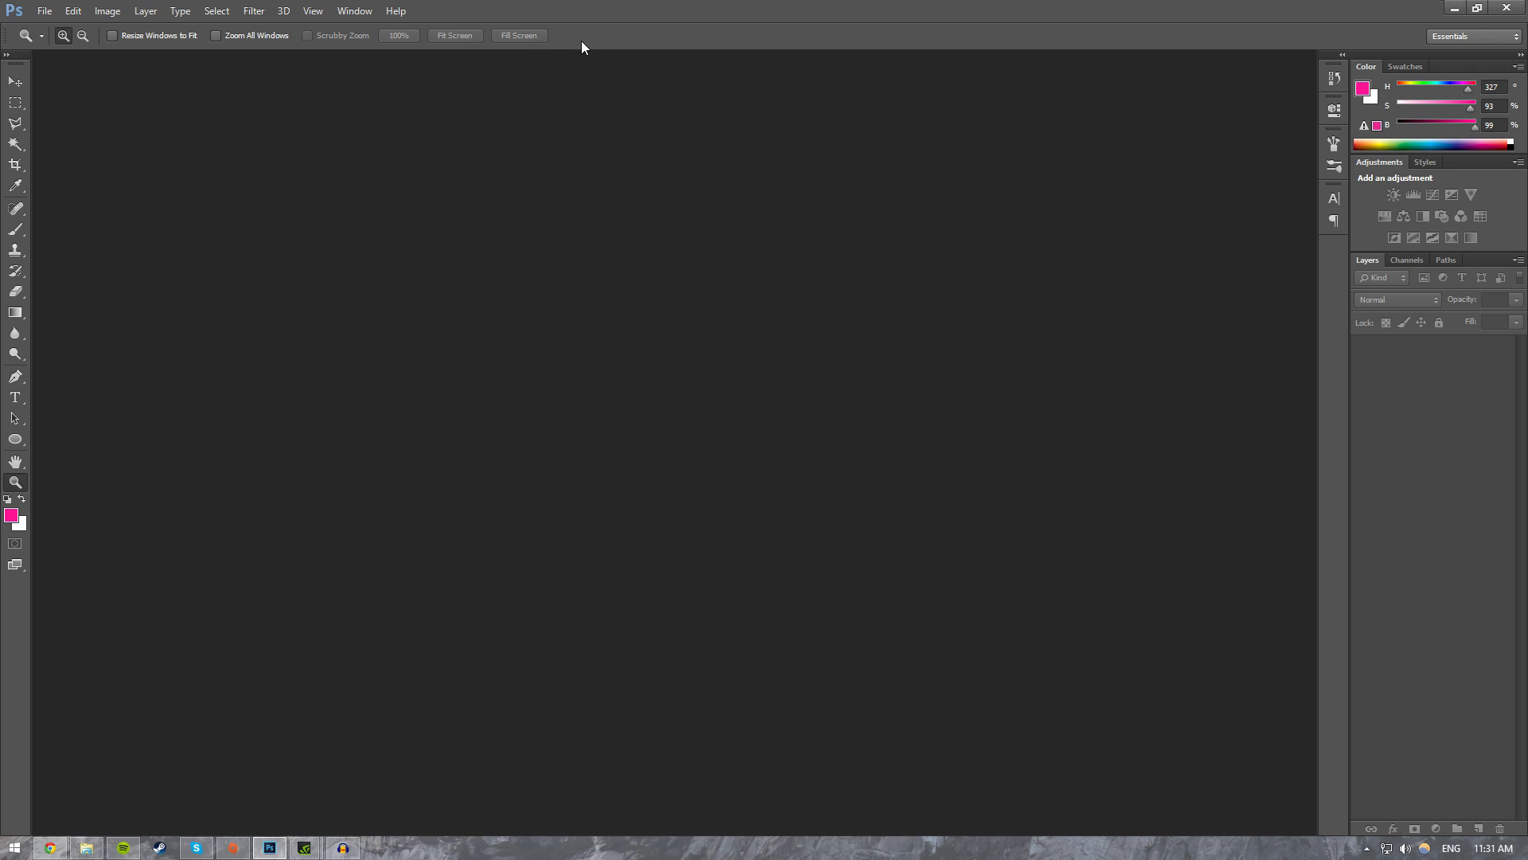
Step: Create a new 720 × 960 pixel RGB document at 72 pixels/inch with a white background
click(44, 10)
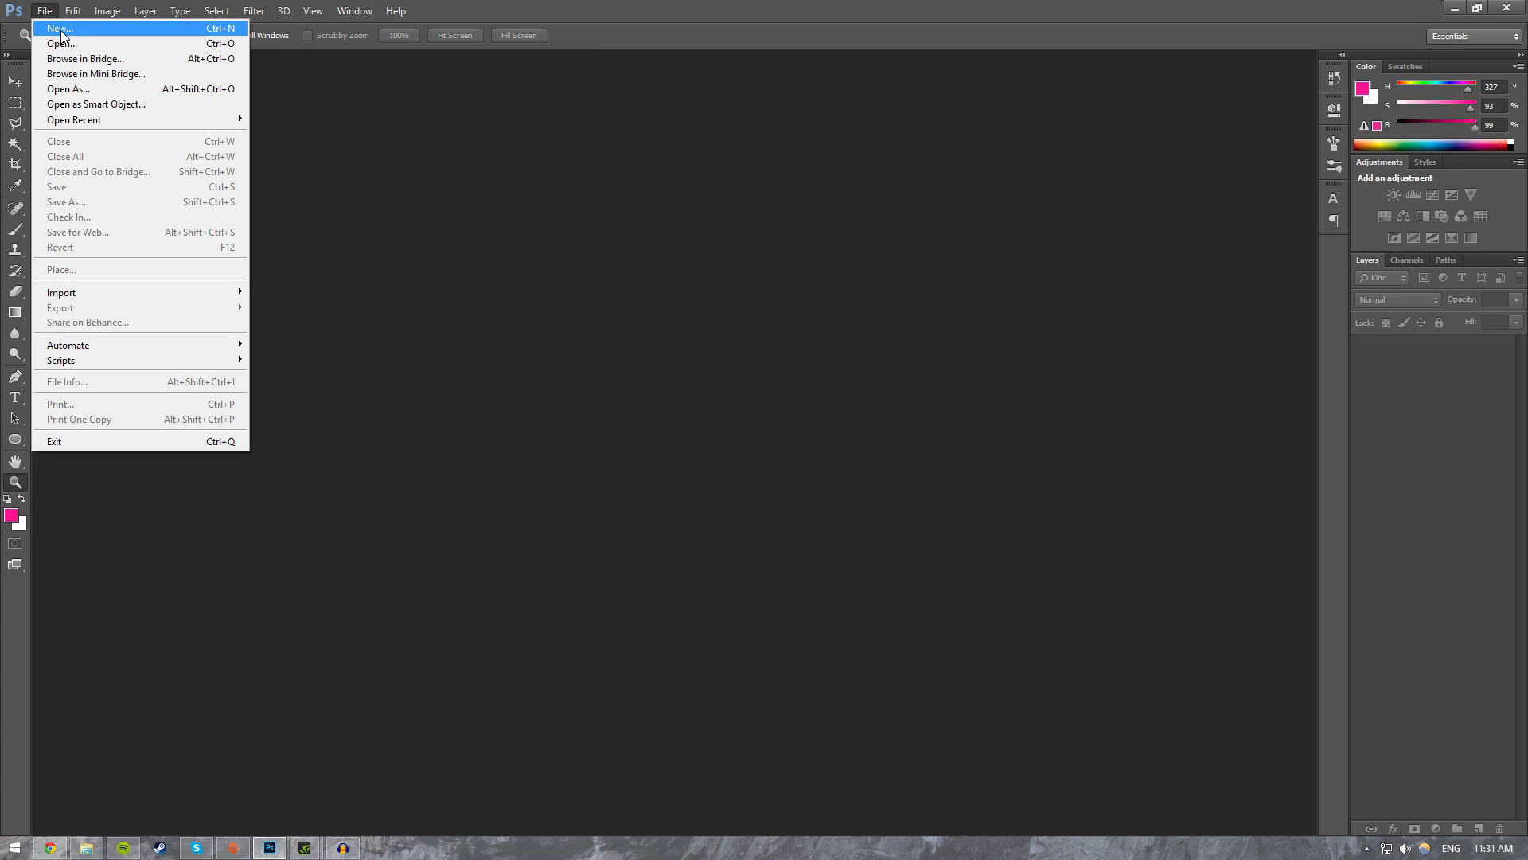
click(61, 31)
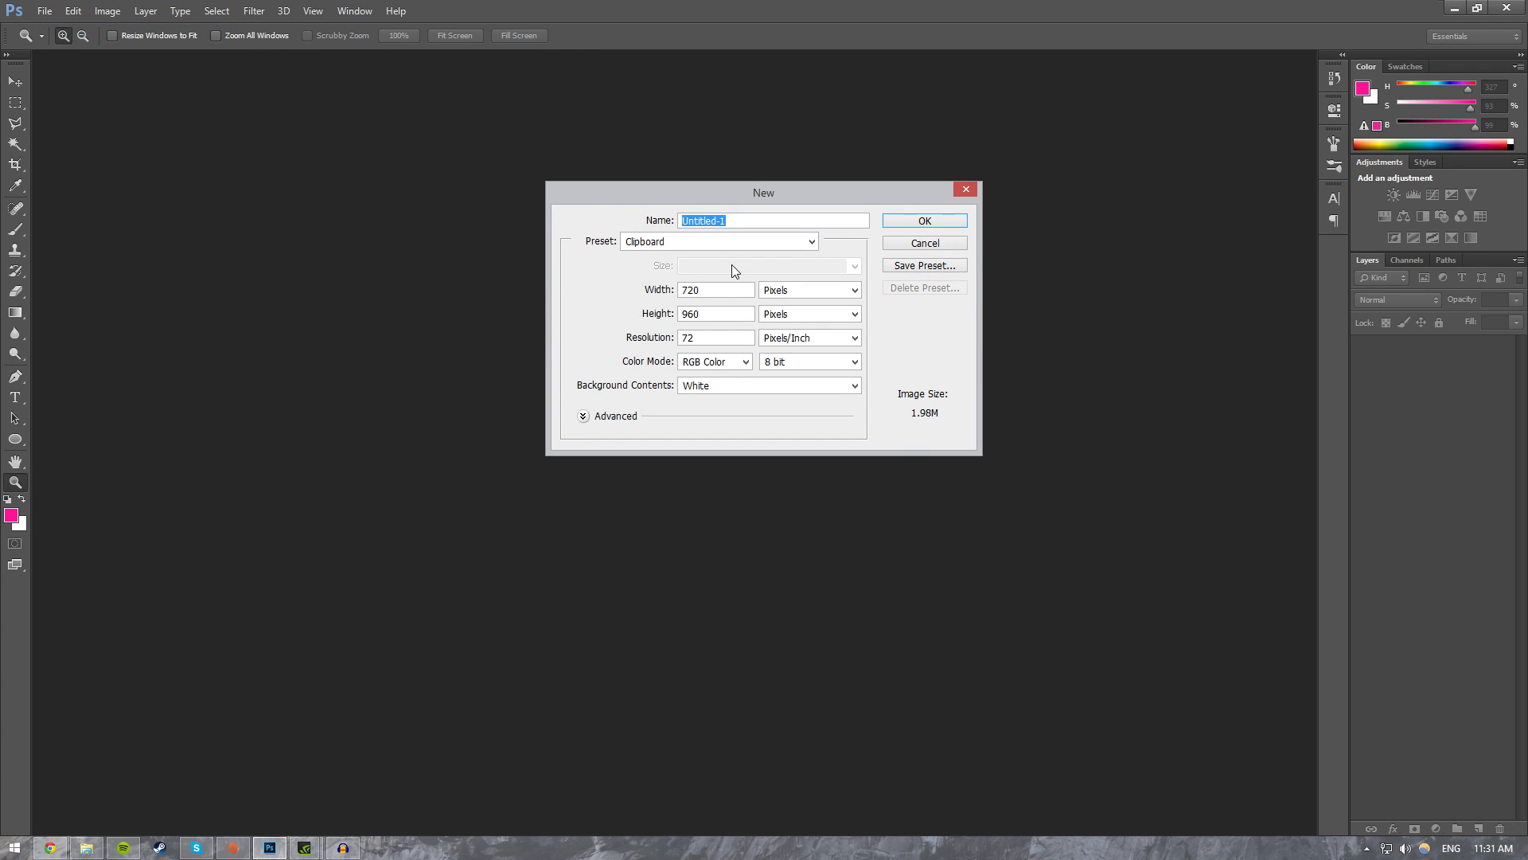
click(898, 225)
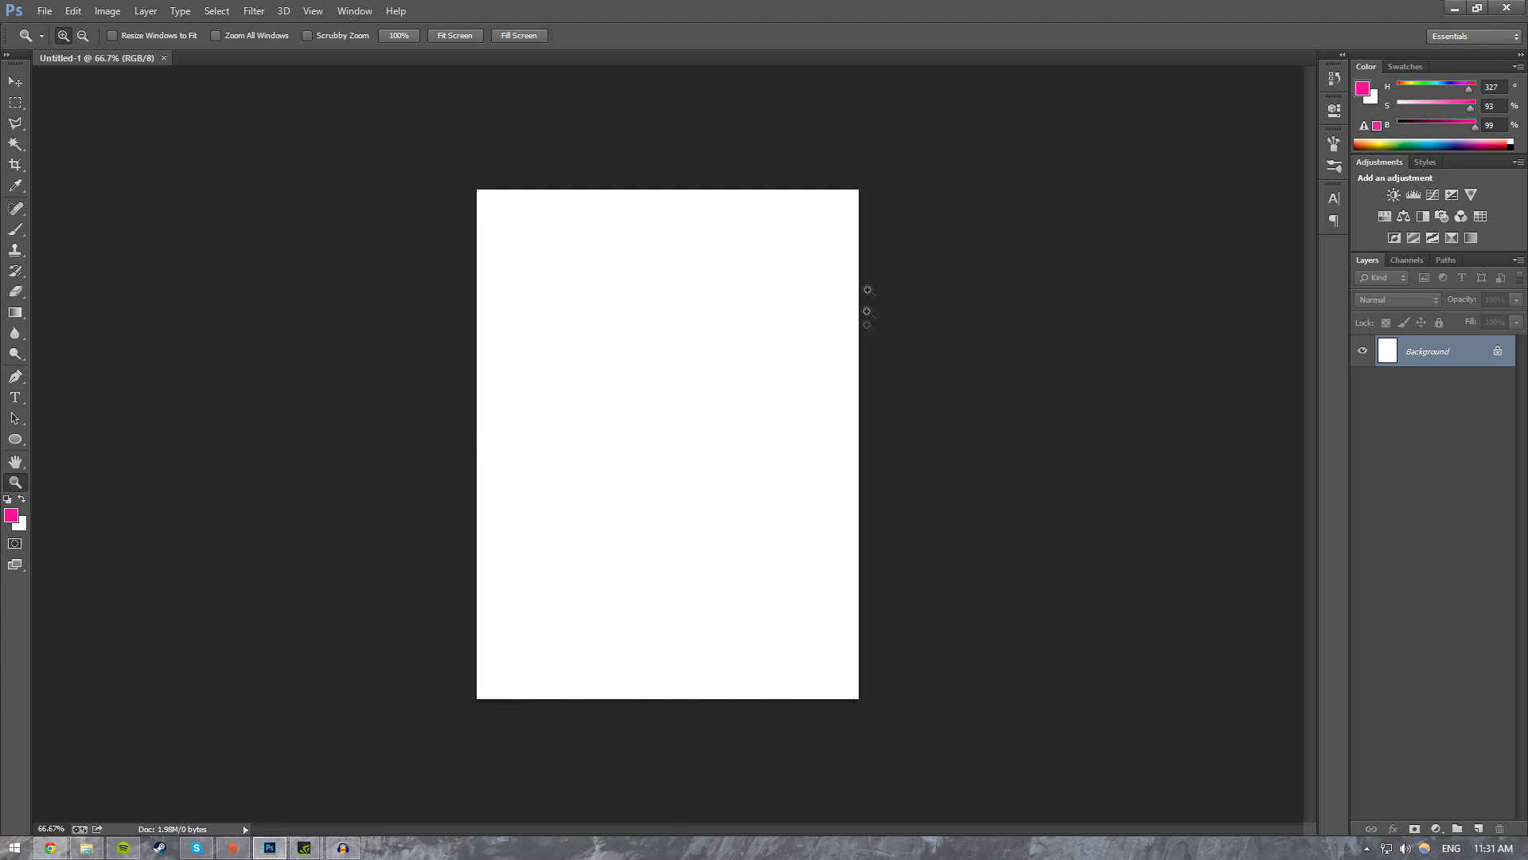
Step: Extend the canvas equally on both sides with the Crop tool to about twice its width, making it landscape
key(c)
drag(857, 444, 1048, 436)
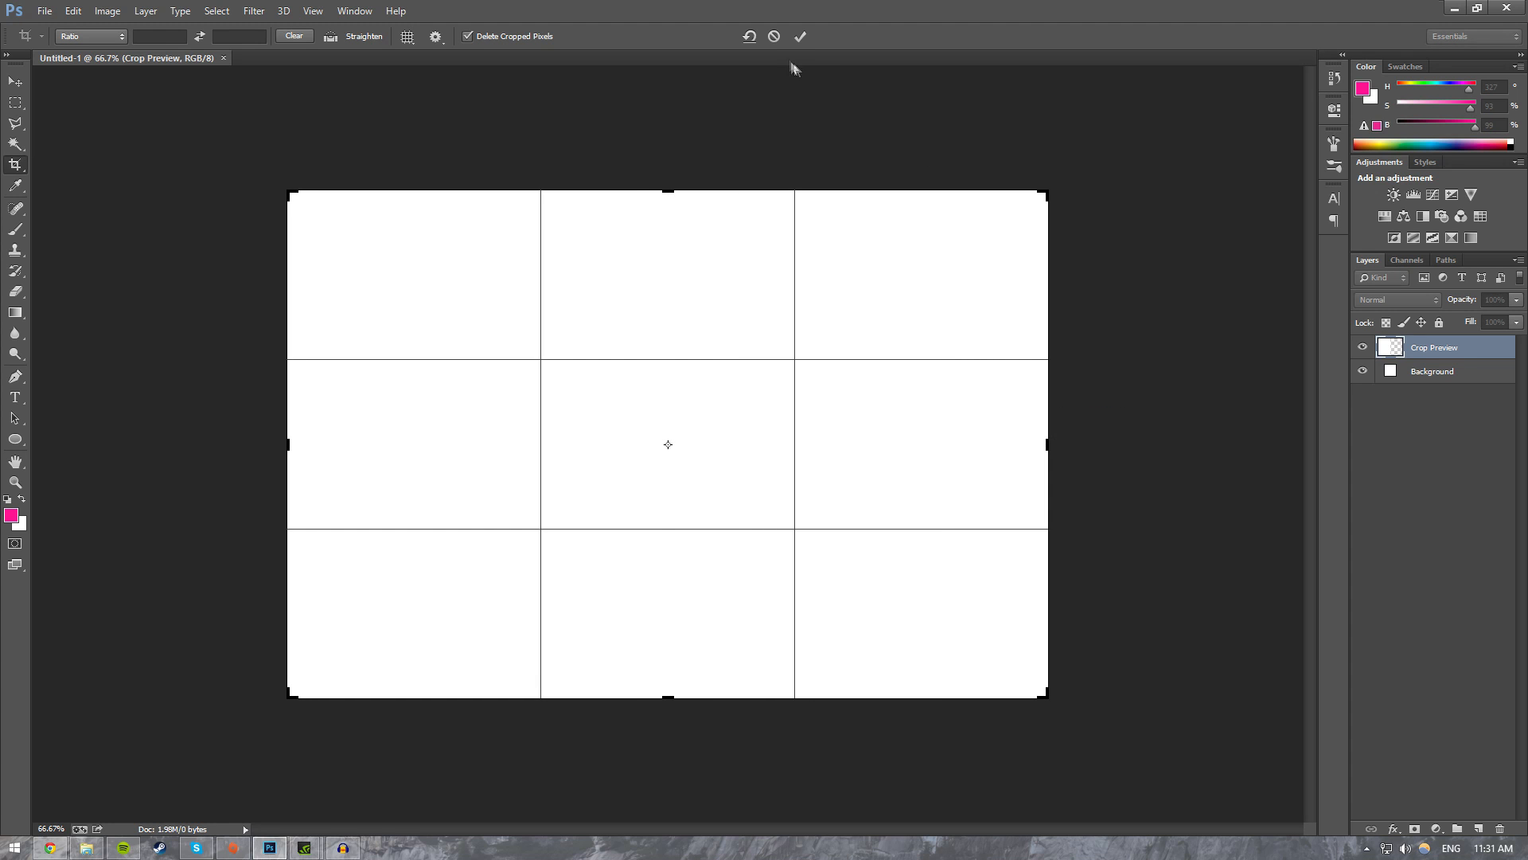
click(799, 37)
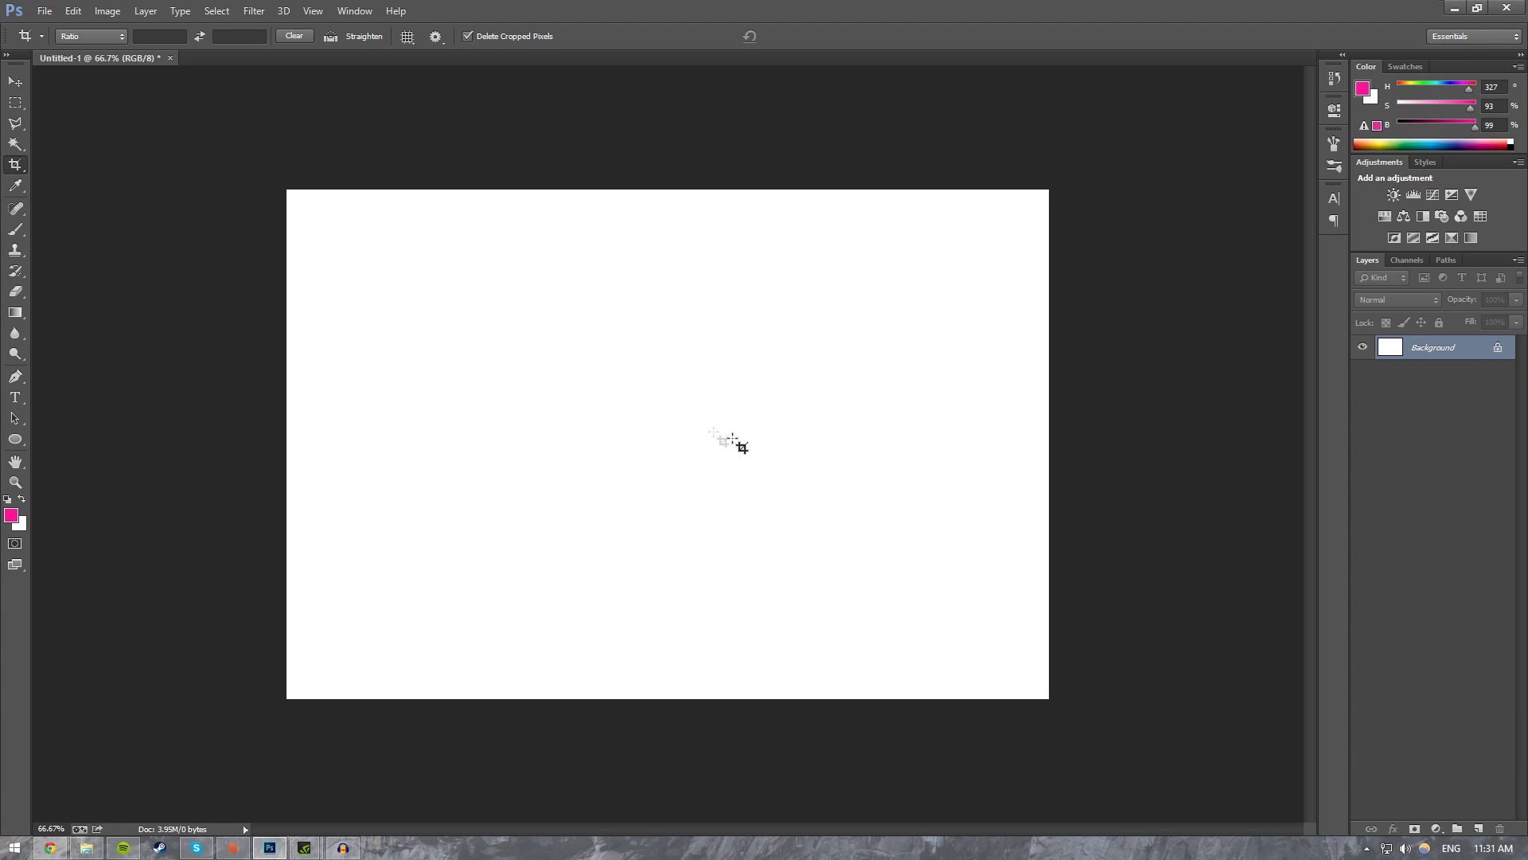
Step: Bring the palm-tree sunset picture into the document as a layer and shift it so the sun sits centred above the lower edge
key(alt+Tab)
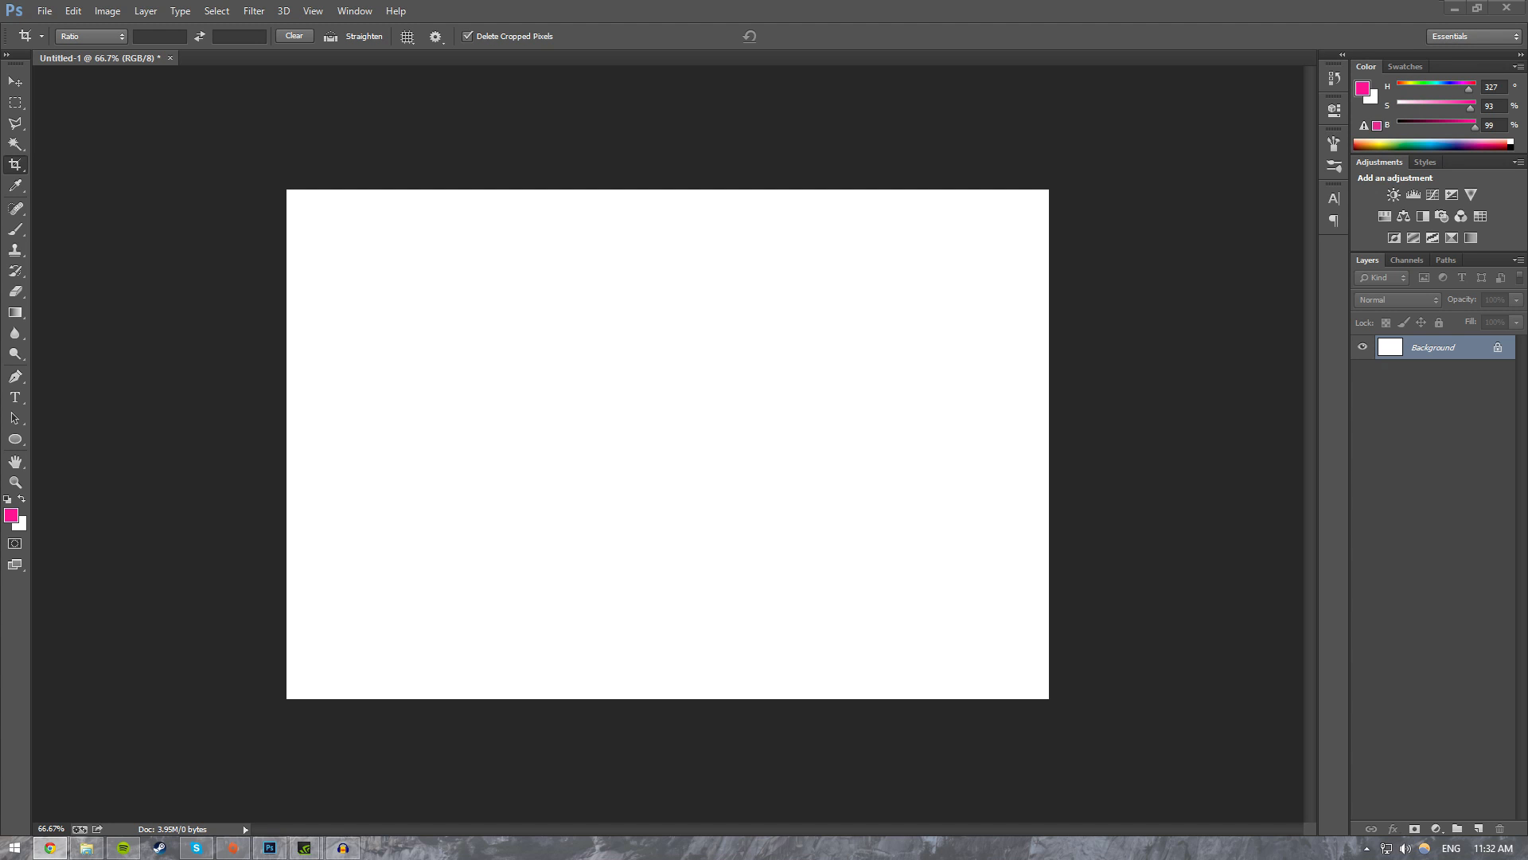
drag(668, 27, 628, 357)
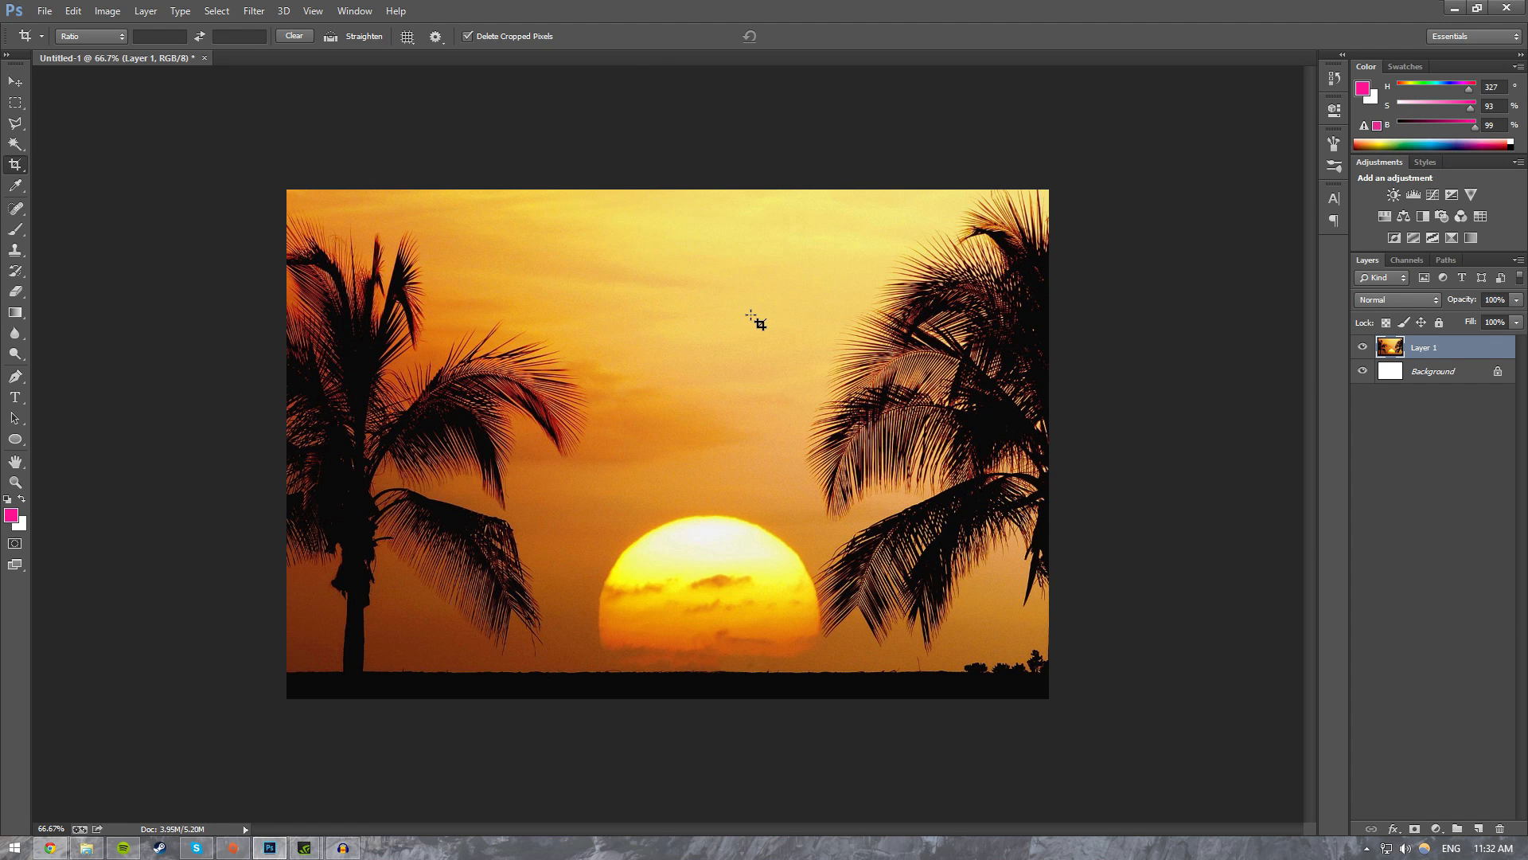
key(v)
drag(689, 431, 673, 475)
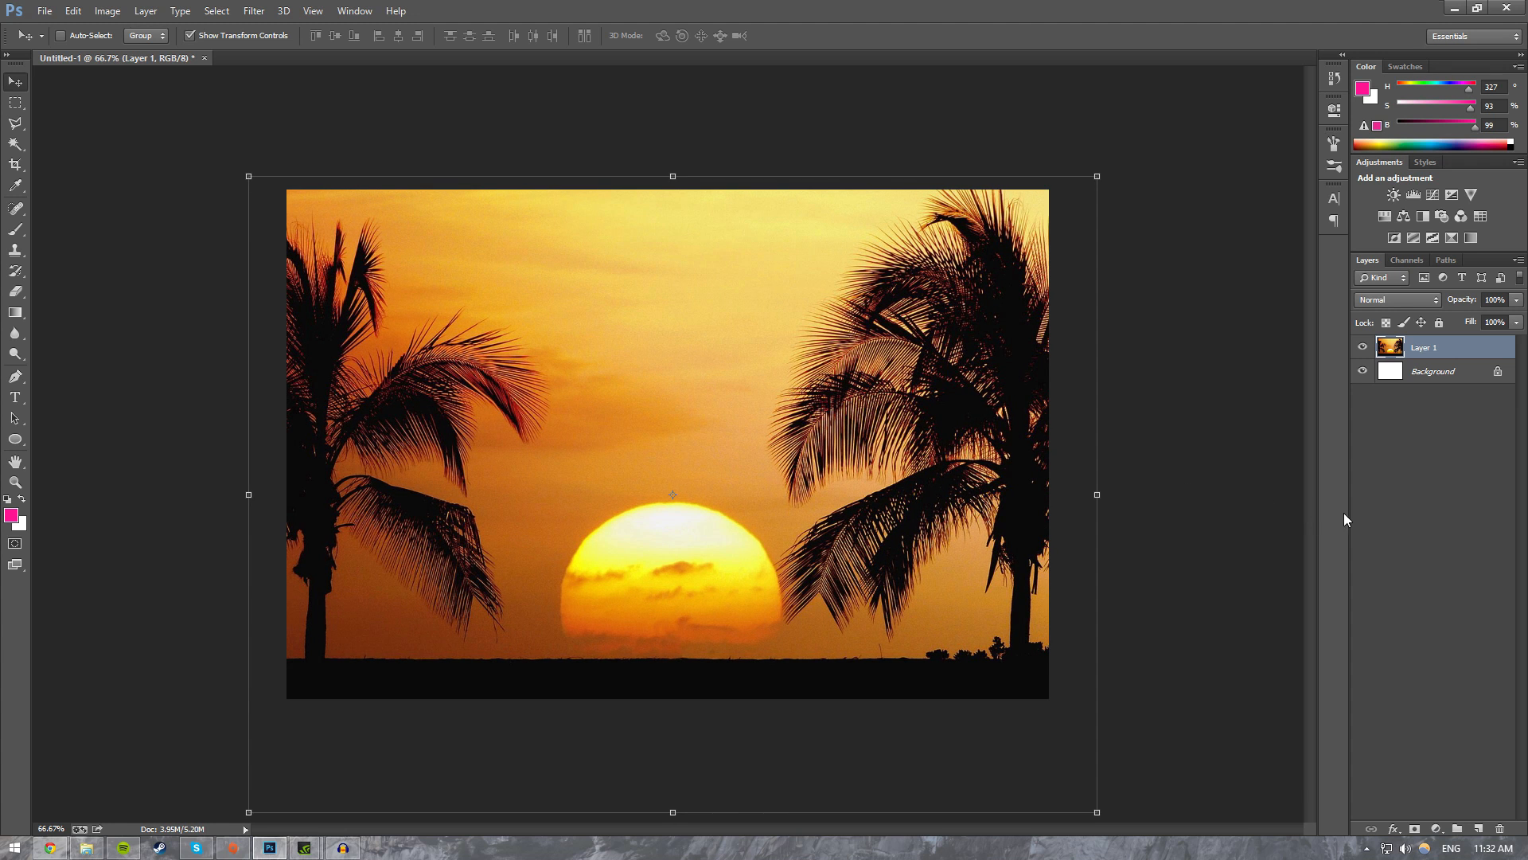
Step: Delete the white Background layer and select the sunset layer
click(1397, 509)
click(1428, 373)
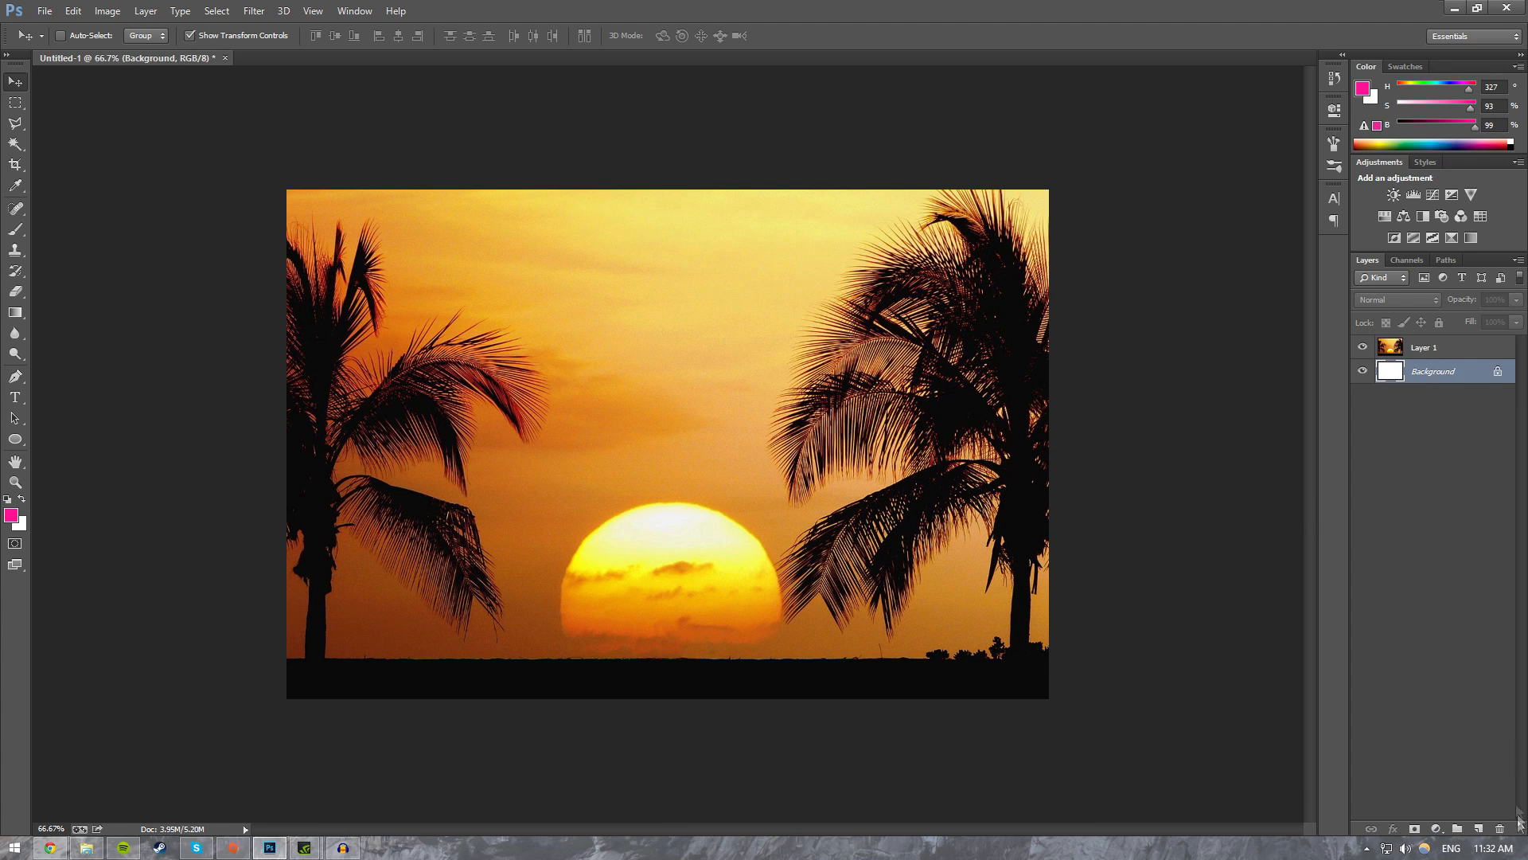
click(1499, 828)
click(1414, 418)
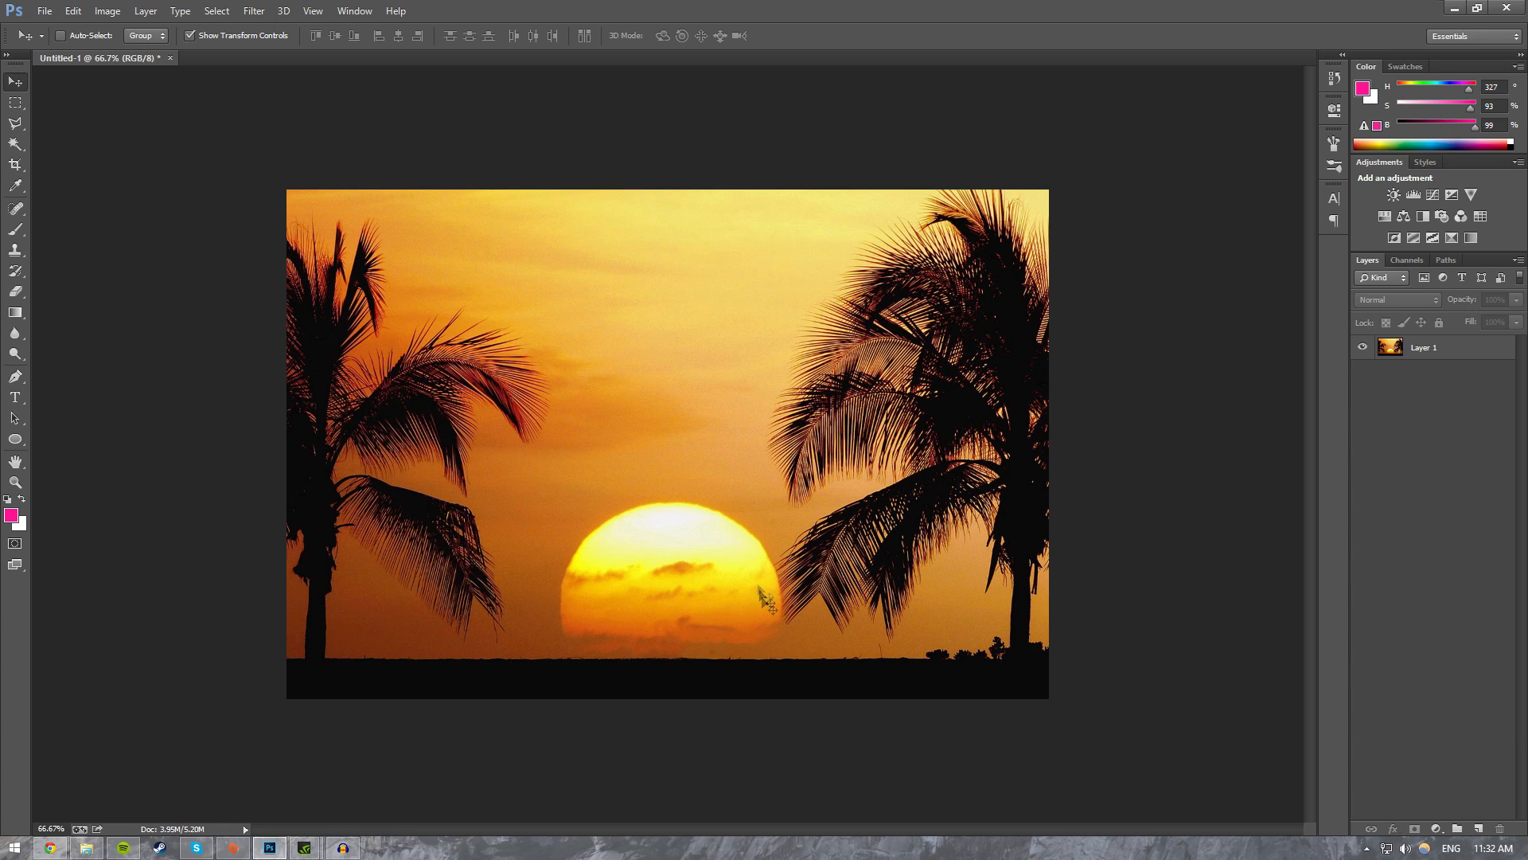
click(1451, 348)
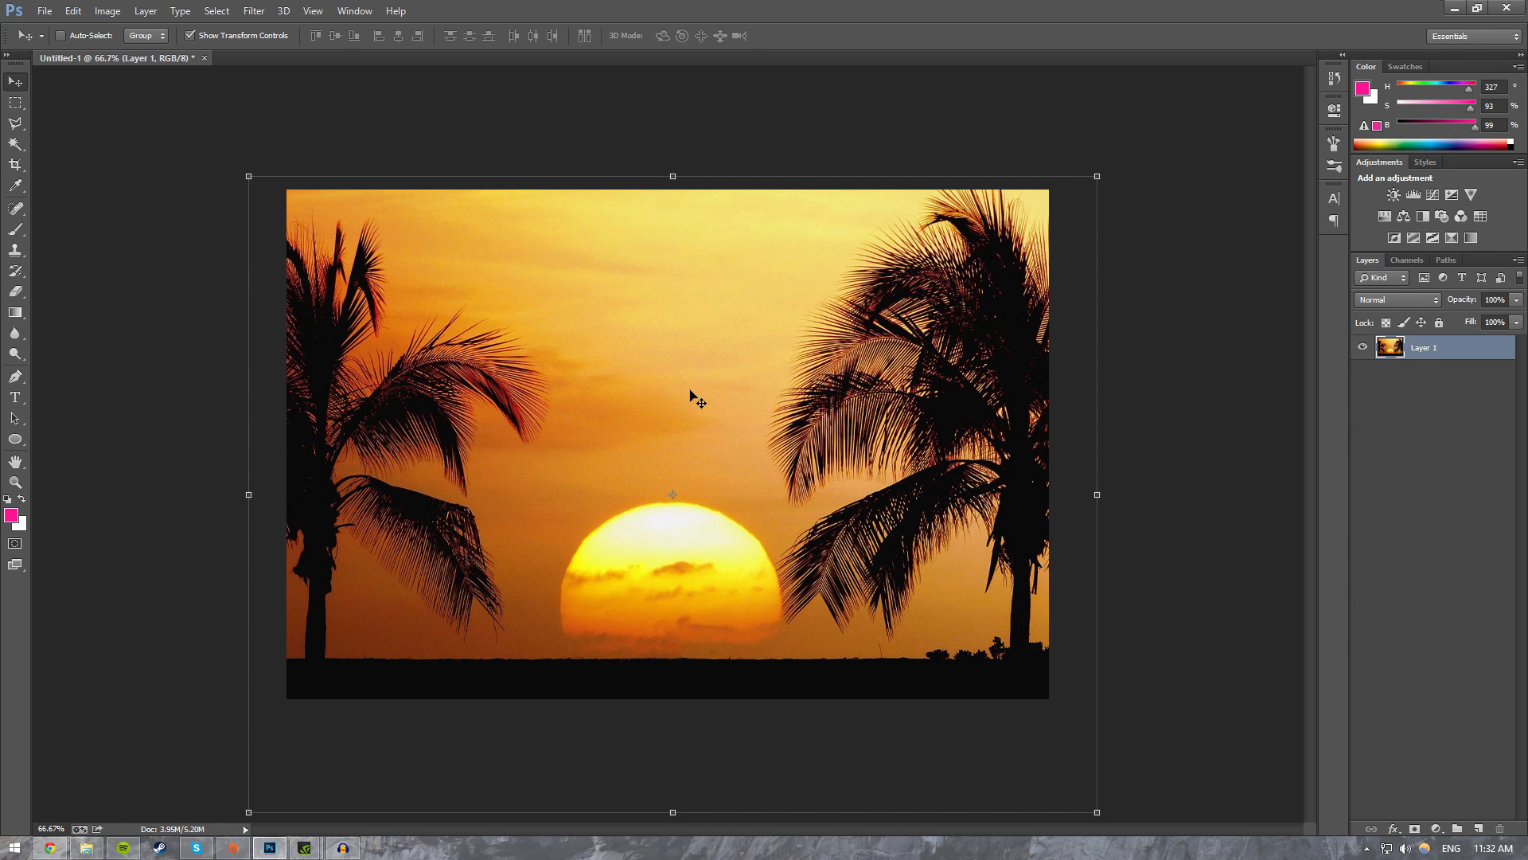
Step: Look through the crop, pen, shape, gradient, eraser, brush and healing tool groups for the Ruler tool
key(c)
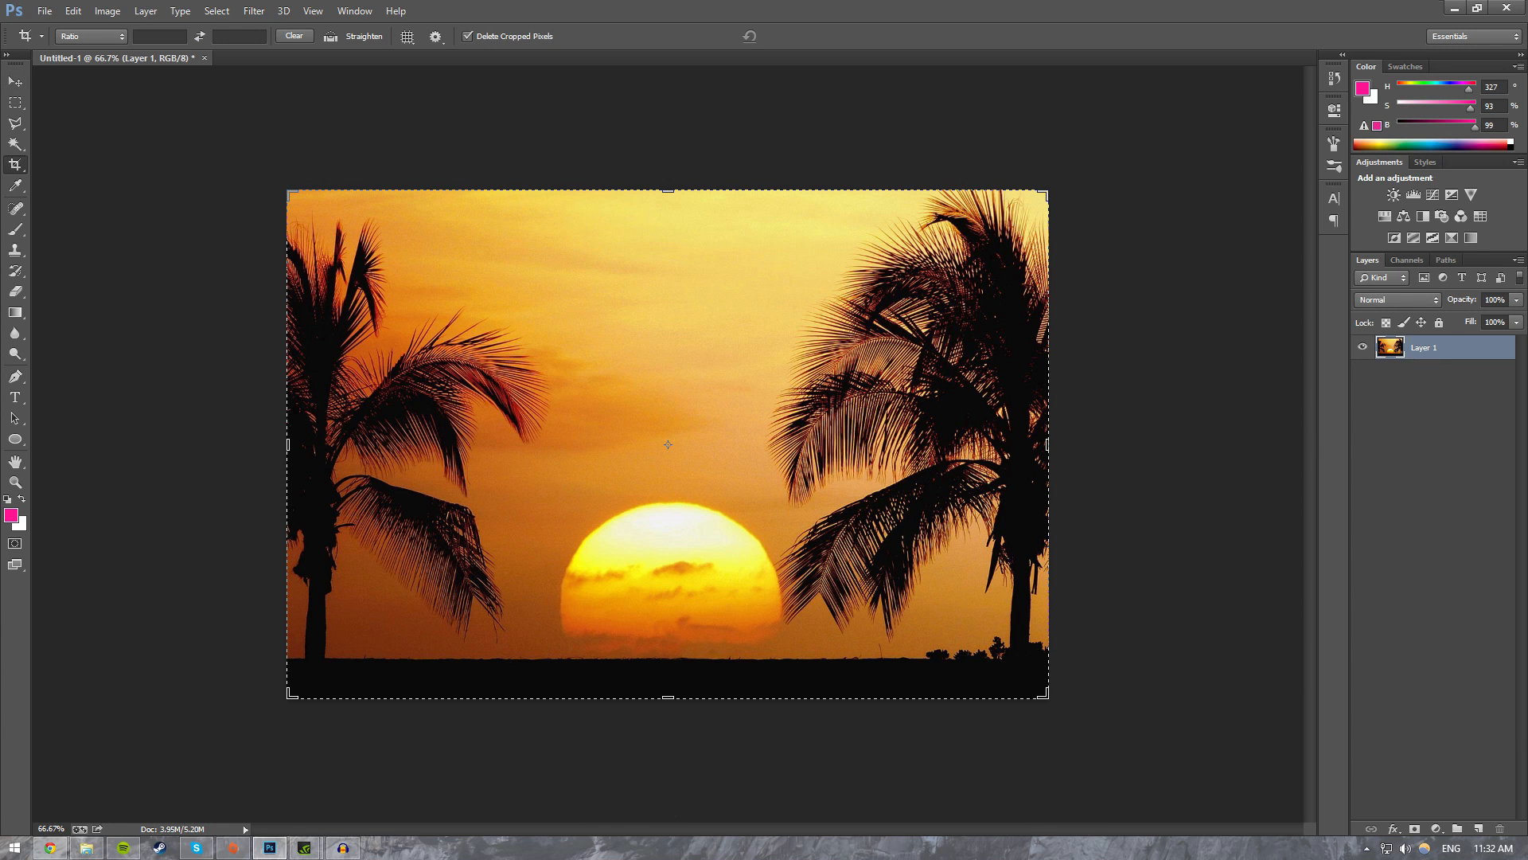
right_click(15, 165)
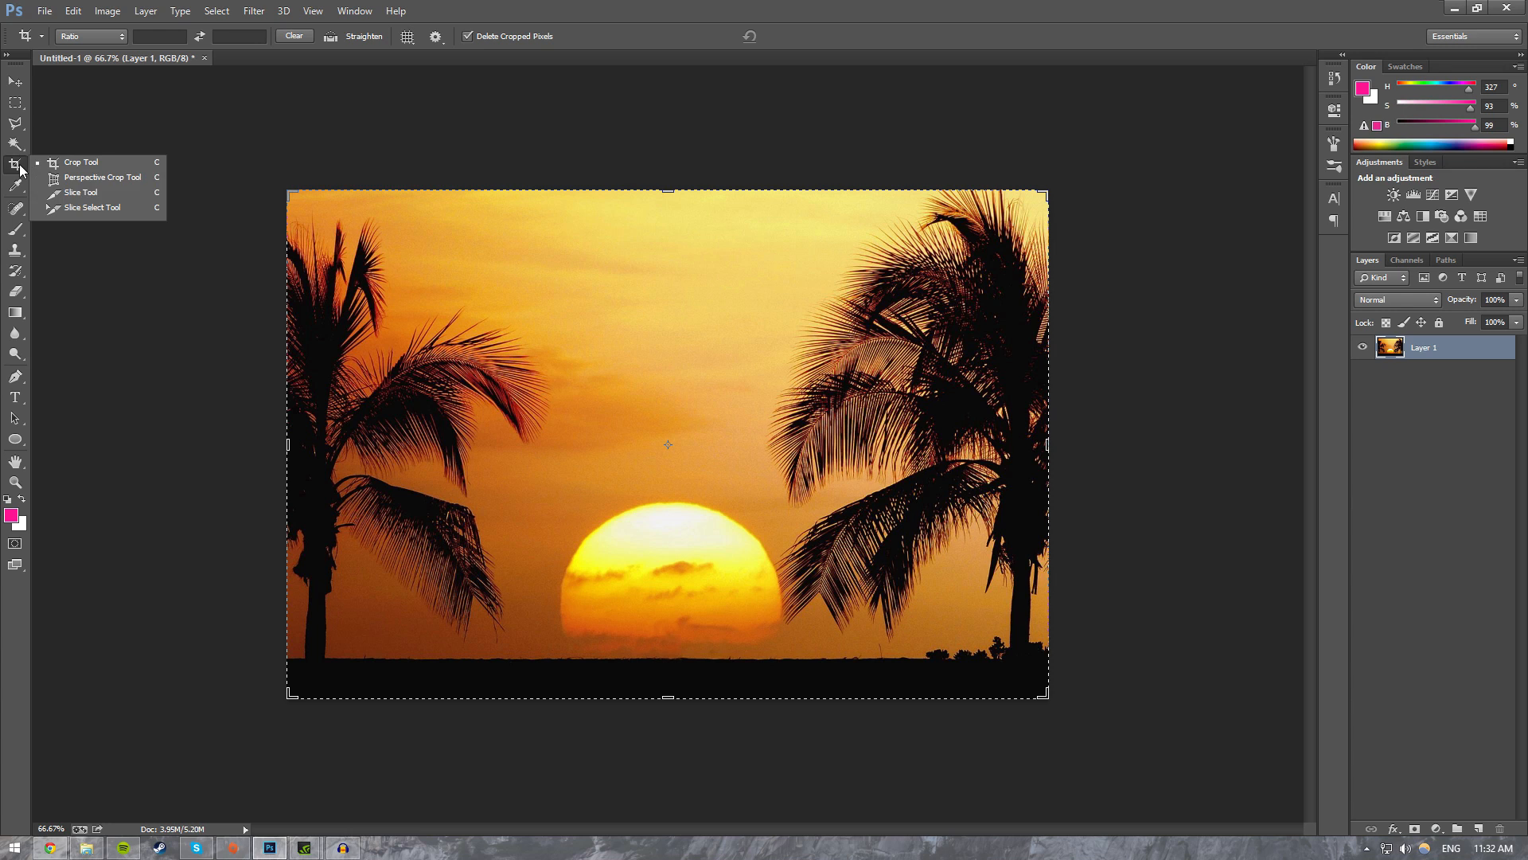
click(110, 180)
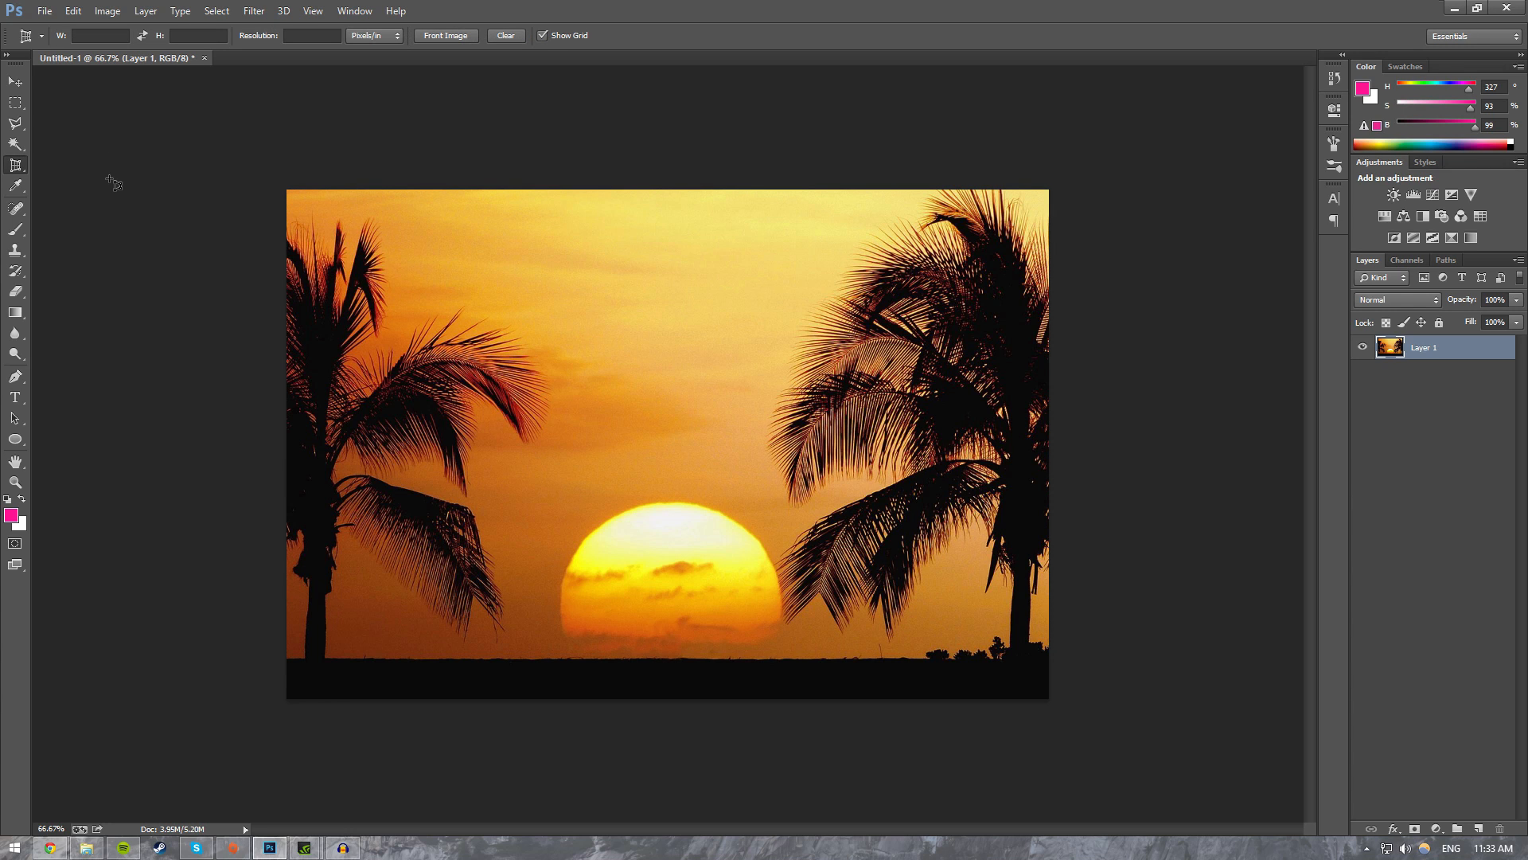
right_click(6, 168)
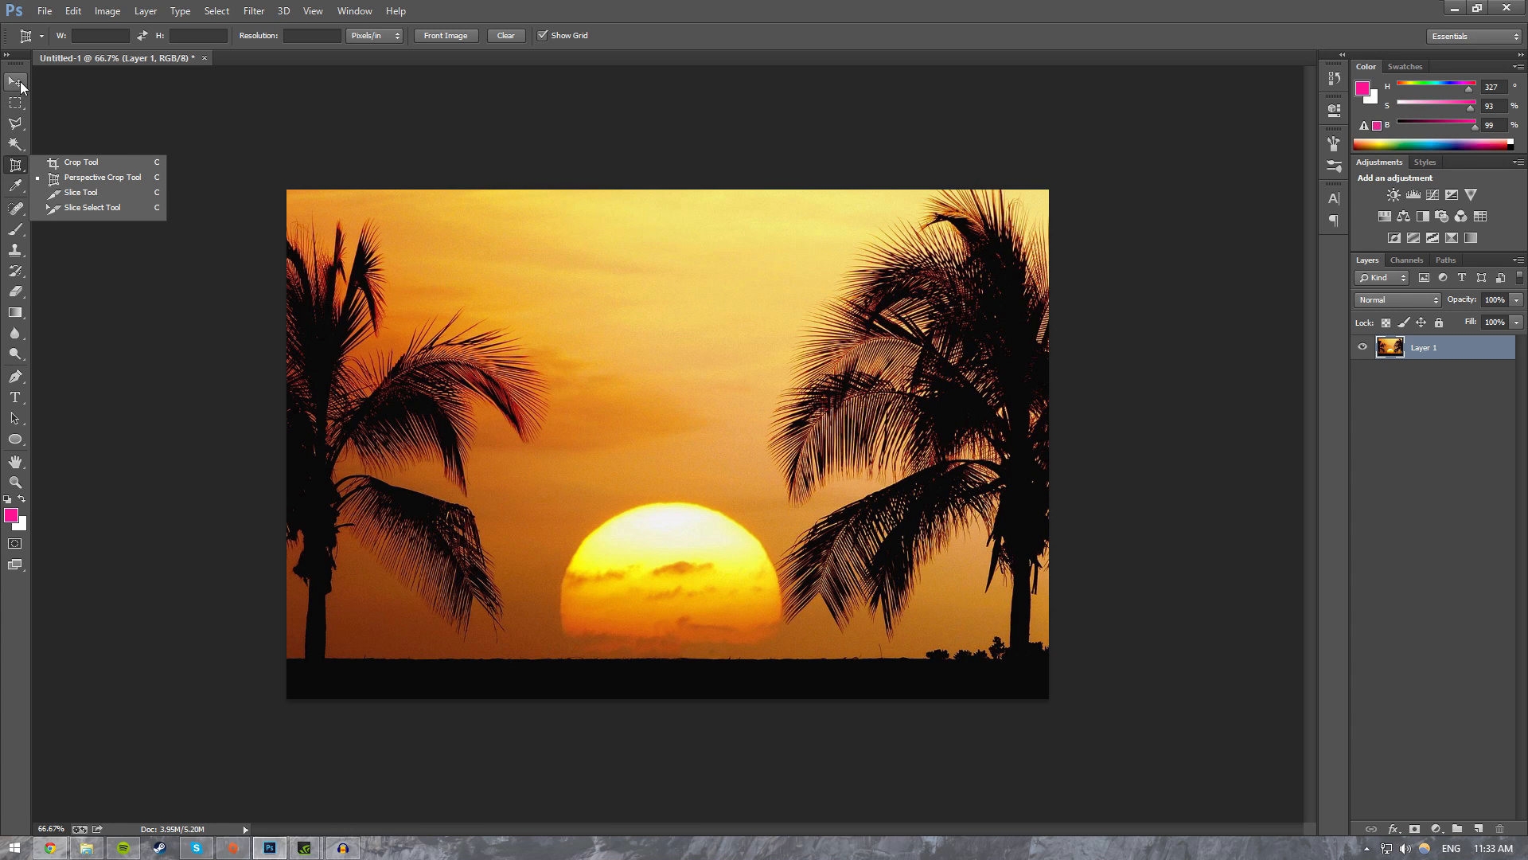
click(21, 382)
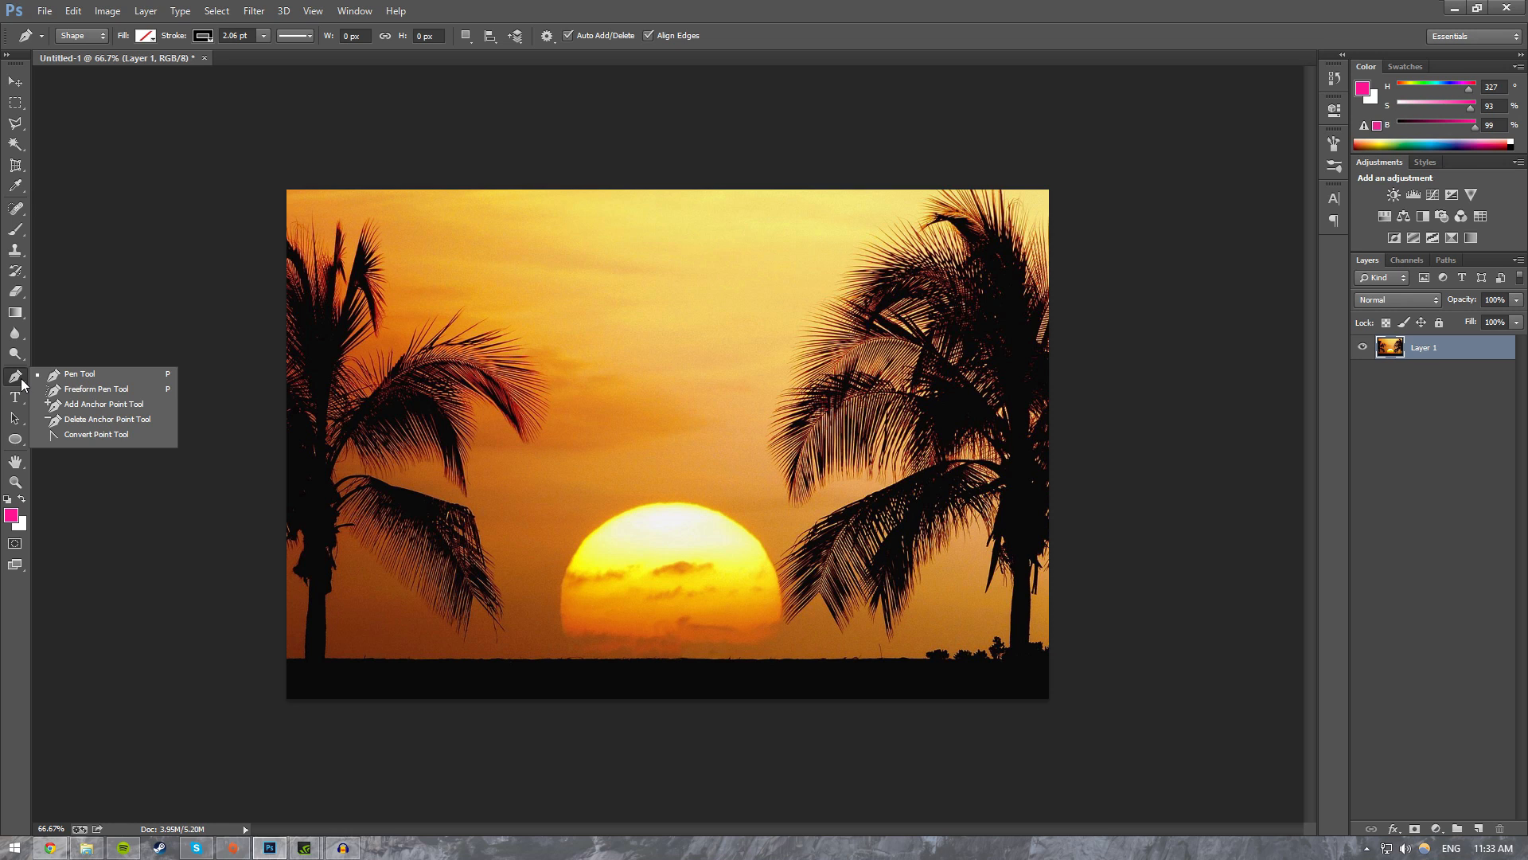
click(15, 398)
click(15, 418)
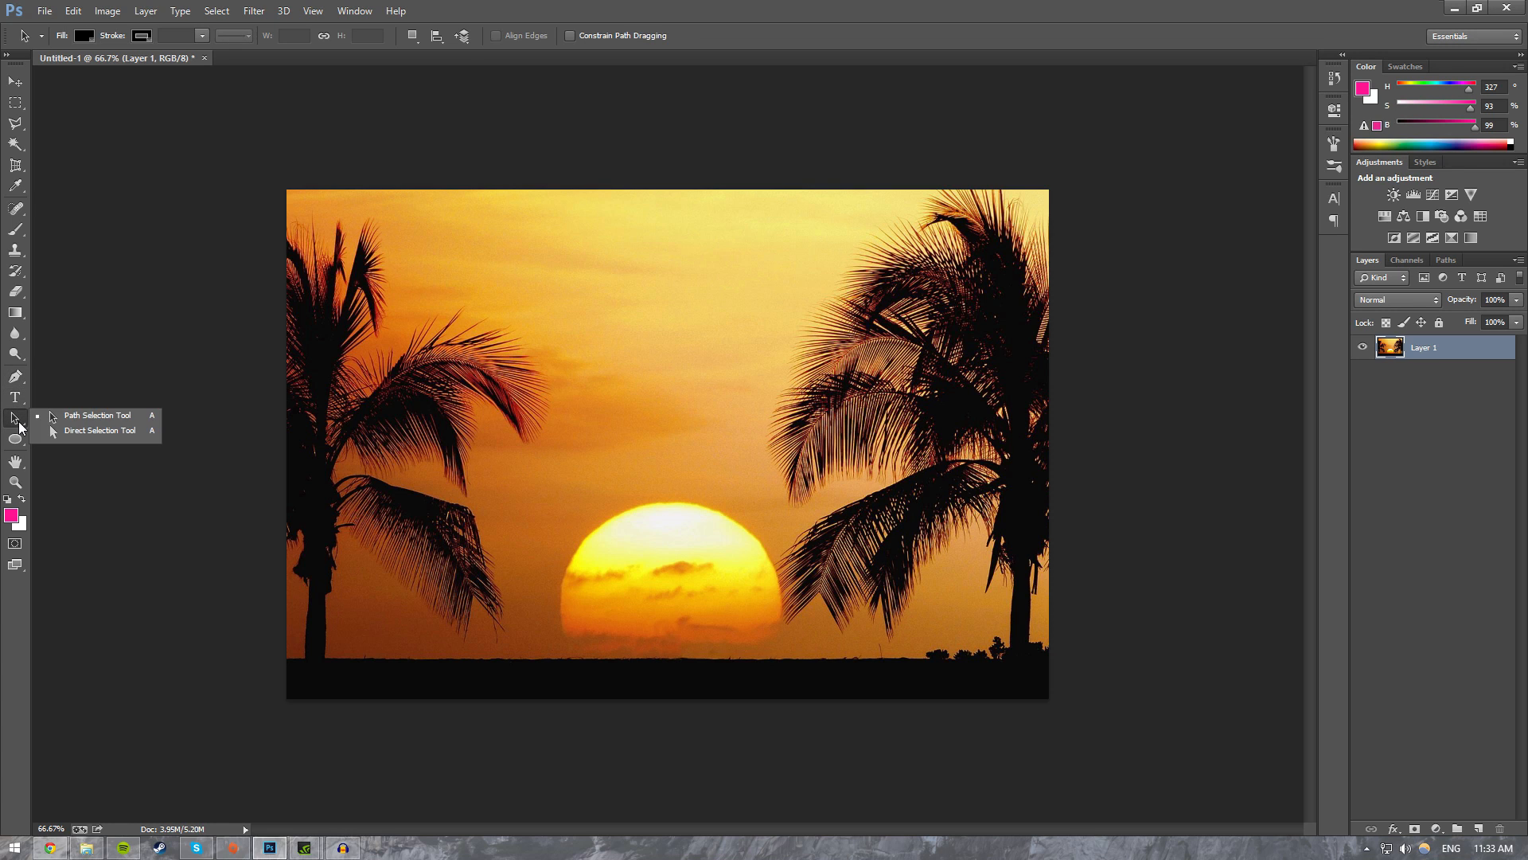
click(18, 442)
click(18, 463)
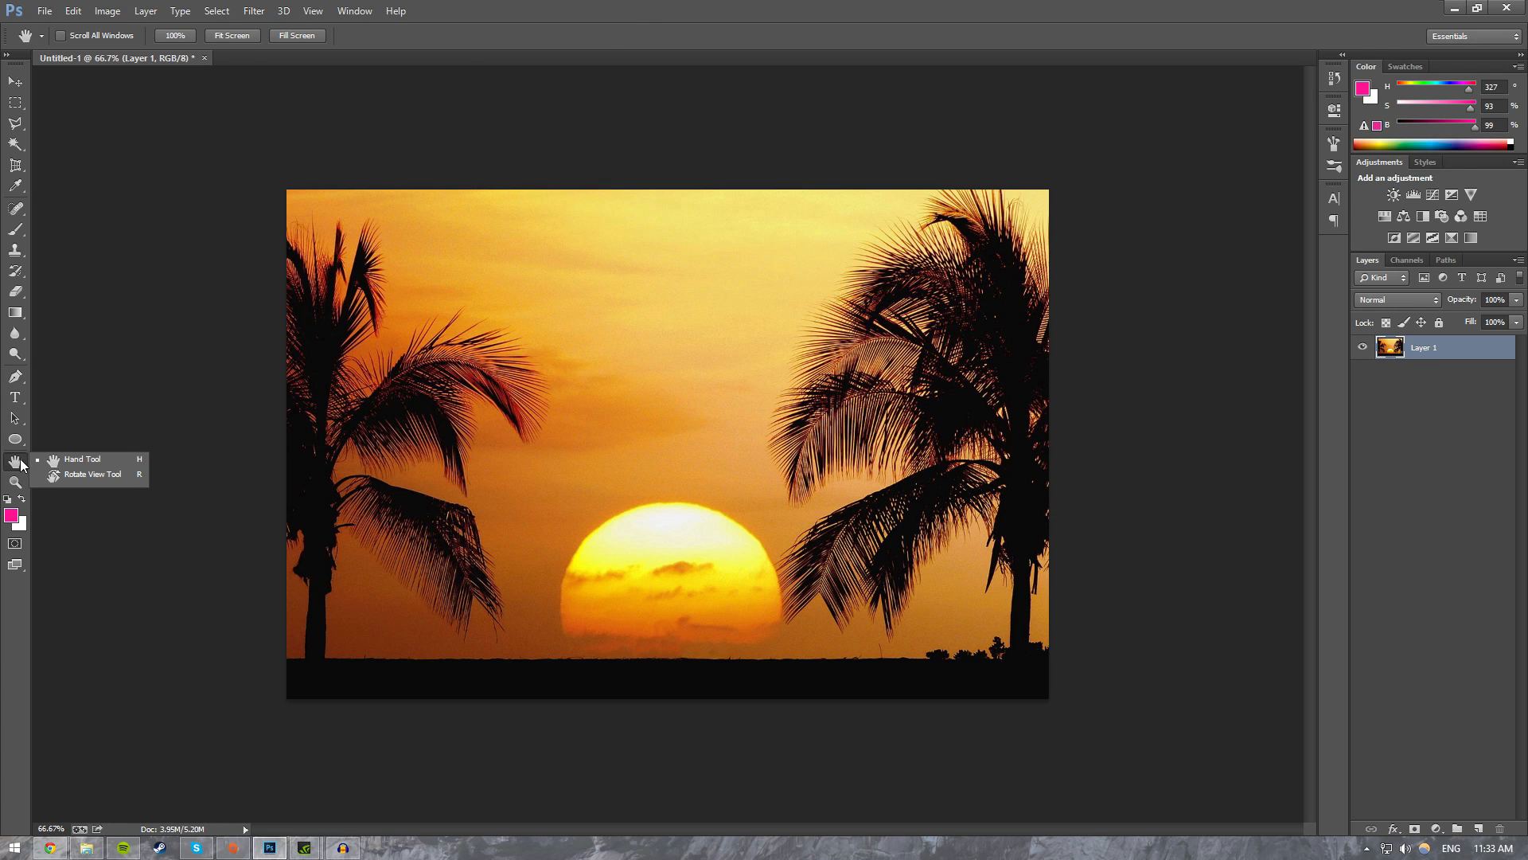
click(18, 482)
click(16, 312)
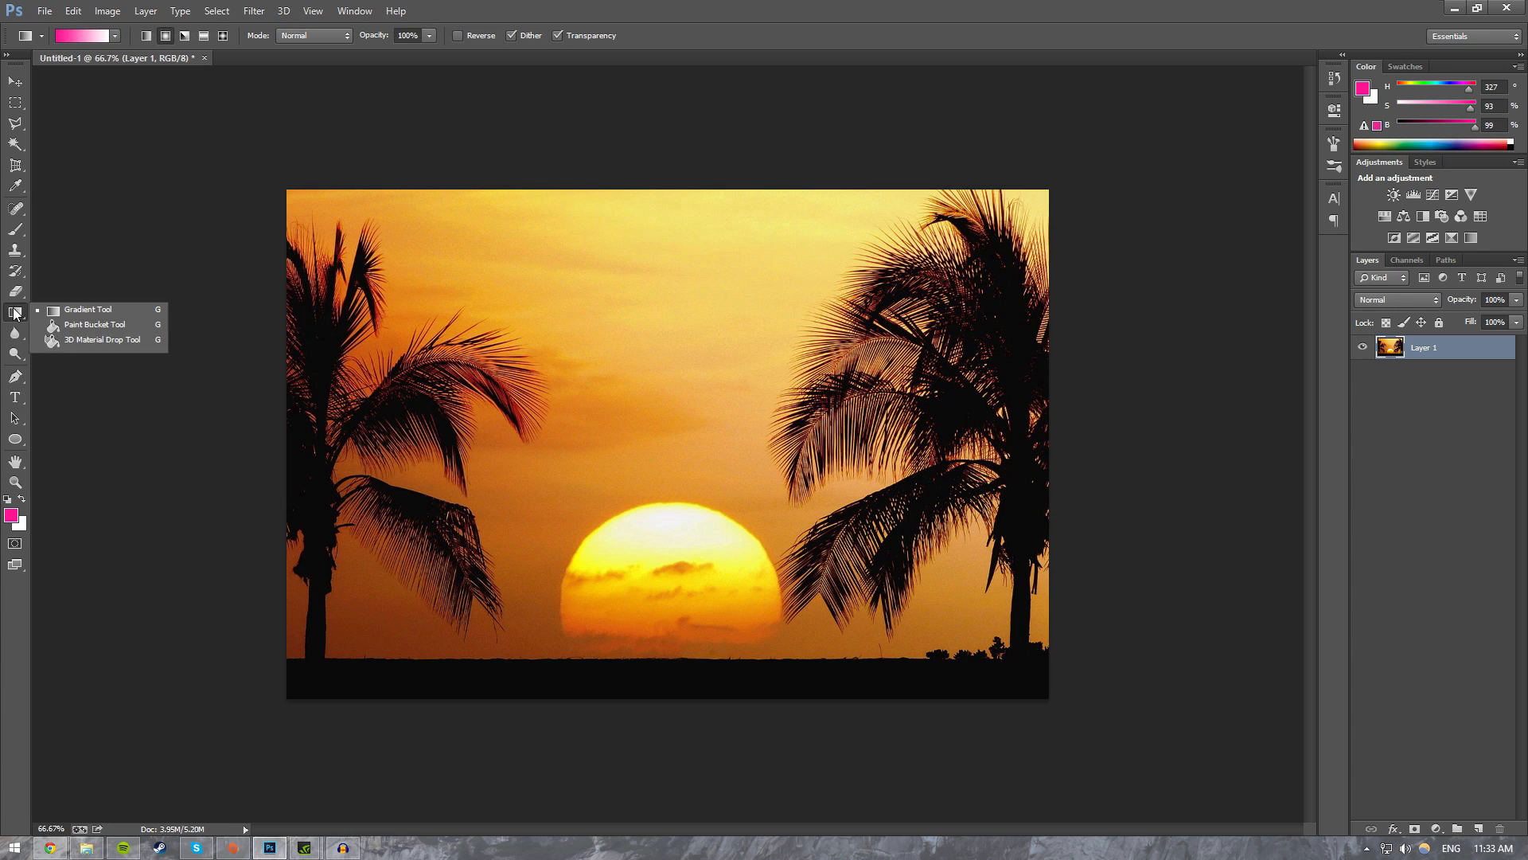
click(15, 335)
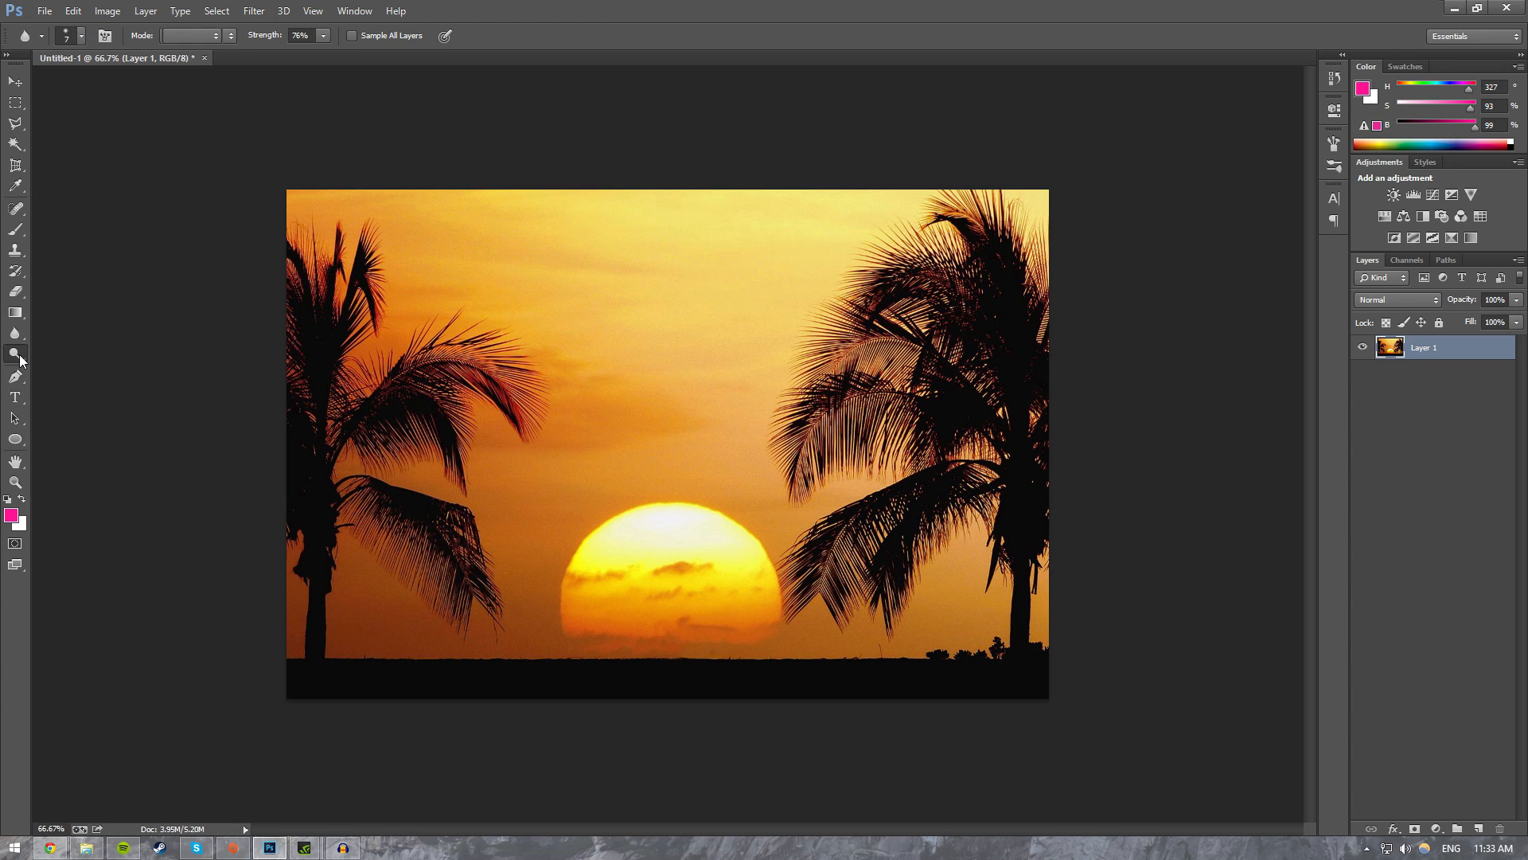
click(17, 355)
click(15, 291)
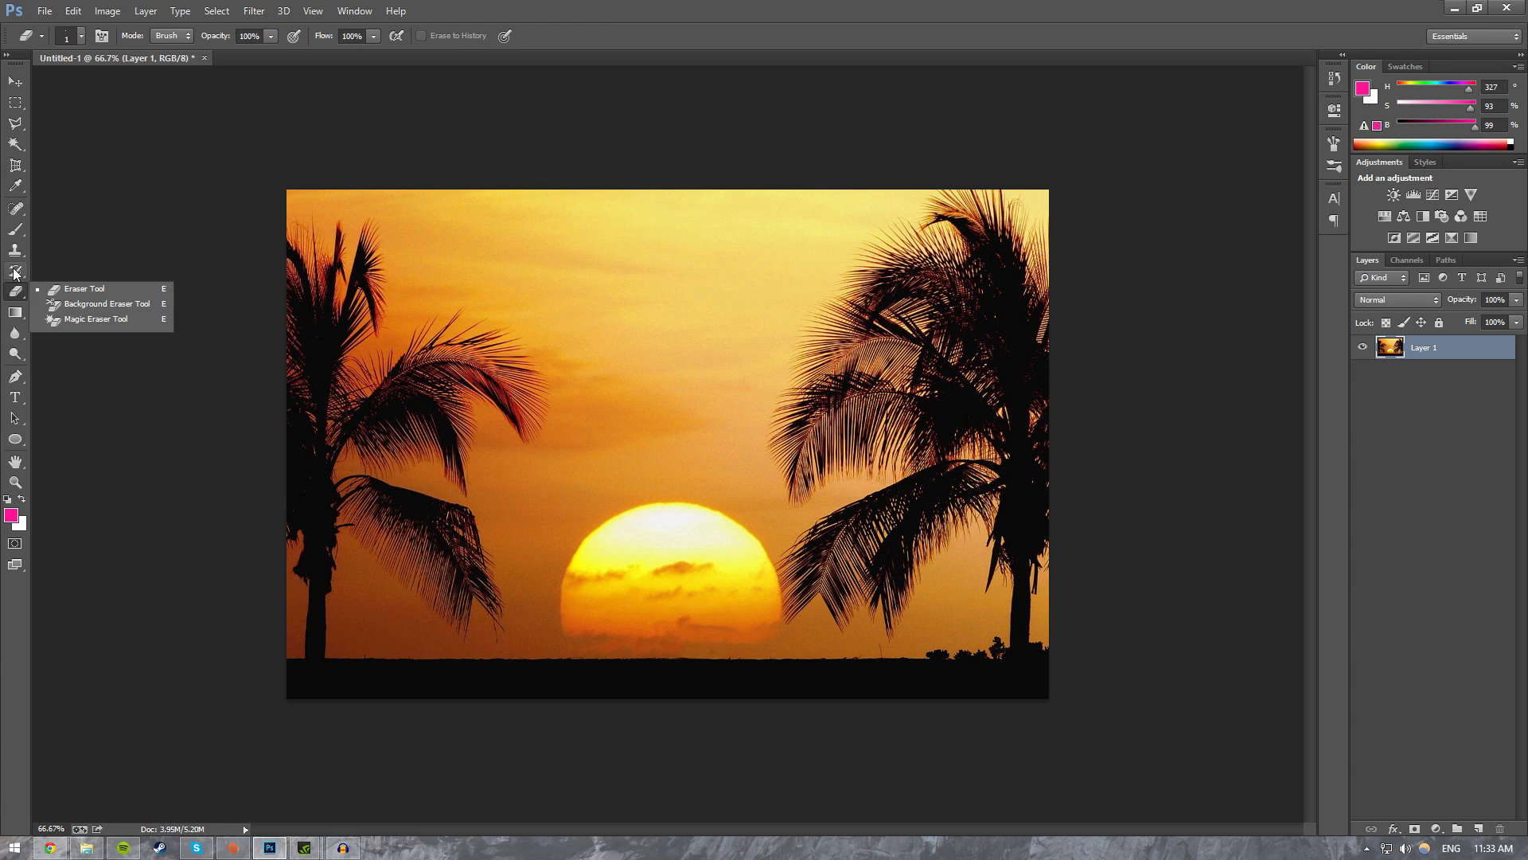
click(15, 272)
click(15, 249)
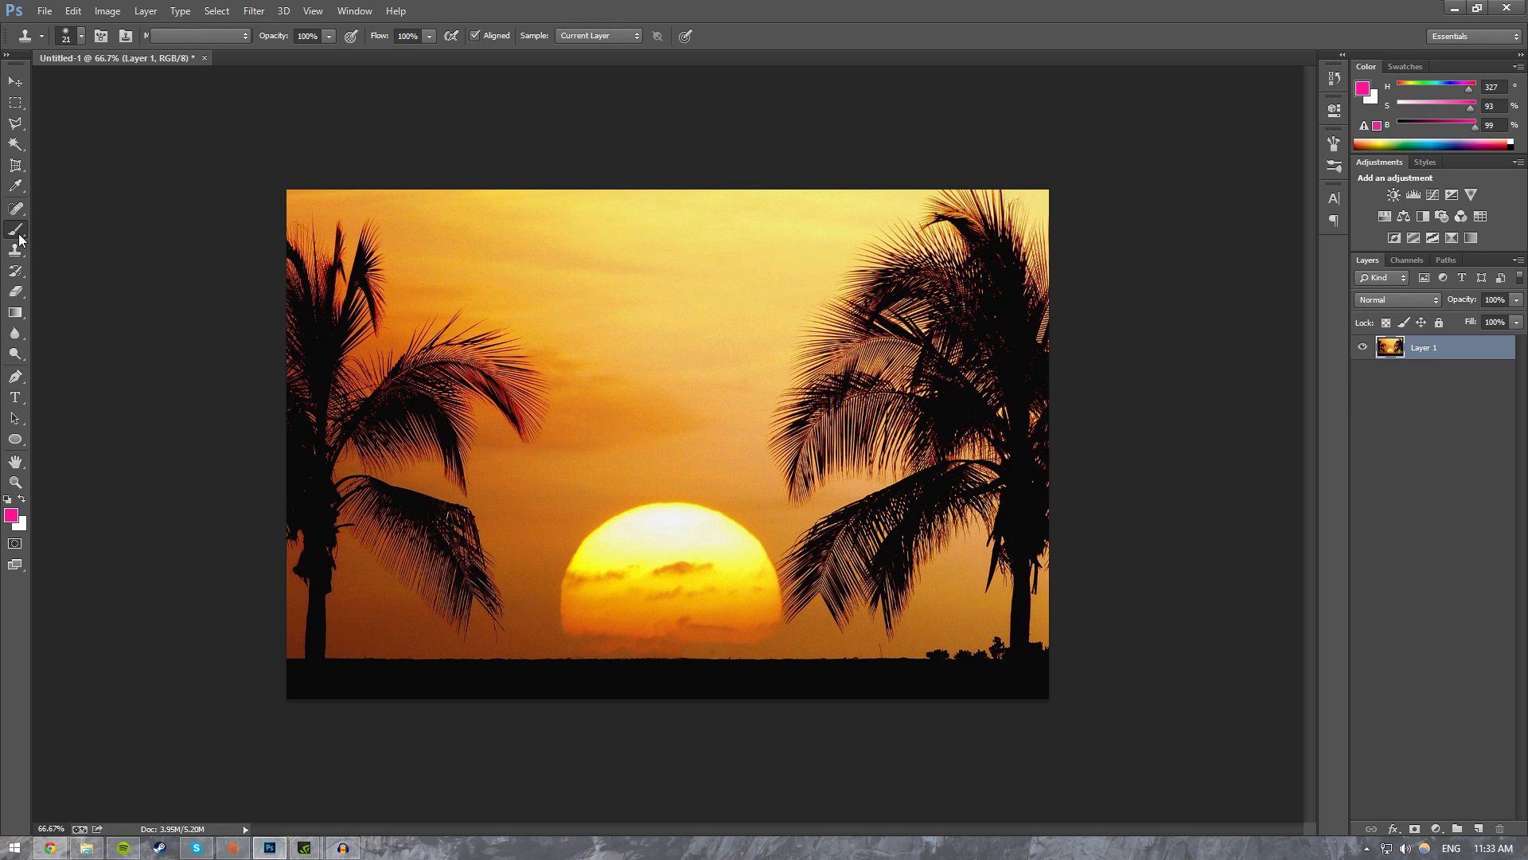
click(17, 232)
click(19, 216)
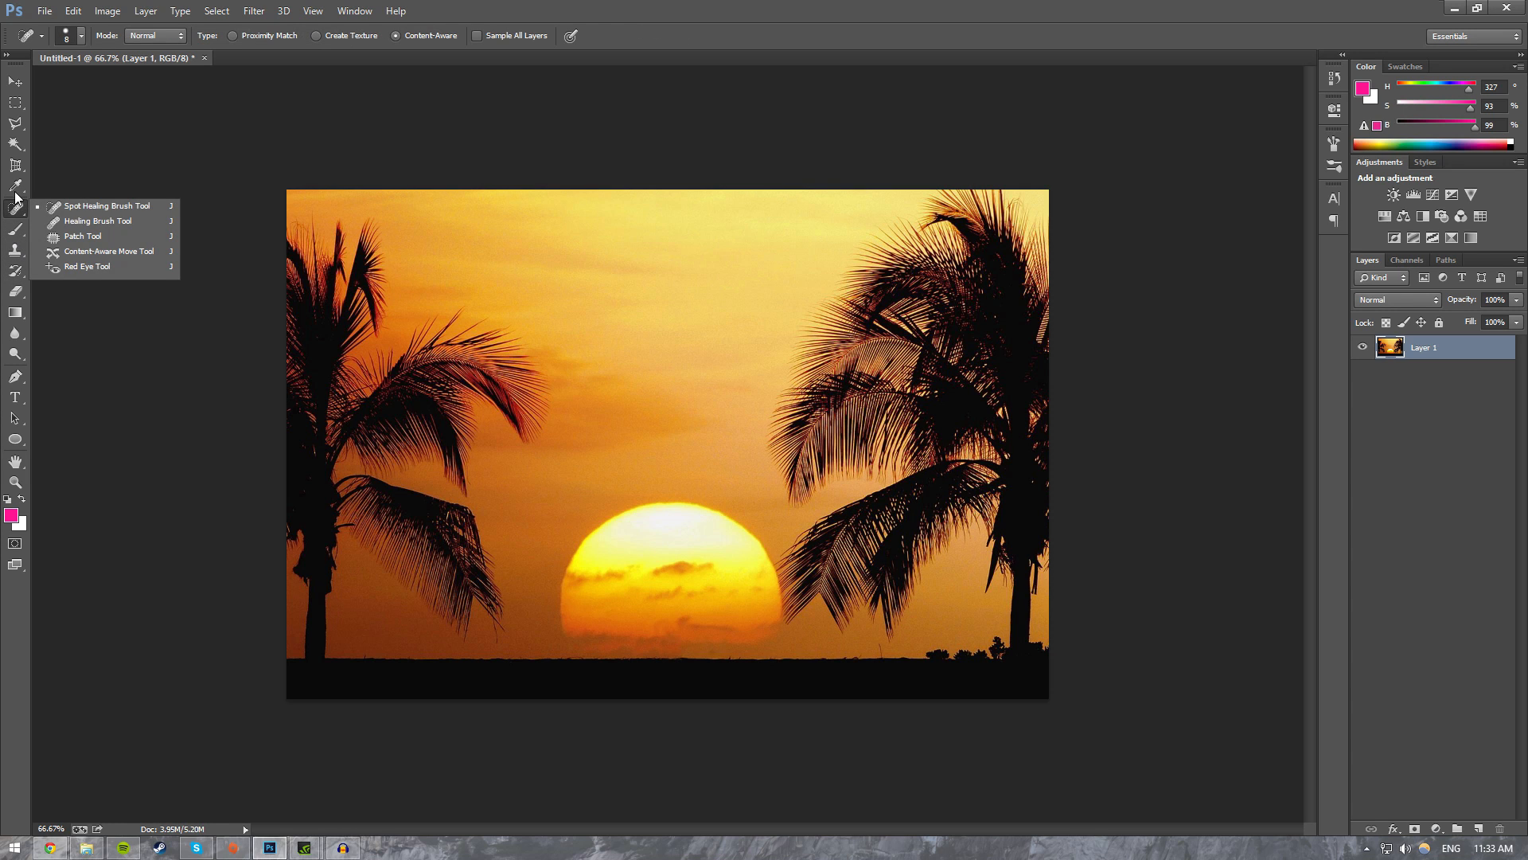
Step: Straighten the sunset layer along a Ruler line drawn across the horizon between the two palm trunks
click(16, 194)
click(79, 229)
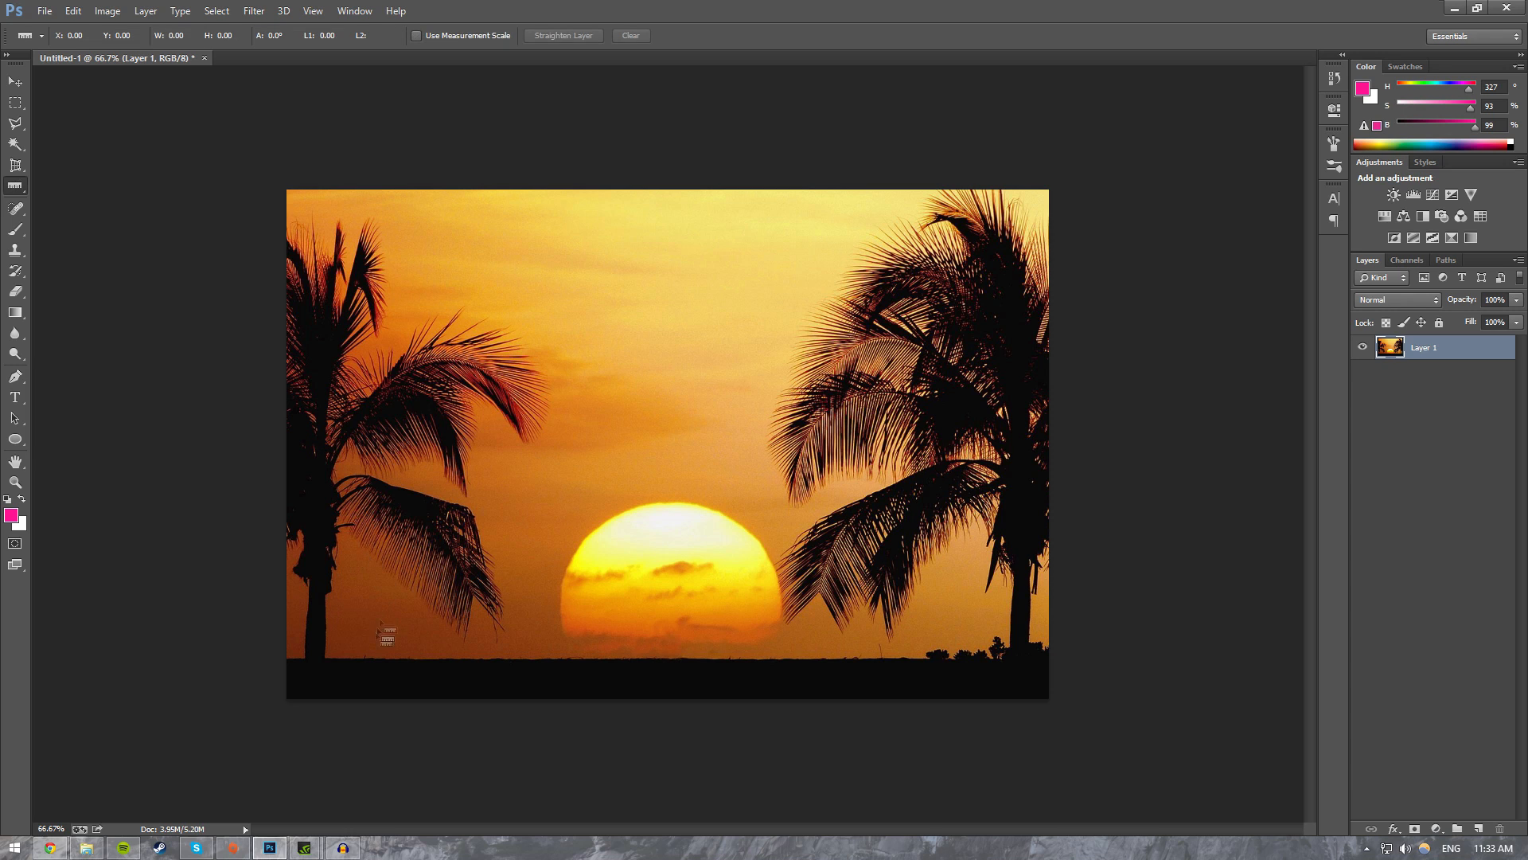
drag(325, 659, 1010, 661)
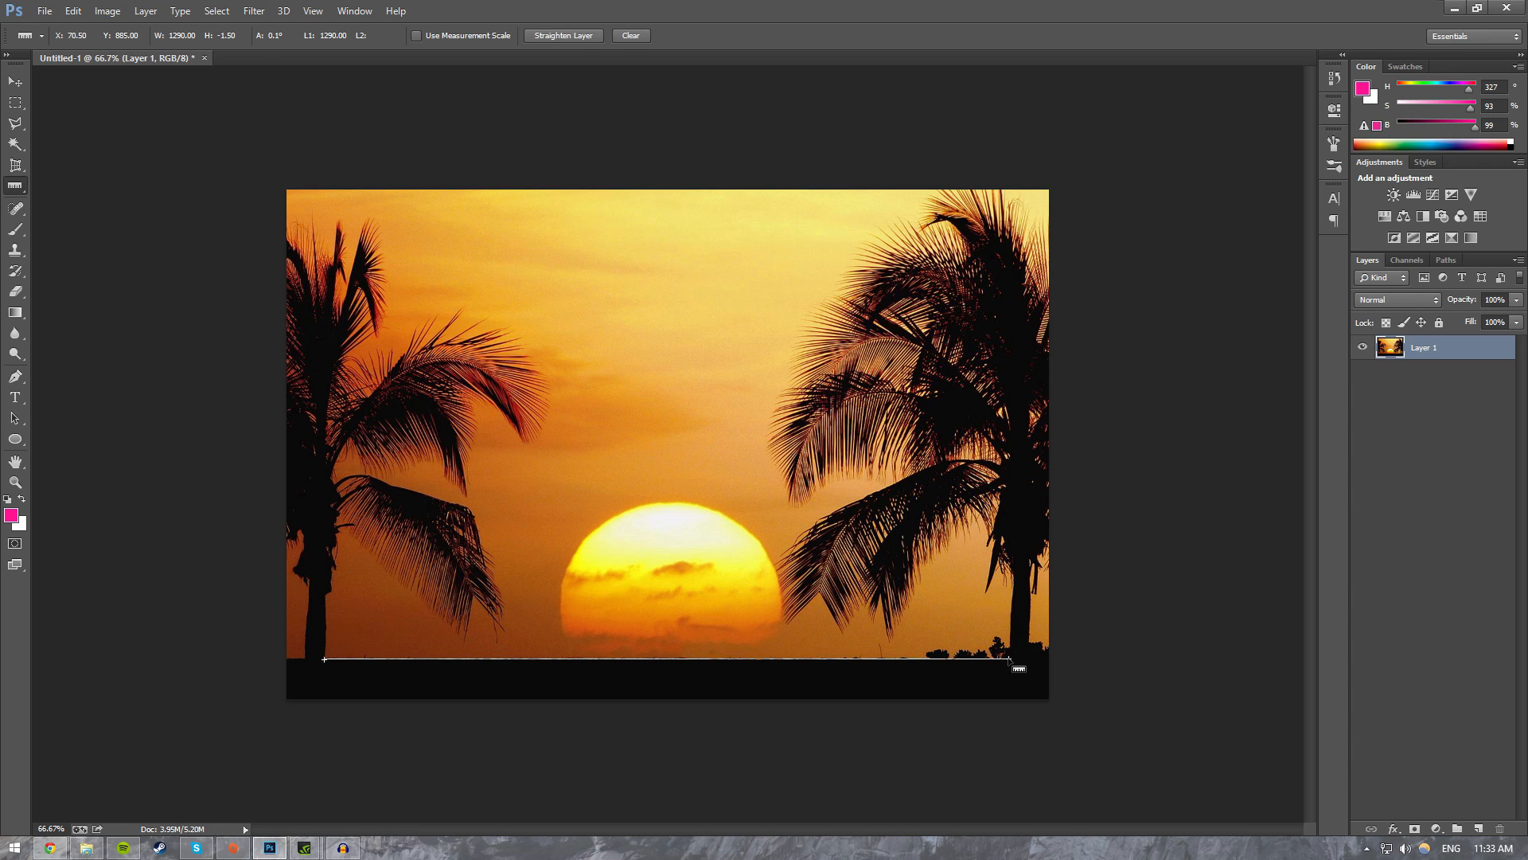
click(565, 36)
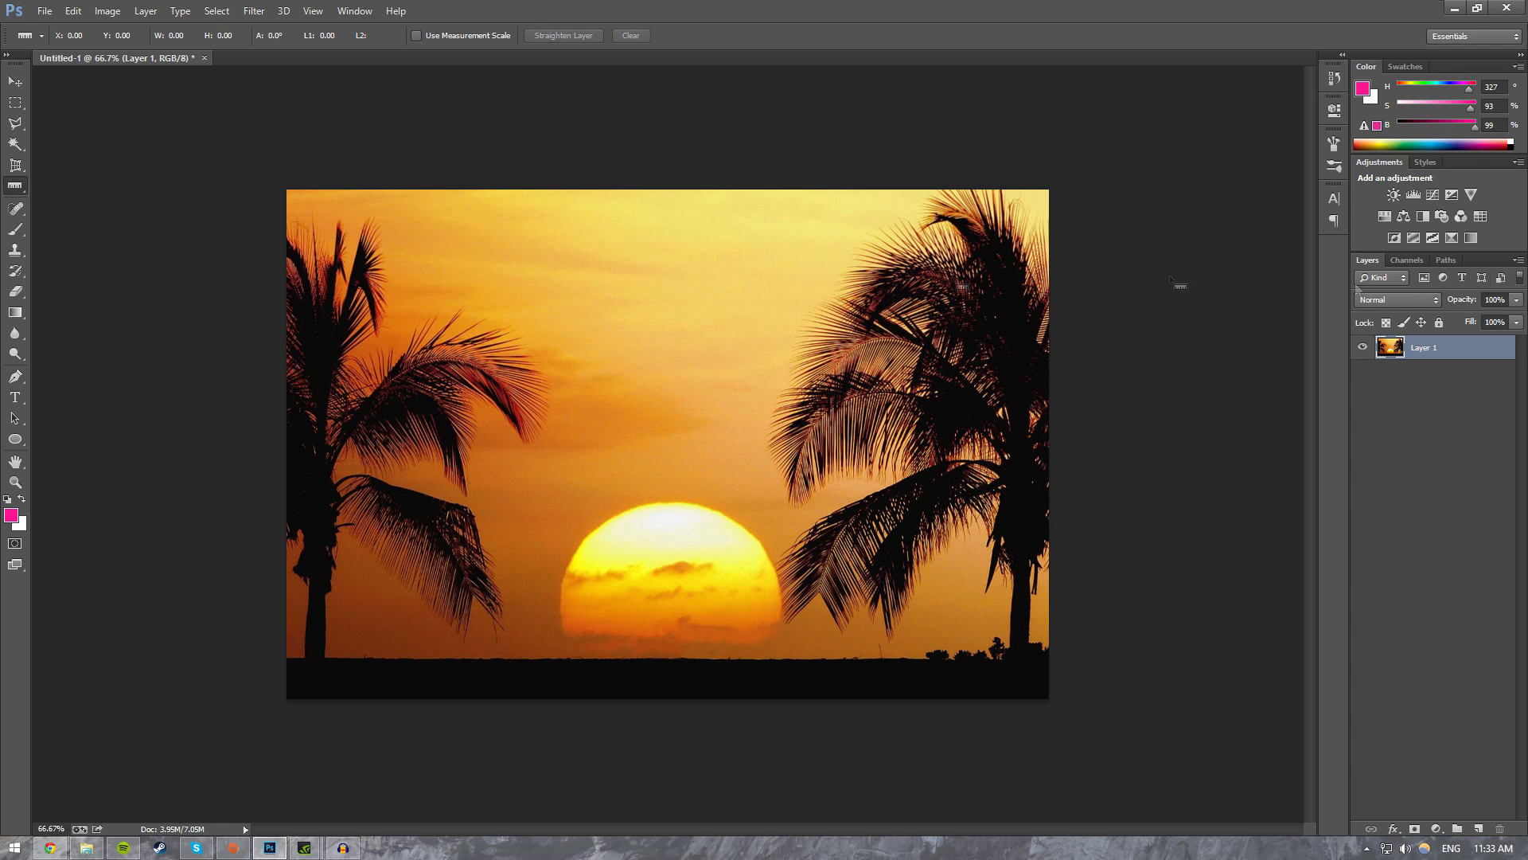
Step: Add a new layer above the sunset and paste the magenta-and-black checkerboard image into it
click(1478, 829)
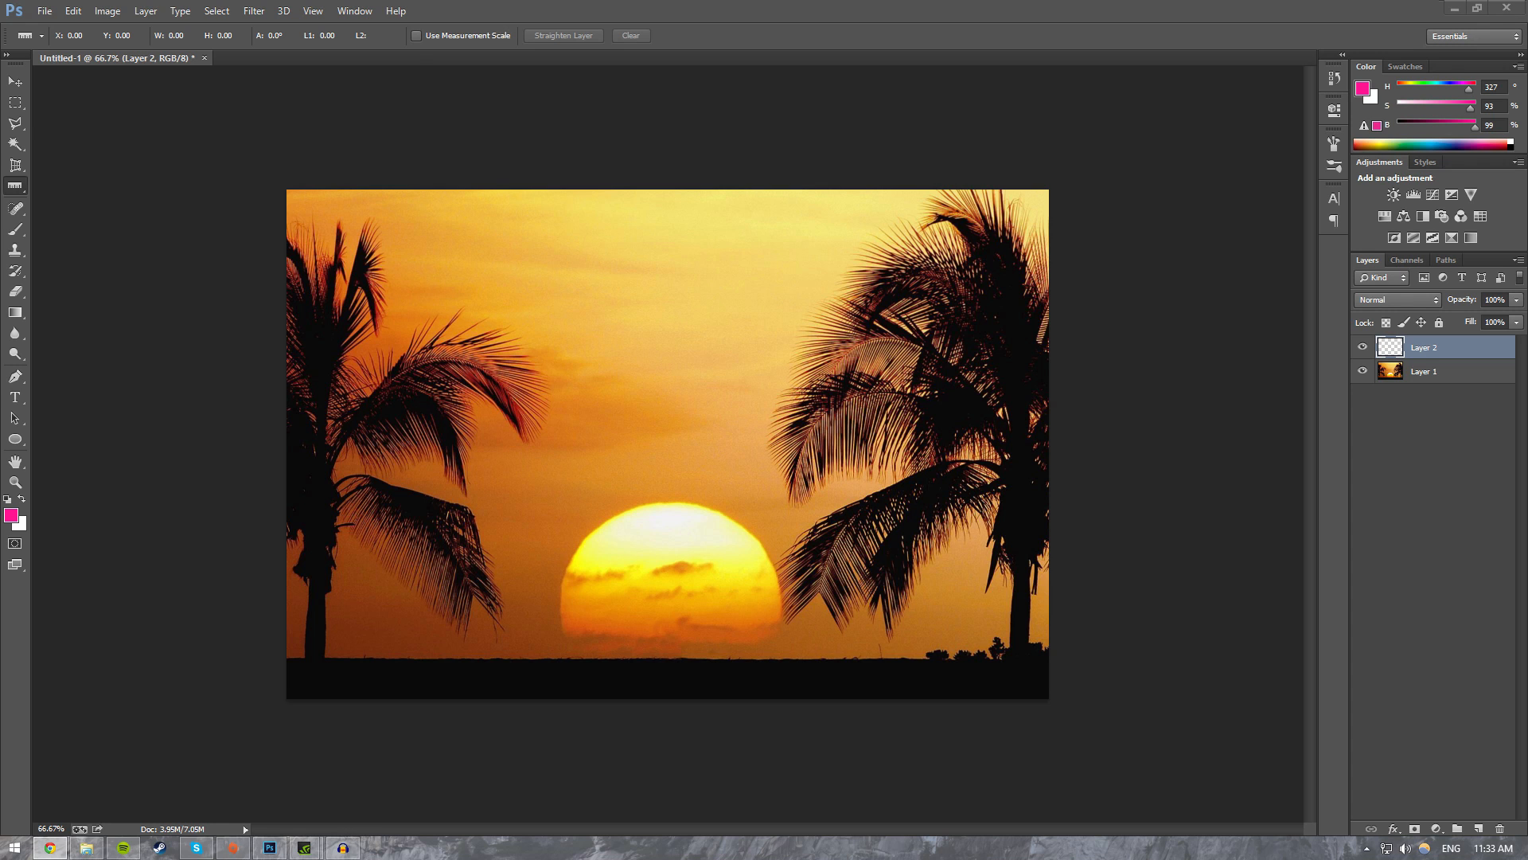
click(460, 11)
key(ctrl+v)
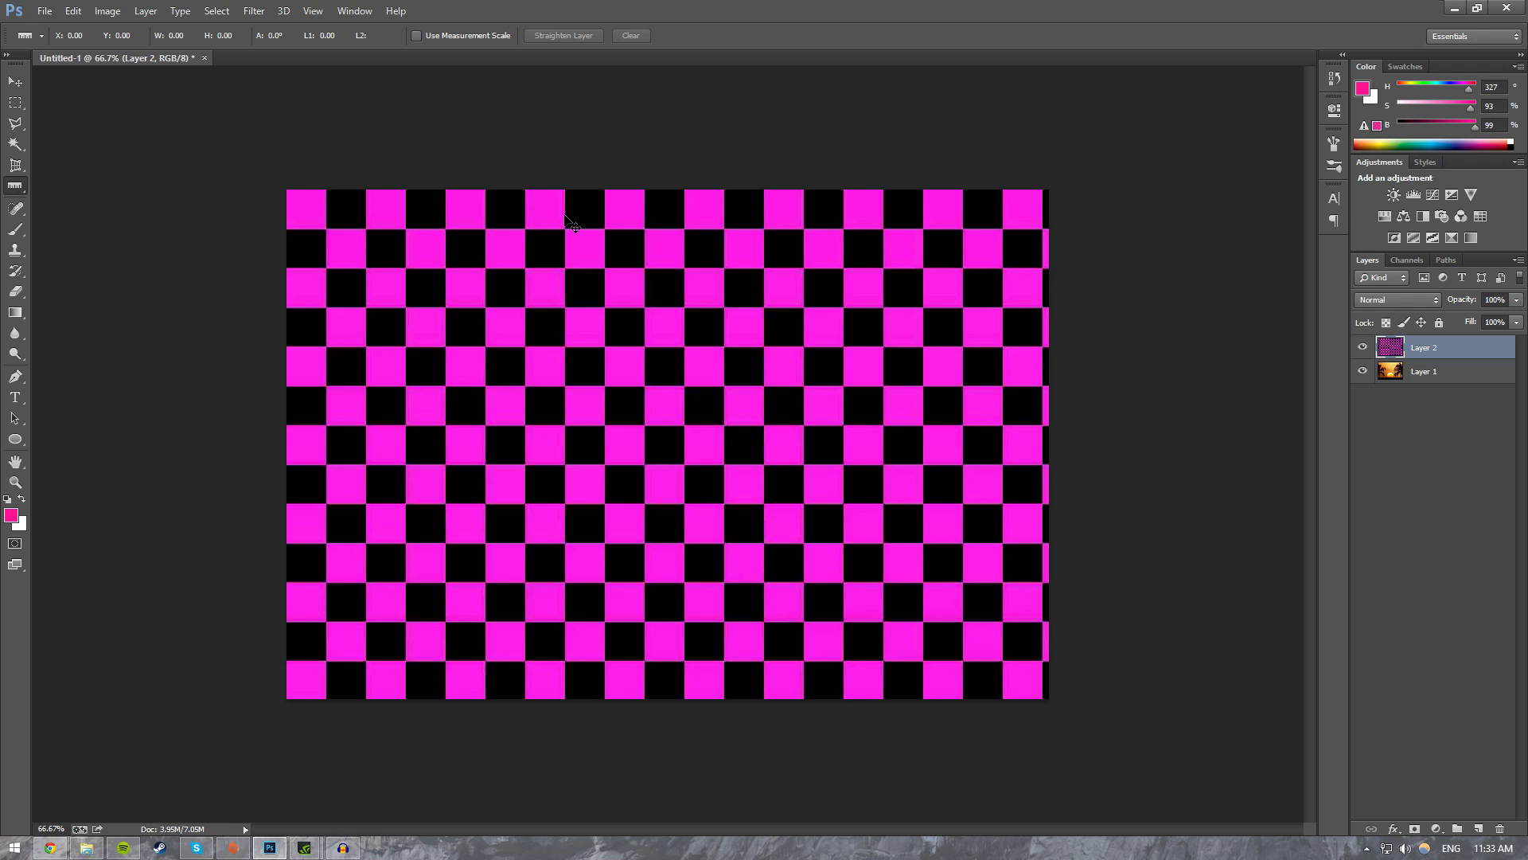
Step: Scale the checkerboard down and align it to the canvas's upper-left corner, leaving narrow strips of sunset on the right and below
key(ctrl+t)
drag(272, 187, 468, 374)
mouse_move(762, 380)
mouse_down()
mouse_move(777, 390)
mouse_move(779, 337)
mouse_move(779, 397)
mouse_up()
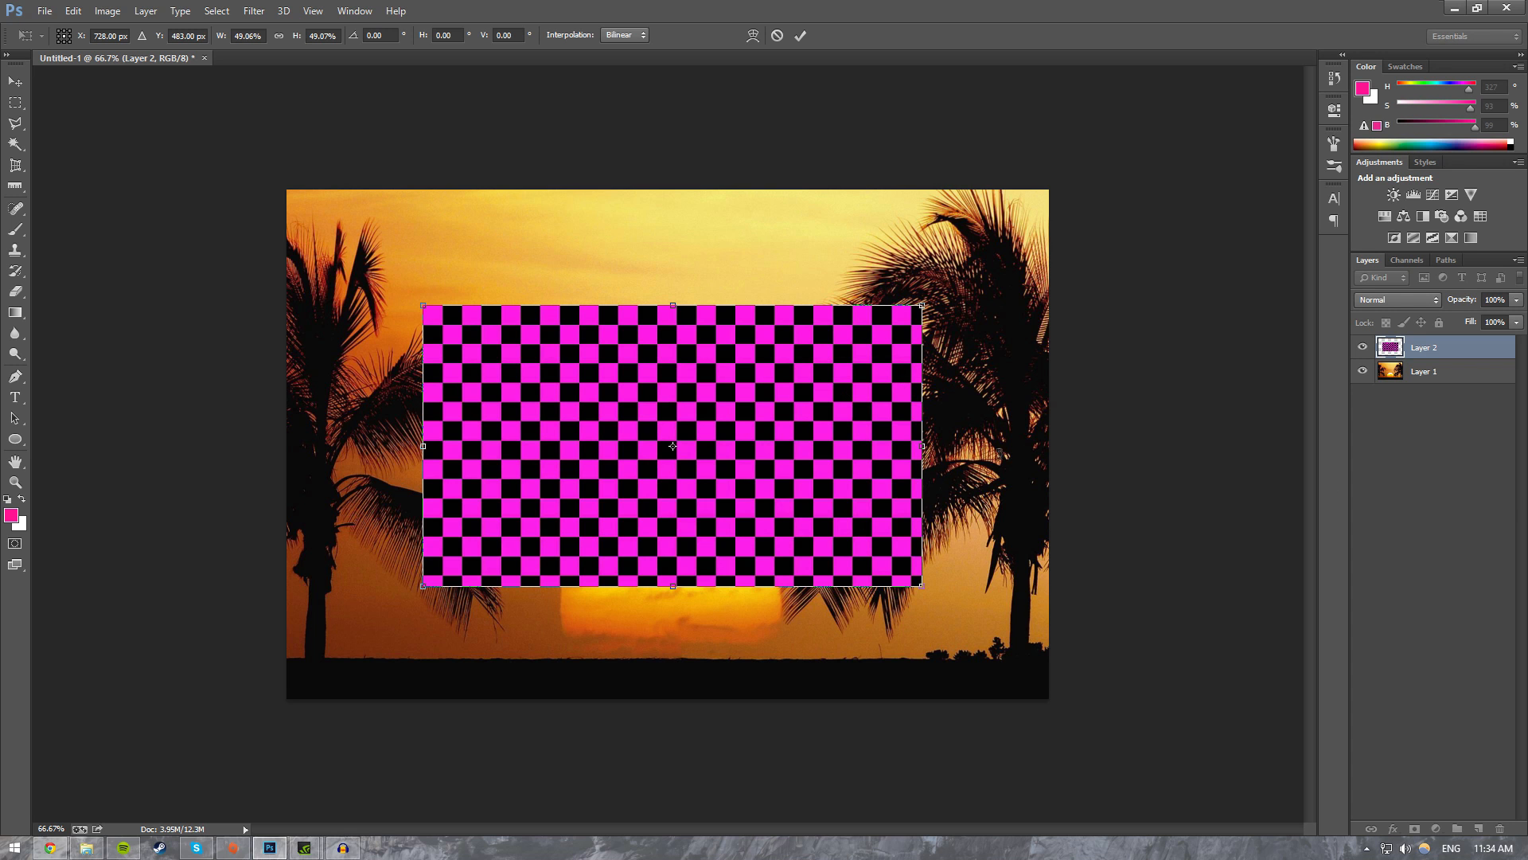
drag(784, 374, 648, 258)
drag(784, 471, 1029, 606)
click(799, 36)
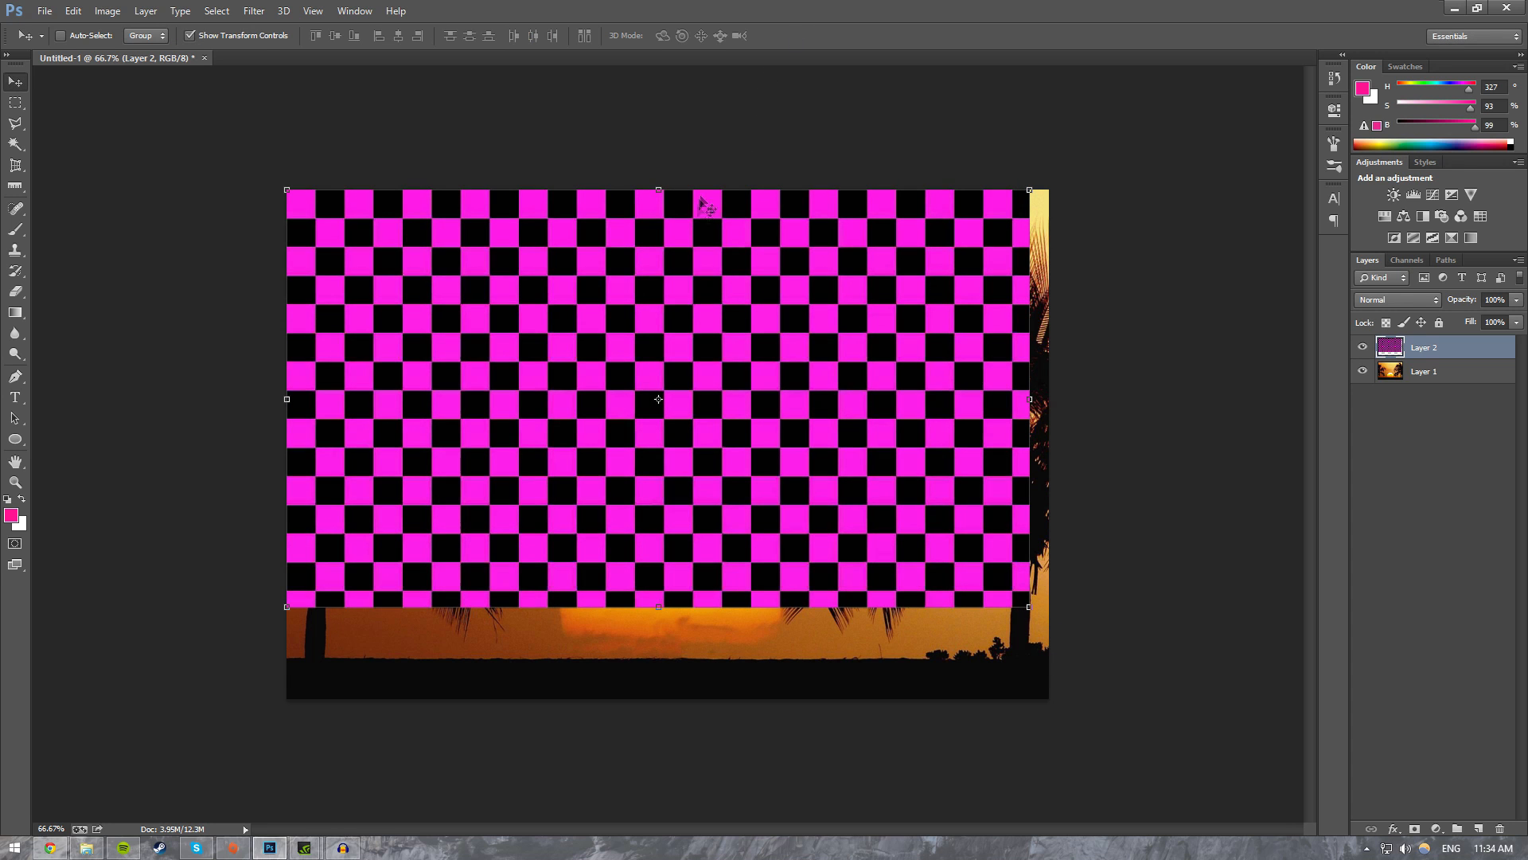
Step: Sample the checkerboard's magenta with the Eyedropper as the foreground color
key(i)
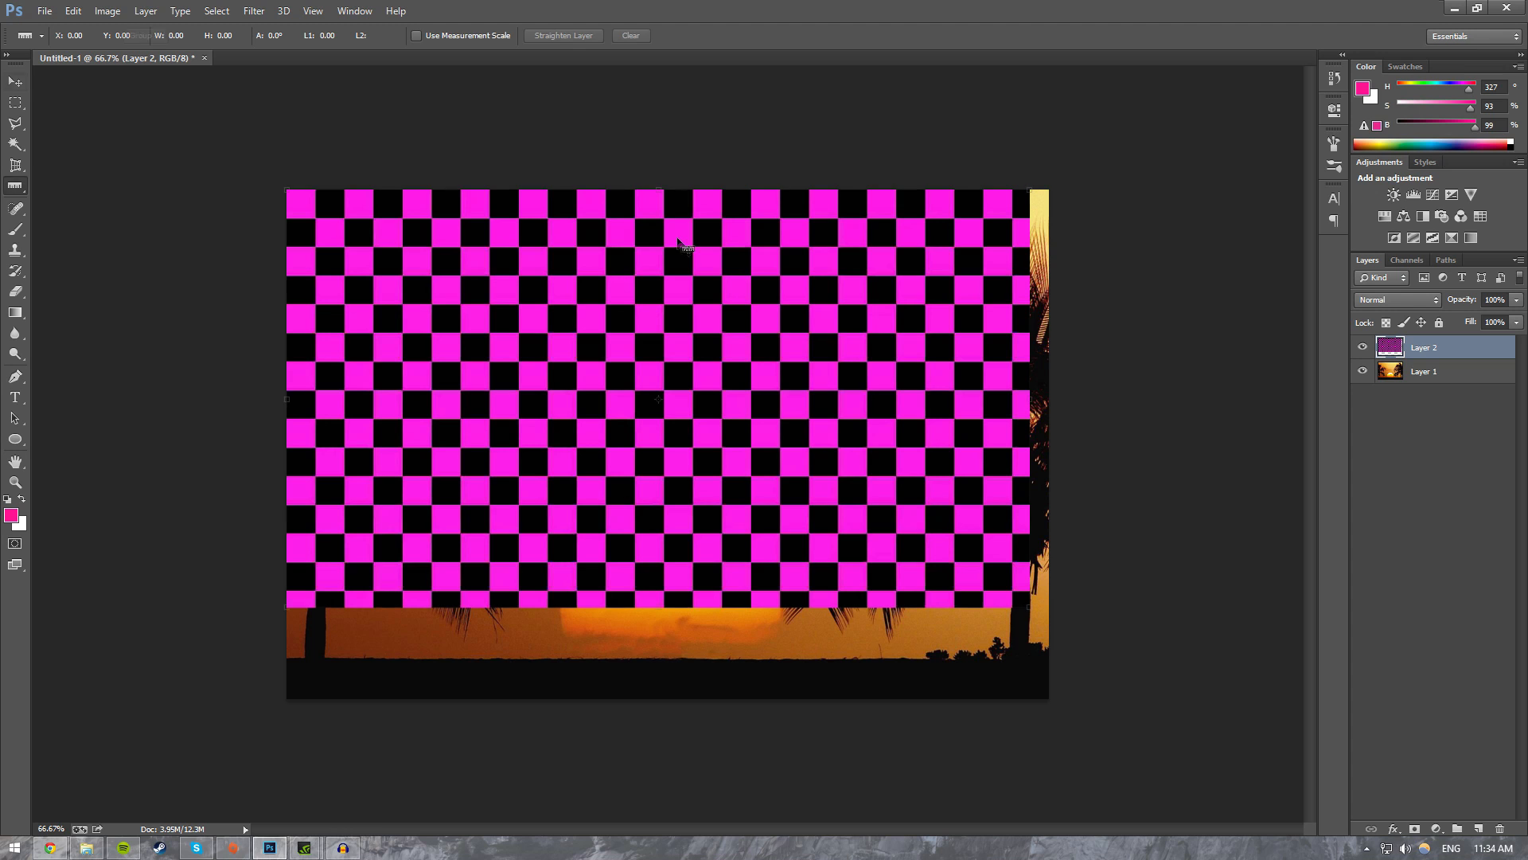
click(15, 82)
click(16, 187)
click(17, 195)
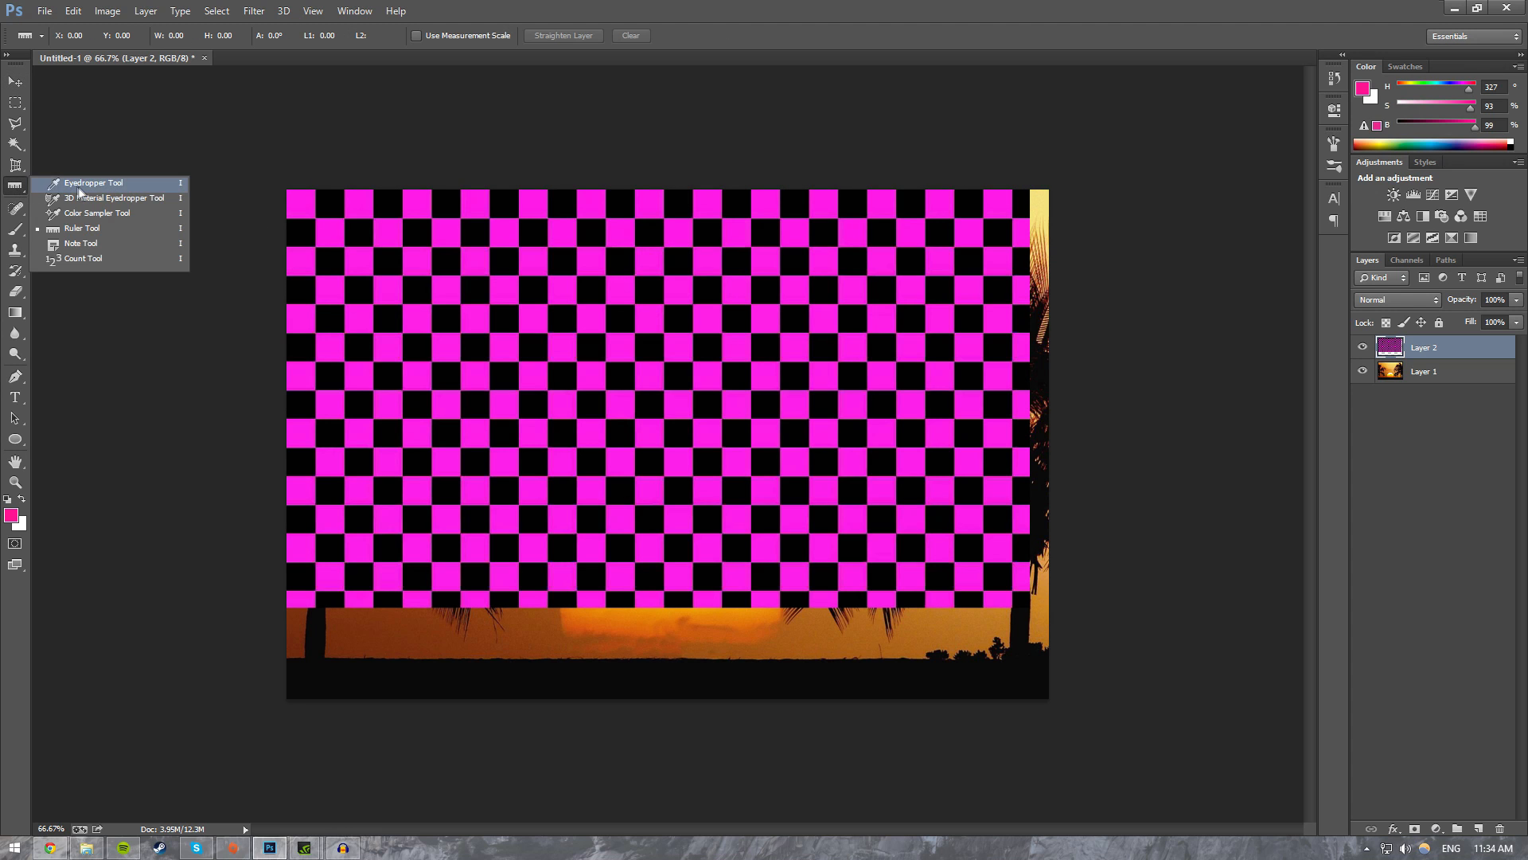
click(79, 186)
click(742, 230)
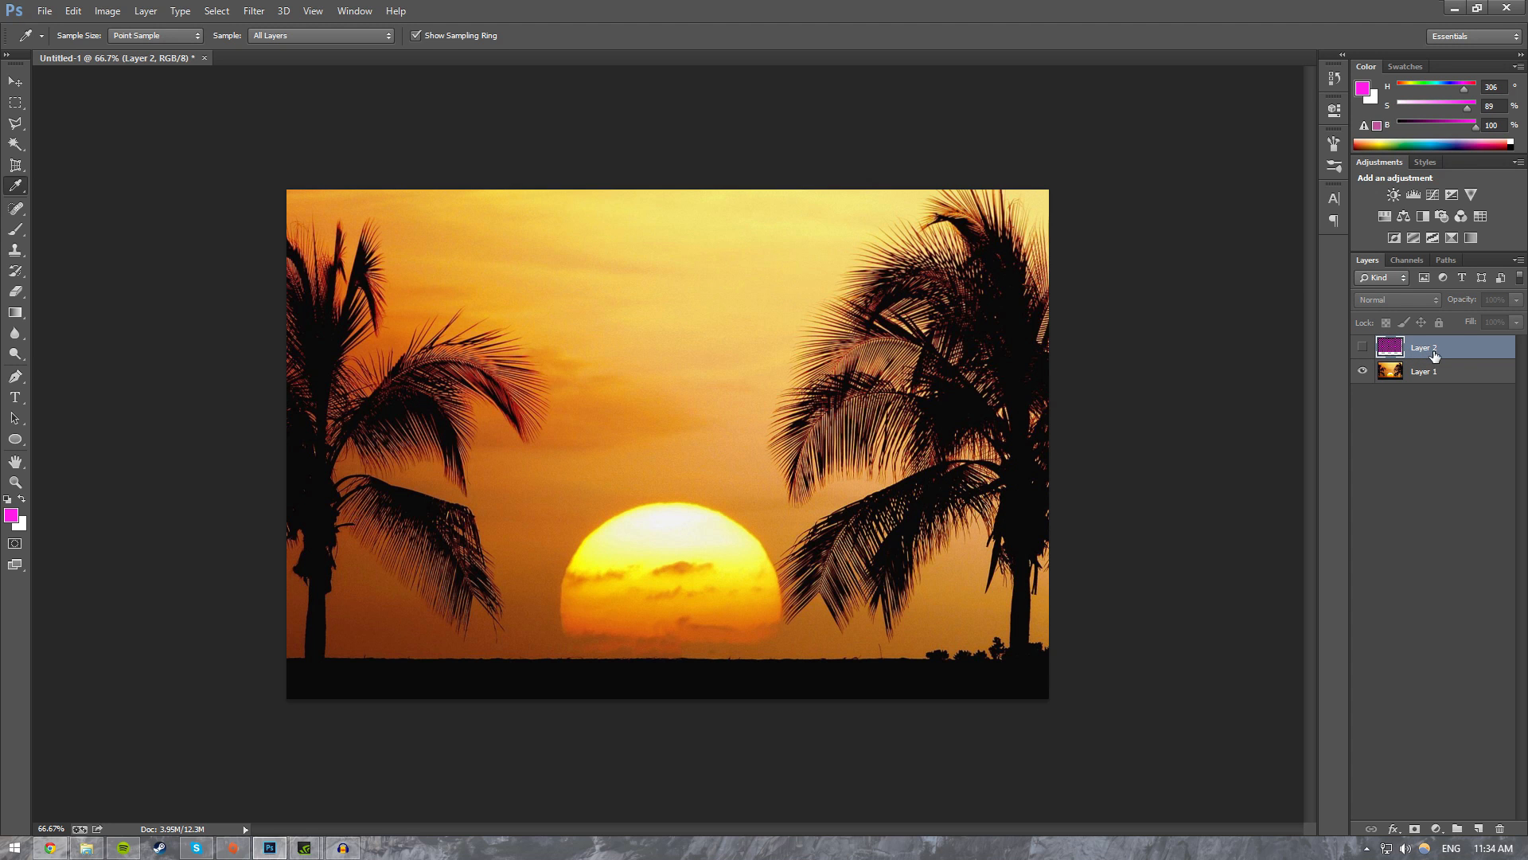
Step: Add a layer between the hidden checkerboard and the sunset and paint it fully magenta with a 1300-pixel brush
click(1478, 829)
drag(1425, 371, 1432, 375)
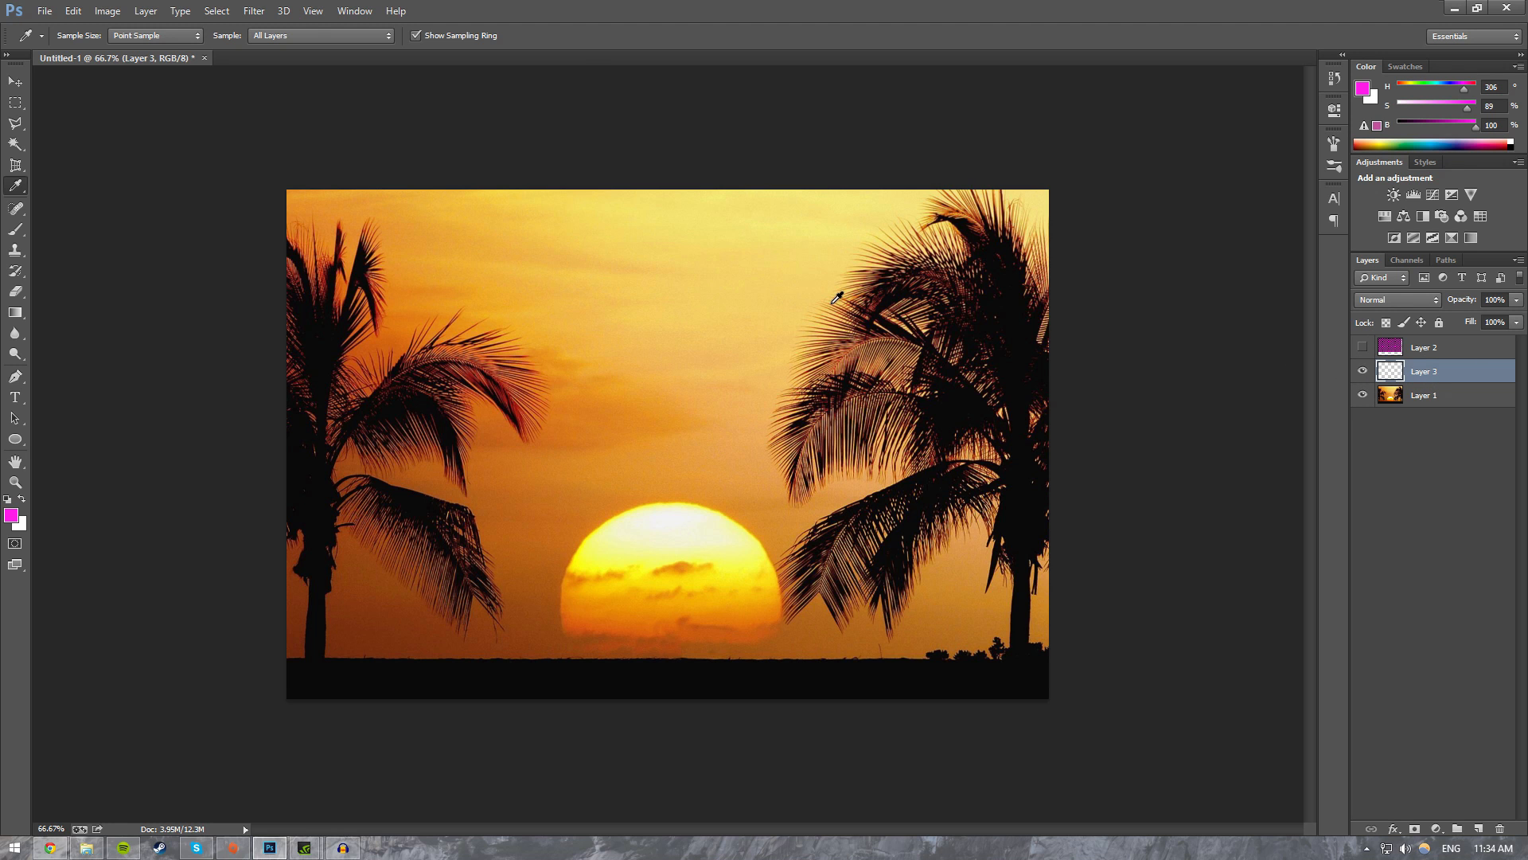
key(b)
mouse_move(832, 307)
mouse_down()
mouse_move(512, 426)
mouse_move(801, 478)
mouse_up()
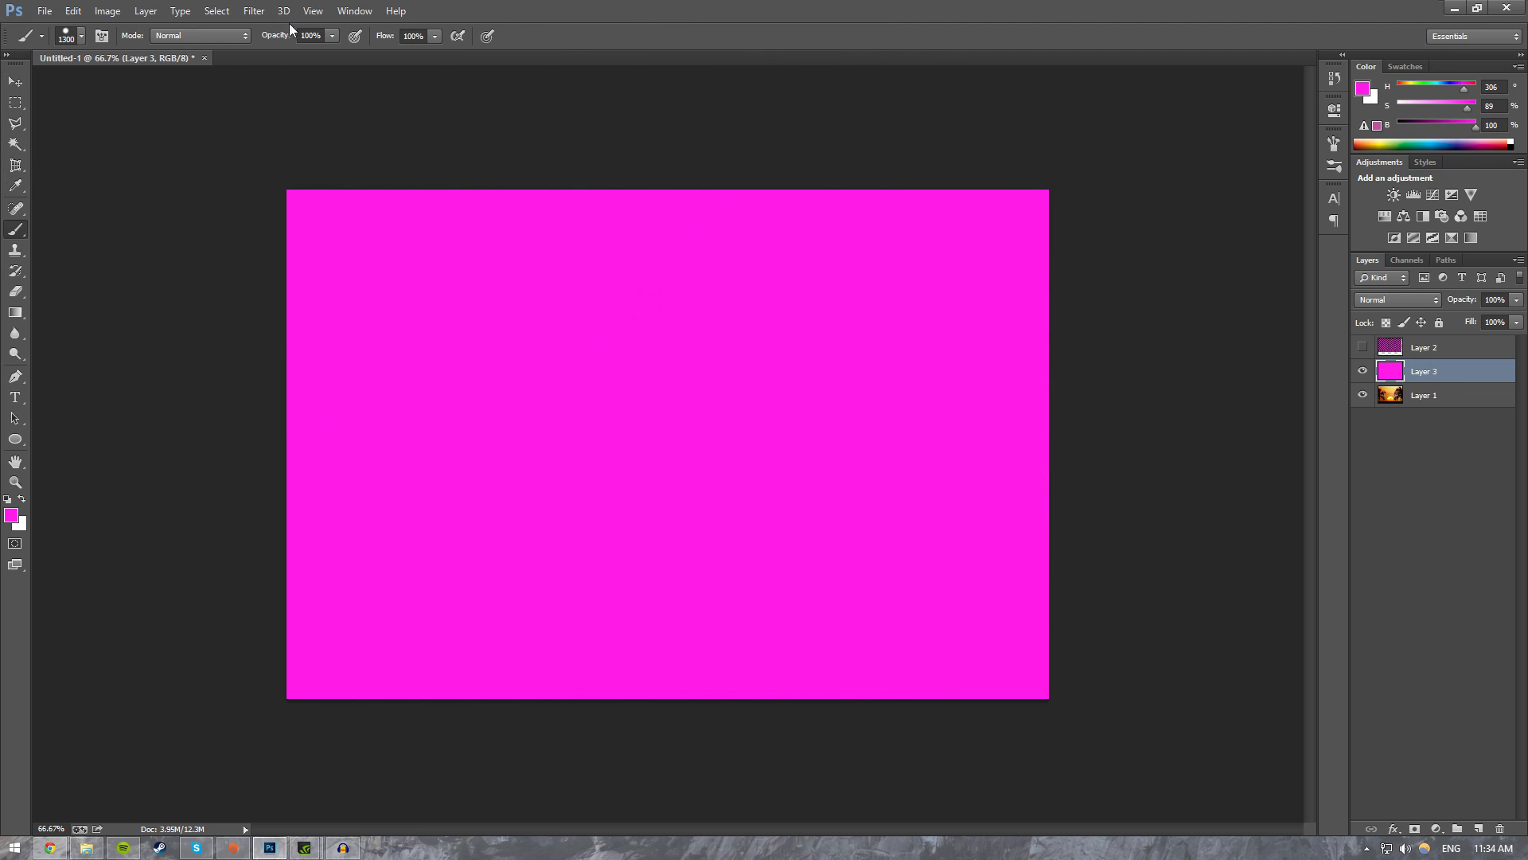
Step: Lower the magenta layer's opacity to 23%
click(1515, 300)
drag(1481, 317, 1454, 316)
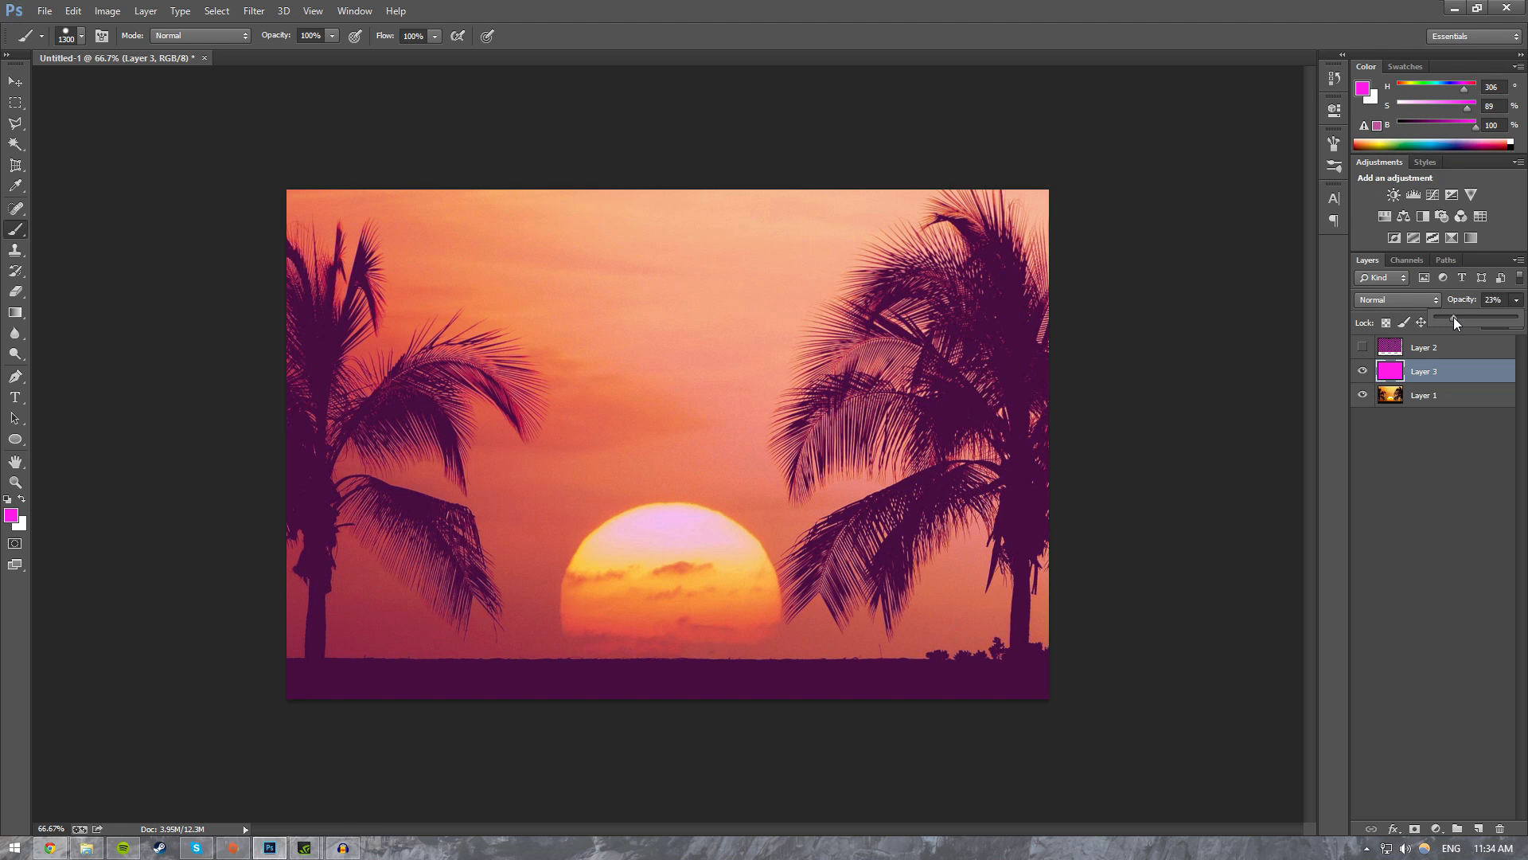
click(1453, 317)
Step: Apply the Add Noise filter to the magenta layer
click(254, 10)
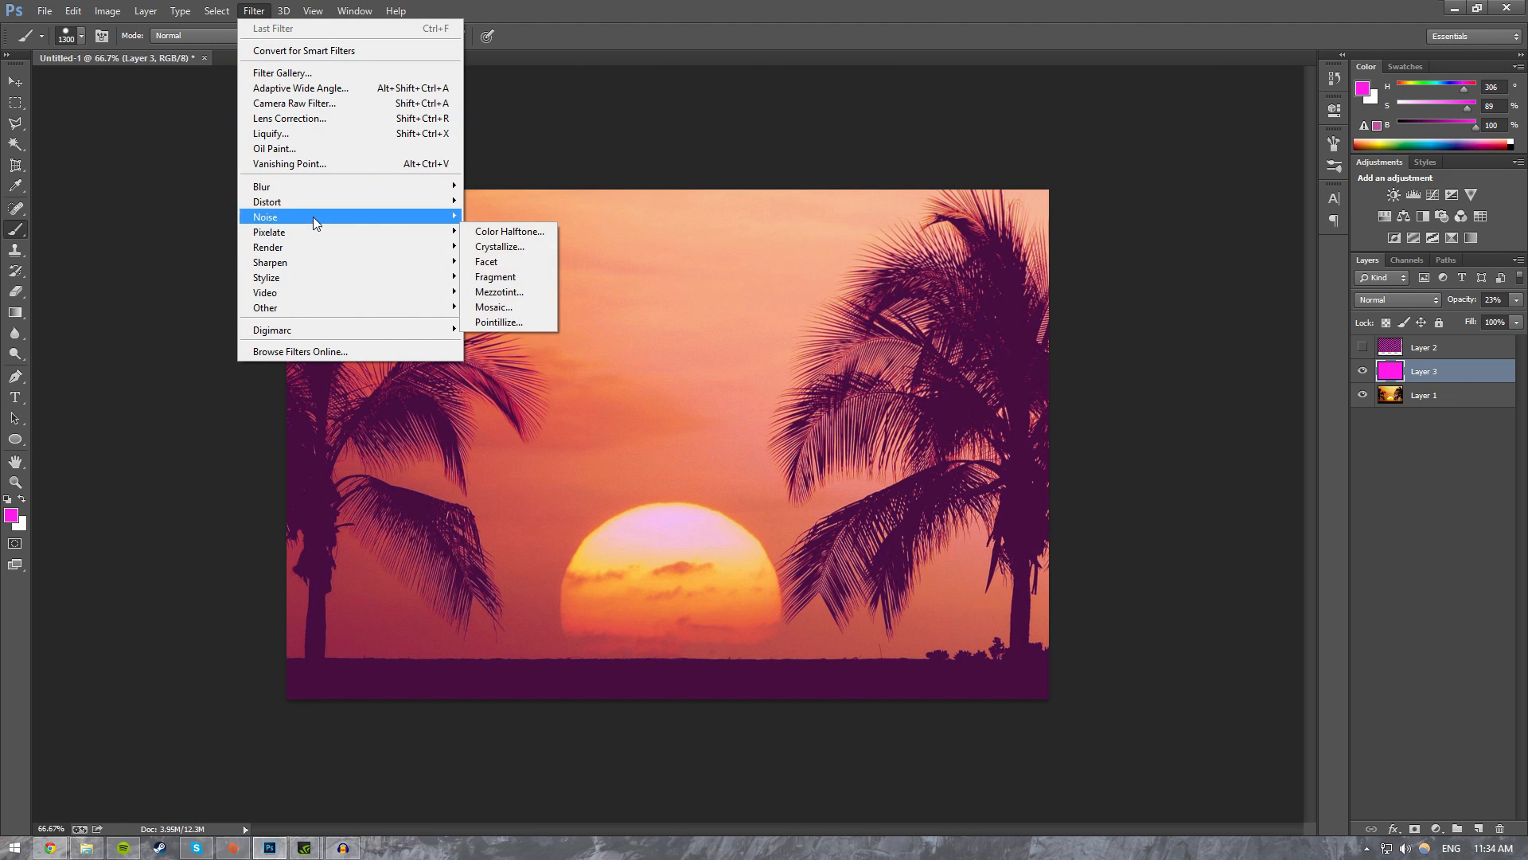
mouse_move(313, 222)
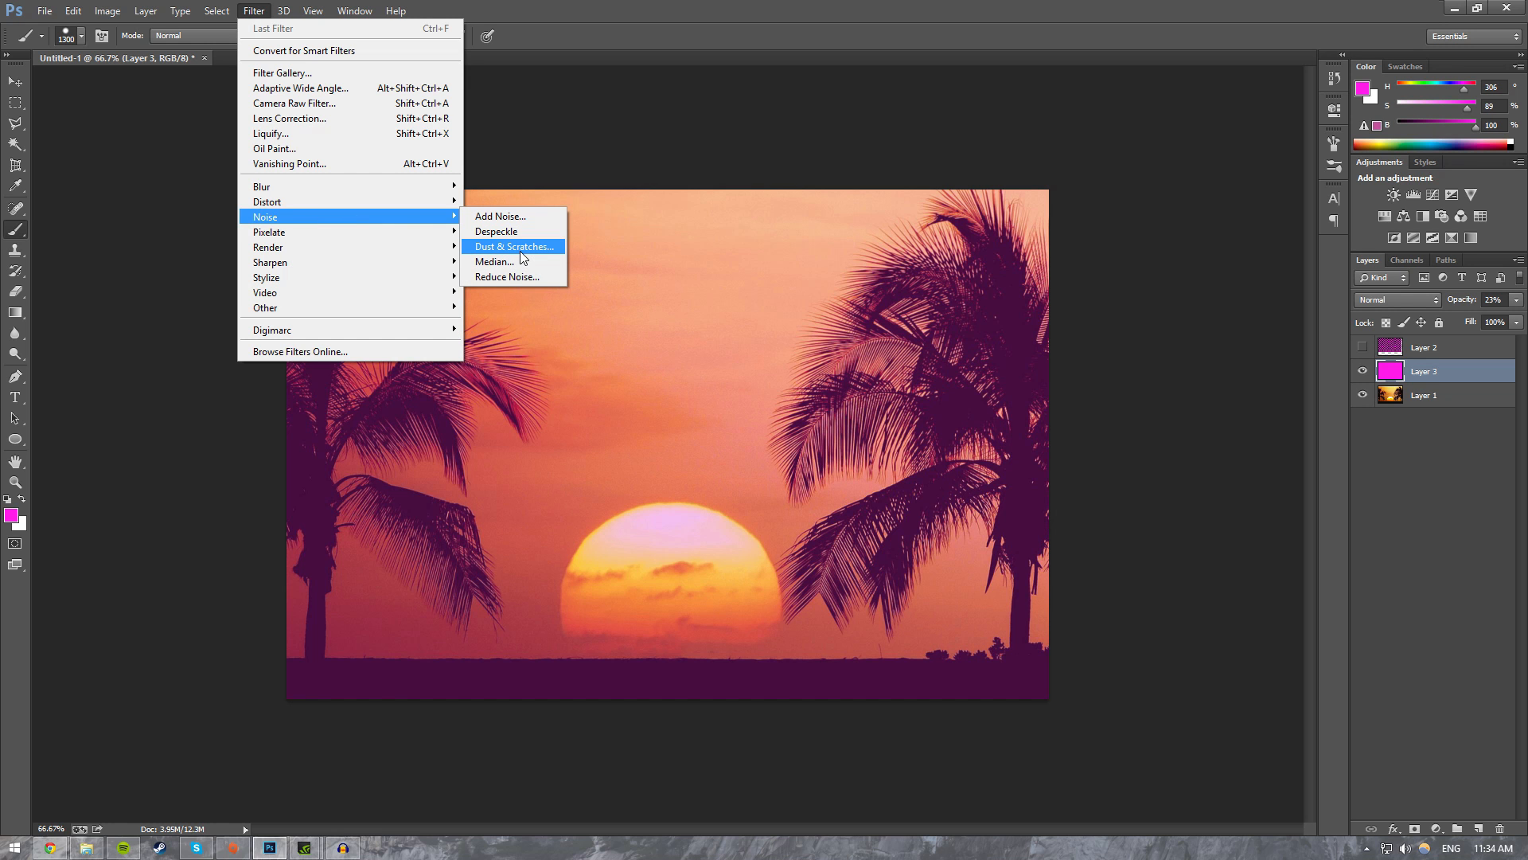
click(500, 216)
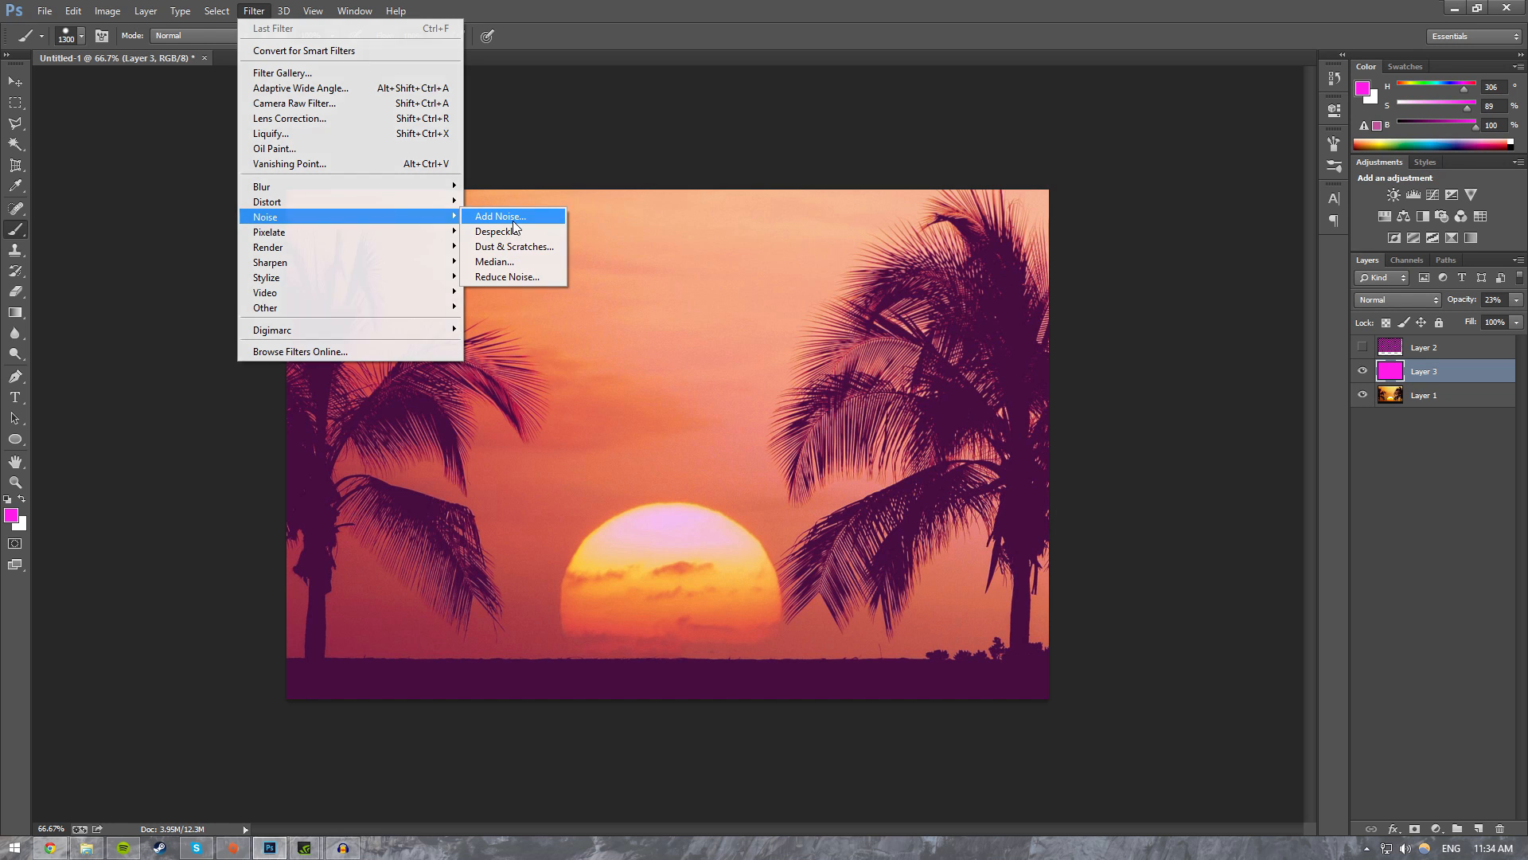
drag(1029, 222, 139, 285)
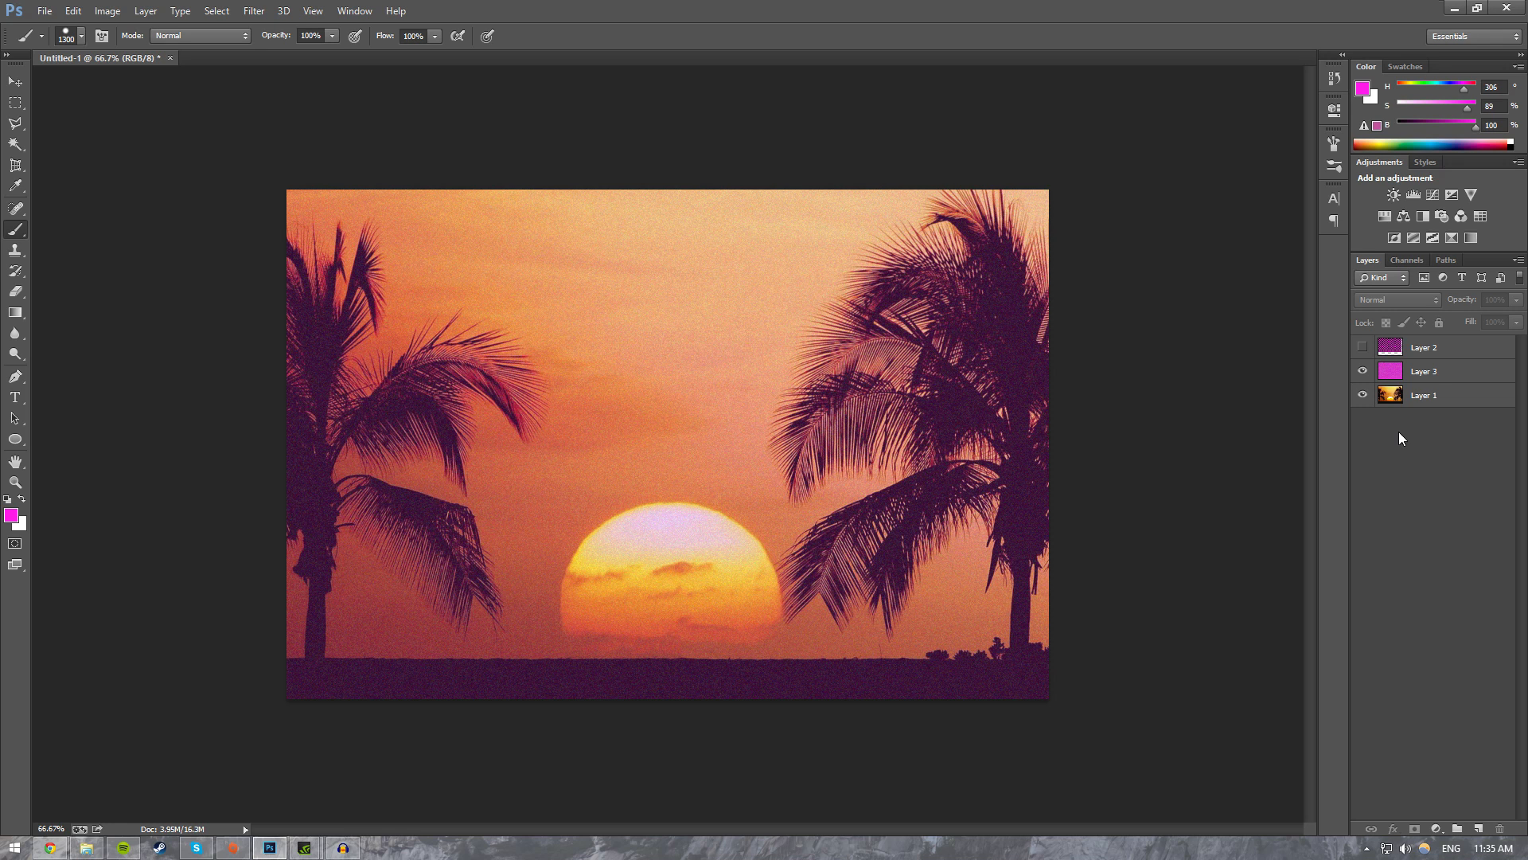
Step: Show the checkerboard layer and move it slightly down and to the right, away from the canvas's upper-left corner
click(1437, 350)
click(1363, 349)
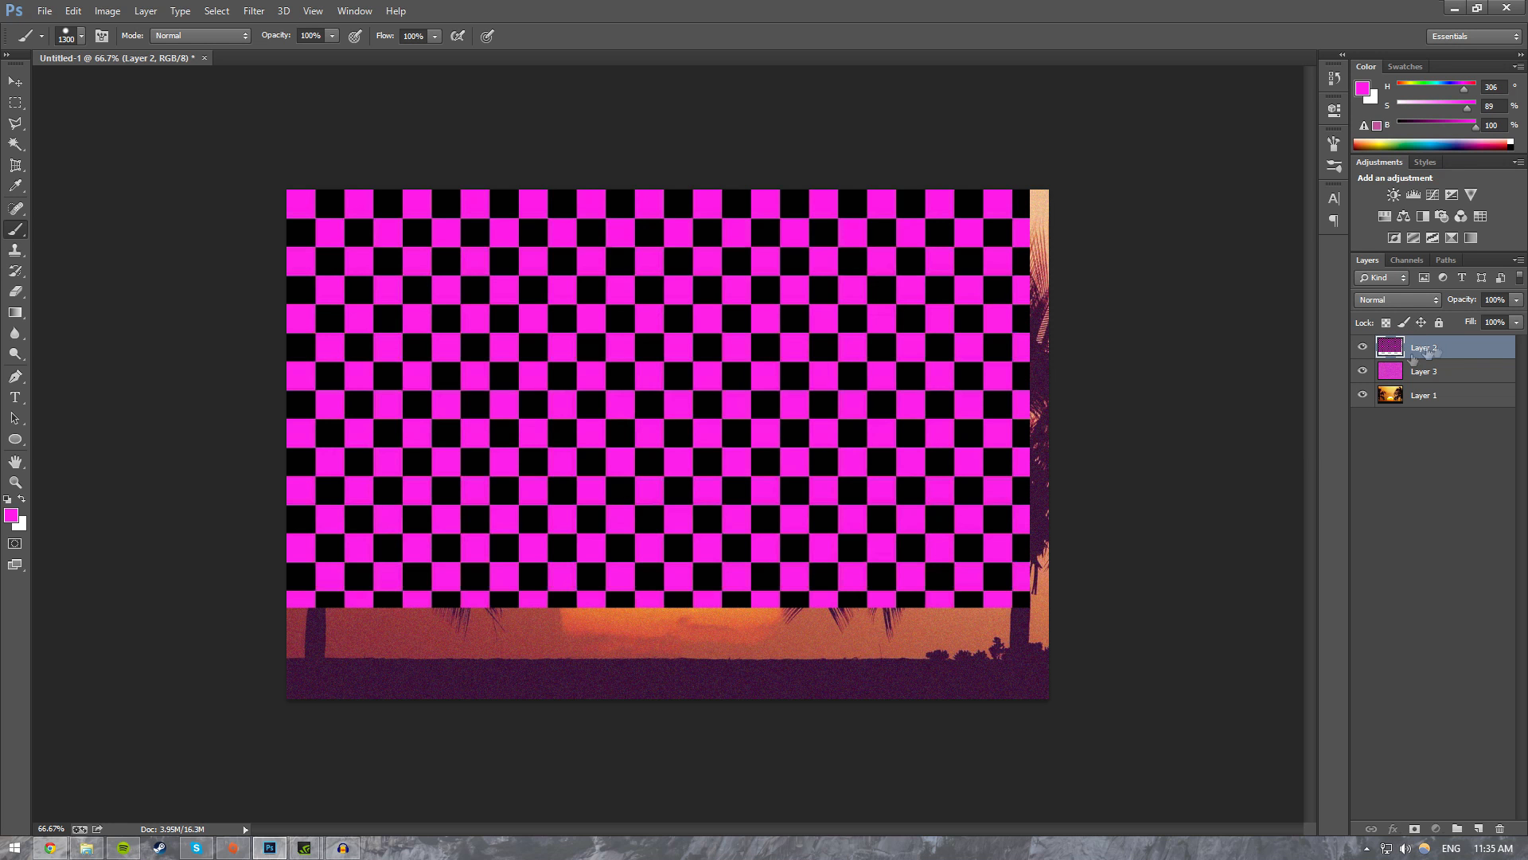
click(1363, 347)
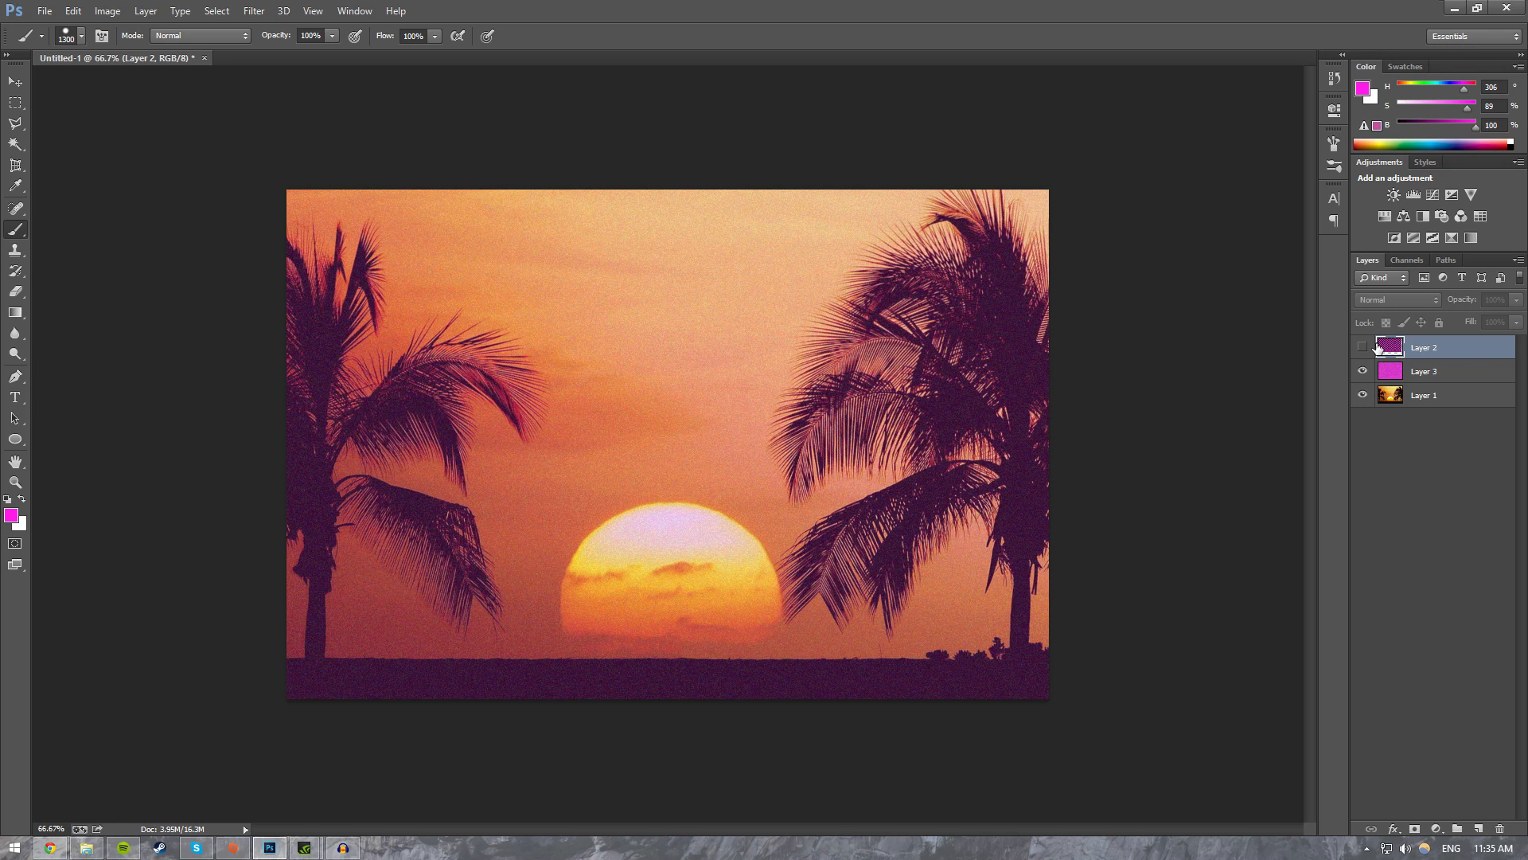
click(1363, 348)
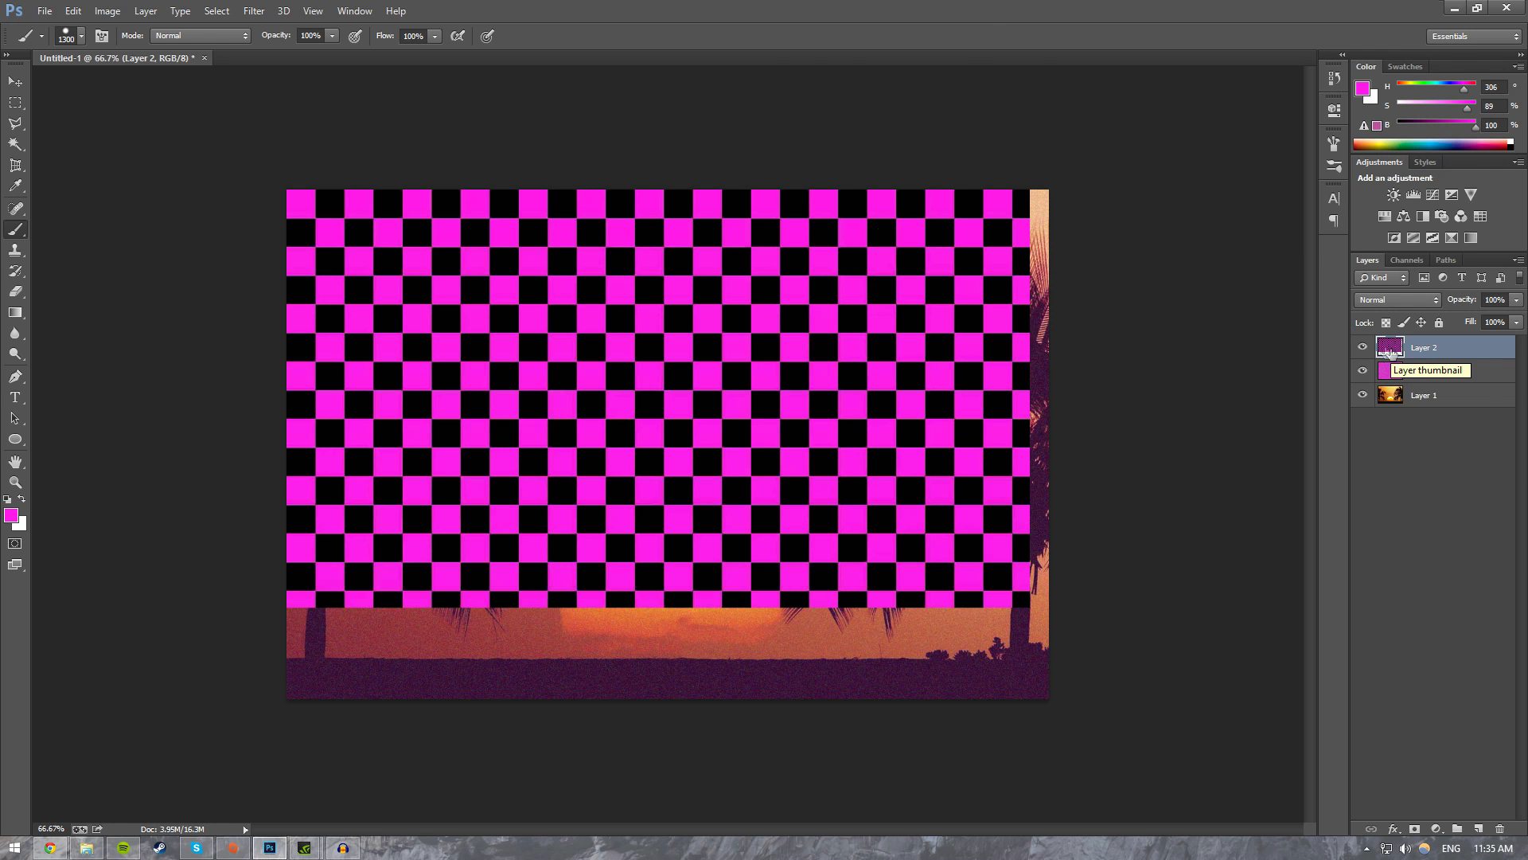
key(v)
mouse_move(668, 273)
mouse_down()
mouse_move(676, 321)
mouse_move(679, 289)
mouse_up()
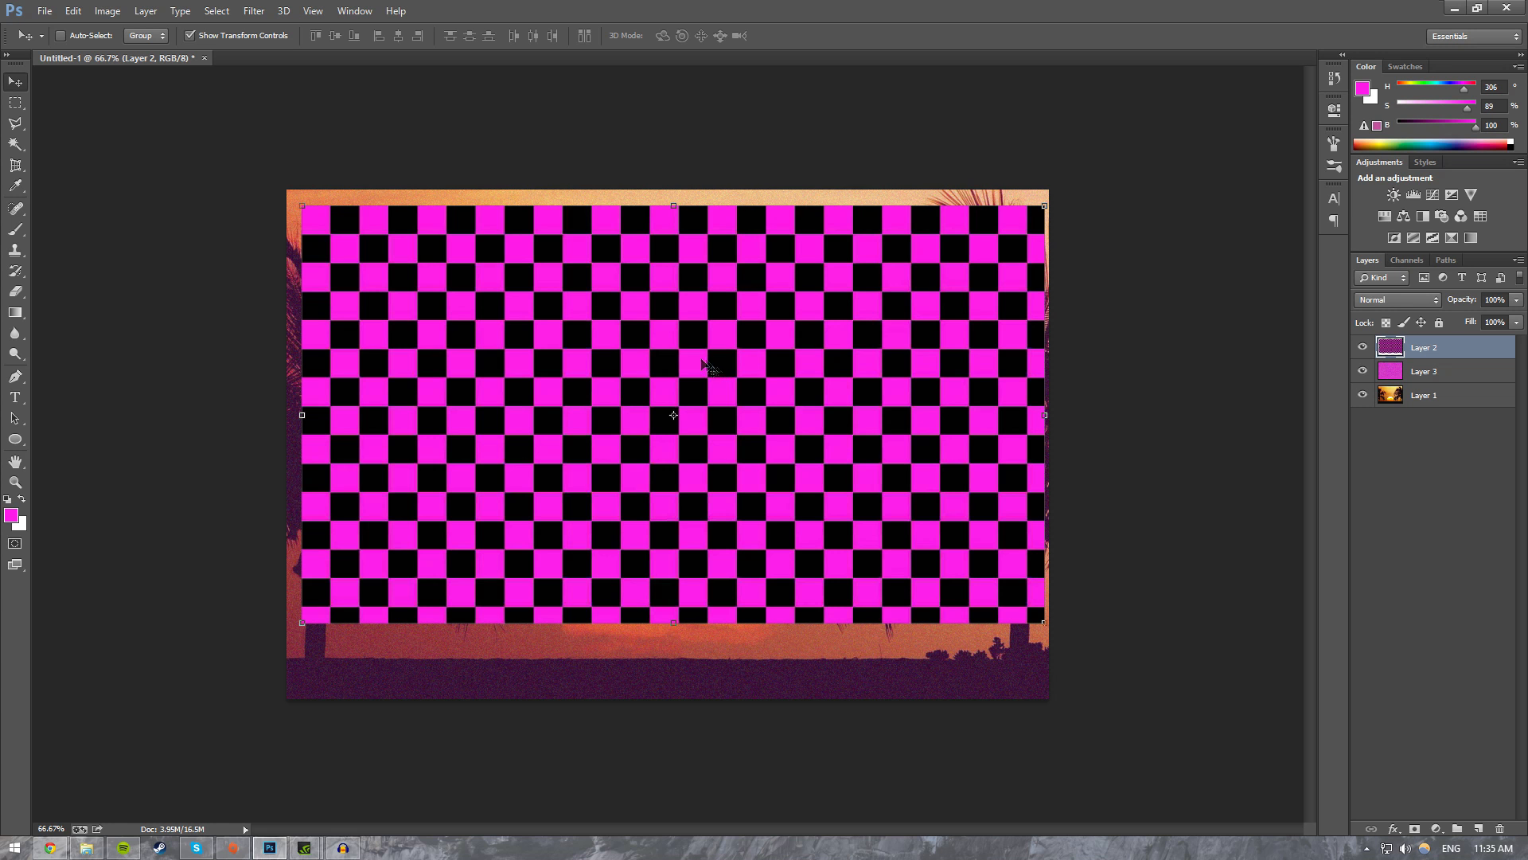
Step: Select the checkerboard's inner block of whole squares with the Rectangular Marquee, excluding the first row and column and the cut-off squares
key(z)
drag(997, 227, 1067, 239)
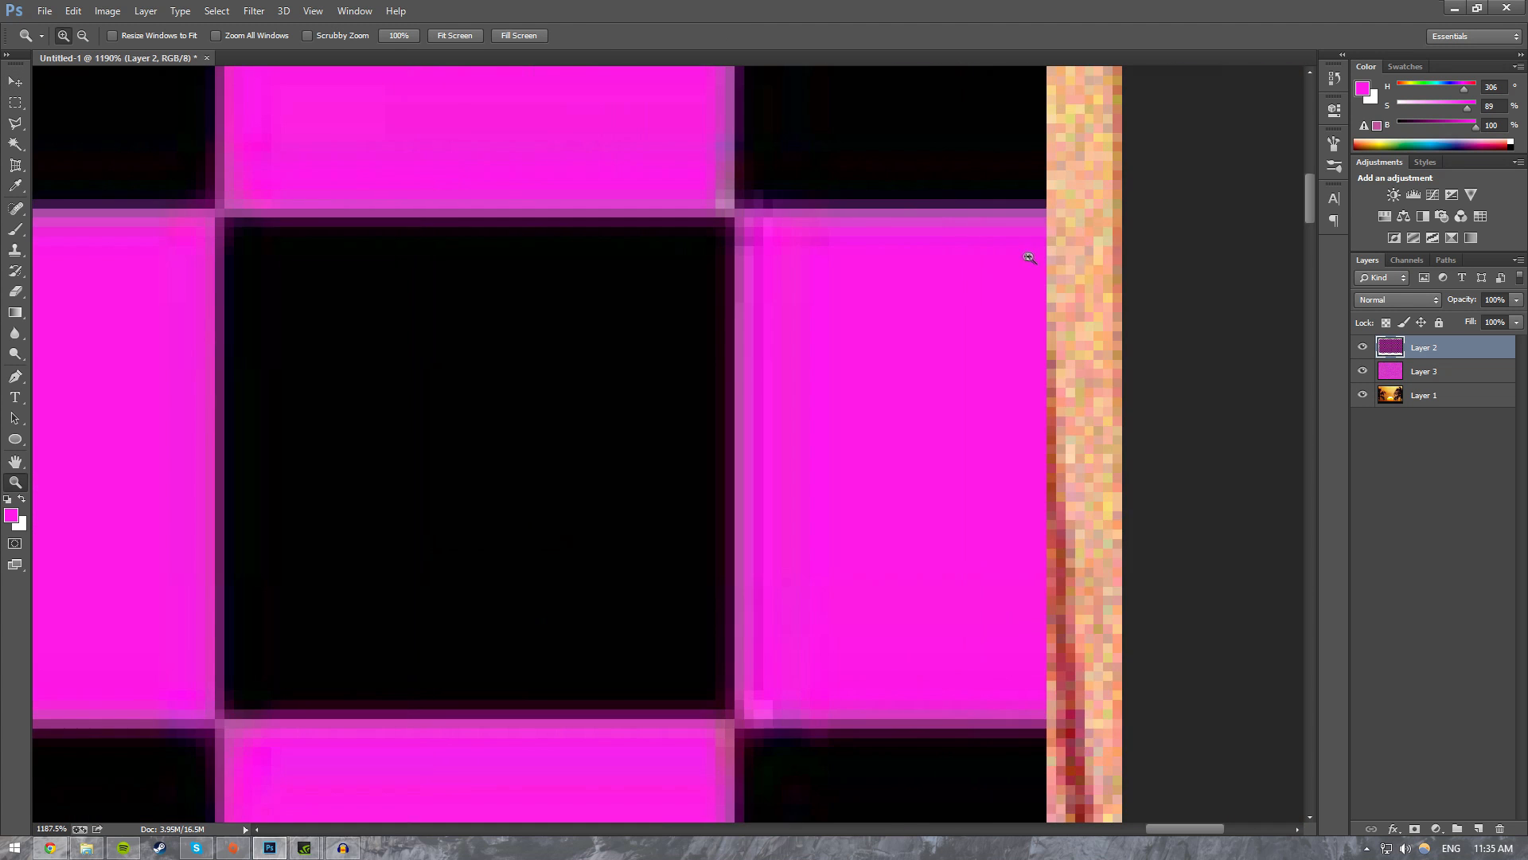
scroll(812, 252, up, 2)
scroll(748, 335, up, 5)
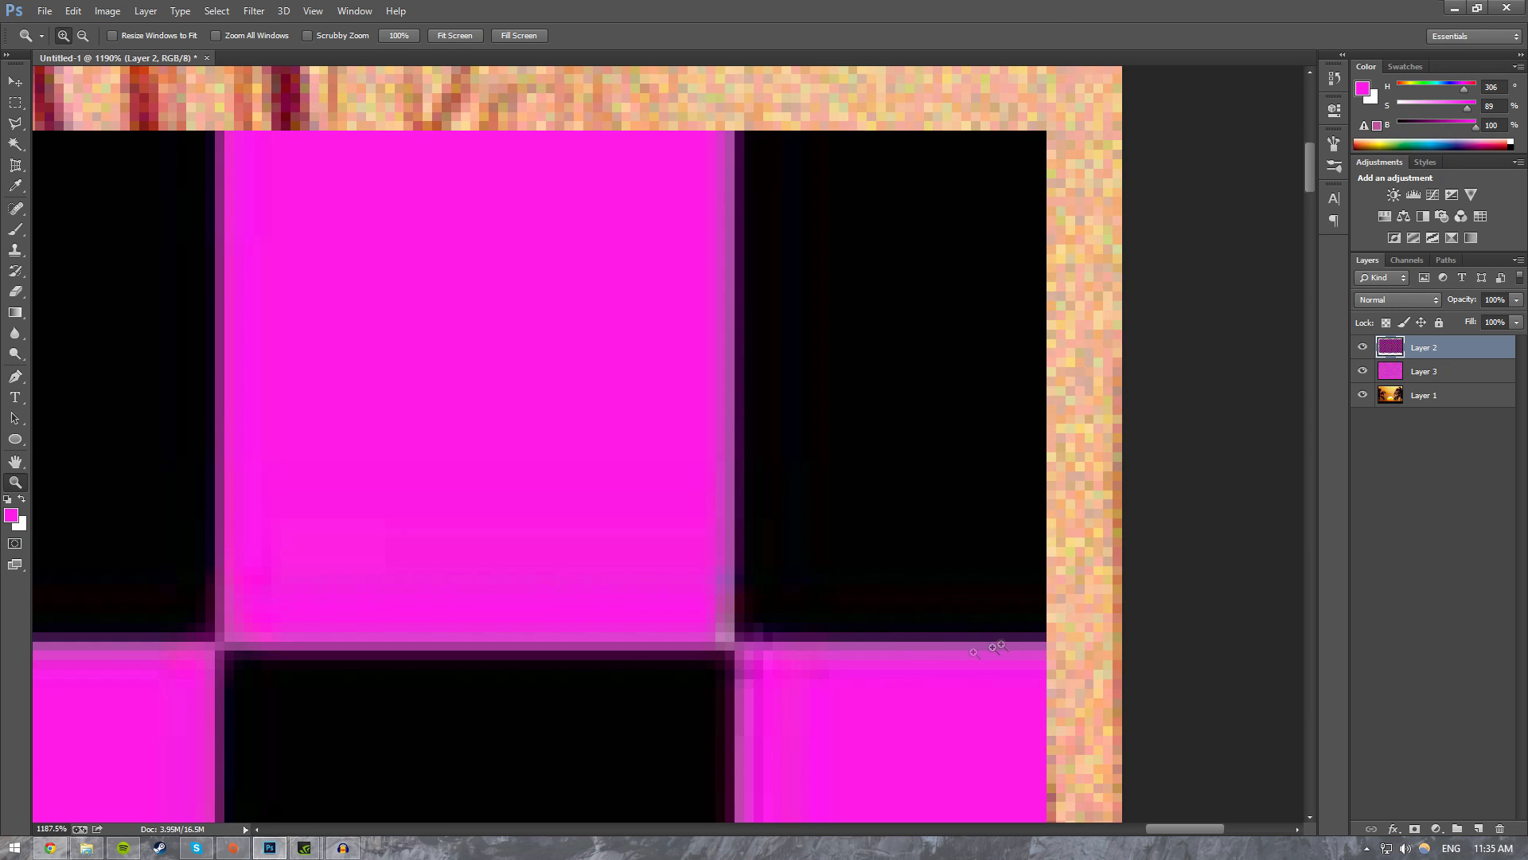
scroll(857, 514, down, 4)
scroll(826, 515, down, 3)
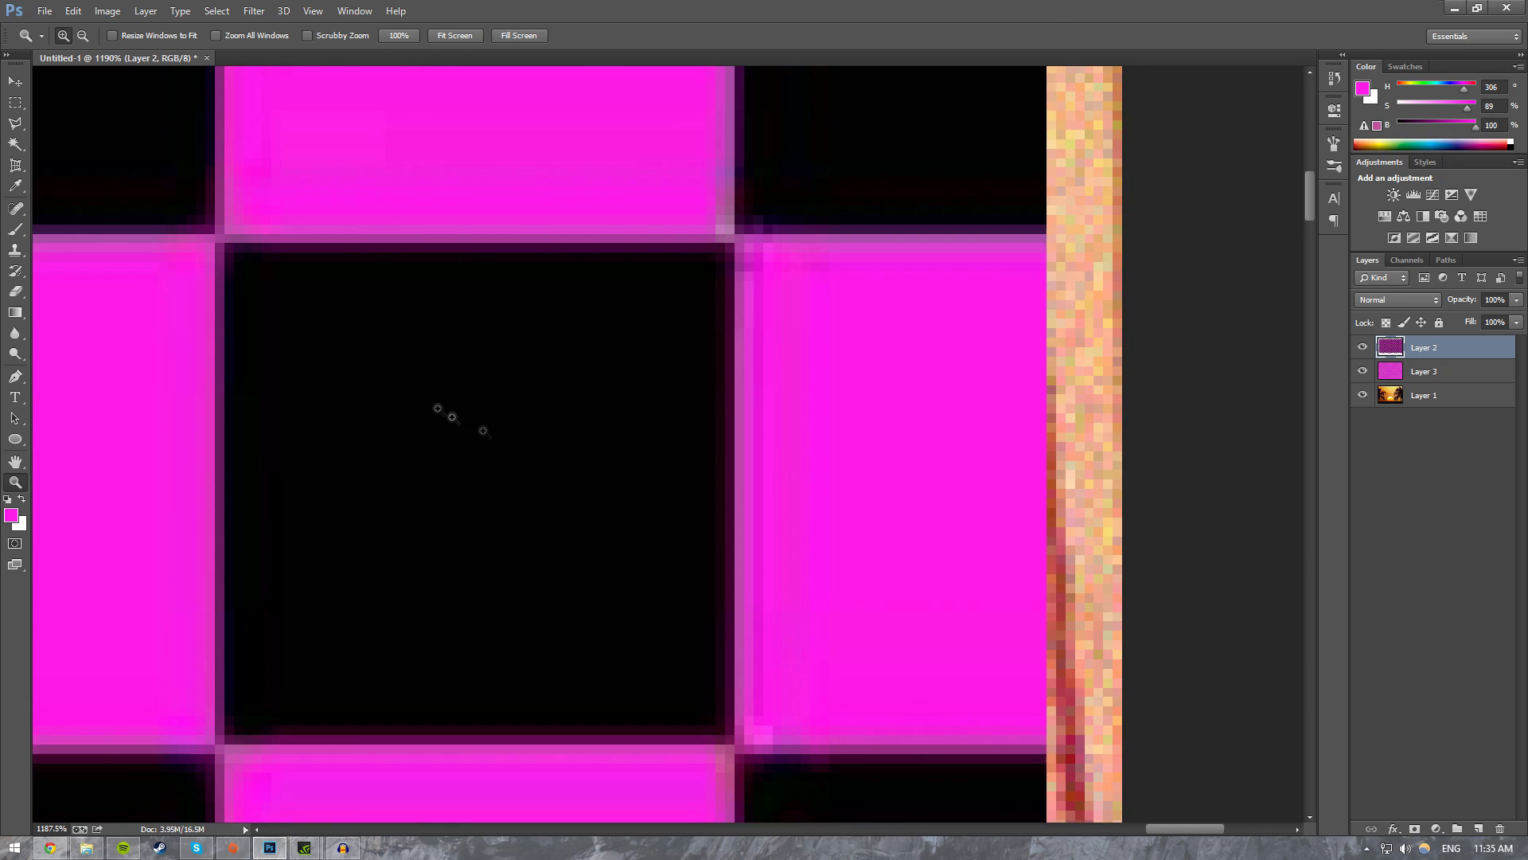
scroll(635, 539, up, 2)
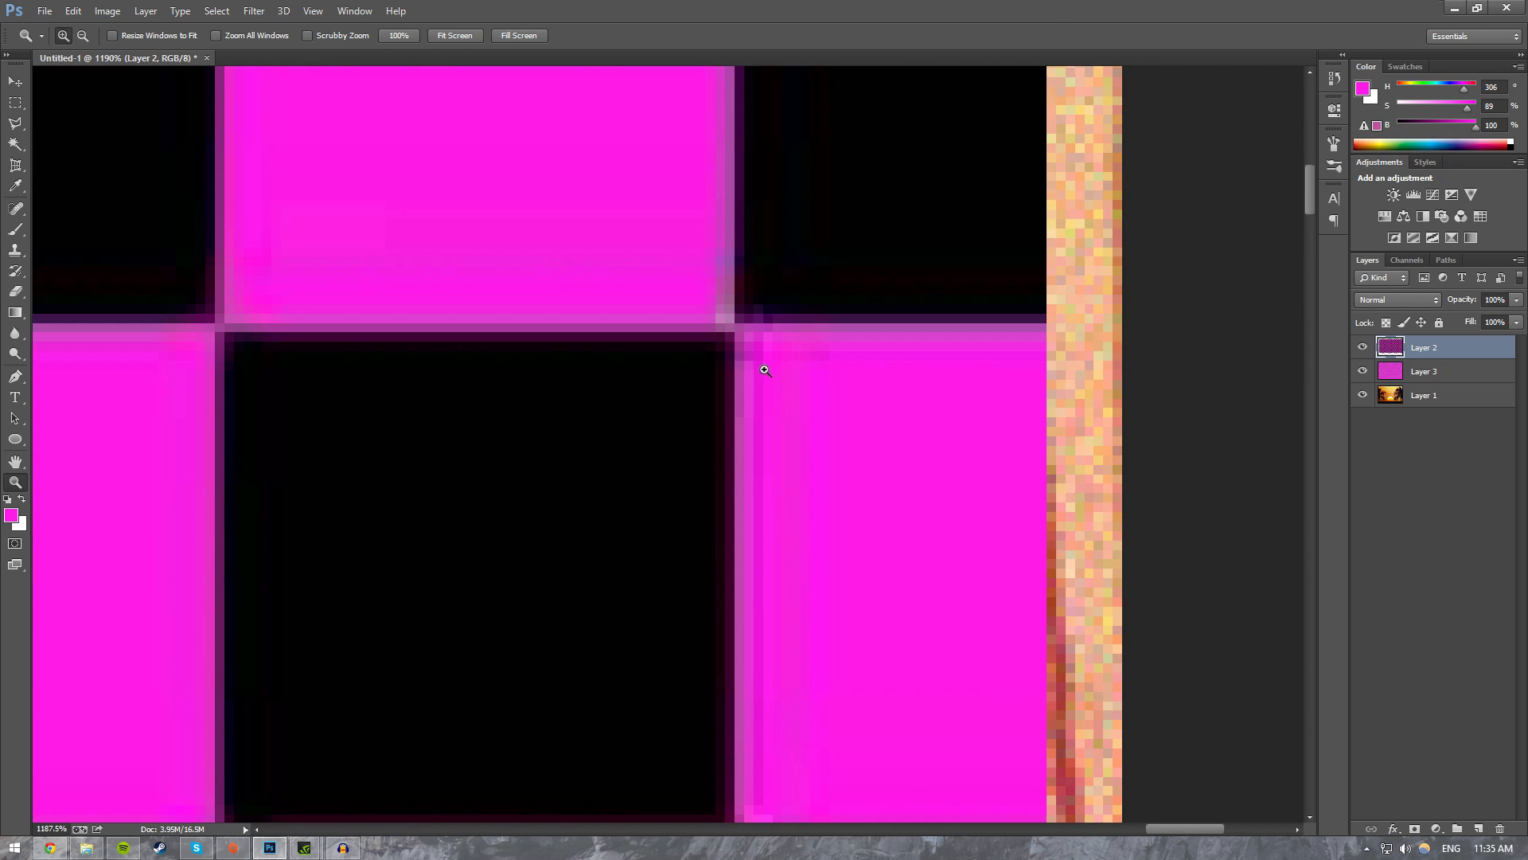
key(m)
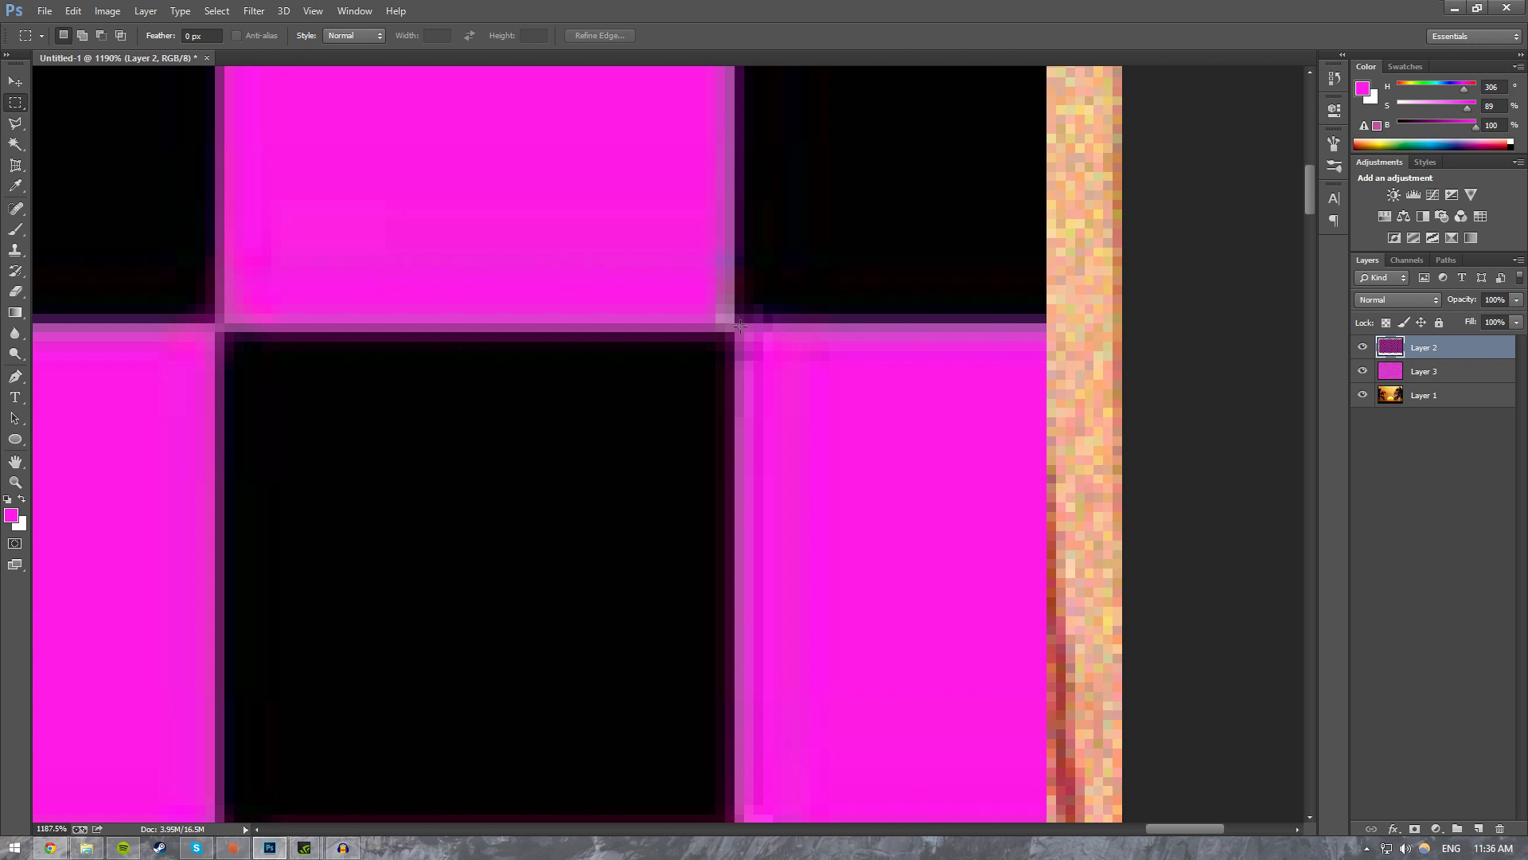
drag(736, 323, 207, 641)
drag(885, 794, 1149, 97)
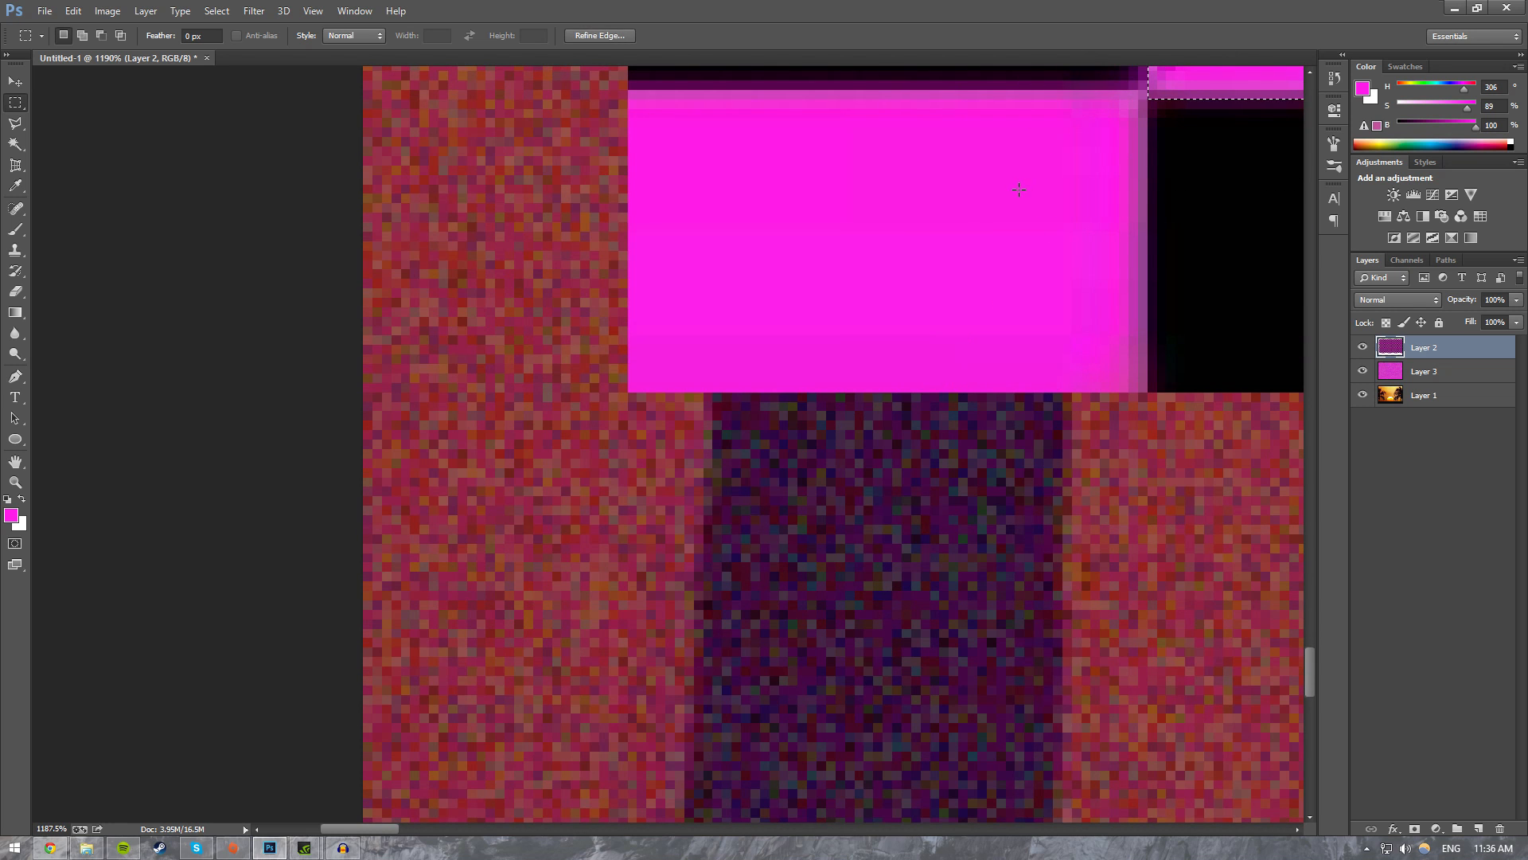
key(z)
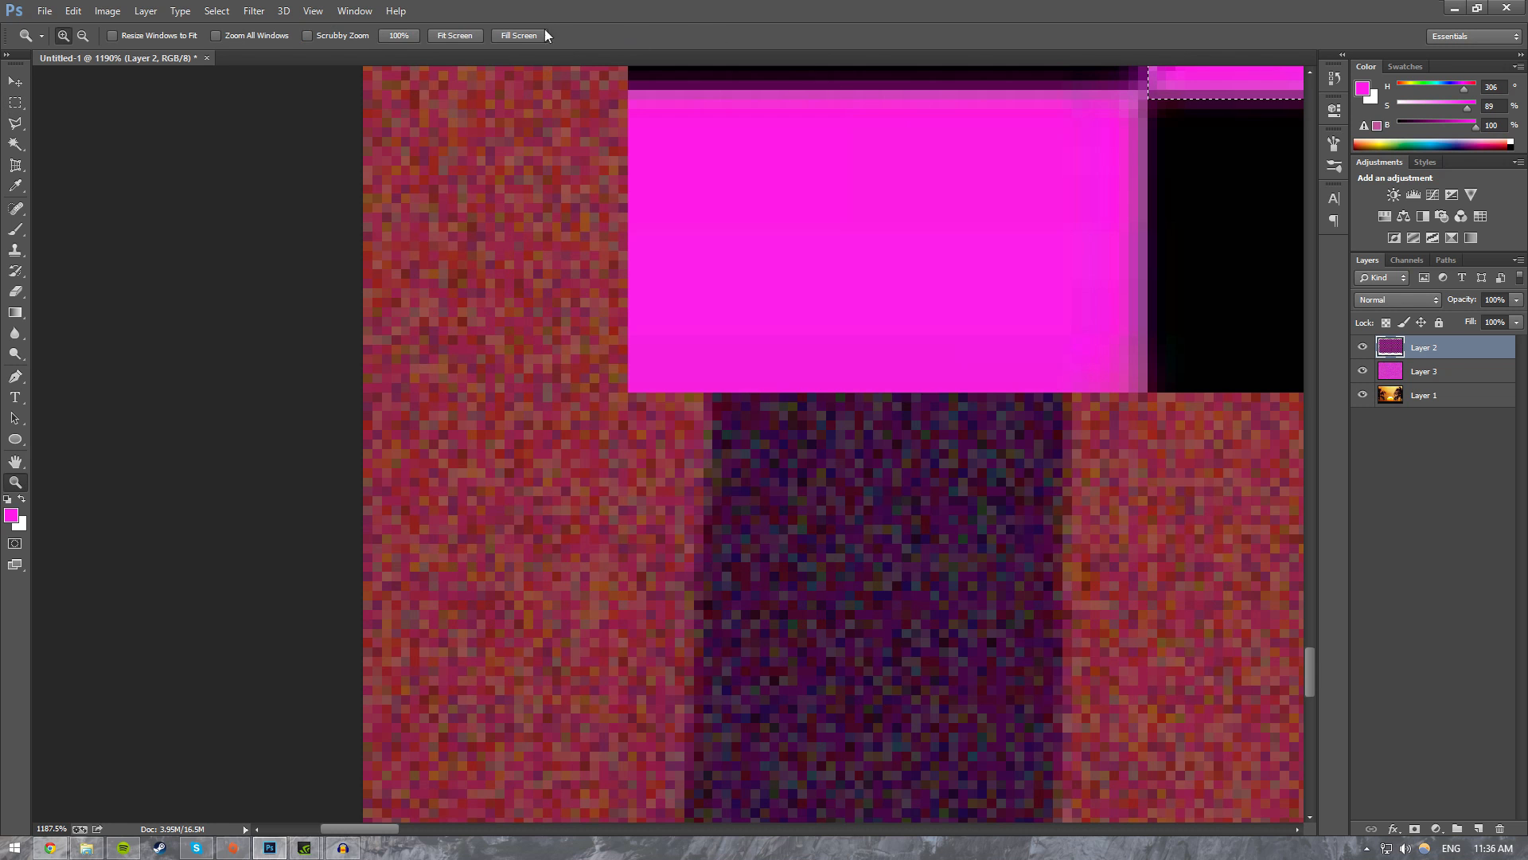
click(474, 36)
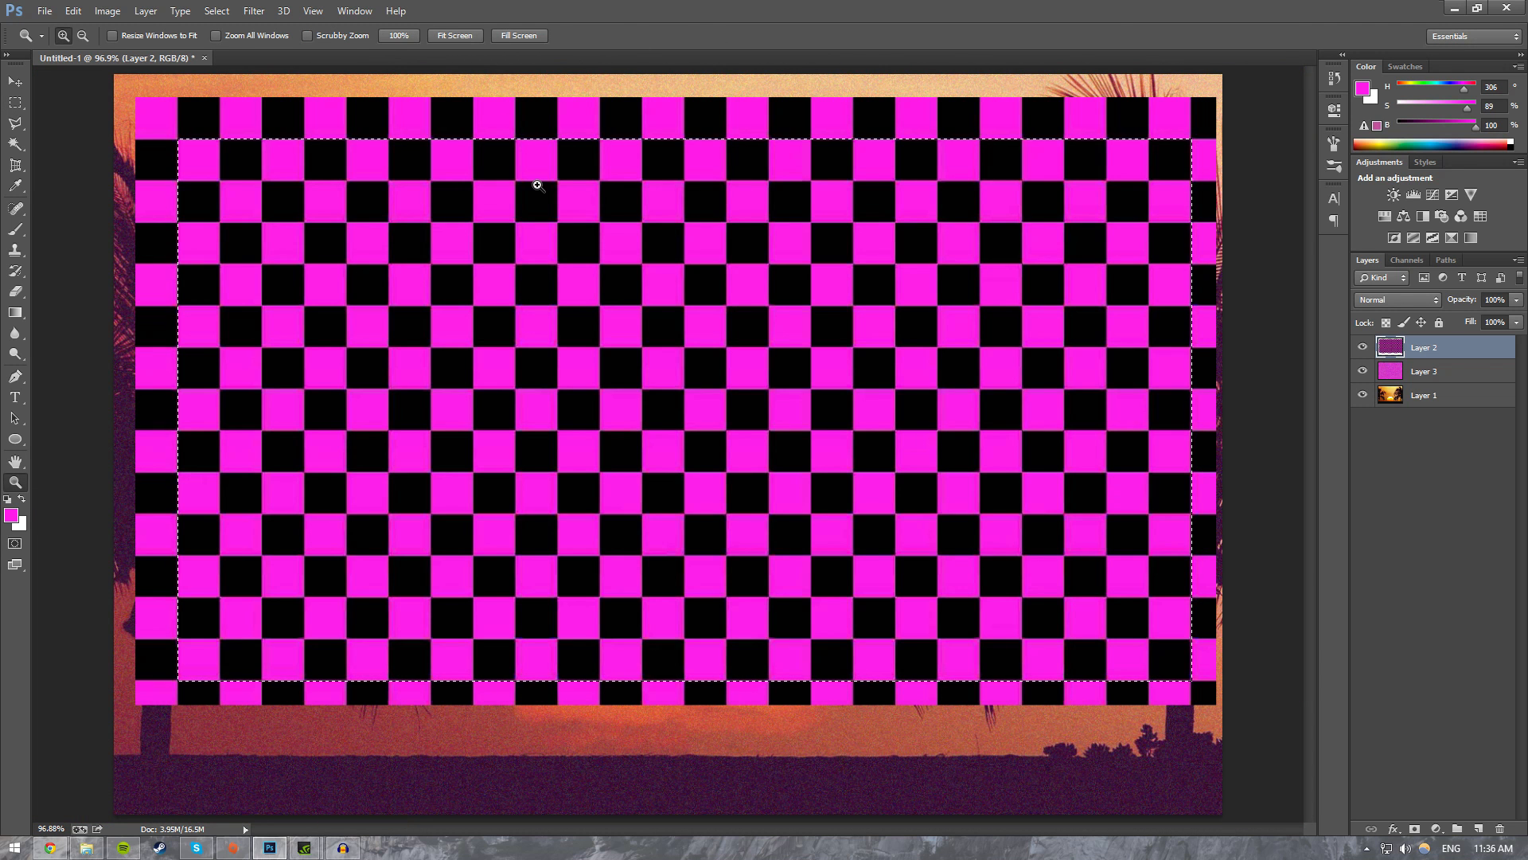
Step: Invert the selection and erase the checkerboard's outer squares with a 250-pixel Eraser, including the sliver left over near the left palm
key(ctrl+shift+i)
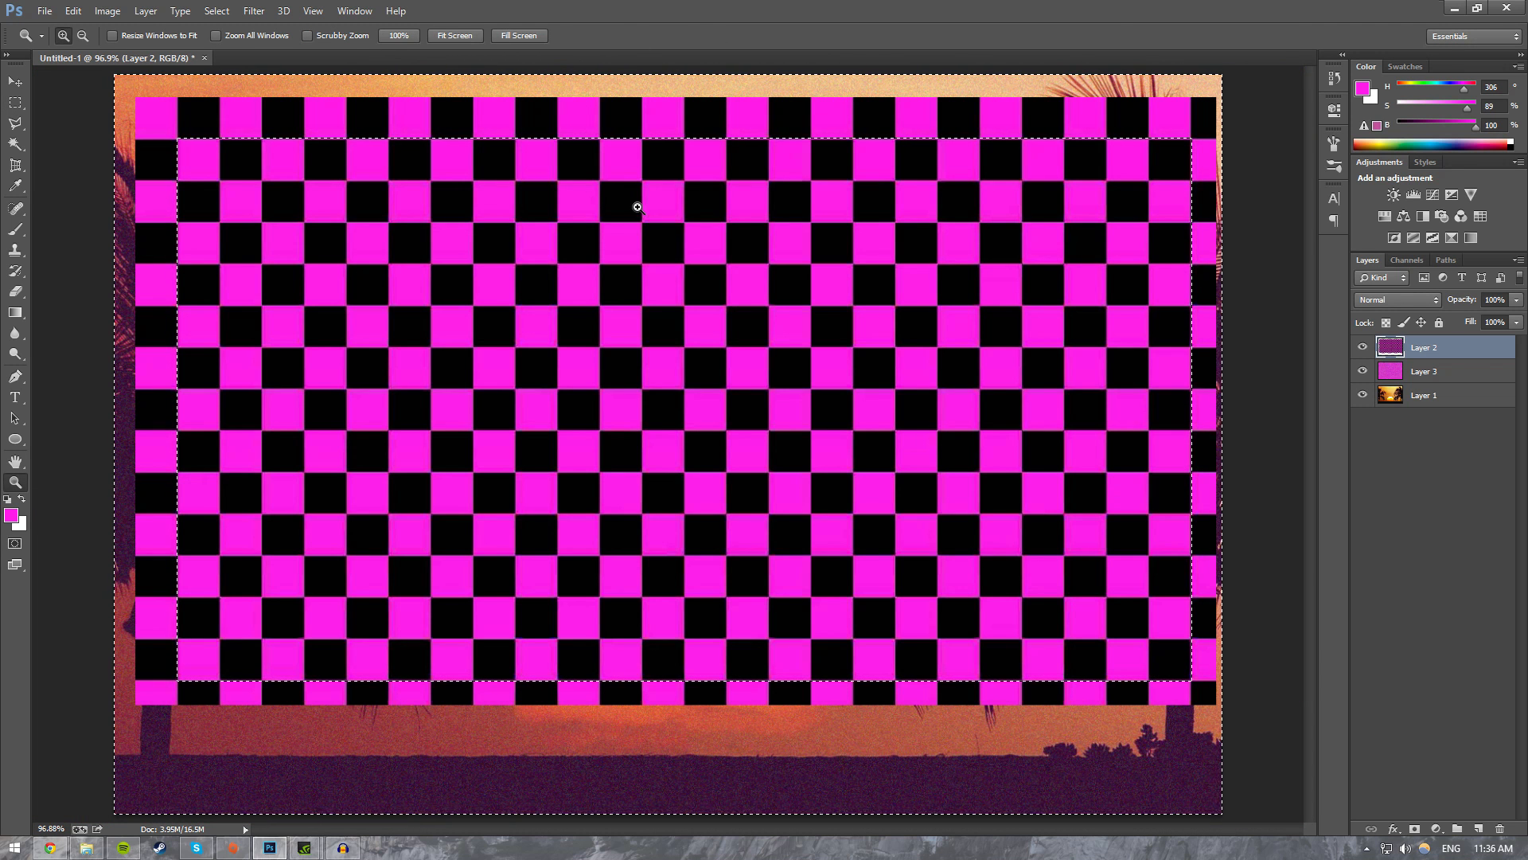
key(e)
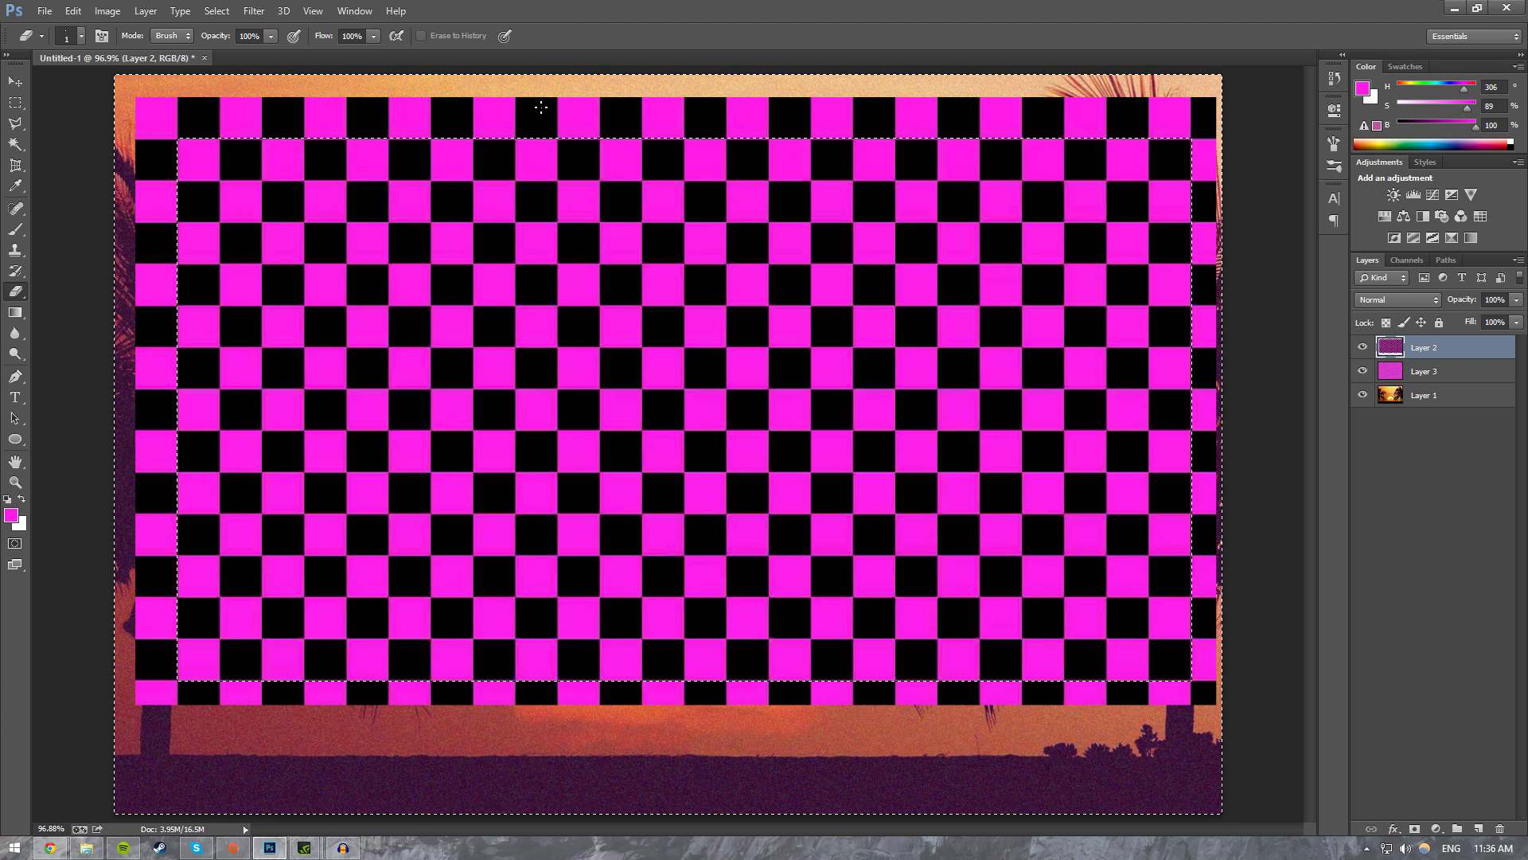
mouse_move(457, 126)
mouse_down()
mouse_move(677, 116)
mouse_move(339, 109)
mouse_move(512, 108)
mouse_up()
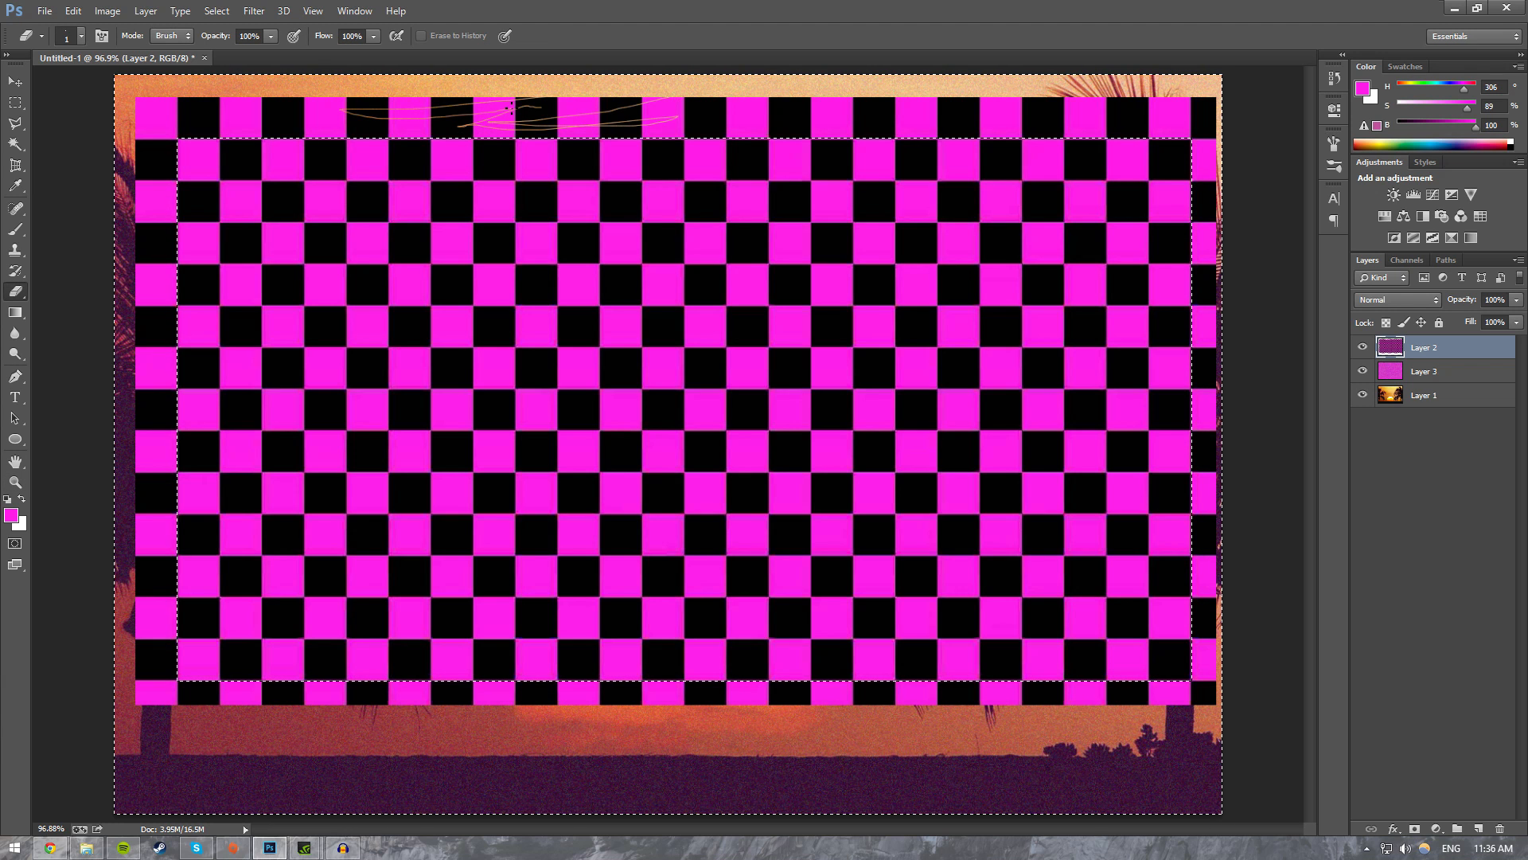
key(bracketright)
key(bracketright)
key(bracketright)
key(bracketright)
key(bracketright)
key(bracketright)
key(bracketright)
key(bracketright)
key(bracketright)
key(bracketright)
key(bracketright)
key(bracketright)
key(bracketright)
key(bracketright)
key(bracketright)
key(bracketright)
key(bracketright)
key(bracketright)
key(bracketright)
mouse_move(602, 119)
mouse_down()
mouse_move(153, 118)
mouse_move(210, 406)
mouse_move(210, 825)
mouse_move(409, 681)
mouse_move(1217, 626)
mouse_move(1420, 560)
mouse_move(1238, 650)
mouse_move(1287, 55)
mouse_move(895, 140)
mouse_move(1231, 245)
mouse_move(683, 141)
mouse_up()
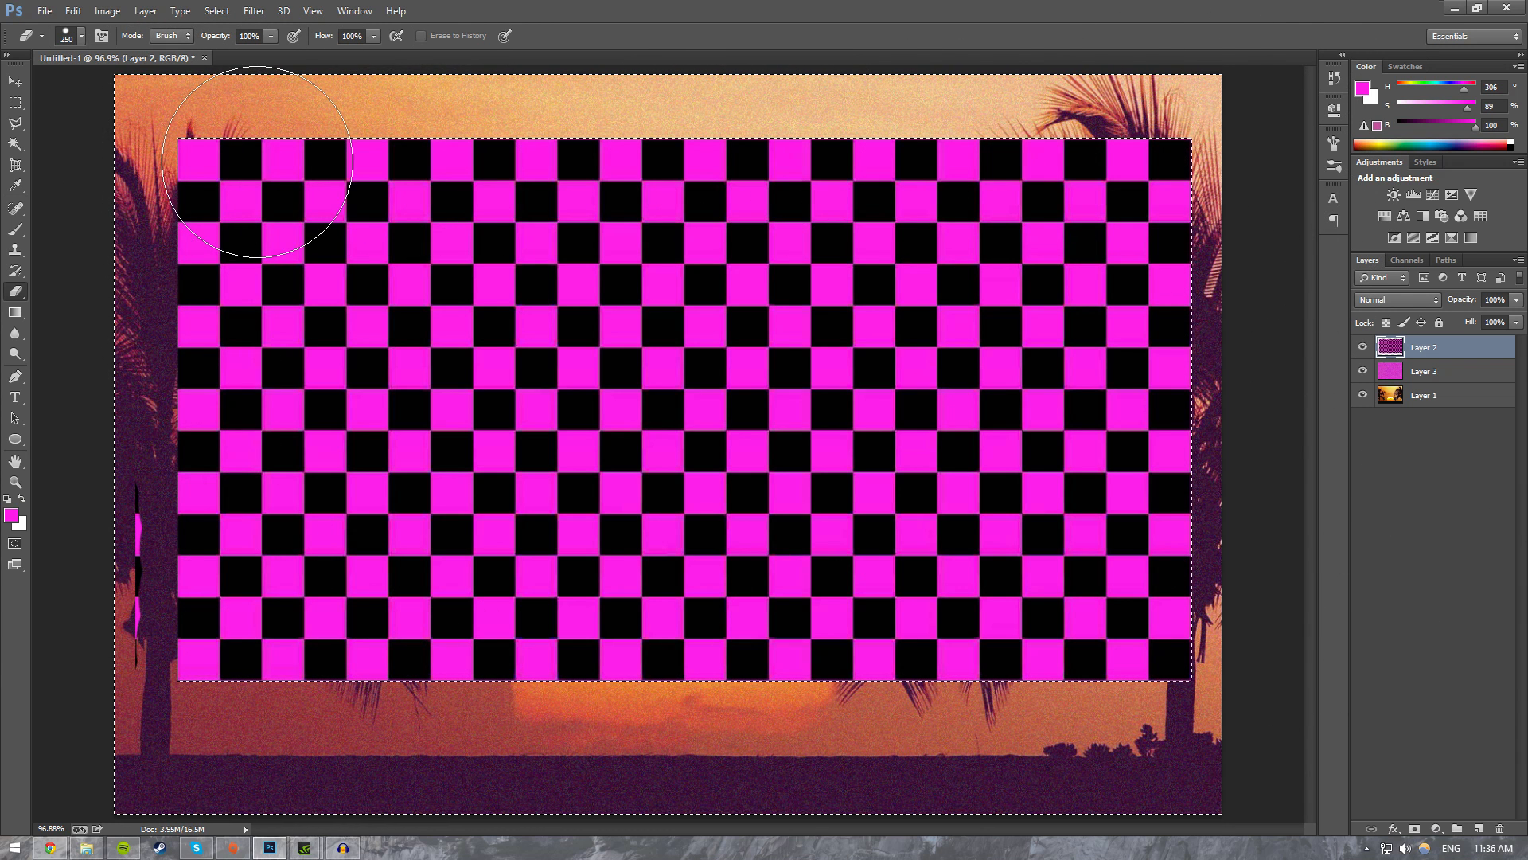
key(ctrl+d)
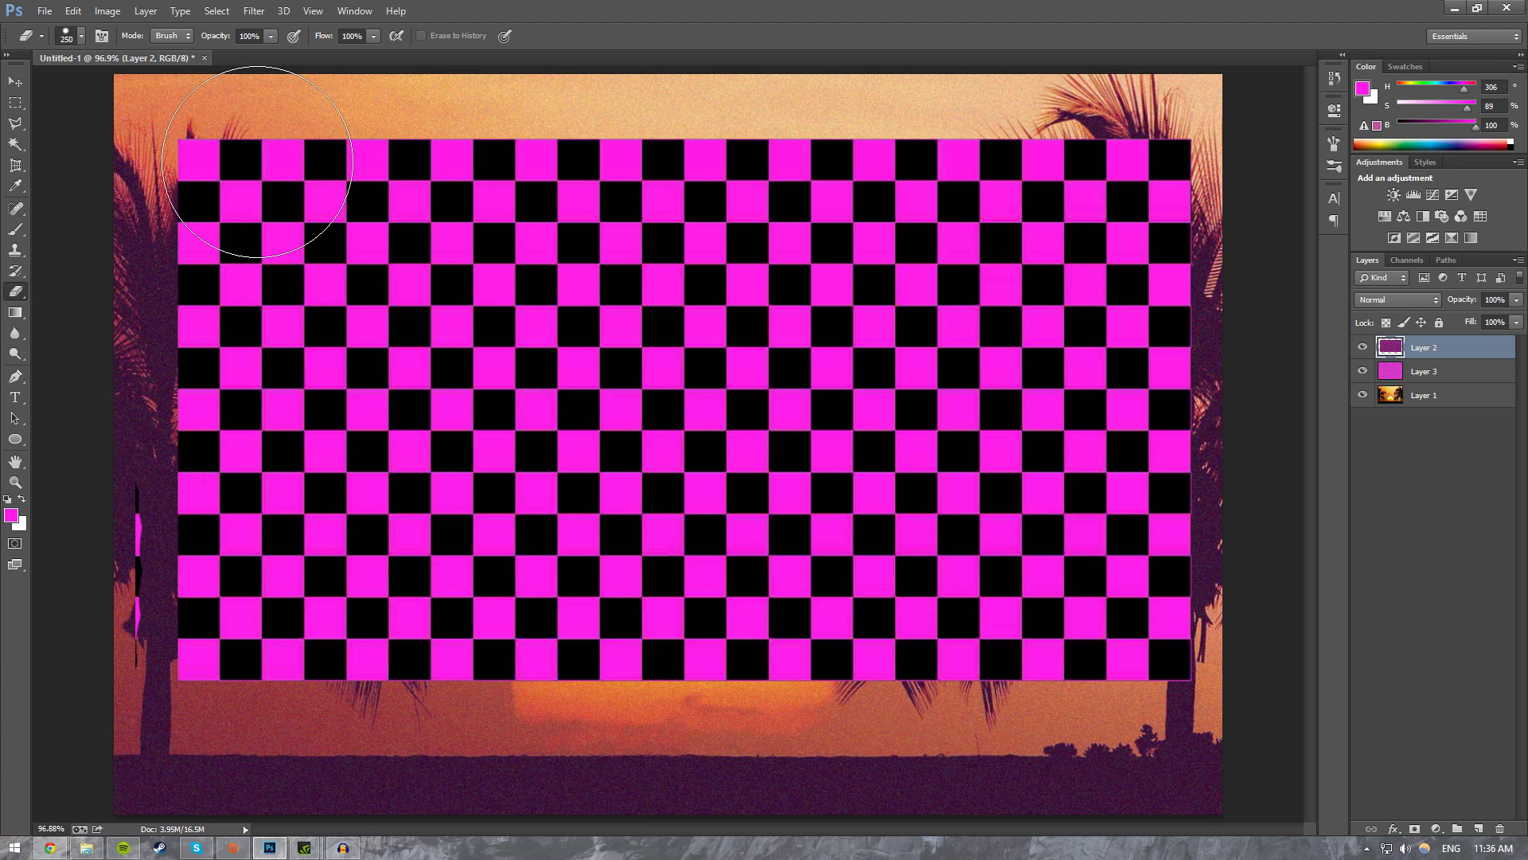
mouse_move(96, 546)
mouse_down()
mouse_move(71, 509)
mouse_move(45, 675)
mouse_up()
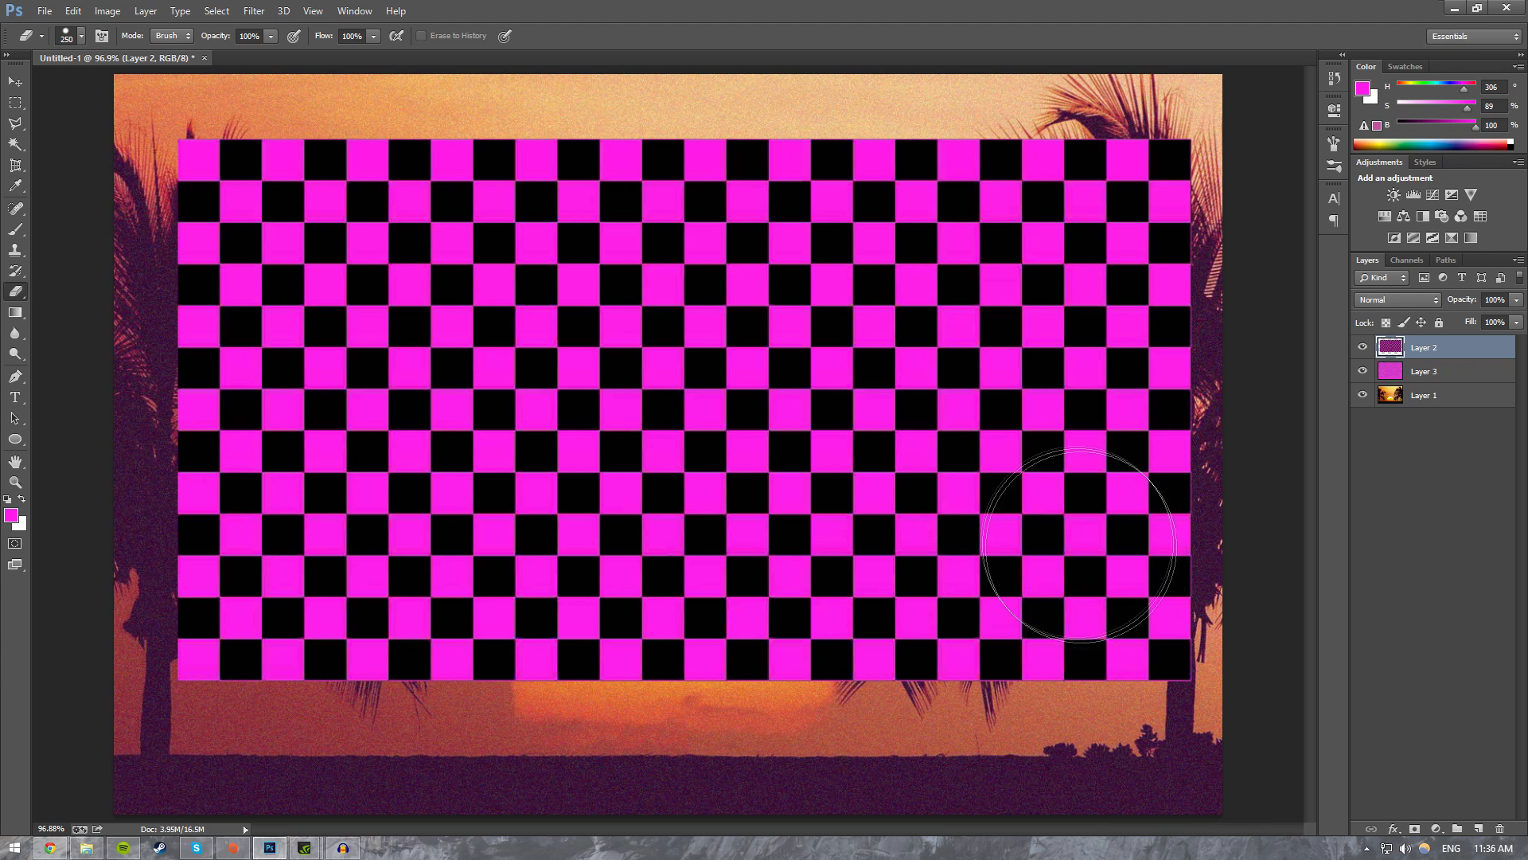
Step: Move the checkerboard to the canvas's lower-left corner and scale it to about 109.4% so it spans the canvas width
key(v)
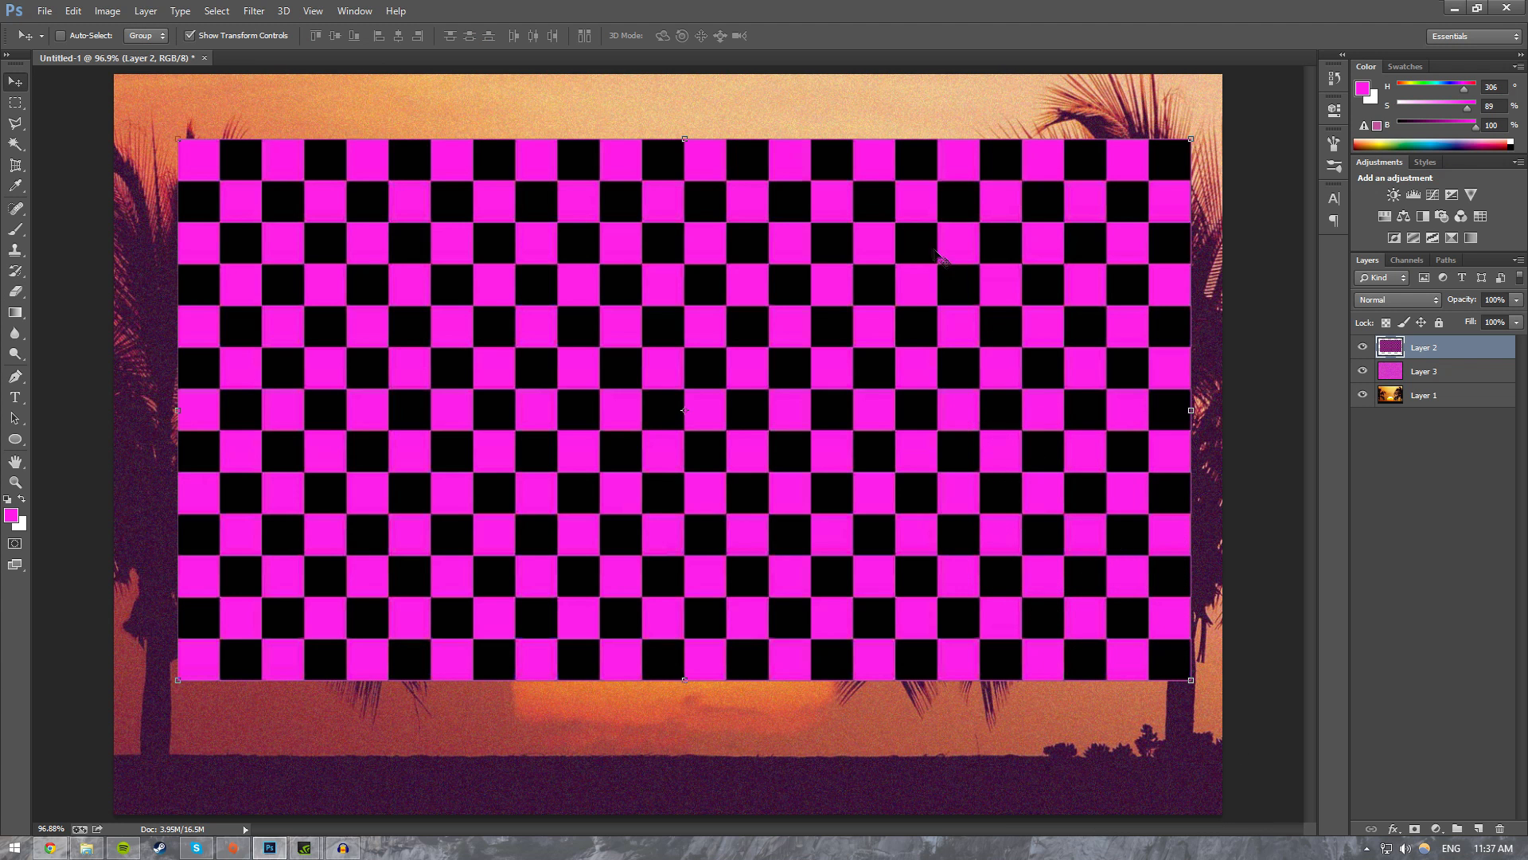
drag(799, 201, 784, 295)
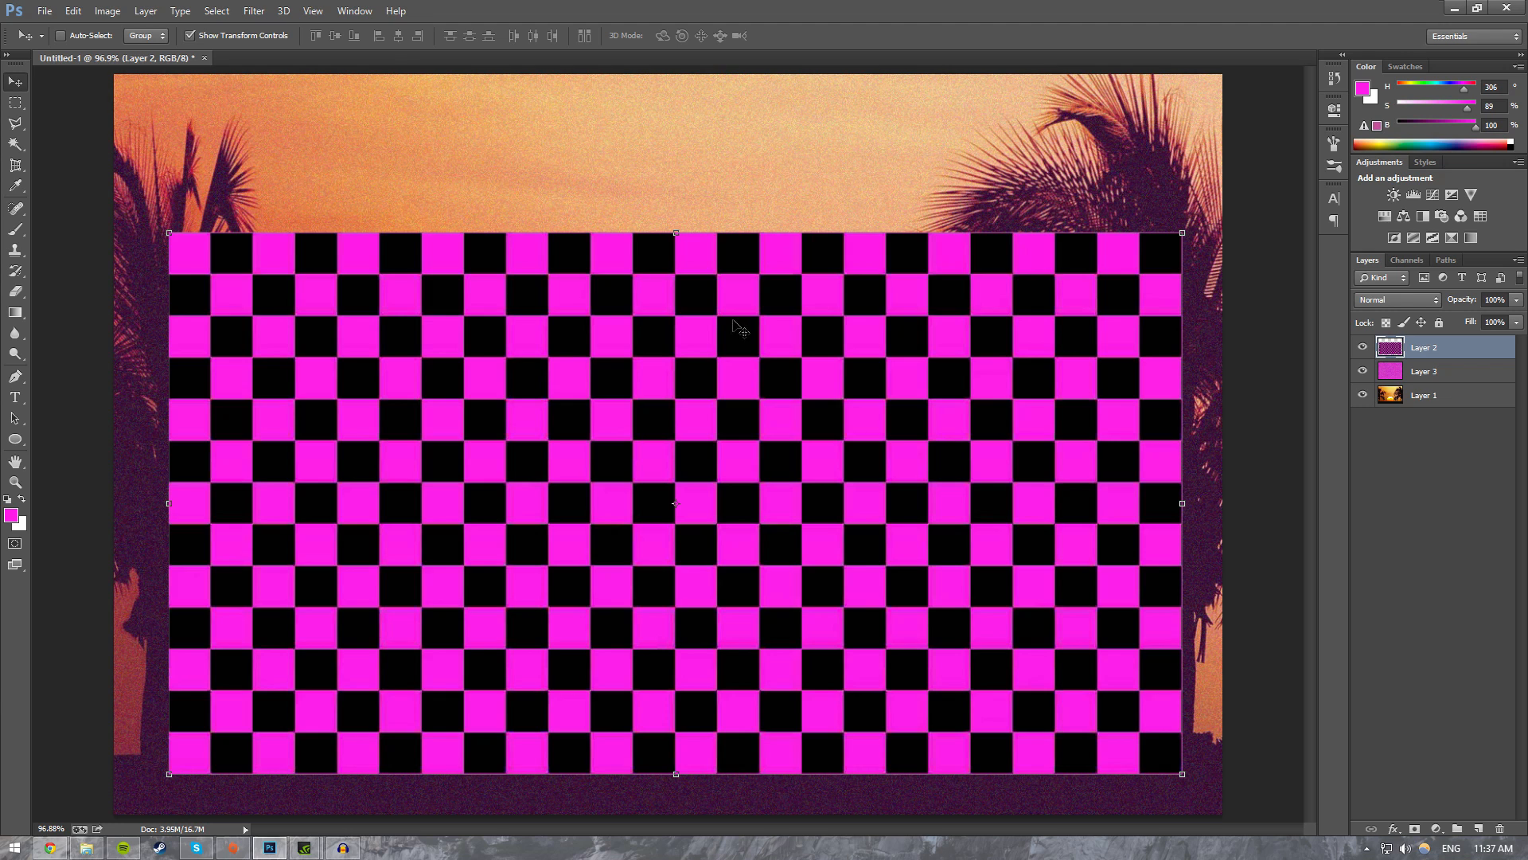
drag(733, 321, 679, 366)
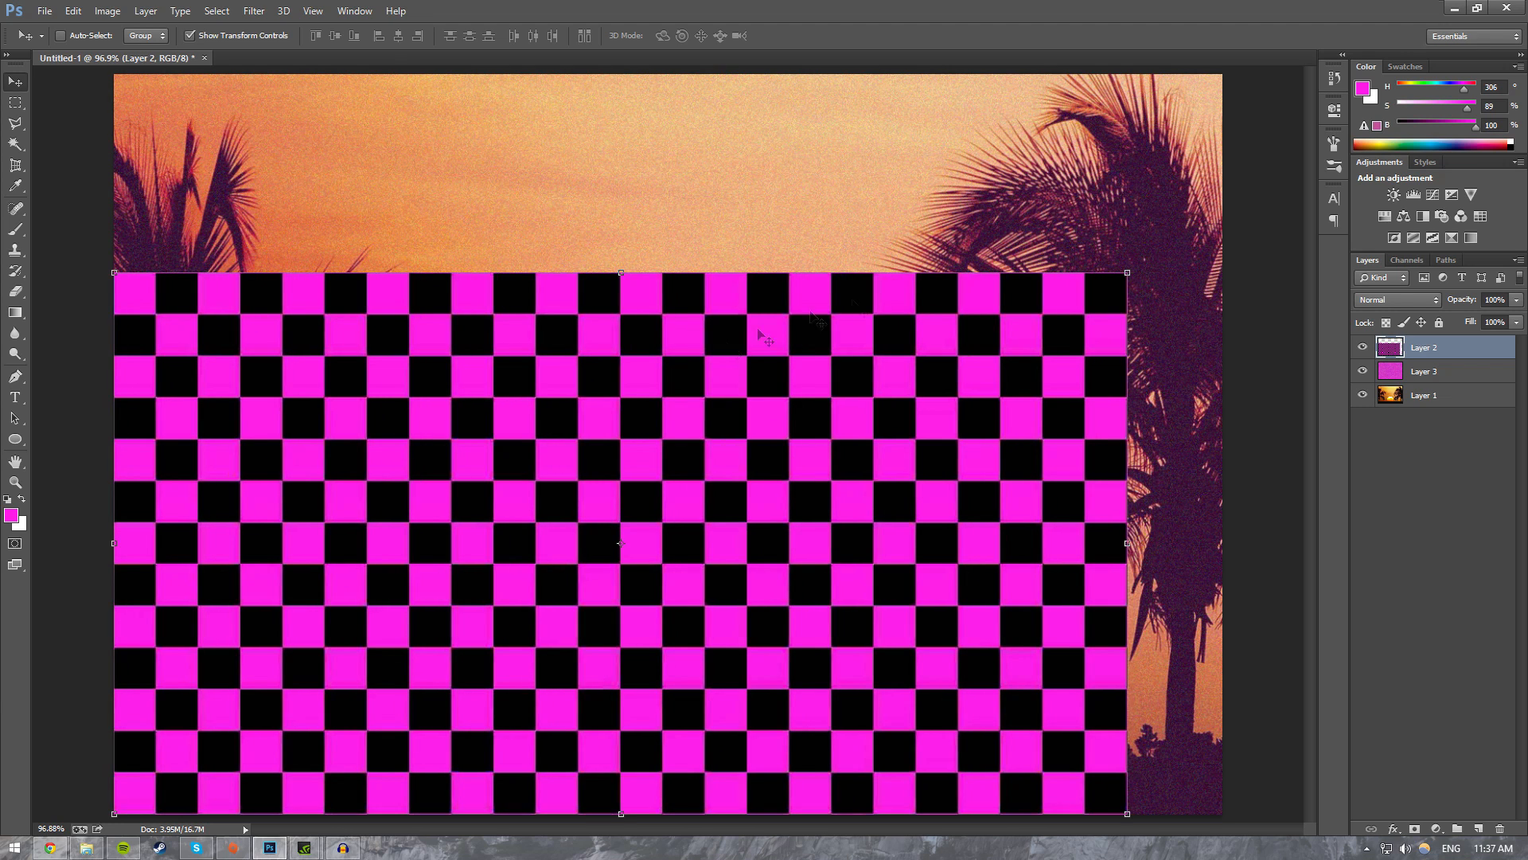
drag(1126, 271, 1222, 222)
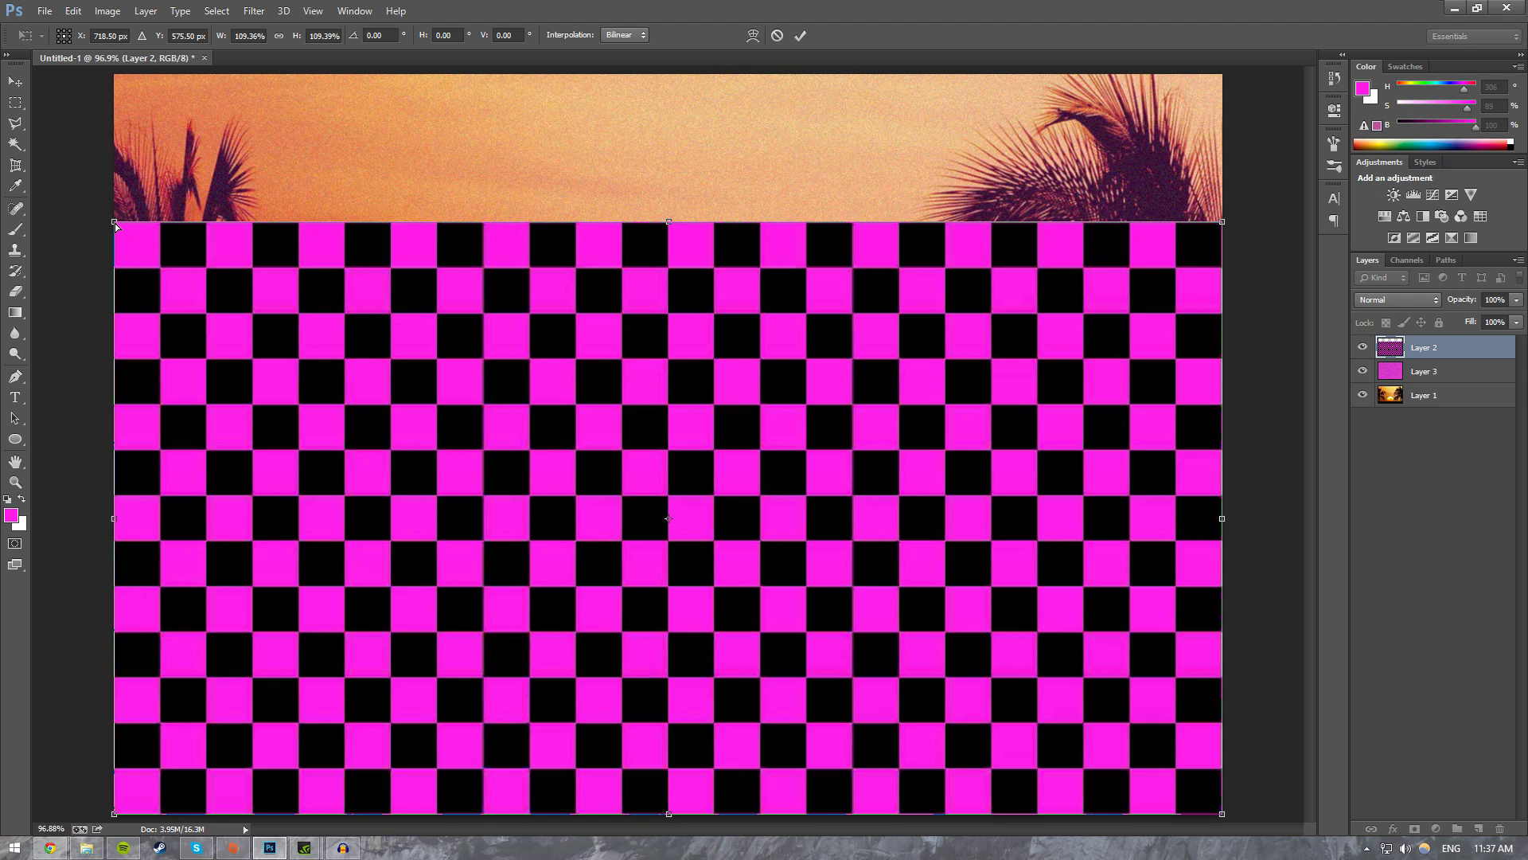
Step: Distort the checkerboard by pulling its upper-left corner down and inward to the left palm's lower fronds
drag(116, 226, 737, 445)
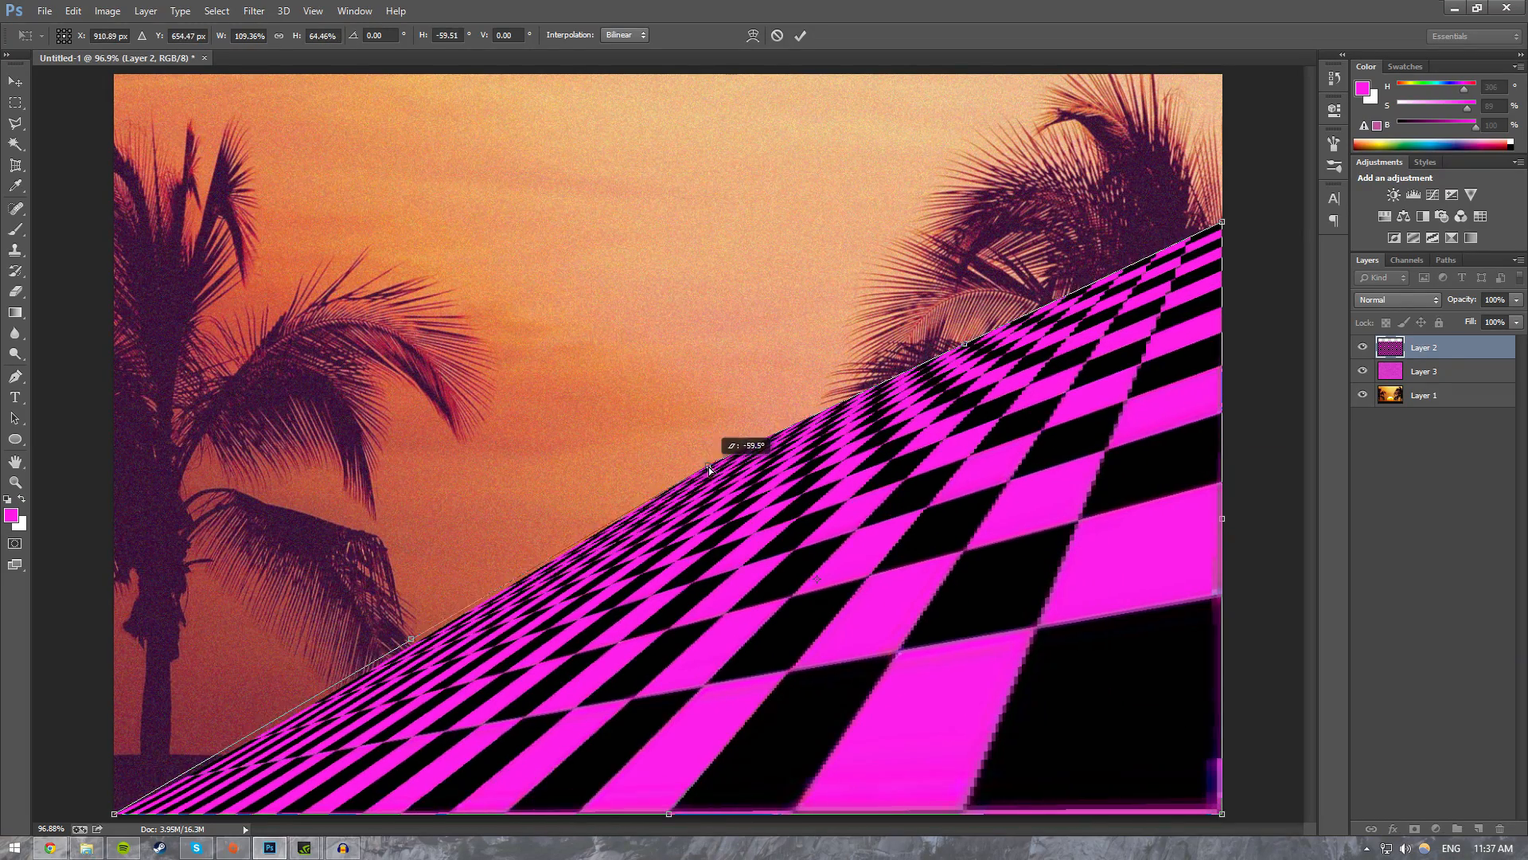
drag(613, 532, 339, 549)
drag(330, 516, 259, 501)
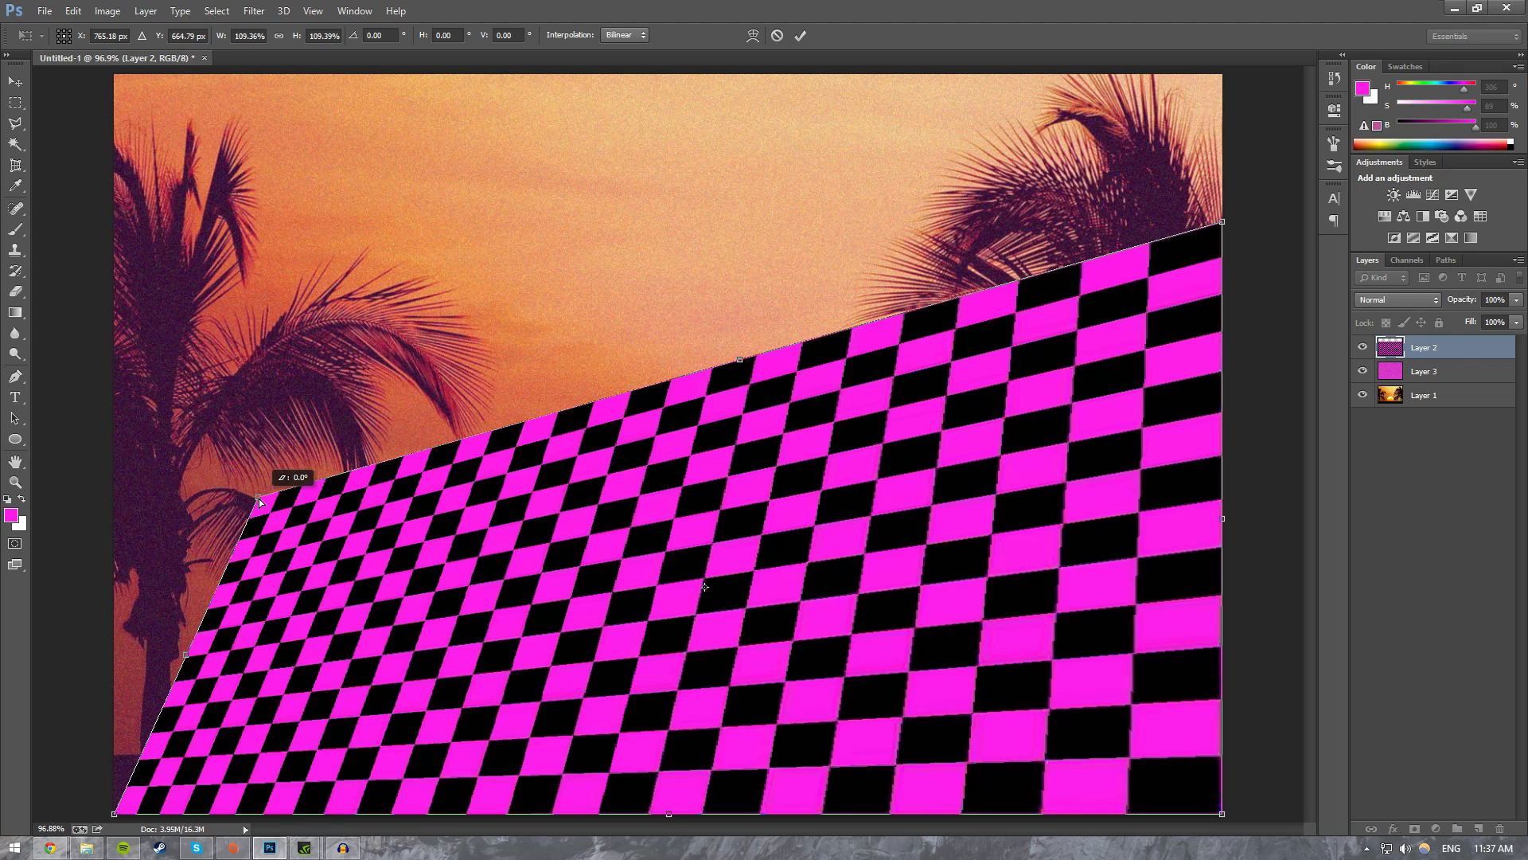
drag(260, 502, 246, 586)
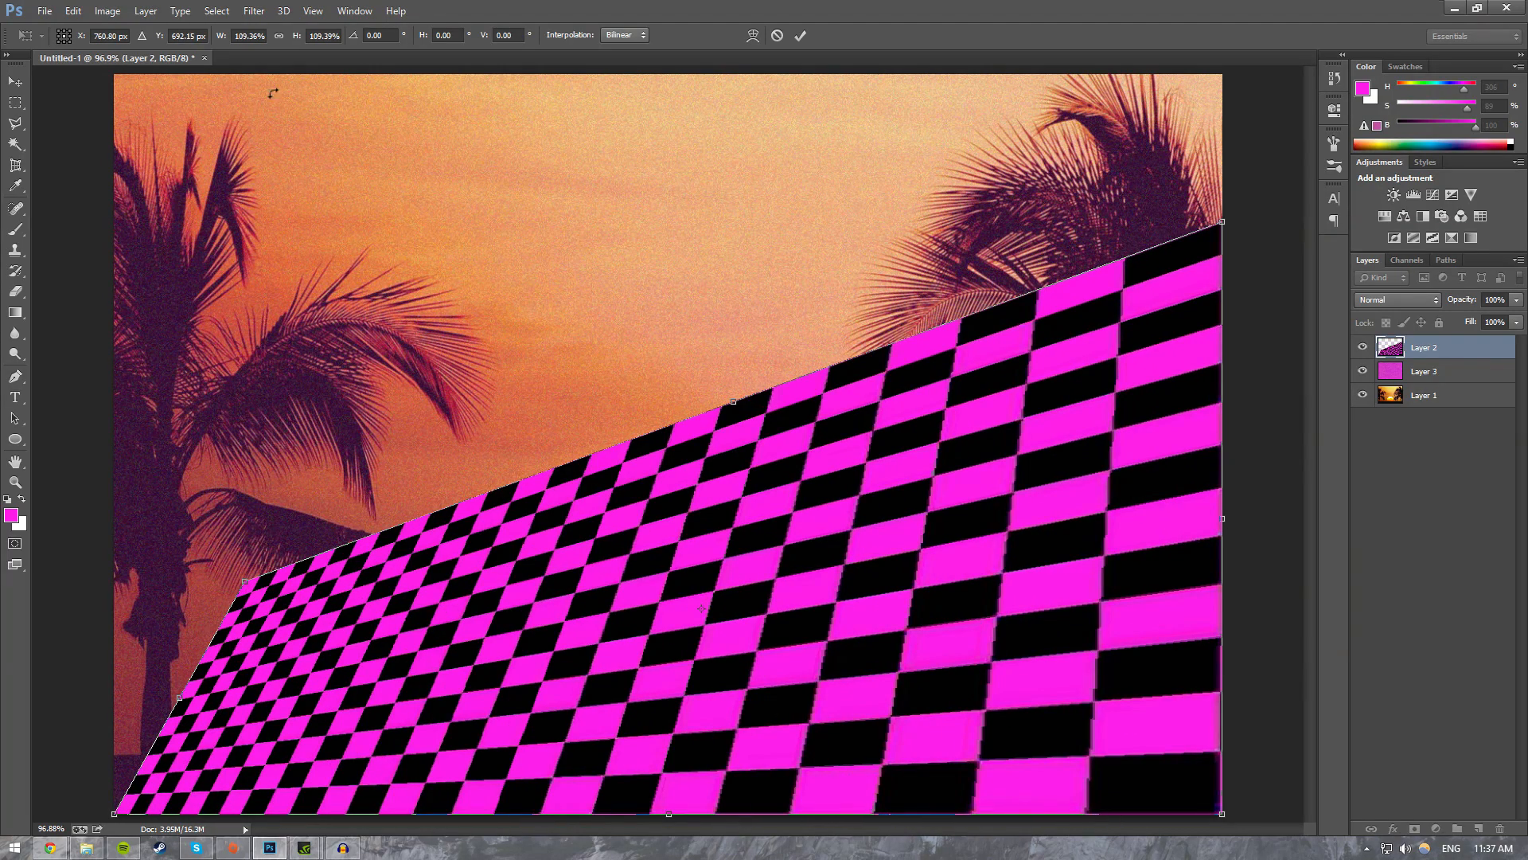
Step: Set the distorted checkerboard's vertical position to 700 px and apply the transform
click(252, 36)
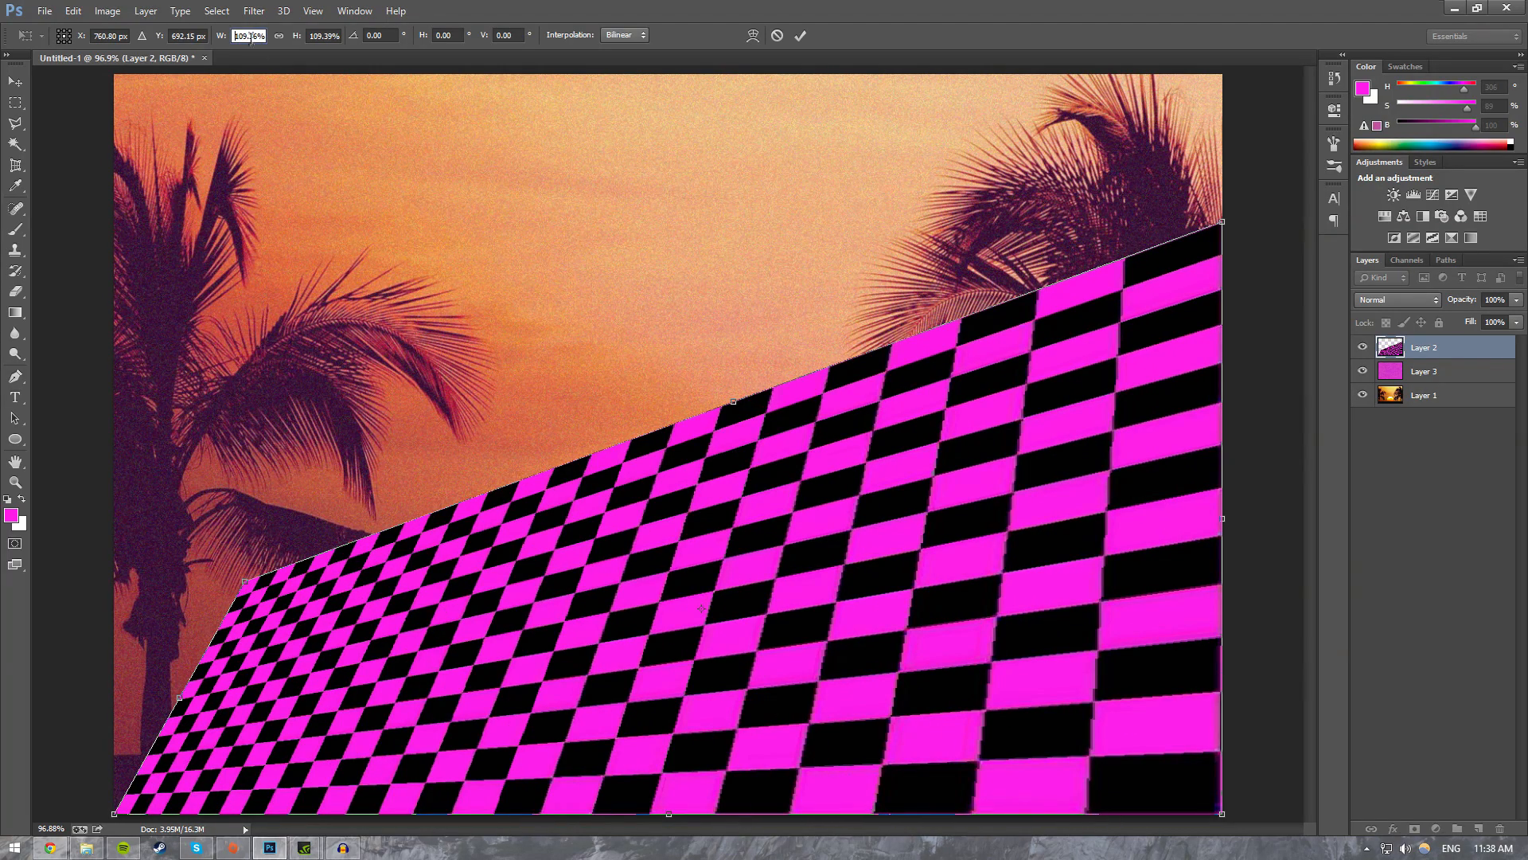
click(195, 35)
text(700)
key(Return)
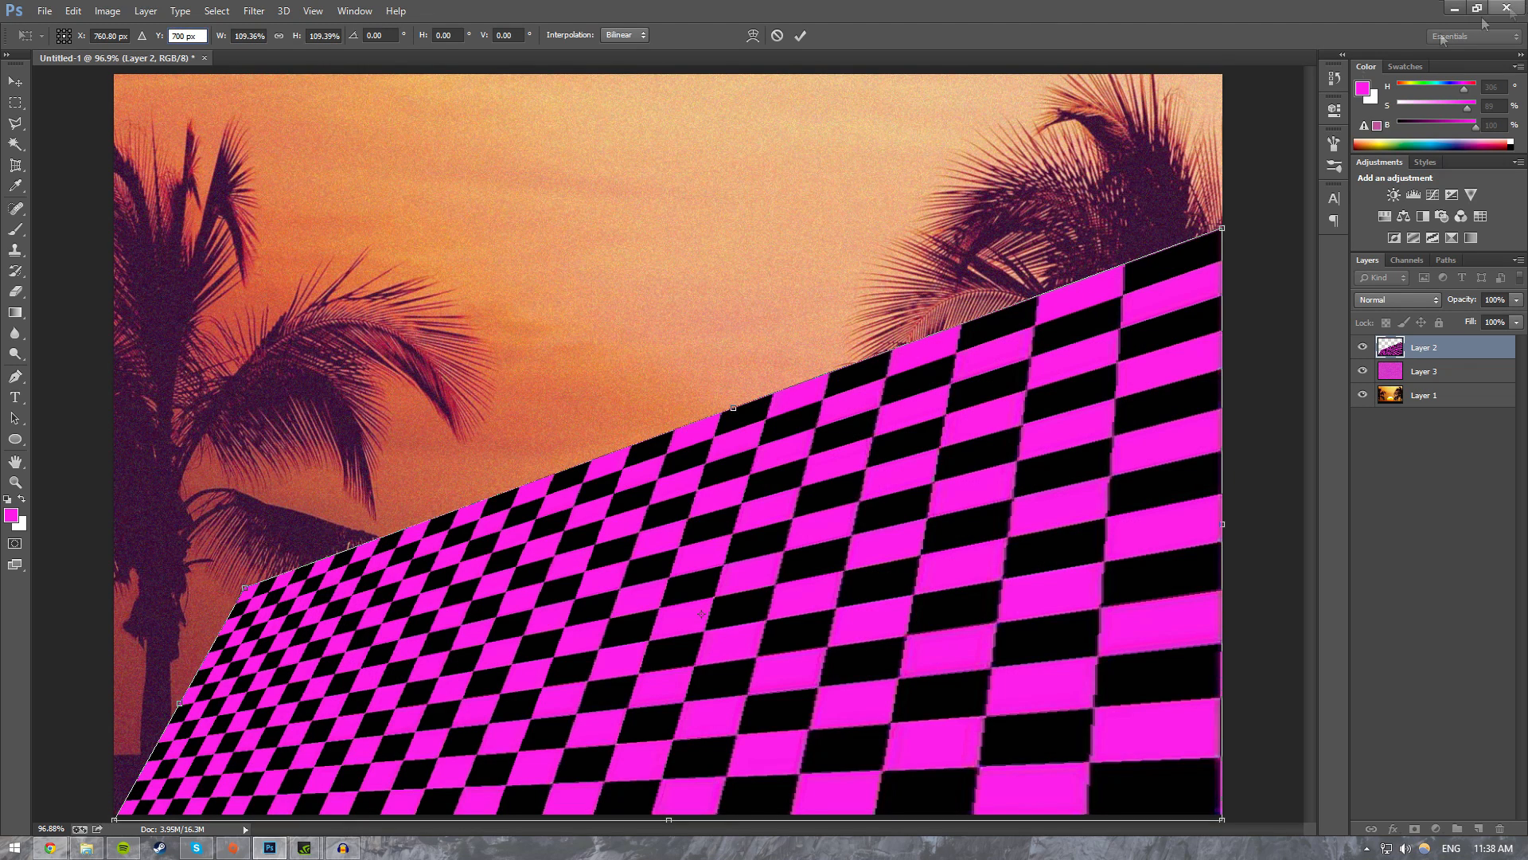
click(801, 36)
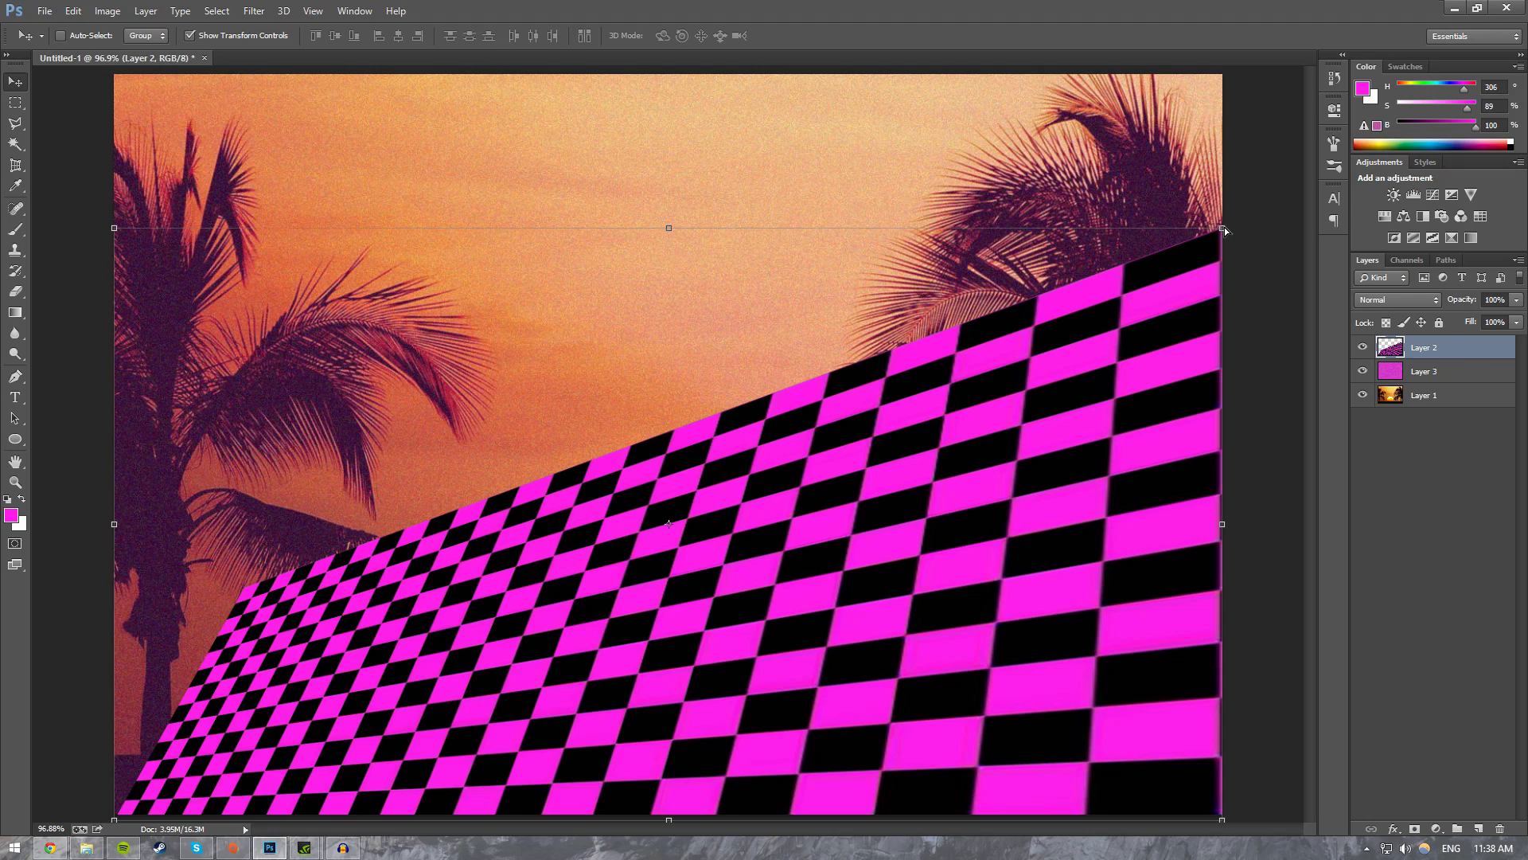
drag(1223, 232, 982, 543)
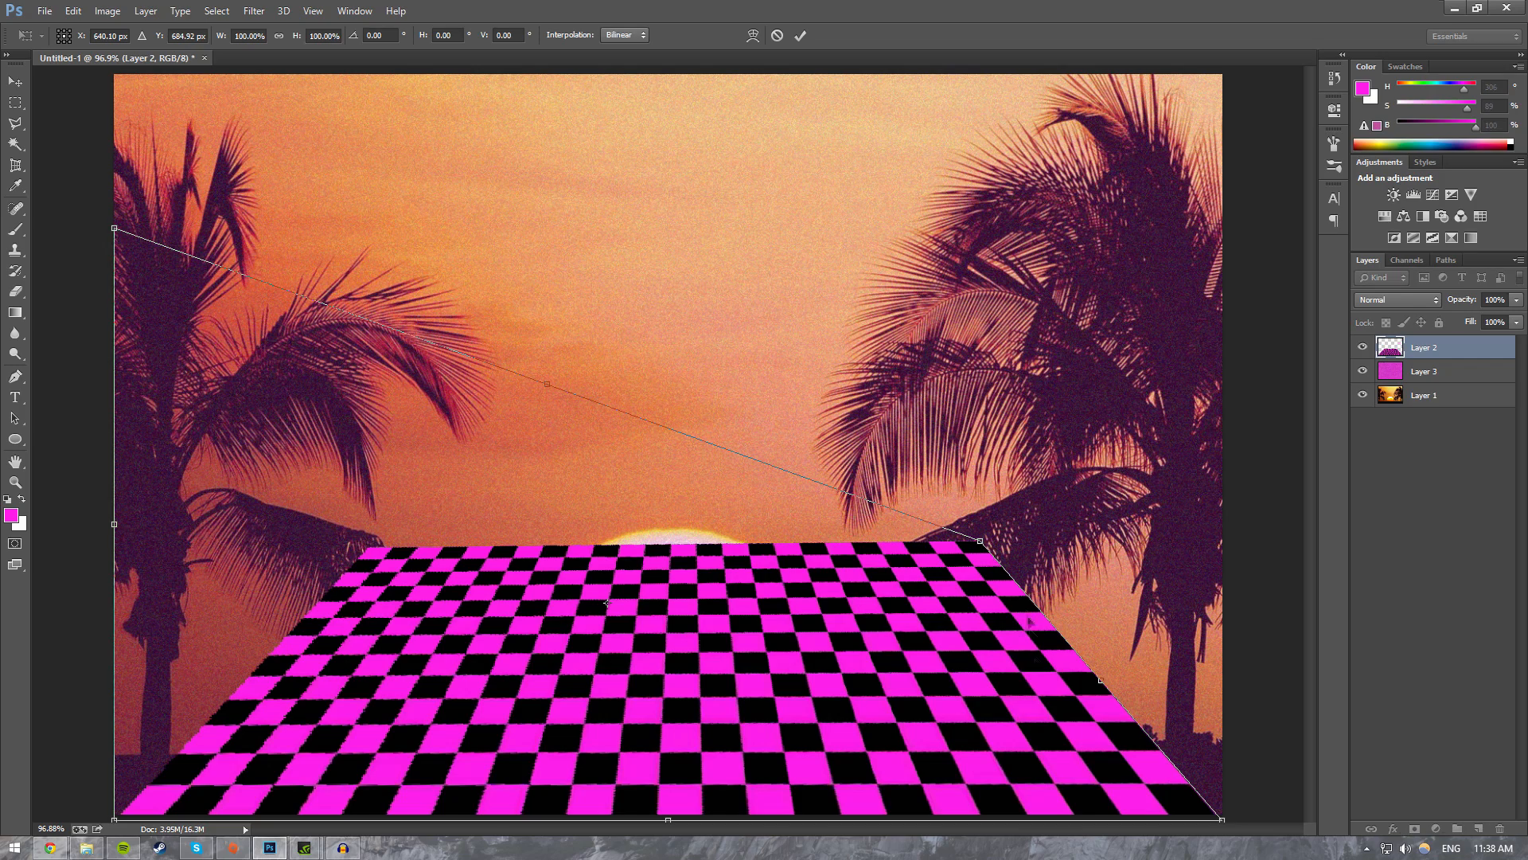
drag(671, 820, 650, 550)
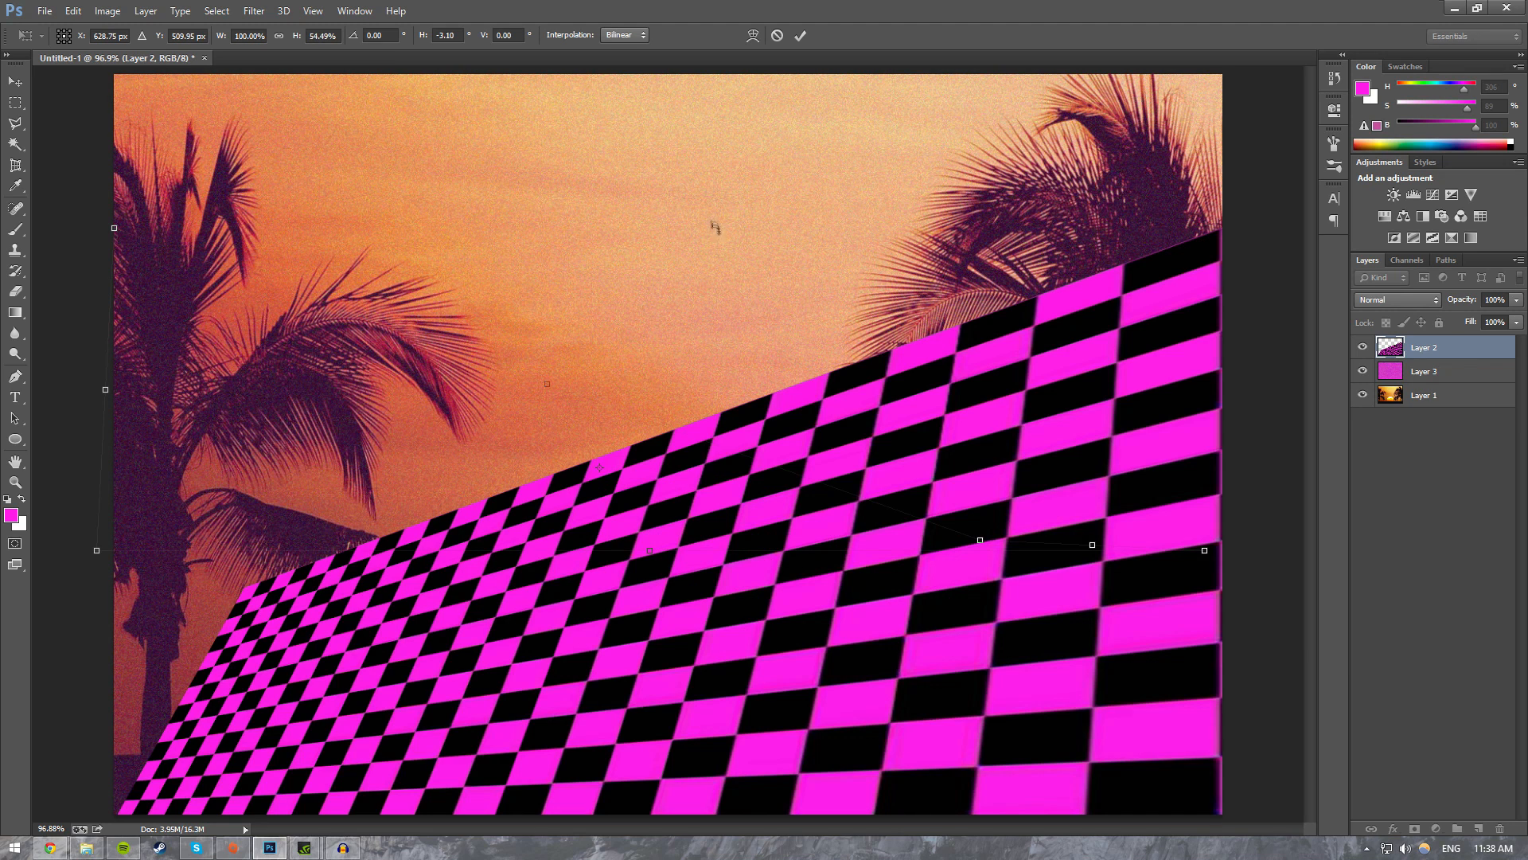
click(799, 35)
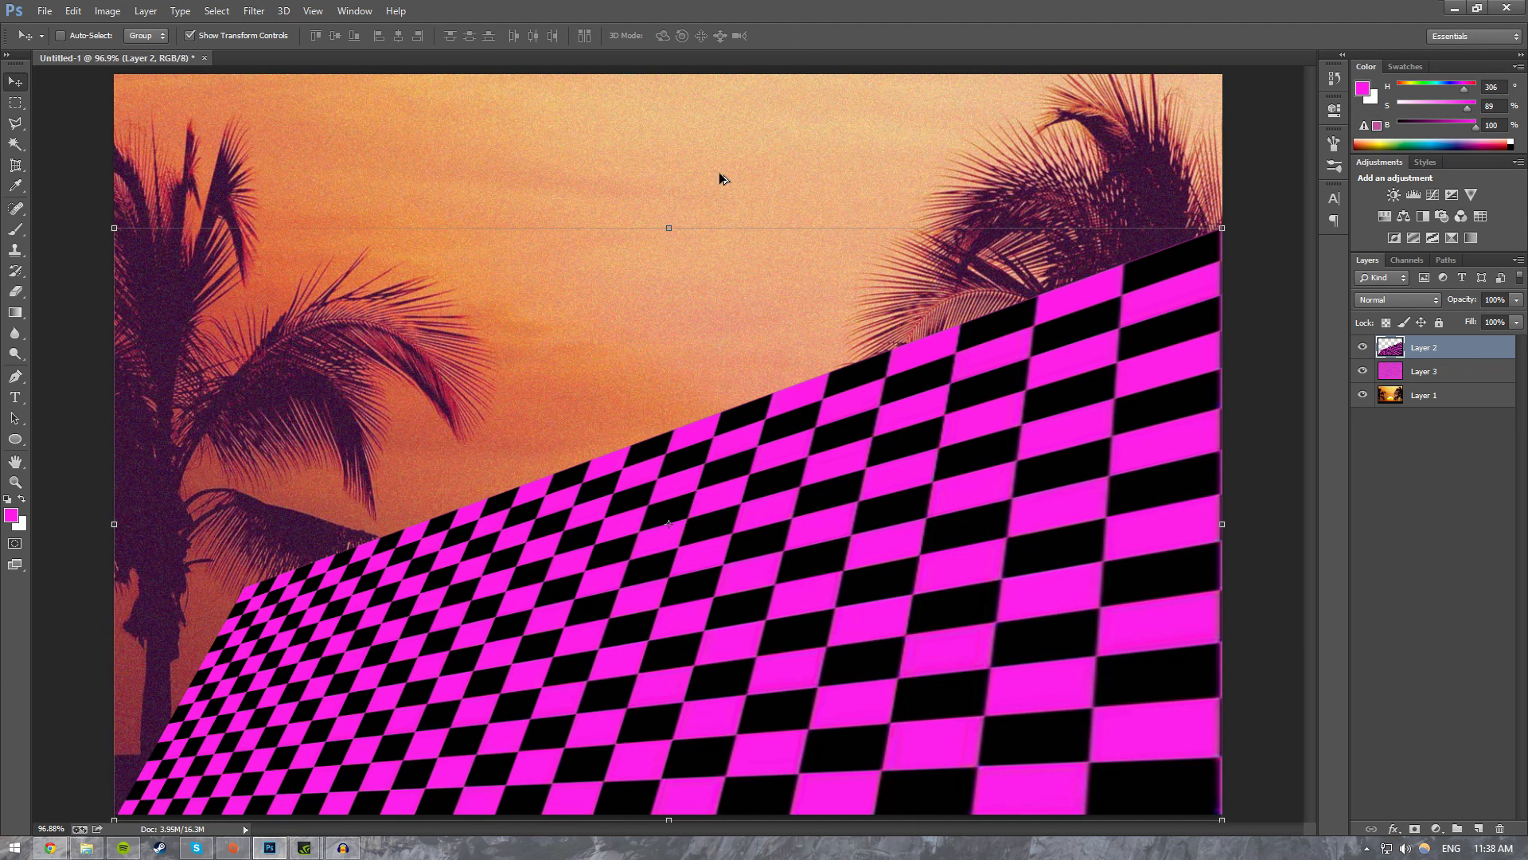
Step: Undo the checkerboard's applied distortion and reshape it at about 109.4% scale into a trapezoid with both upper corners pulled inward
key(ctrl+z)
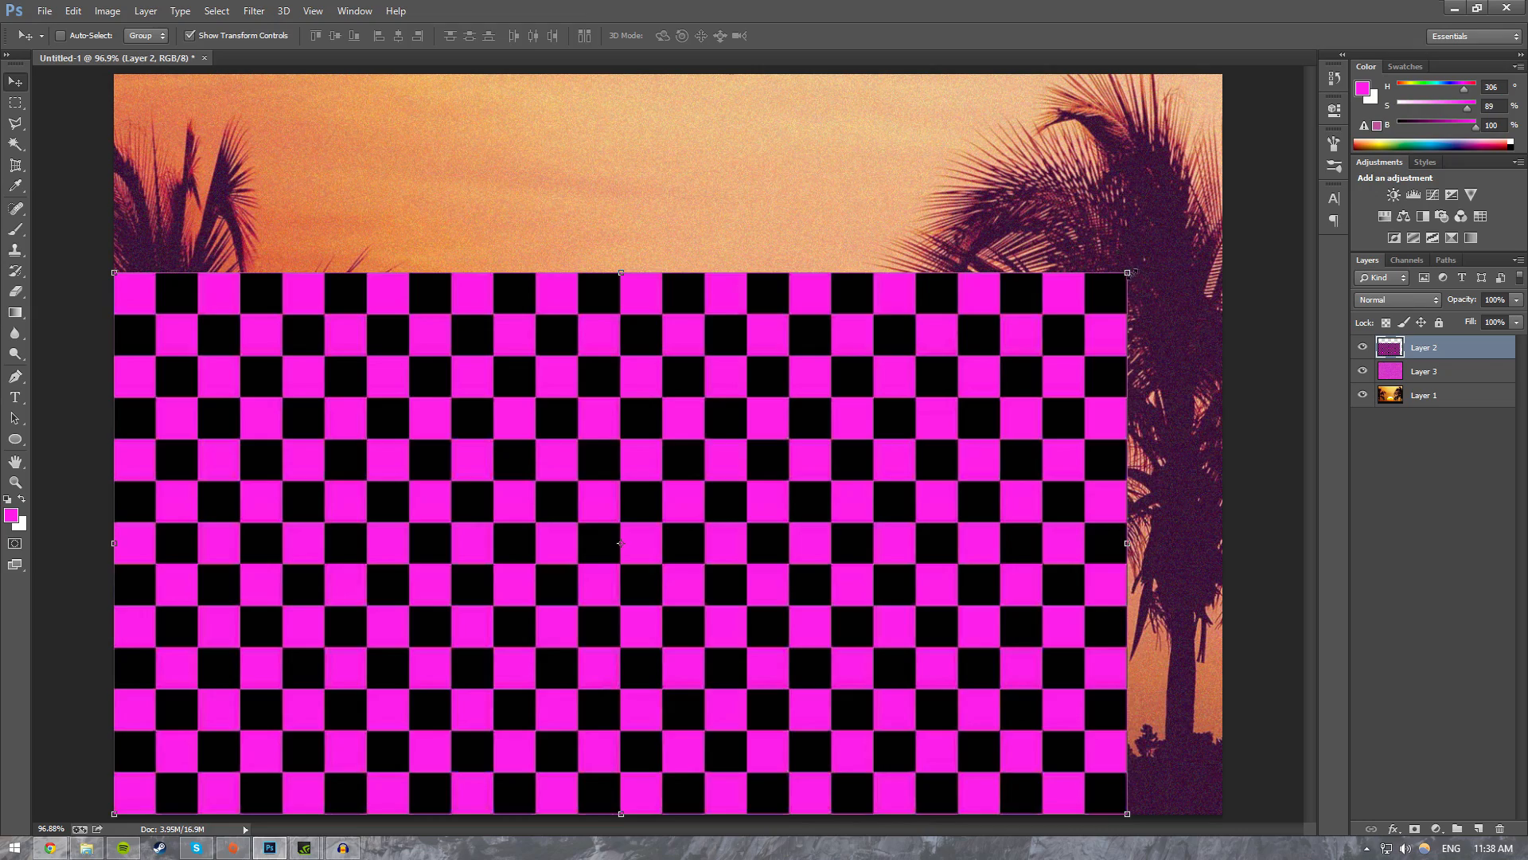
drag(1127, 272, 994, 431)
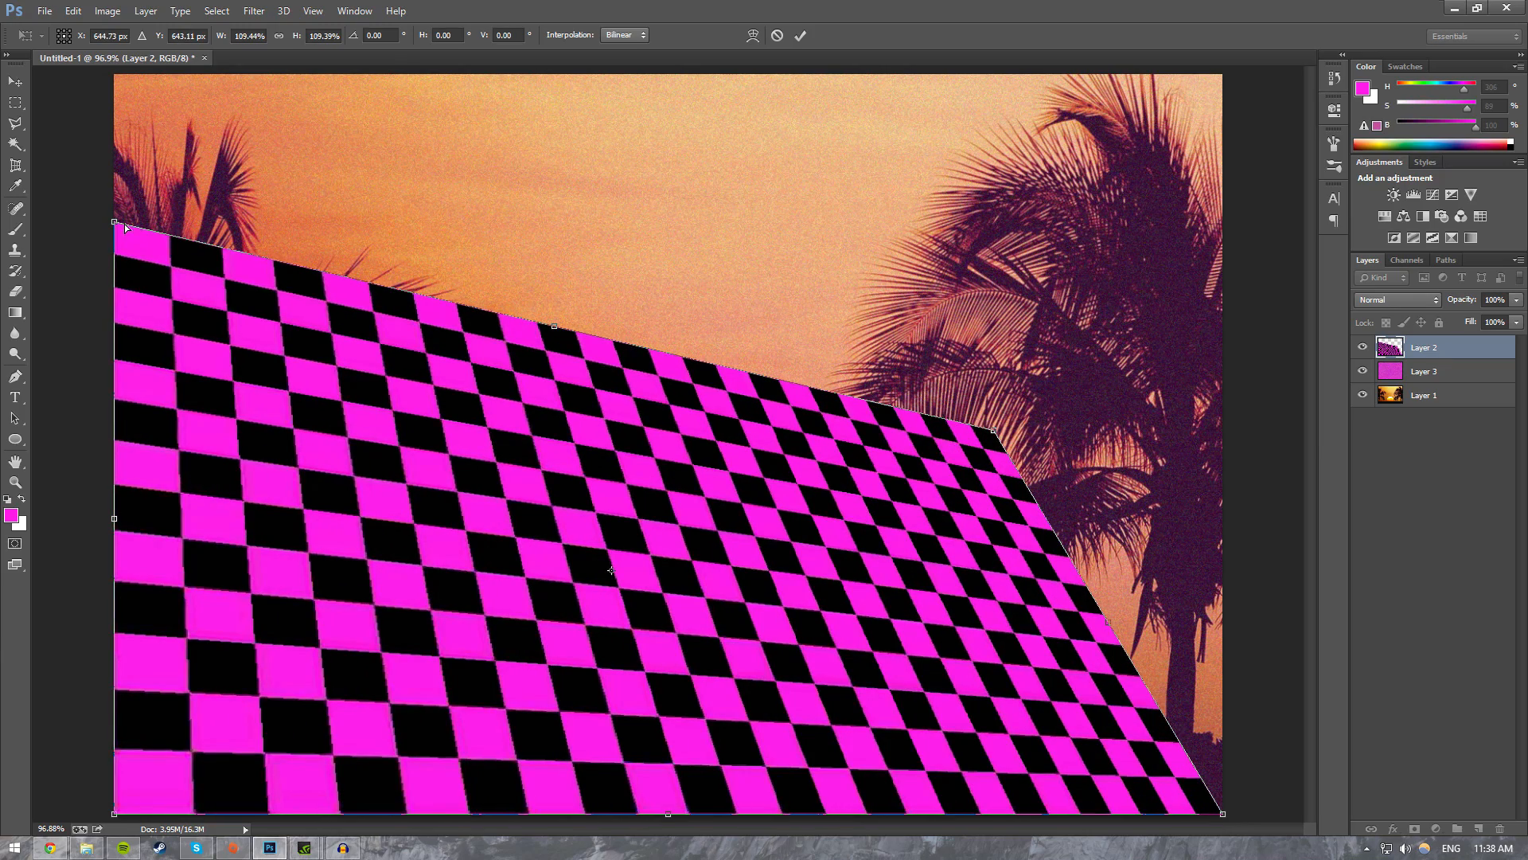
drag(119, 227, 423, 435)
Step: Flatten the checkerboard trapezoid to about 21.3% height, center it horizontally on the canvas, and apply the transform
drag(669, 815, 705, 551)
drag(736, 487, 696, 484)
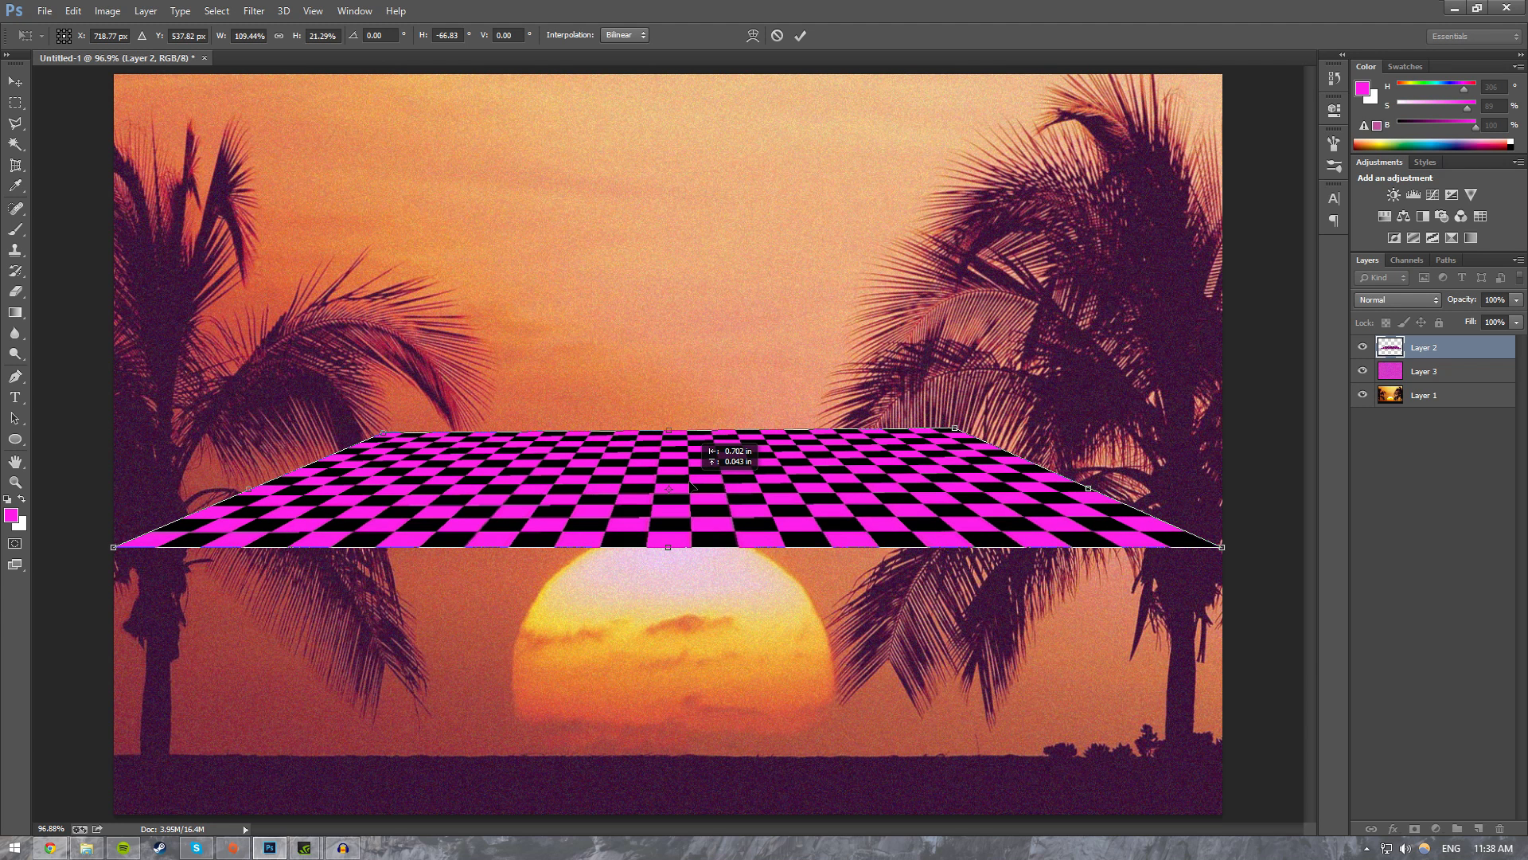
click(800, 35)
Step: Scale the flattened checkerboard to about 98% and move it down over the dark ground beneath the sun
drag(1222, 428, 1203, 432)
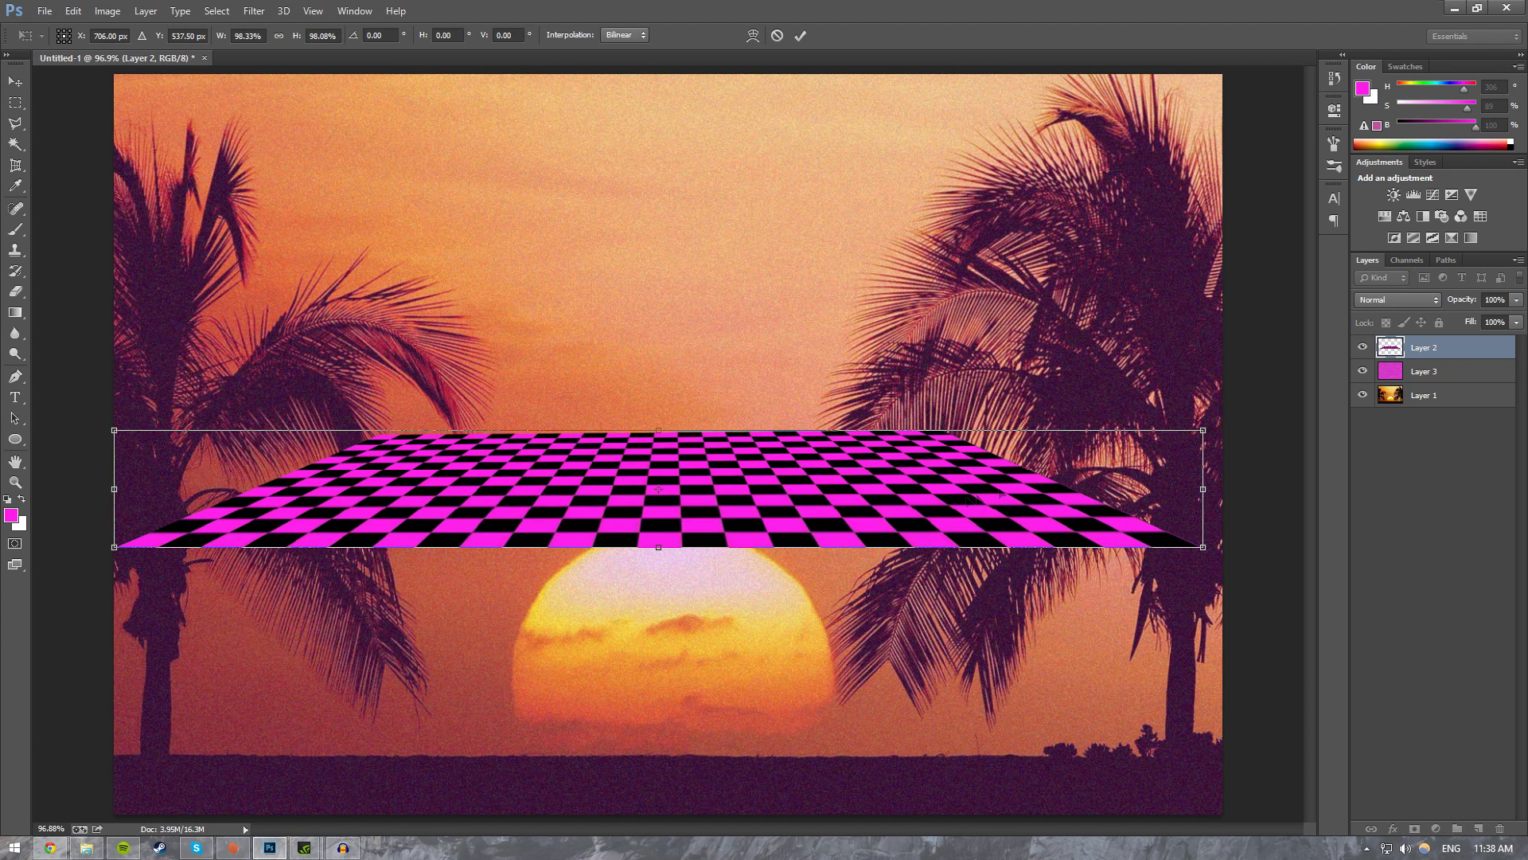
drag(941, 512, 961, 747)
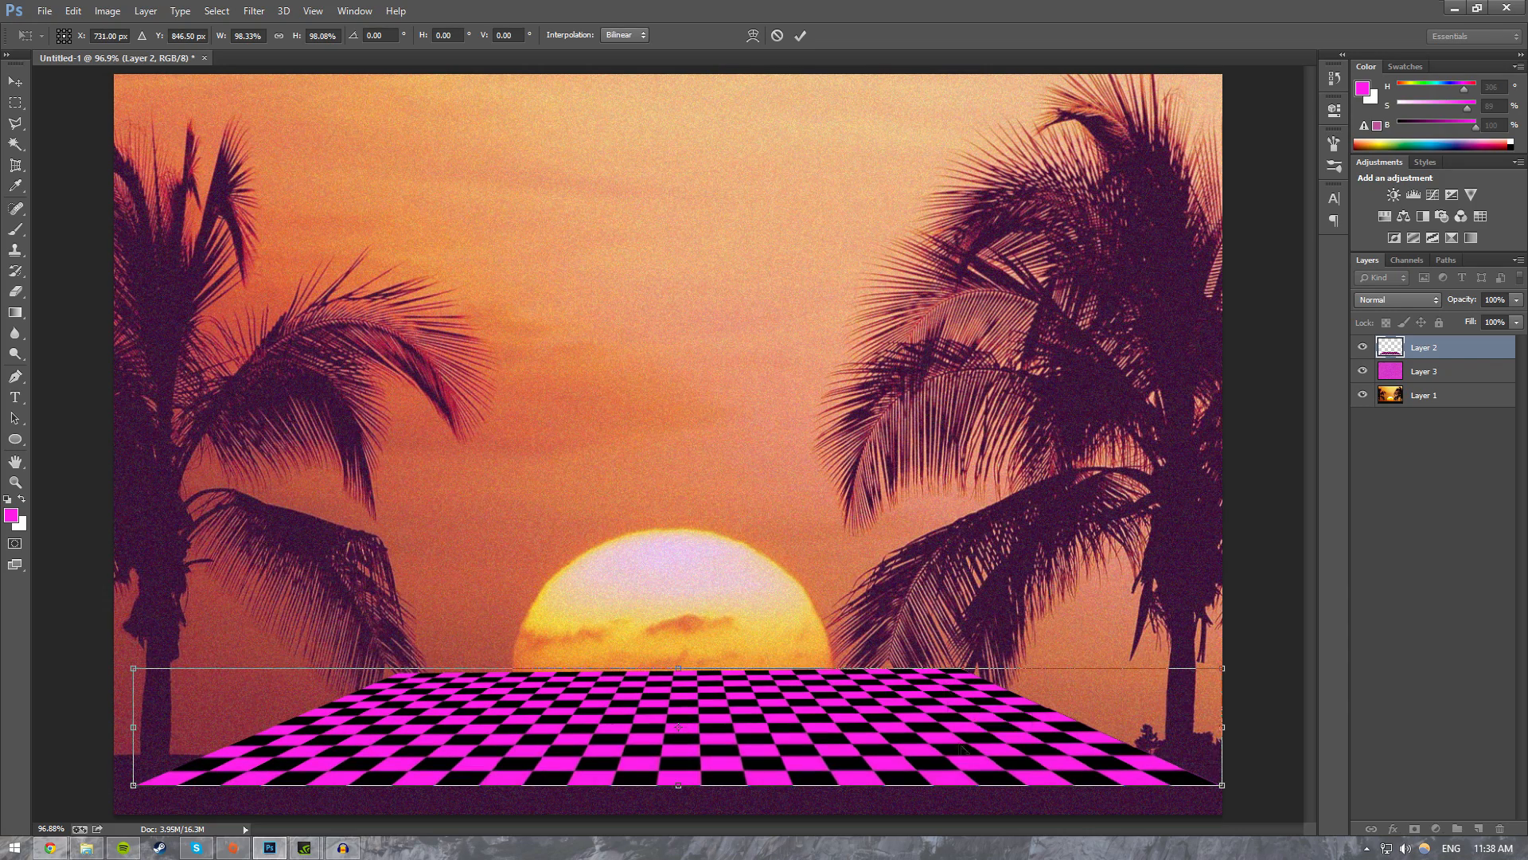
click(806, 37)
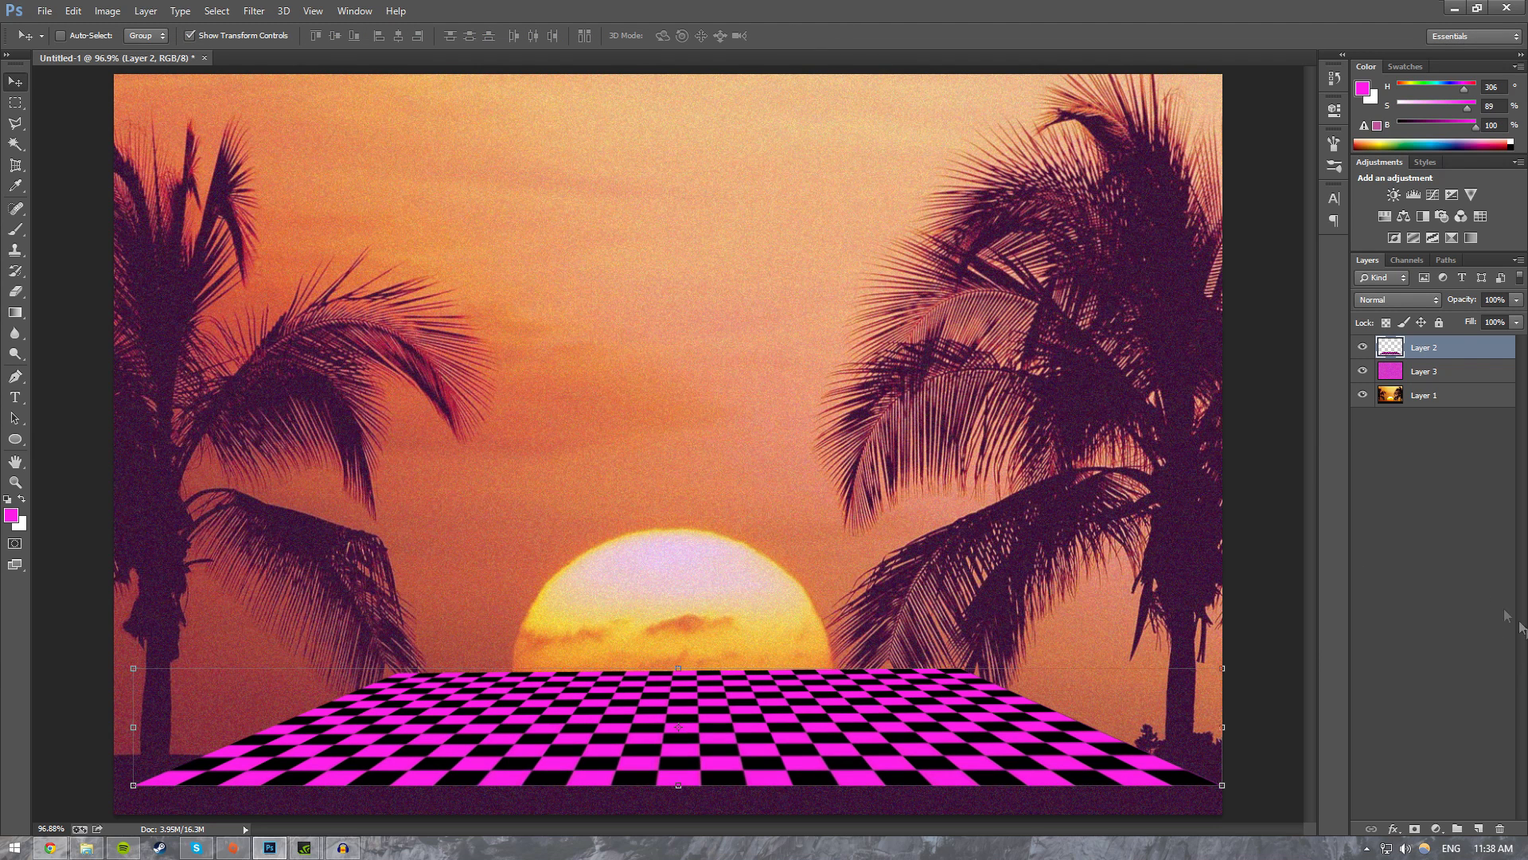
Step: Create a new layer above the checkerboard and paste the copied picture of the old beige computer
click(1412, 534)
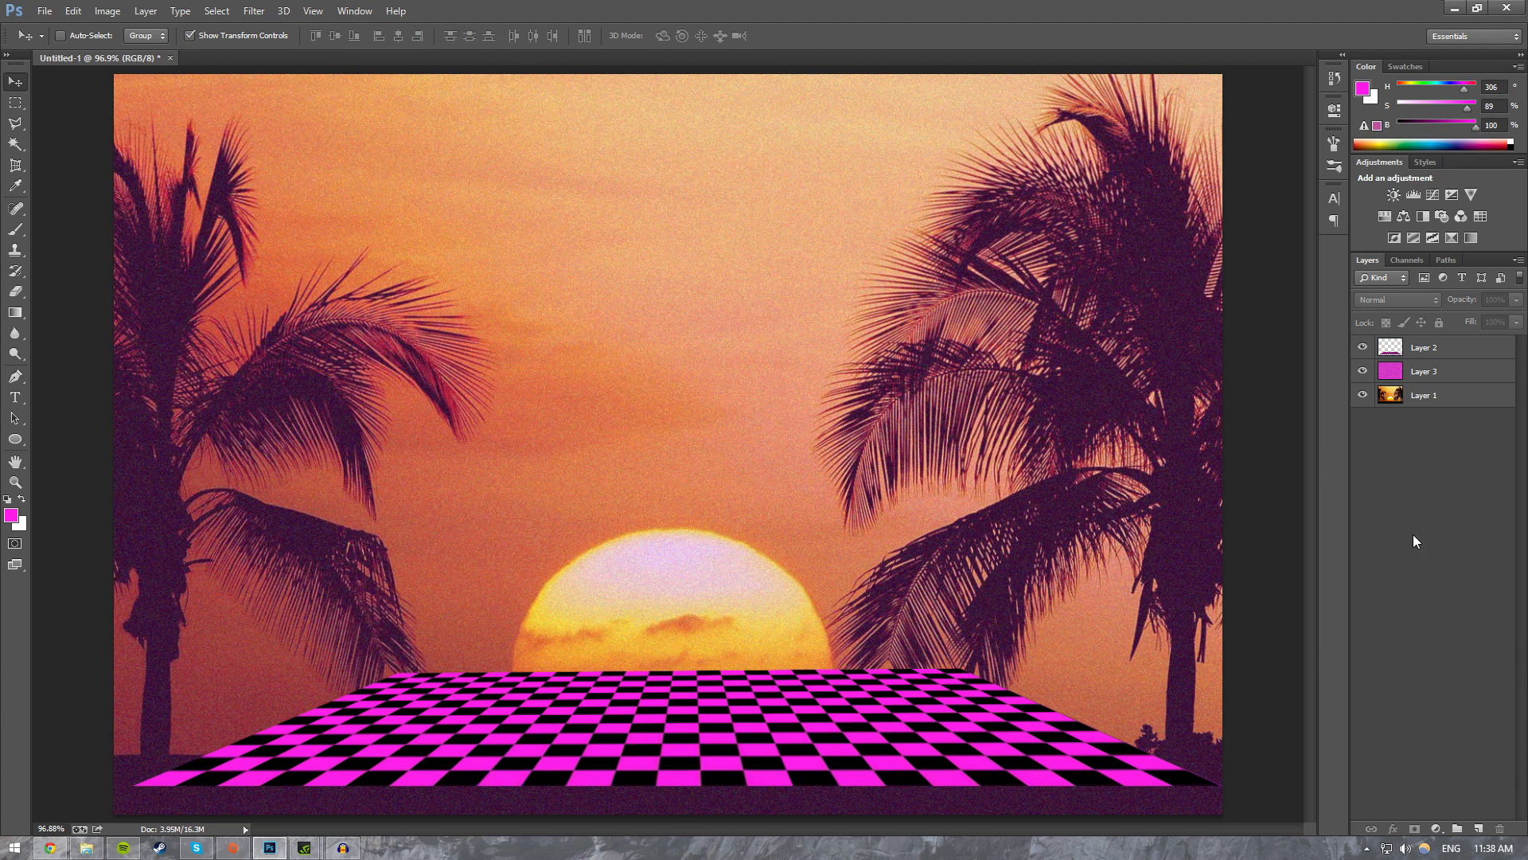
click(1478, 828)
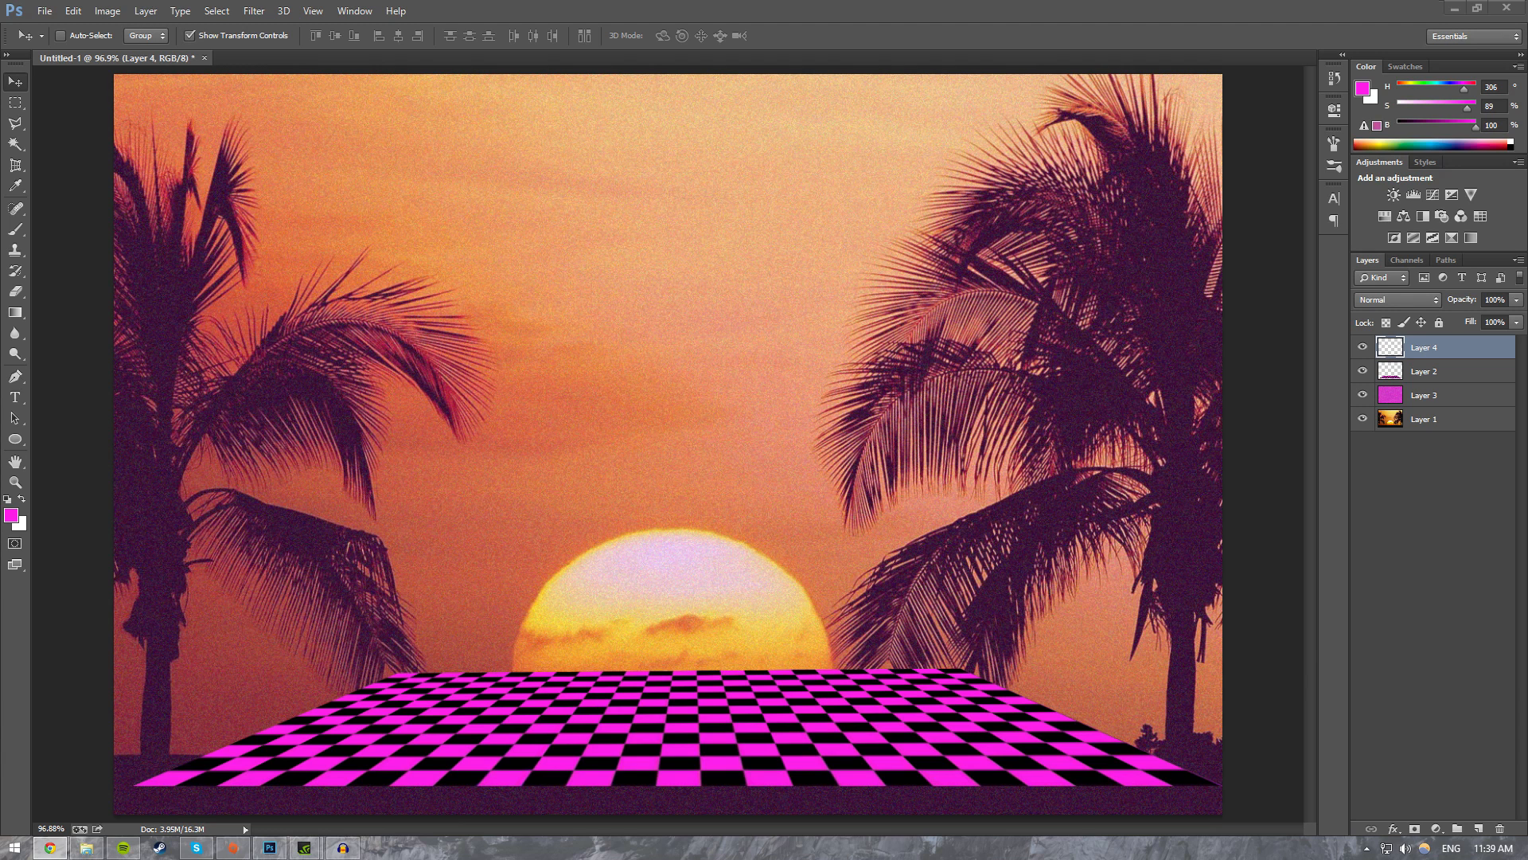
click(701, 11)
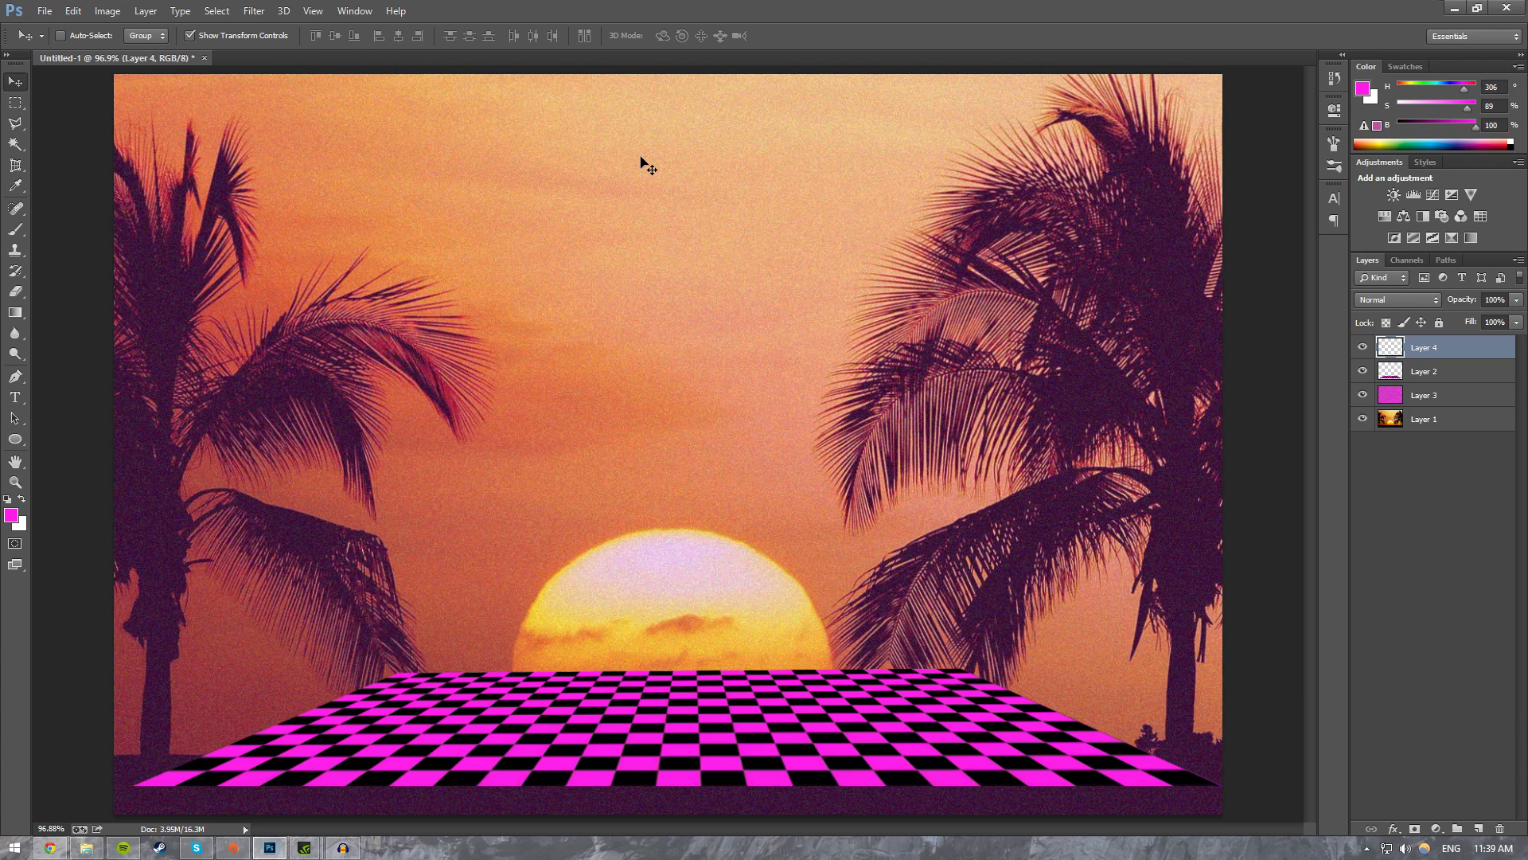
key(ctrl+v)
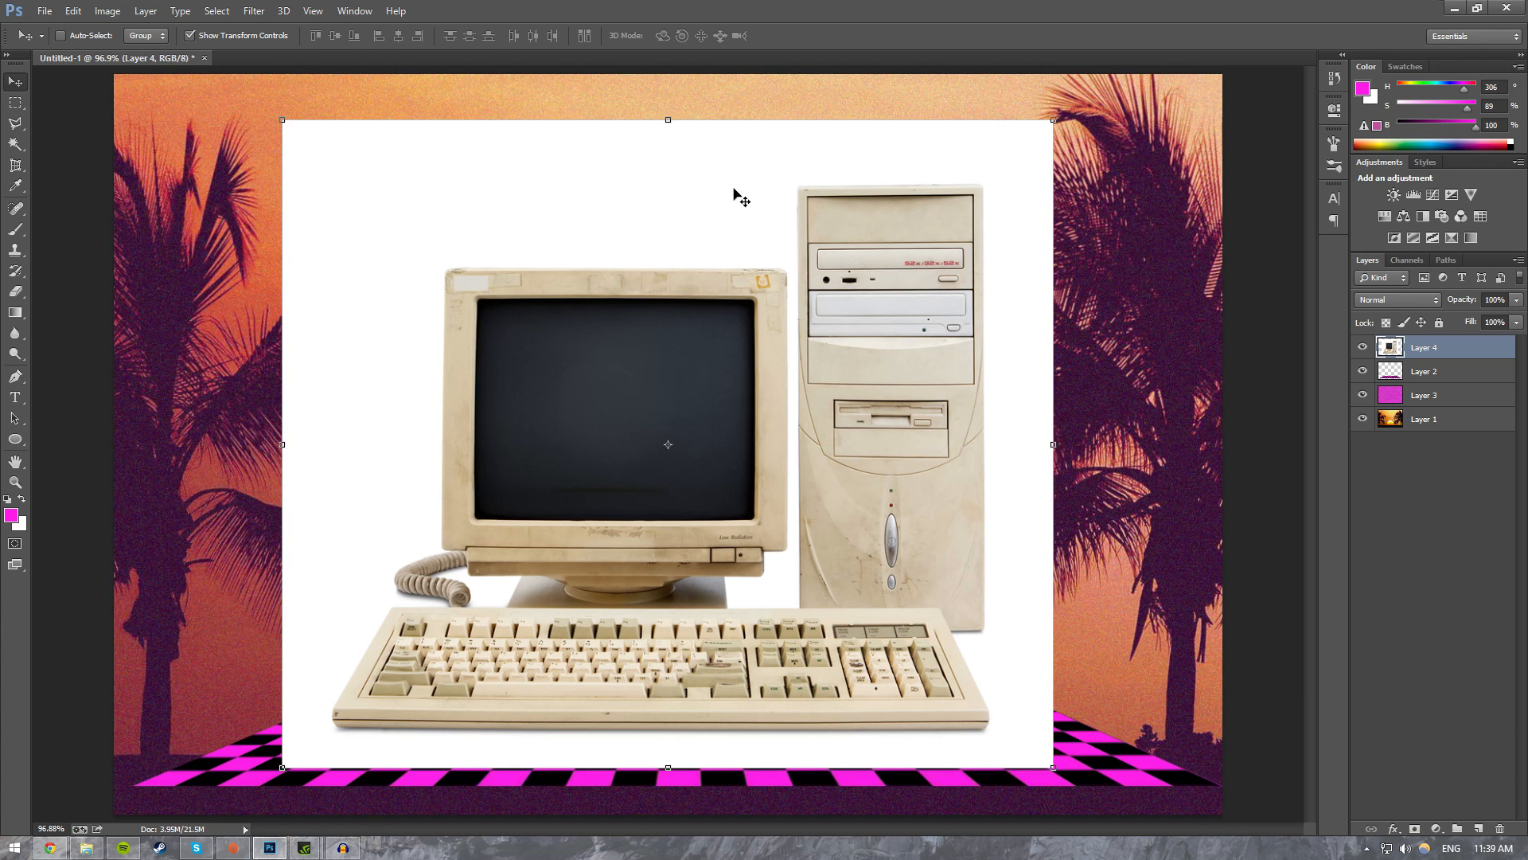
Step: Scale the computer picture to about 62.2% and place it on the checkerboard floor, right of center
drag(723, 298, 778, 278)
key(ctrl+t)
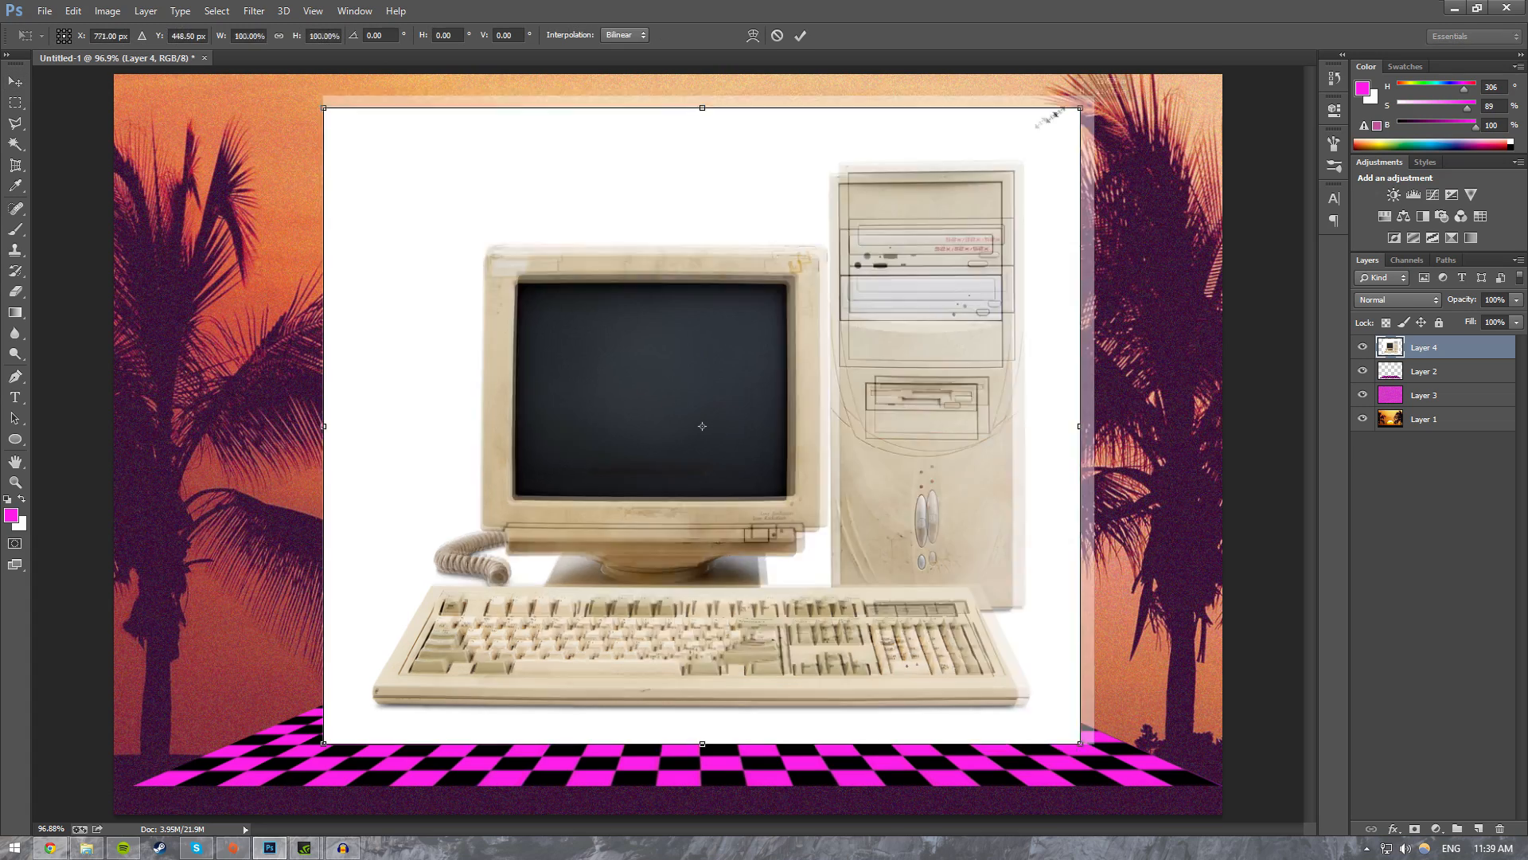
drag(1051, 118, 970, 157)
drag(829, 356, 909, 398)
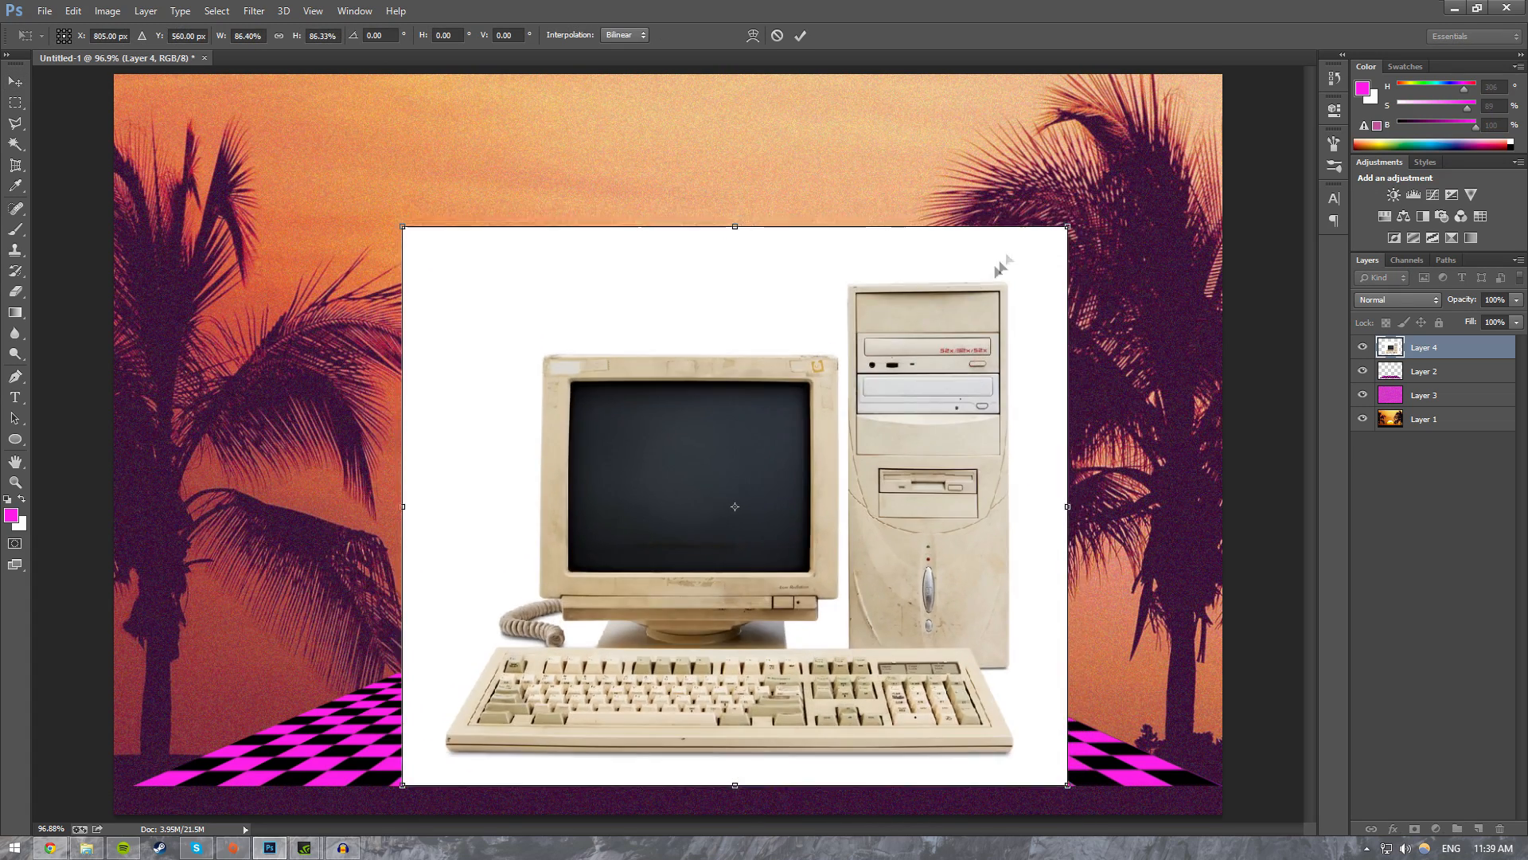
drag(1065, 229, 880, 385)
drag(790, 510, 939, 510)
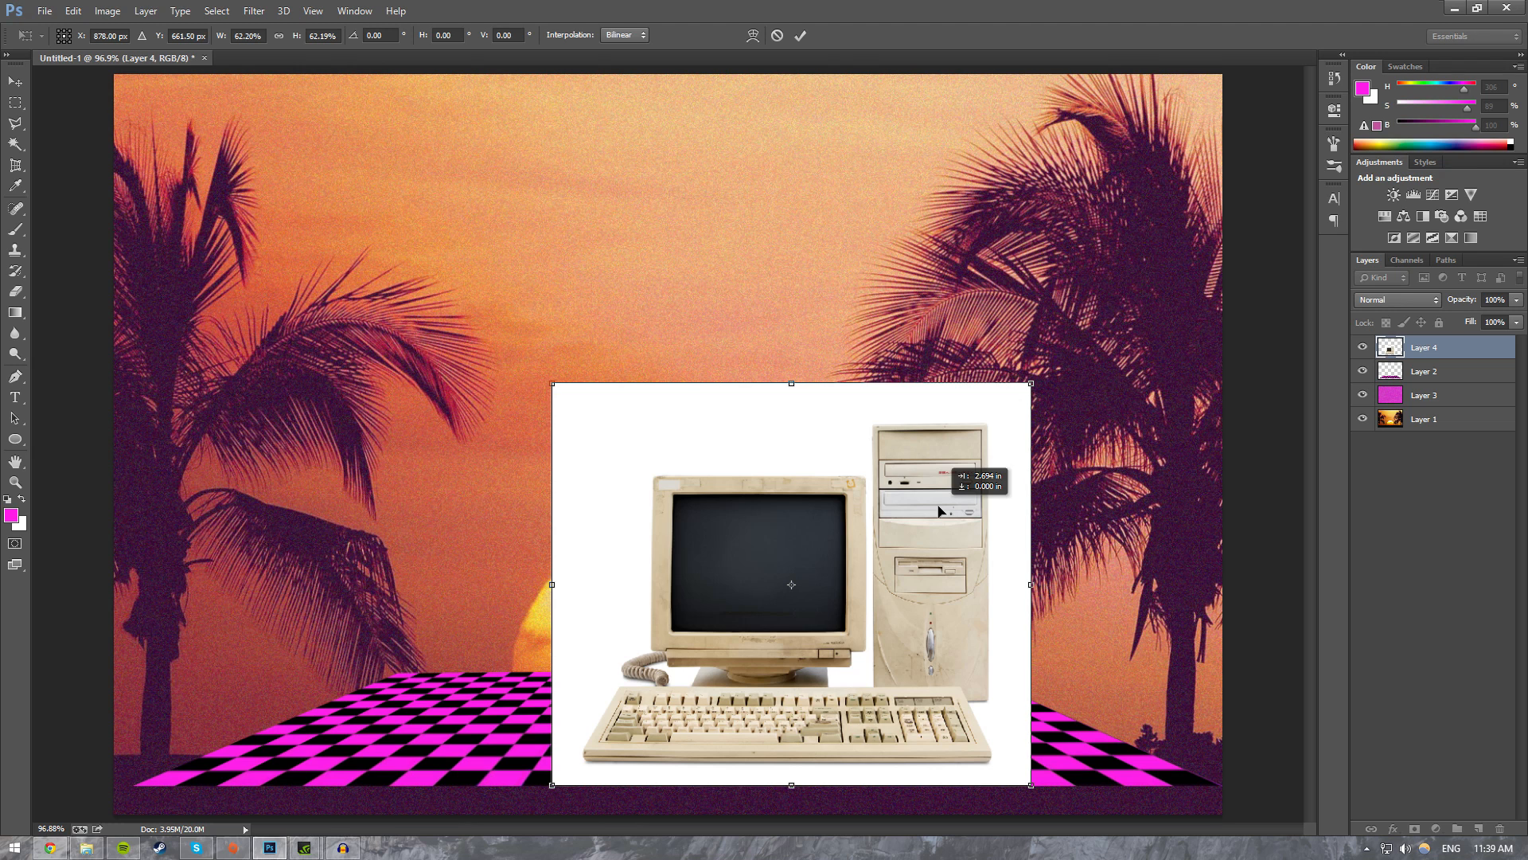
click(800, 35)
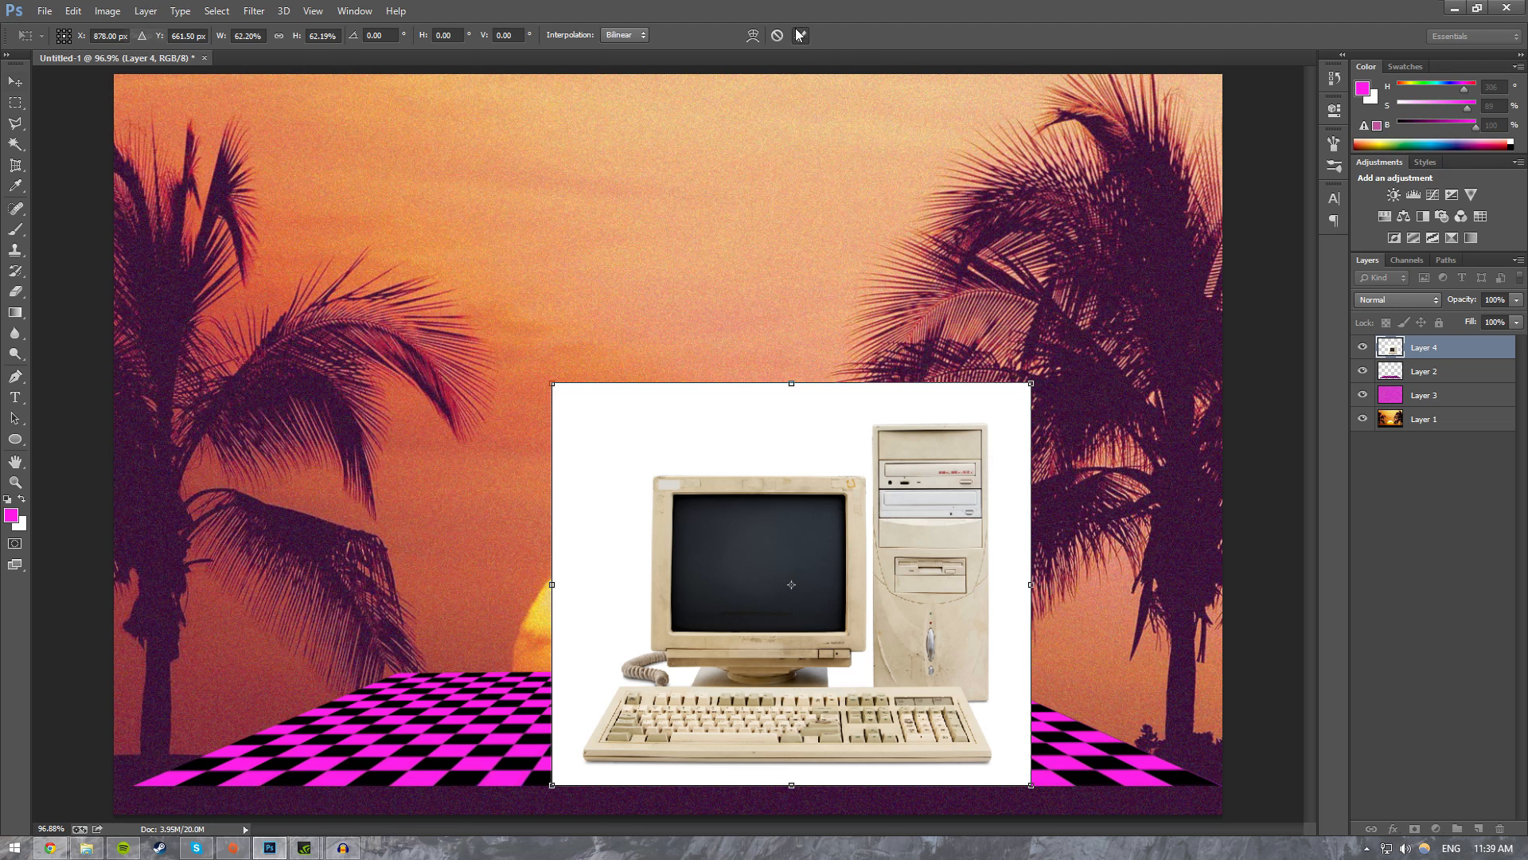
Step: Select the white background around the computer with the Magic Wand and raise its tolerance to 39
key(w)
key(shift+w)
click(697, 434)
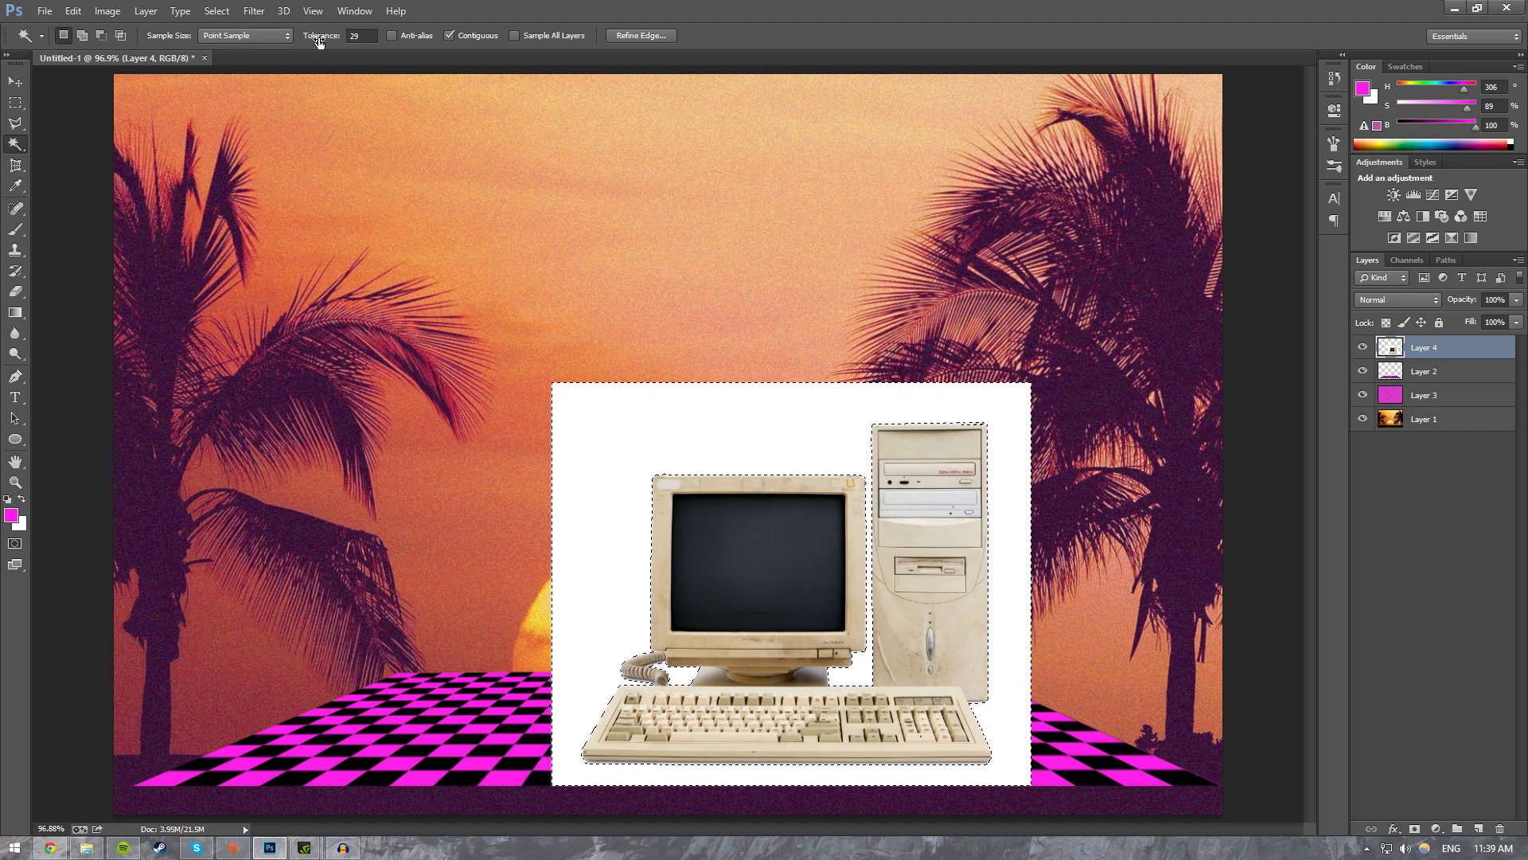
drag(318, 40, 326, 40)
key(shift)
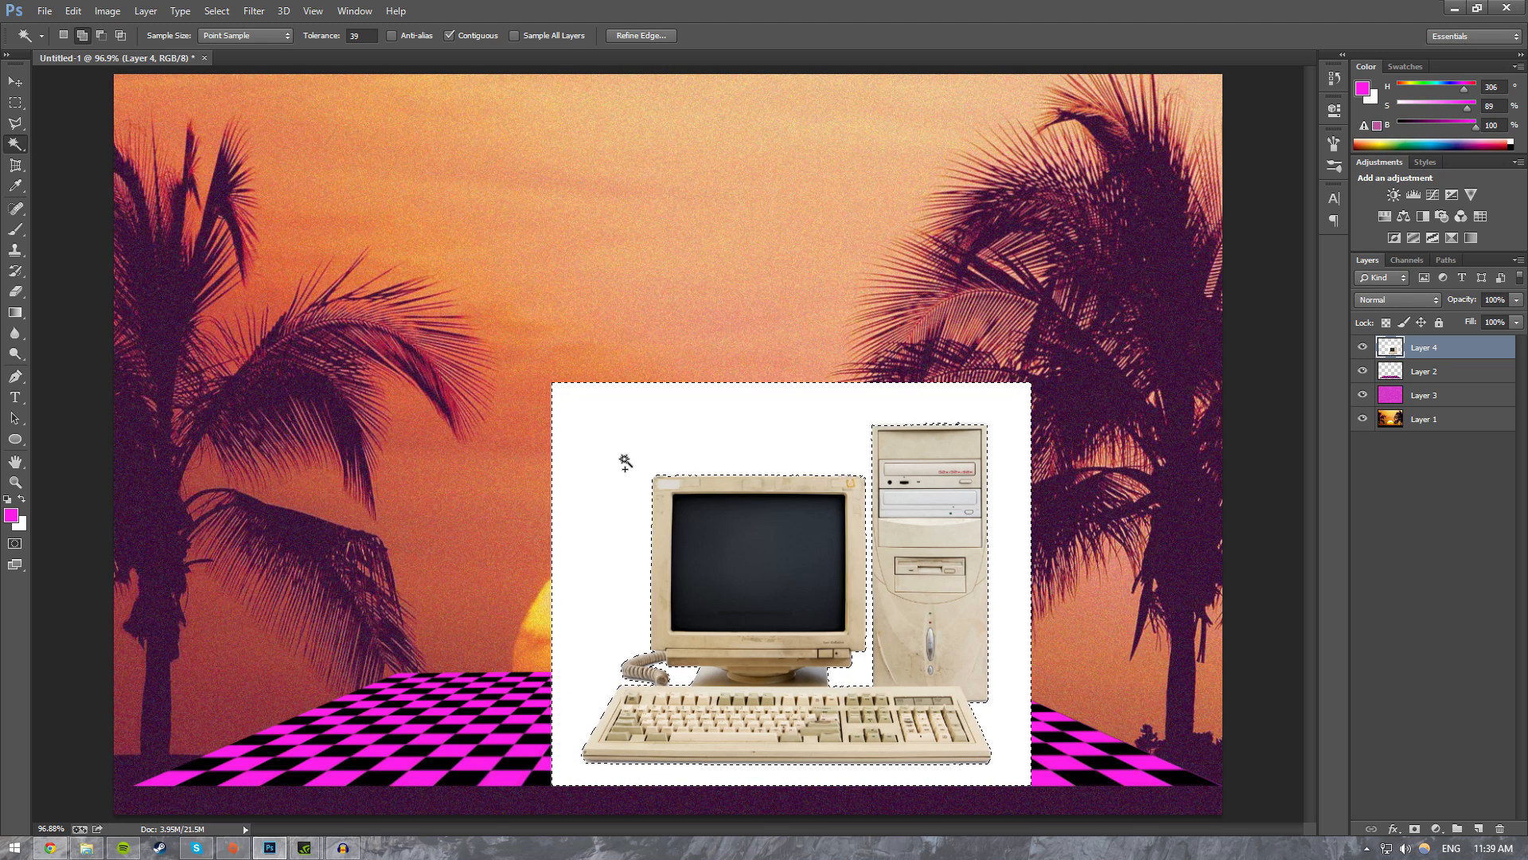
Step: Erase the selected white background around the computer with a 250-pixel Eraser and clear the selection
key(e)
drag(605, 565, 601, 724)
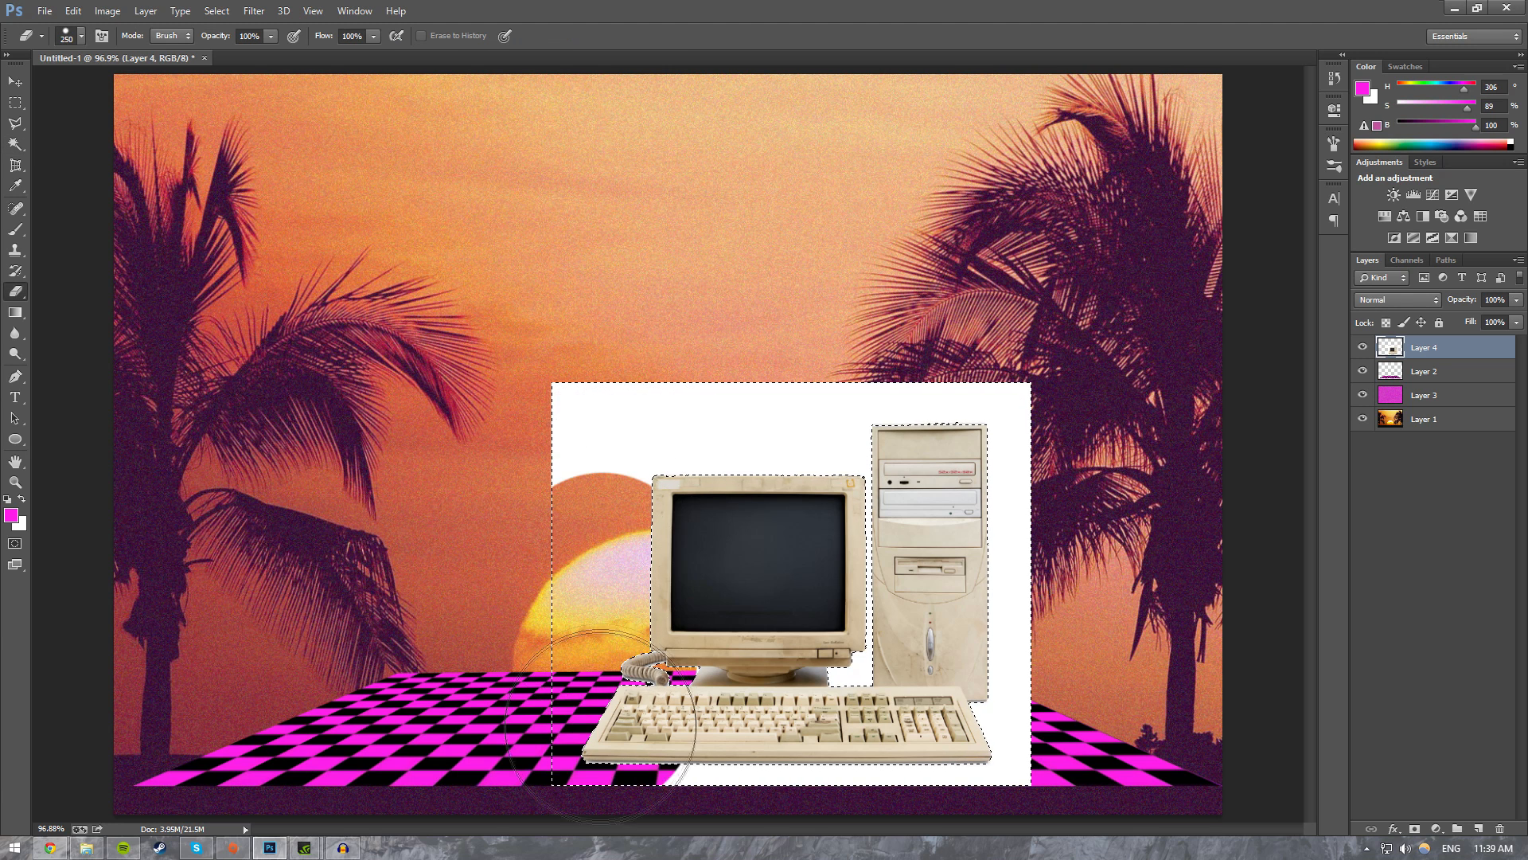
mouse_move(1023, 740)
mouse_down()
mouse_move(1011, 654)
mouse_move(907, 567)
mouse_up()
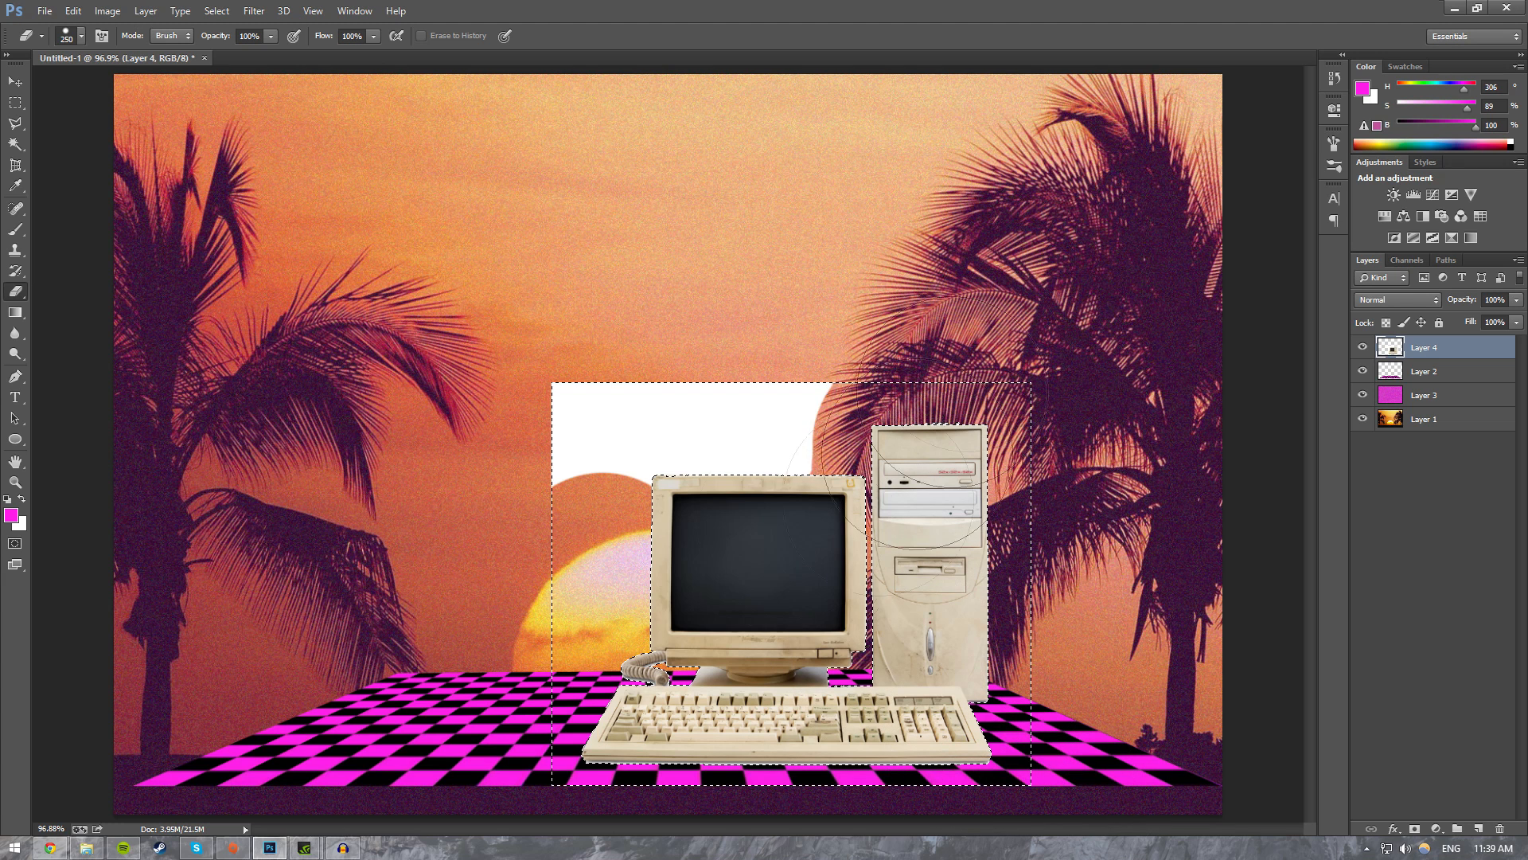
mouse_move(911, 461)
mouse_down()
mouse_move(764, 387)
mouse_move(682, 390)
mouse_up()
key(ctrl+d)
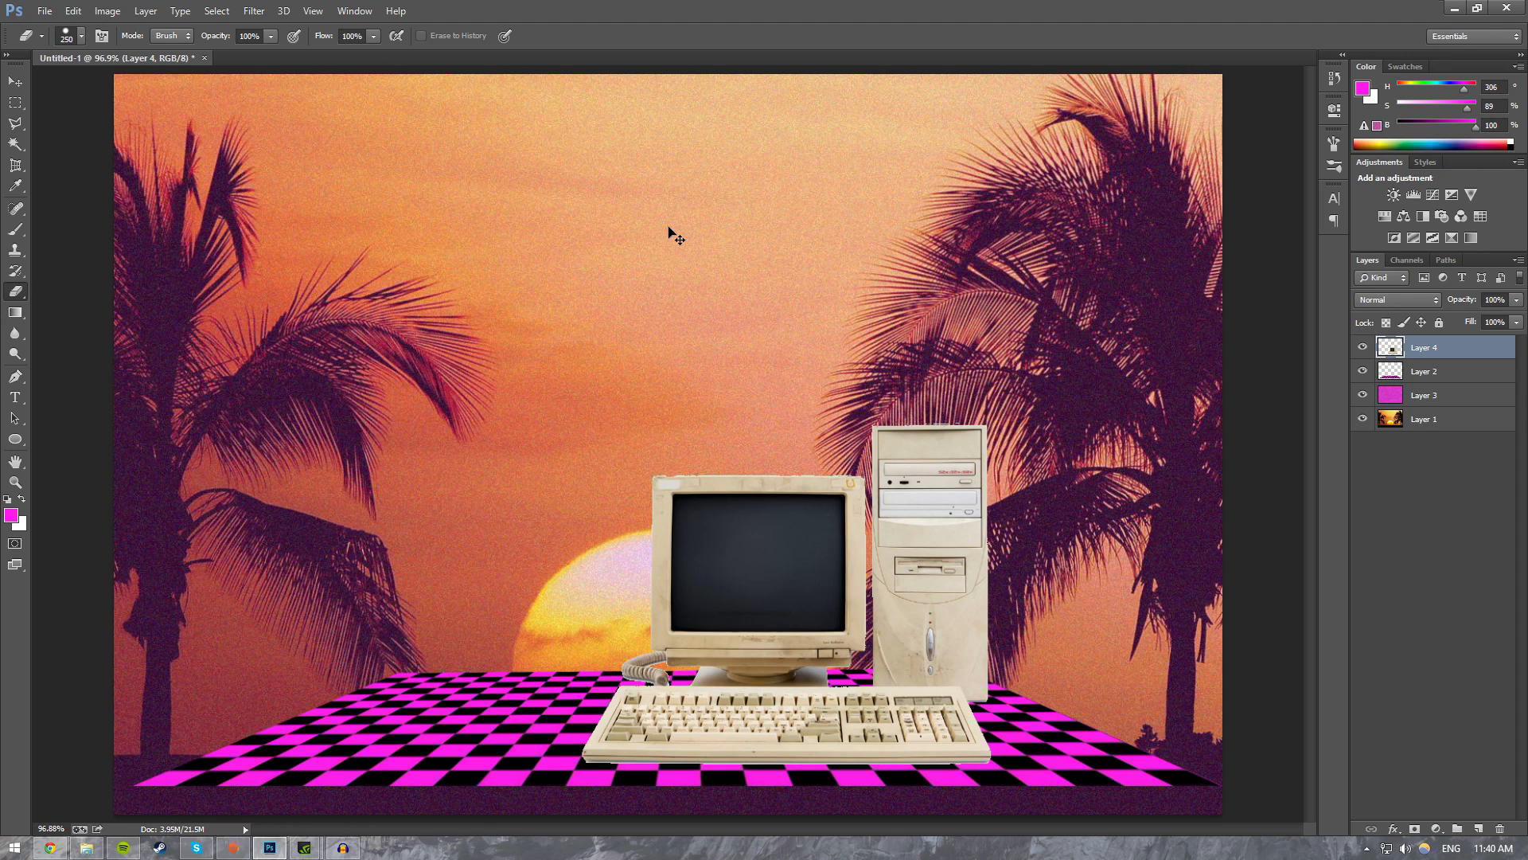
Step: Undo the deselection and the erasing of the computer's white background
key(ctrl+alt+z)
key(ctrl+alt+z)
key(ctrl+alt+z)
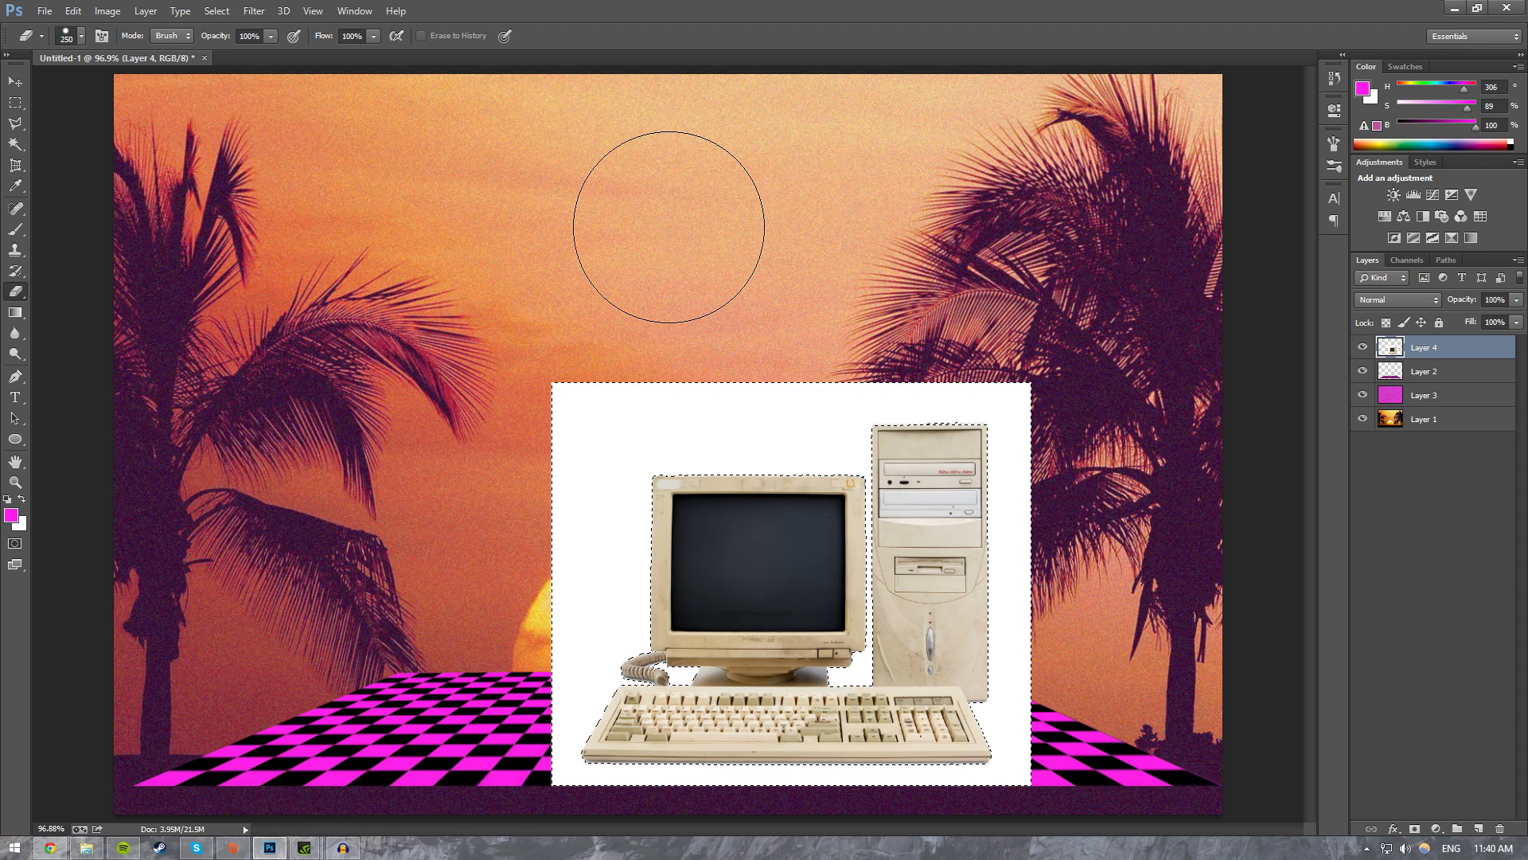
Step: Set the Magic Wand tolerance to 10 and reselect the white background around the computer
key(w)
click(673, 368)
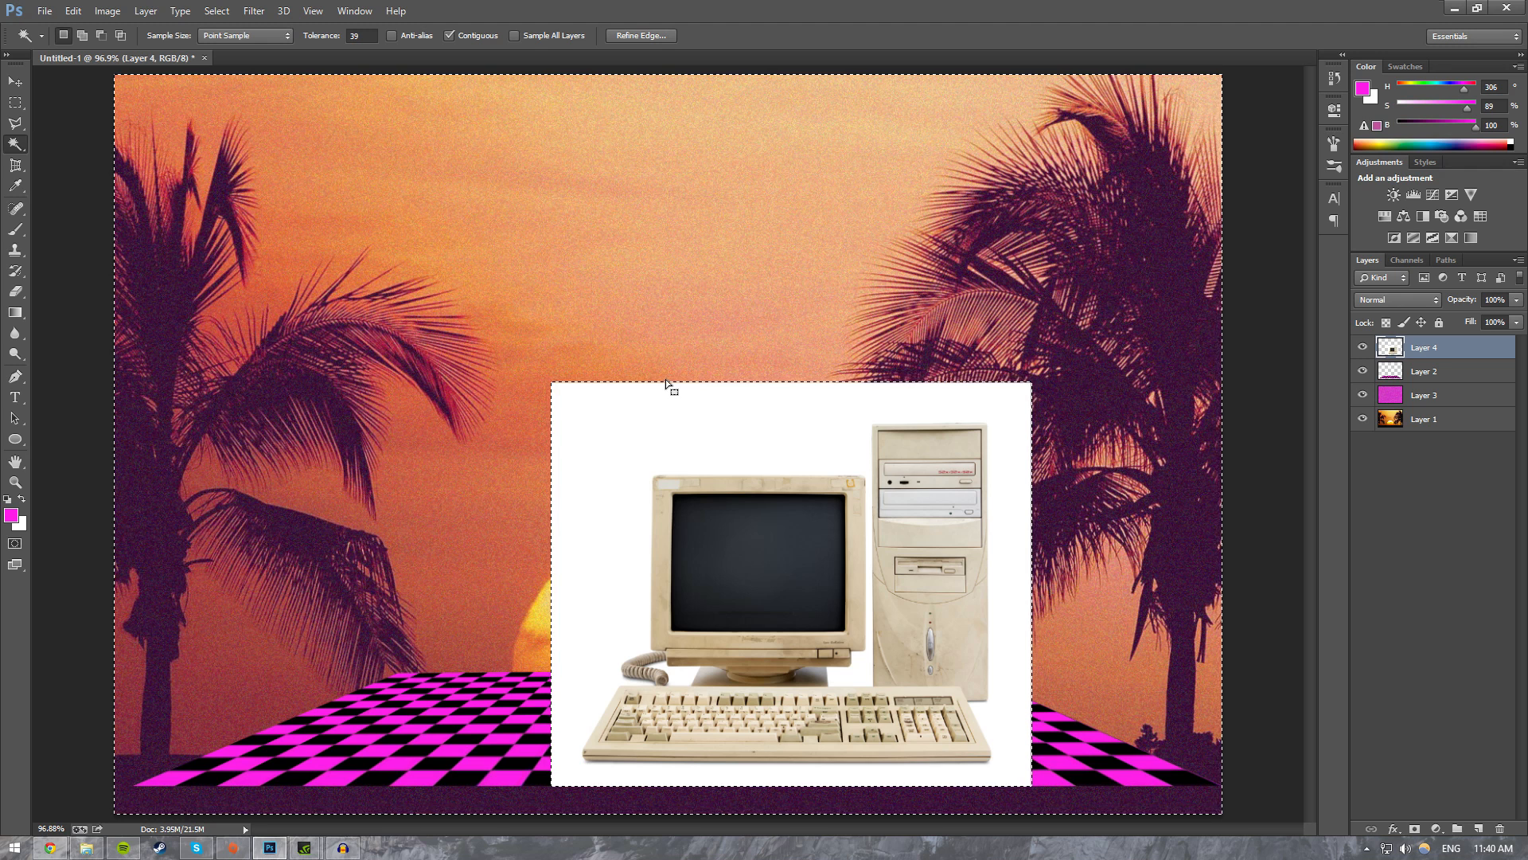
click(309, 37)
key(Return)
click(719, 430)
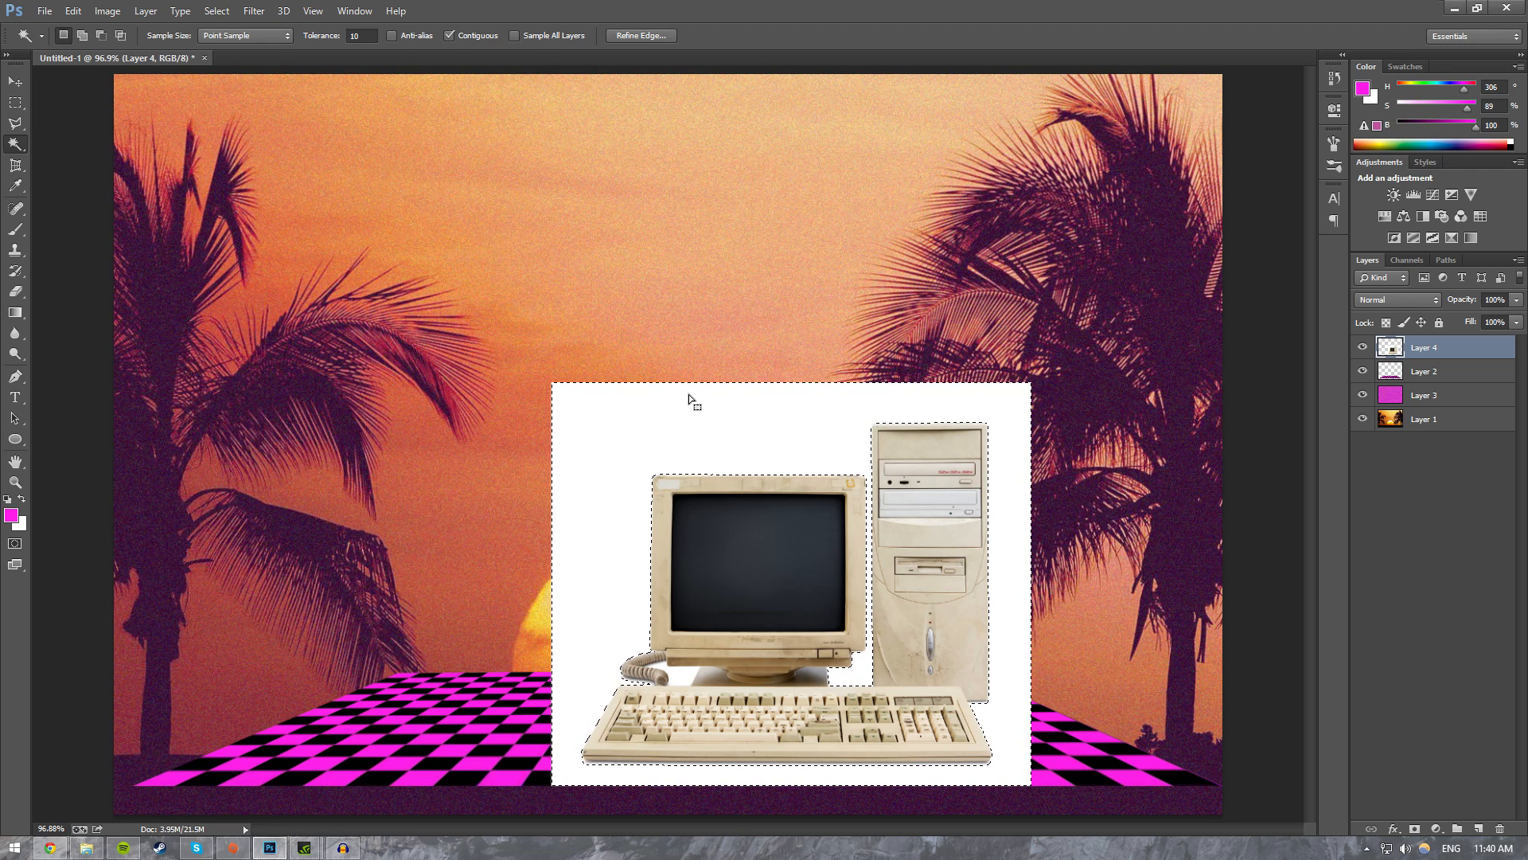
Step: Open Refine Edge for the background selection and preview it in the Overlay view, clear of the computer
click(631, 37)
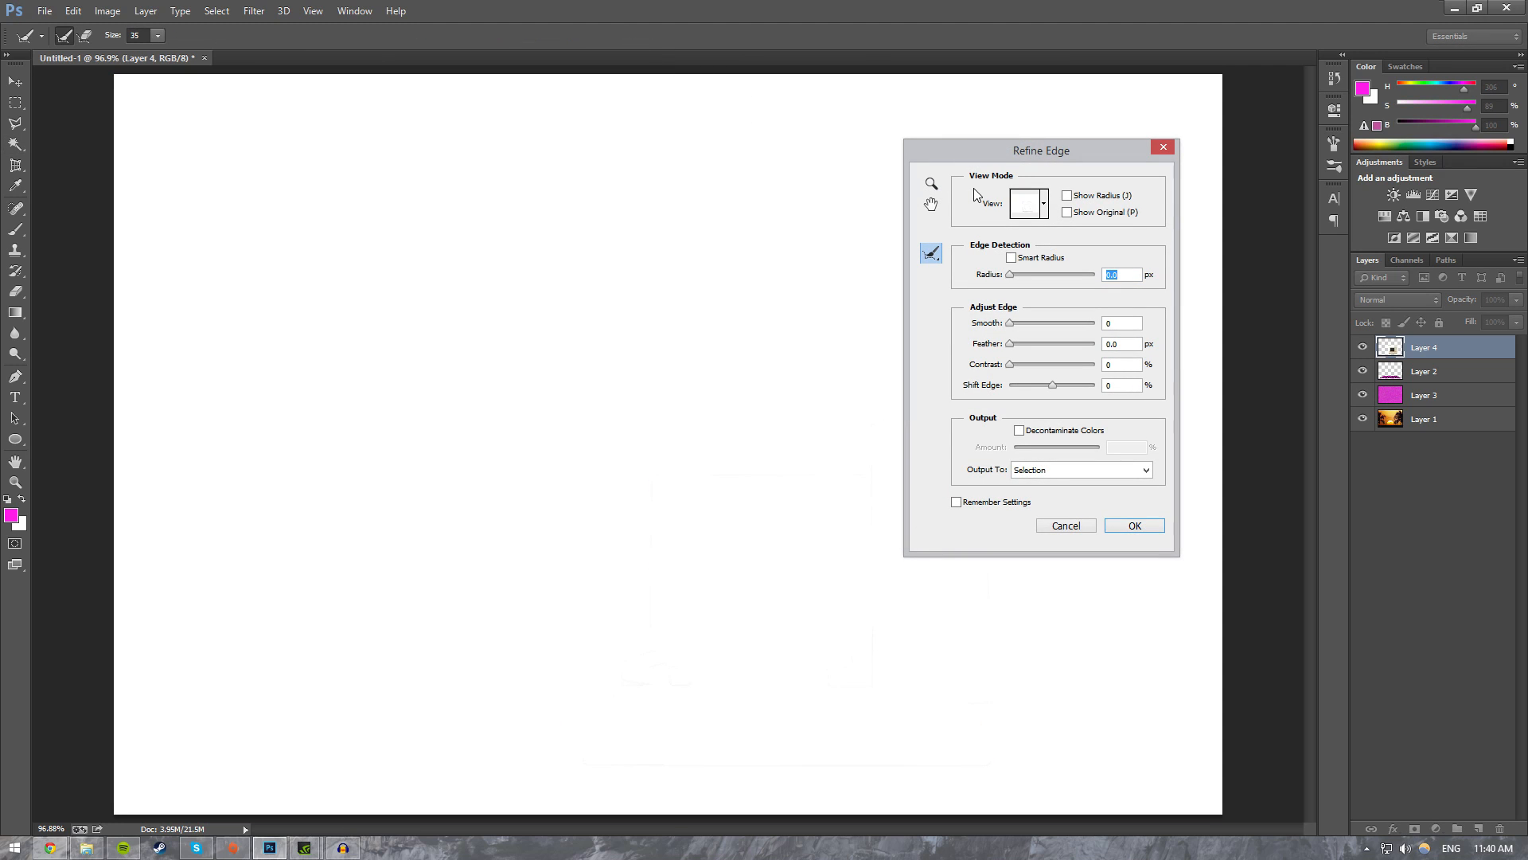
drag(1045, 151, 1106, 104)
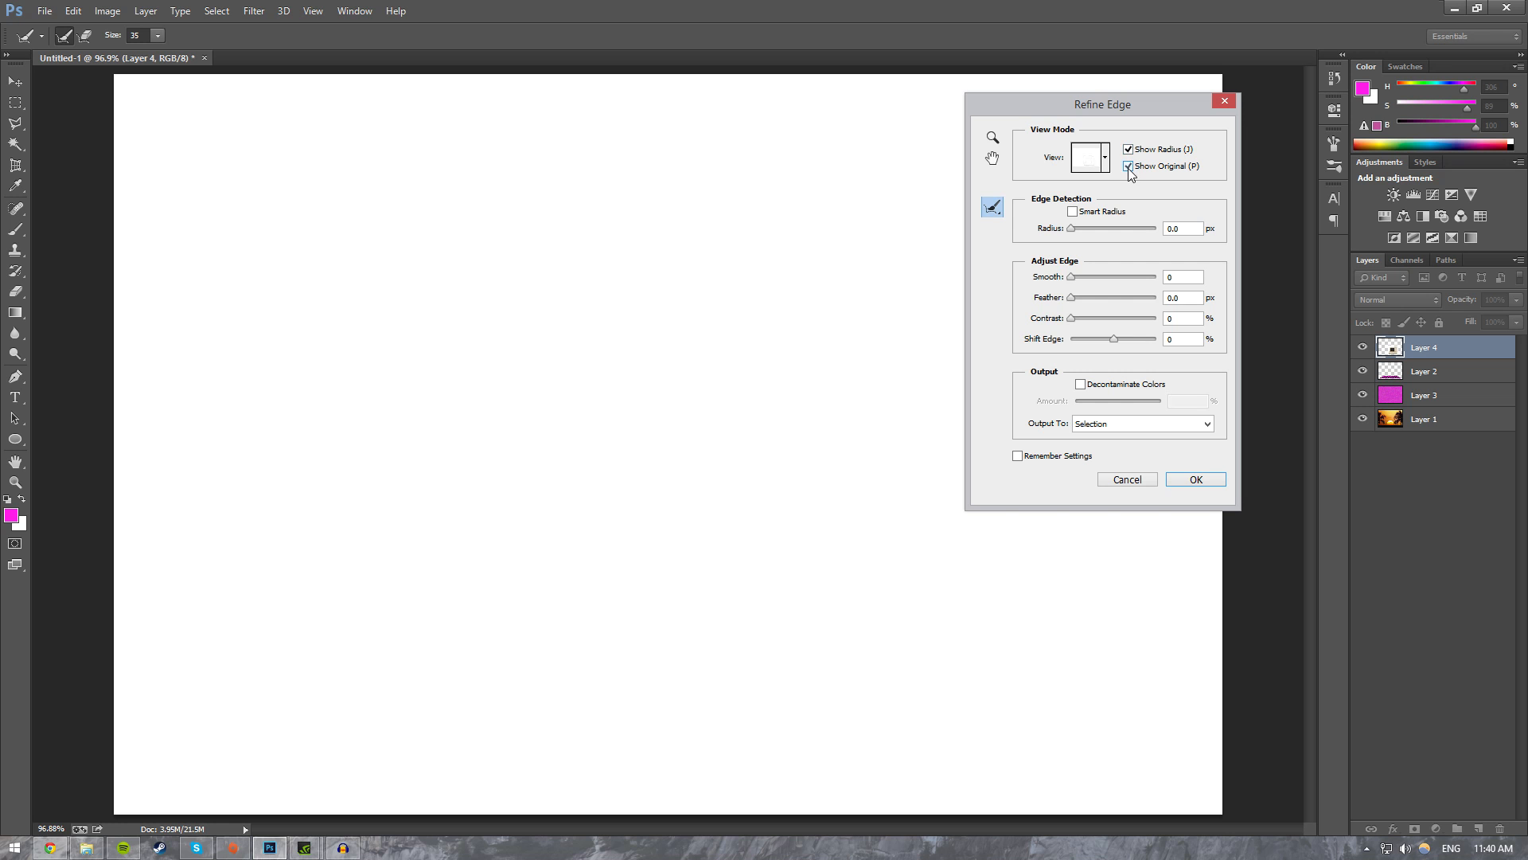
click(1129, 151)
click(1104, 159)
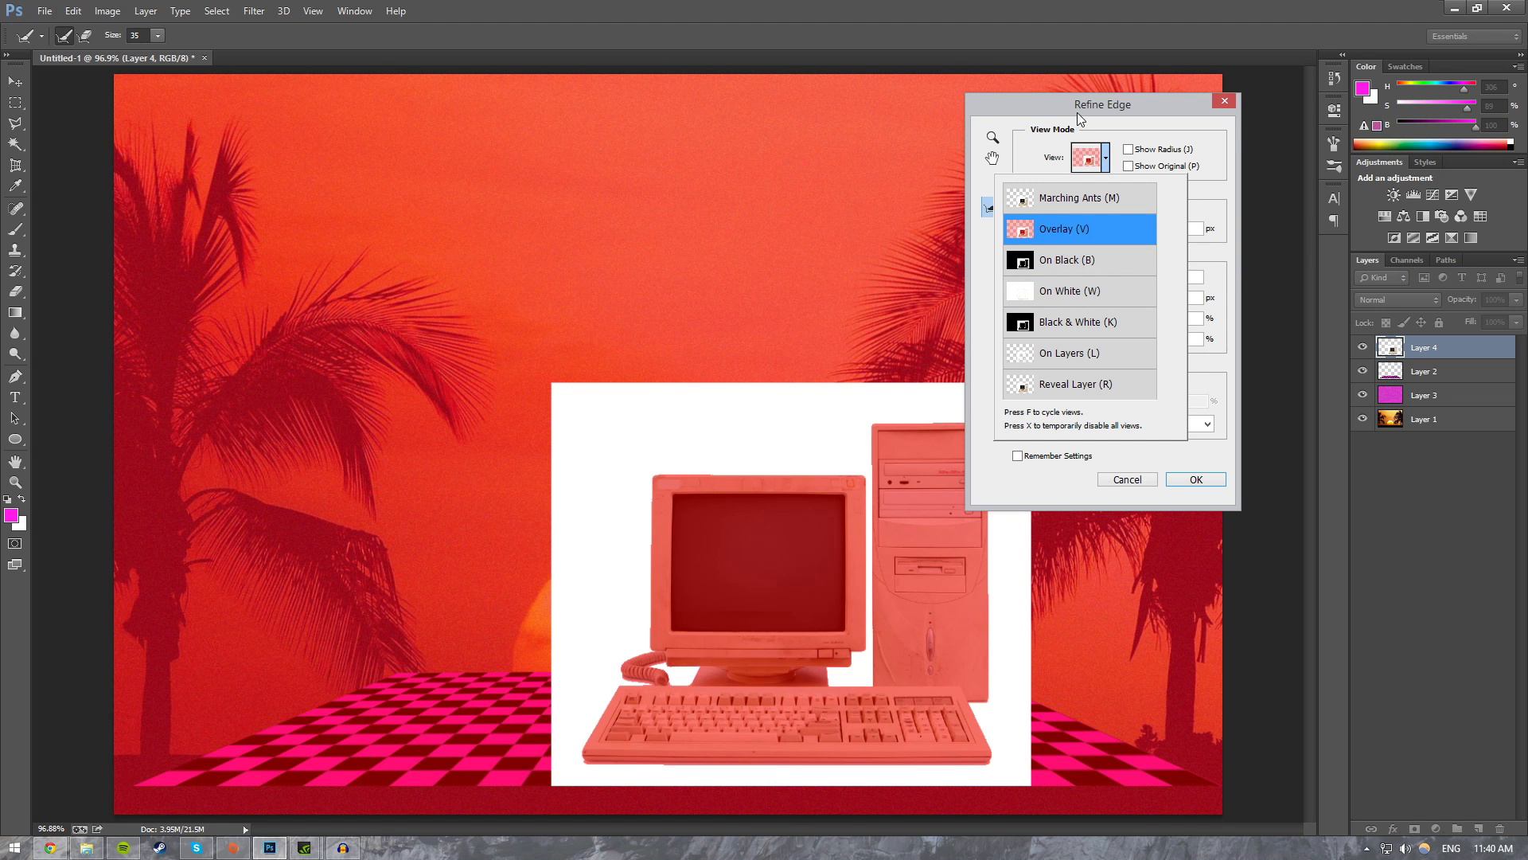
drag(1077, 112, 327, 226)
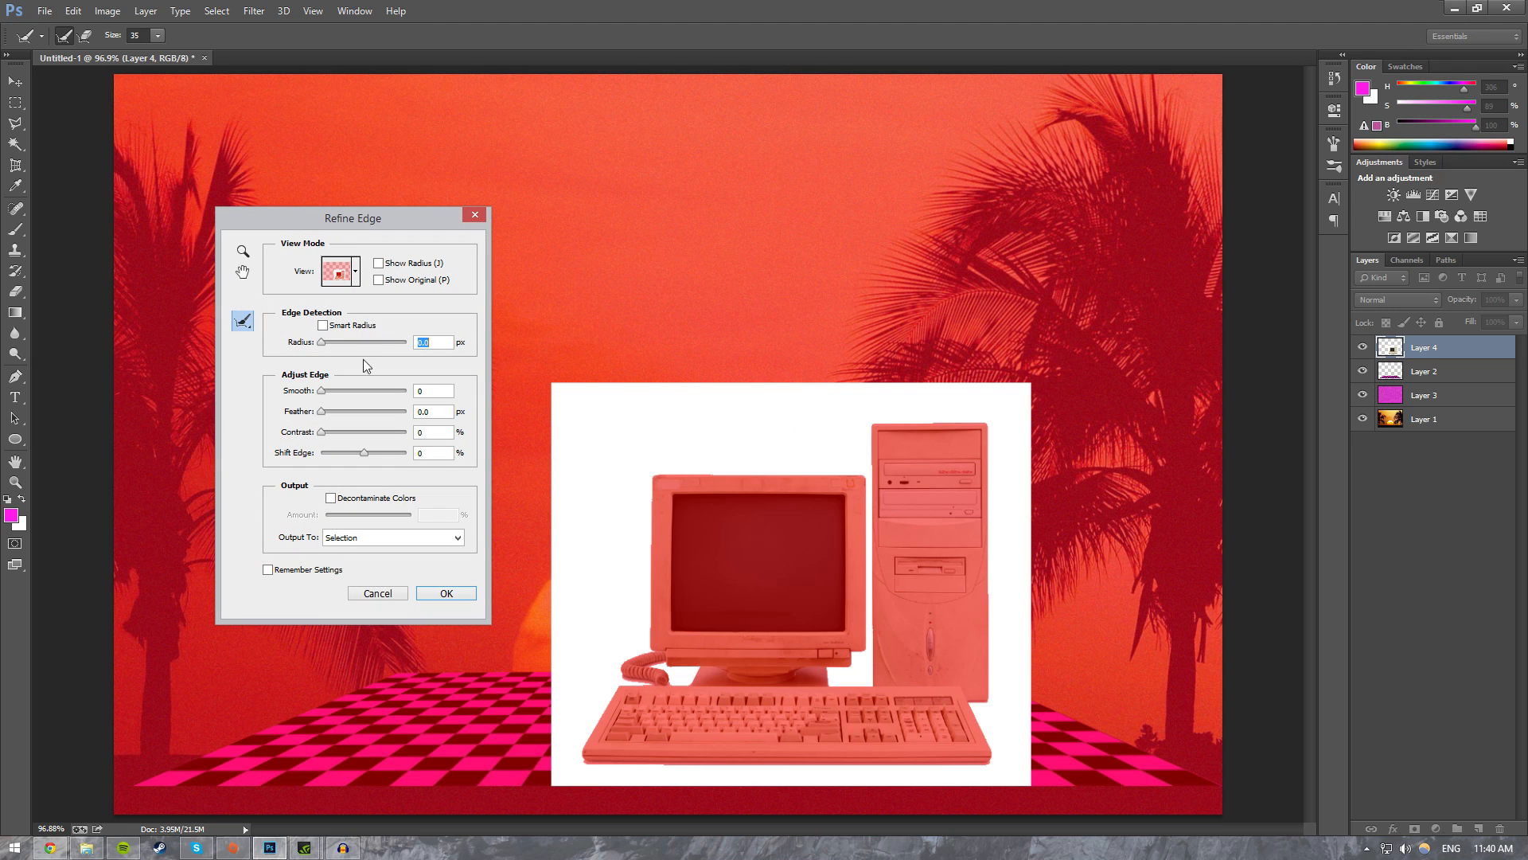
Step: Refine the selection edge with Smooth 1, Feather 1.4 px and Shift Edge about +35%, and apply it
mouse_move(324, 392)
mouse_down()
mouse_move(365, 393)
mouse_move(326, 393)
mouse_up()
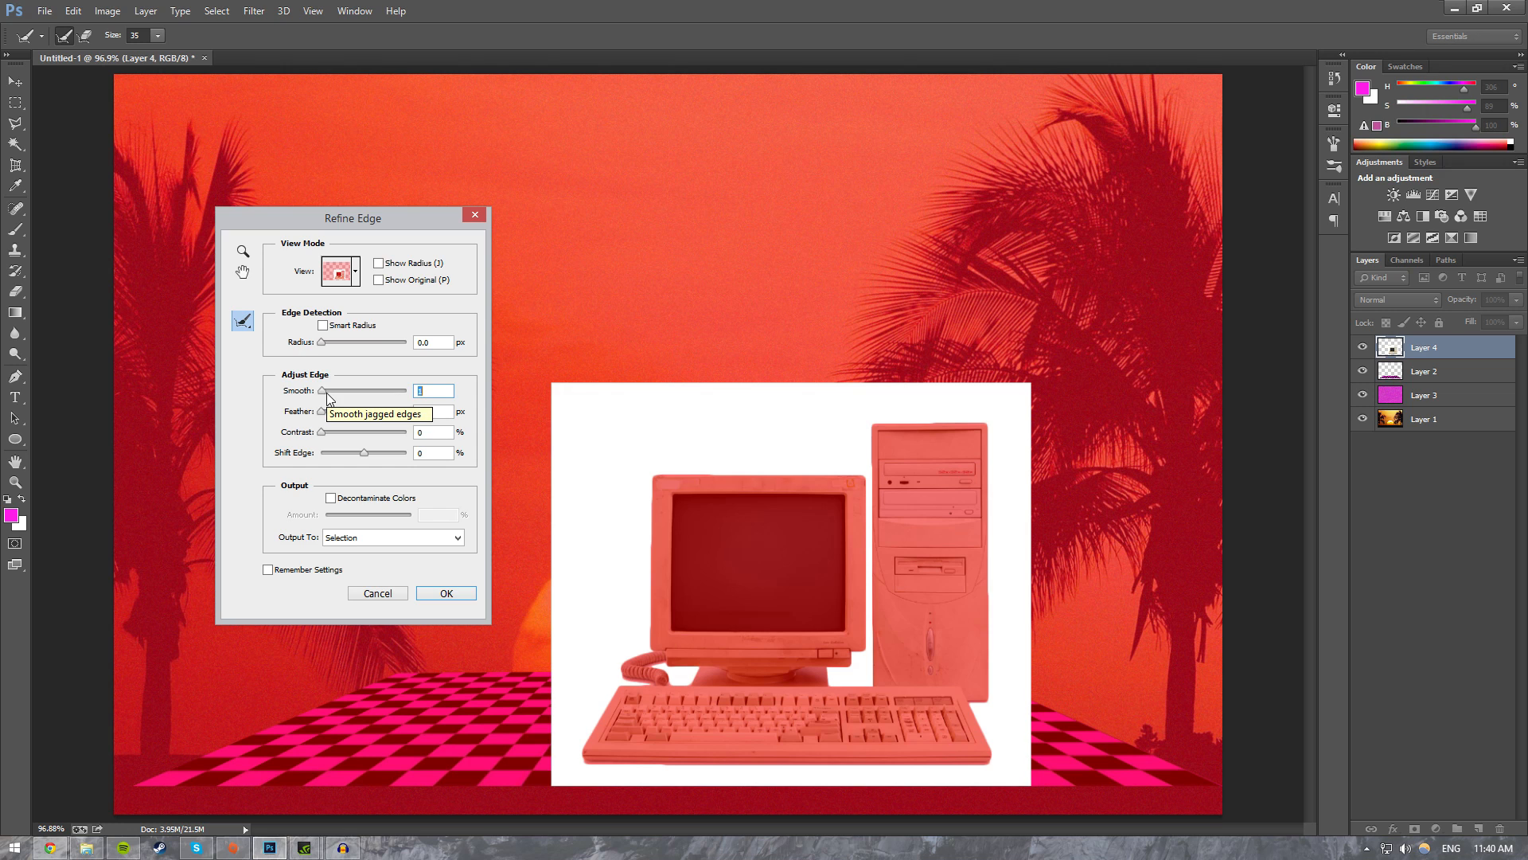
drag(322, 412, 335, 413)
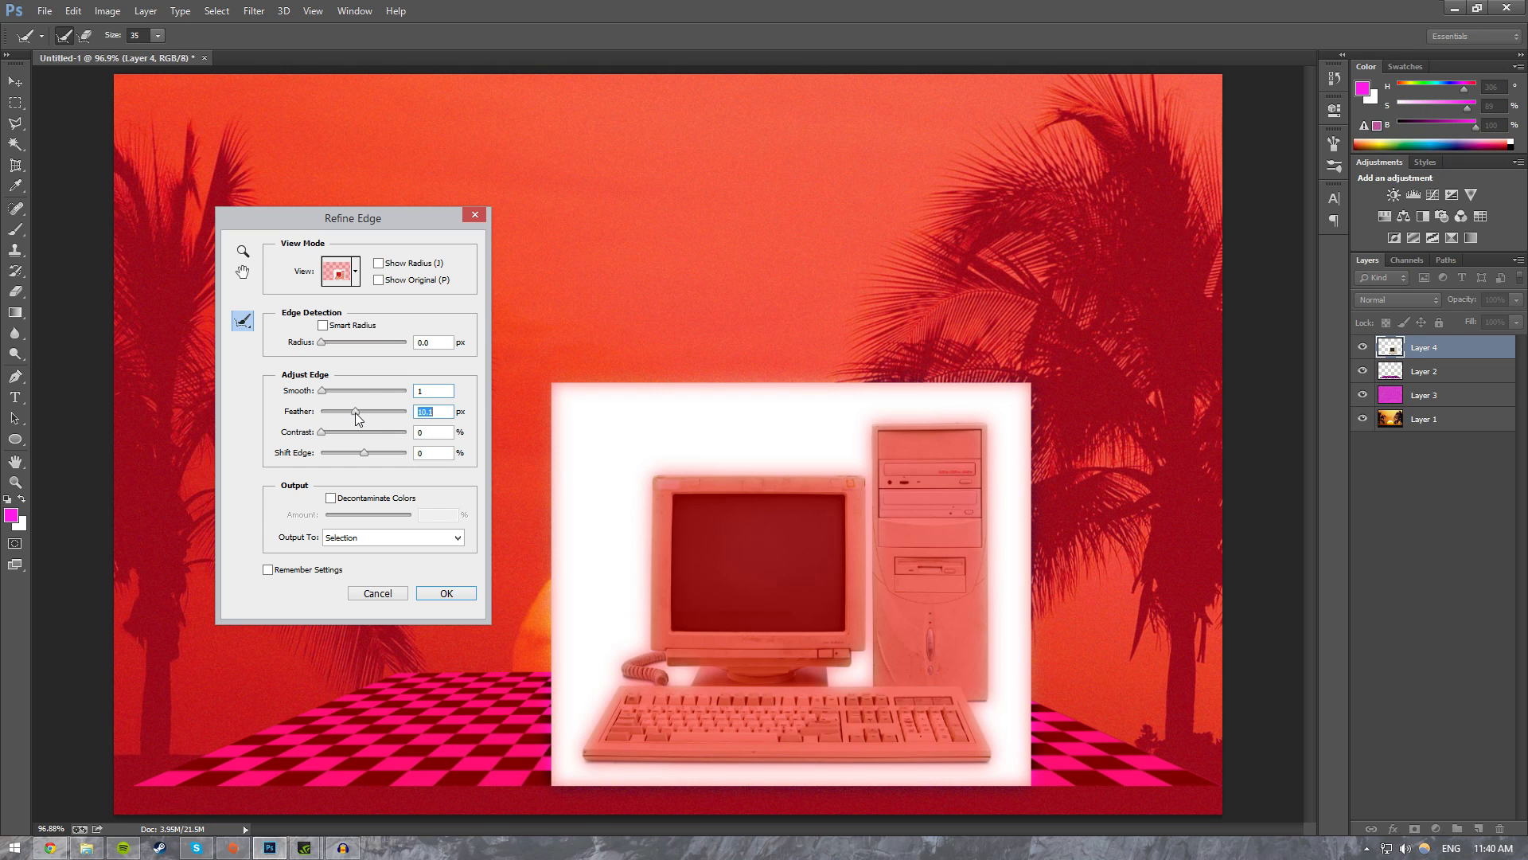
drag(335, 413, 327, 410)
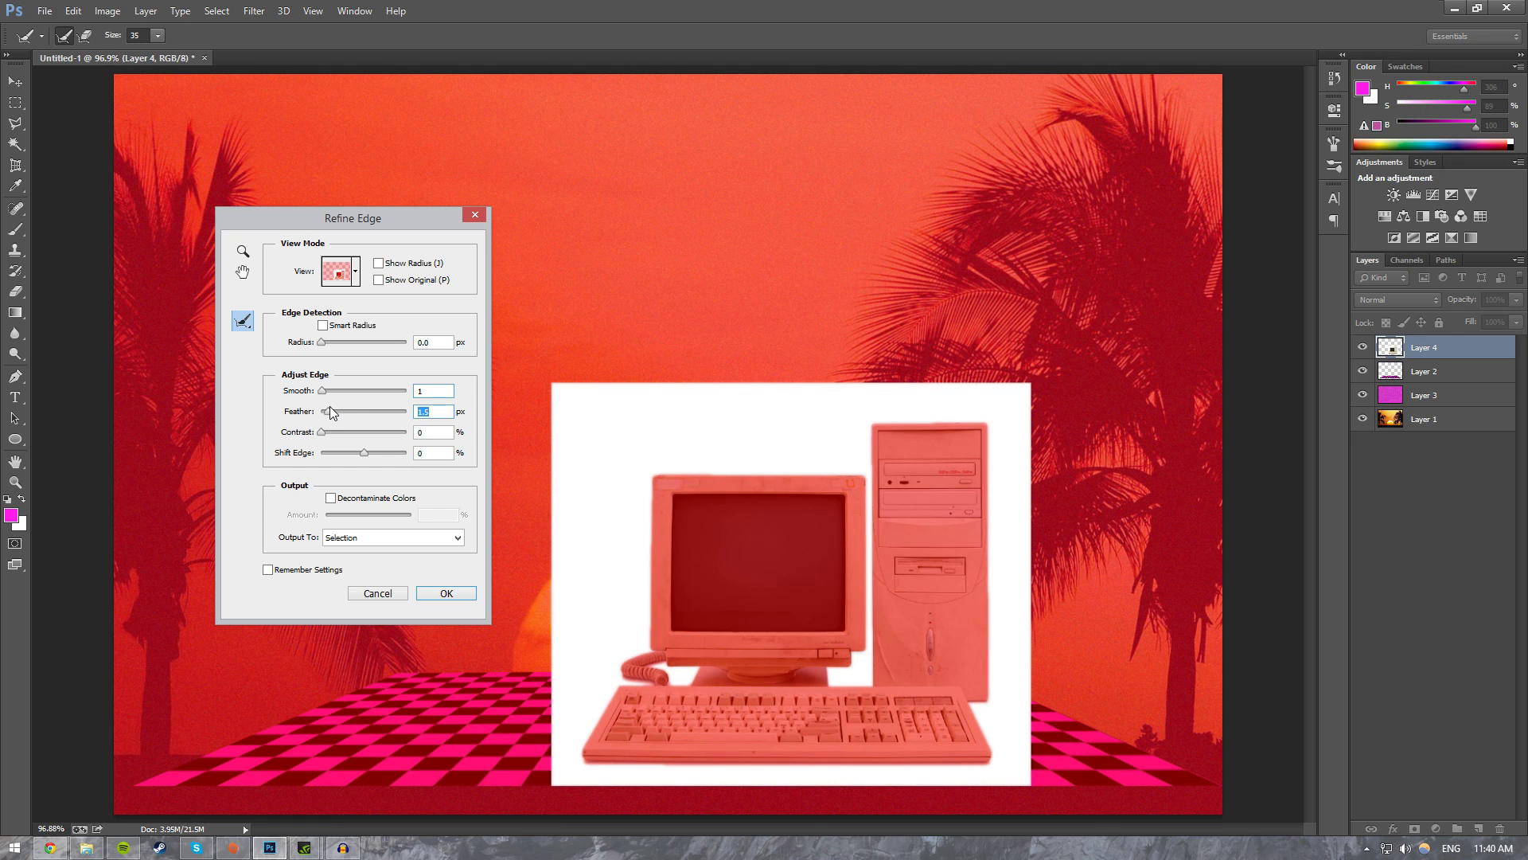
drag(329, 409, 412, 475)
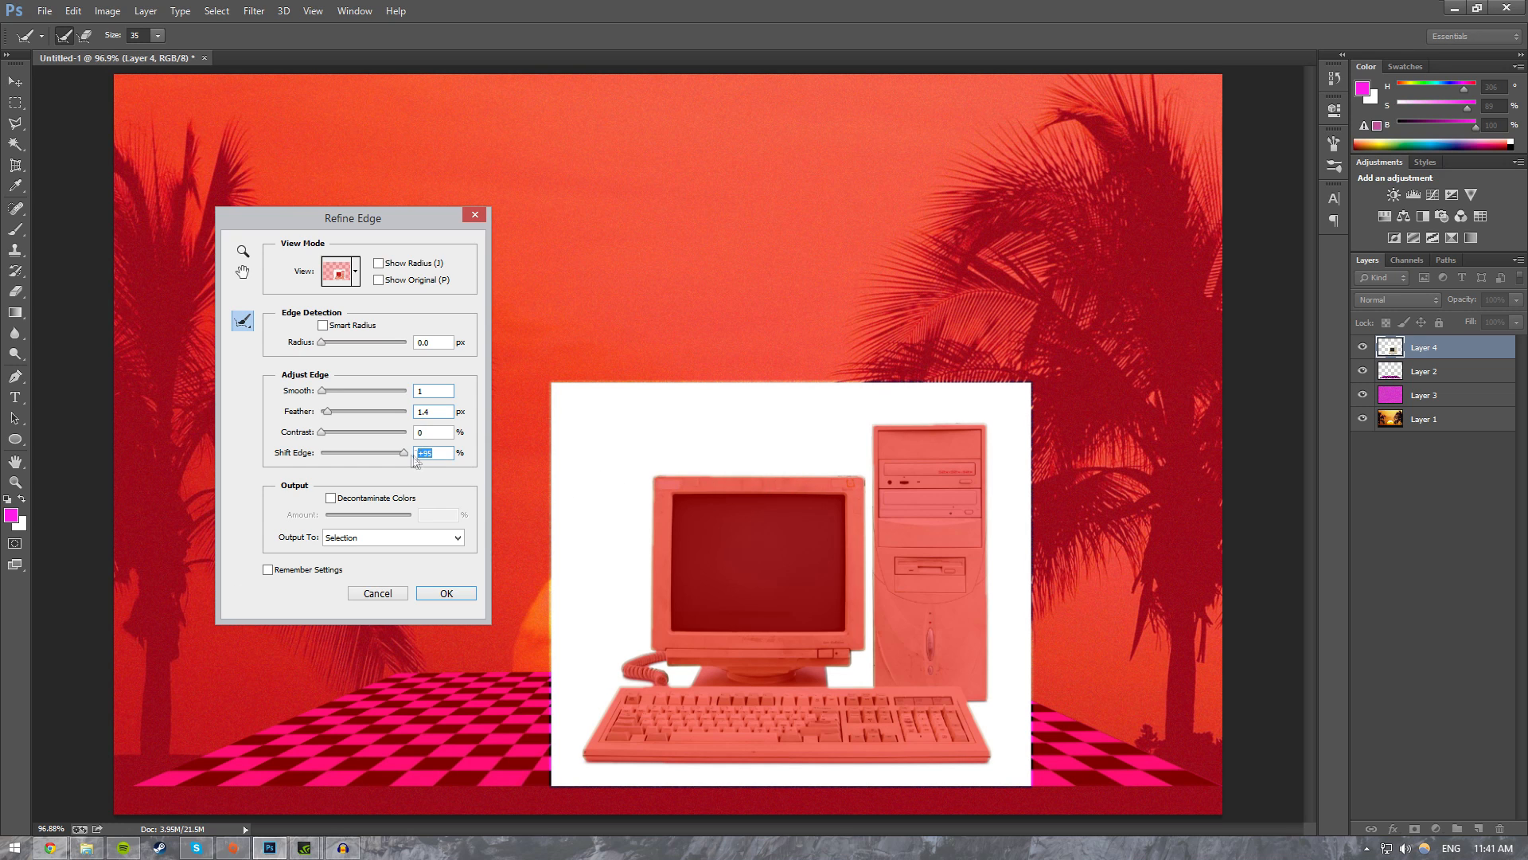
drag(403, 453, 380, 453)
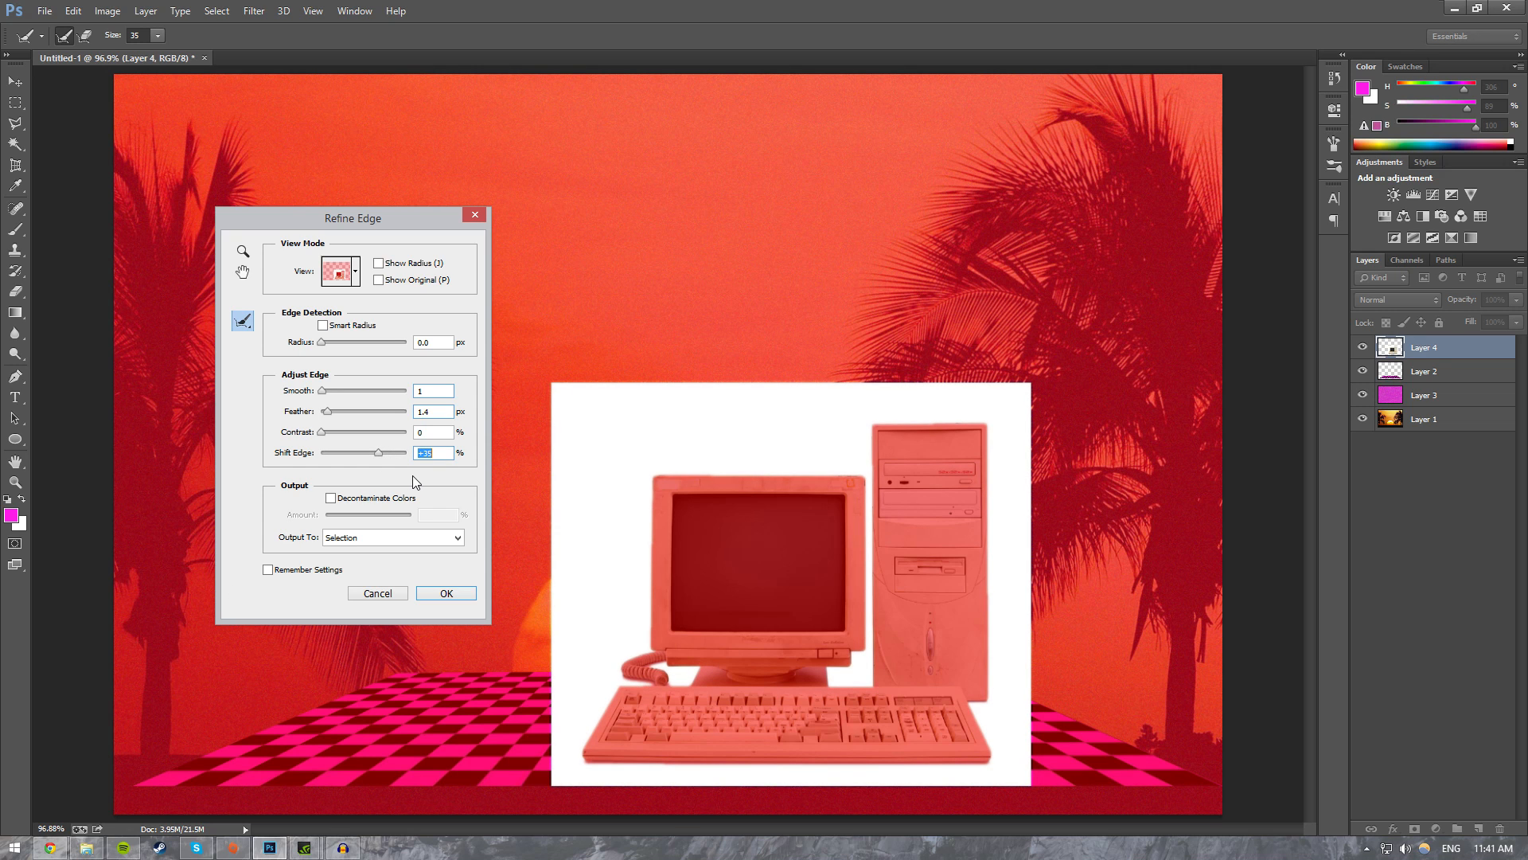
click(444, 593)
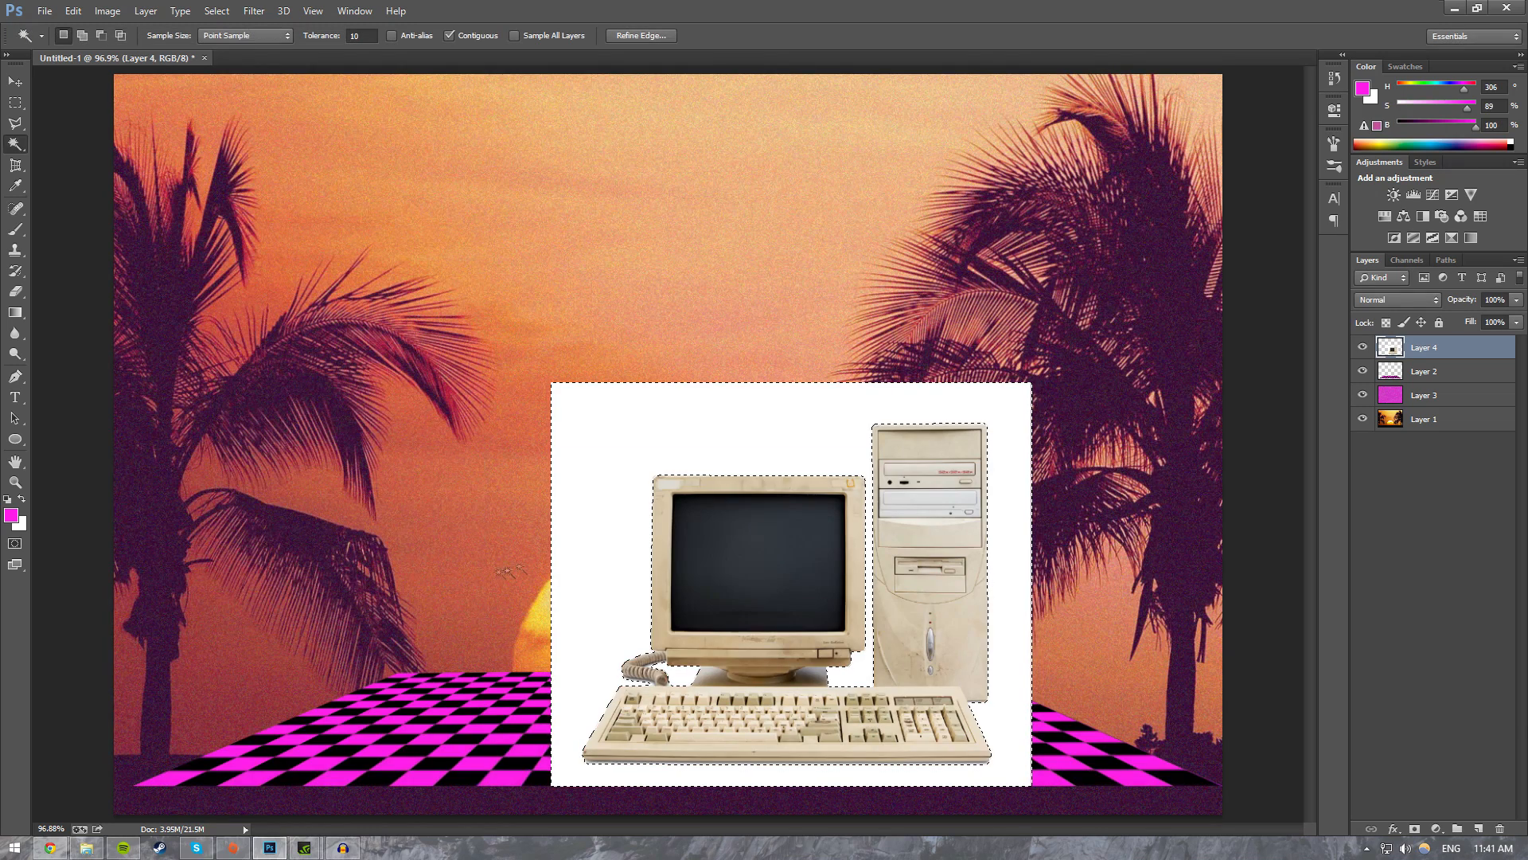
Step: Erase the selected white background around the computer with the Eraser and clear the selection
key(e)
mouse_move(546, 512)
mouse_down()
mouse_move(631, 494)
mouse_move(796, 717)
mouse_move(764, 446)
mouse_move(939, 446)
mouse_move(971, 526)
mouse_up()
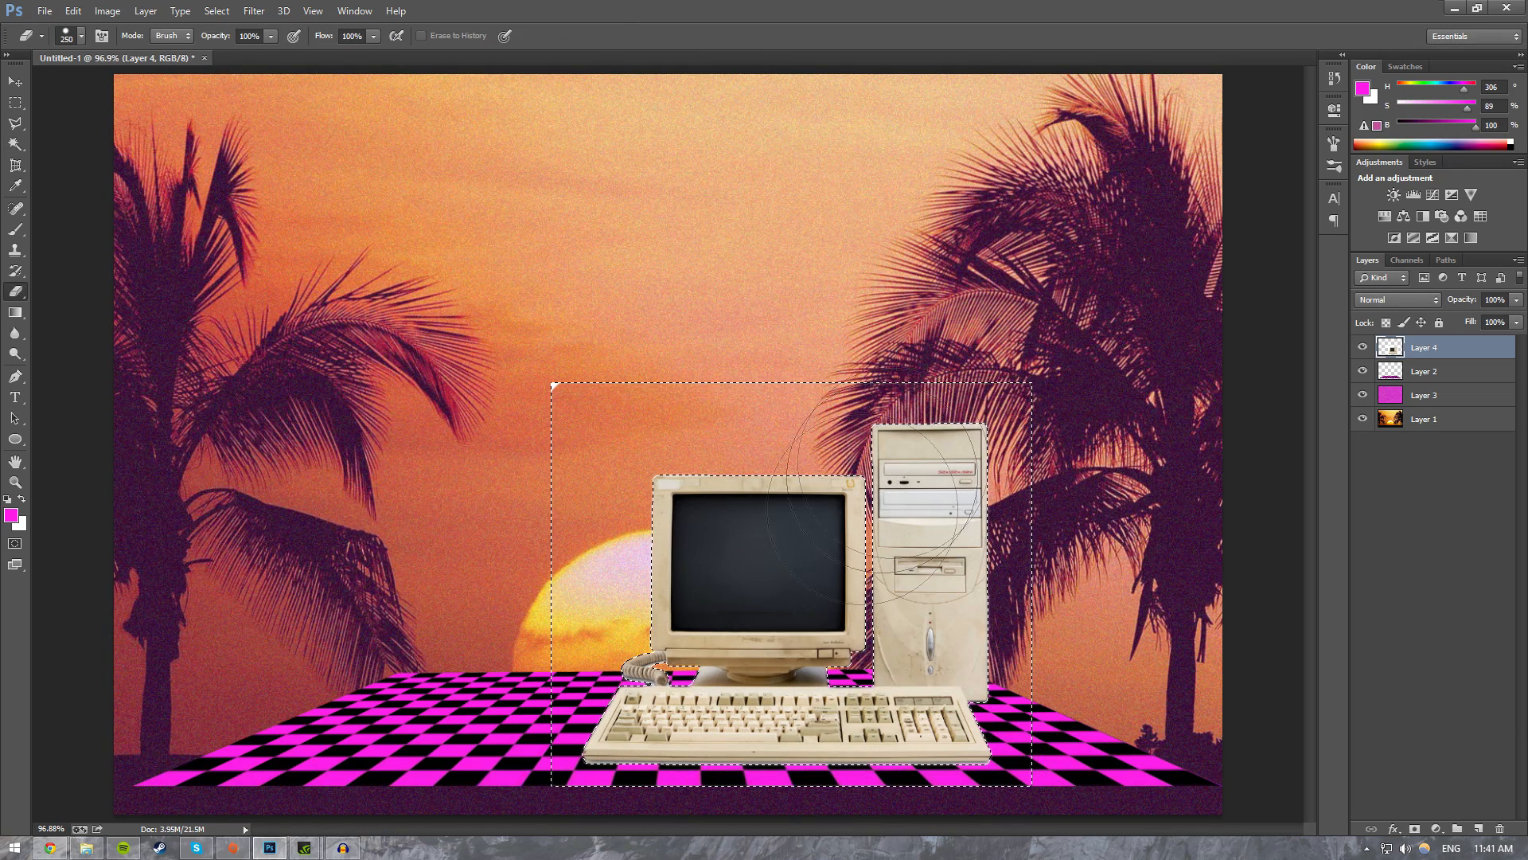
key(ctrl+d)
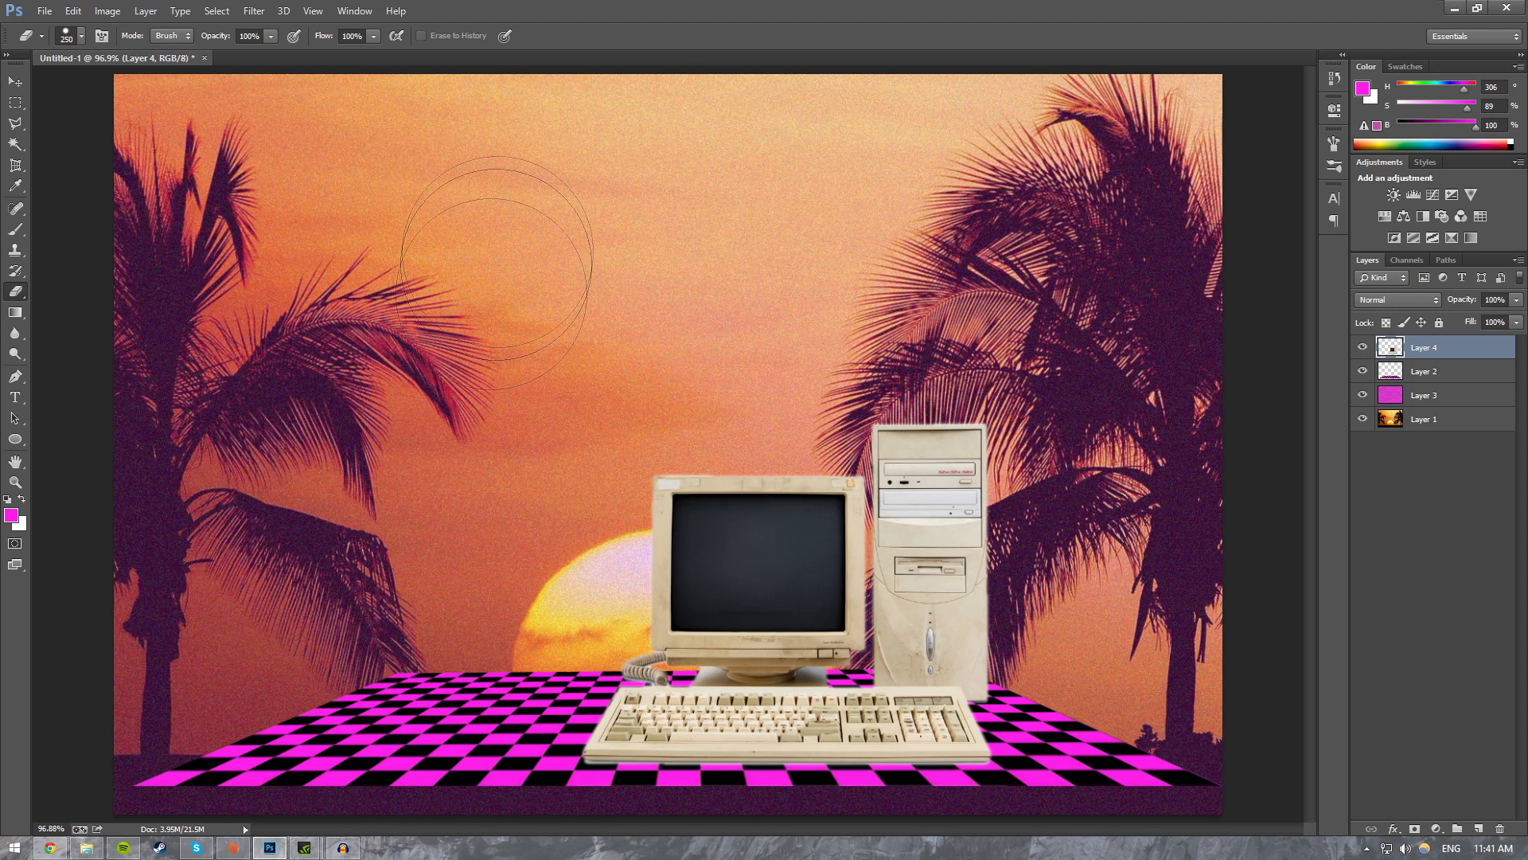
Step: Scale the computer cut-out up to about 138% and place it on the checkerboard floor in front of the sun
key(v)
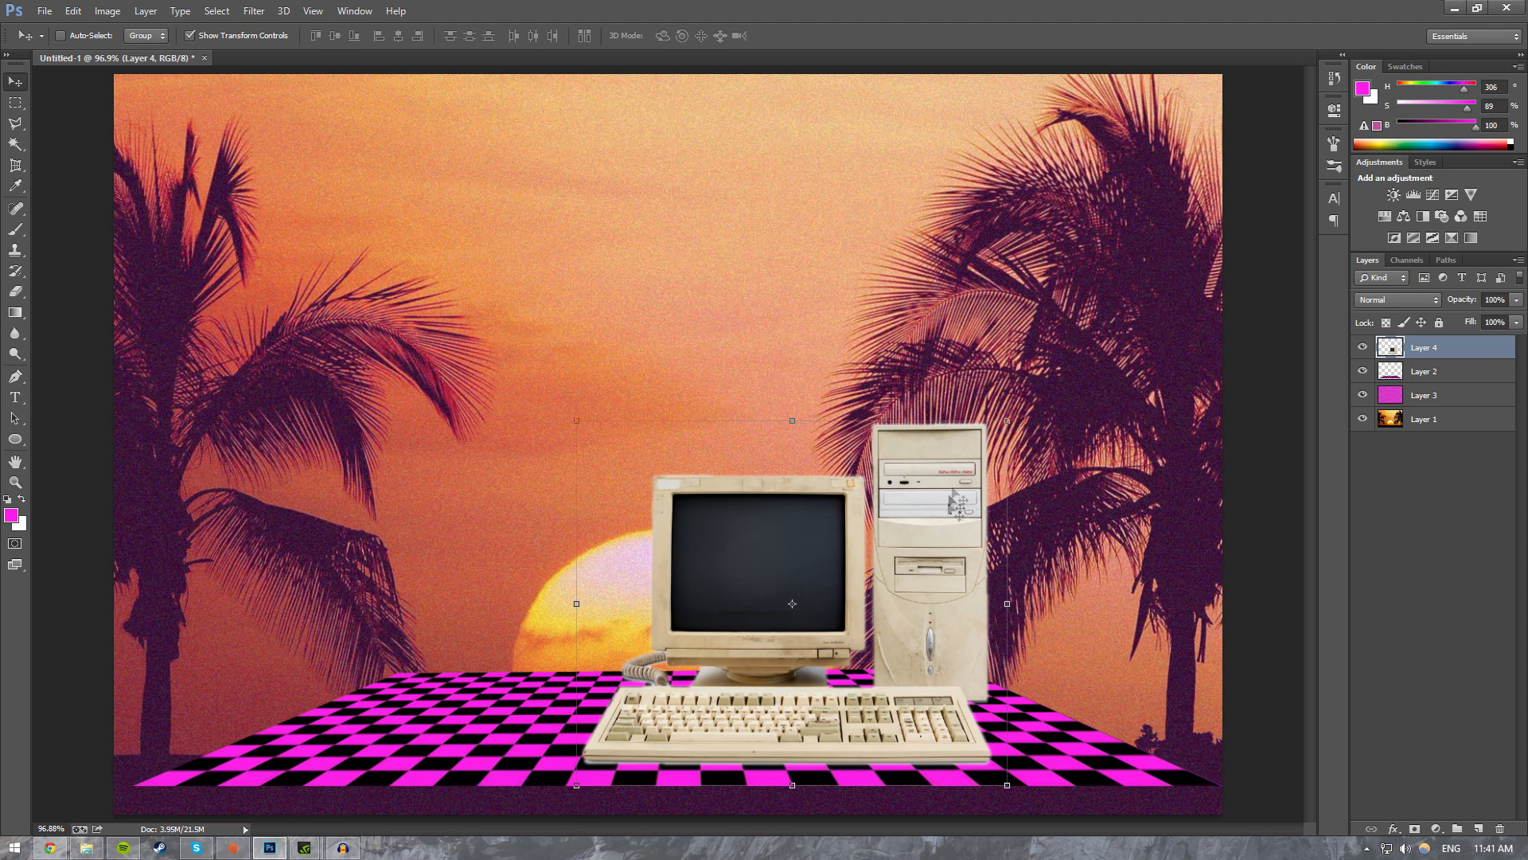
drag(1006, 421, 894, 516)
drag(838, 622, 961, 623)
drag(706, 515, 417, 289)
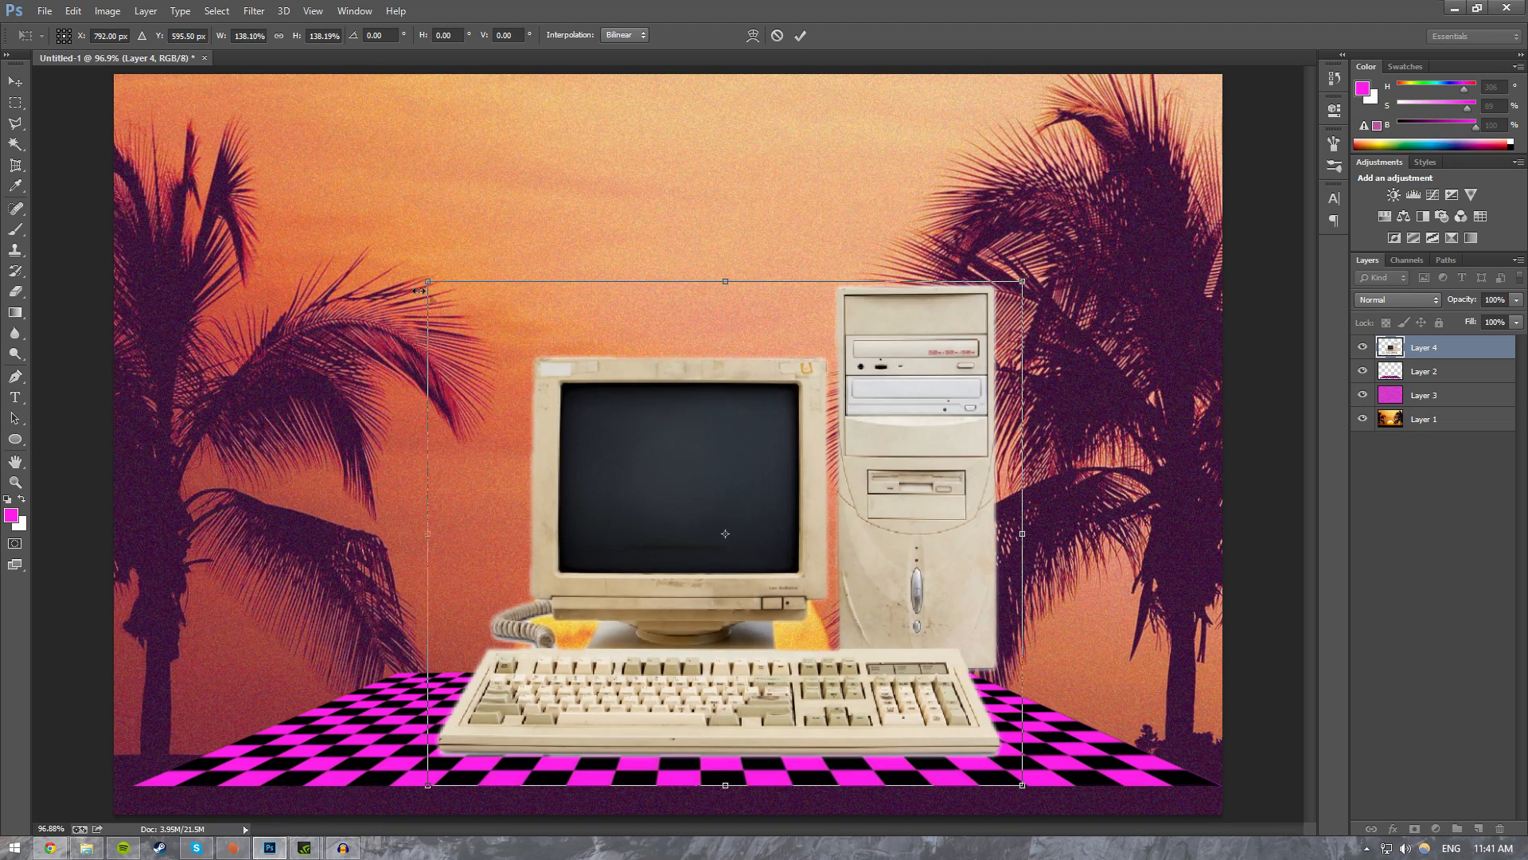
drag(629, 426, 678, 444)
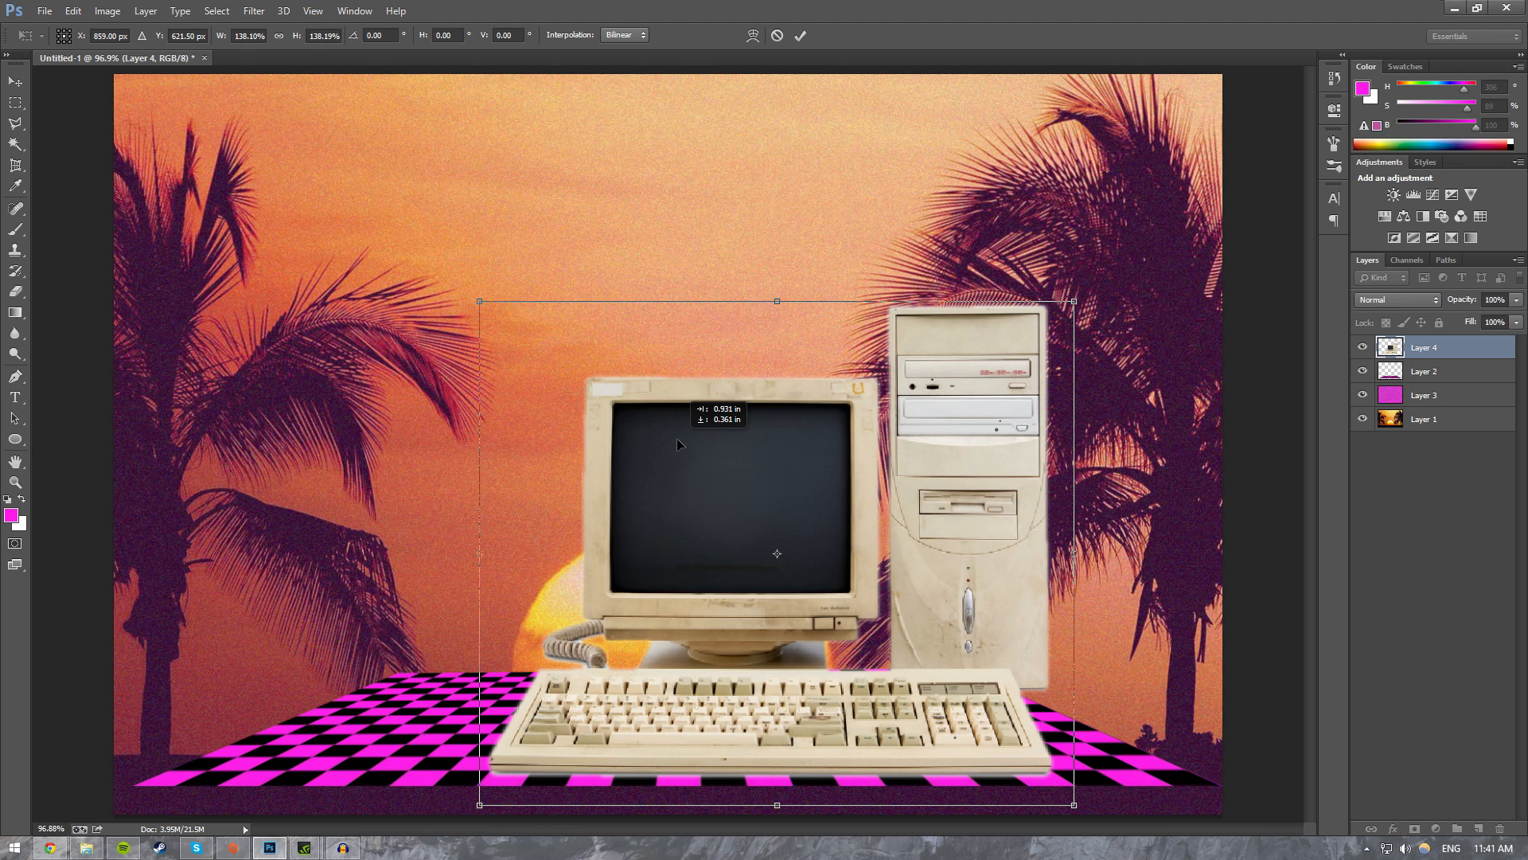
drag(678, 444, 677, 444)
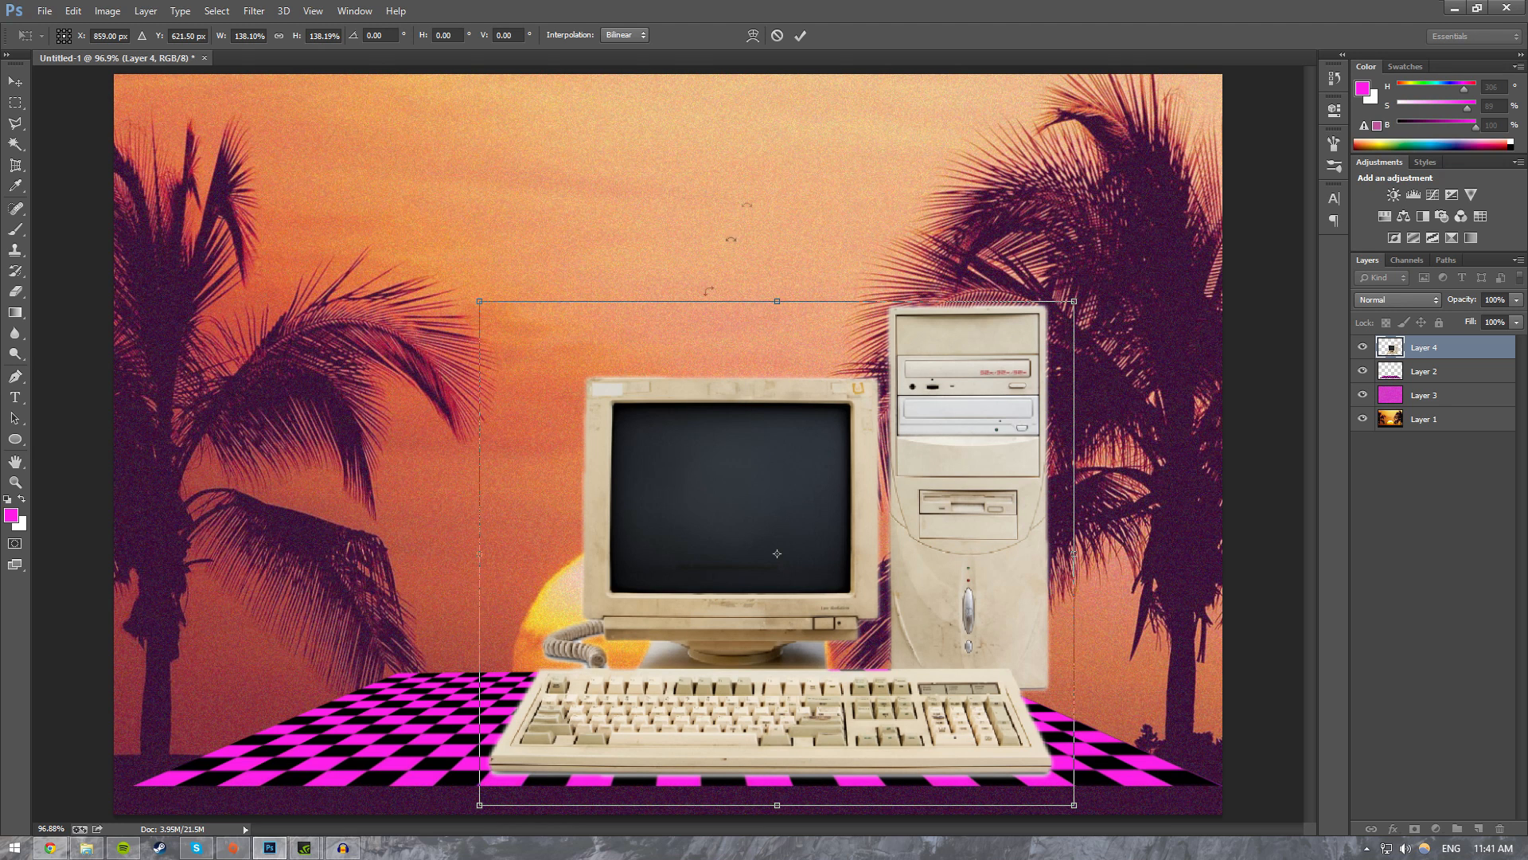
click(799, 35)
click(1437, 484)
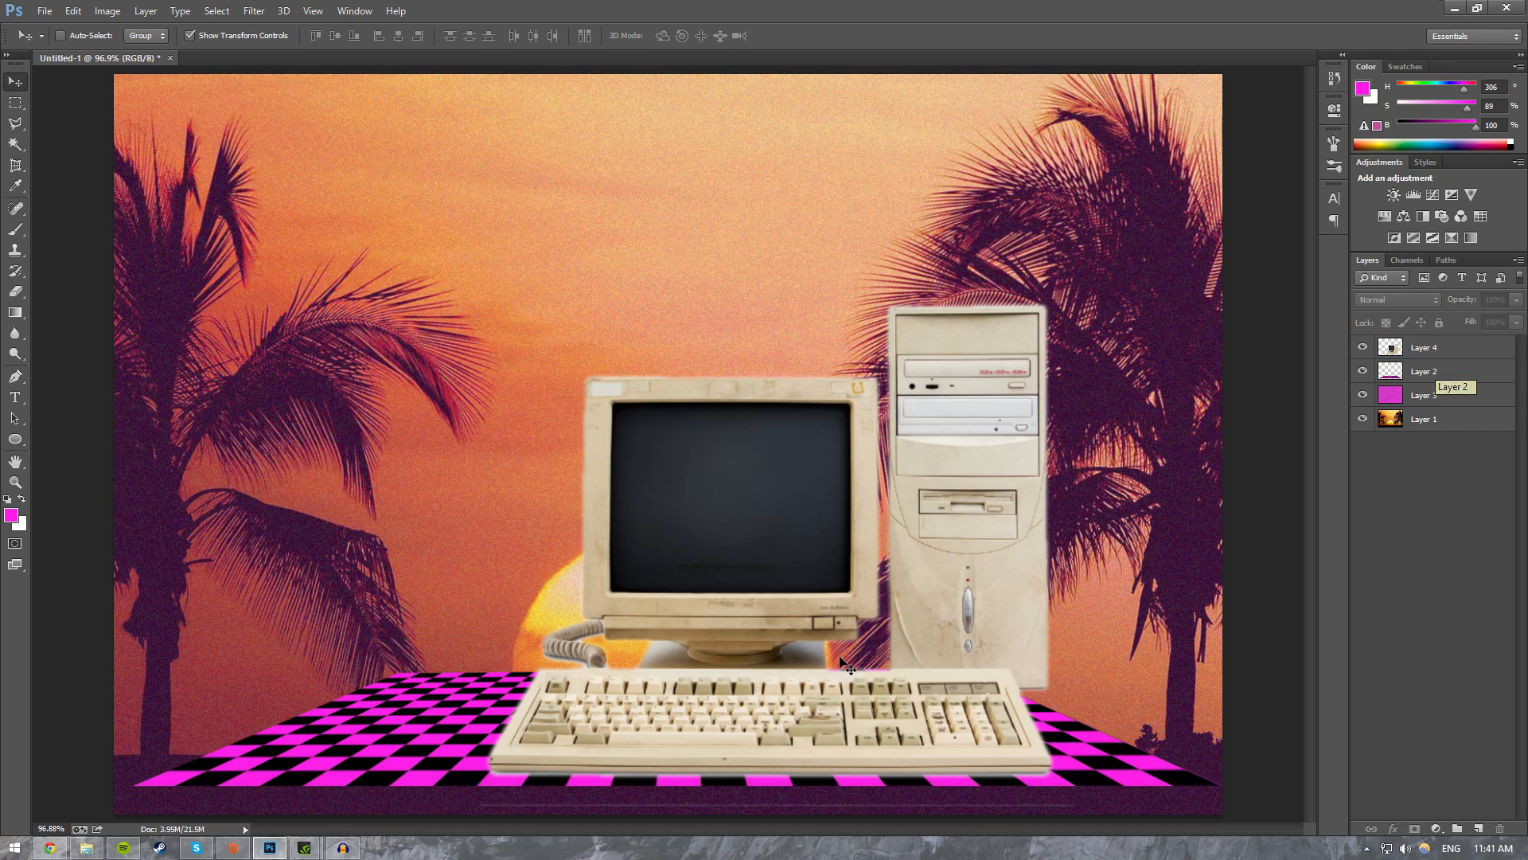
Step: Erase the pale fringe around the coiled keyboard cable on Layer 4 with a 5 px Eraser
key(z)
drag(510, 610, 531, 619)
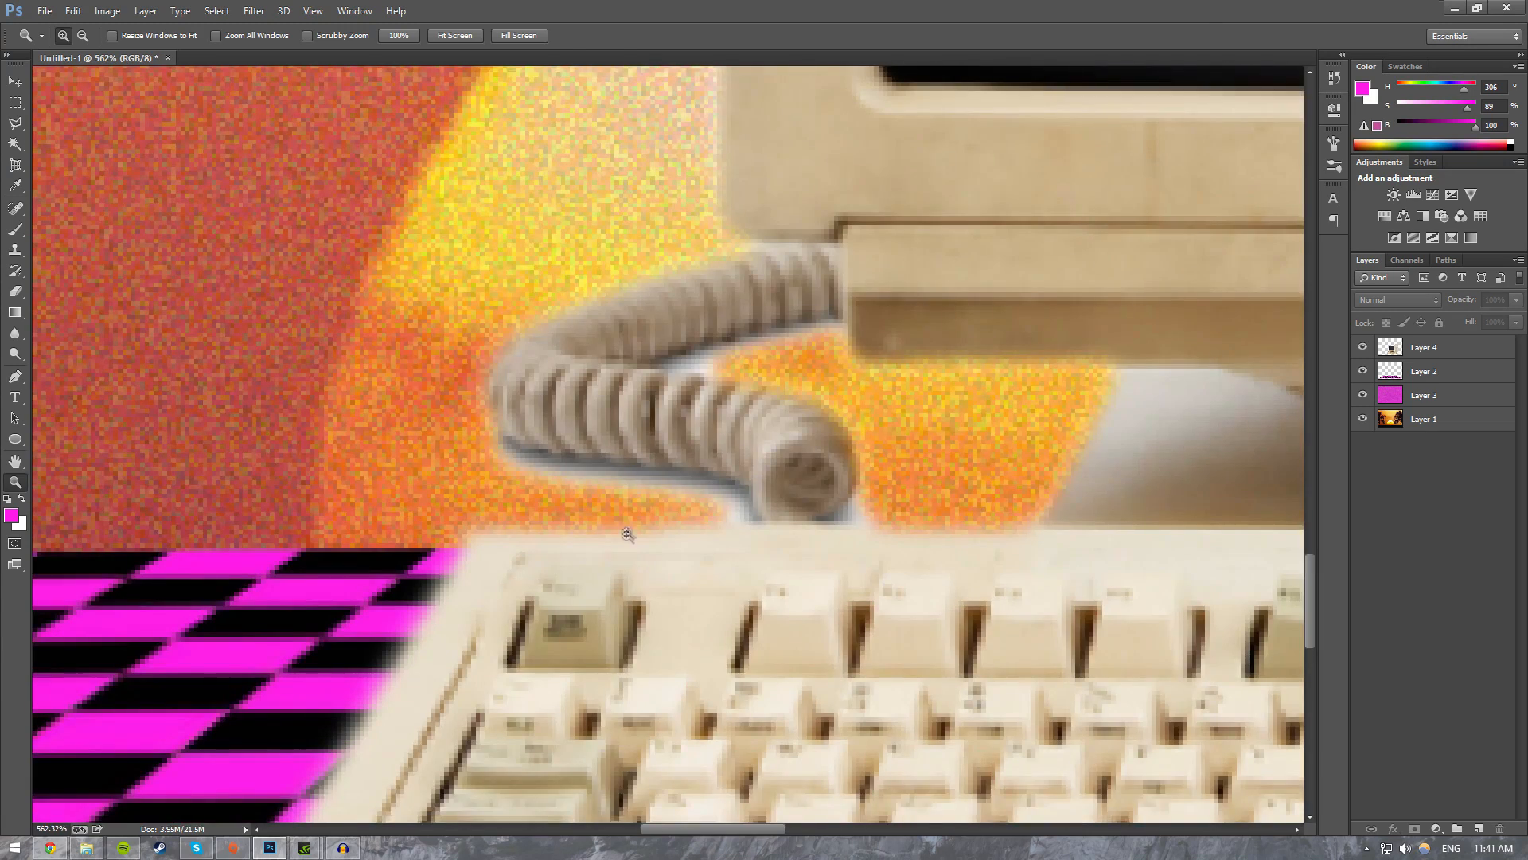
scroll(661, 469, up, 1)
key(e)
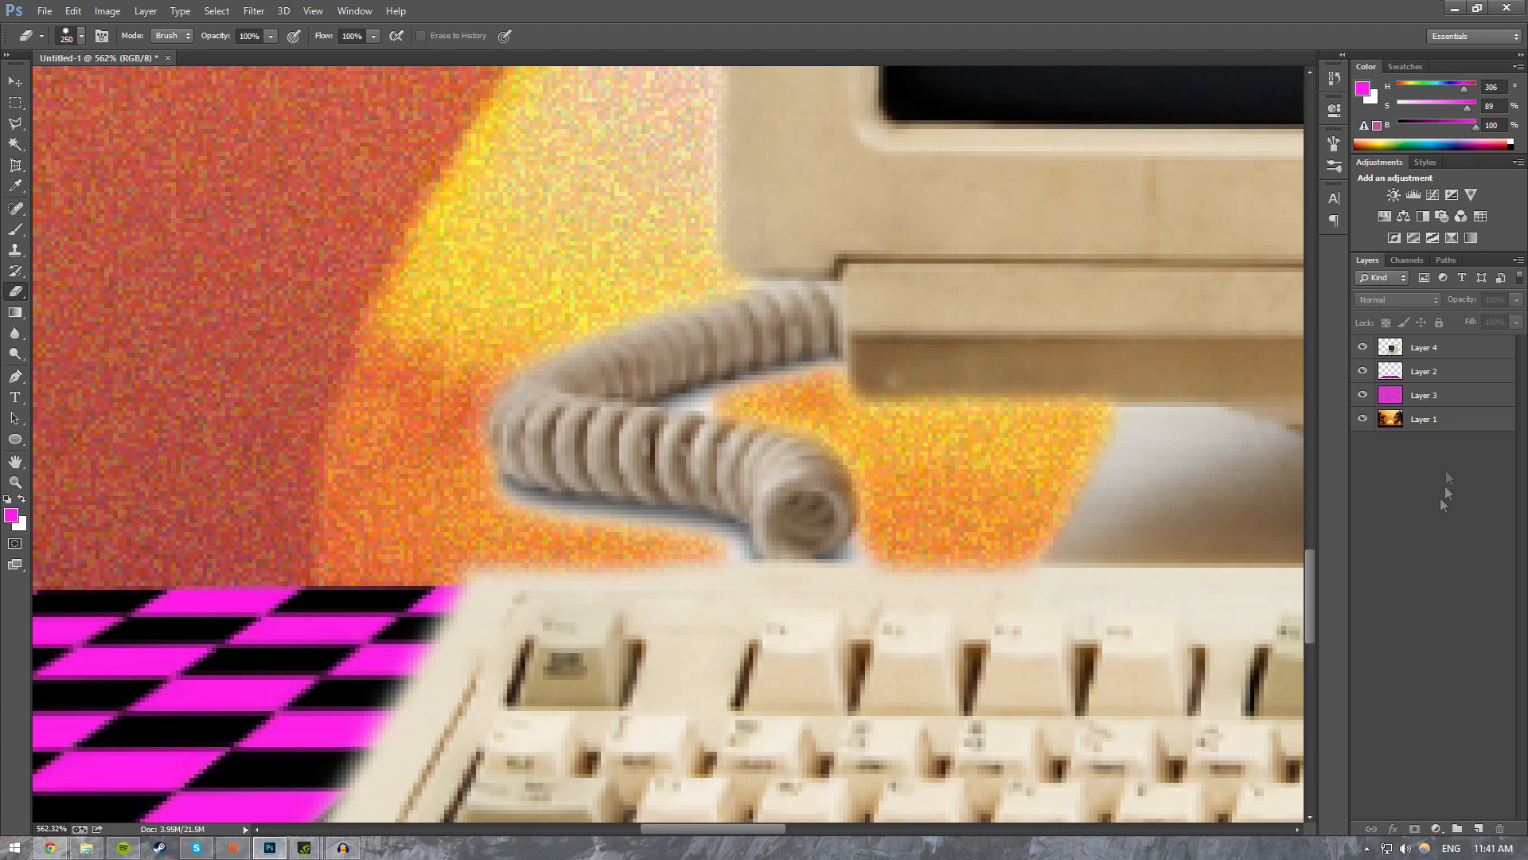
click(1423, 350)
key(bracketleft)
key(bracketleft)
key(bracketleft)
key(bracketleft)
key(bracketleft)
key(bracketleft)
key(bracketleft)
key(bracketleft)
key(bracketleft)
key(bracketleft)
key(bracketleft)
key(bracketleft)
key(bracketleft)
key(bracketleft)
key(bracketleft)
key(bracketleft)
key(bracketleft)
key(bracketleft)
key(bracketleft)
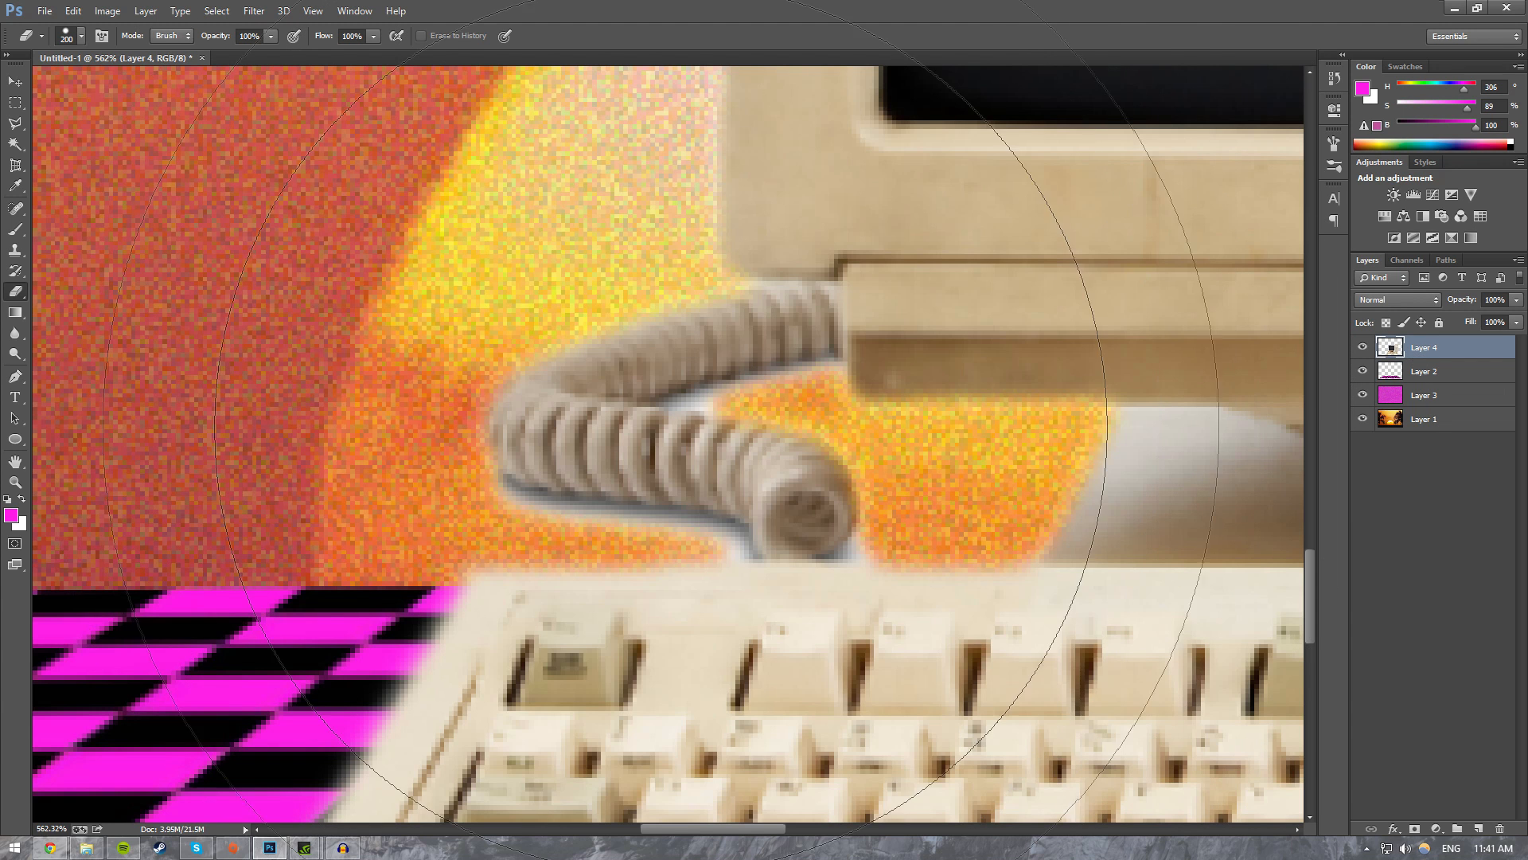
mouse_move(490, 479)
mouse_down()
mouse_move(543, 506)
mouse_move(704, 522)
mouse_move(740, 543)
mouse_move(488, 505)
mouse_move(528, 533)
mouse_move(789, 553)
mouse_move(745, 547)
mouse_up()
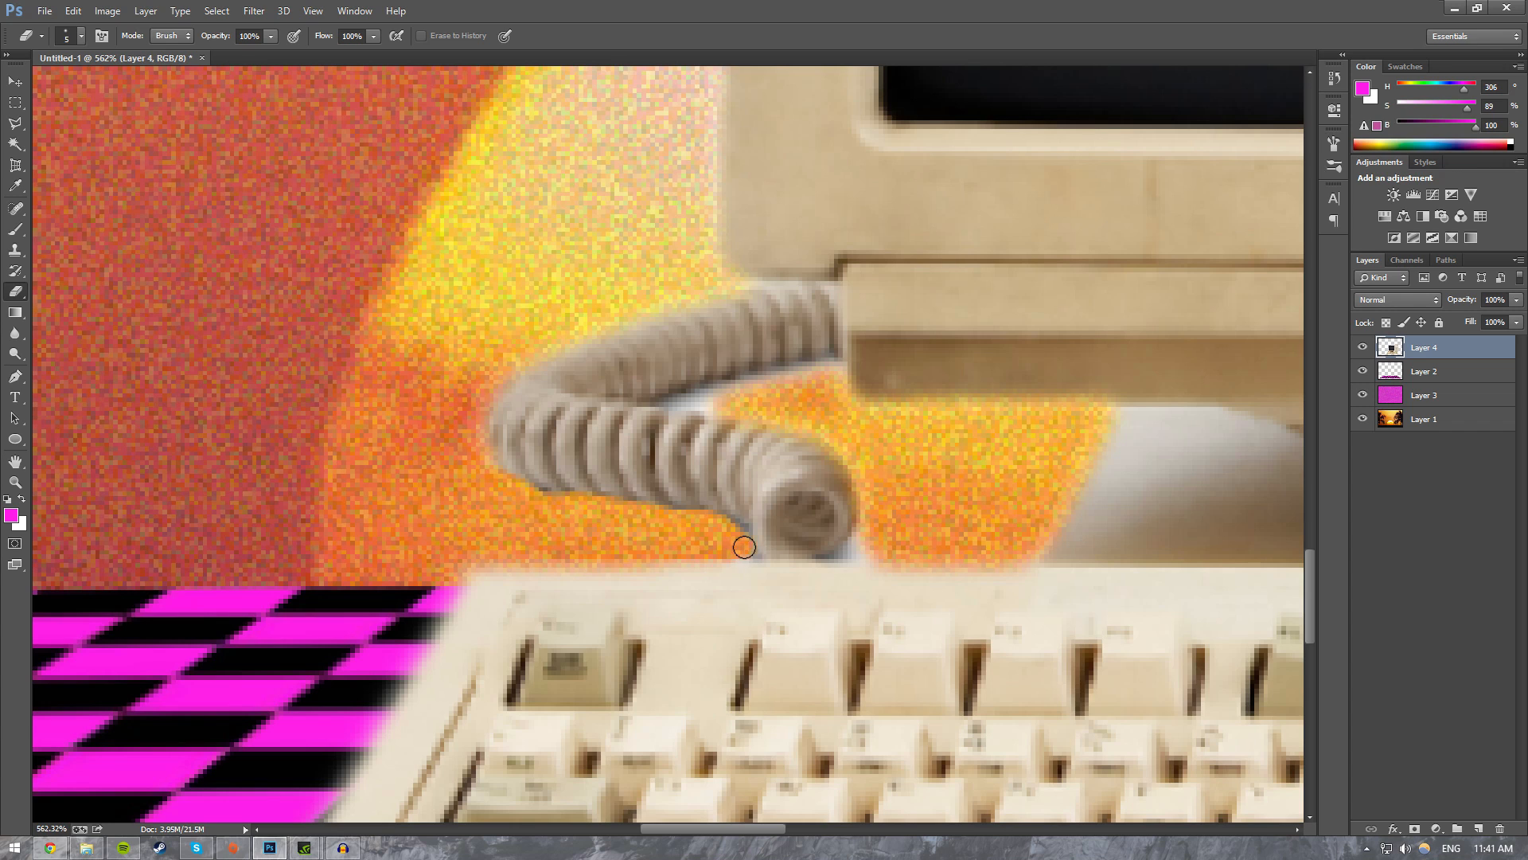
drag(864, 550, 861, 553)
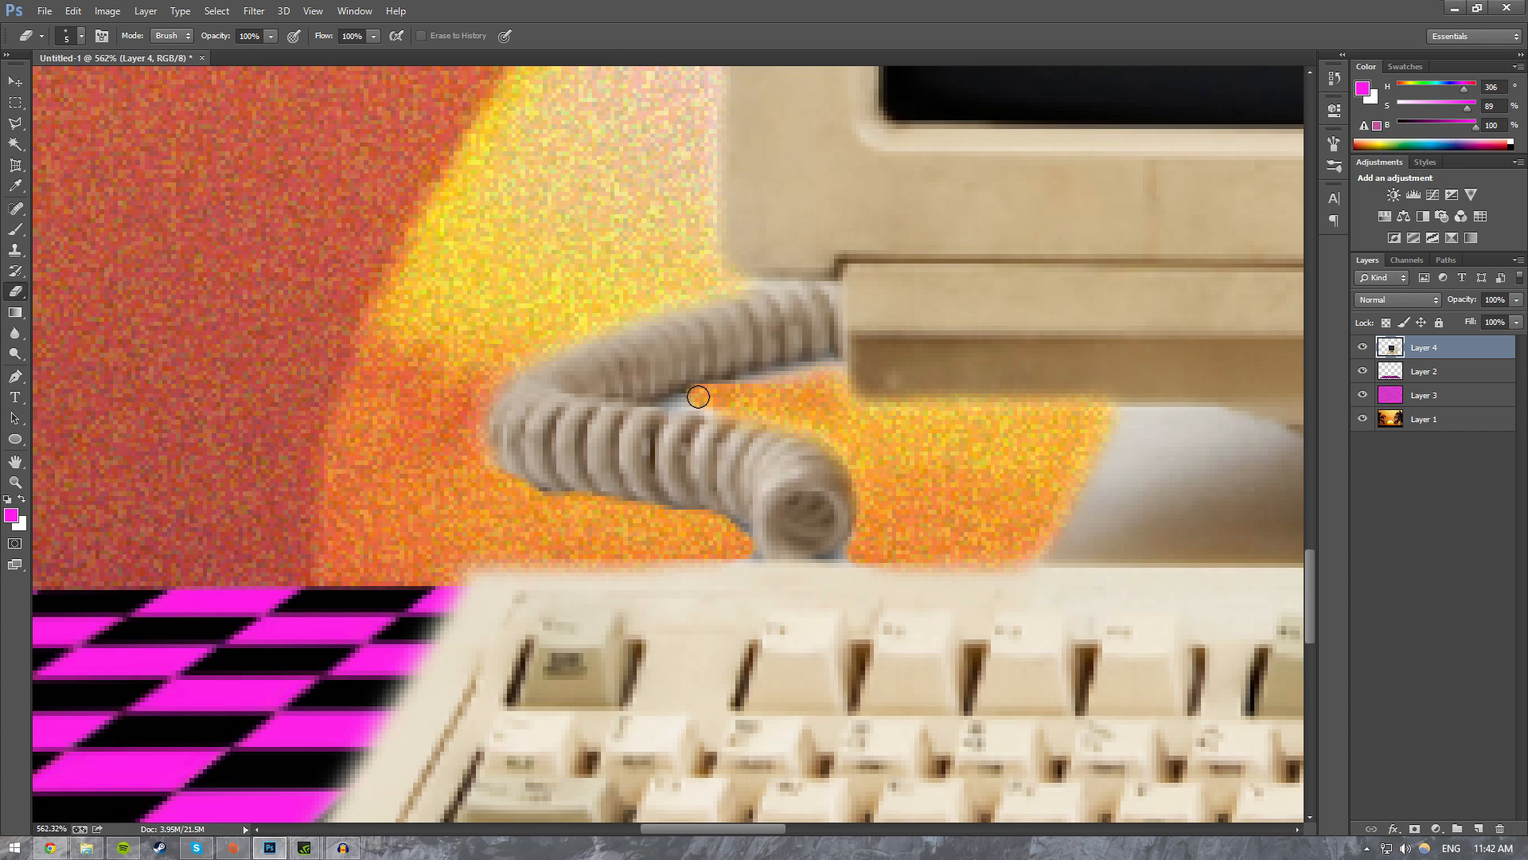
Step: Erase the remaining fringe inside the cable's bend with a 1 px Eraser and return to the whole-image view
key(p)
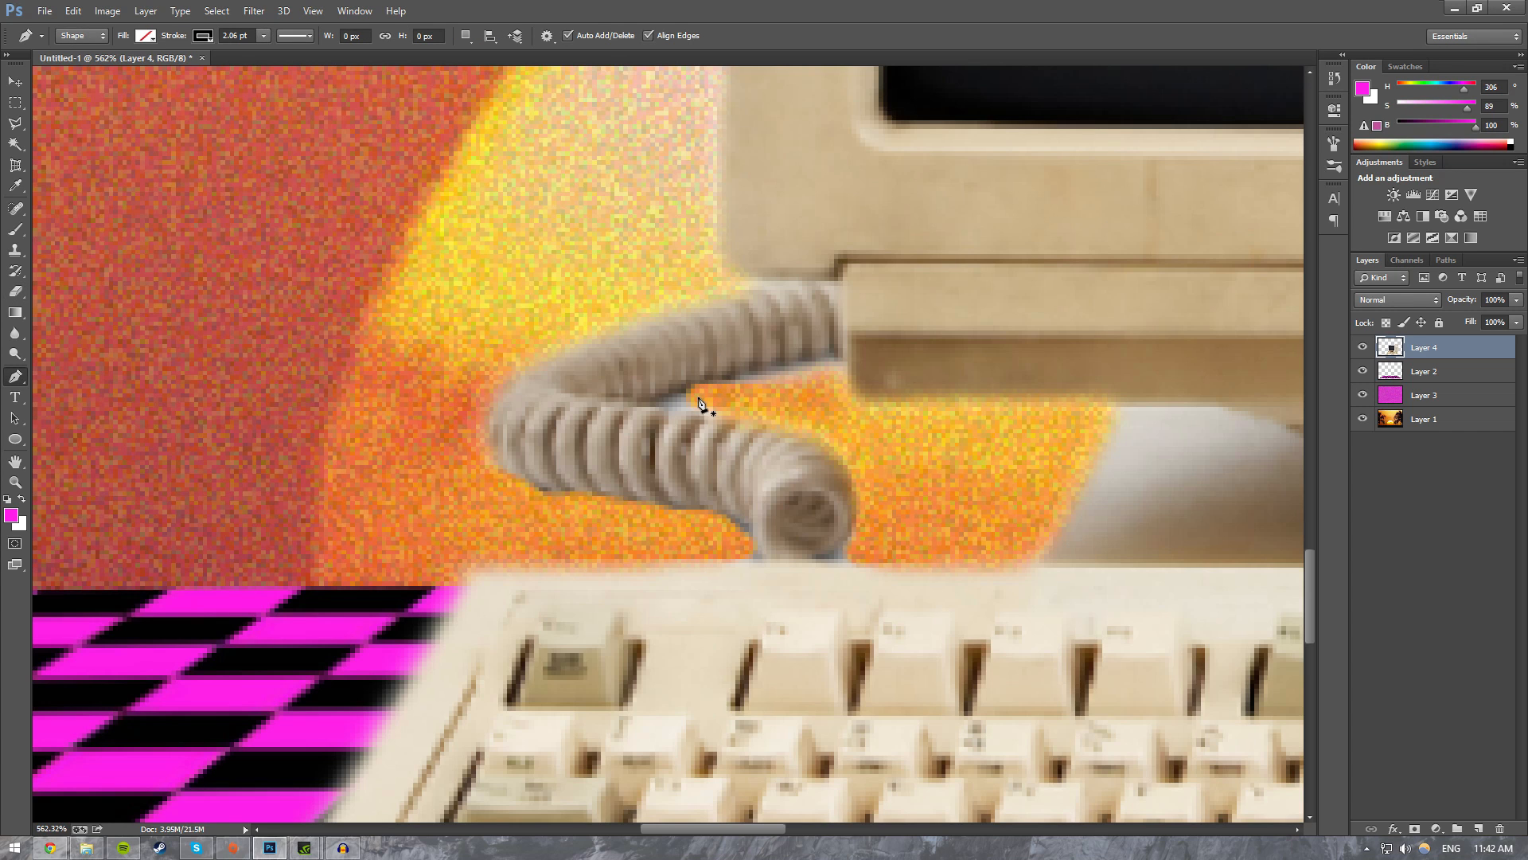
key(e)
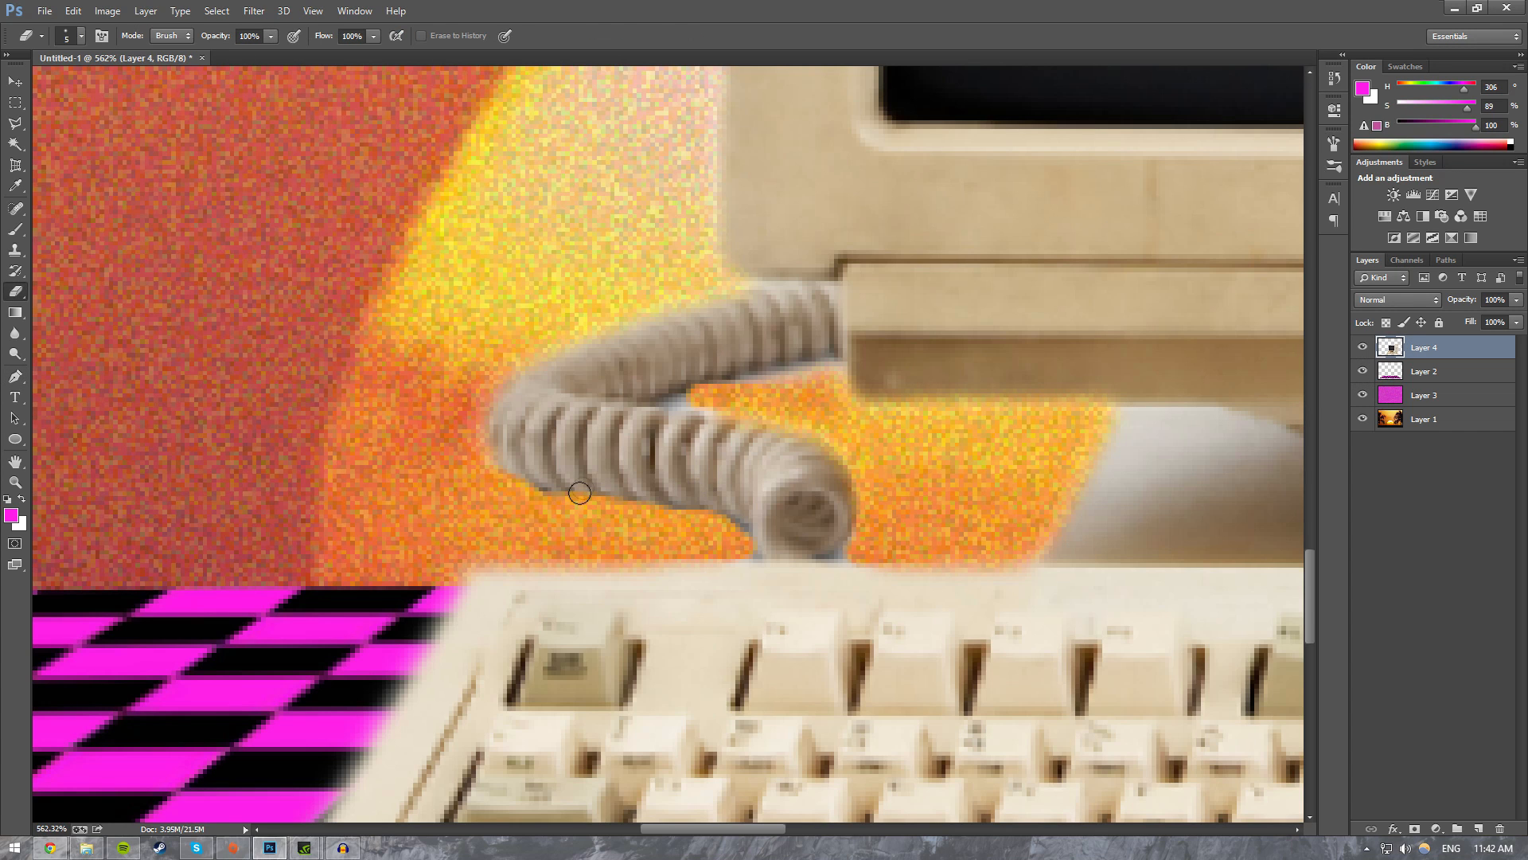
key(bracketleft)
key(bracketleft)
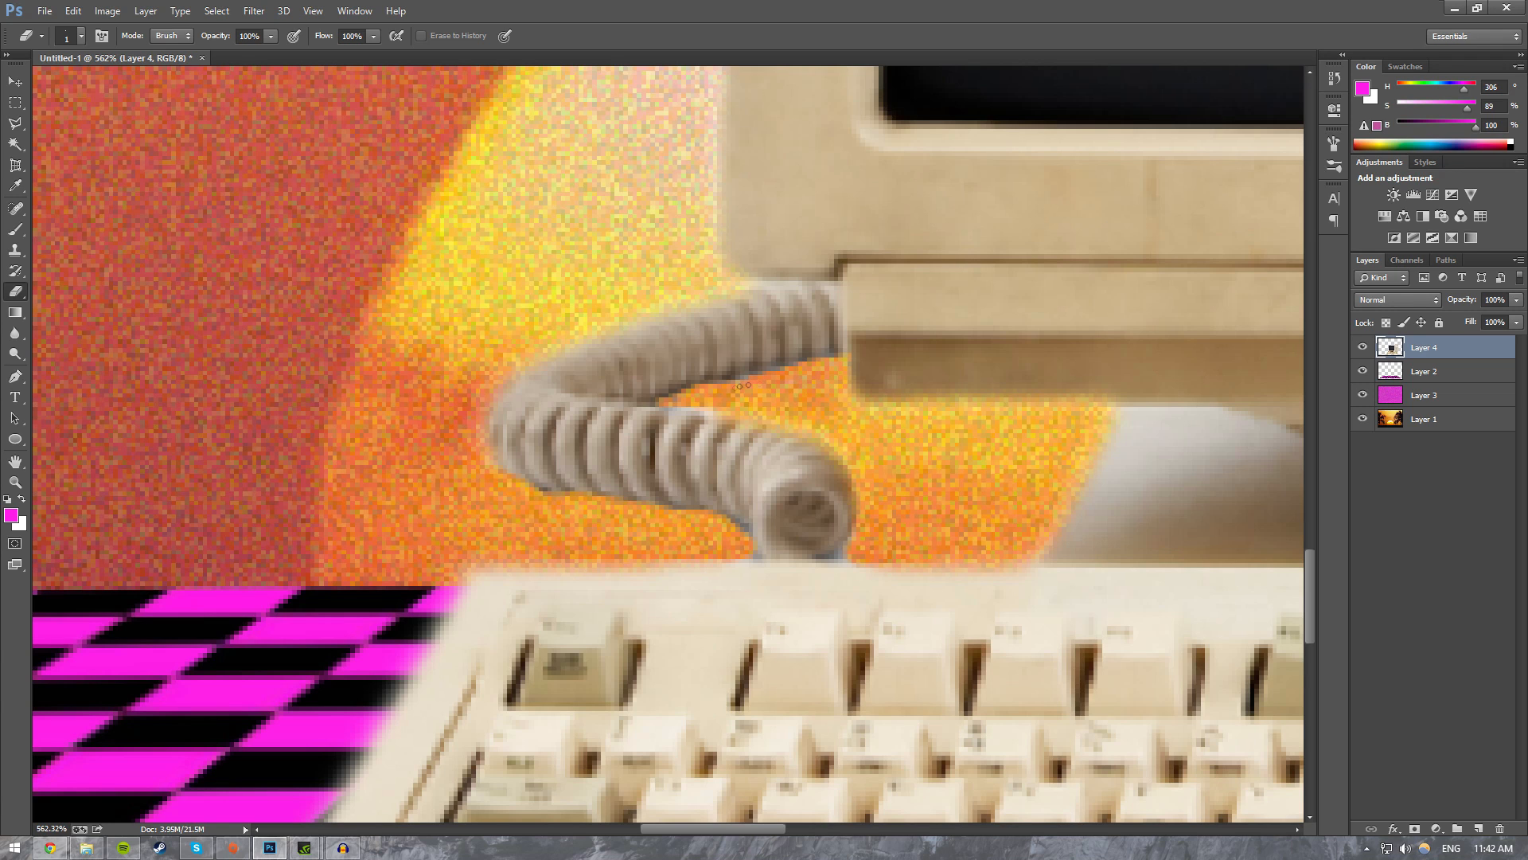
key(z)
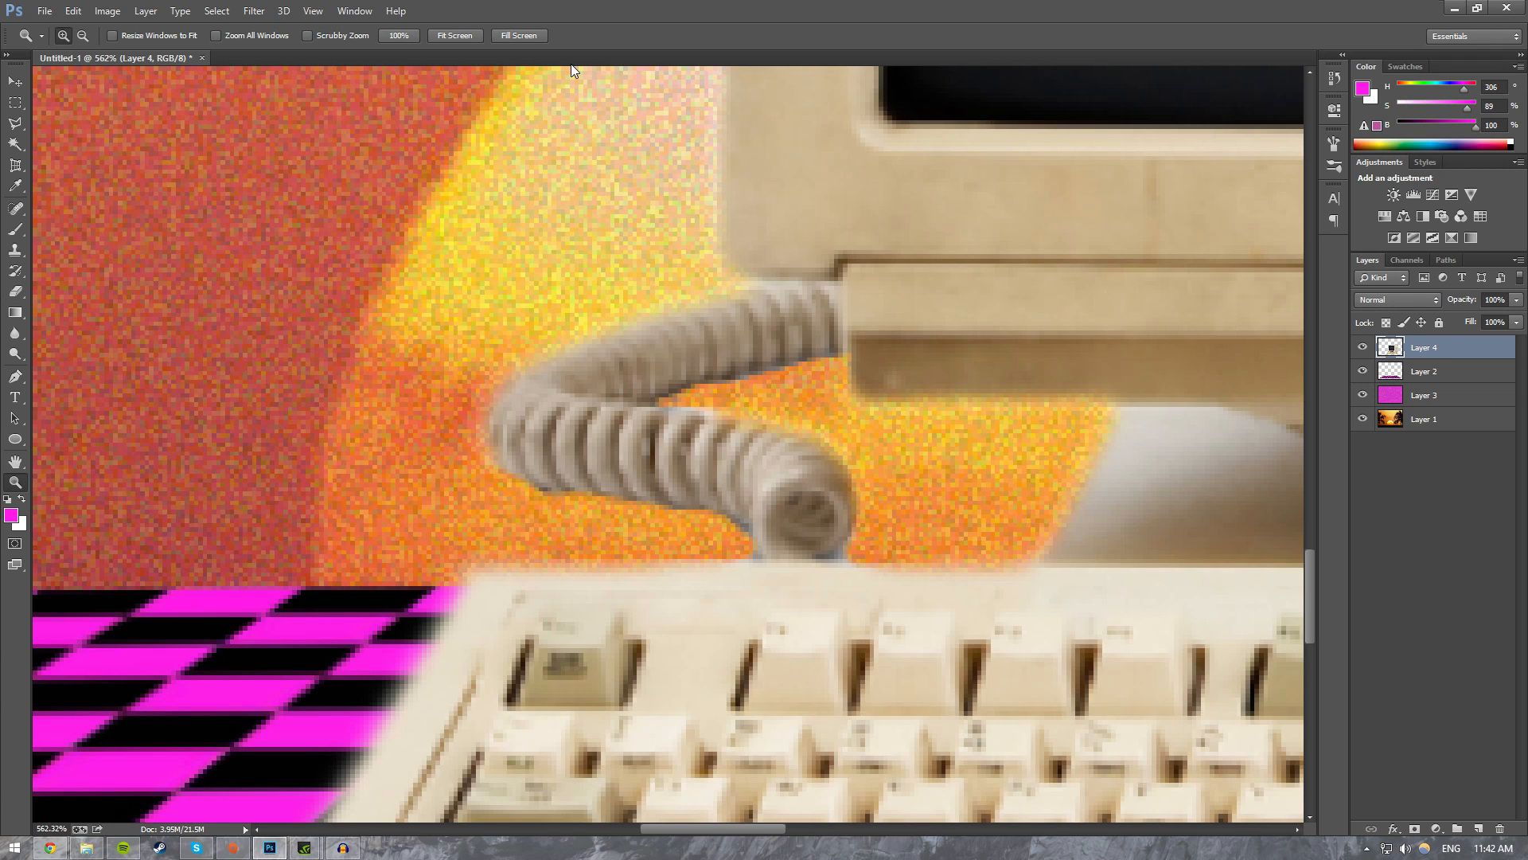
click(478, 35)
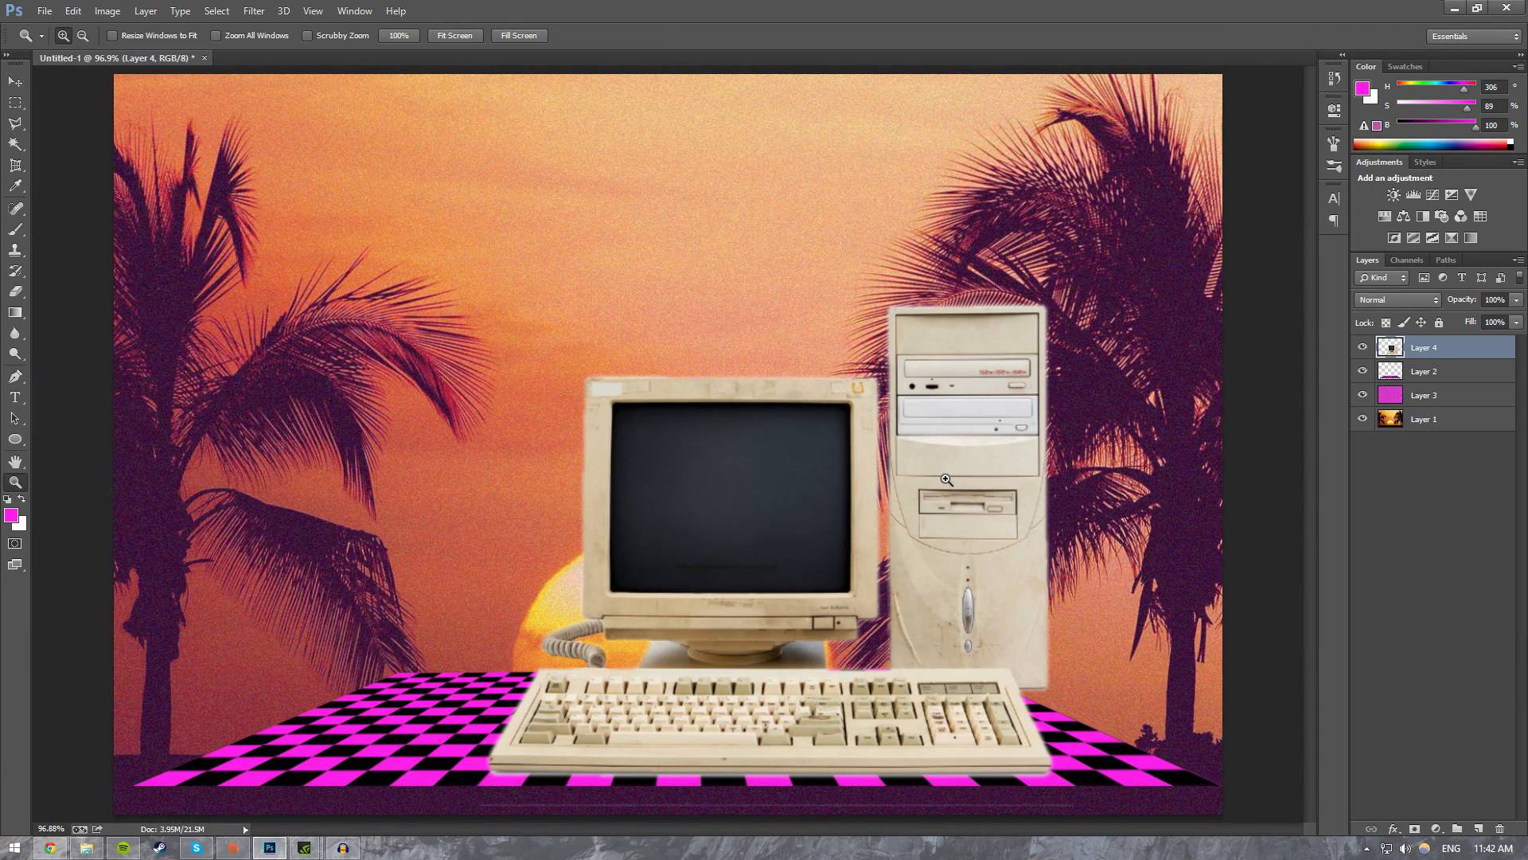
Step: Delete the old perspective floor on Layer 2 and paste the flat magenta-and-black checkerboard beneath the computer layer
click(1419, 380)
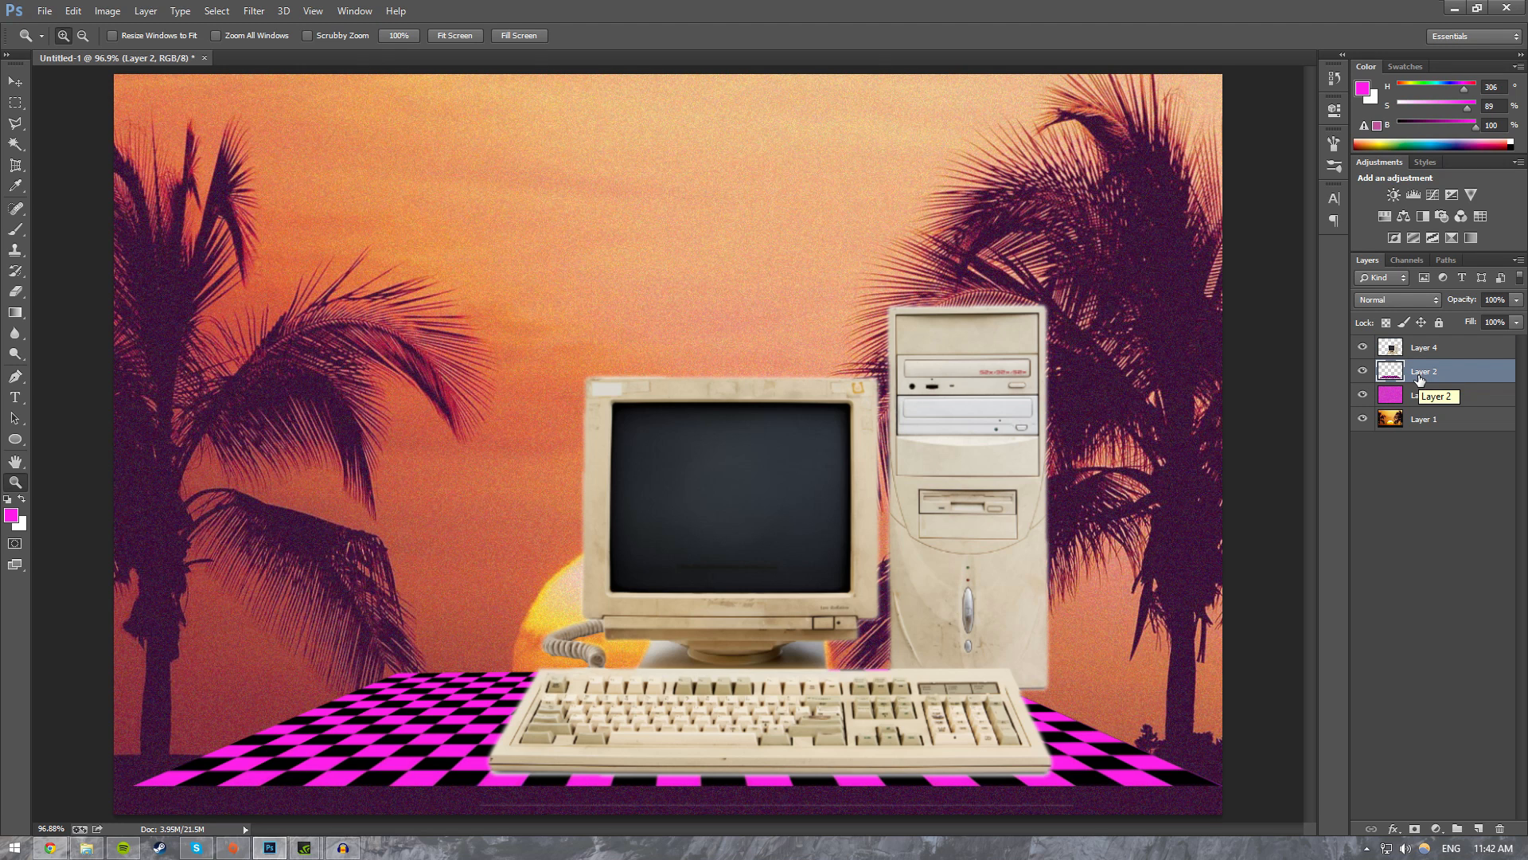
click(1498, 828)
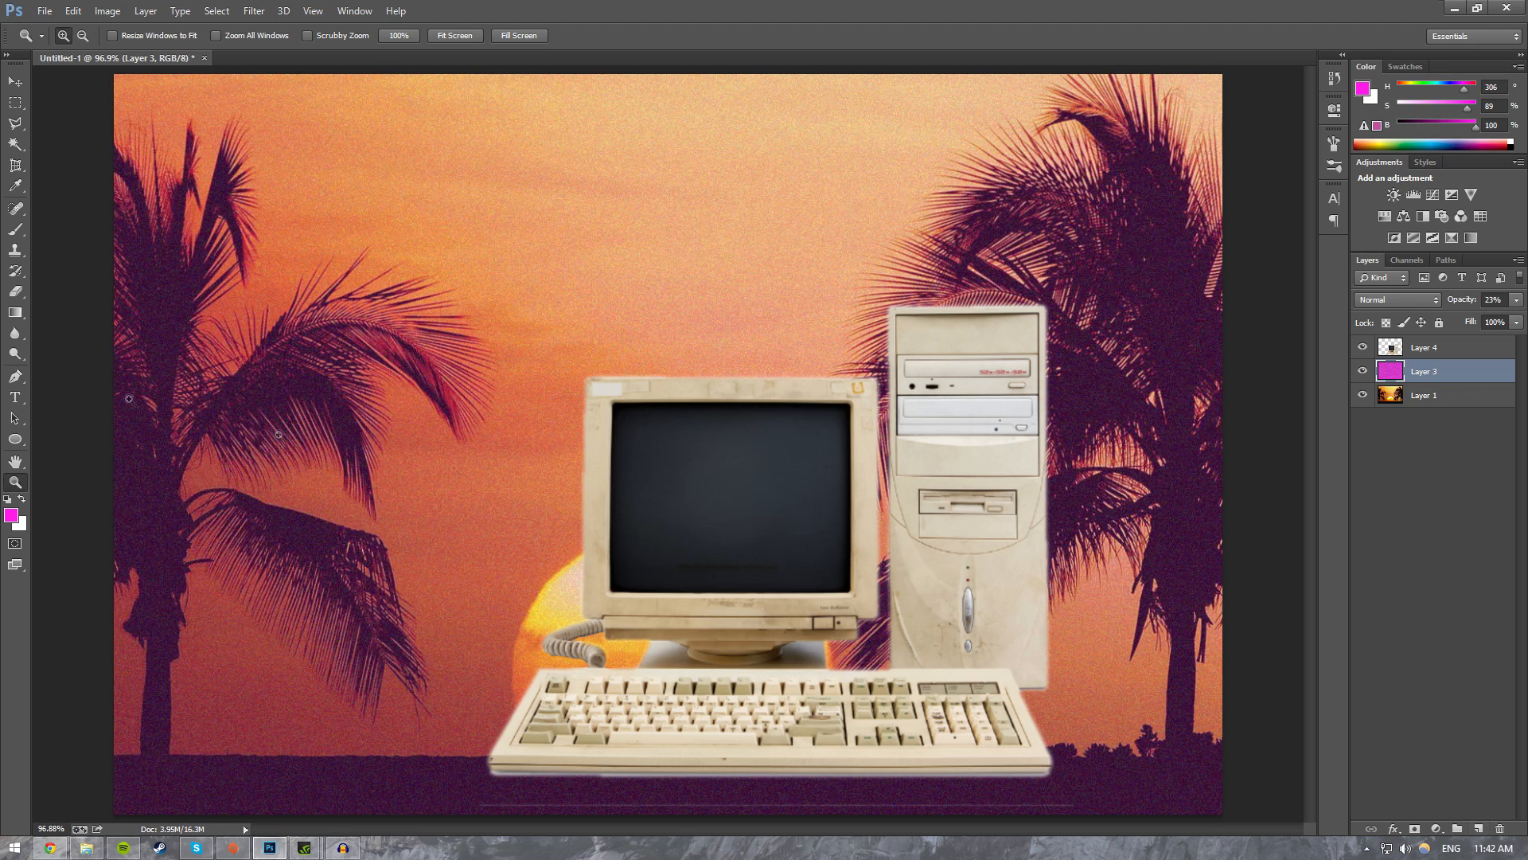
key(alt+Tab)
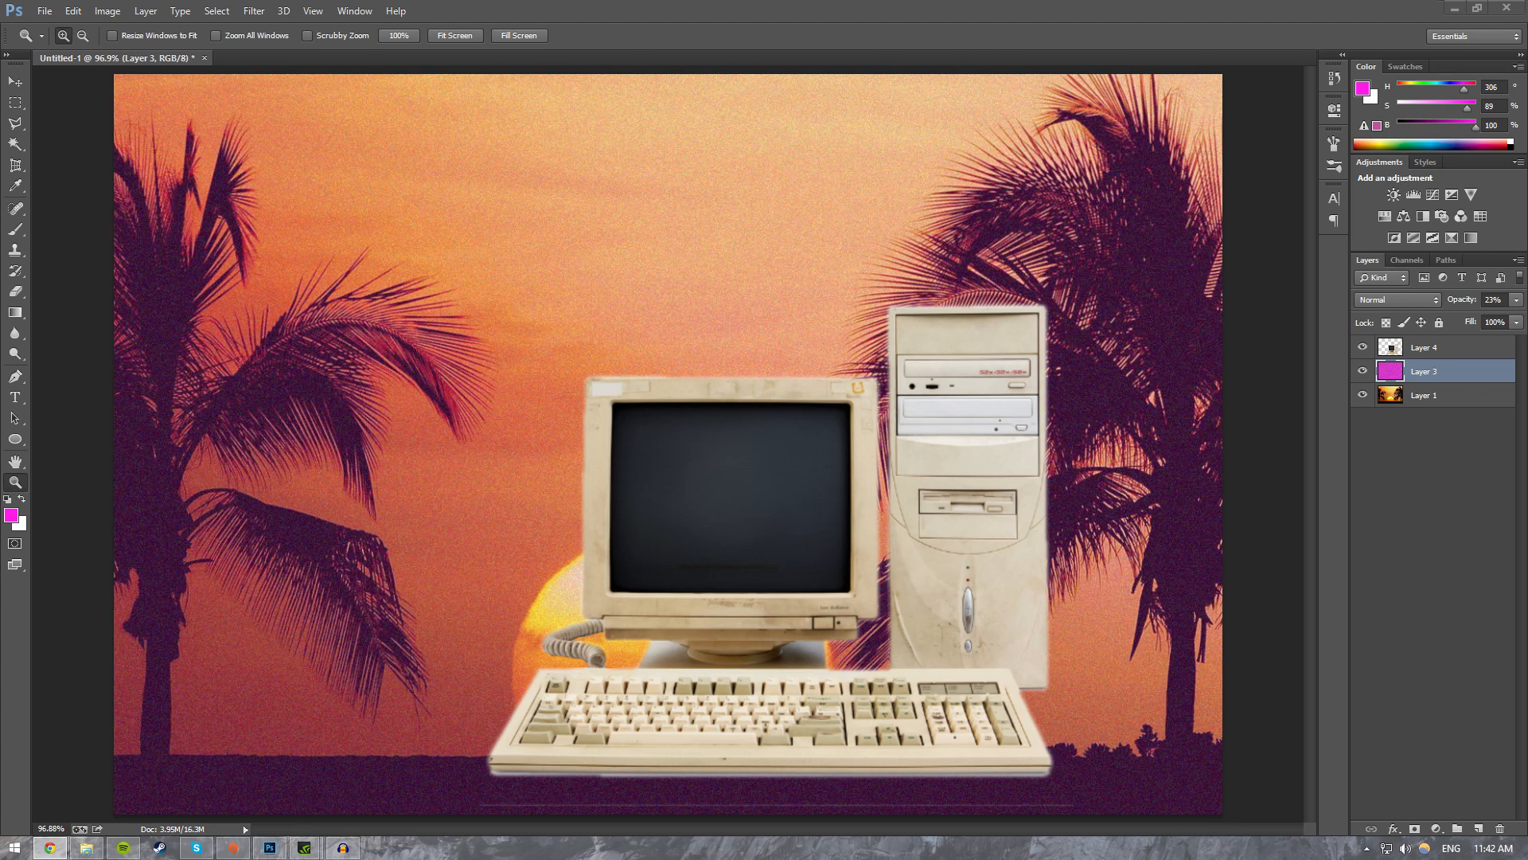
click(414, 5)
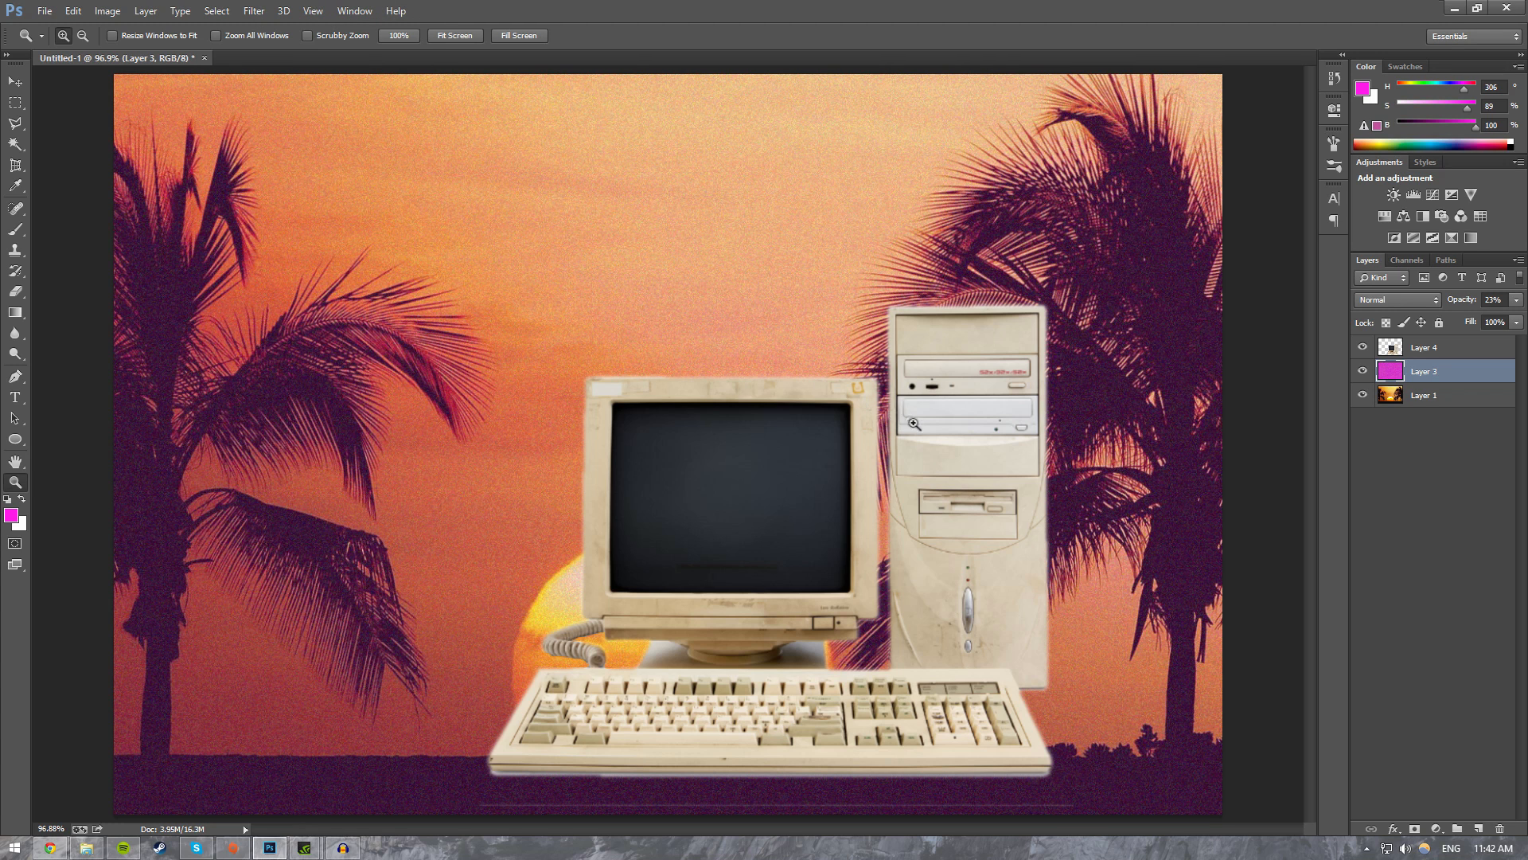
key(ctrl+v)
key(v)
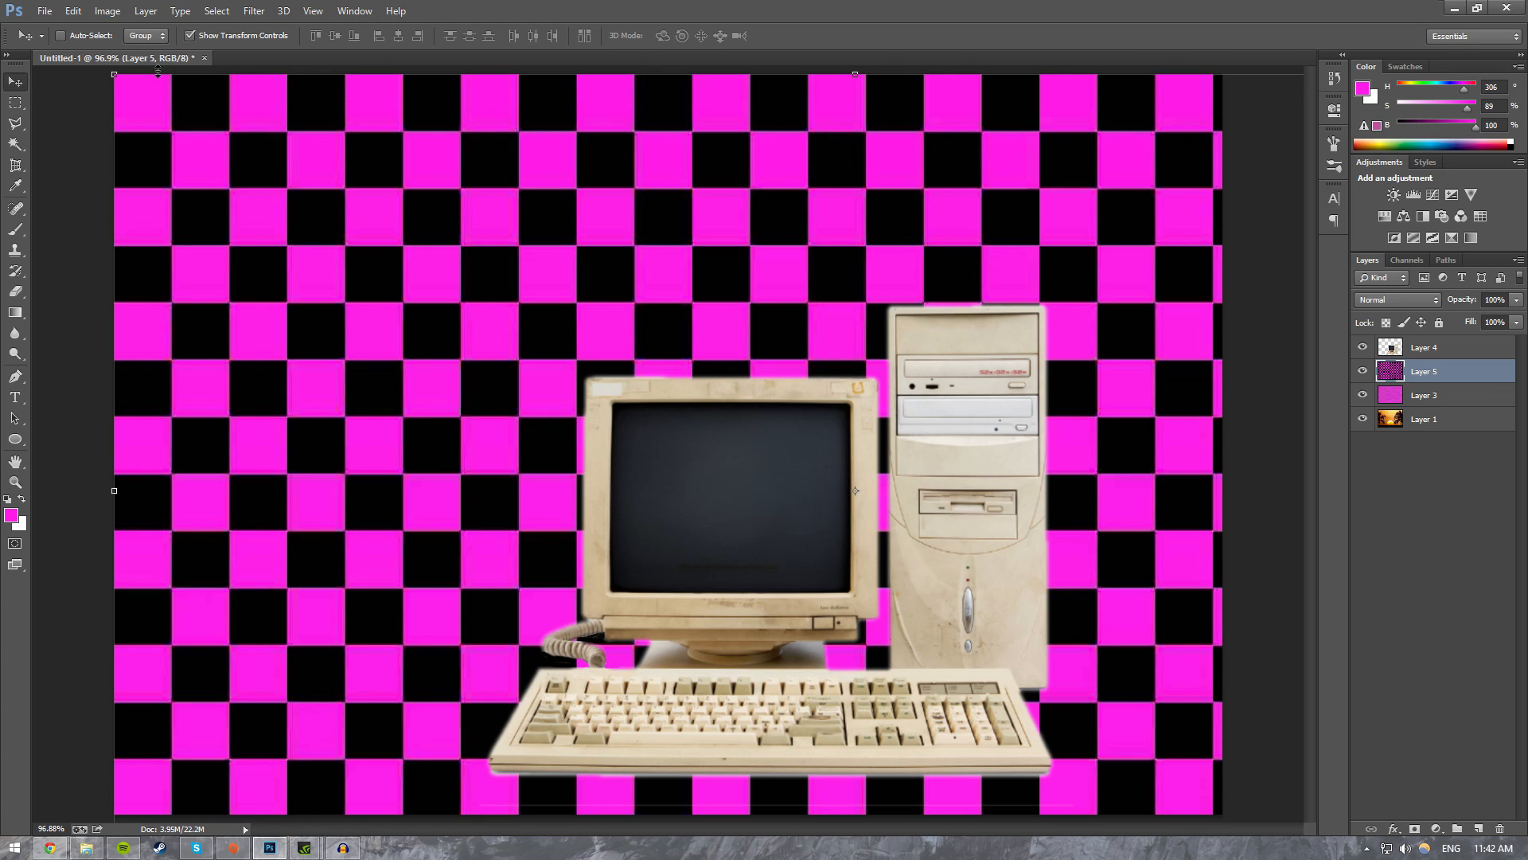
Step: Scale the checkerboard to about 75% so it spans the canvas width and sits on its bottom edge
drag(115, 72, 576, 333)
drag(1104, 487, 686, 373)
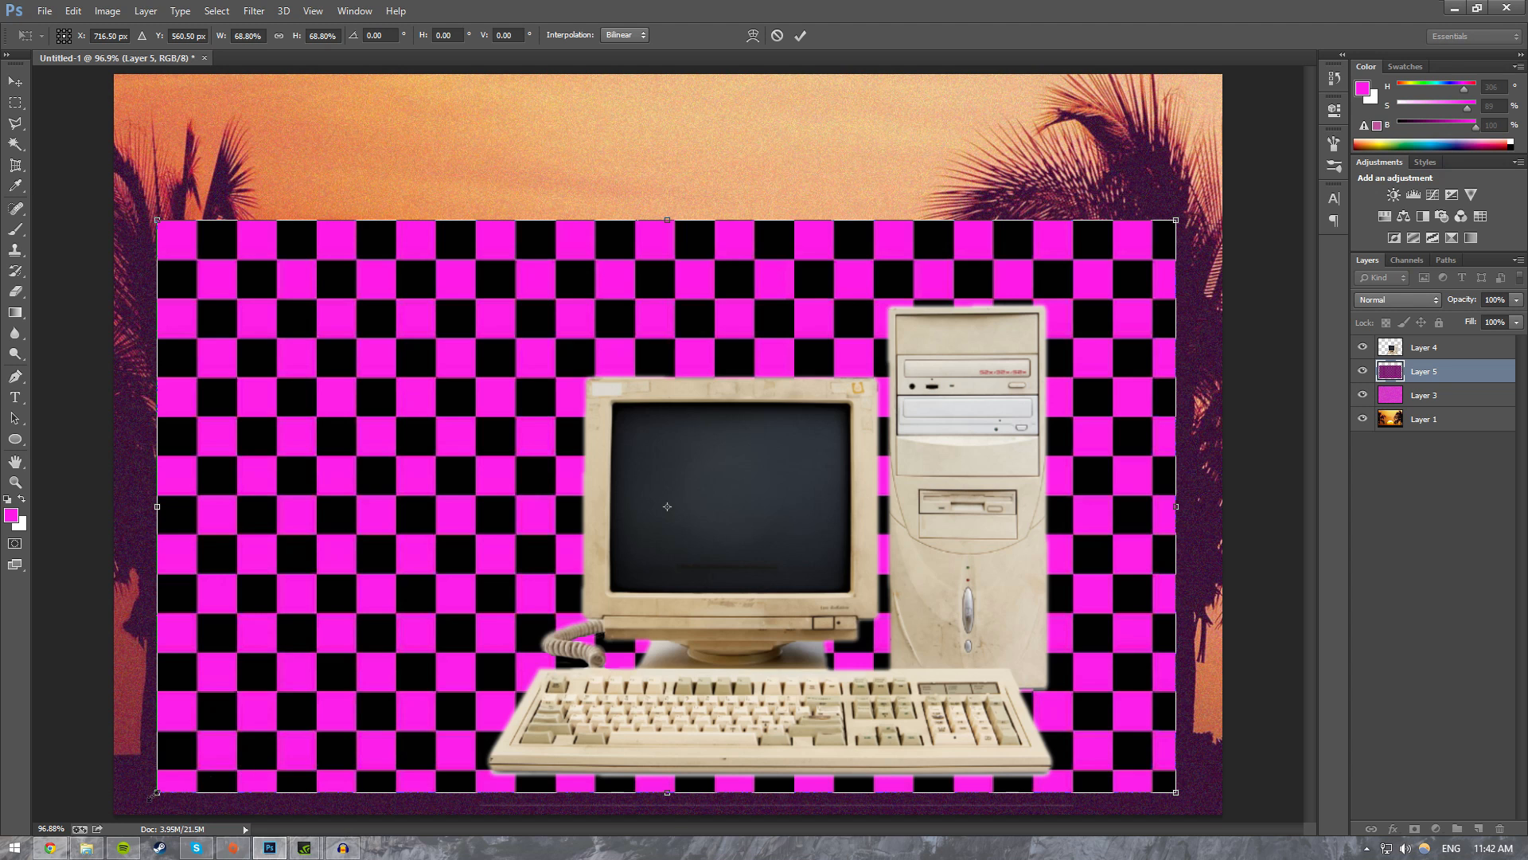
drag(236, 637, 192, 659)
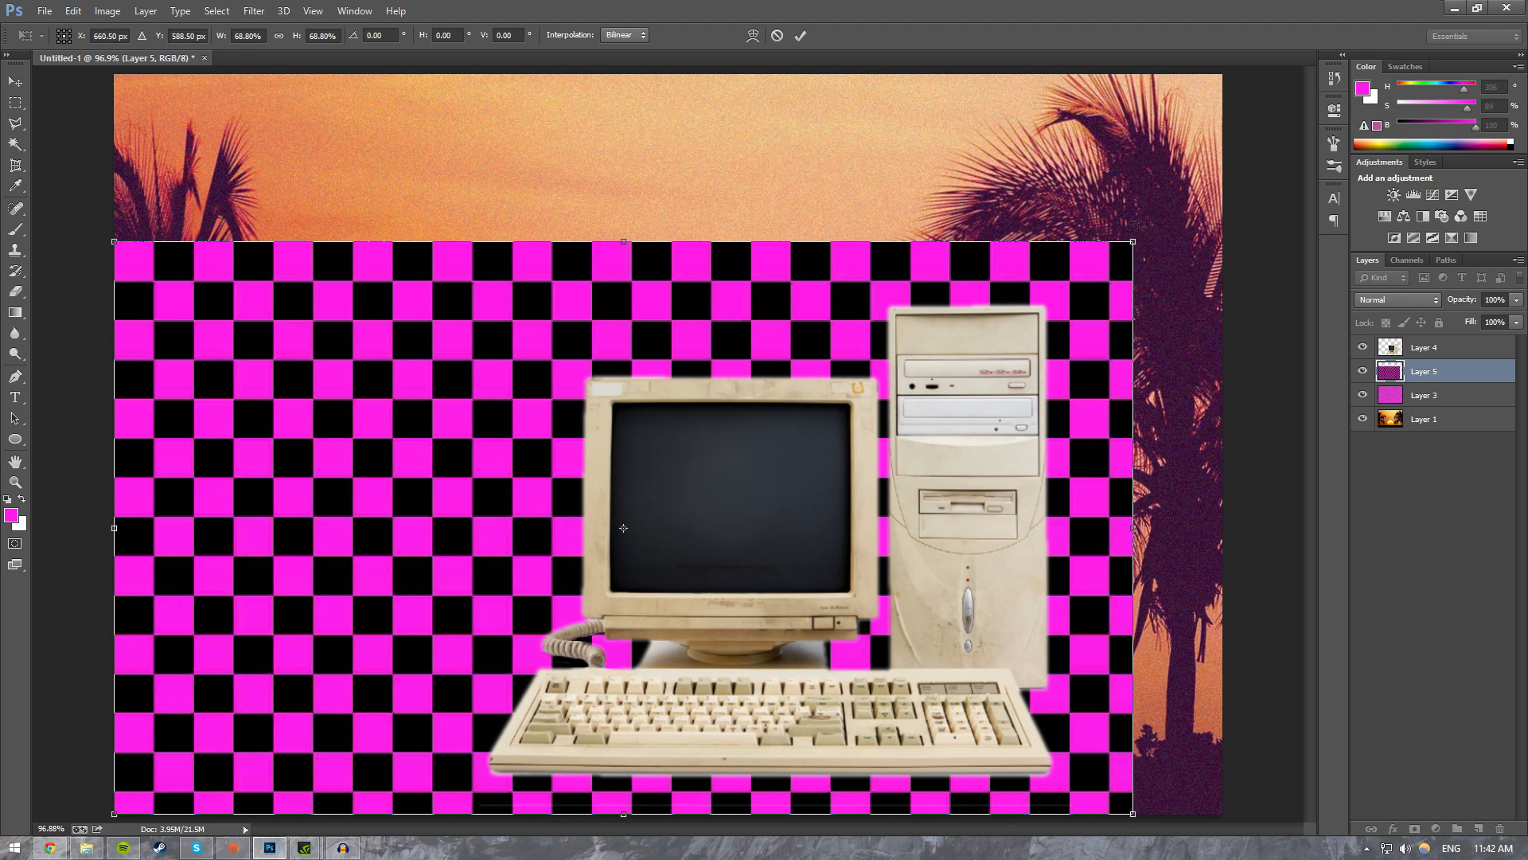
drag(1134, 241, 1223, 190)
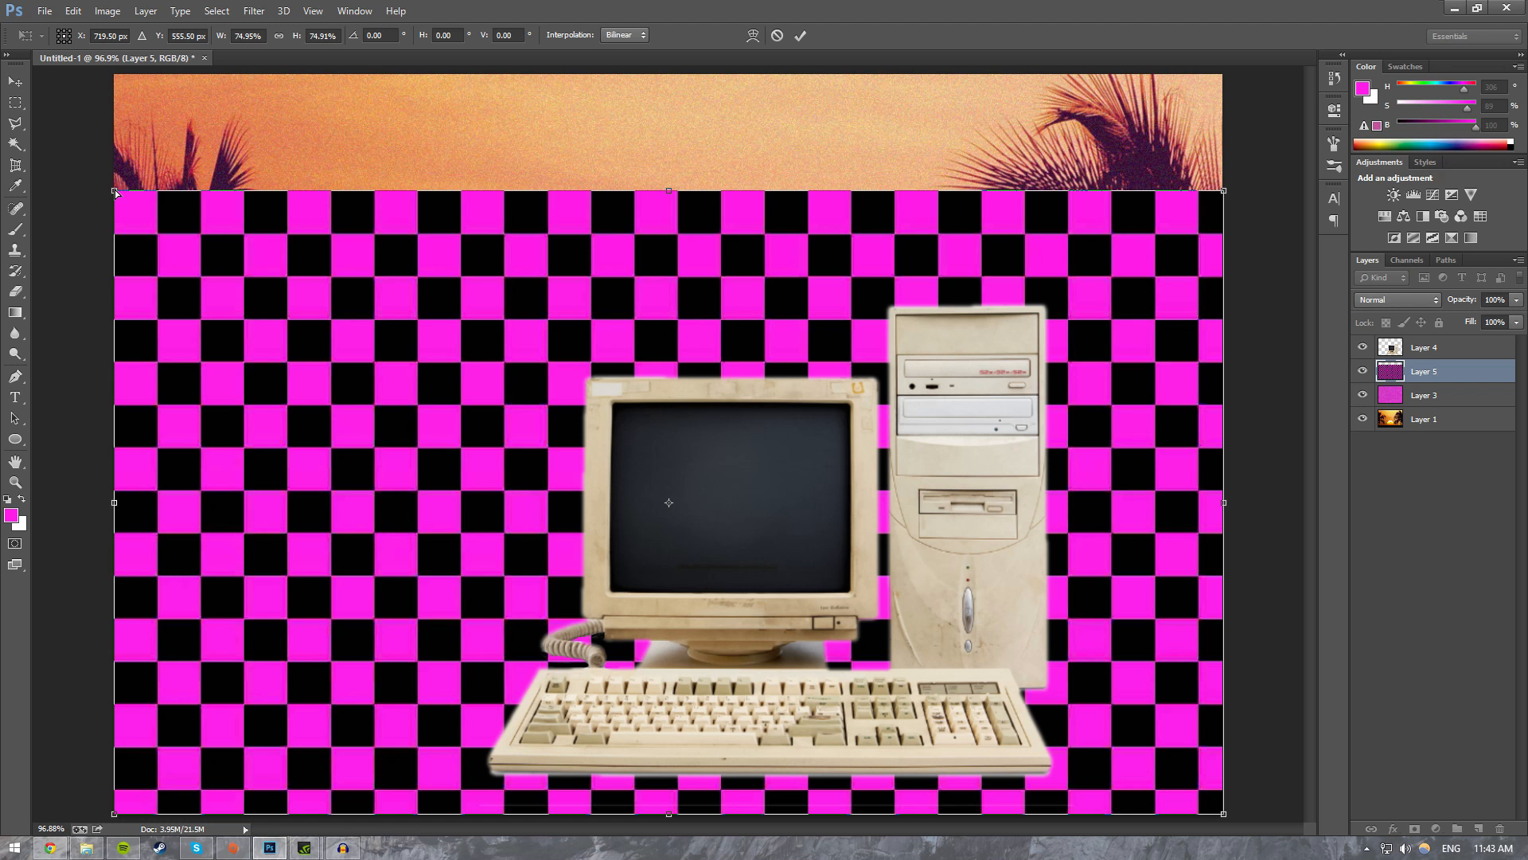
Step: Distort the checkerboard's upper corners inward and down into a perspective floor reaching just below the monitor screen, and apply the transform
drag(114, 189, 189, 276)
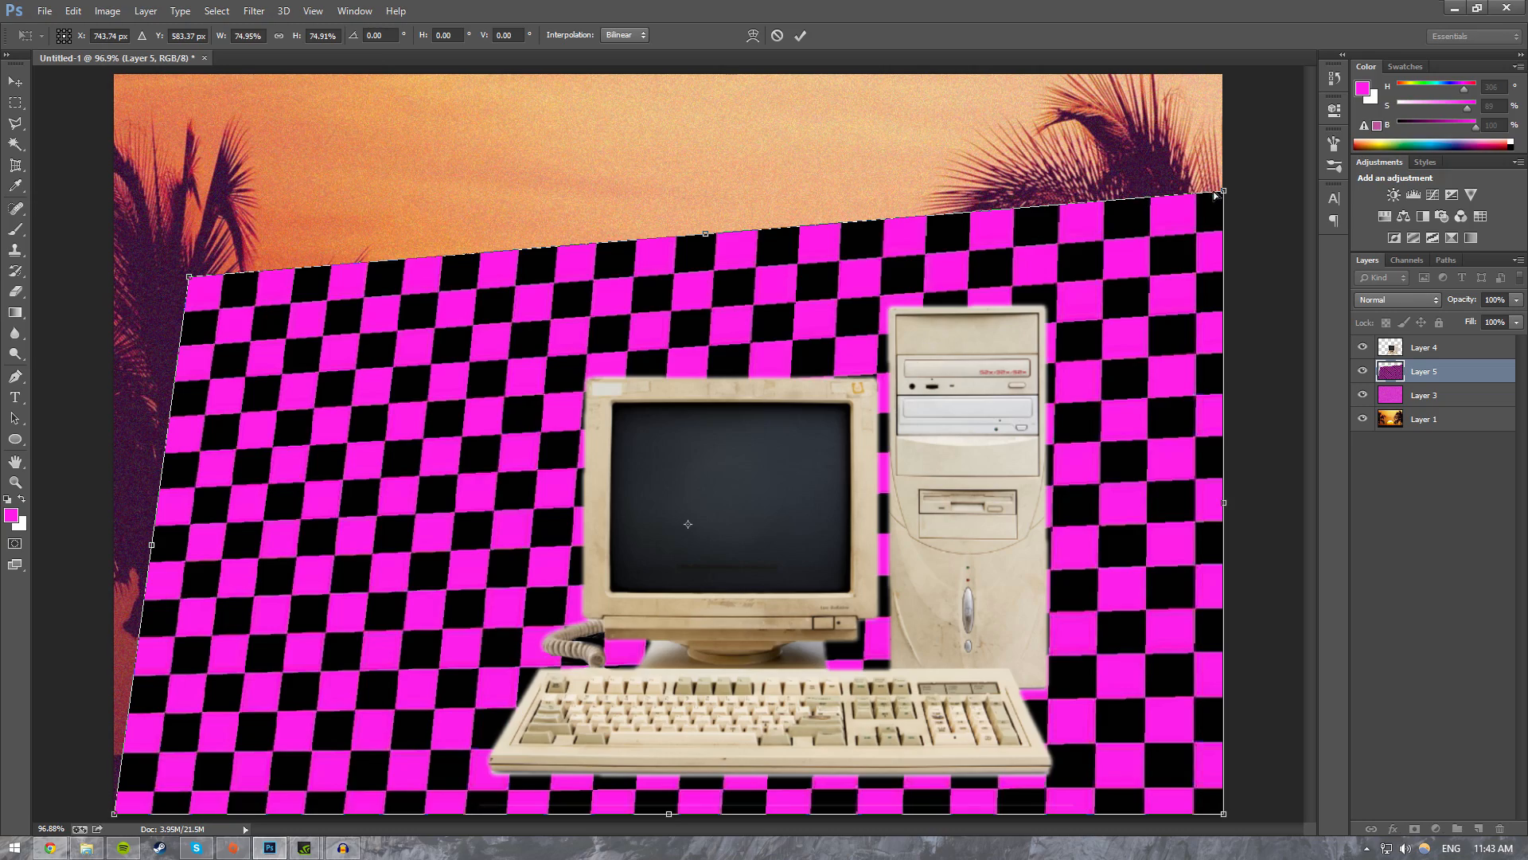
drag(1216, 195, 1026, 440)
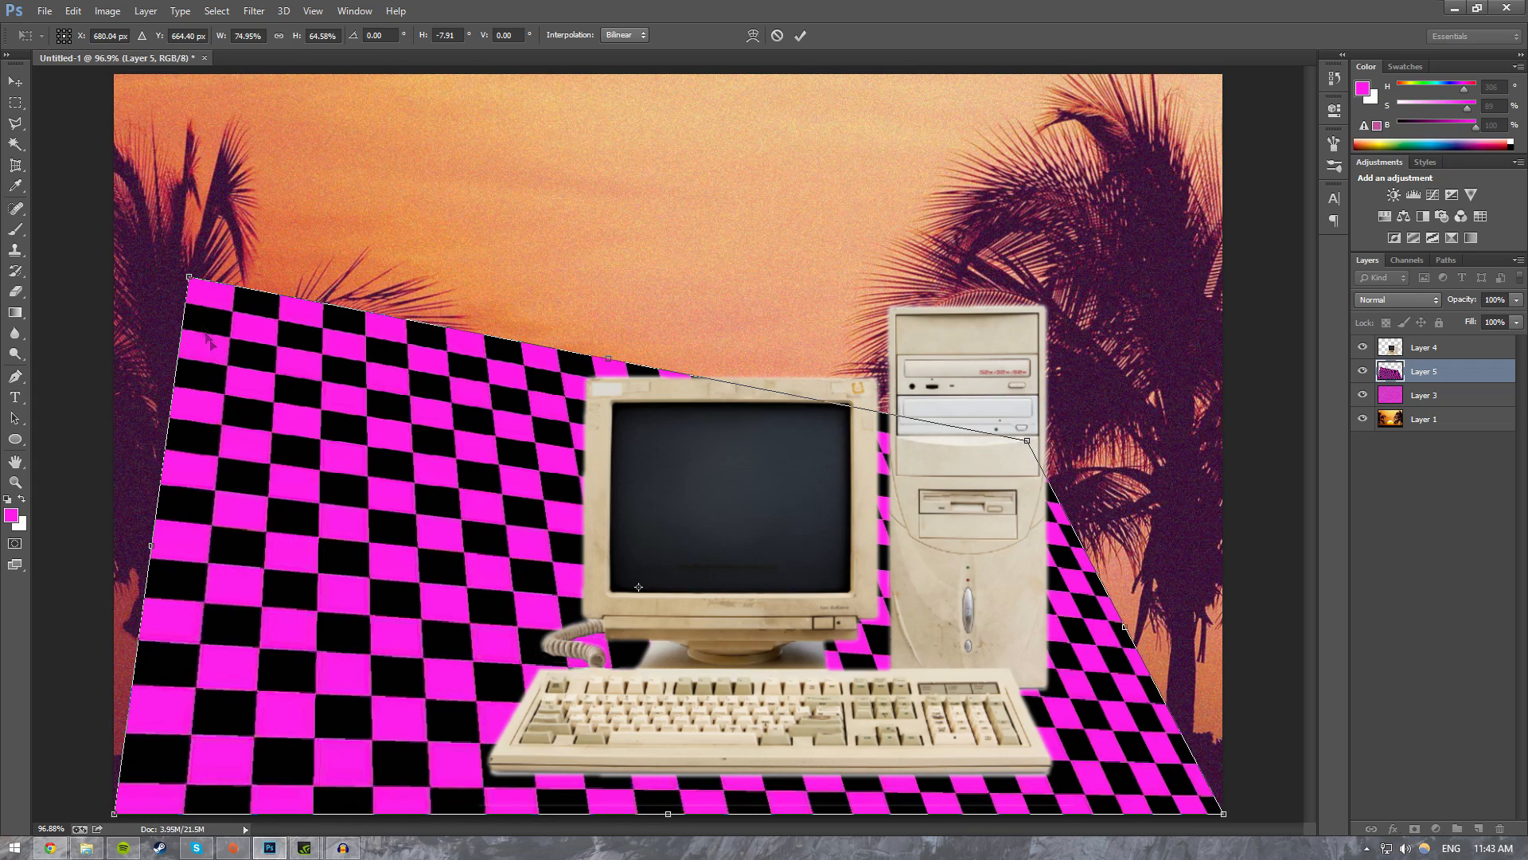
drag(190, 280, 339, 629)
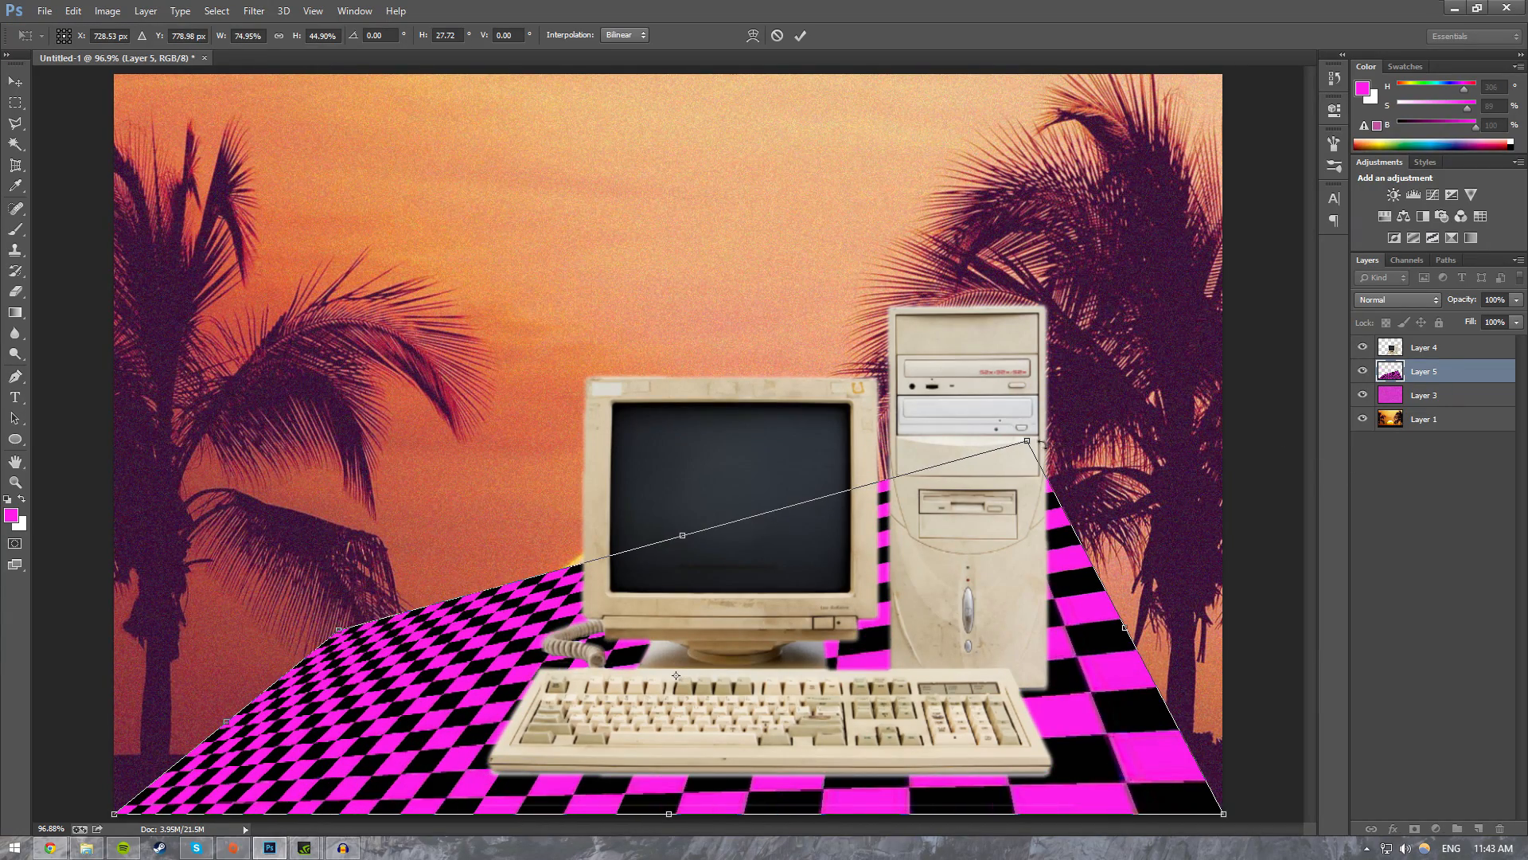
drag(1026, 443, 1085, 629)
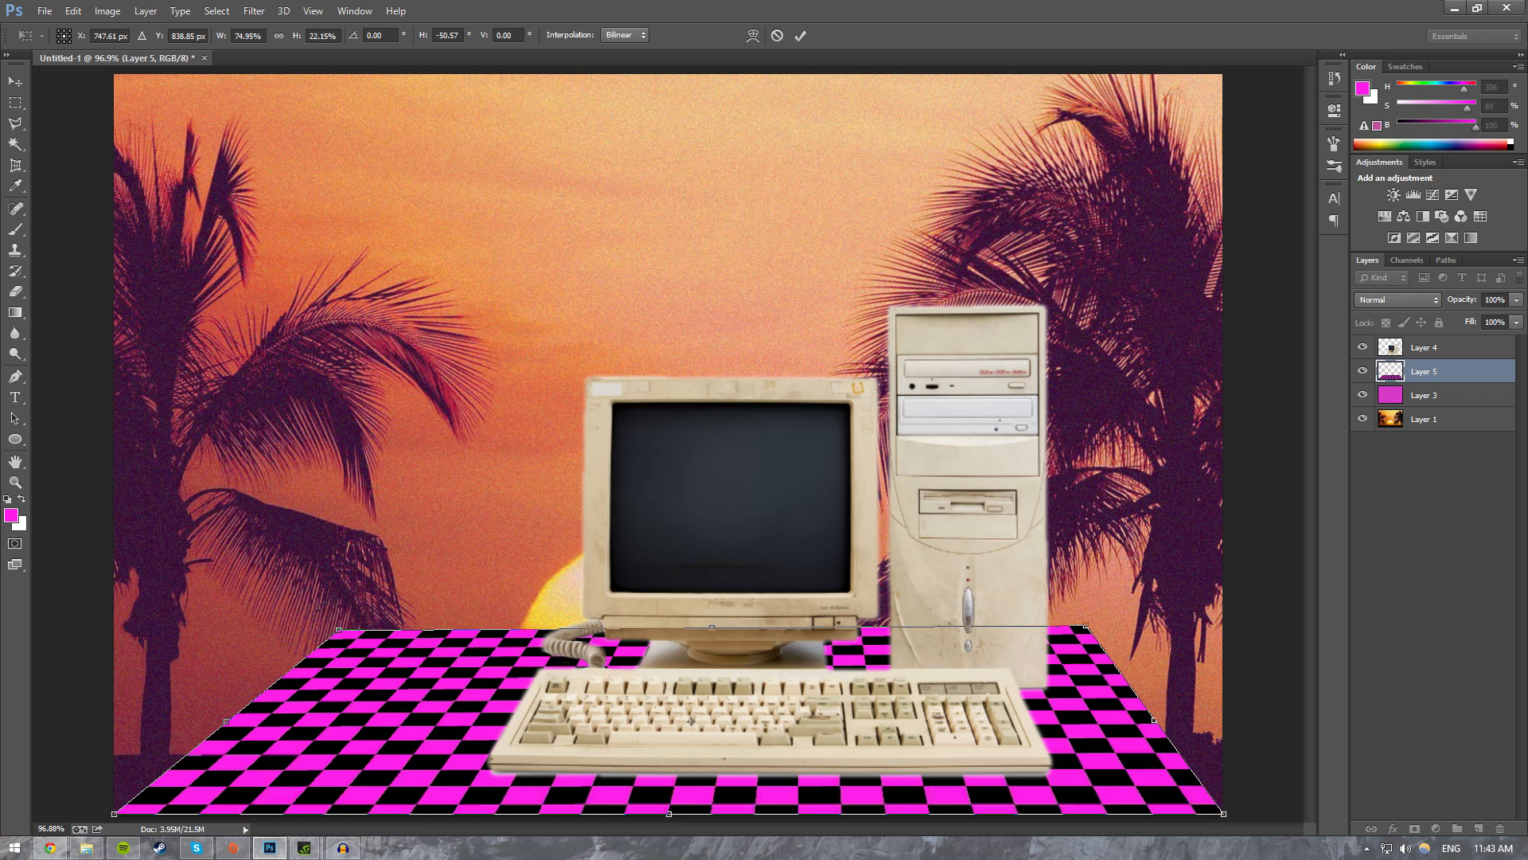
drag(340, 635, 310, 637)
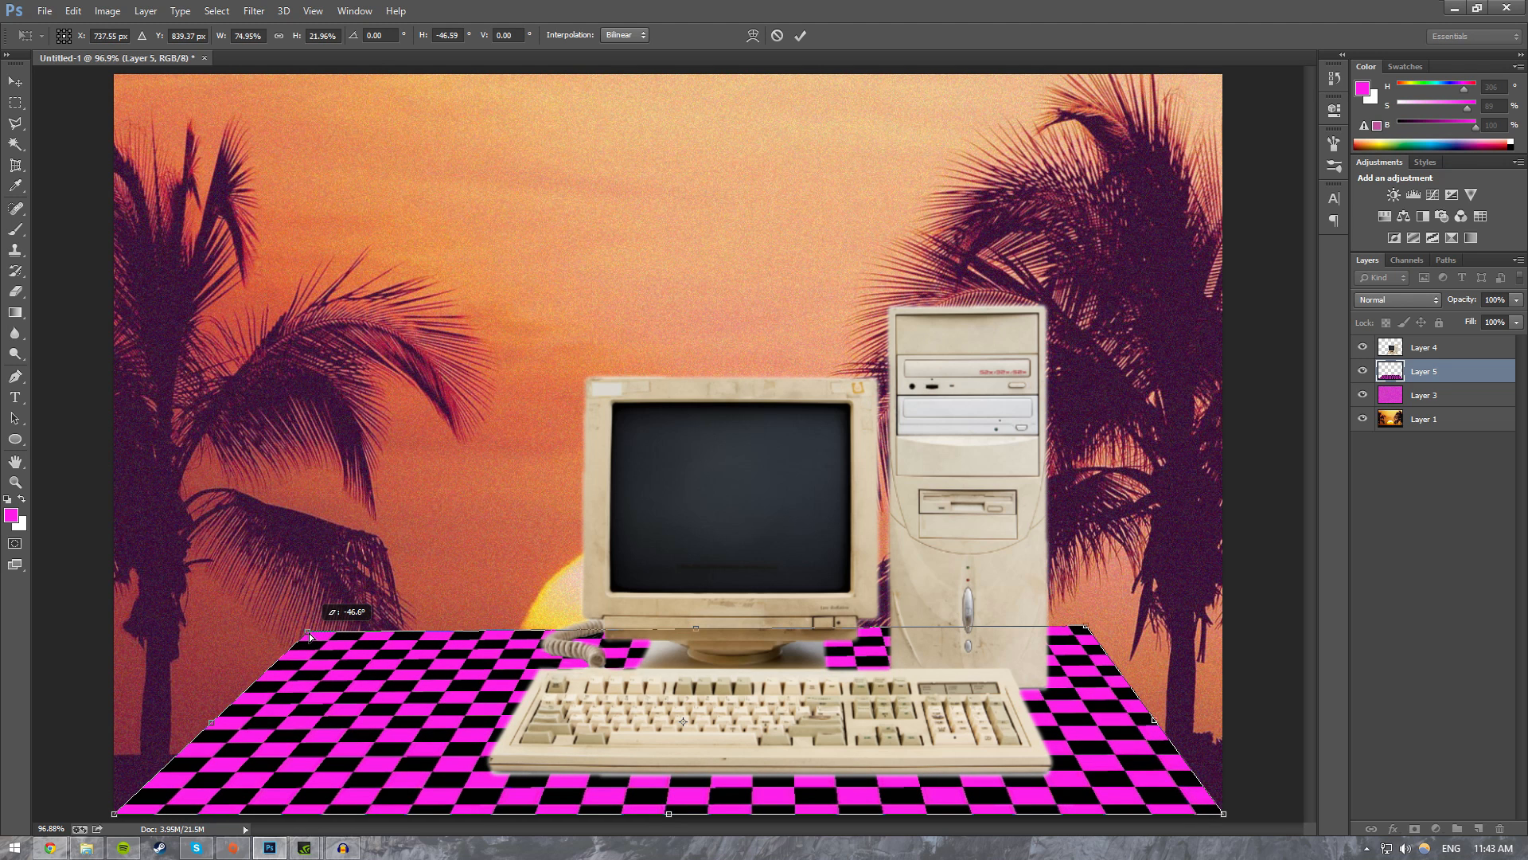
drag(311, 637, 315, 622)
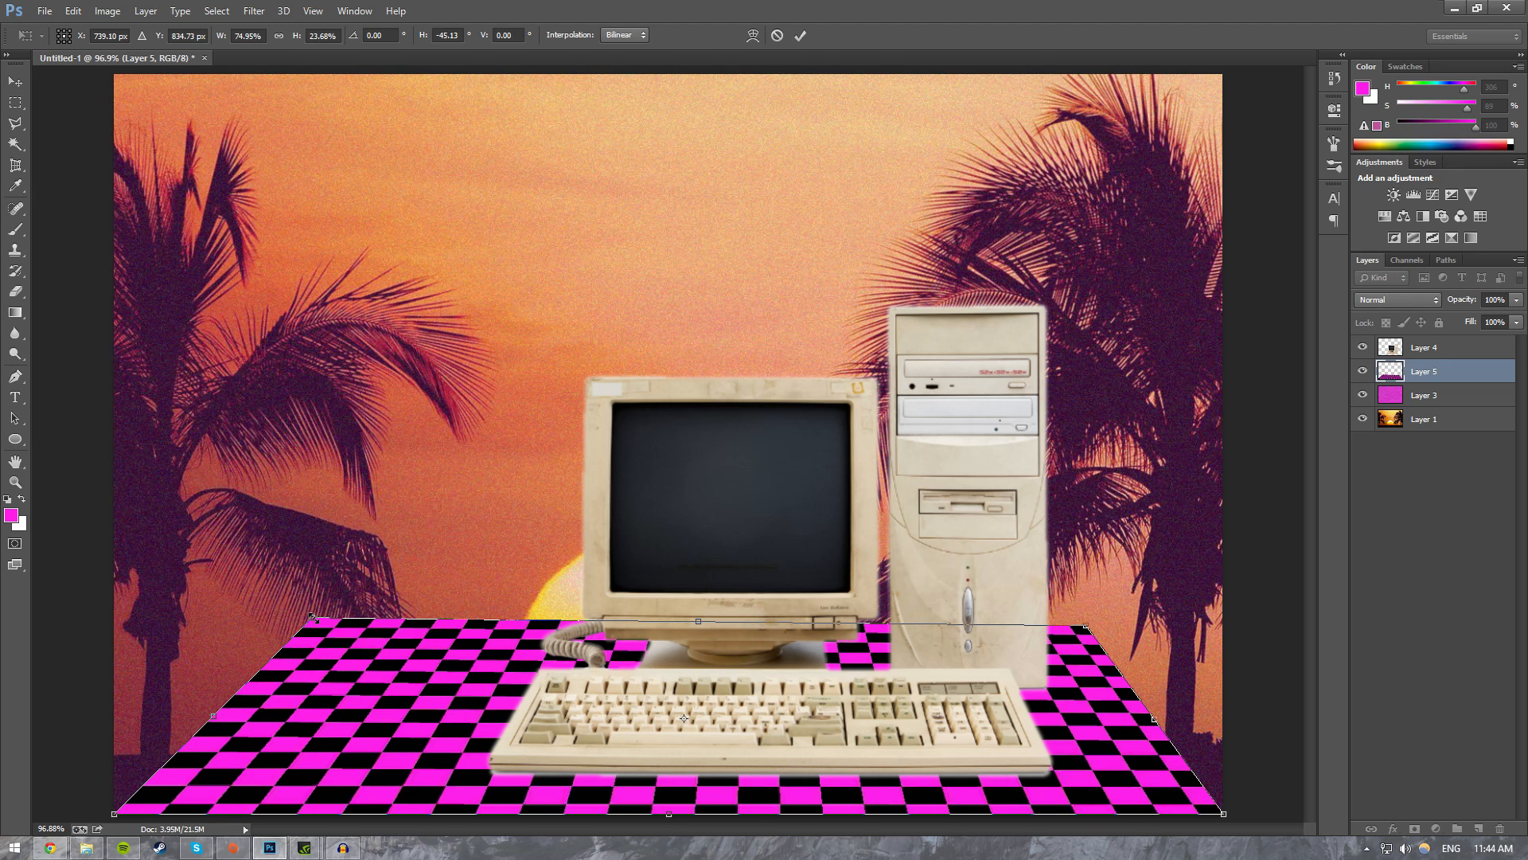
click(801, 37)
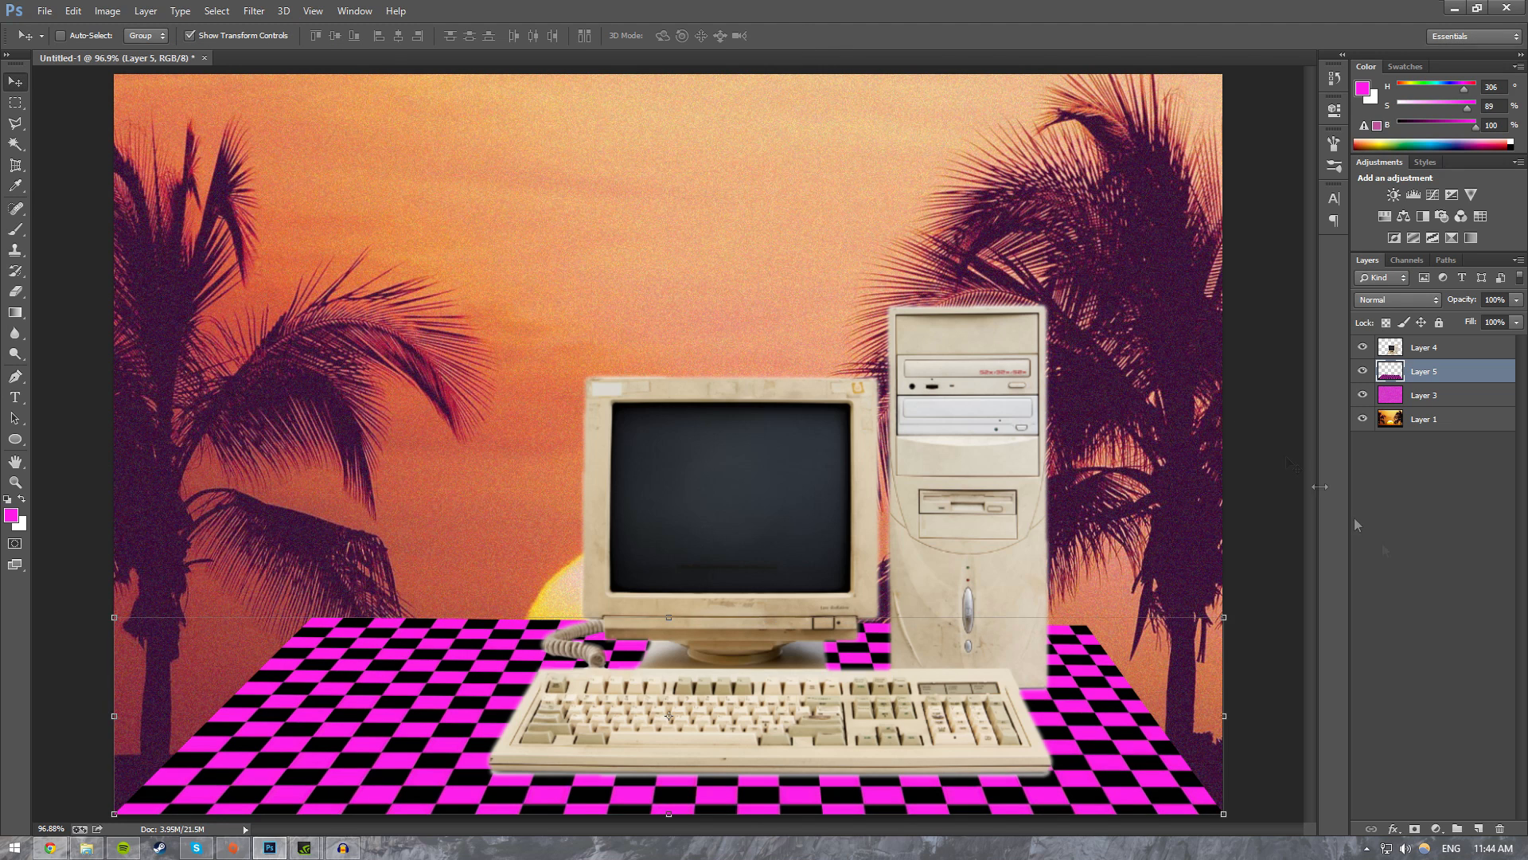
click(1442, 605)
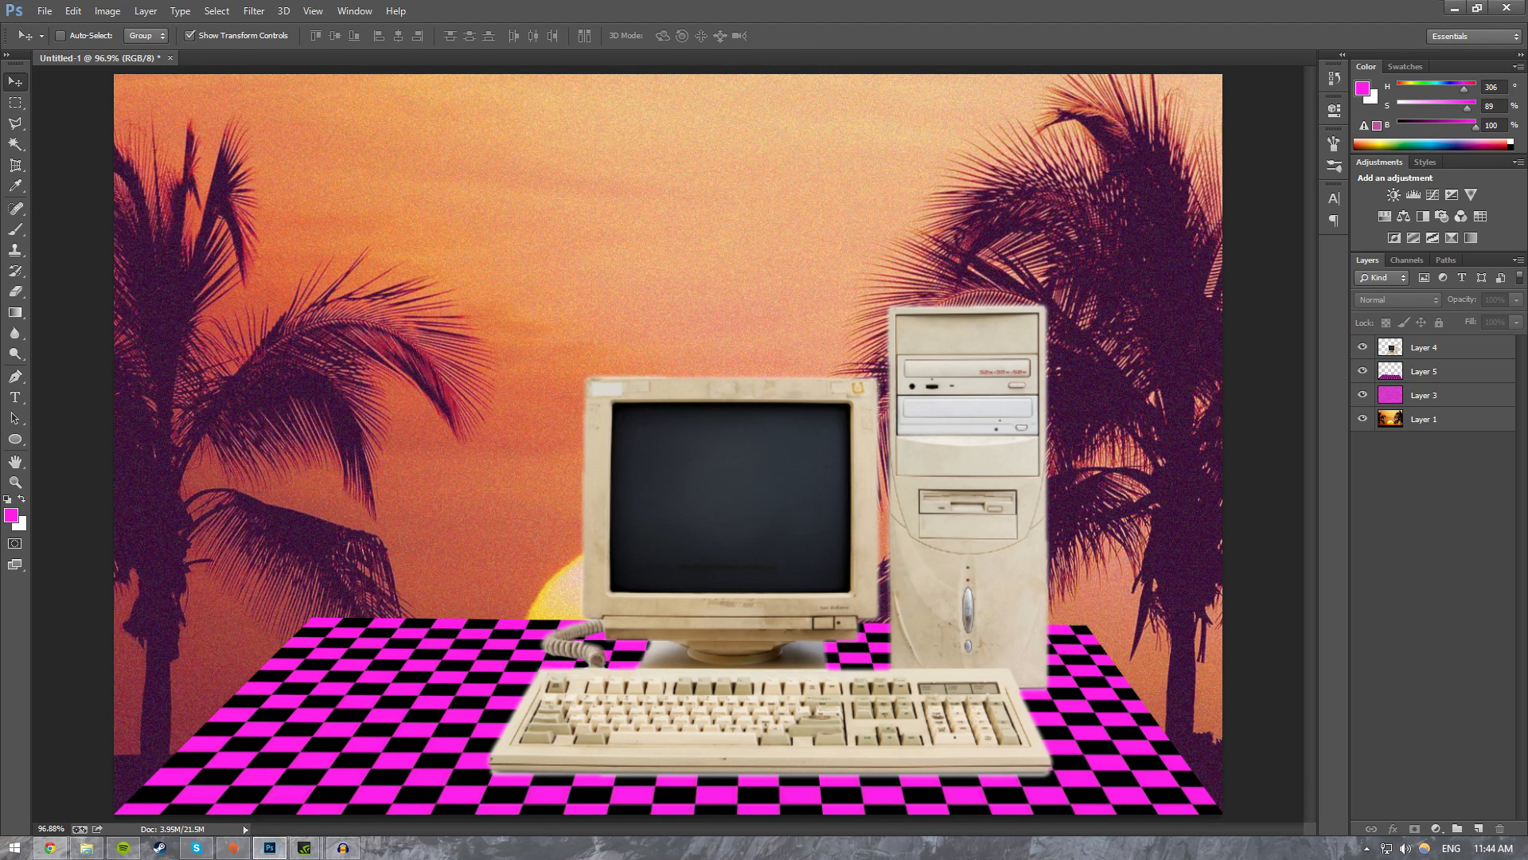
key(alt+Tab)
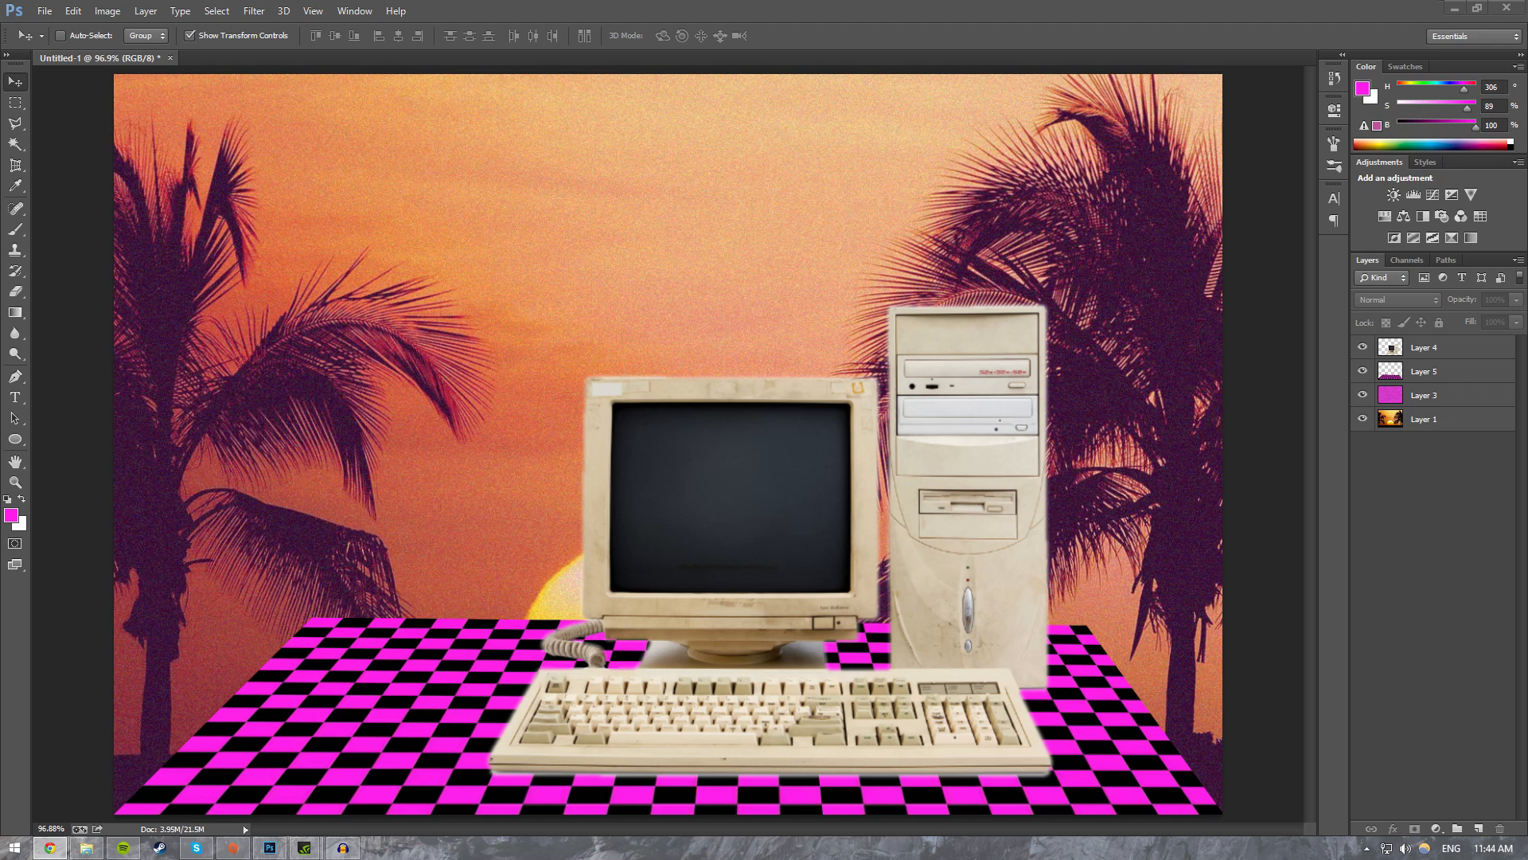
key(alt+Tab)
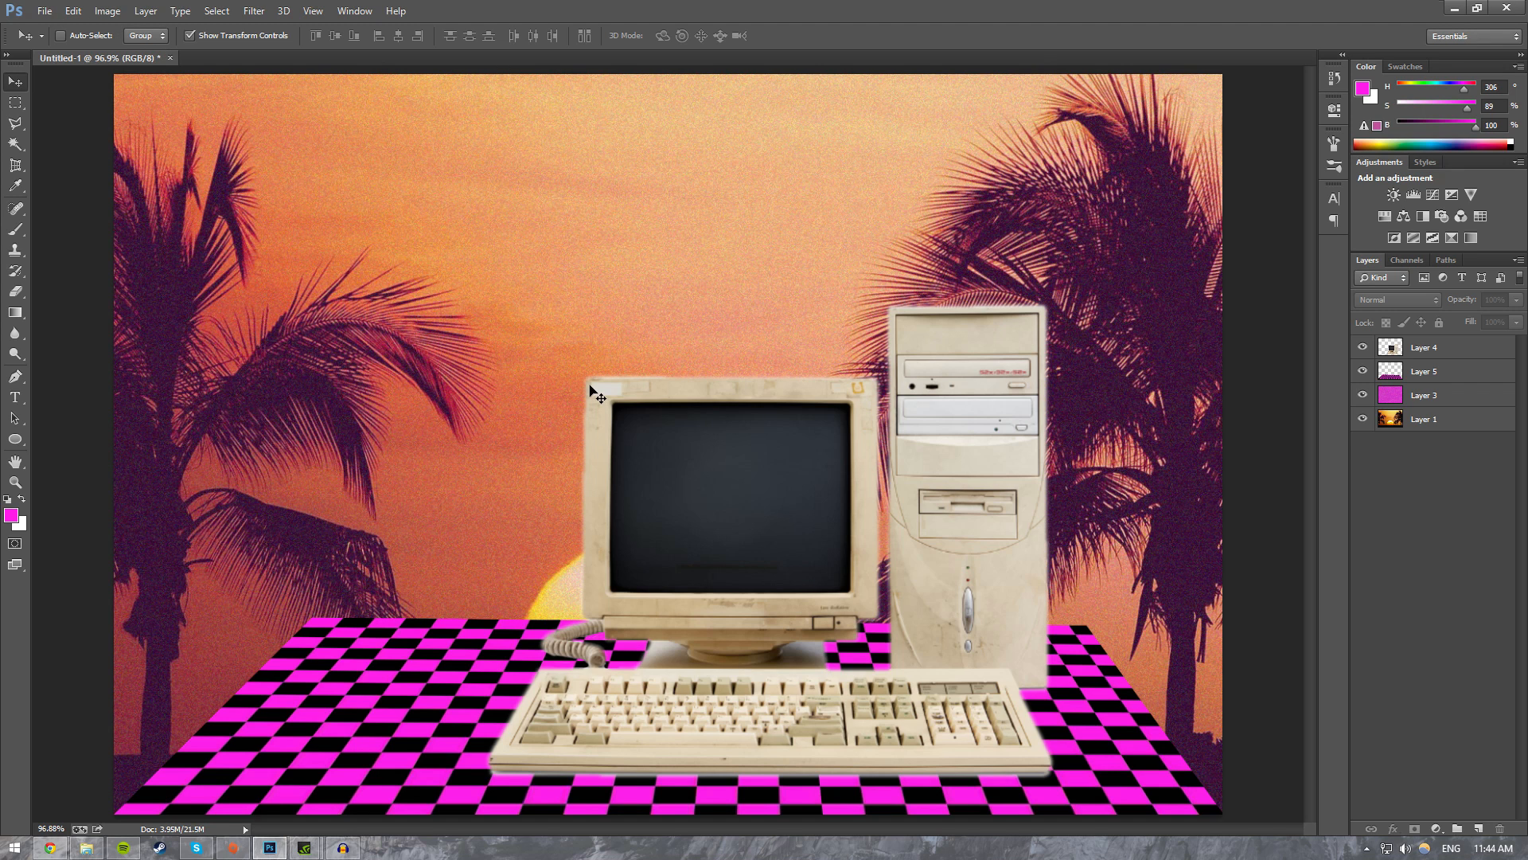
Step: Paste the marble bust image beside the monitor, scale it to about 87%, and apply the transform
key(ctrl+v)
drag(704, 318, 356, 366)
key(ctrl+t)
drag(530, 195, 459, 261)
drag(394, 500, 486, 473)
click(800, 35)
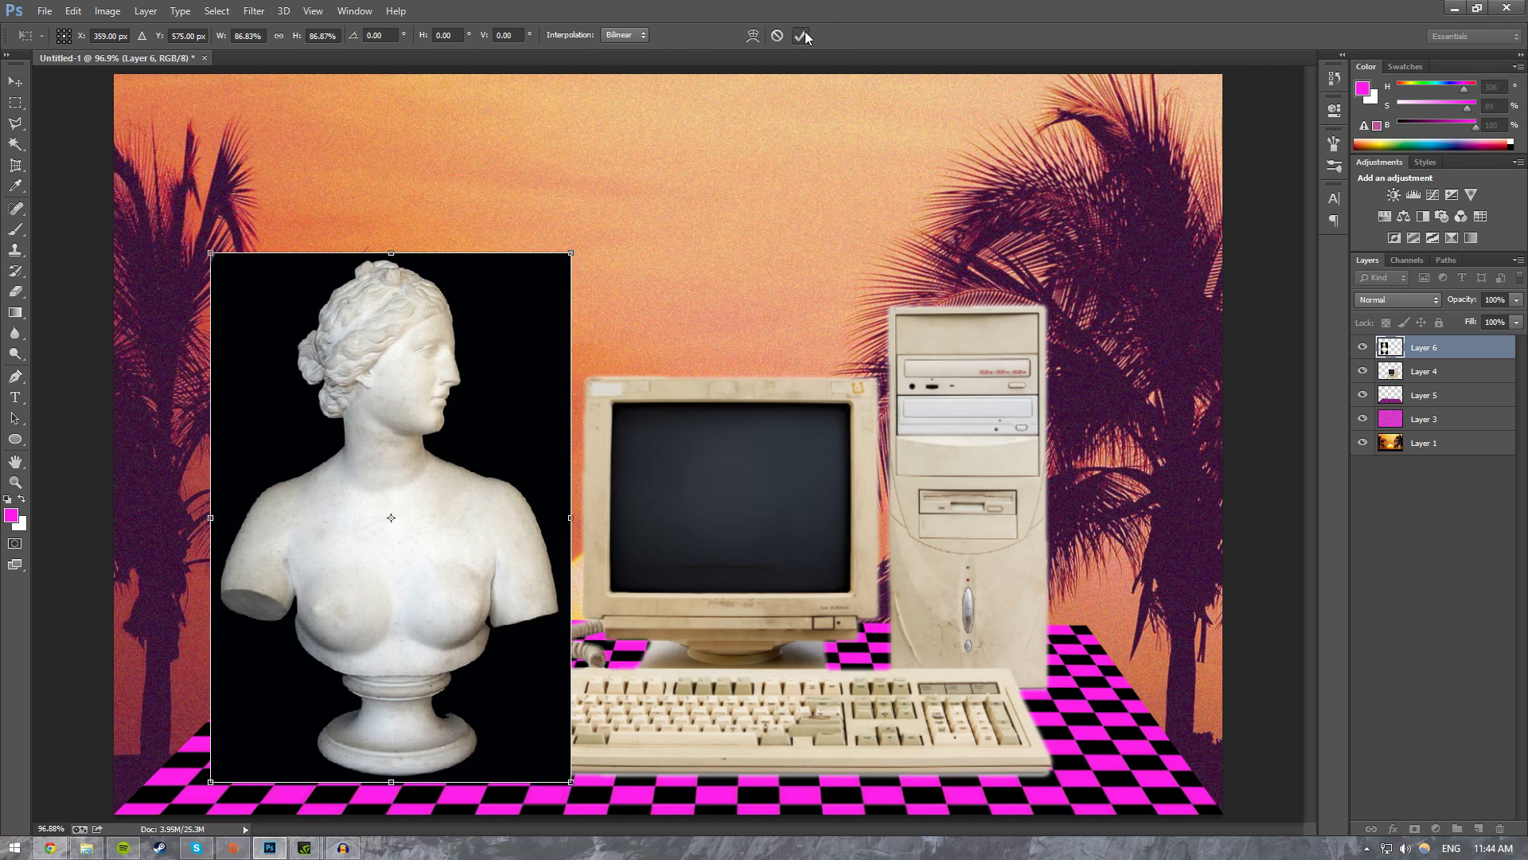
Step: Try to select the black background around the bust with the Magic Wand at tolerances of 10 and 2
key(w)
click(530, 367)
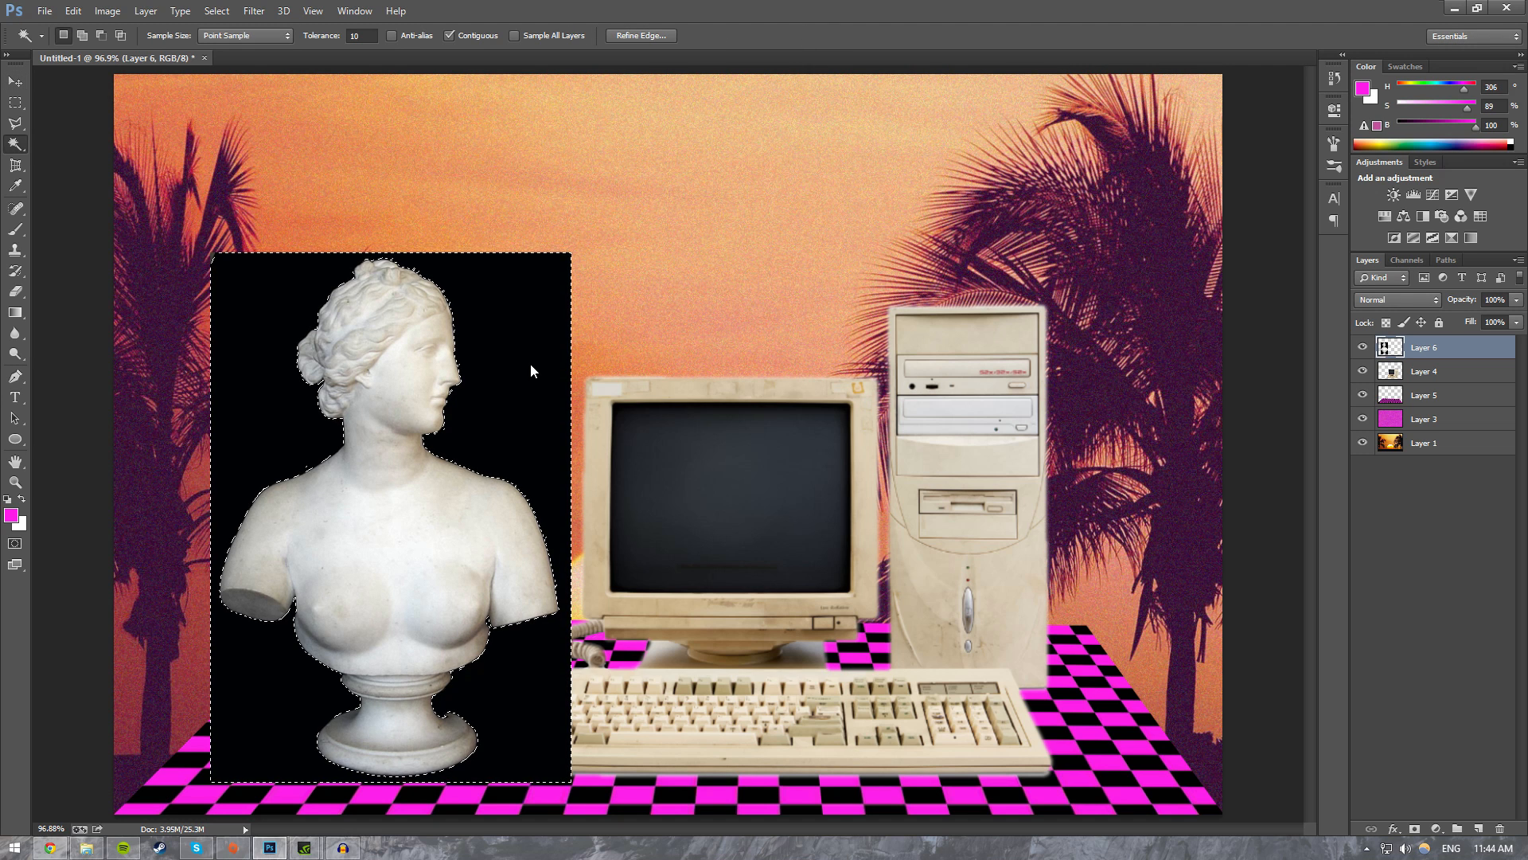
click(636, 208)
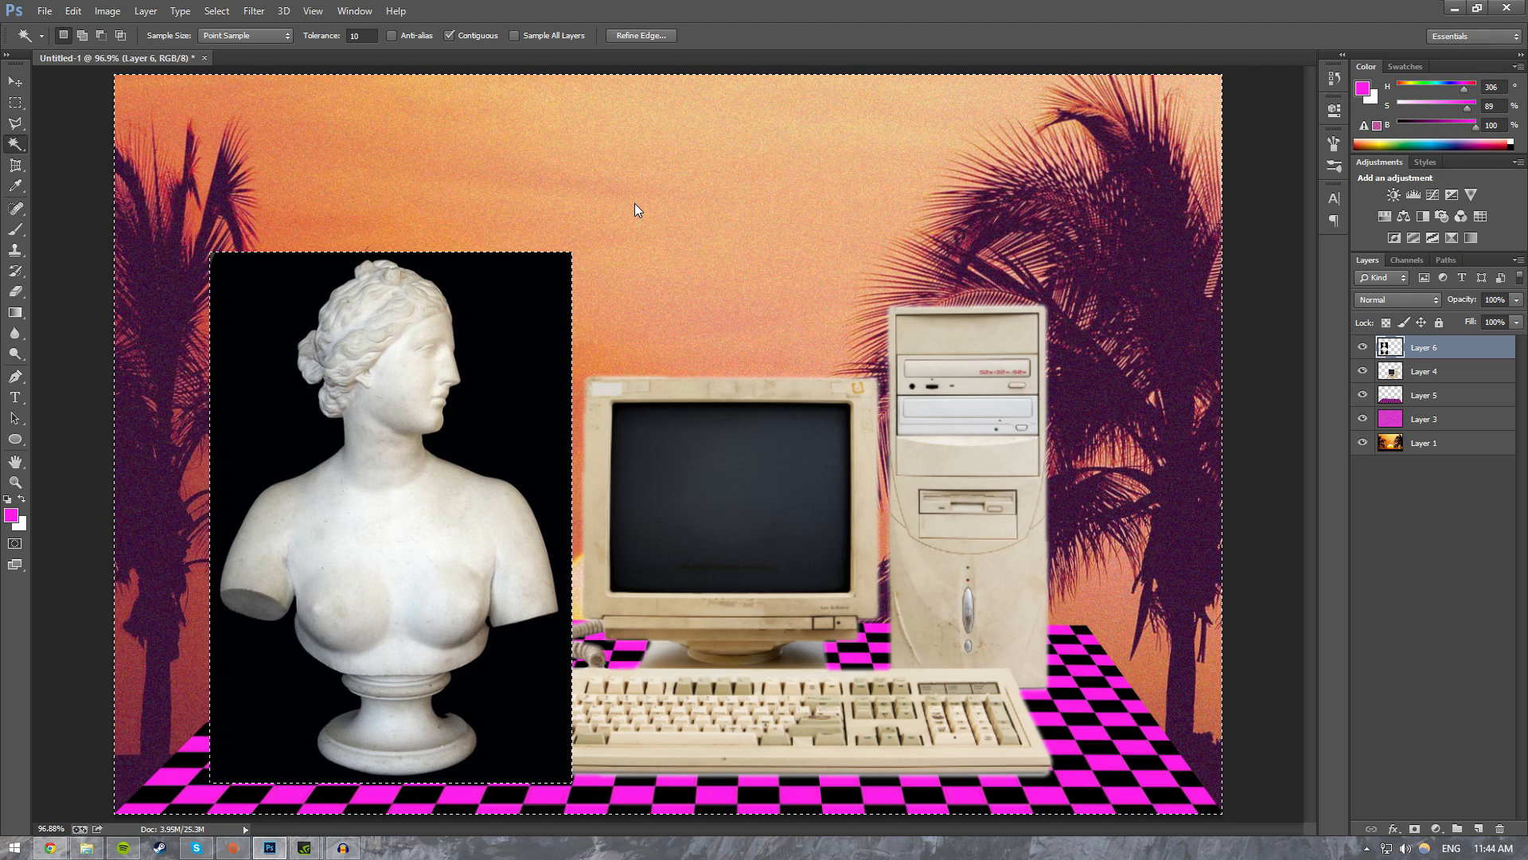
key(ctrl+d)
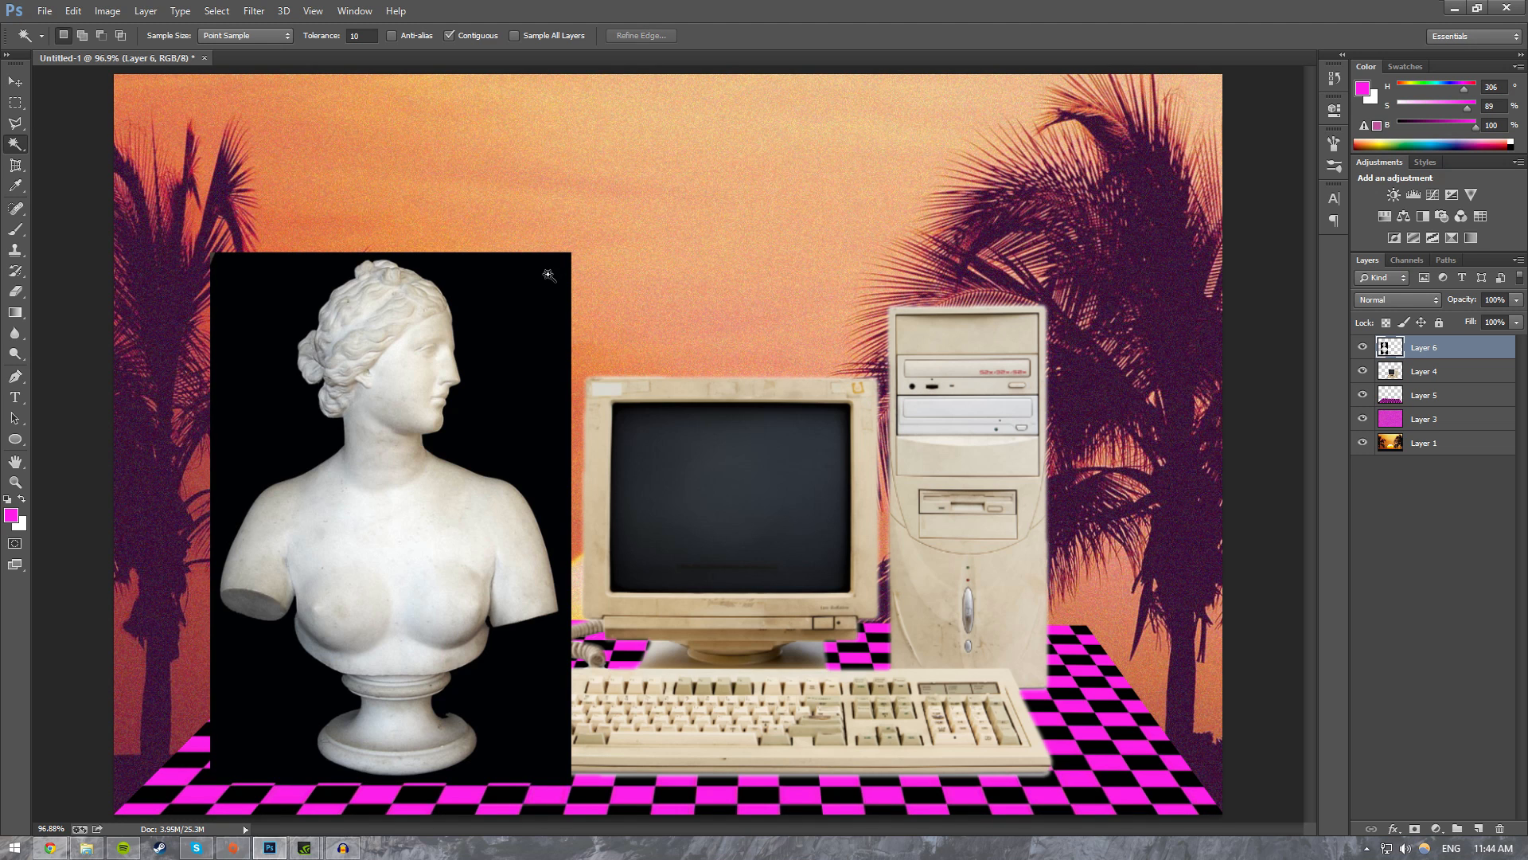
click(546, 267)
click(322, 37)
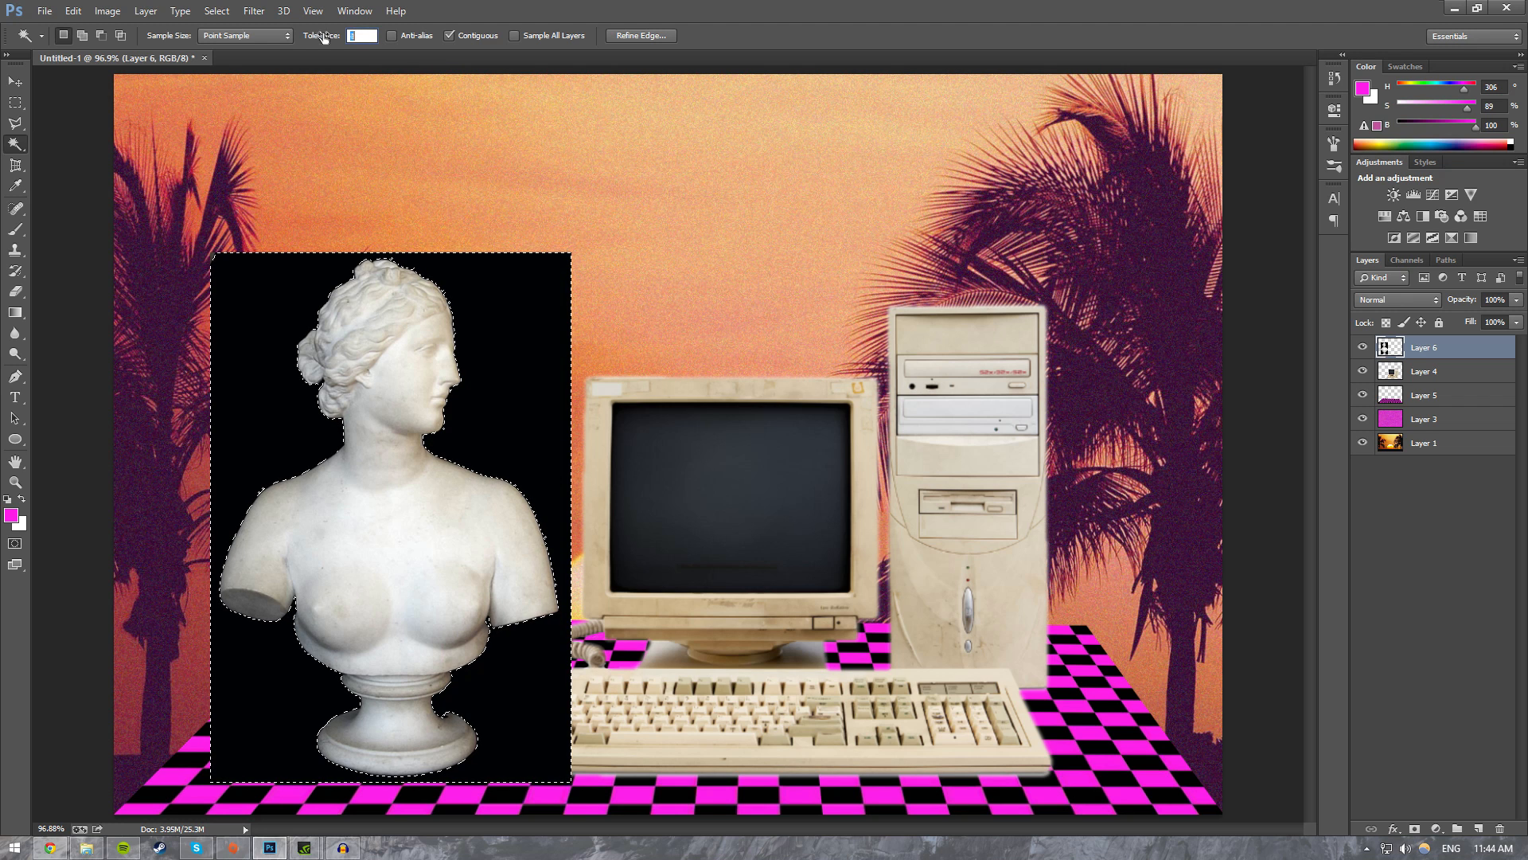
drag(325, 37, 322, 36)
drag(474, 260, 475, 259)
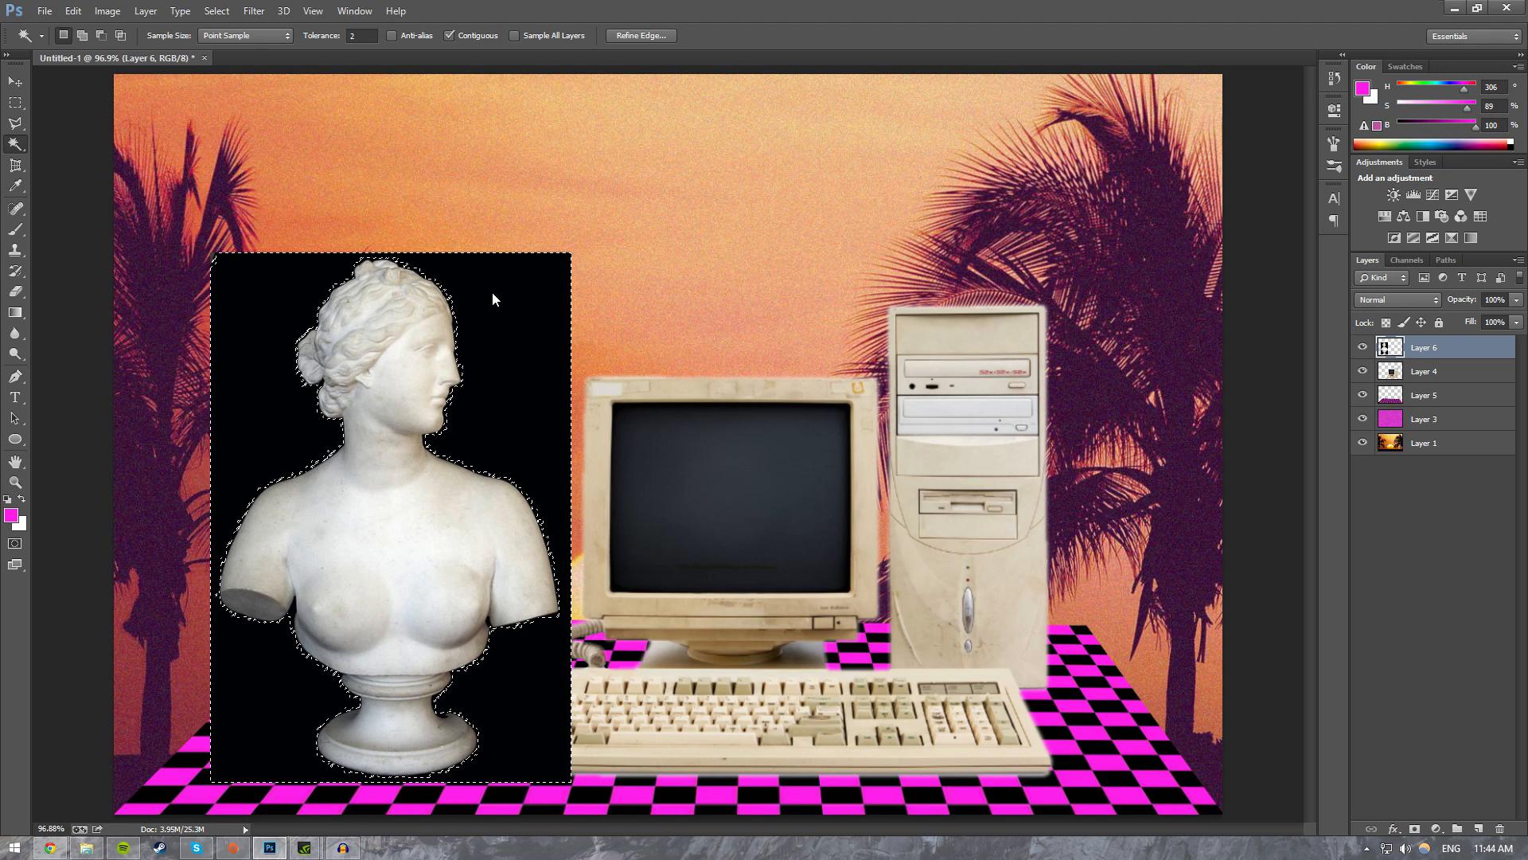
key(ctrl+d)
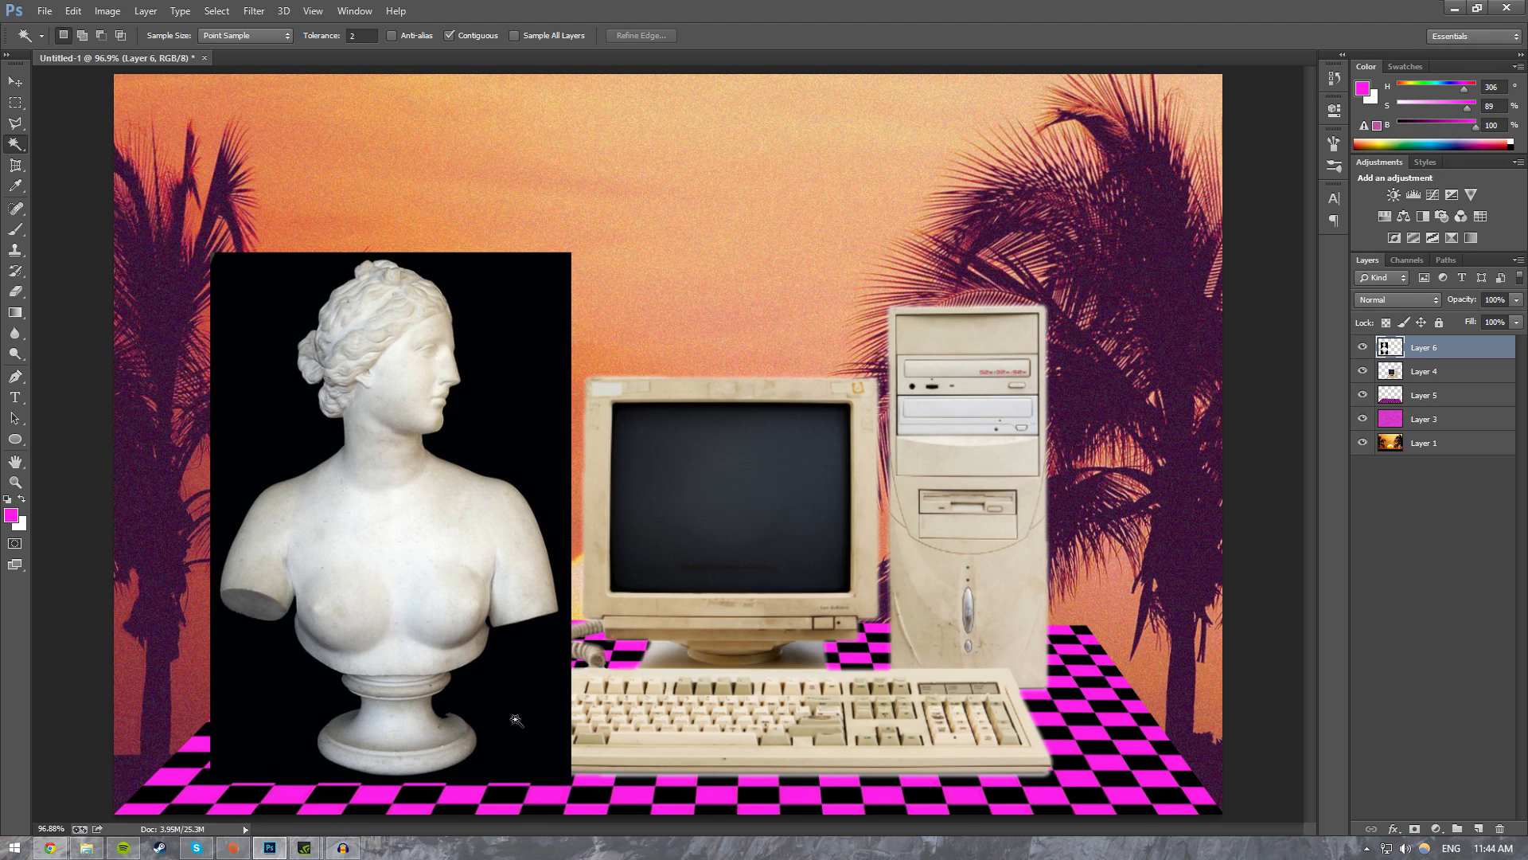
Step: On a new layer above the bust, paint white over the black notch beside the pedestal's neck with a 5 px Brush
key(z)
drag(408, 677, 482, 729)
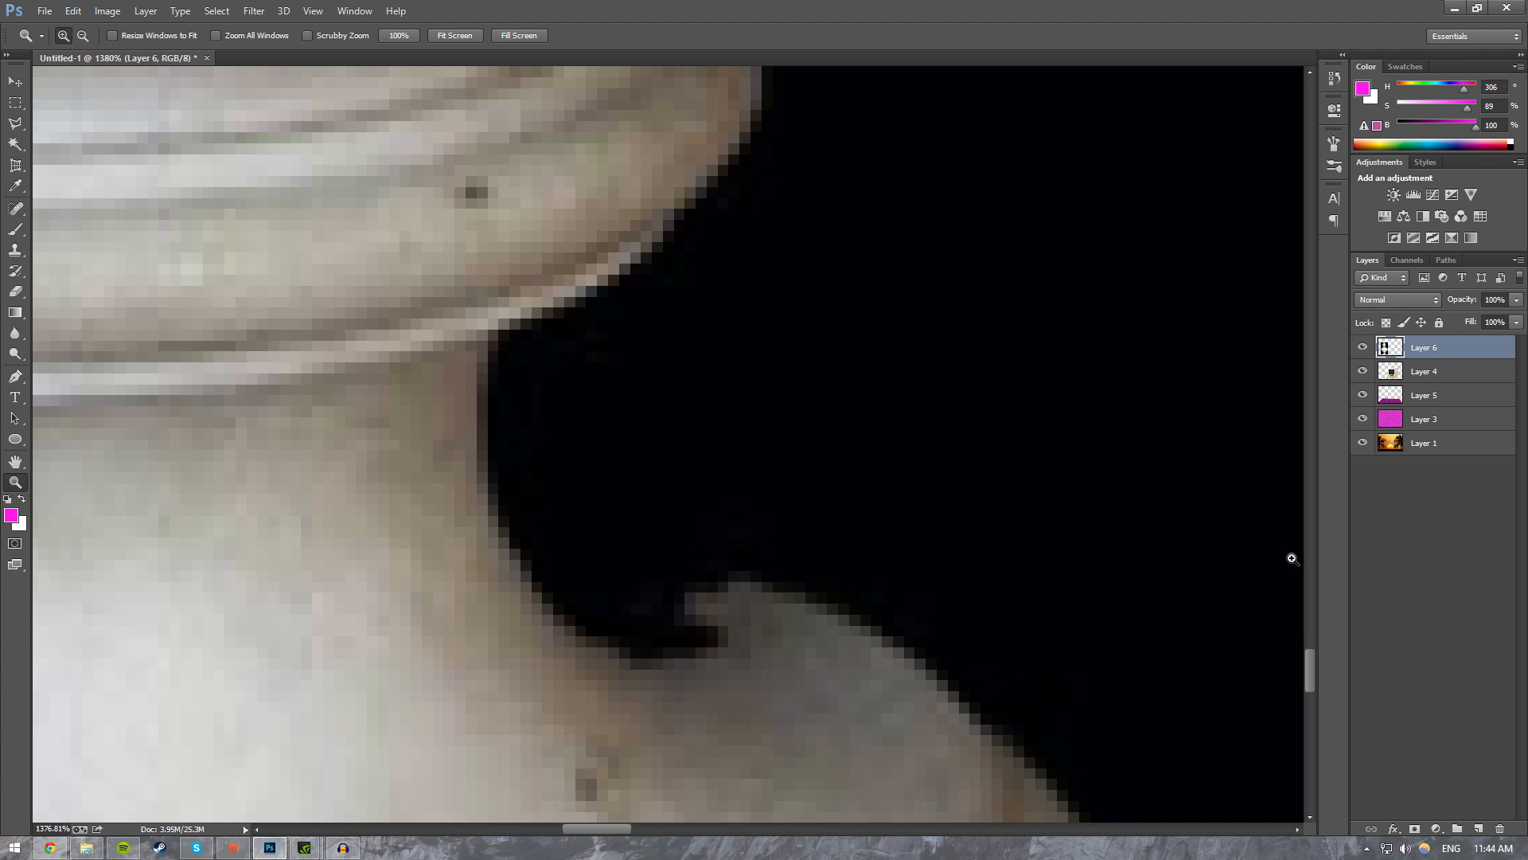
click(1475, 828)
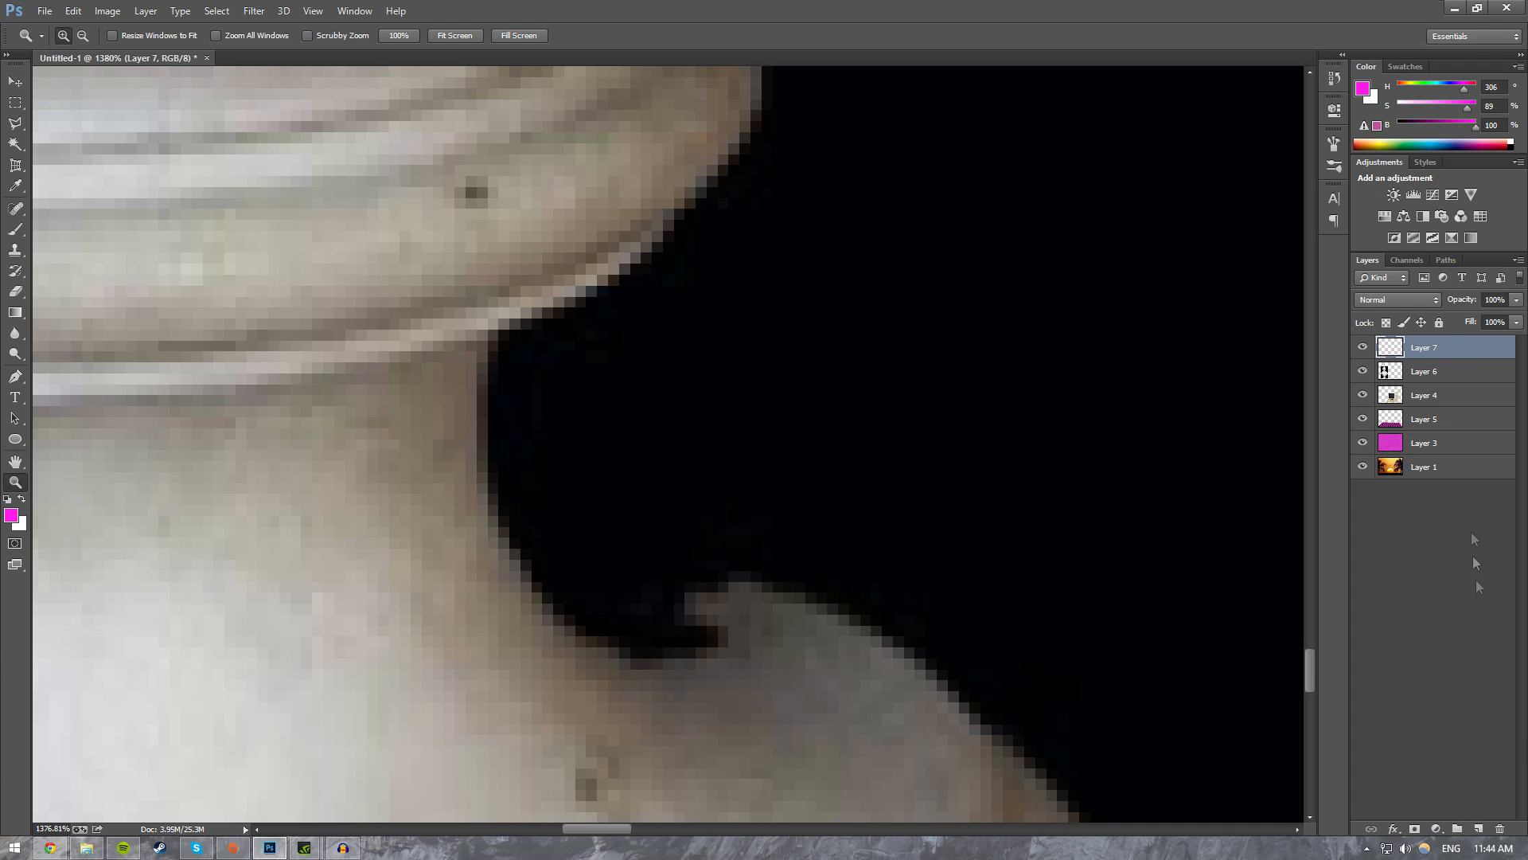
key(b)
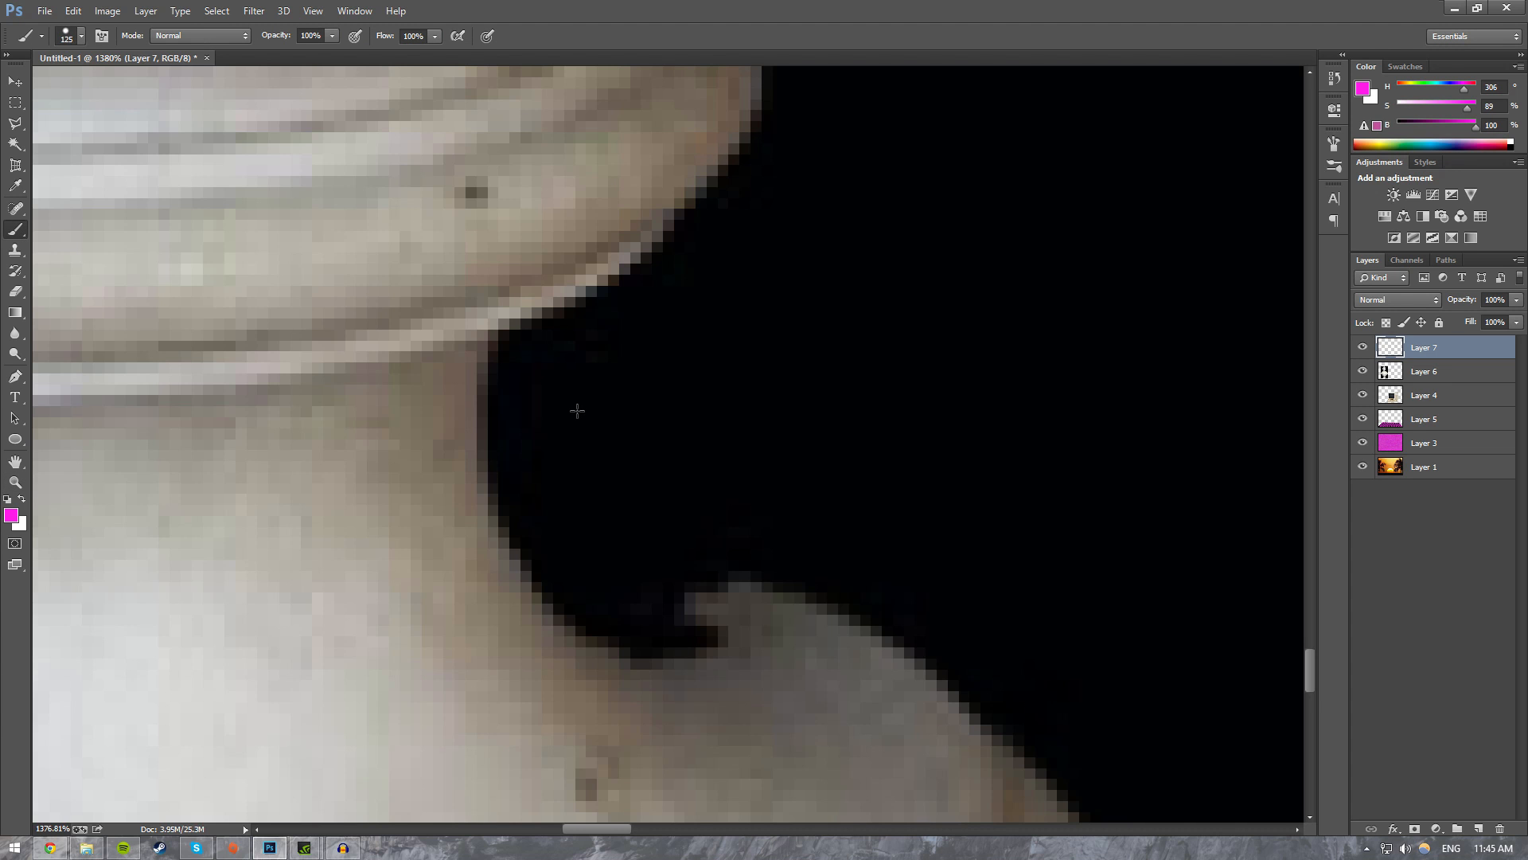
key(bracketleft)
key(bracketleft)
key(bracketleft)
key(bracketleft)
key(bracketleft)
key(bracketleft)
key(bracketleft)
key(bracketleft)
key(bracketleft)
key(bracketleft)
key(bracketleft)
key(bracketleft)
key(bracketleft)
key(bracketleft)
key(bracketleft)
key(x)
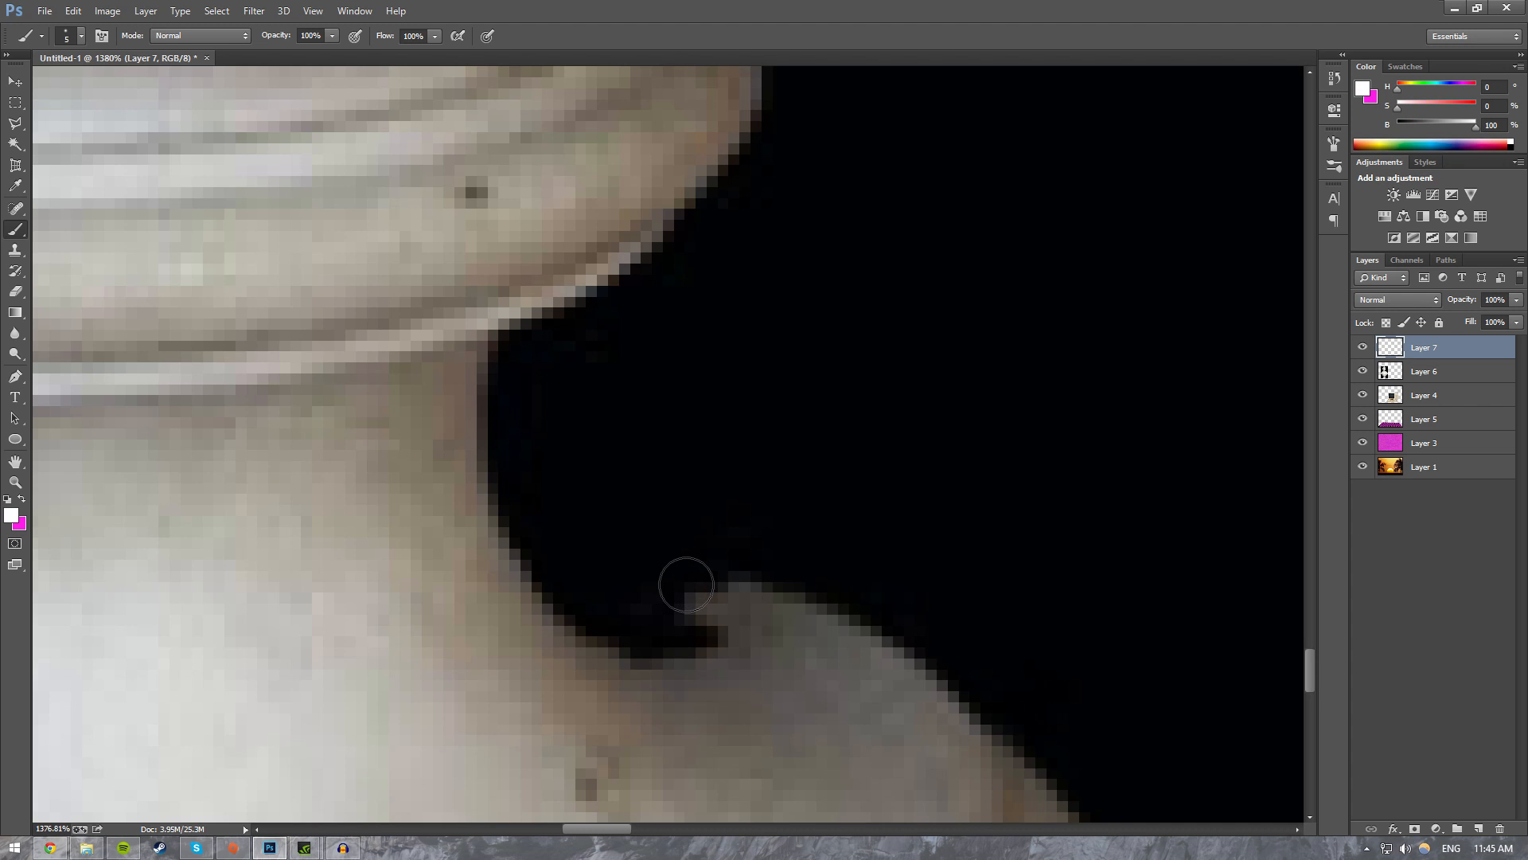
mouse_move(682, 587)
mouse_down()
mouse_move(585, 582)
mouse_move(593, 599)
mouse_move(687, 629)
mouse_move(568, 554)
mouse_move(527, 422)
mouse_move(541, 342)
mouse_move(518, 416)
mouse_move(555, 538)
mouse_move(617, 604)
mouse_move(559, 562)
mouse_move(525, 495)
mouse_move(510, 406)
mouse_move(520, 353)
mouse_move(563, 343)
mouse_move(564, 359)
mouse_move(604, 289)
mouse_move(531, 341)
mouse_move(593, 304)
mouse_move(558, 322)
mouse_move(583, 314)
mouse_move(564, 349)
mouse_move(633, 268)
mouse_move(535, 330)
mouse_up()
Step: Refine the white patch's edges along the pedestal's neck and base with a 1 px Brush
key(bracketleft)
key(bracketleft)
key(bracketleft)
key(bracketleft)
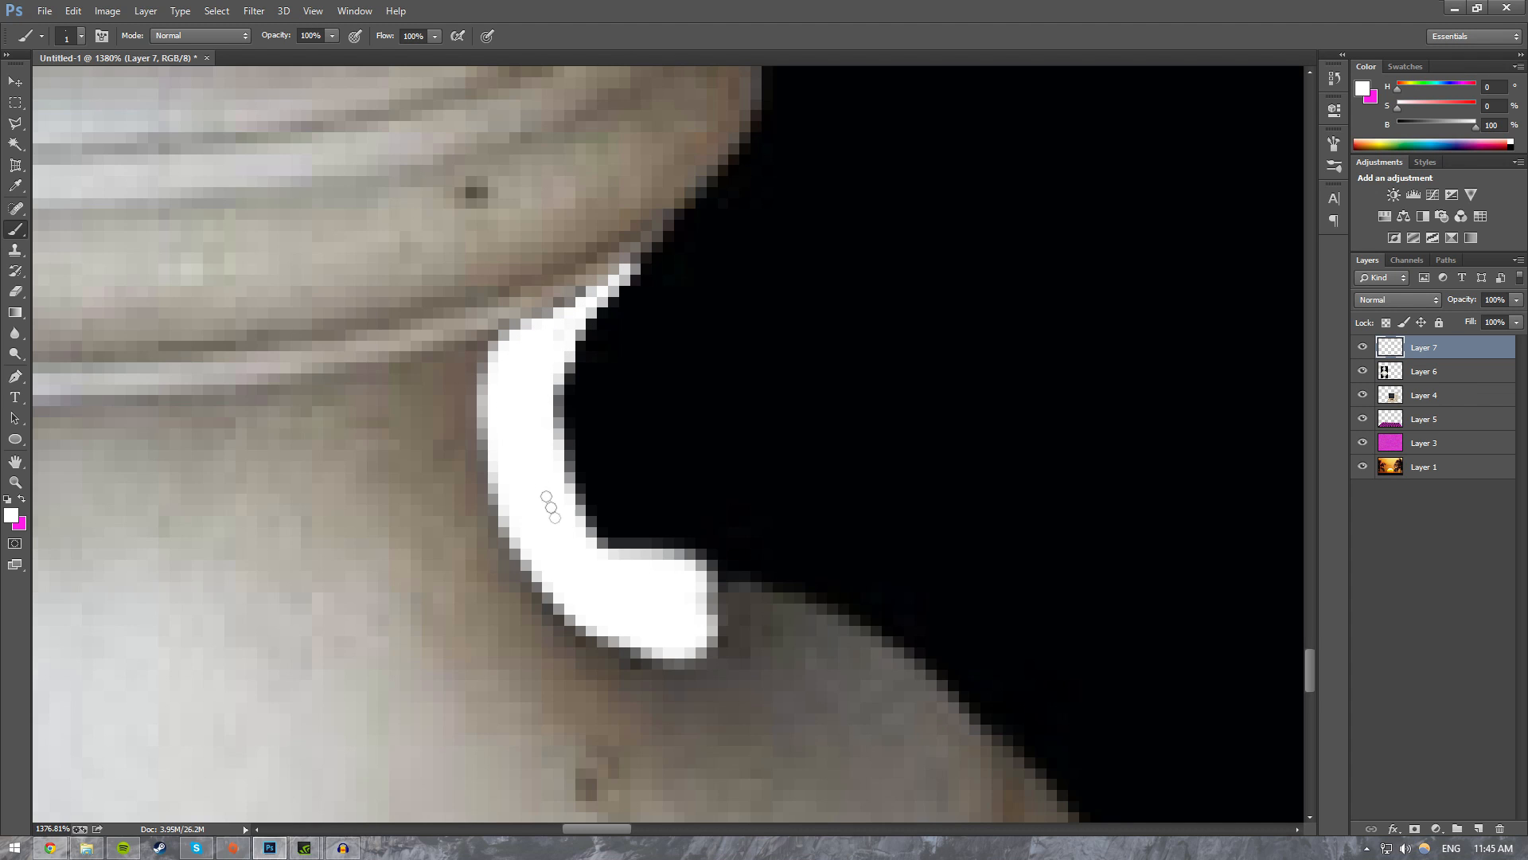
mouse_move(663, 650)
mouse_down()
mouse_move(593, 629)
mouse_move(535, 577)
mouse_up()
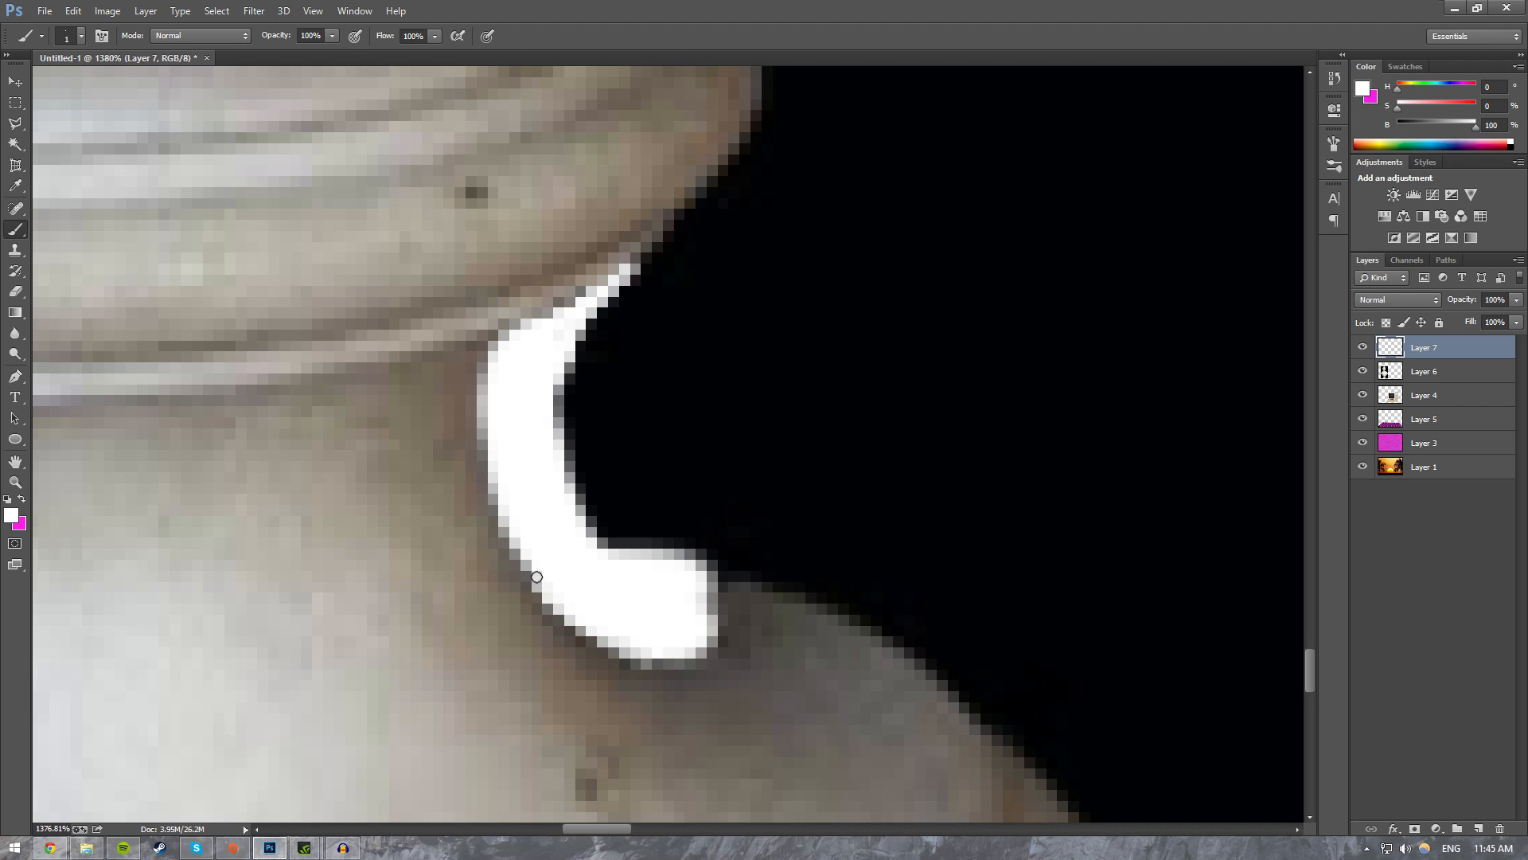
mouse_move(700, 559)
mouse_down()
mouse_move(741, 576)
mouse_move(717, 586)
mouse_move(702, 633)
mouse_move(716, 579)
mouse_move(704, 647)
mouse_move(733, 581)
mouse_move(766, 580)
mouse_move(592, 535)
mouse_move(720, 572)
mouse_up()
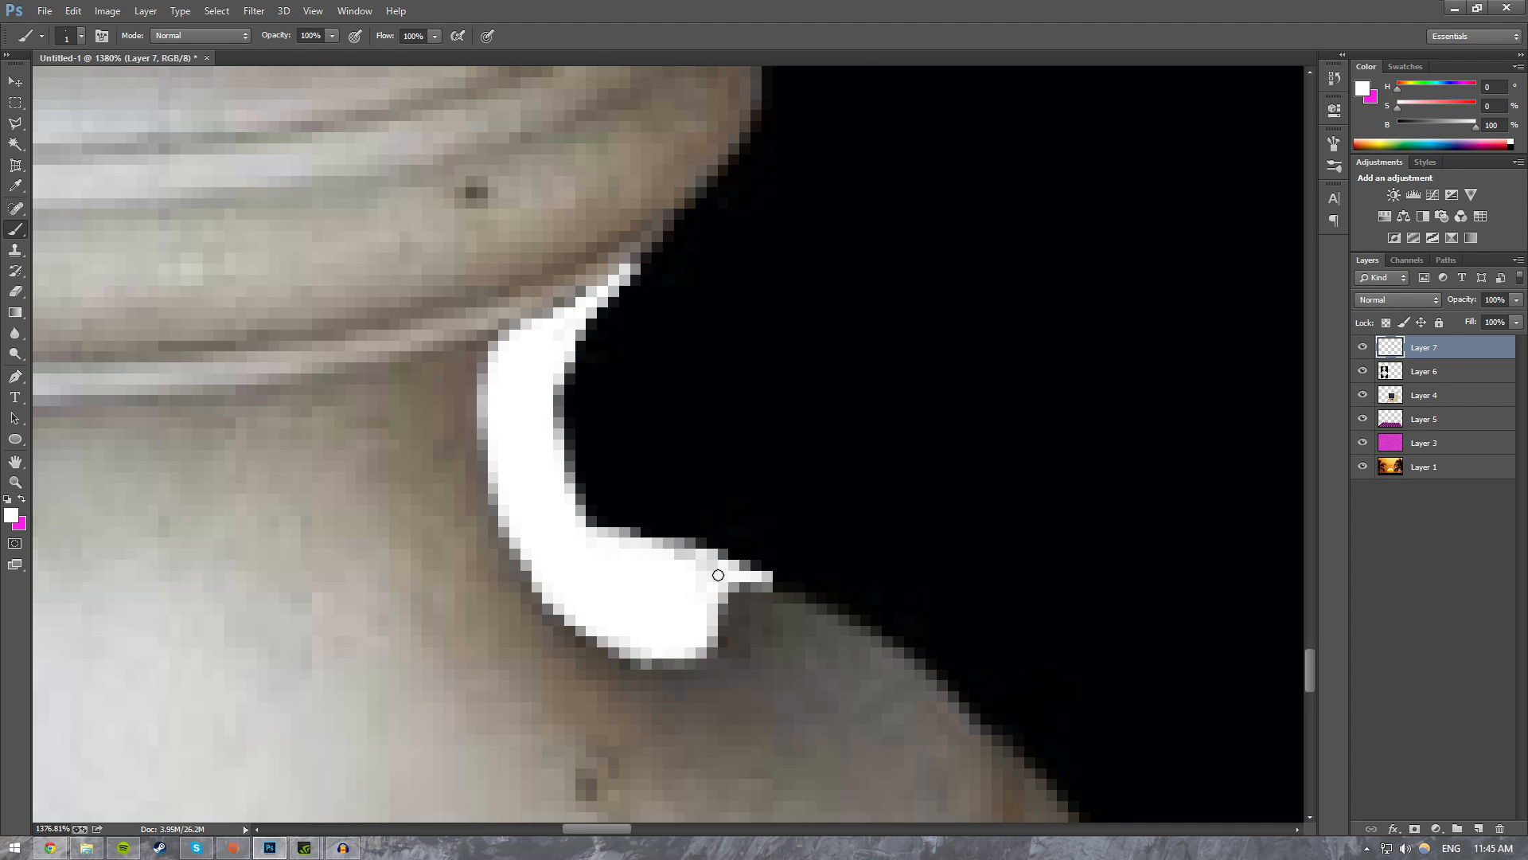
Step: Lower the white patch layer's opacity to 23% and merge it down into the bust layer
key(z)
click(457, 37)
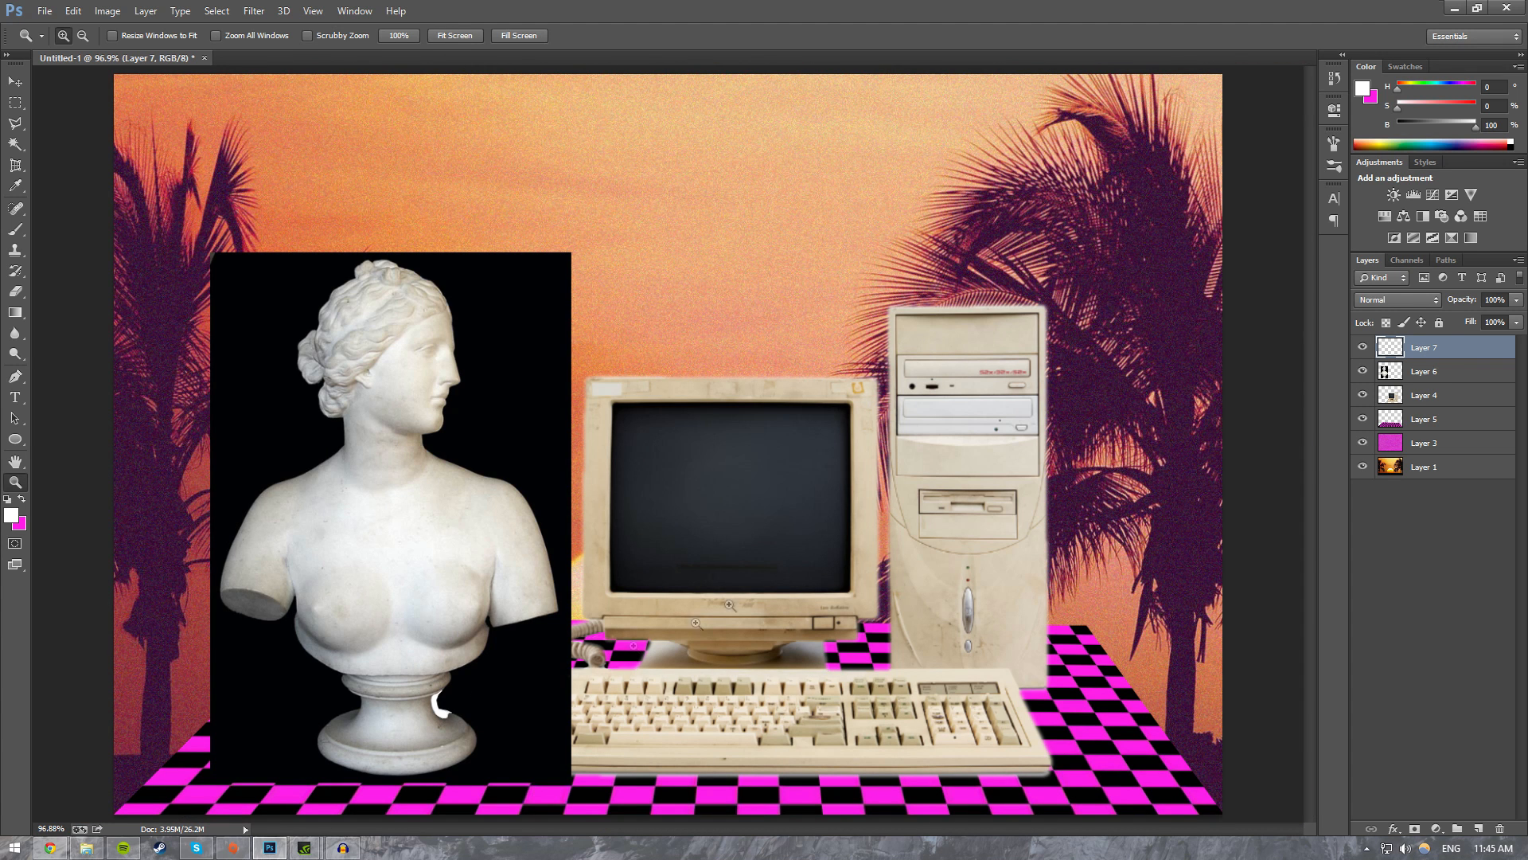
click(1516, 302)
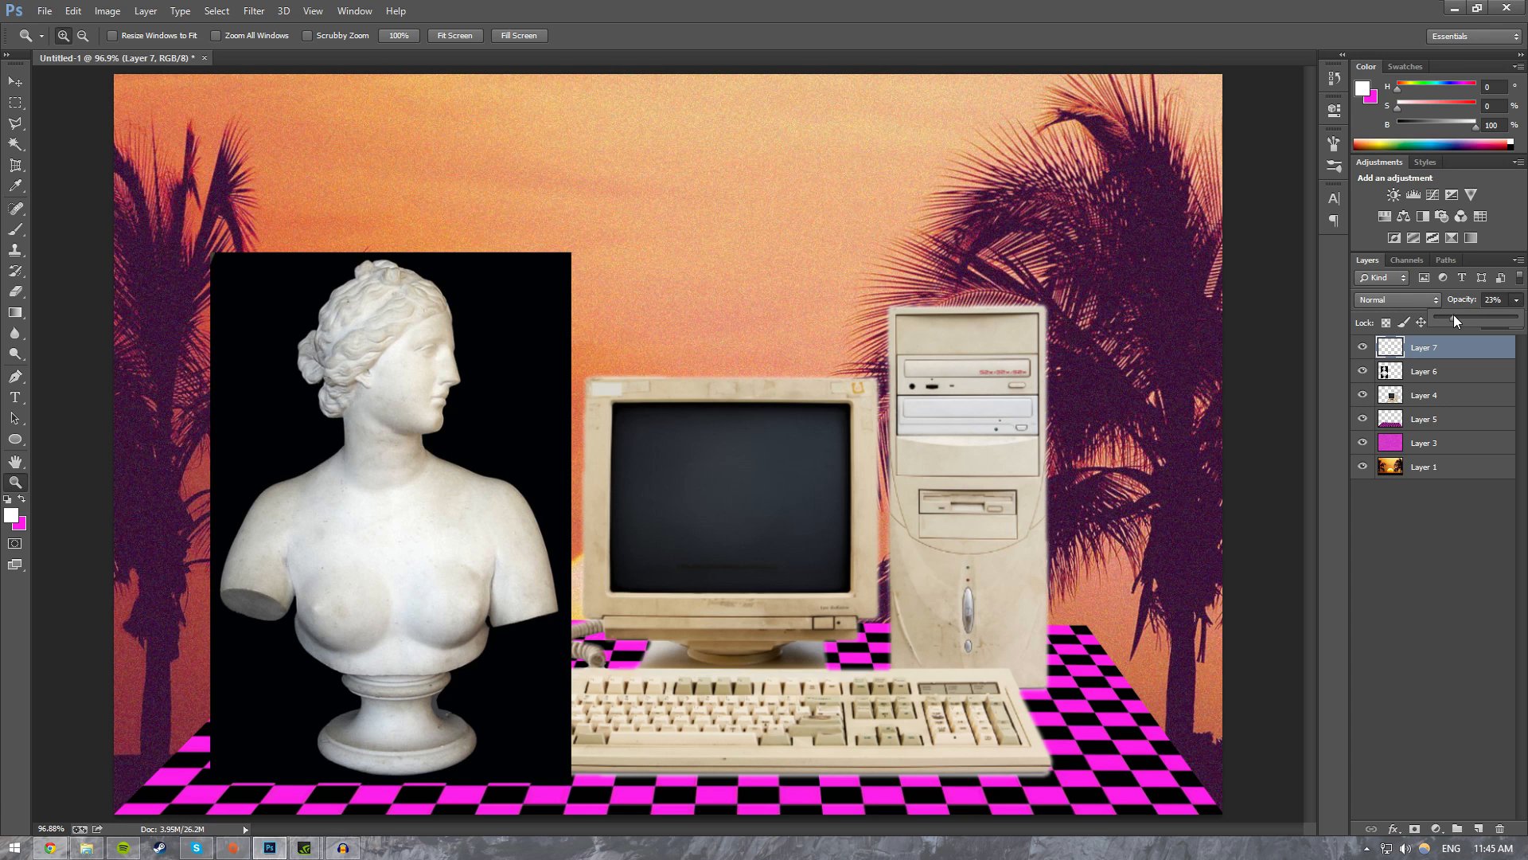
click(1442, 499)
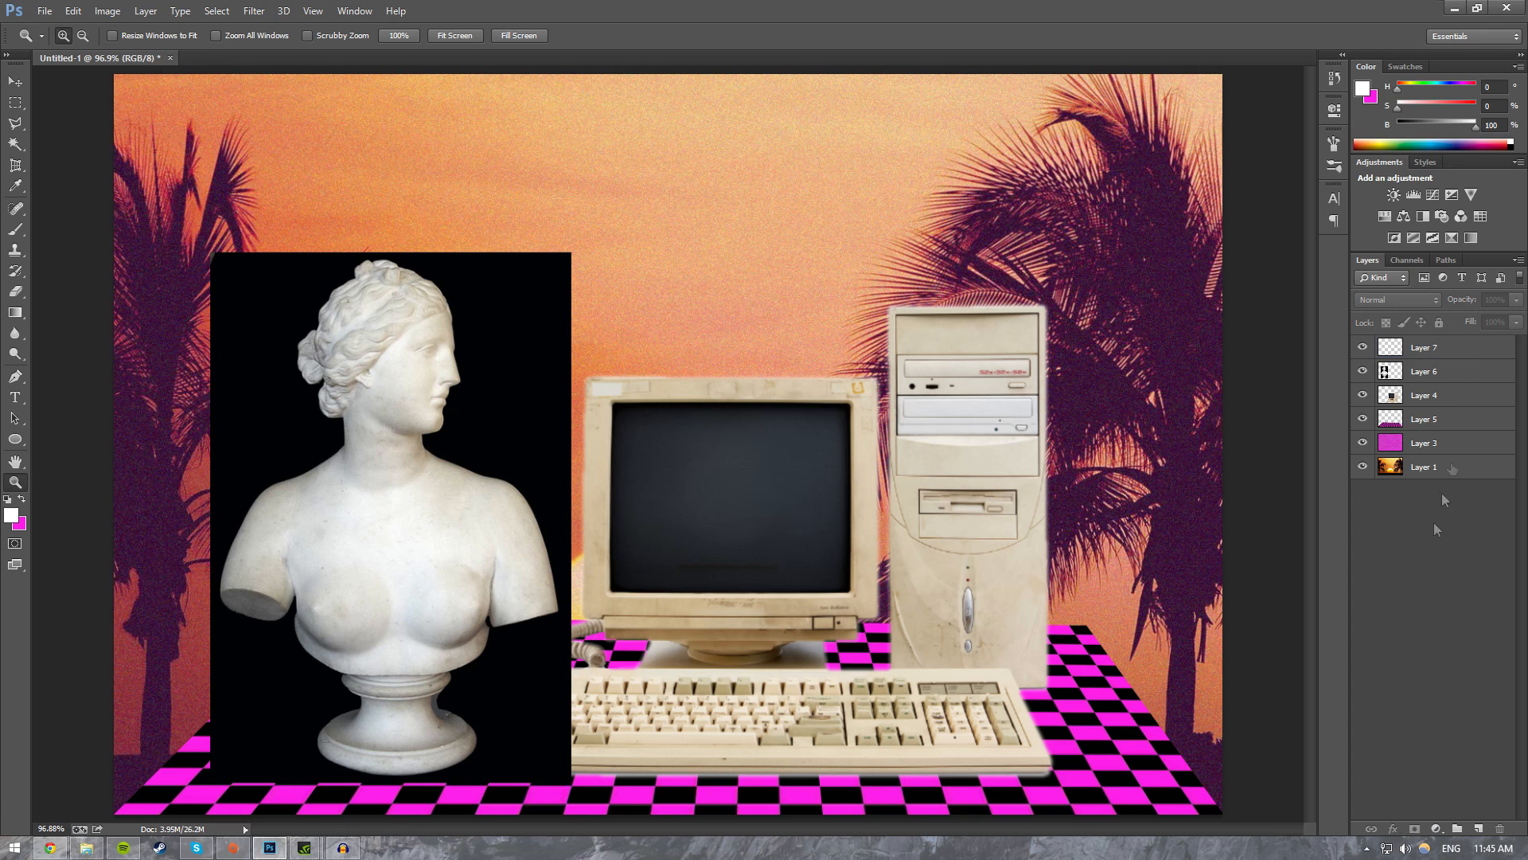
right_click(1463, 347)
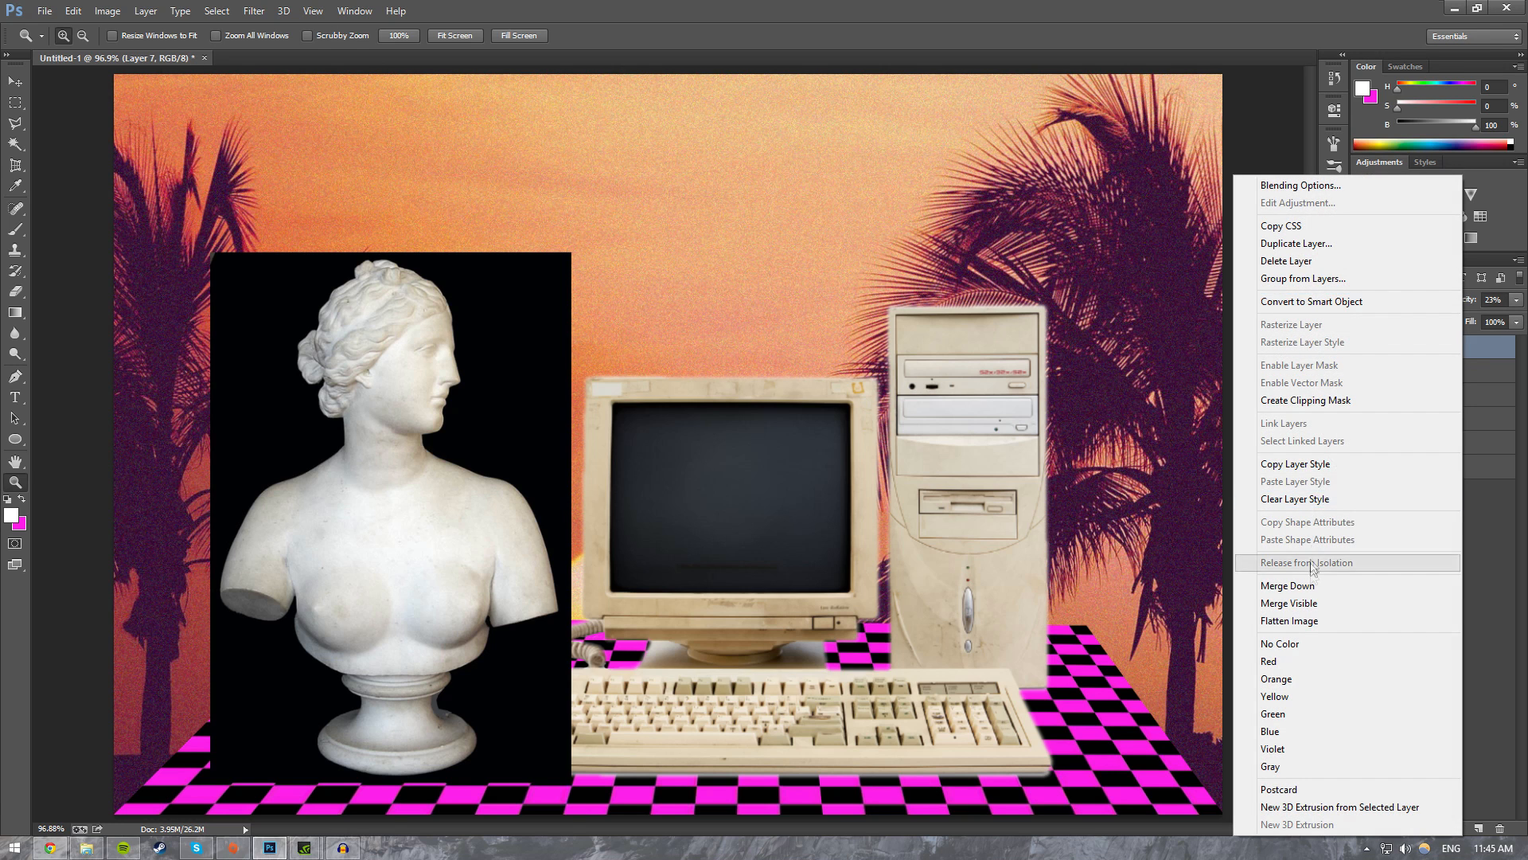
click(1311, 588)
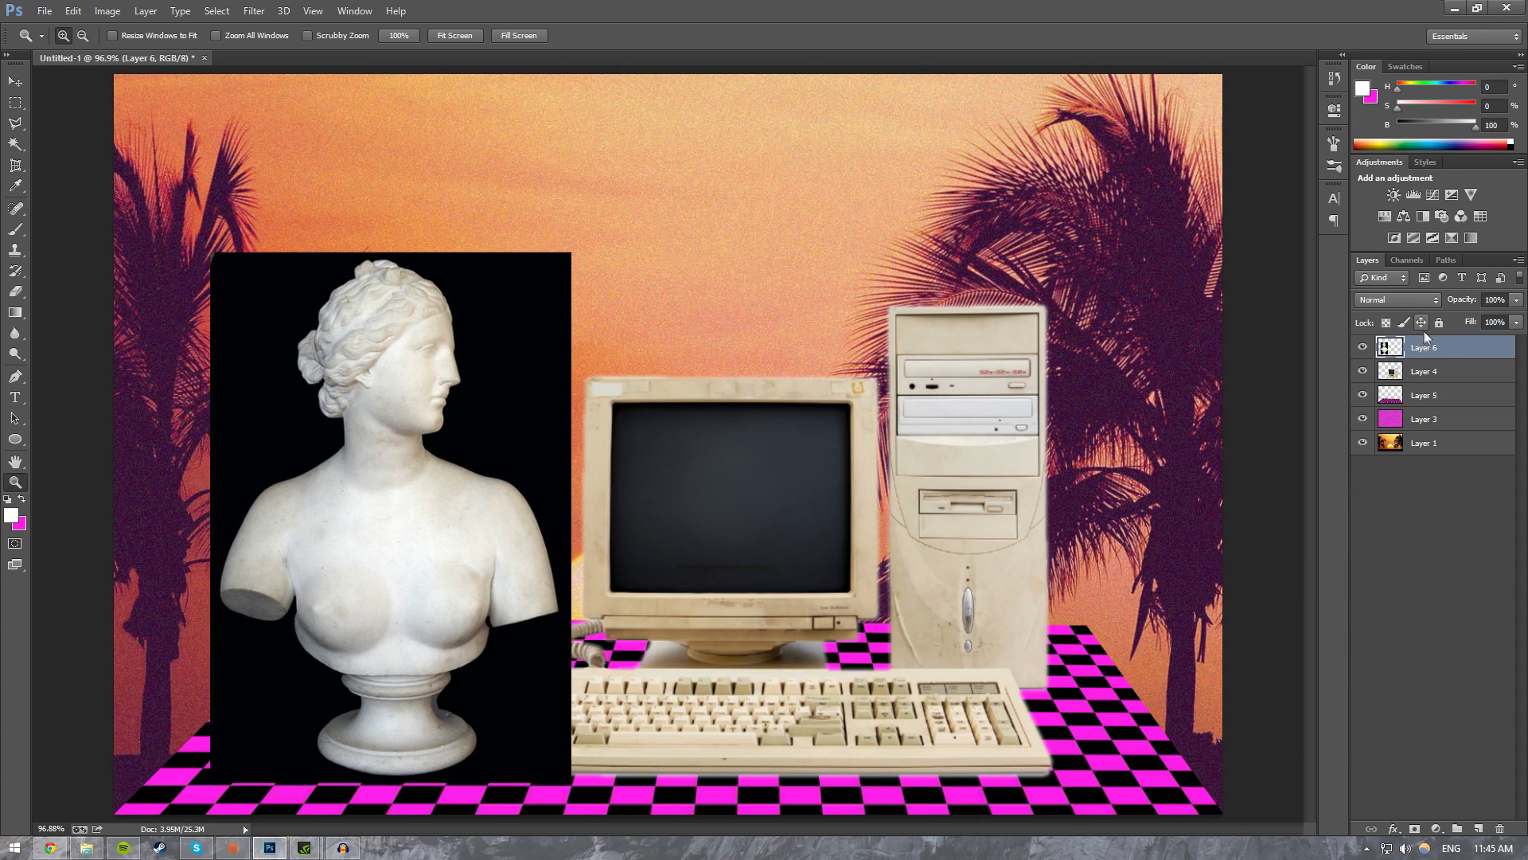
Step: Raise the Magic Wand tolerance and select the black background around the bust
key(w)
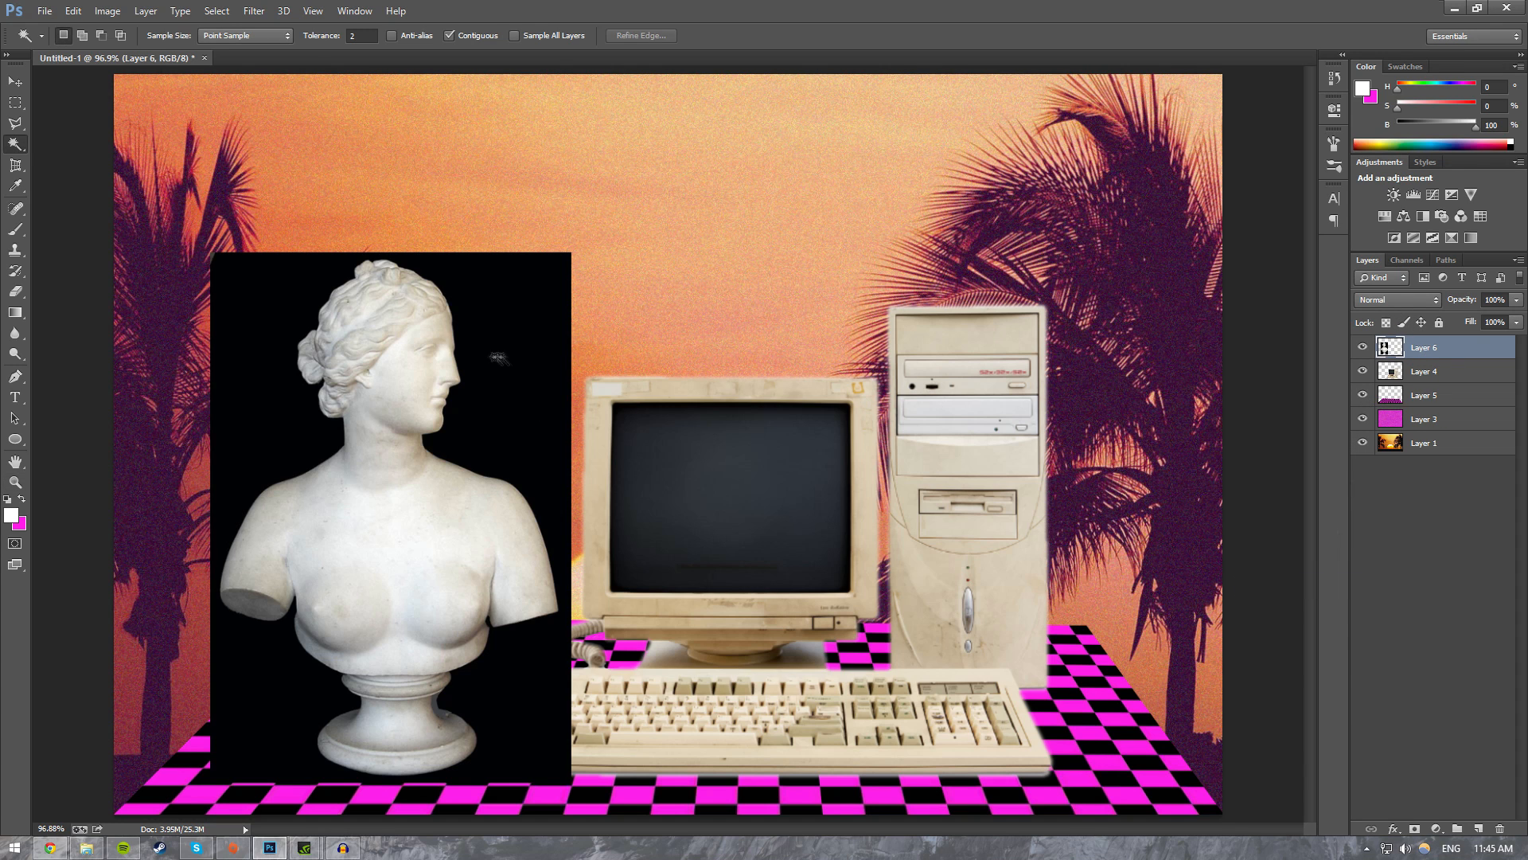
click(501, 368)
drag(322, 38, 351, 38)
click(498, 303)
click(498, 304)
Step: Enlarge the Eraser to 300 px, remove the selected black background around the bust, and clear the selection
key(e)
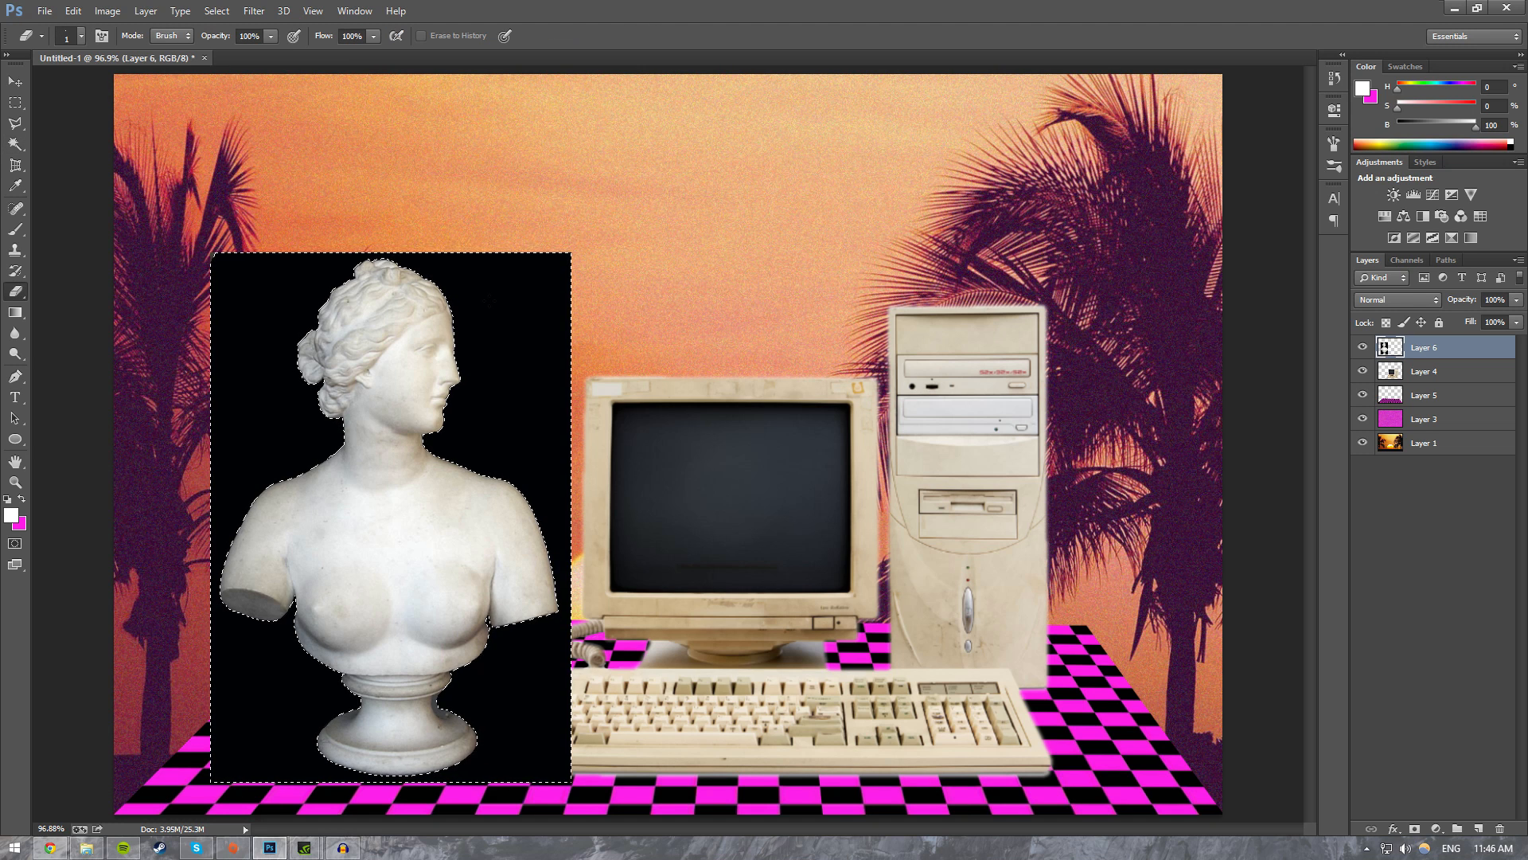
key(bracketright)
key(bracketright)
key(bracketright)
key(bracketright)
key(bracketright)
key(bracketright)
key(bracketright)
key(bracketright)
key(bracketright)
key(bracketright)
key(bracketright)
key(bracketright)
key(bracketright)
key(bracketright)
key(bracketright)
key(bracketright)
key(bracketright)
key(bracketright)
key(bracketright)
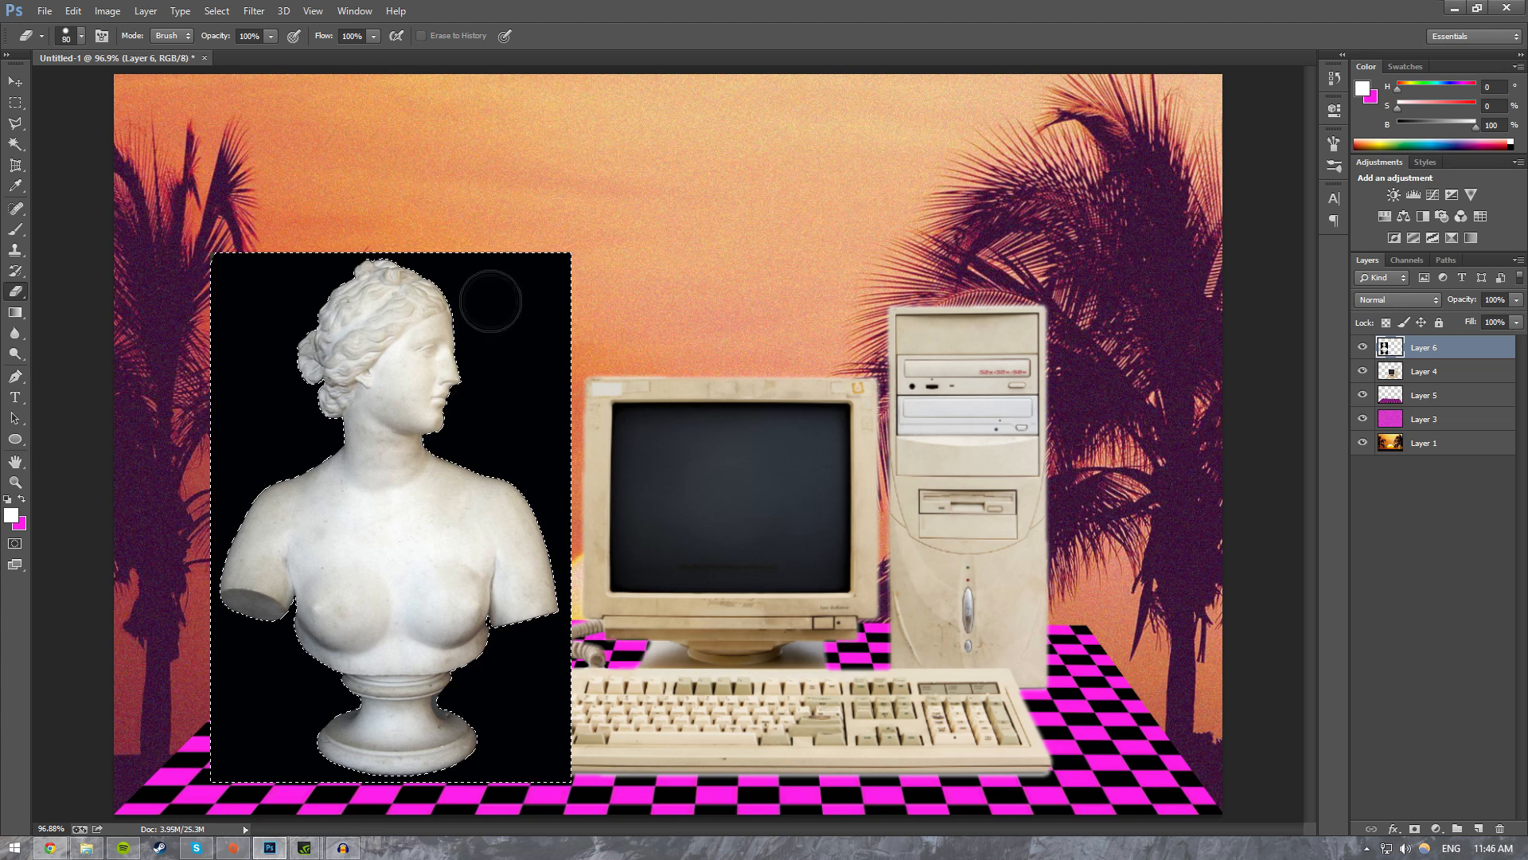
key(Delete)
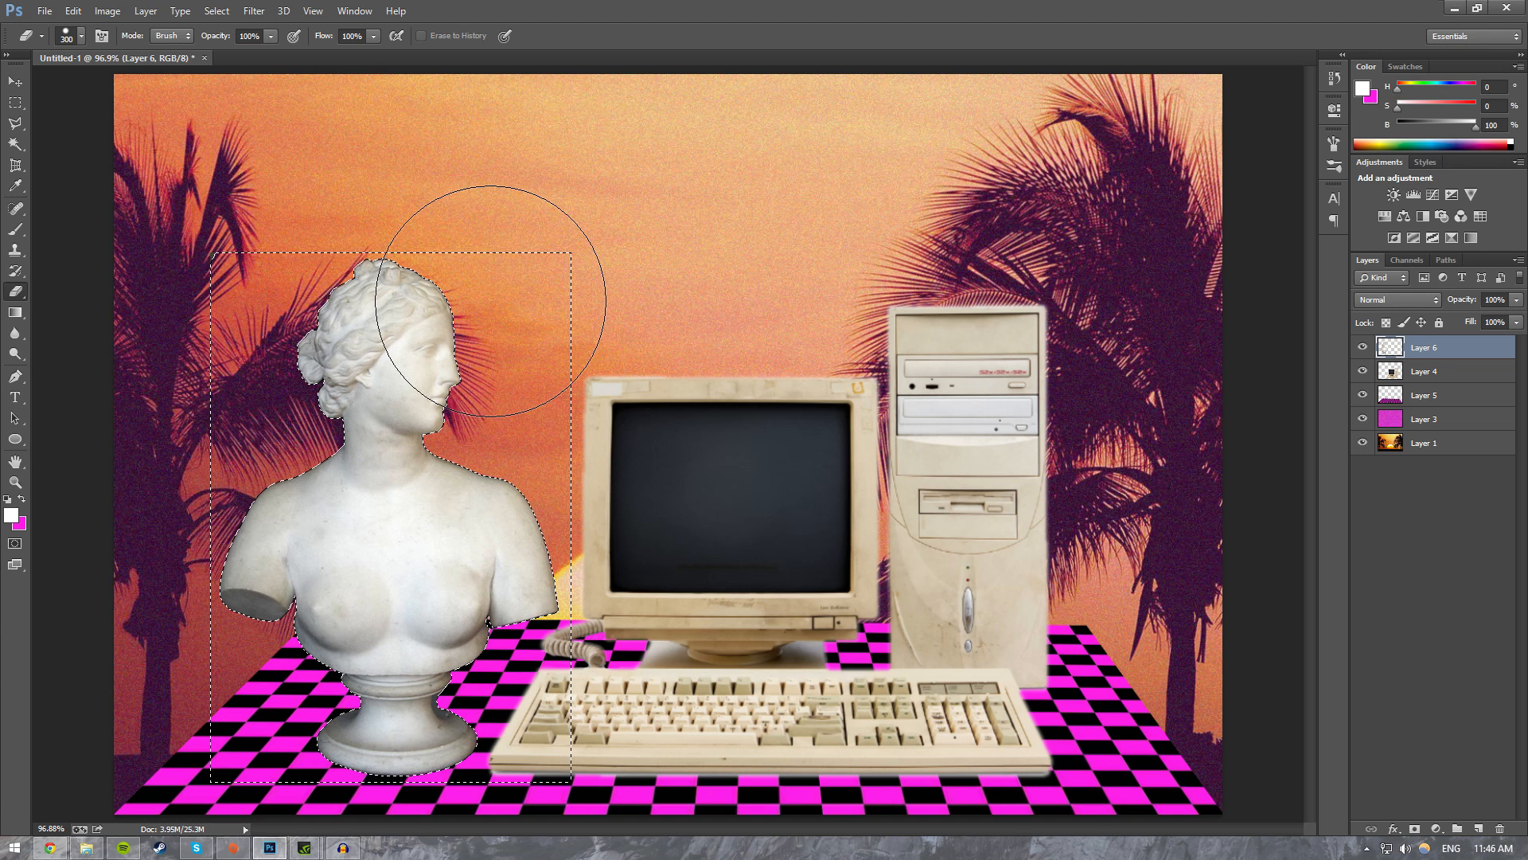
key(ctrl+d)
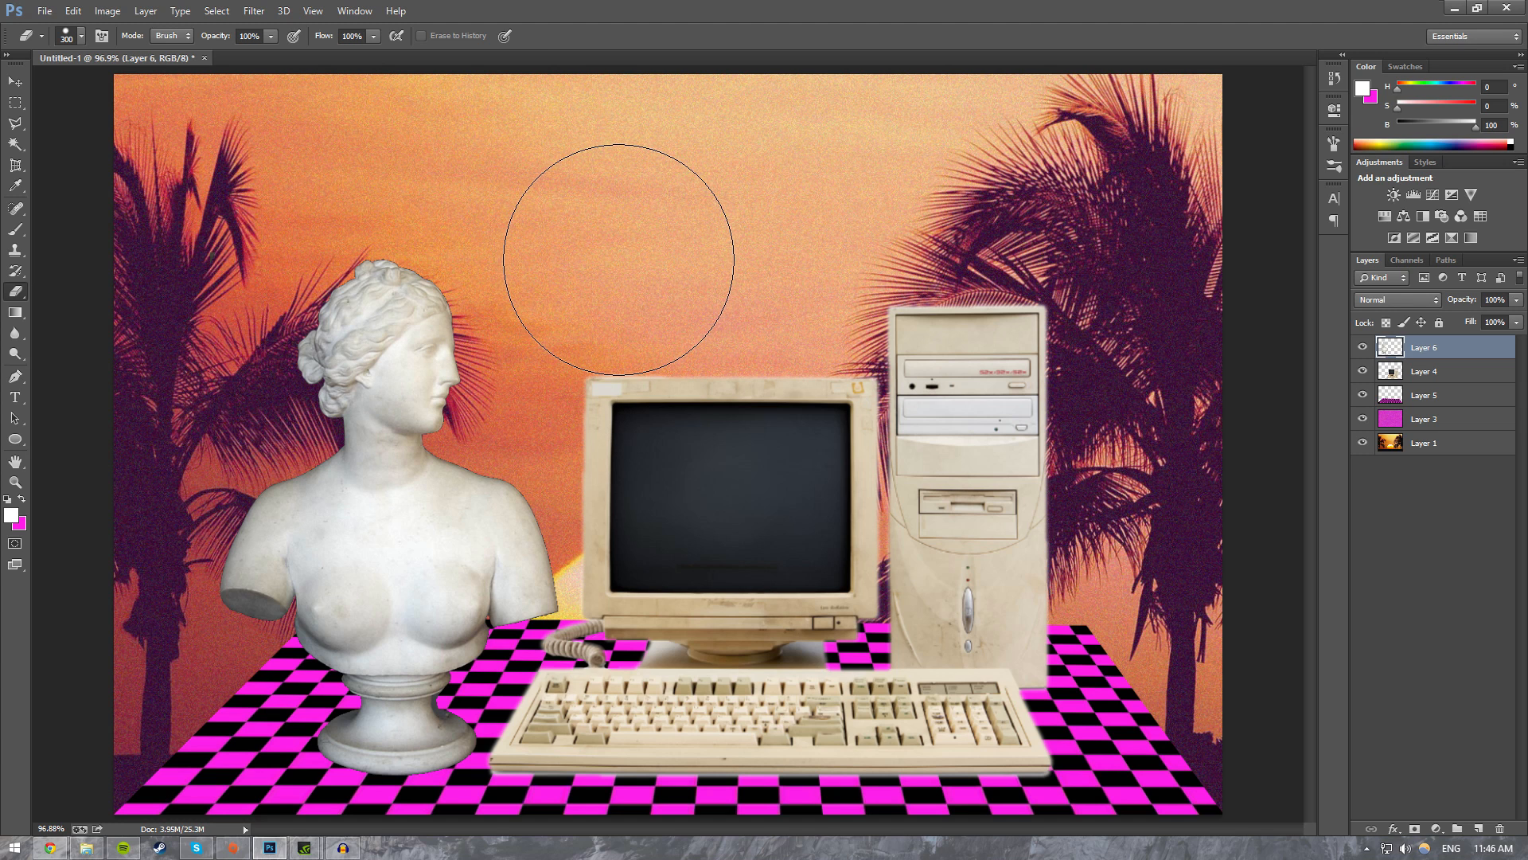
Step: Shift the bust slightly away from the monitor, stretch its height to about 102.6%, and apply the transform
key(z)
key(v)
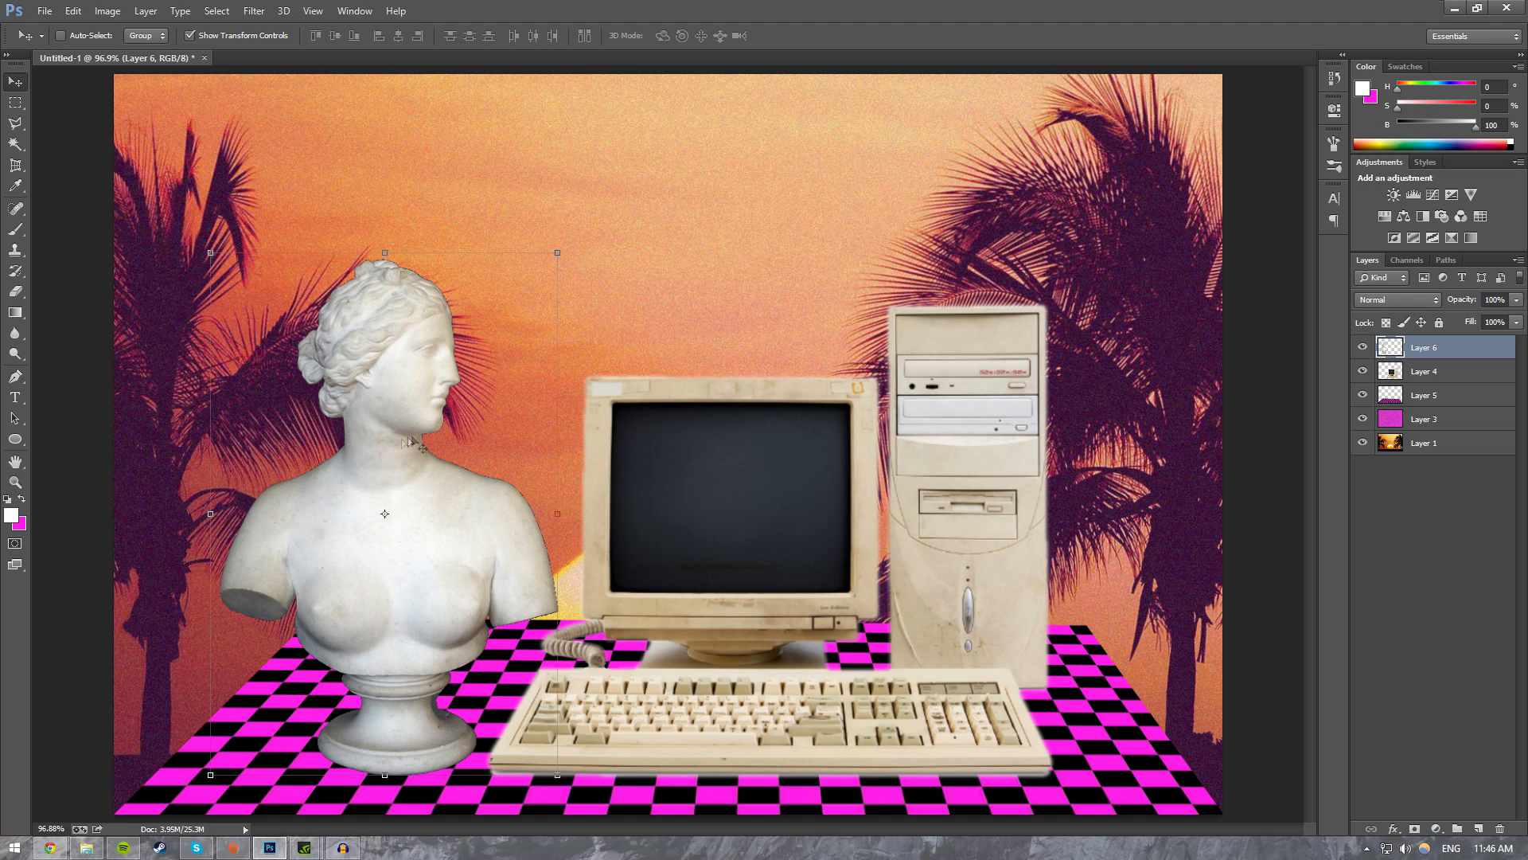
drag(407, 437, 397, 439)
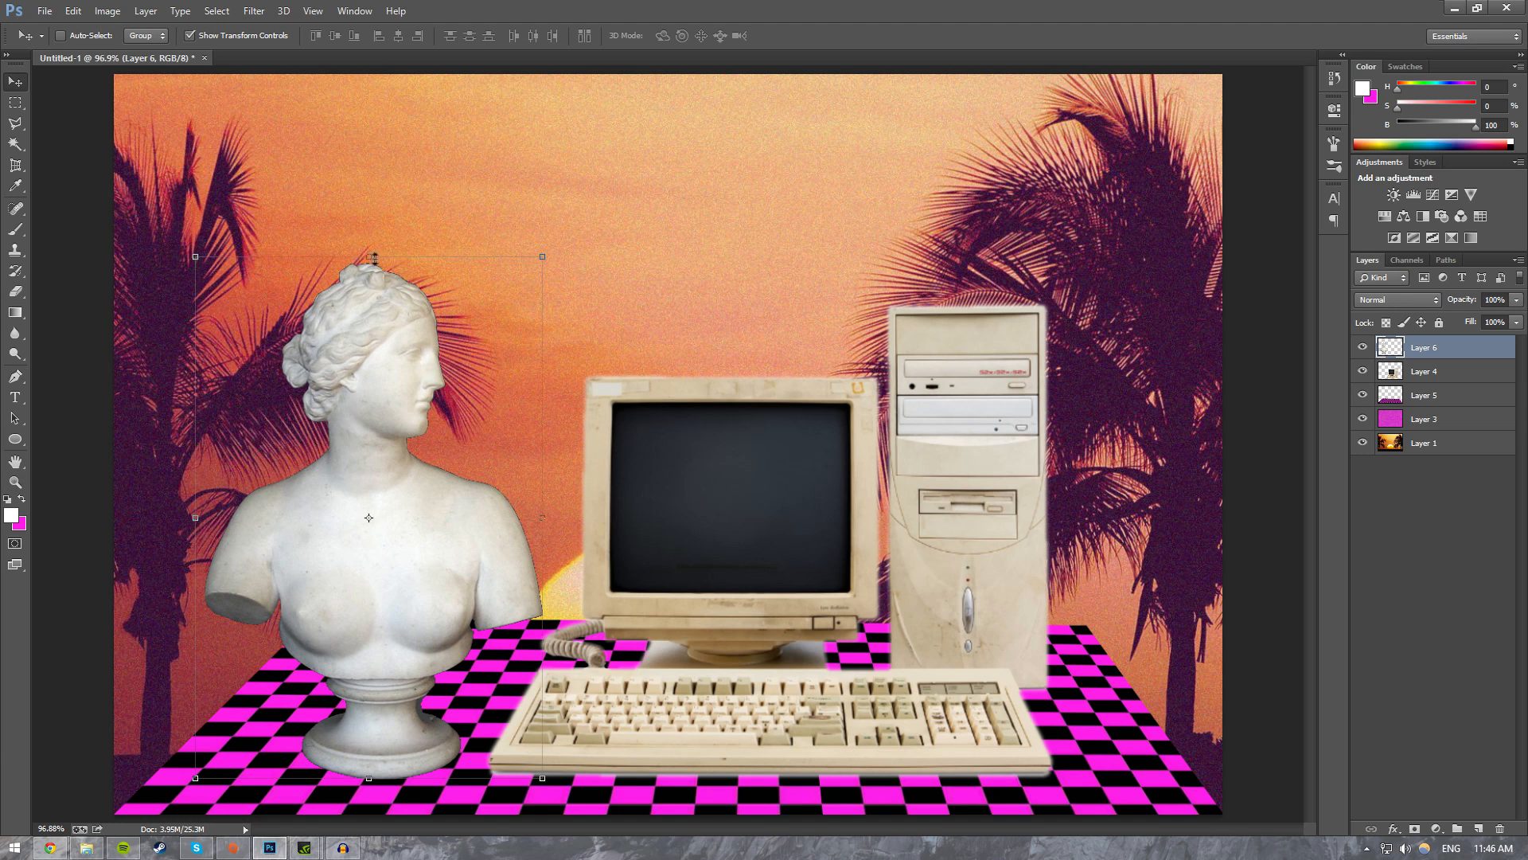
key(ctrl+t)
mouse_move(368, 256)
mouse_down()
mouse_move(359, 221)
mouse_move(370, 243)
mouse_up()
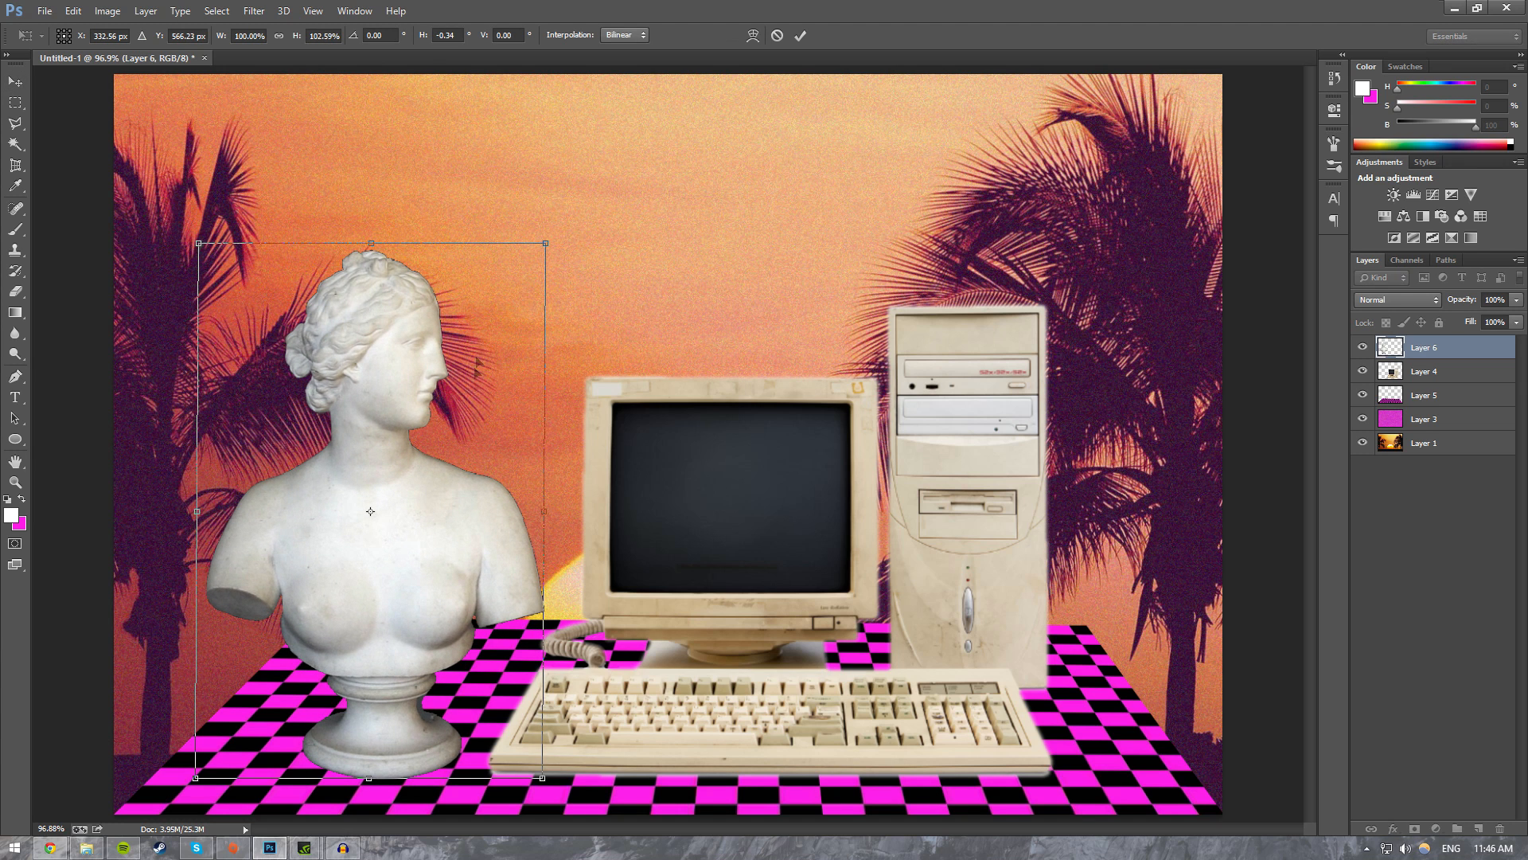
mouse_move(460, 503)
mouse_down()
mouse_move(485, 500)
mouse_move(484, 474)
mouse_move(465, 514)
mouse_up()
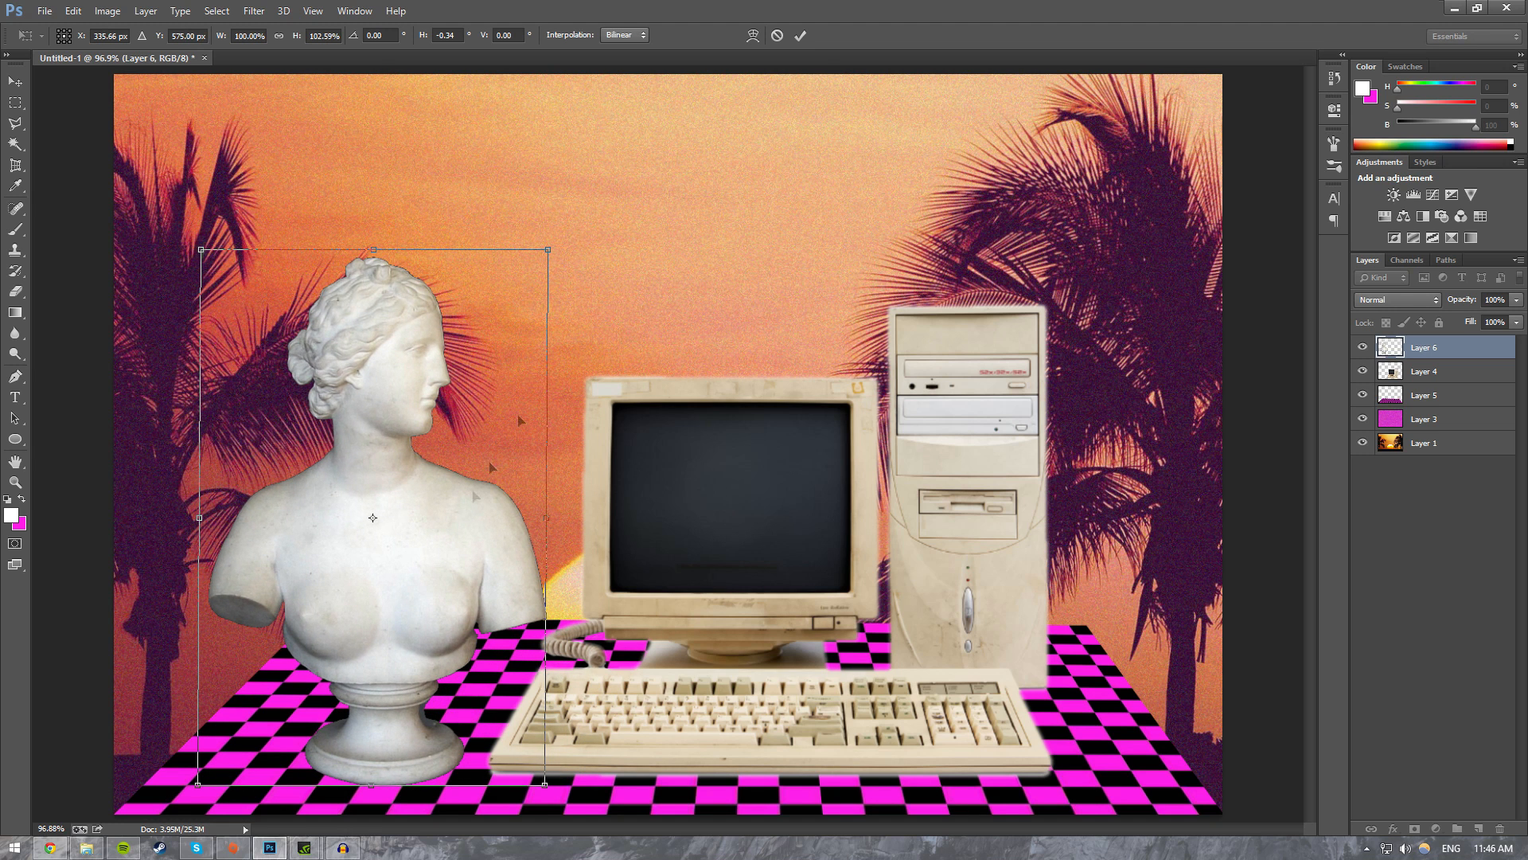
click(800, 35)
click(1498, 606)
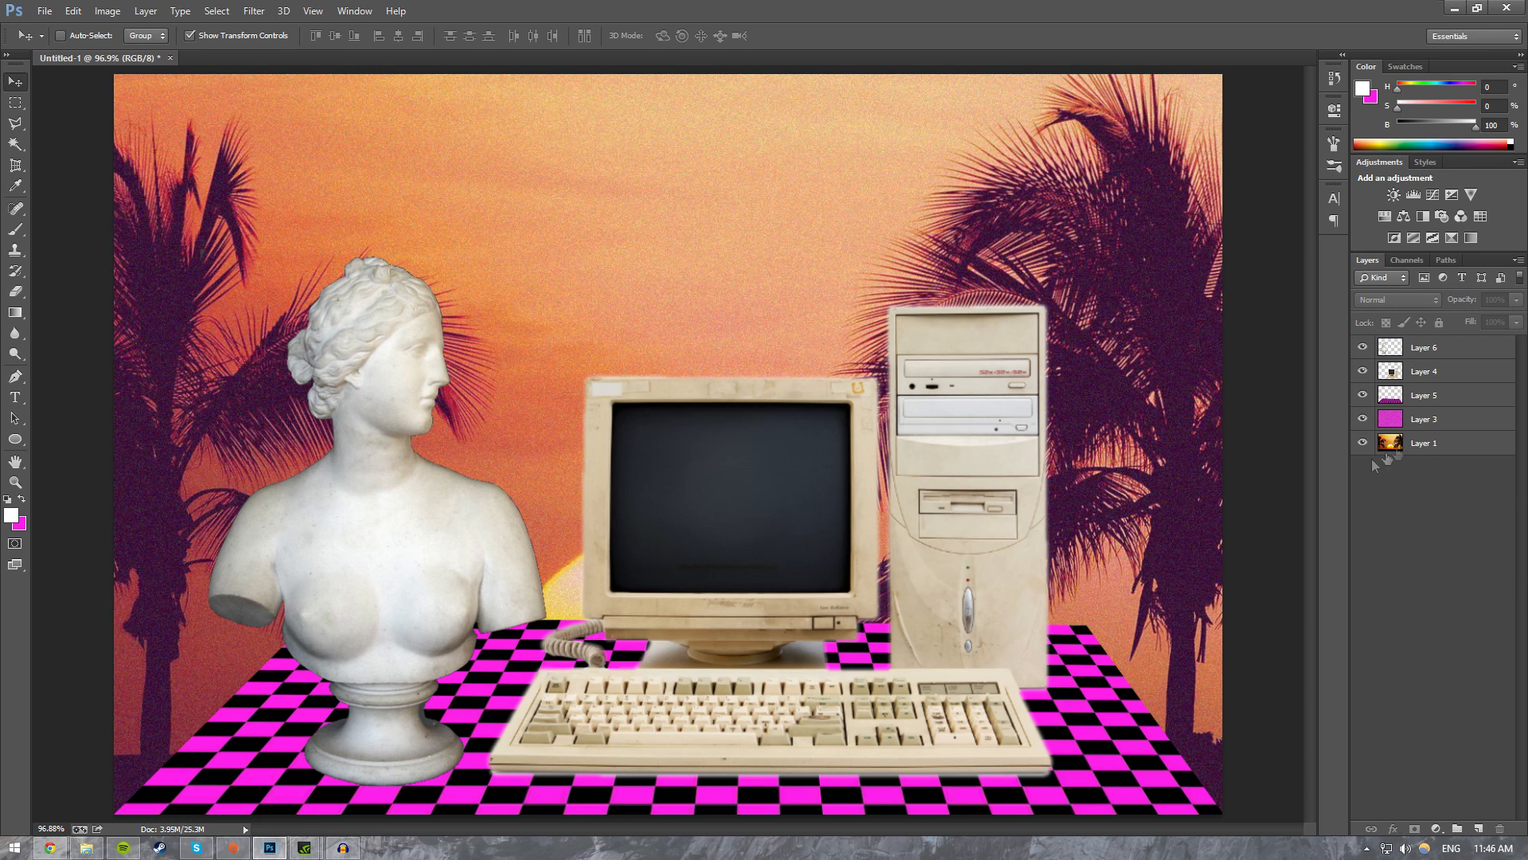
Step: Crop the canvas at both sides and the top to frame the bust and computer tightly, trimming the bust's outer shoulder
key(c)
click(1424, 444)
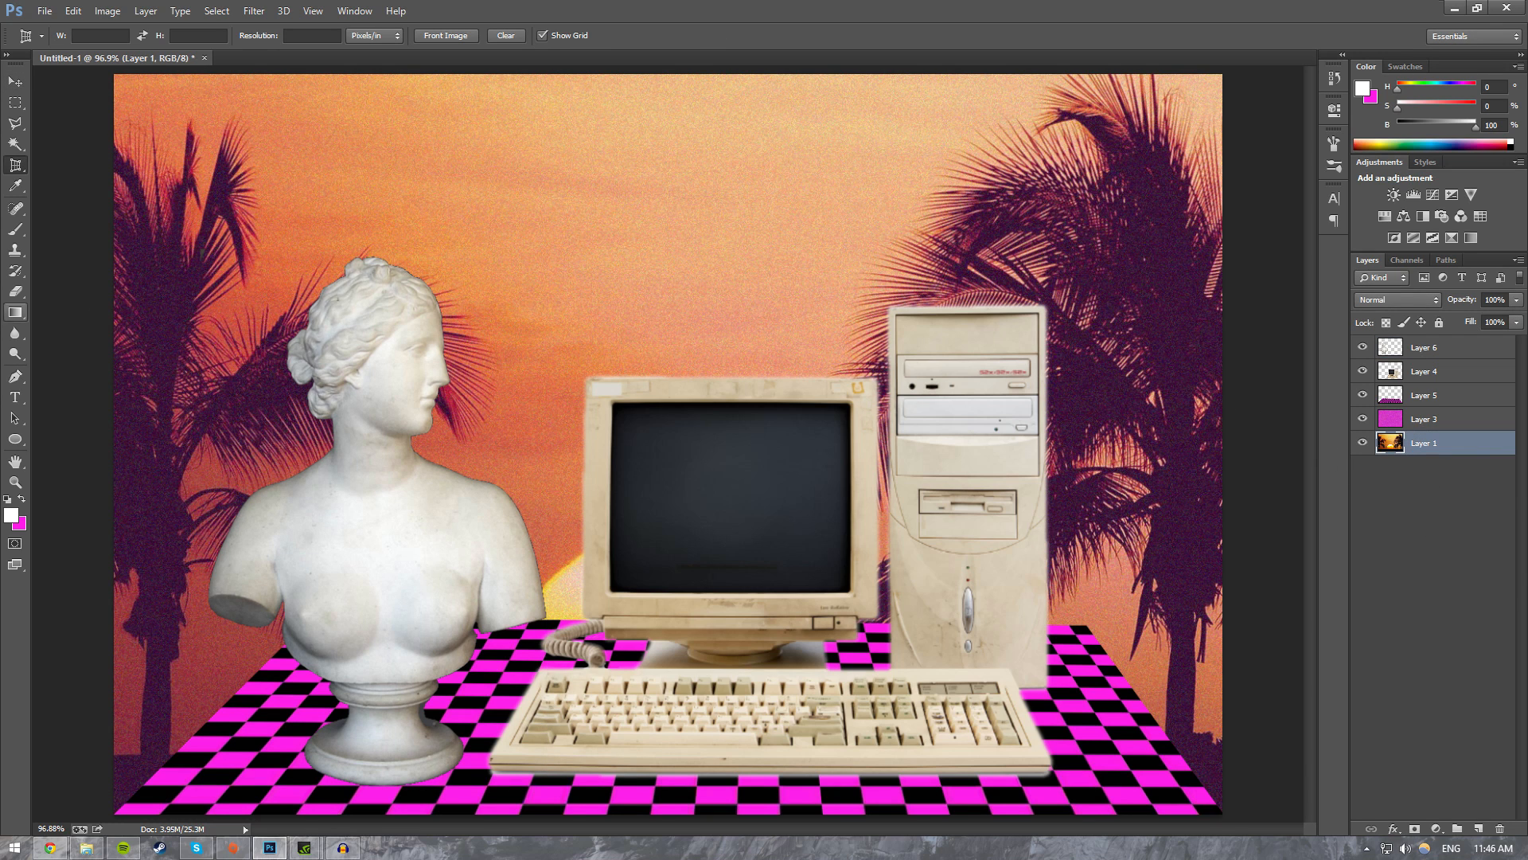
right_click(20, 174)
click(54, 162)
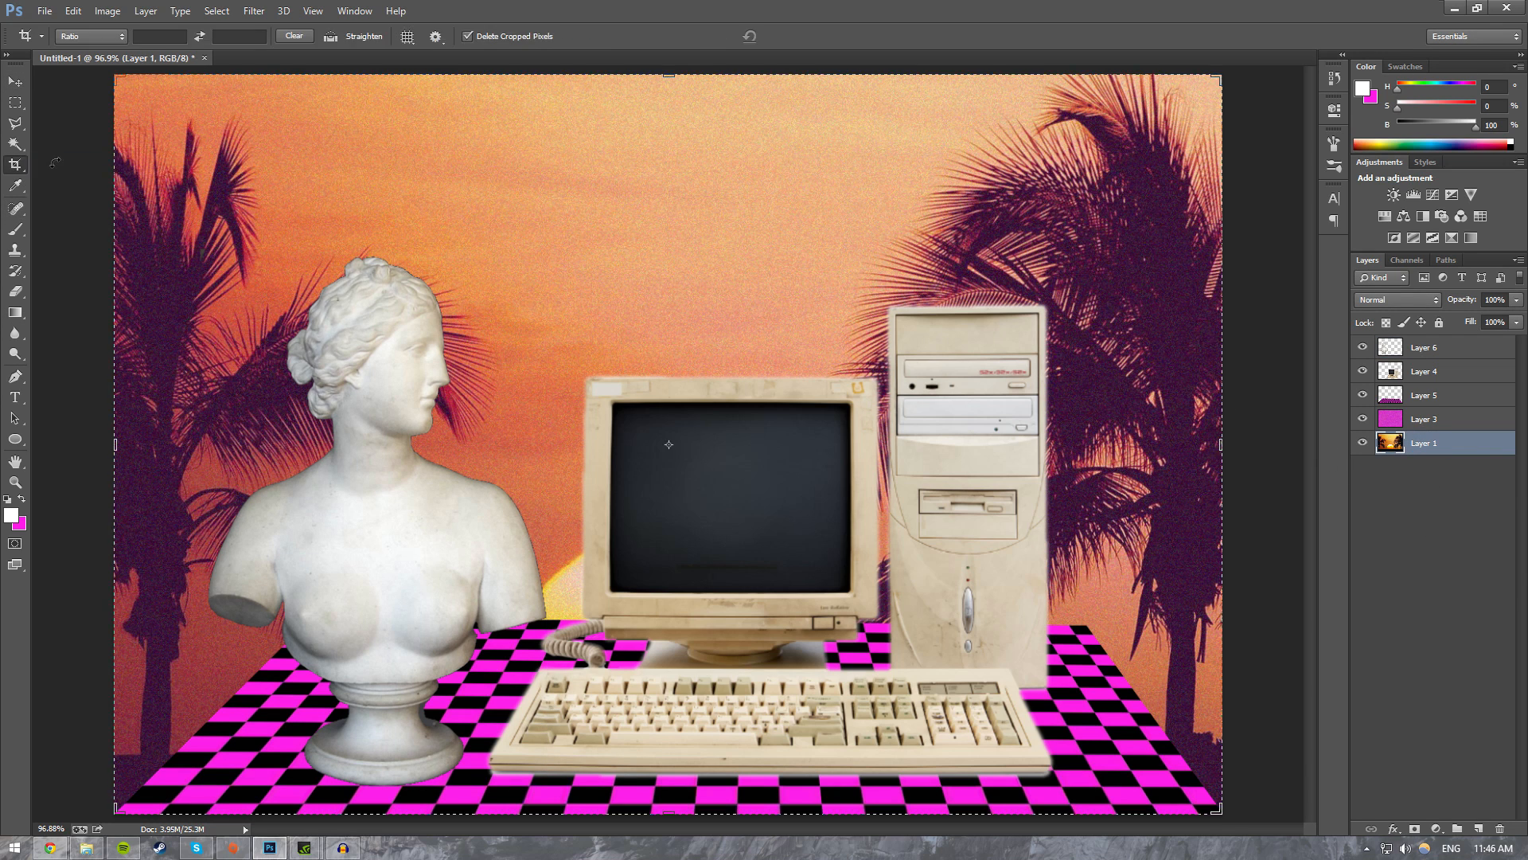
drag(116, 444, 163, 462)
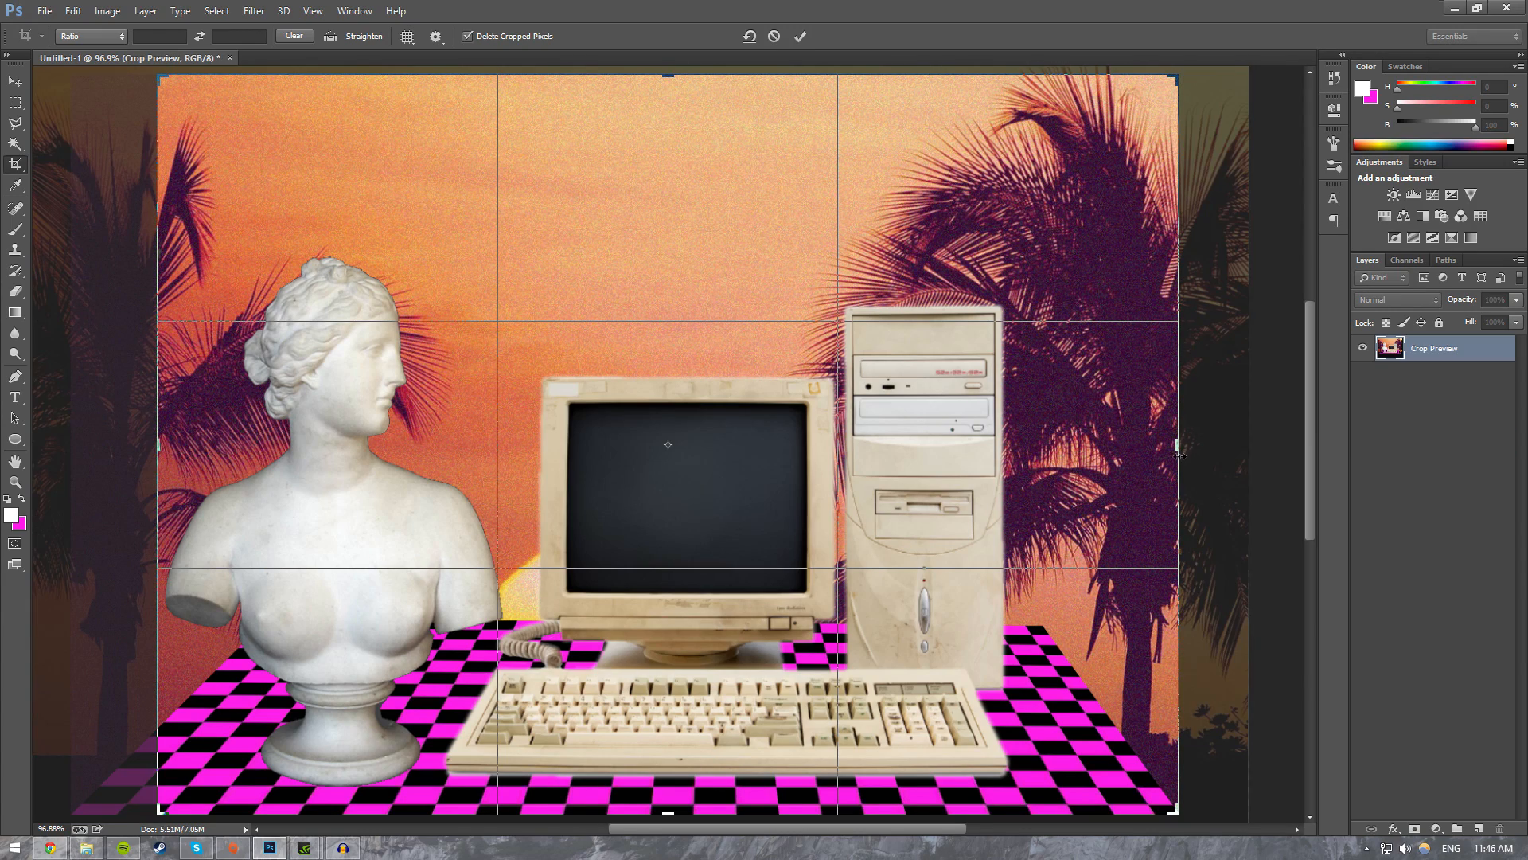
drag(1180, 455, 1135, 460)
drag(667, 73, 666, 151)
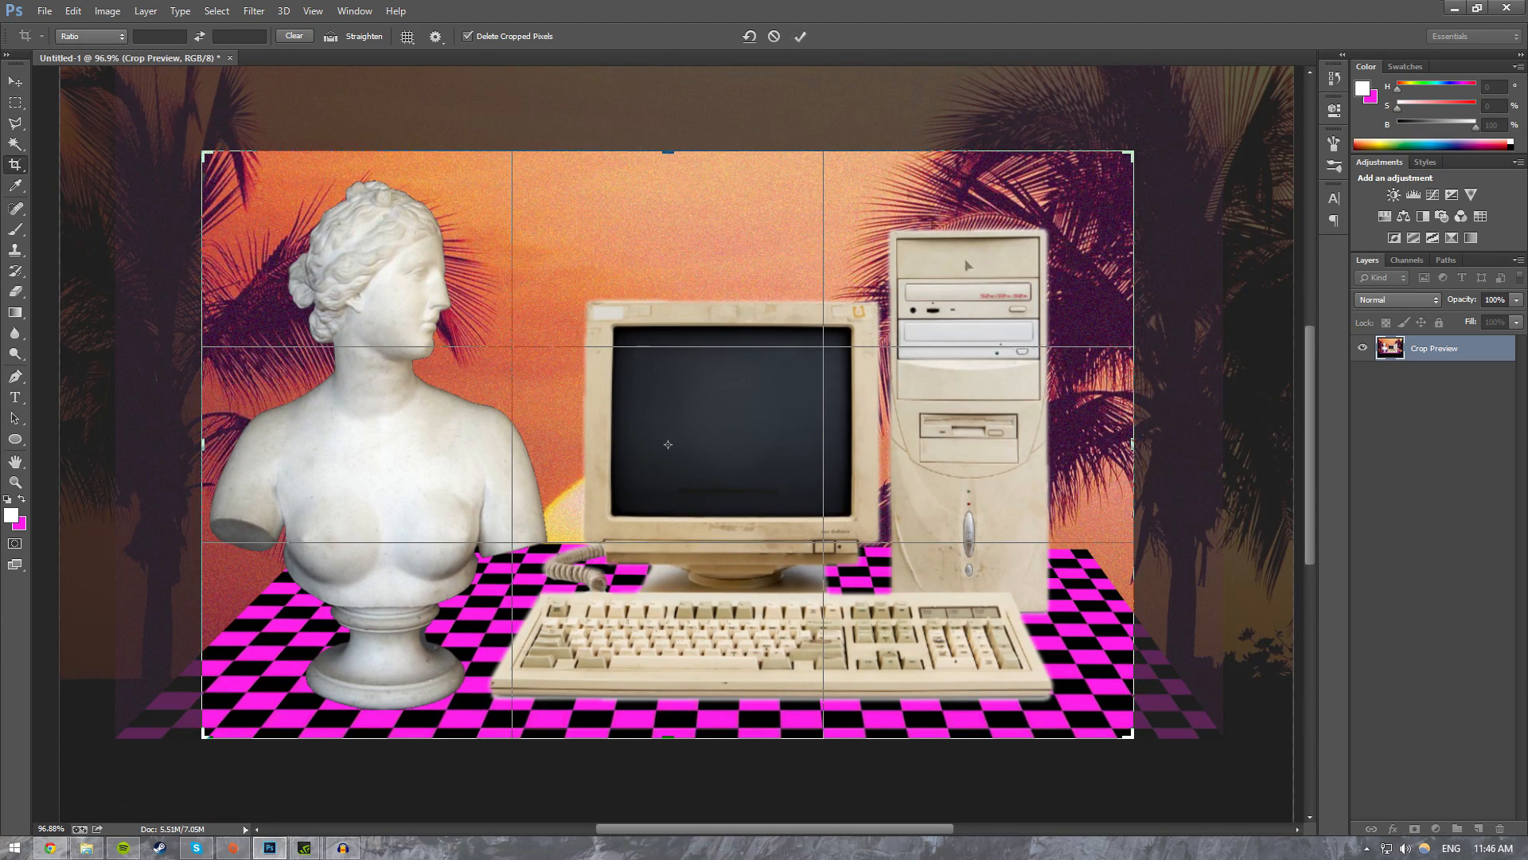
drag(1132, 440, 1110, 443)
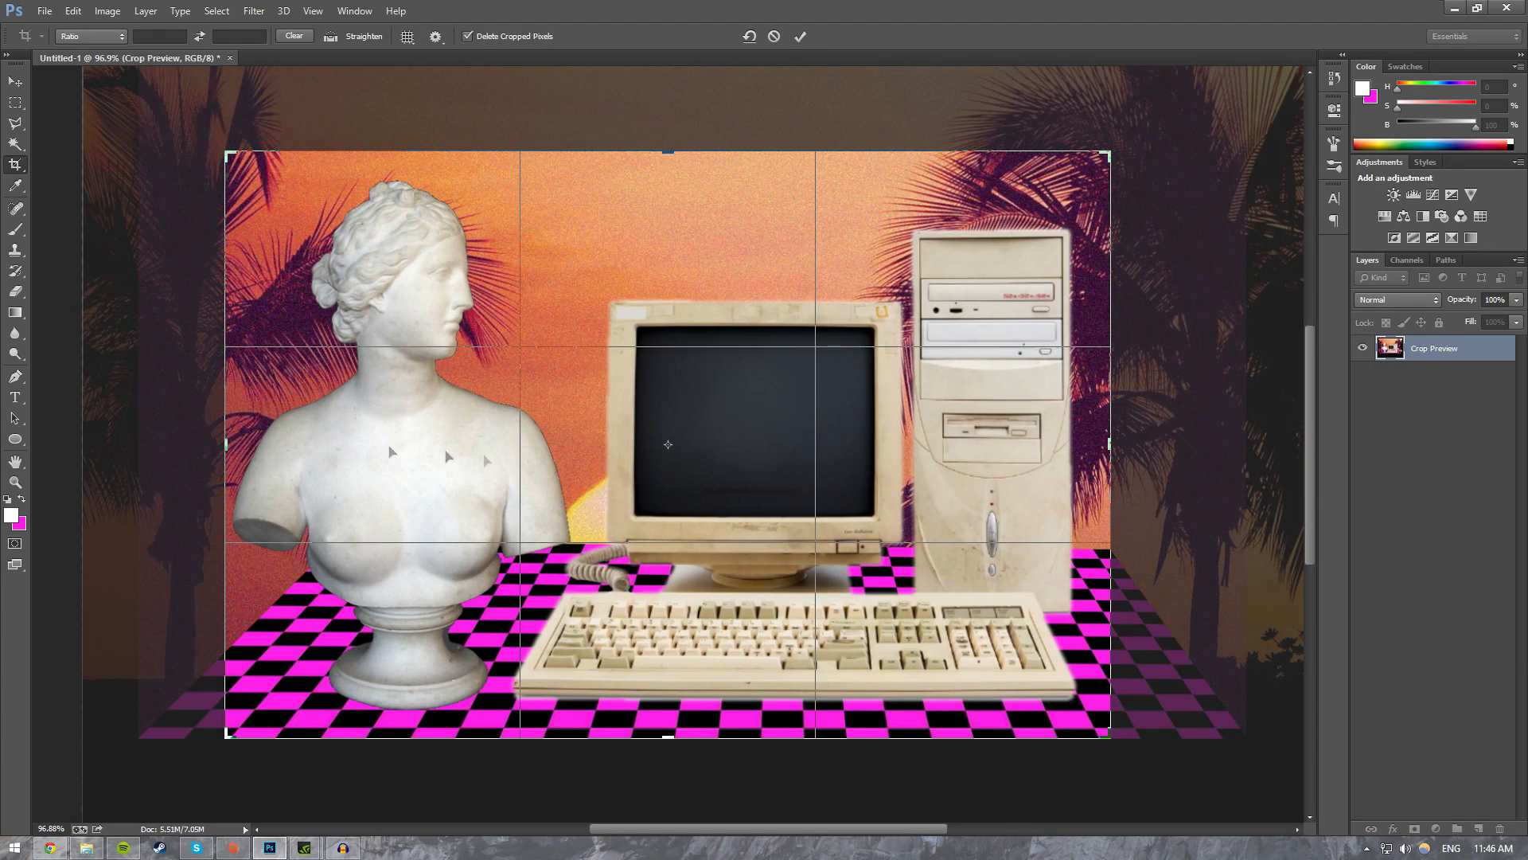
drag(229, 439, 273, 430)
click(800, 36)
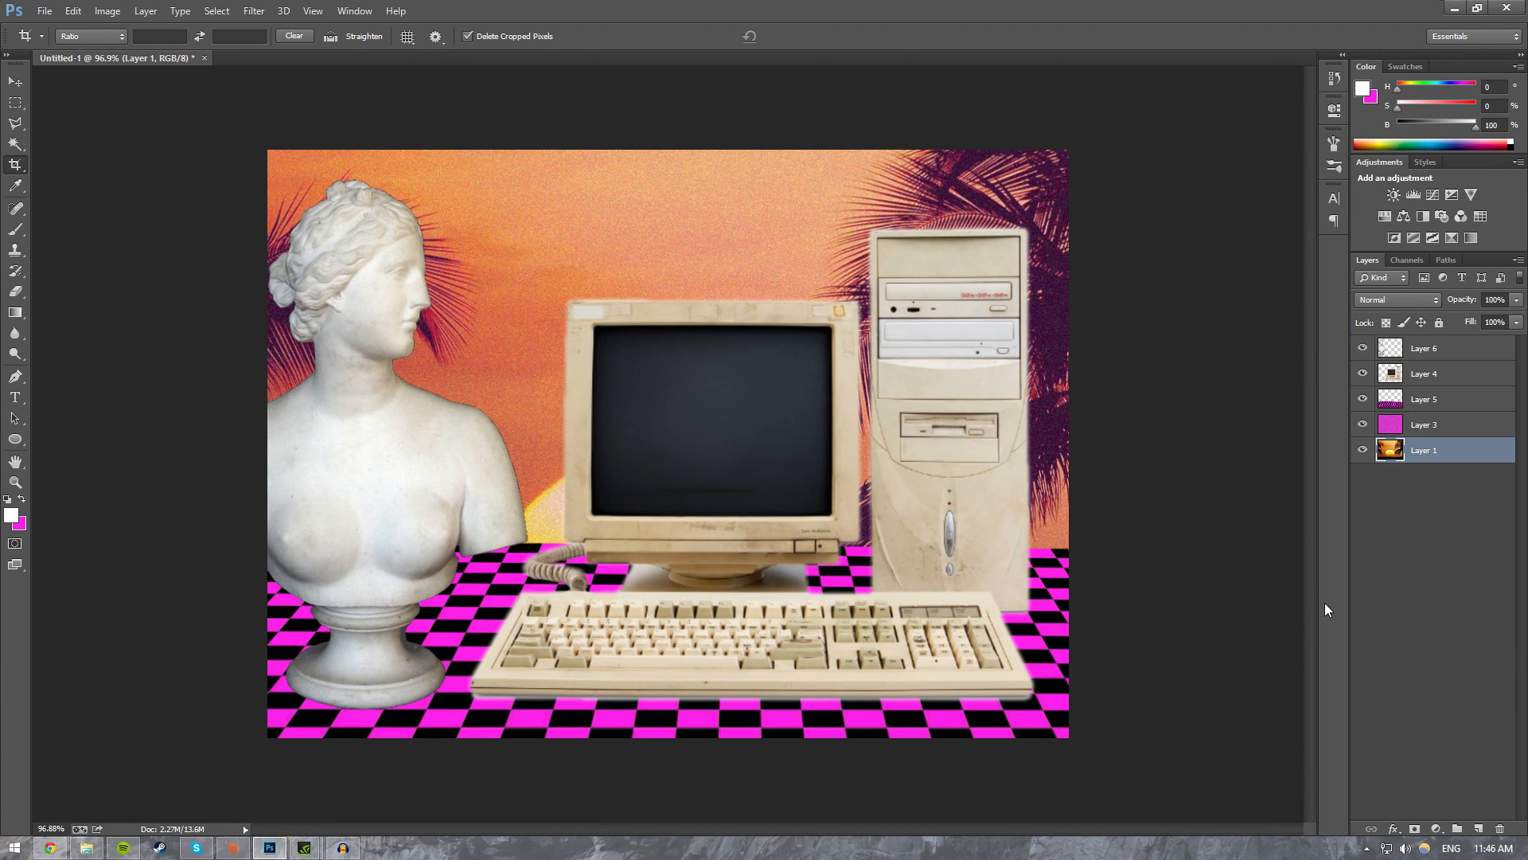
Step: Undo the crop and shift the palm sunset layer up and slightly right, then deselect the layer
key(ctrl+z)
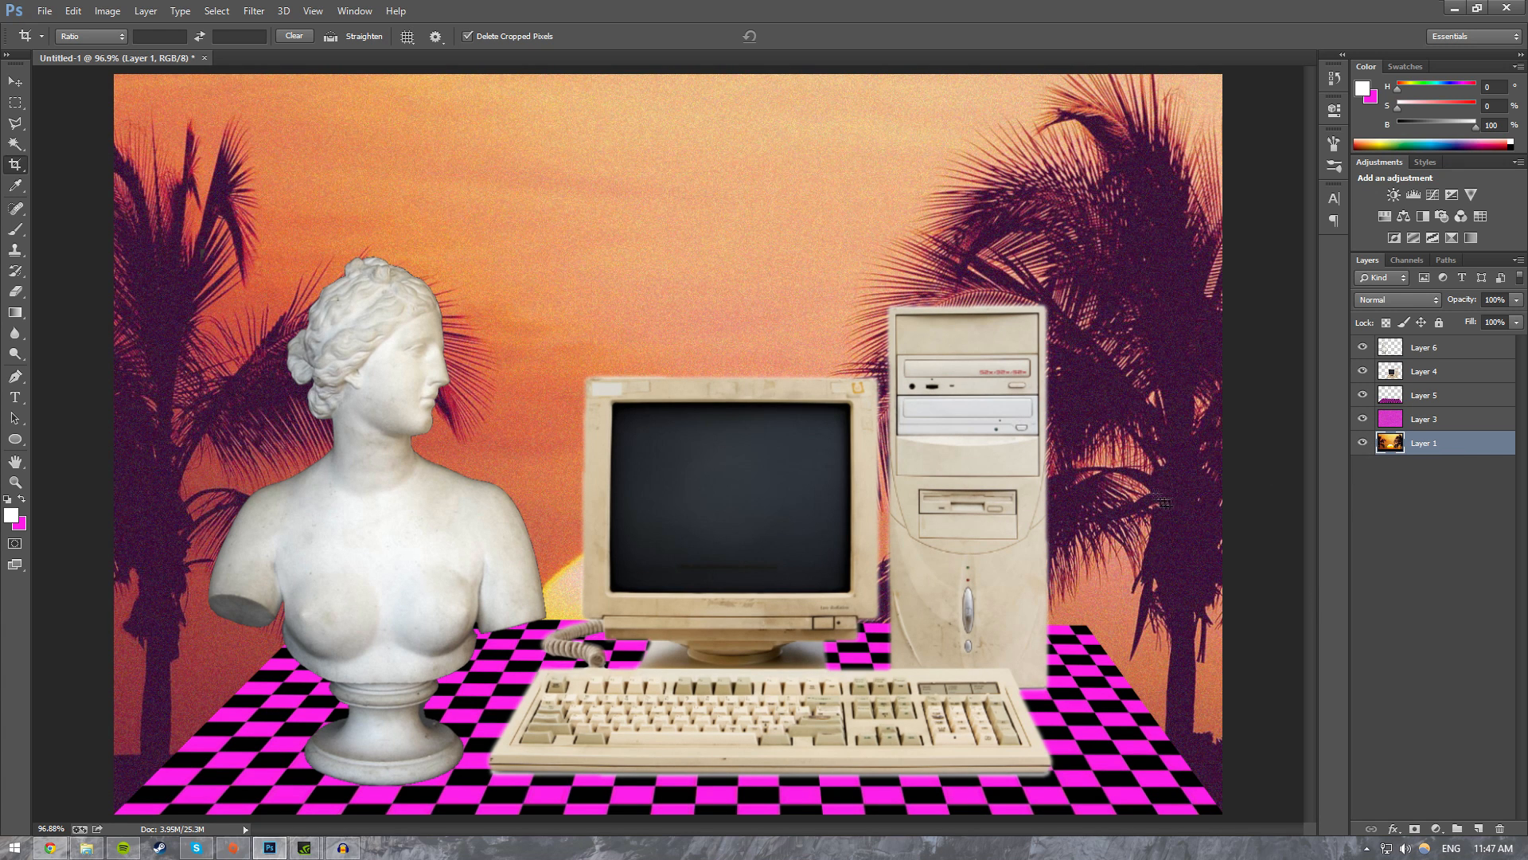
key(v)
drag(1122, 495, 1175, 370)
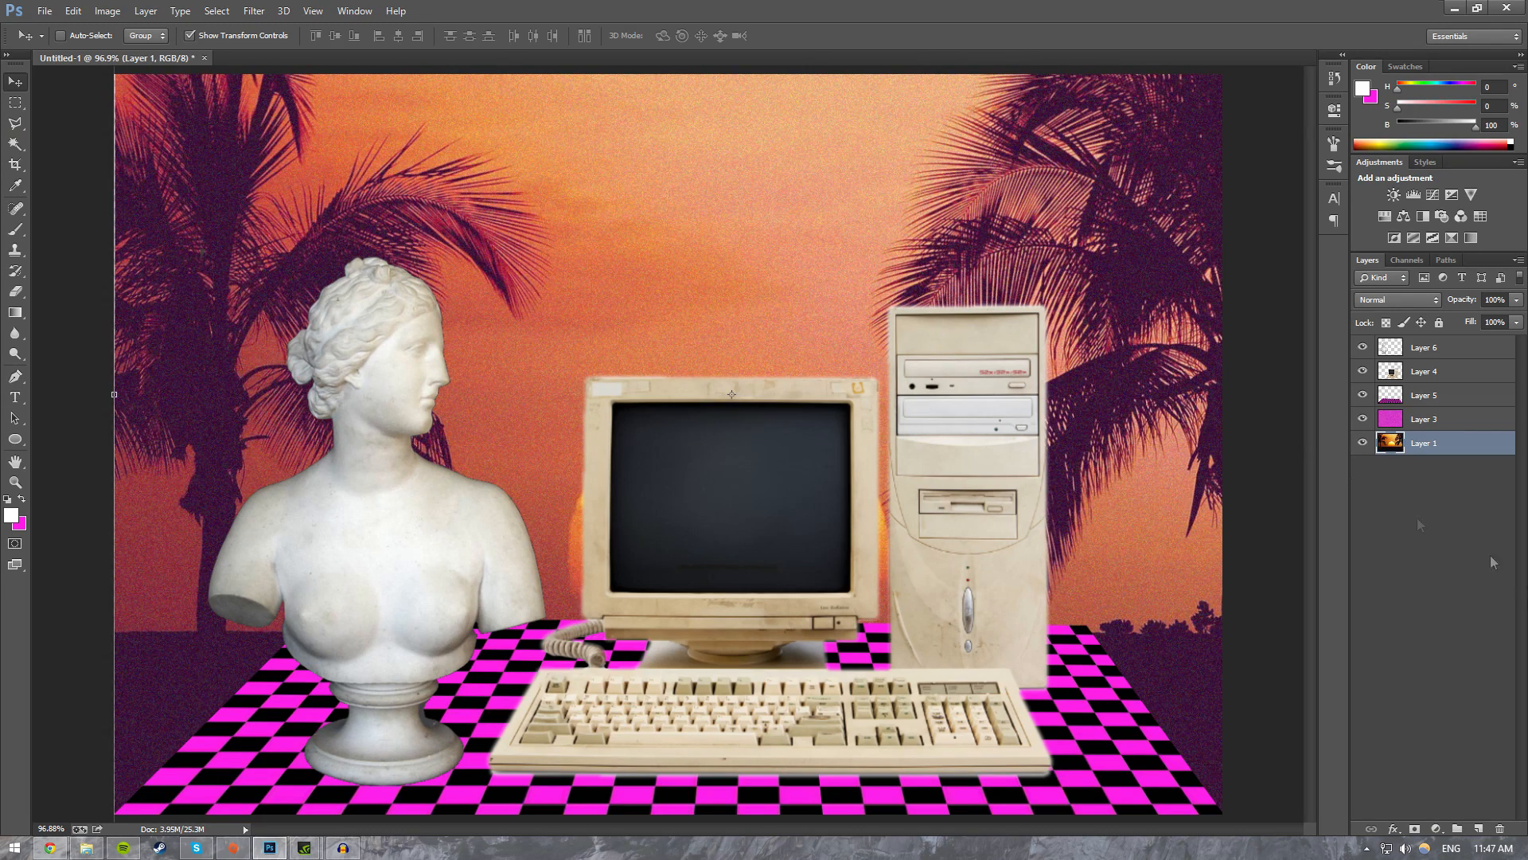
click(1446, 574)
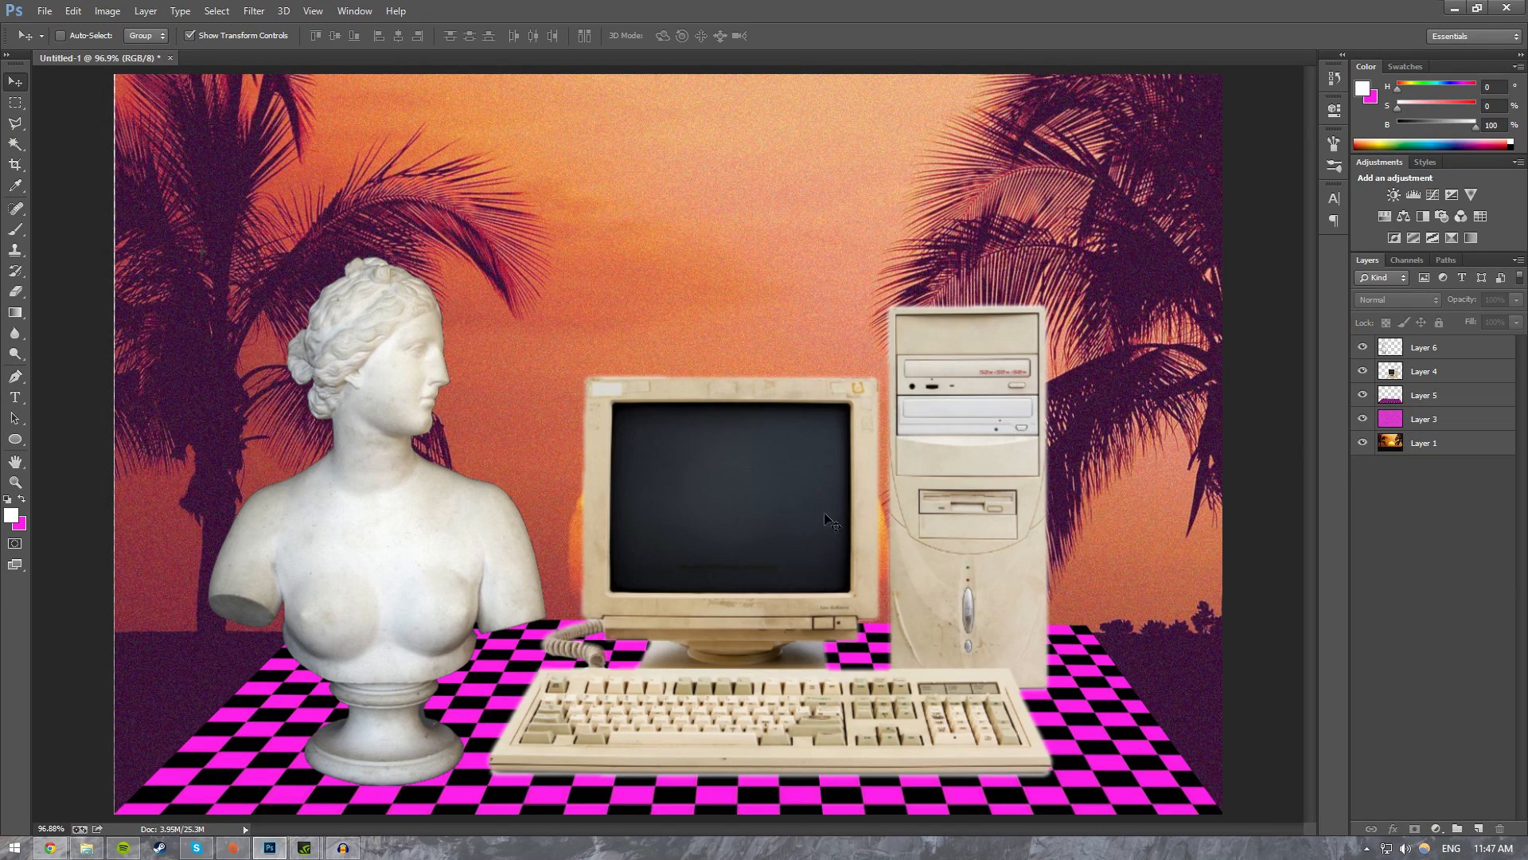
Step: Crop a narrow strip off both sides of the canvas, keeping the full height and the whole bust
key(c)
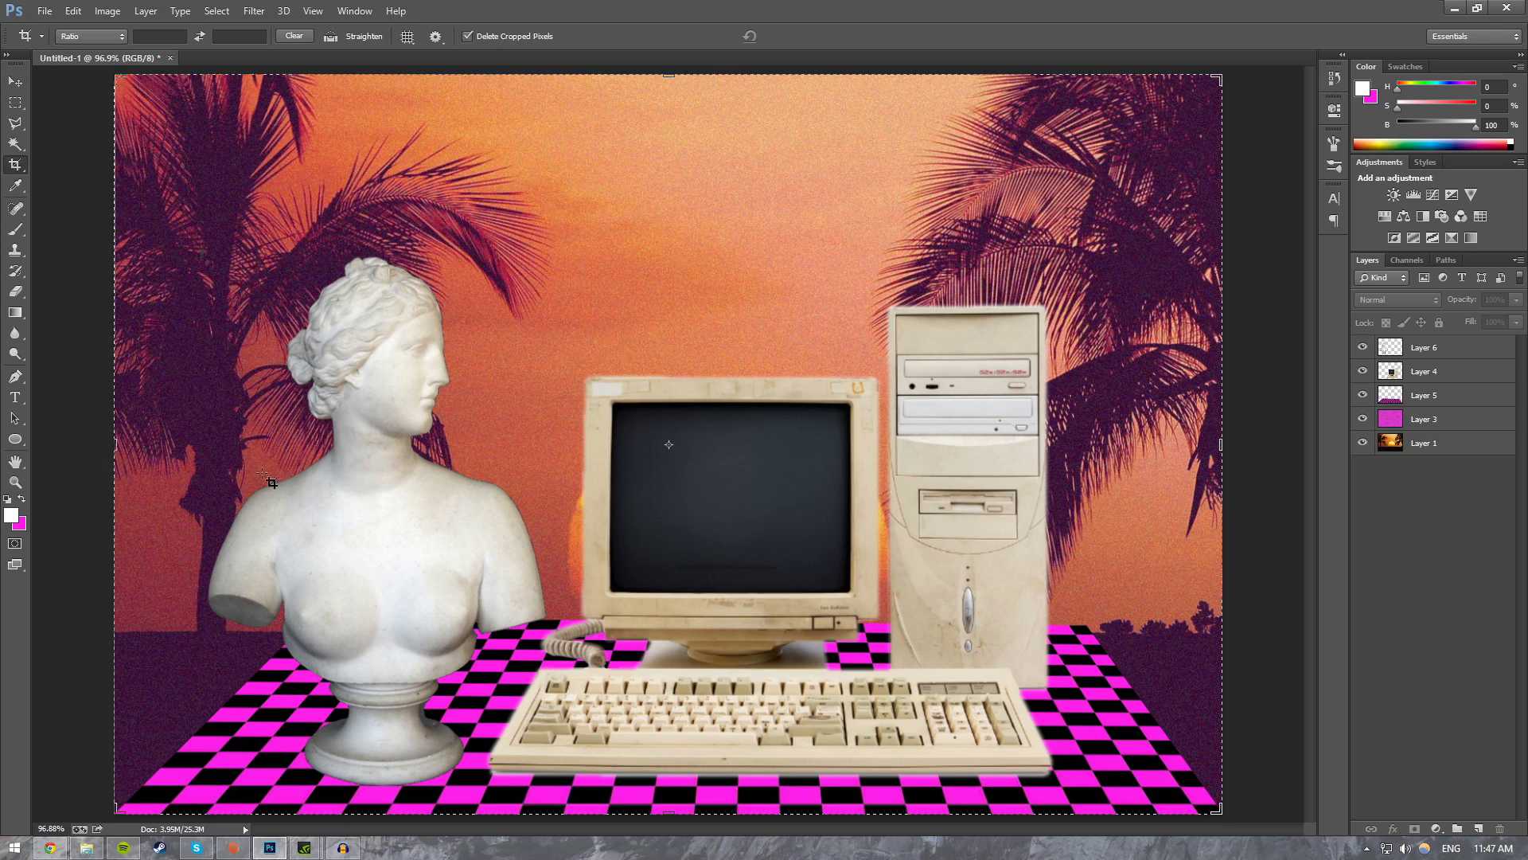
drag(113, 452, 154, 451)
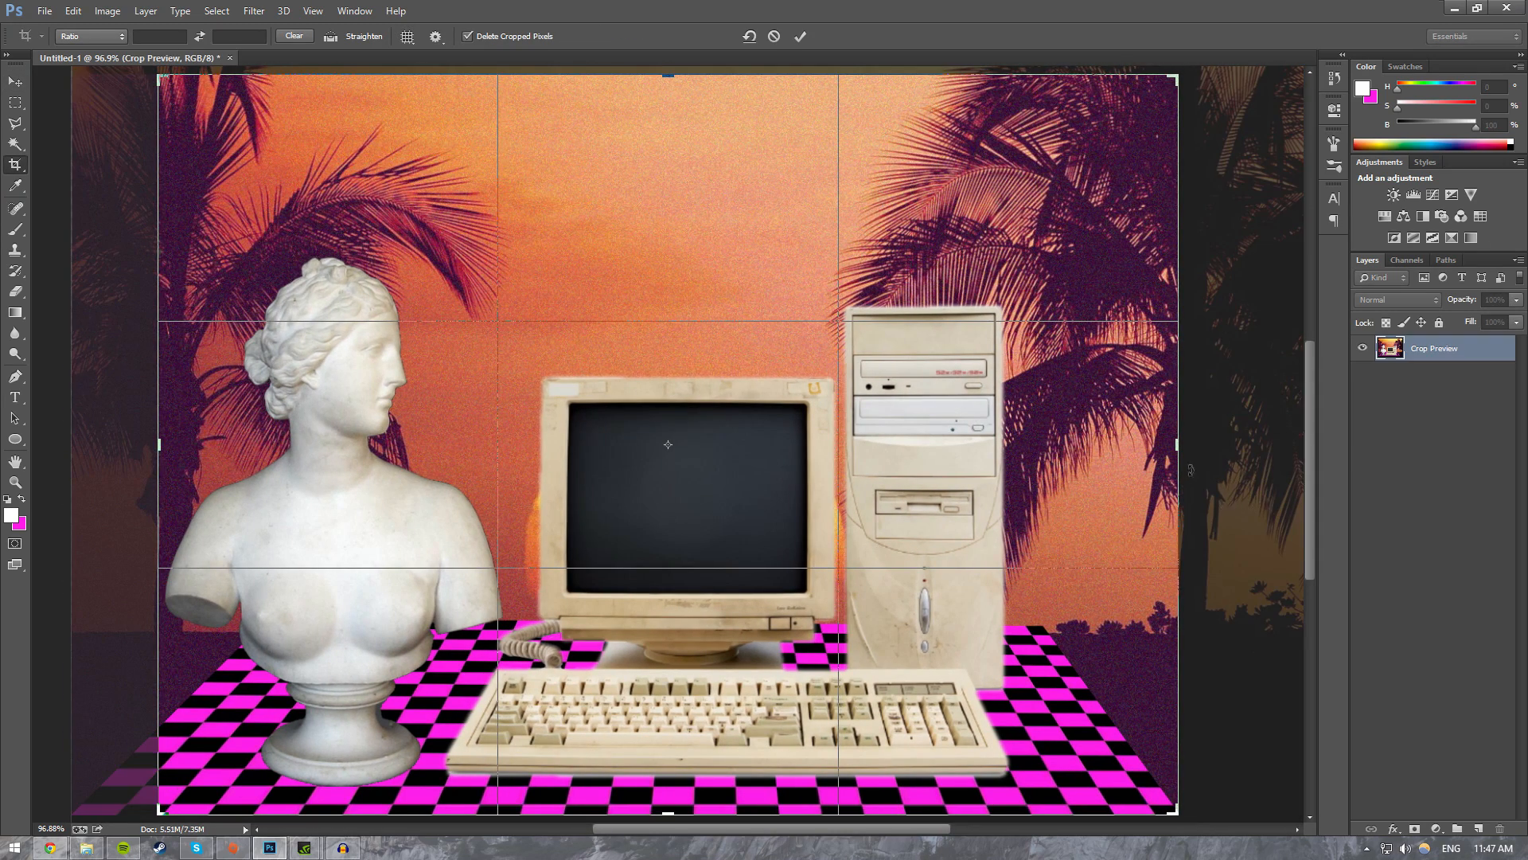
drag(1181, 443, 1145, 439)
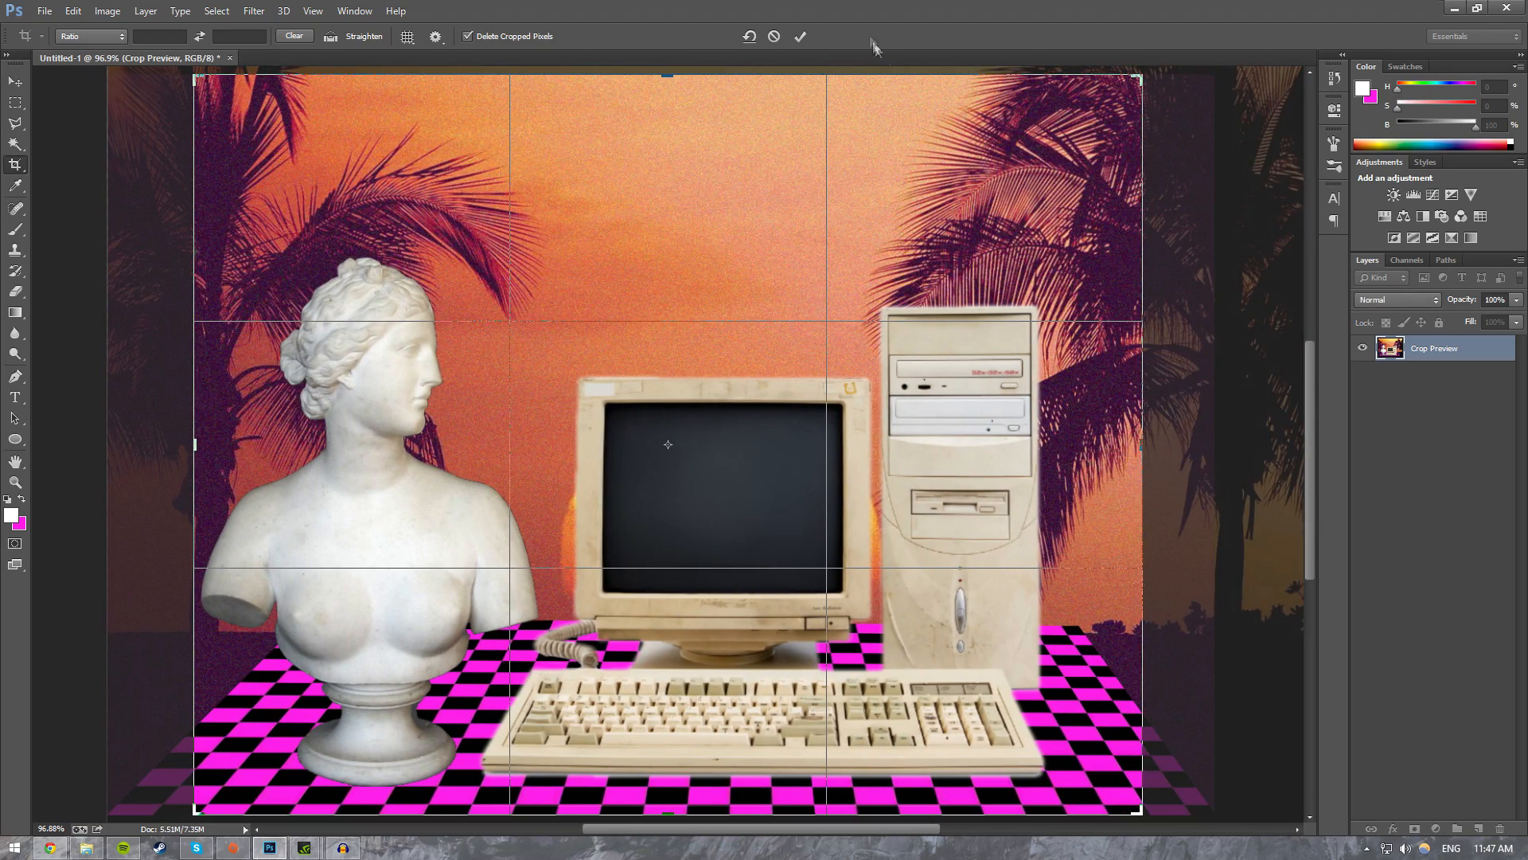
click(800, 35)
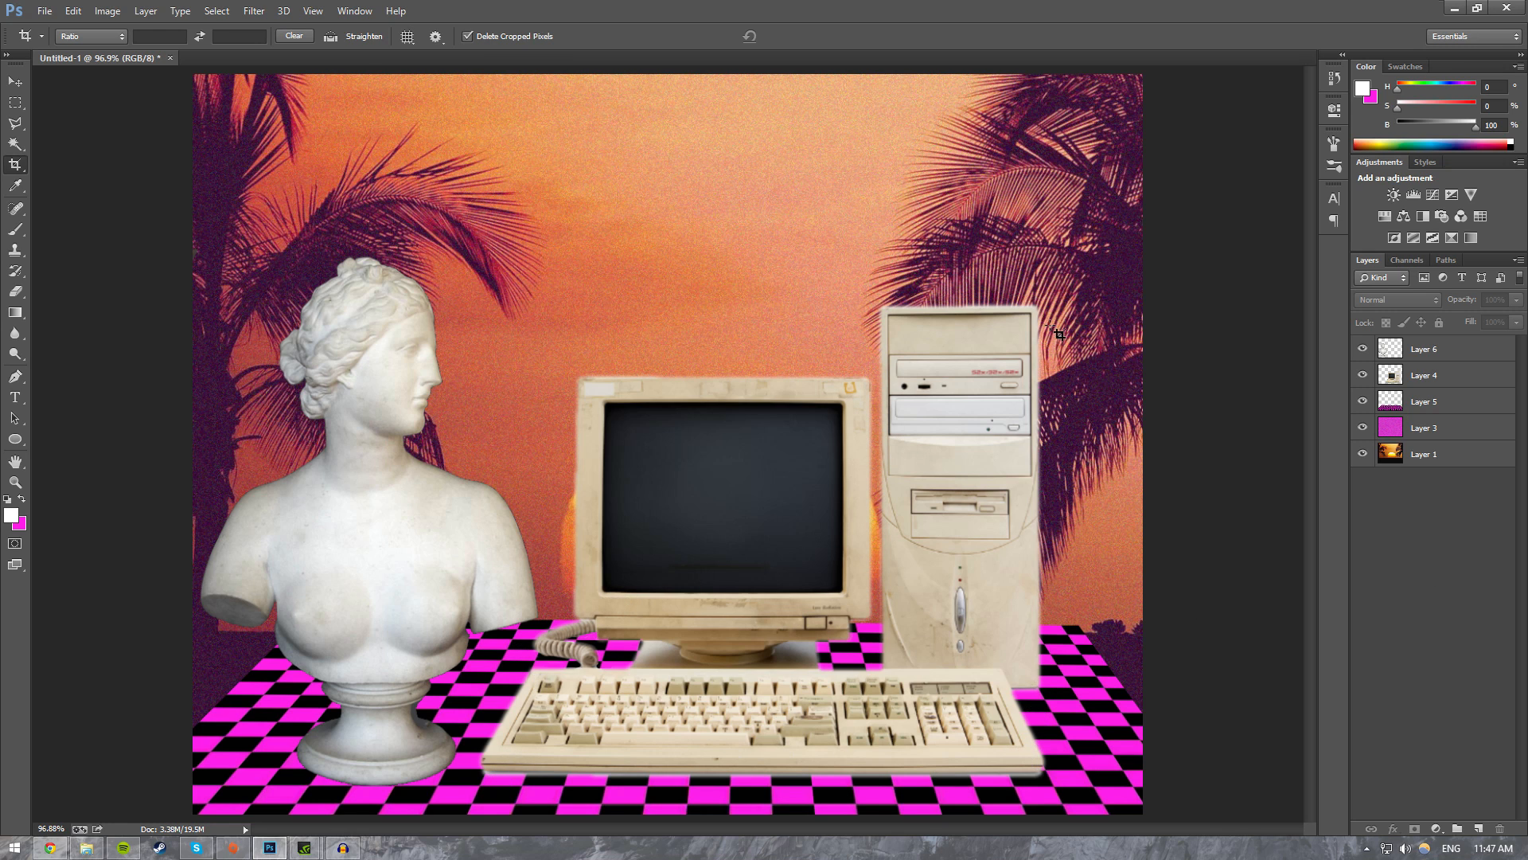
Step: On the computer layer, reduce the Eraser to 8 px and erase the fuzzy fringe along the tower's top edge
key(z)
drag(865, 275, 1101, 372)
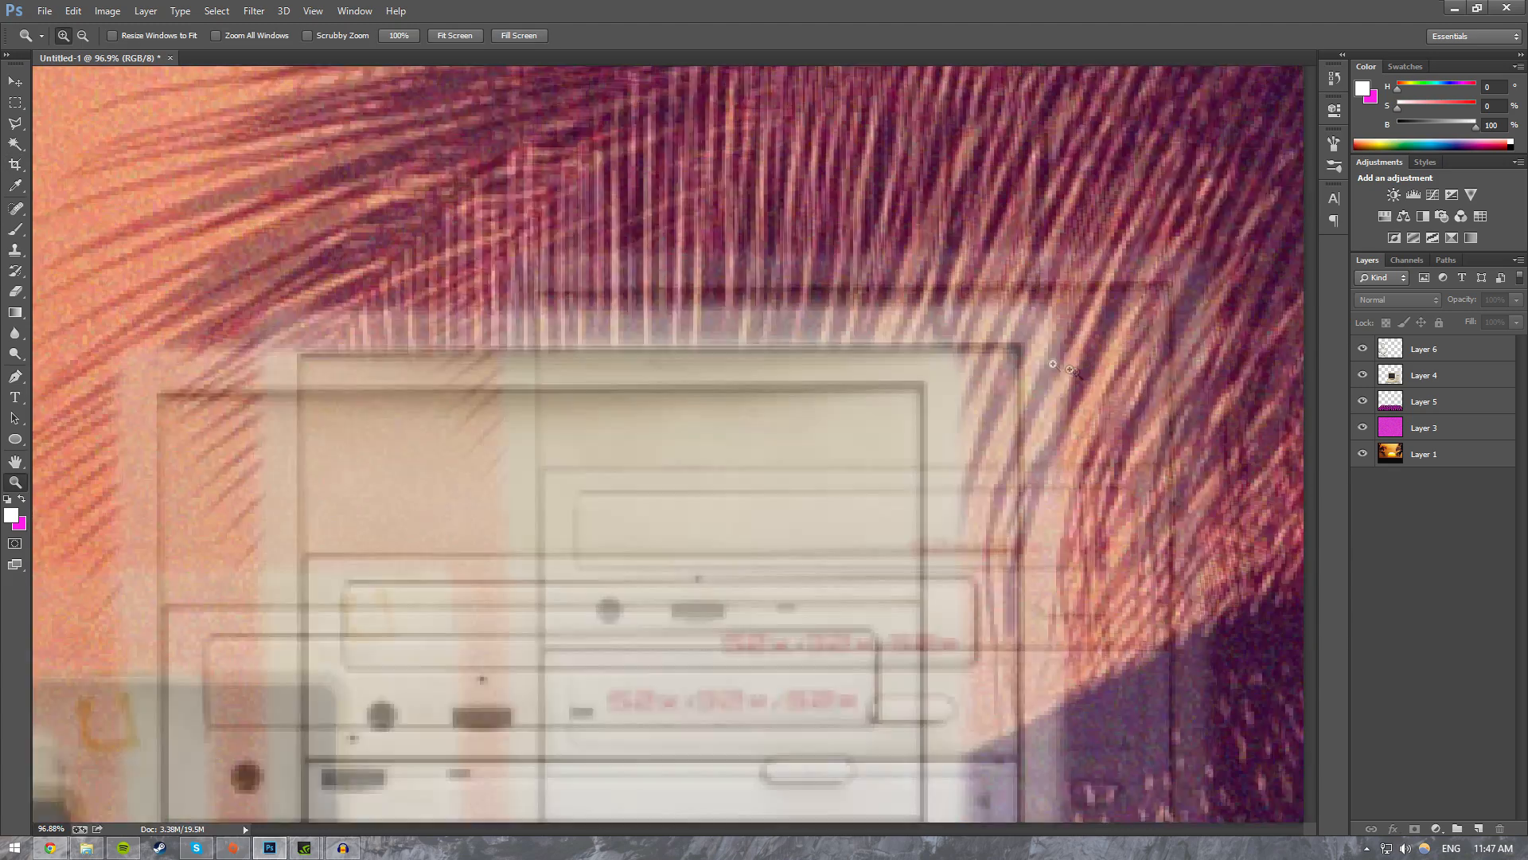
key(e)
scroll(123, 350, up, 1)
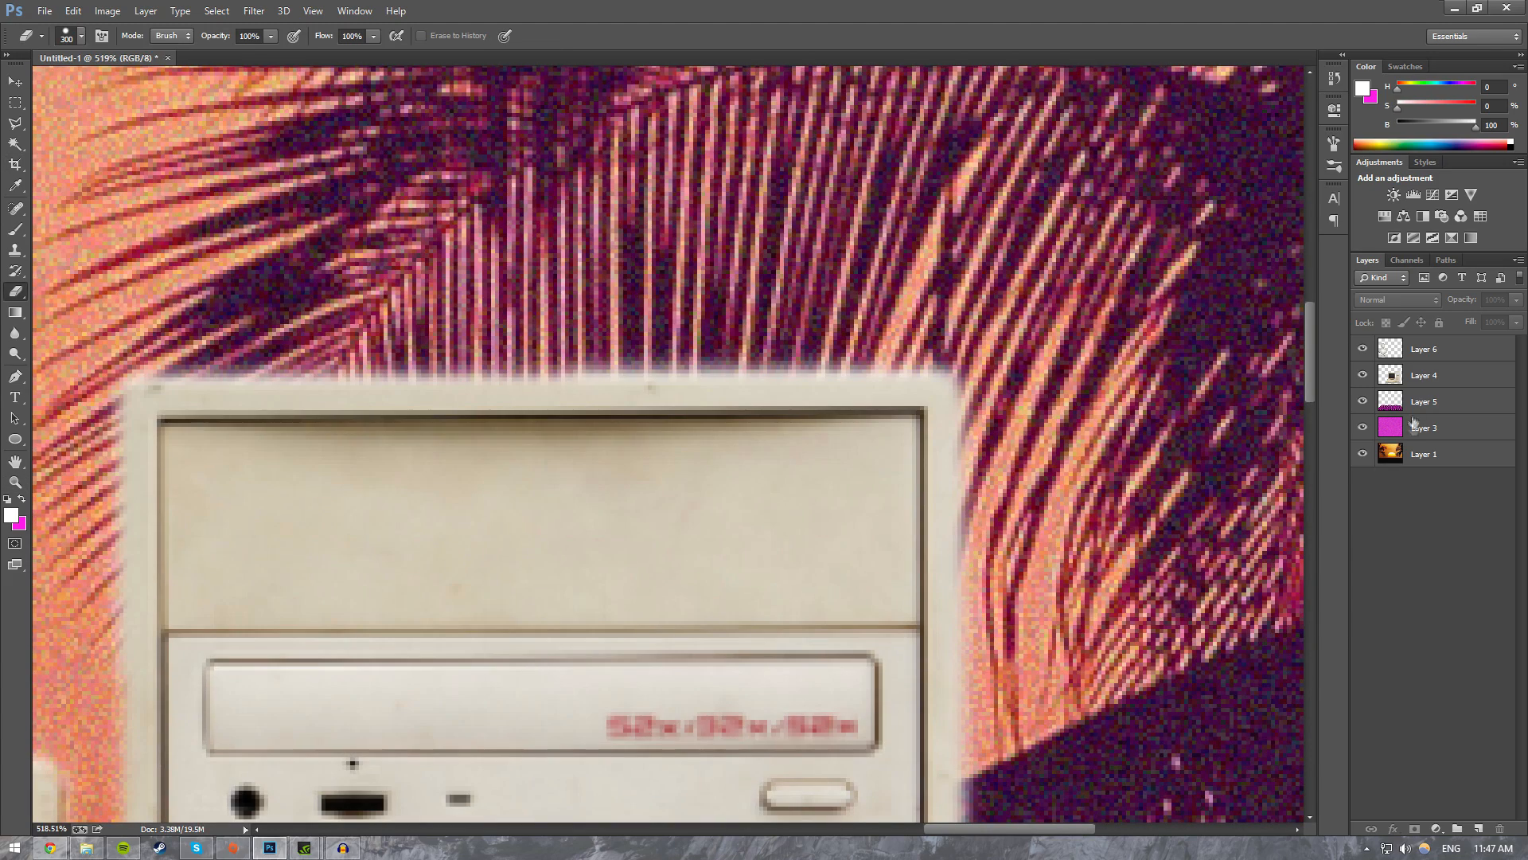
click(1416, 383)
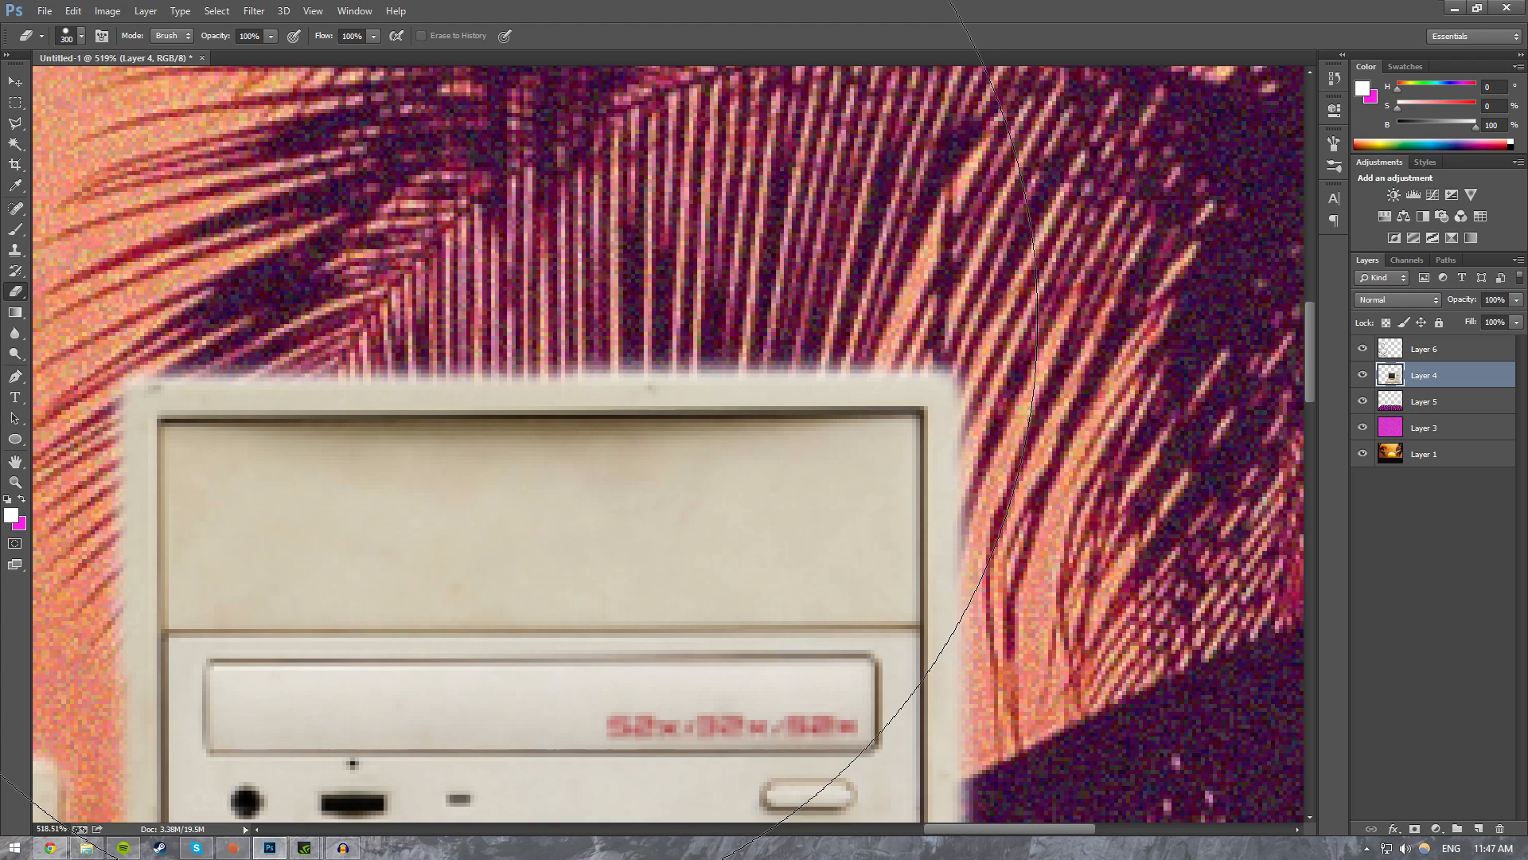
key(bracketleft)
key(bracketleft)
key(bracketleft)
key(bracketleft)
key(bracketleft)
key(bracketleft)
key(bracketleft)
key(bracketleft)
key(bracketleft)
key(bracketleft)
key(bracketleft)
key(bracketleft)
key(bracketleft)
key(bracketleft)
key(bracketleft)
key(bracketleft)
key(bracketleft)
key(bracketleft)
key(bracketleft)
key(bracketleft)
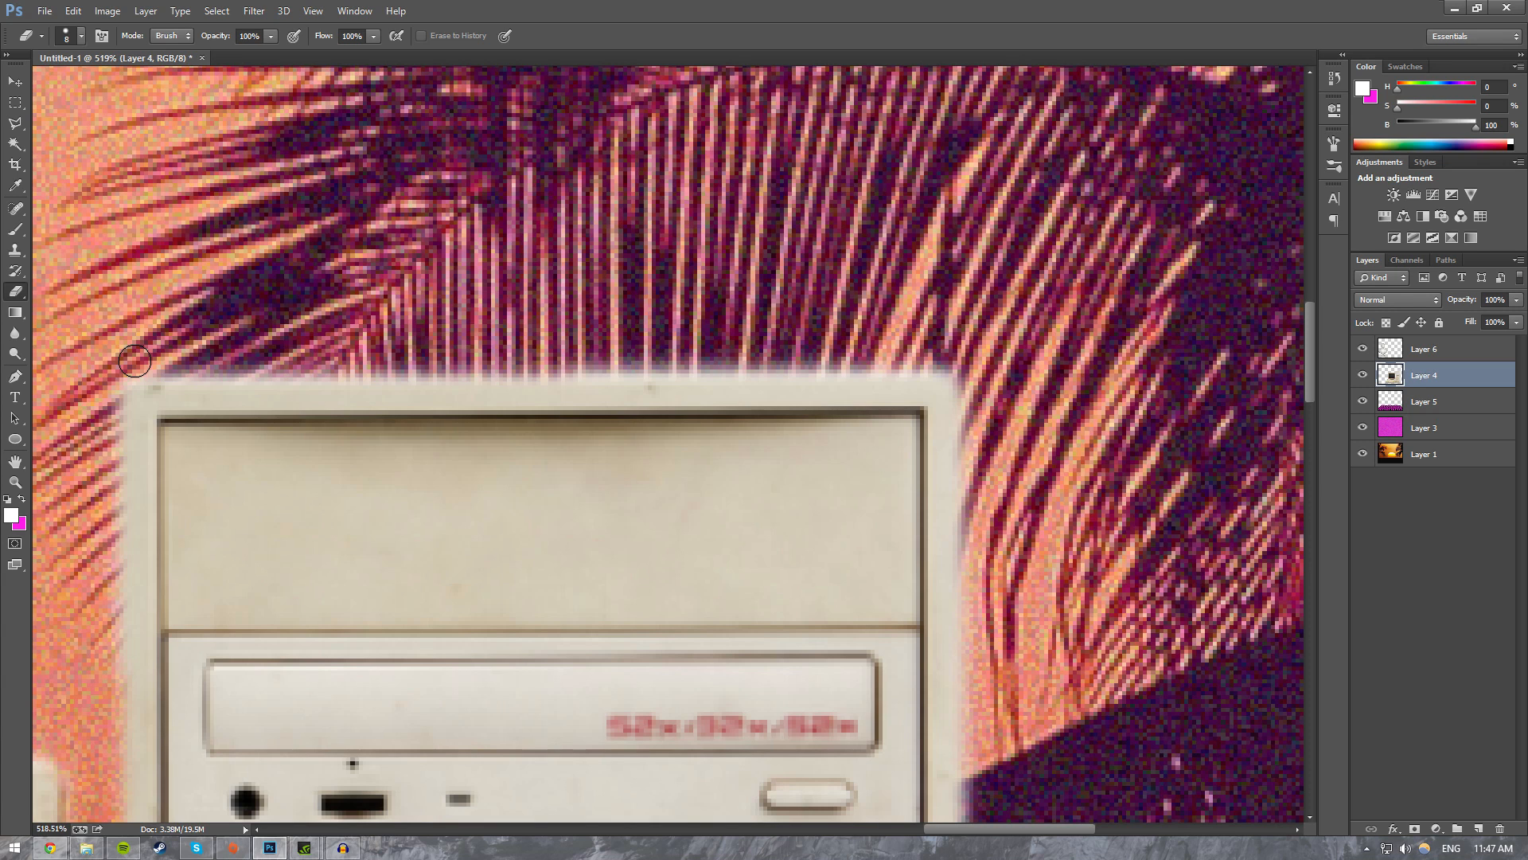
mouse_move(135, 361)
mouse_down()
mouse_move(987, 347)
mouse_move(653, 376)
mouse_move(131, 350)
mouse_move(334, 376)
mouse_move(875, 331)
mouse_move(653, 359)
mouse_move(87, 335)
mouse_move(923, 363)
mouse_up()
scroll(917, 406, down, 1)
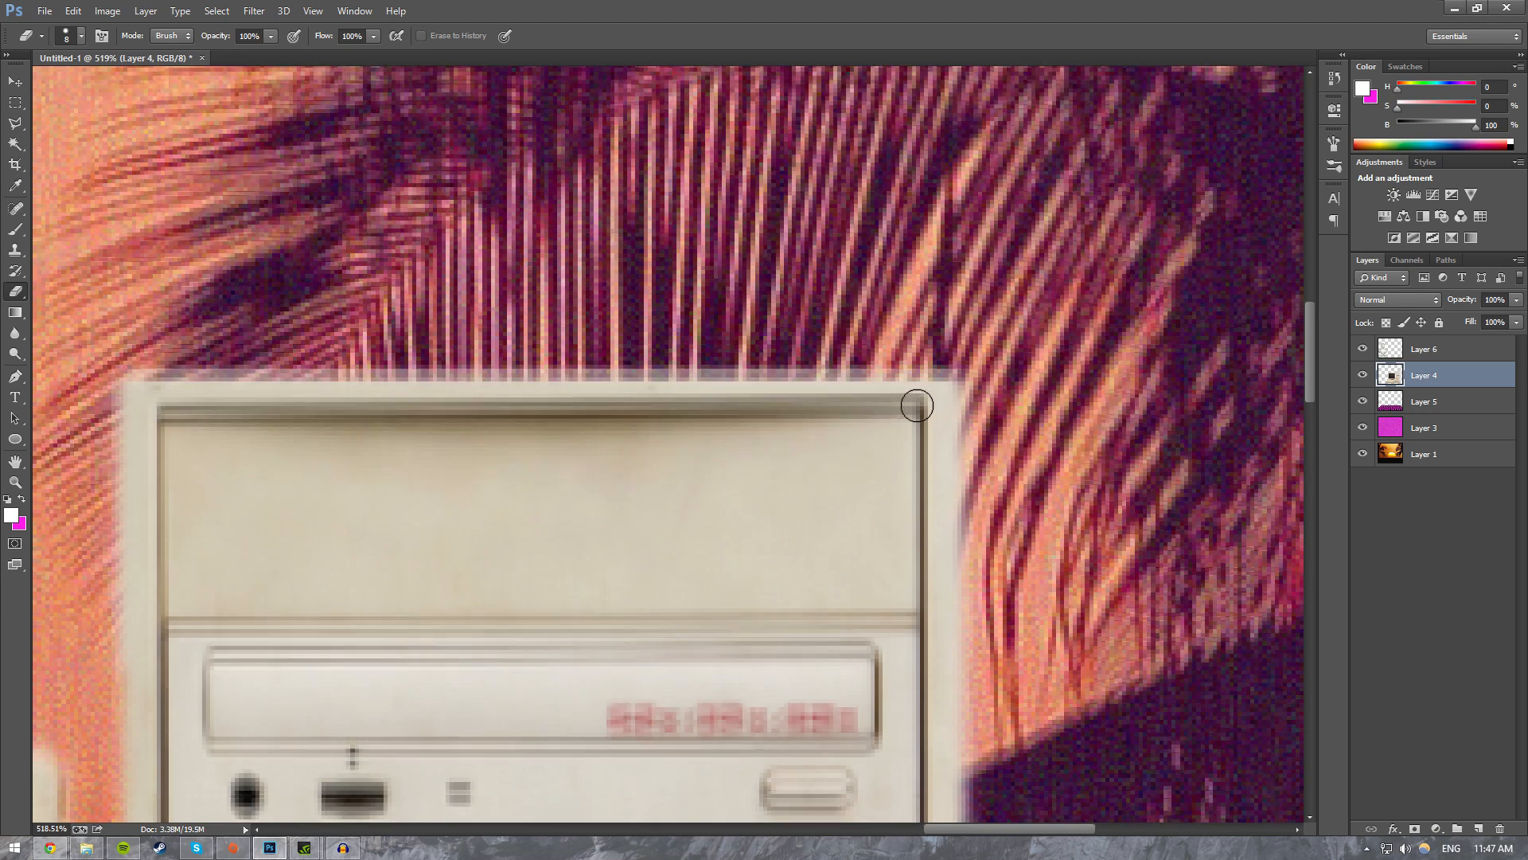
scroll(917, 406, down, 2)
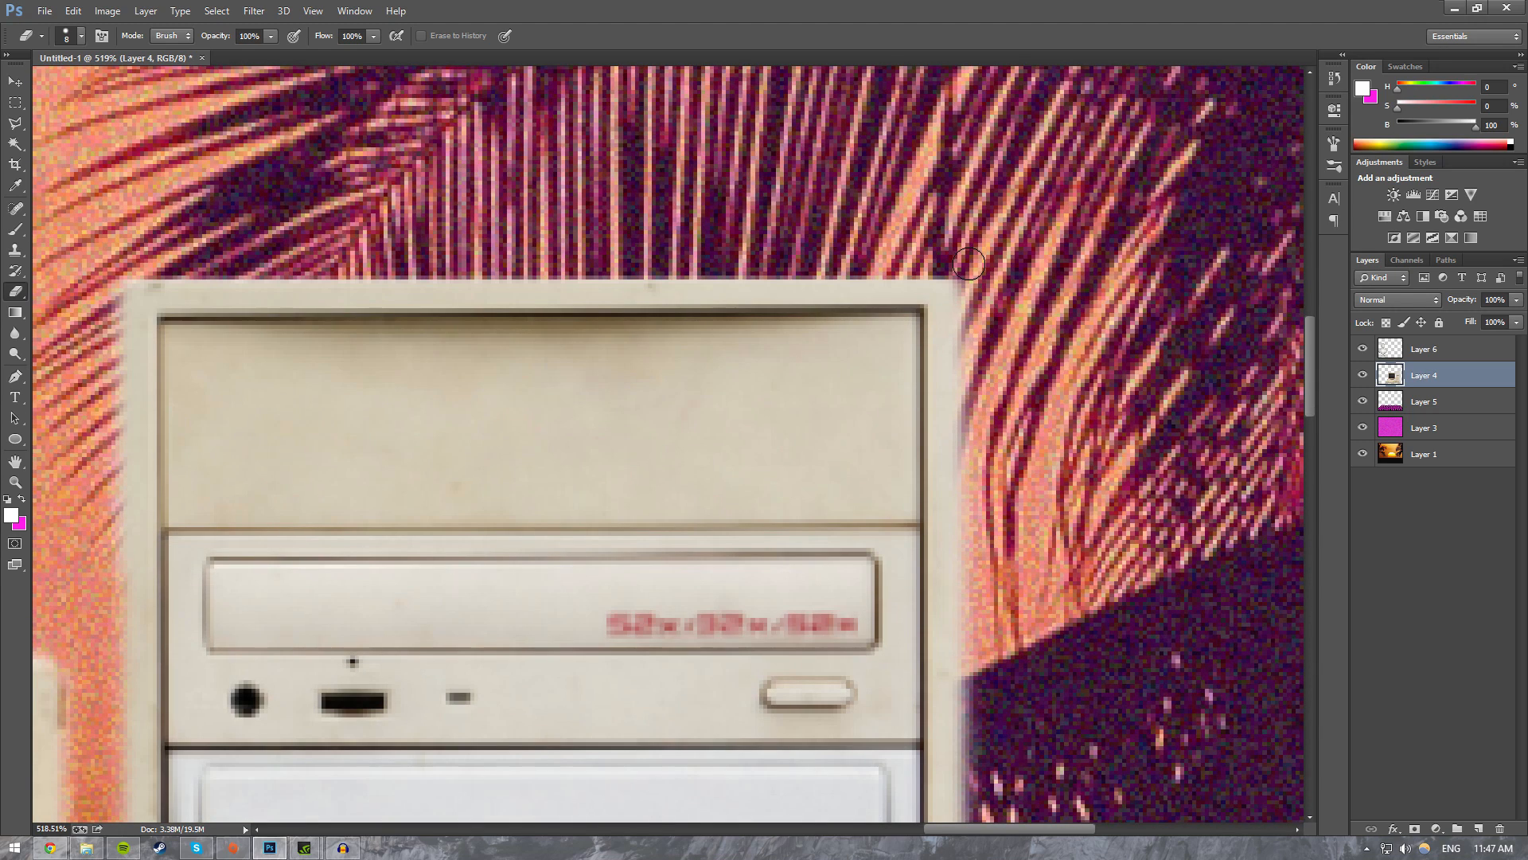
Step: Erase the fuzzy fringe down the tower's right side and along the keyboard's slanted right side
mouse_move(970, 264)
mouse_down()
mouse_move(1026, 846)
mouse_move(1007, 749)
mouse_up()
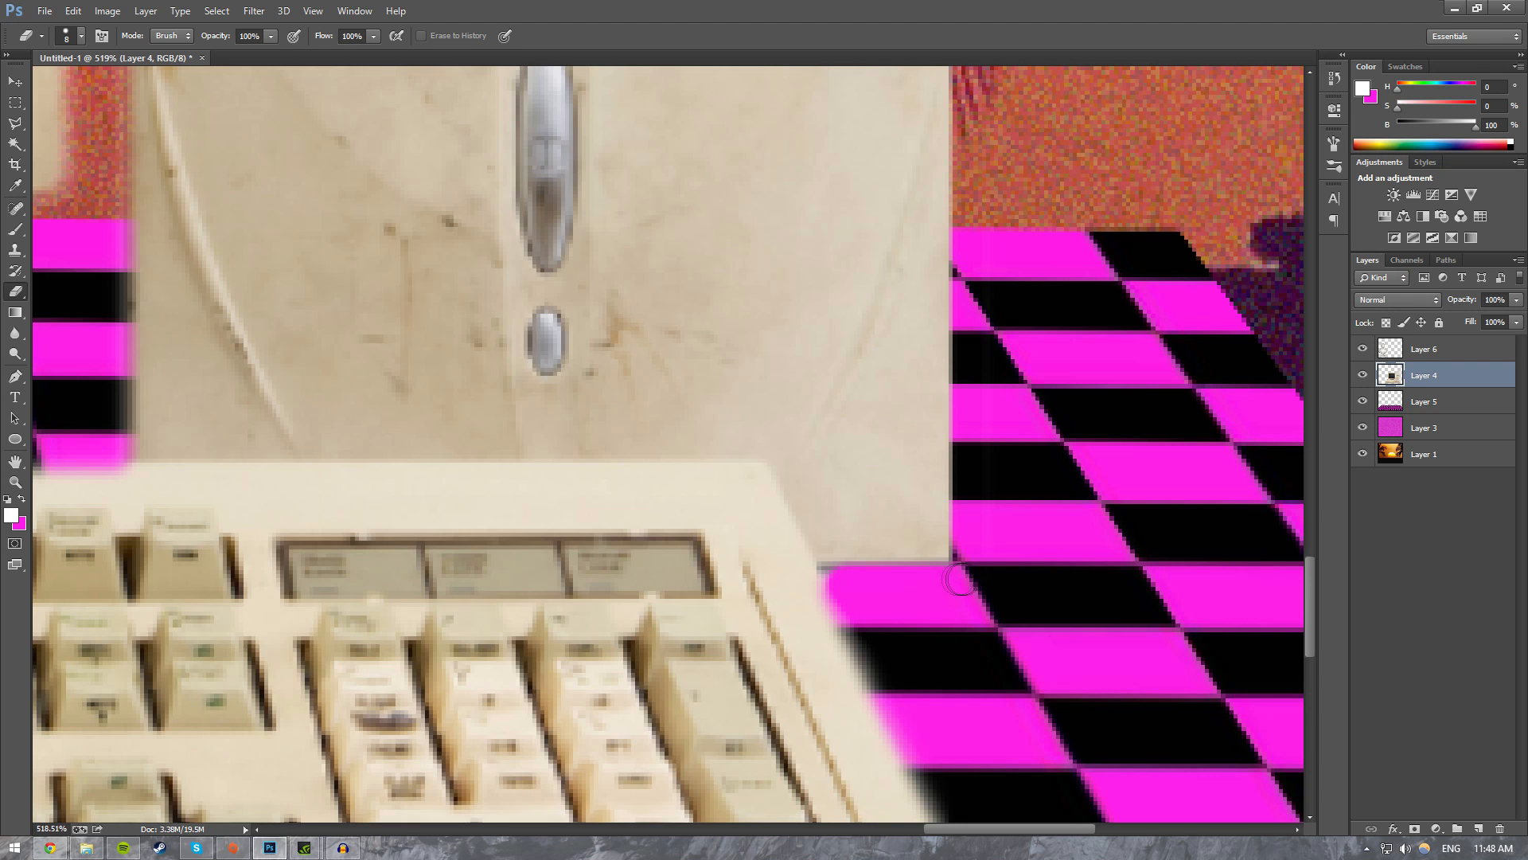
scroll(950, 599, down, 2)
scroll(957, 593, down, 2)
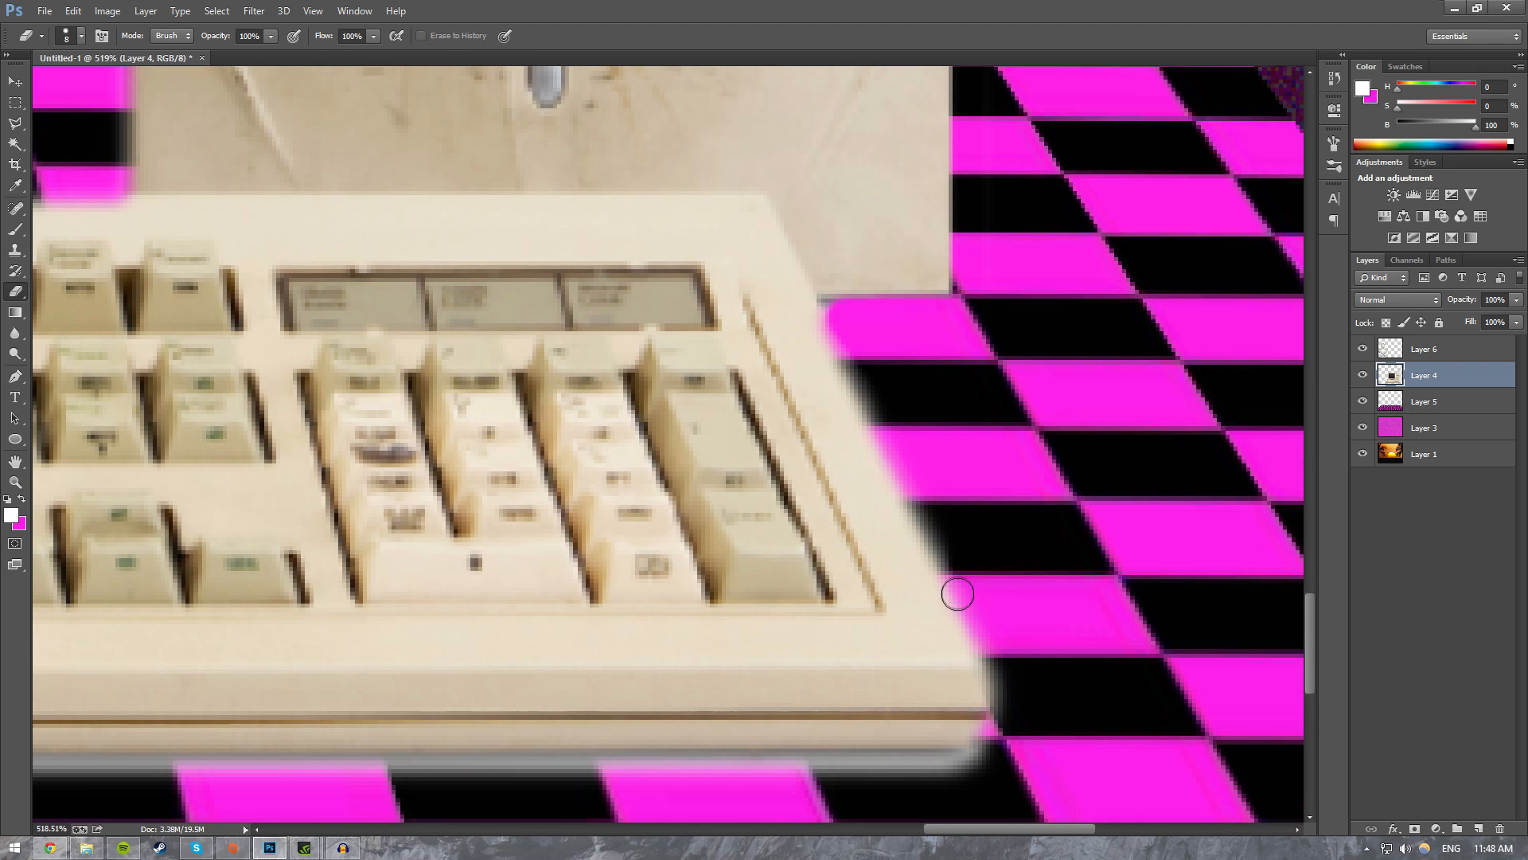
drag(838, 317, 838, 321)
click(836, 316)
drag(839, 316, 850, 329)
drag(991, 673, 998, 661)
shift+click(997, 661)
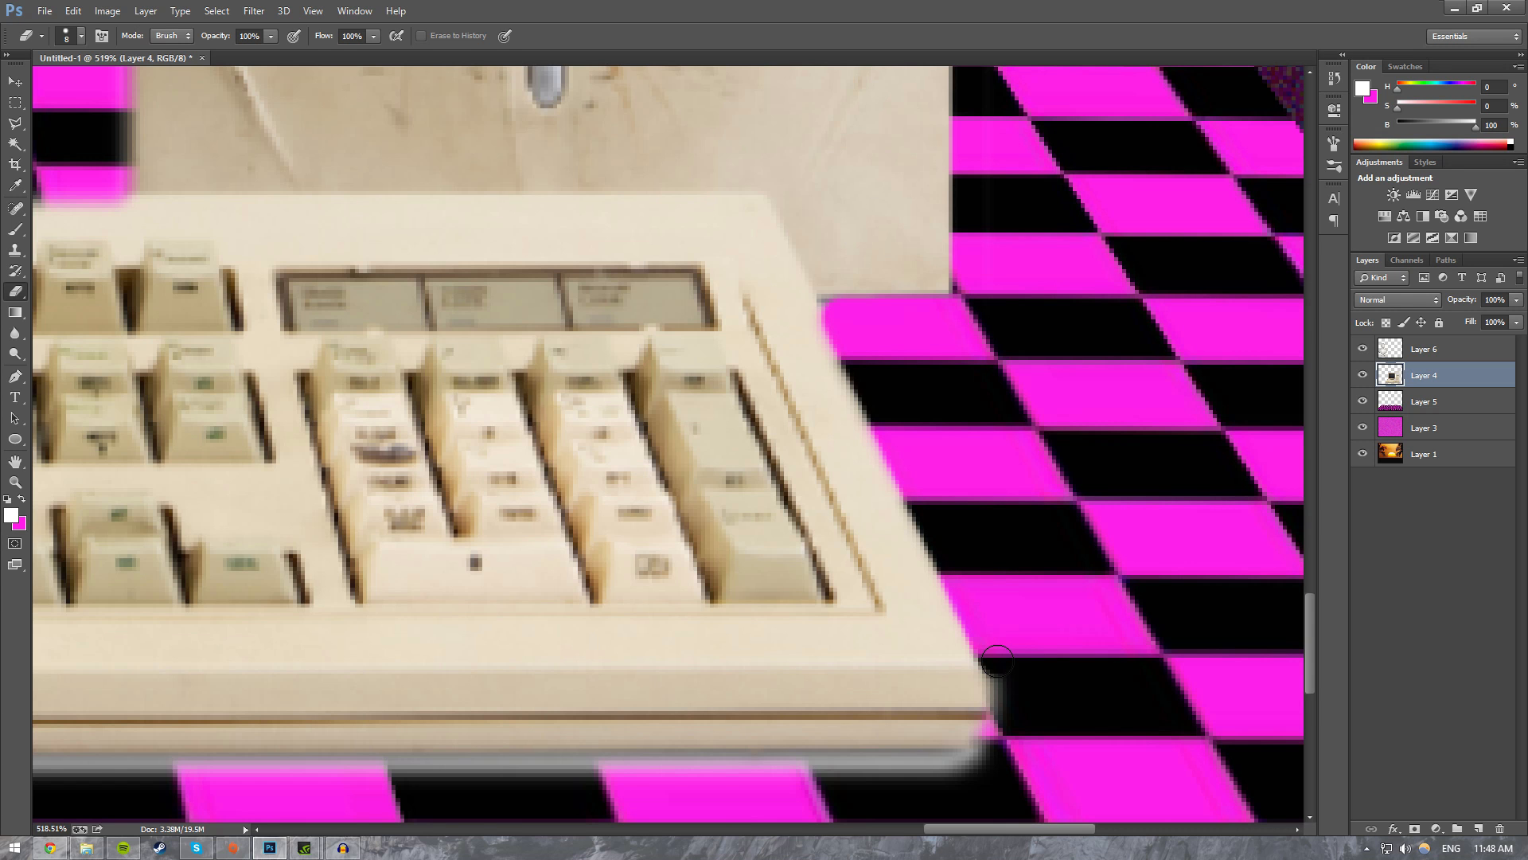
scroll(914, 348, up, 3)
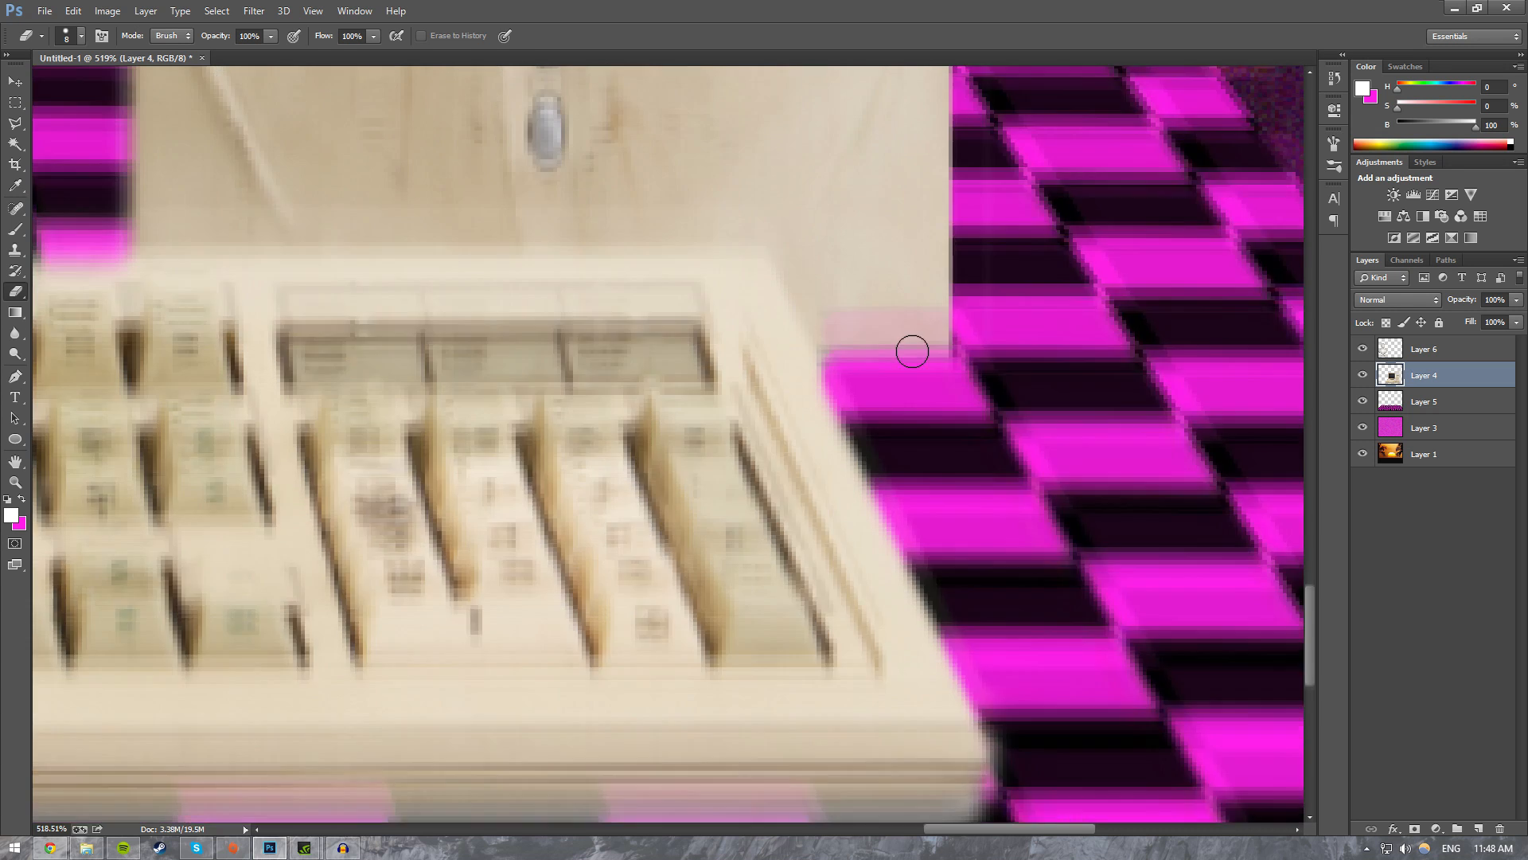
click(344, 231)
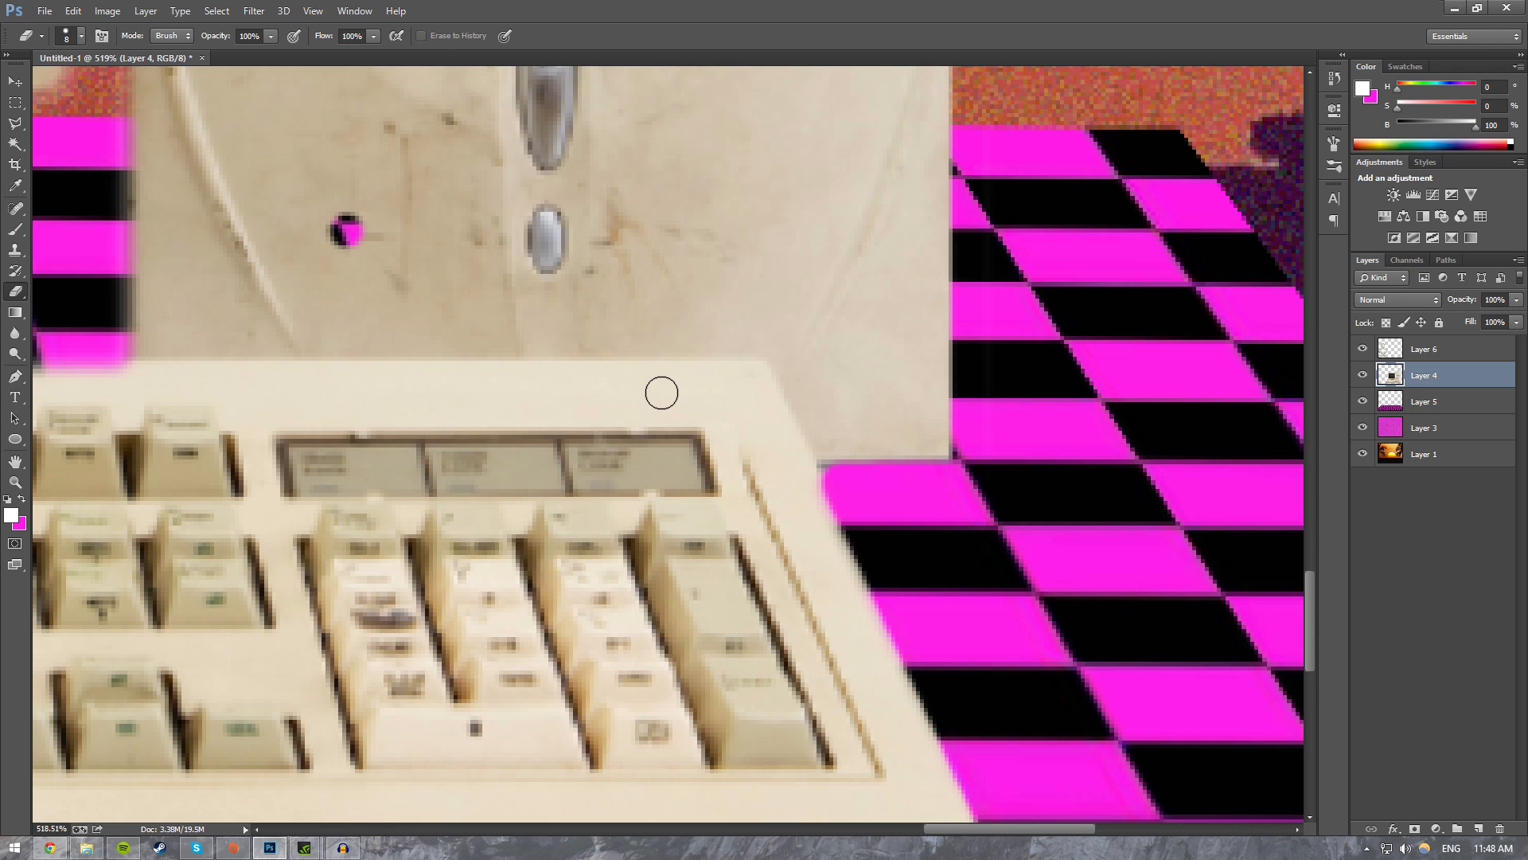
shift+click(662, 392)
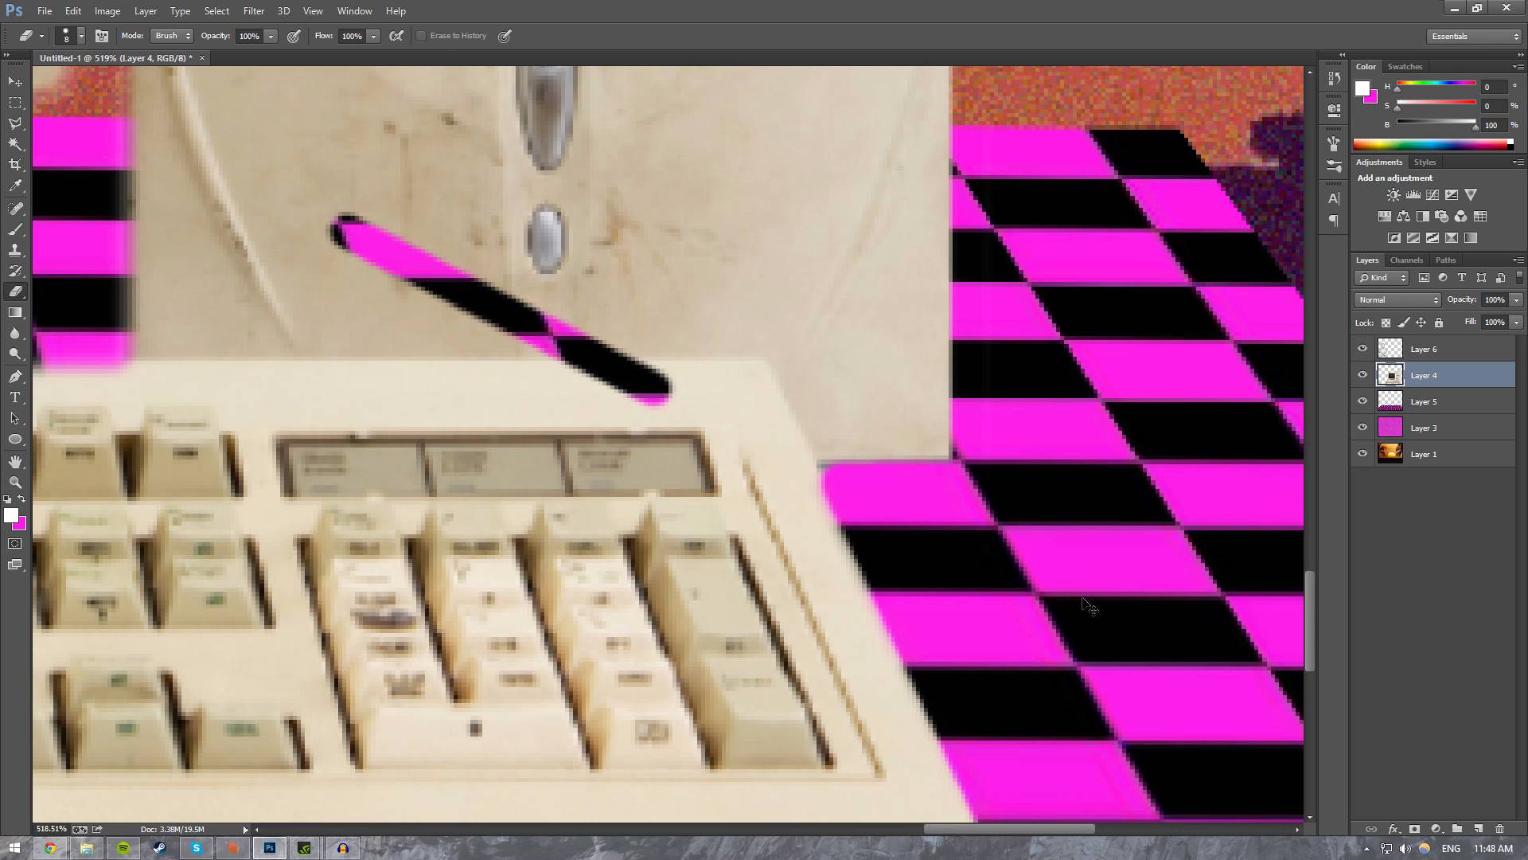
key(ctrl+z)
key(ctrl+alt+z)
Step: Erase the fringe around the keyboard's front right corner and the grey shadow along its front edge
scroll(1149, 602, down, 3)
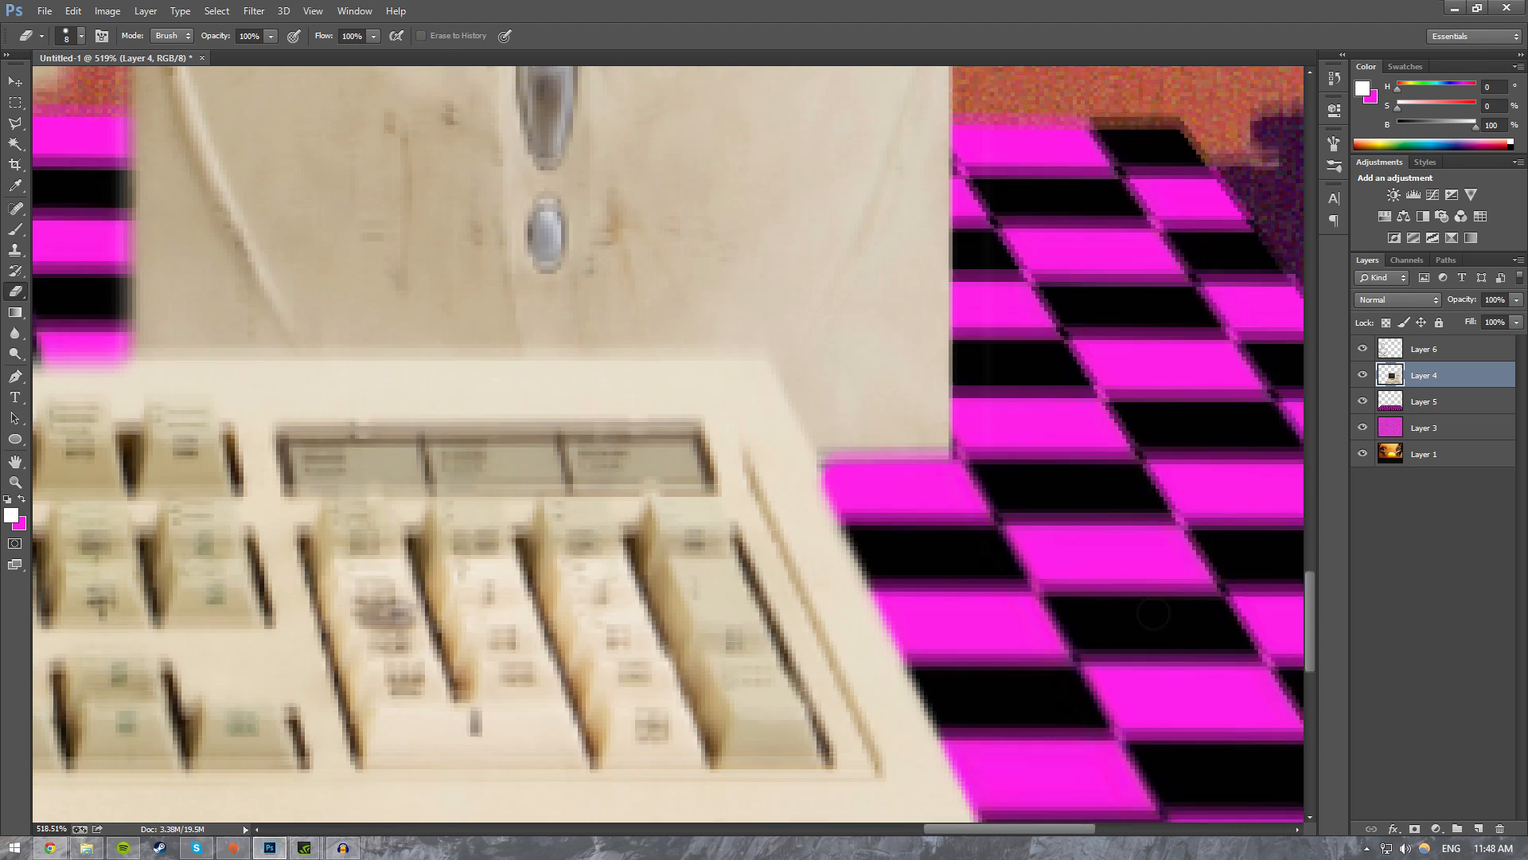
scroll(1148, 602, down, 1)
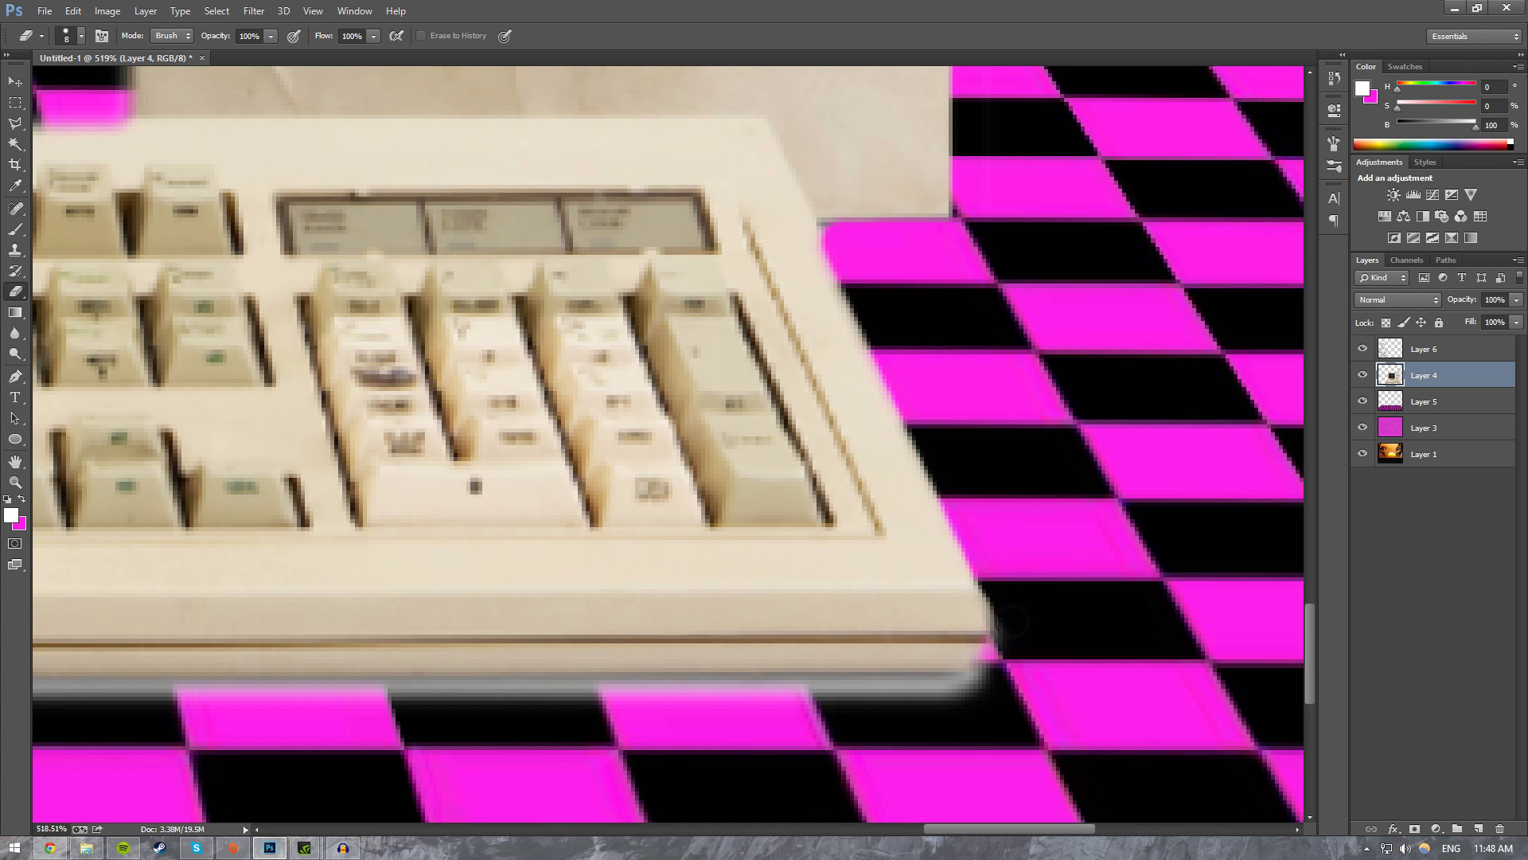
drag(995, 665, 961, 699)
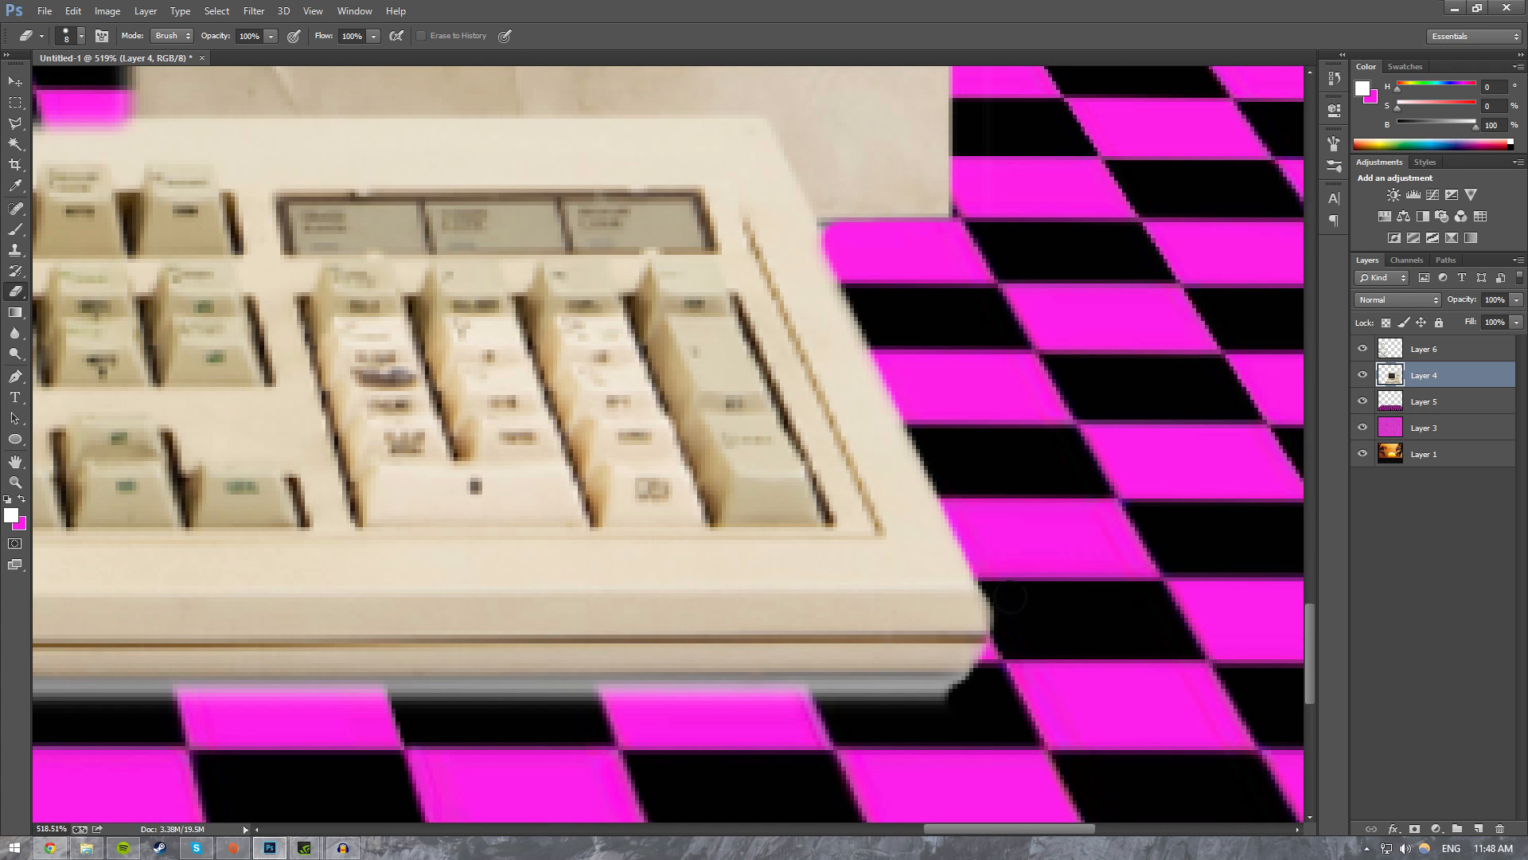
scroll(1012, 633, down, 1)
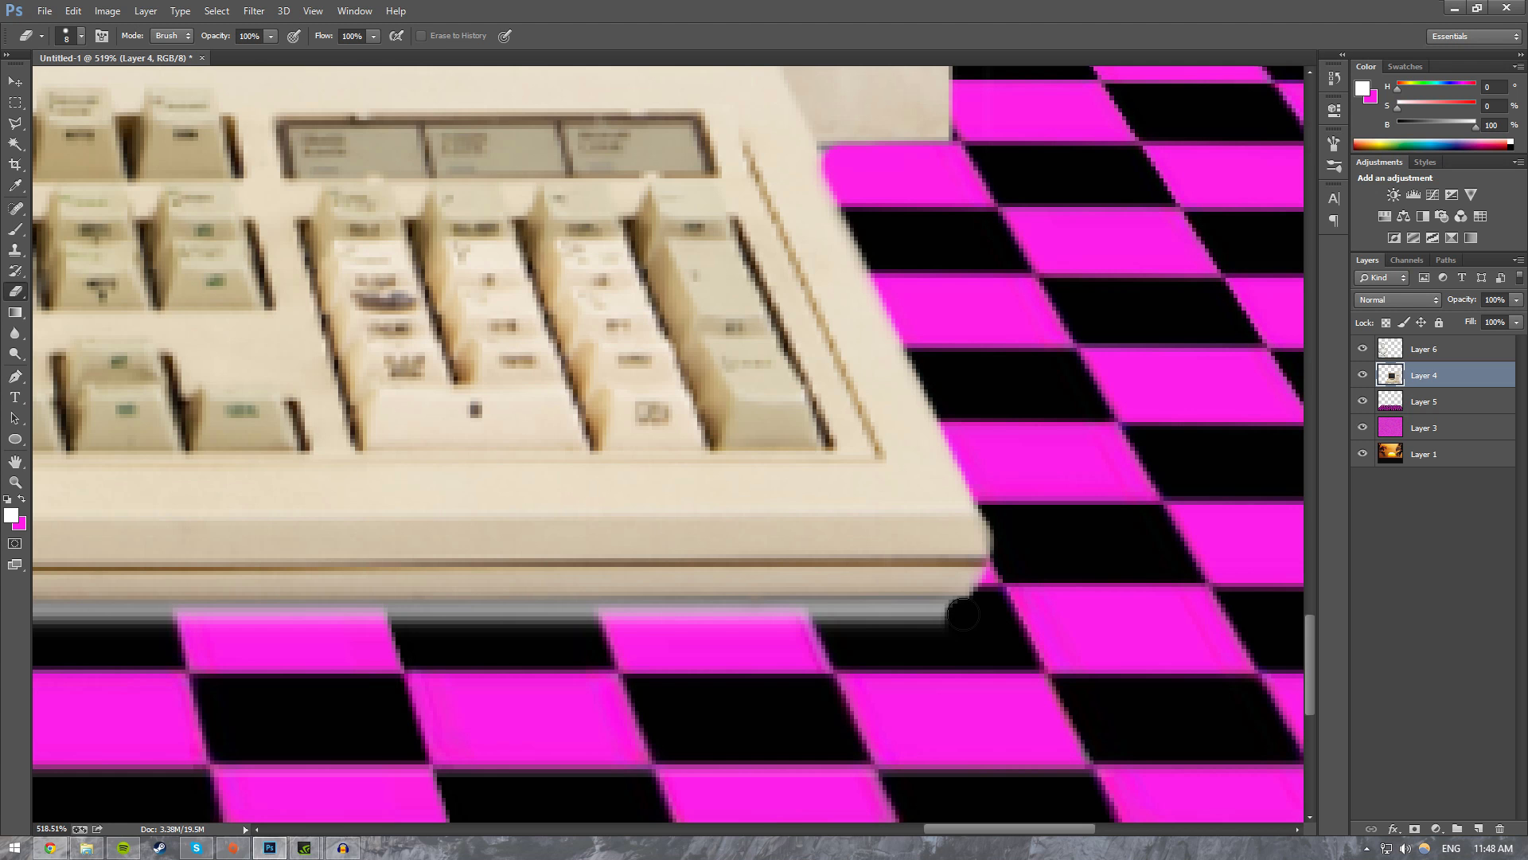
mouse_move(962, 613)
mouse_down()
mouse_move(198, 620)
mouse_move(618, 629)
mouse_move(947, 624)
mouse_move(39, 617)
mouse_up()
scroll(79, 617, left, 5)
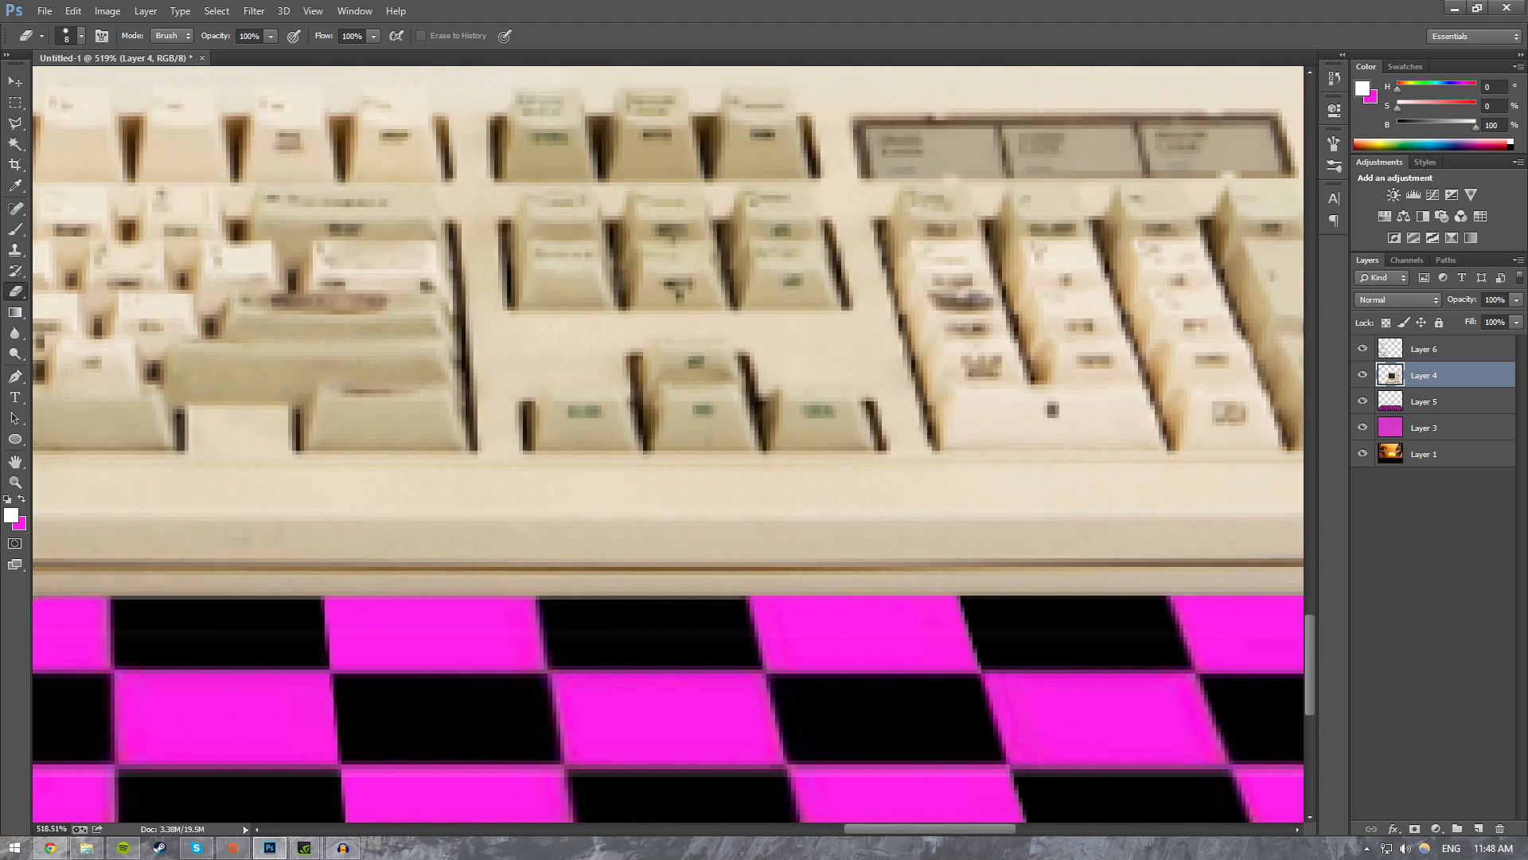
Step: Clean up the keyboard's front left corner and erase the fringe along its slanted left side
scroll(416, 629, left, 15)
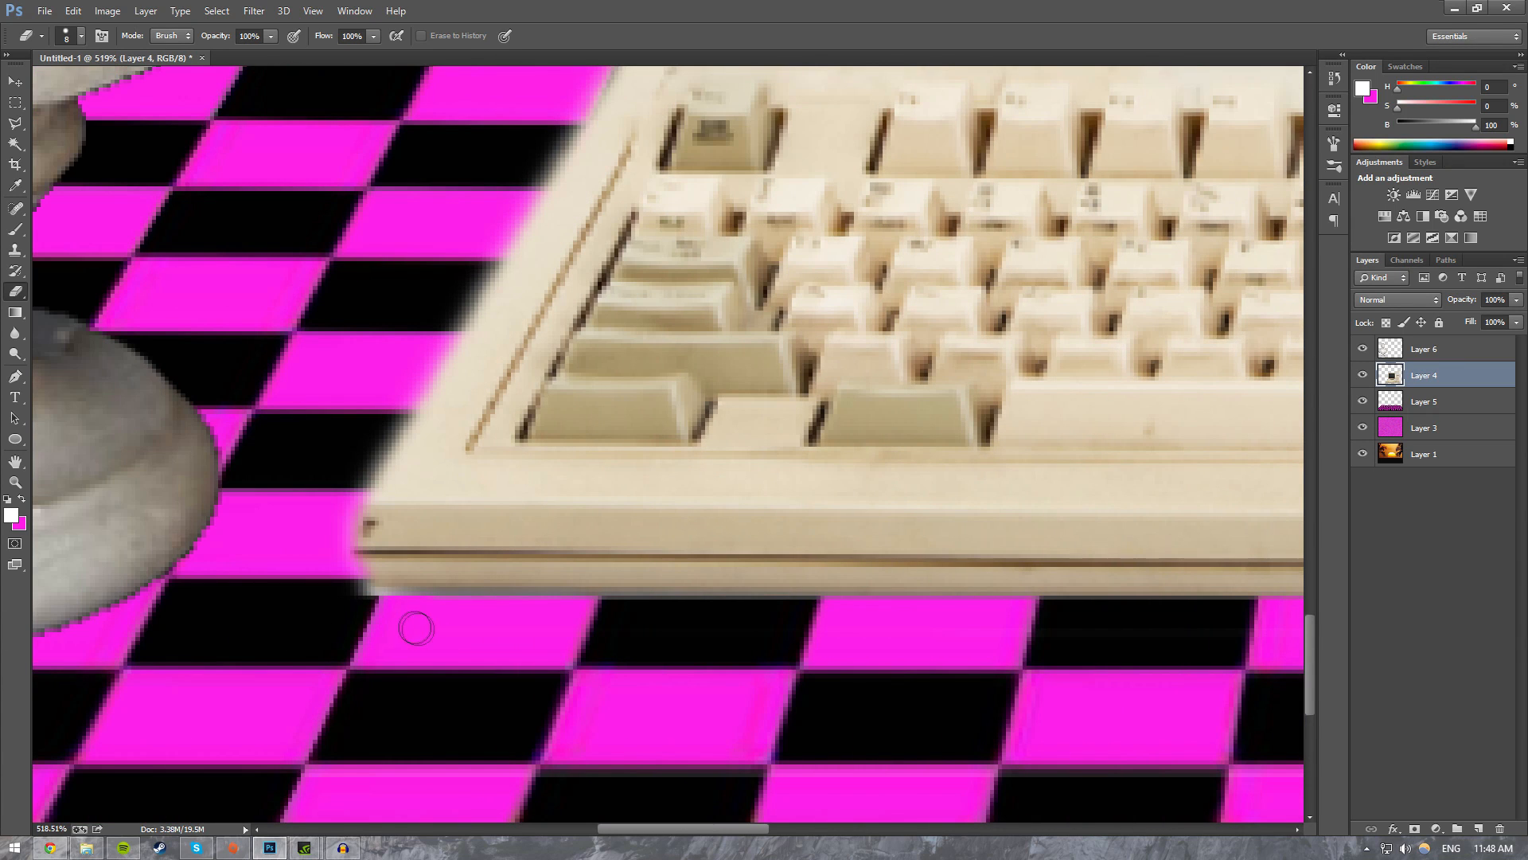
mouse_move(416, 629)
mouse_down()
mouse_move(364, 593)
mouse_move(385, 611)
mouse_move(586, 607)
mouse_move(362, 597)
mouse_move(334, 529)
mouse_move(351, 501)
mouse_move(348, 575)
mouse_up()
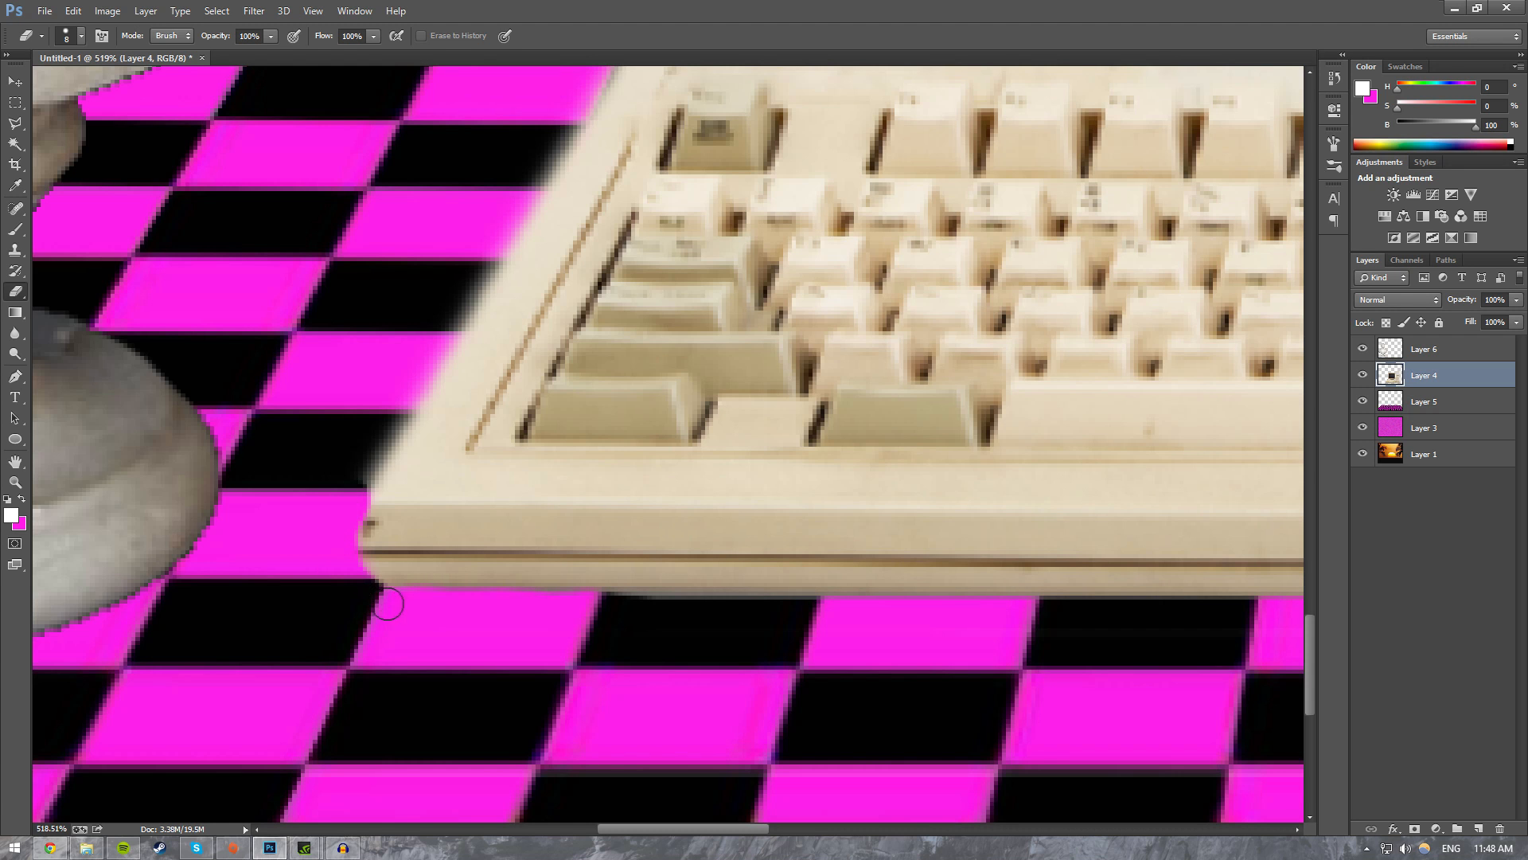
scroll(374, 602, up, 3)
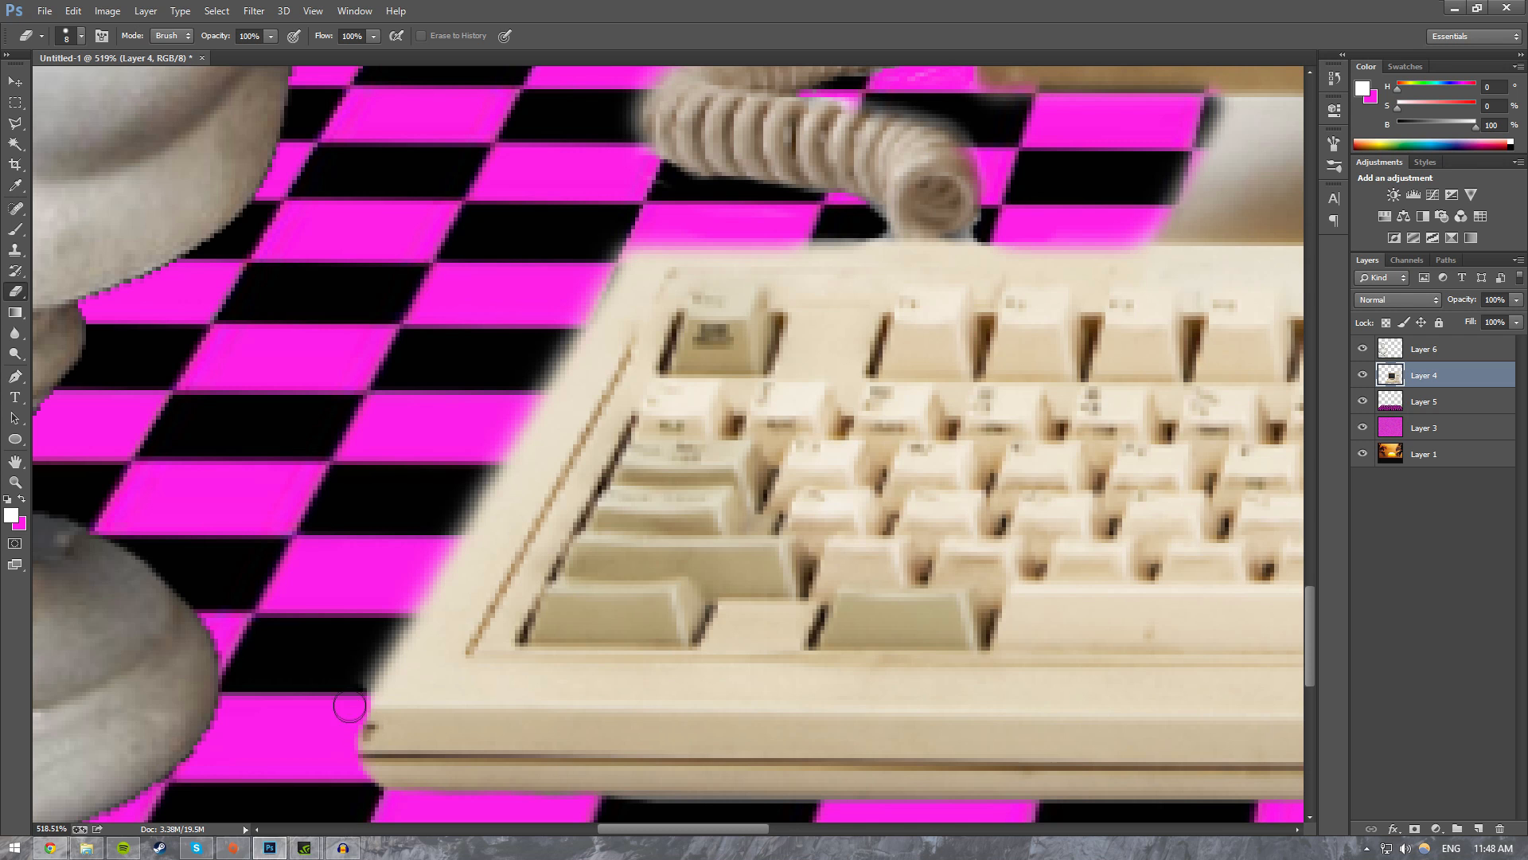
shift+click(620, 247)
Step: Erase the coiled cable between the monitor and keyboard and trim the left edge of the shadow under the monitor
scroll(620, 247, up, 4)
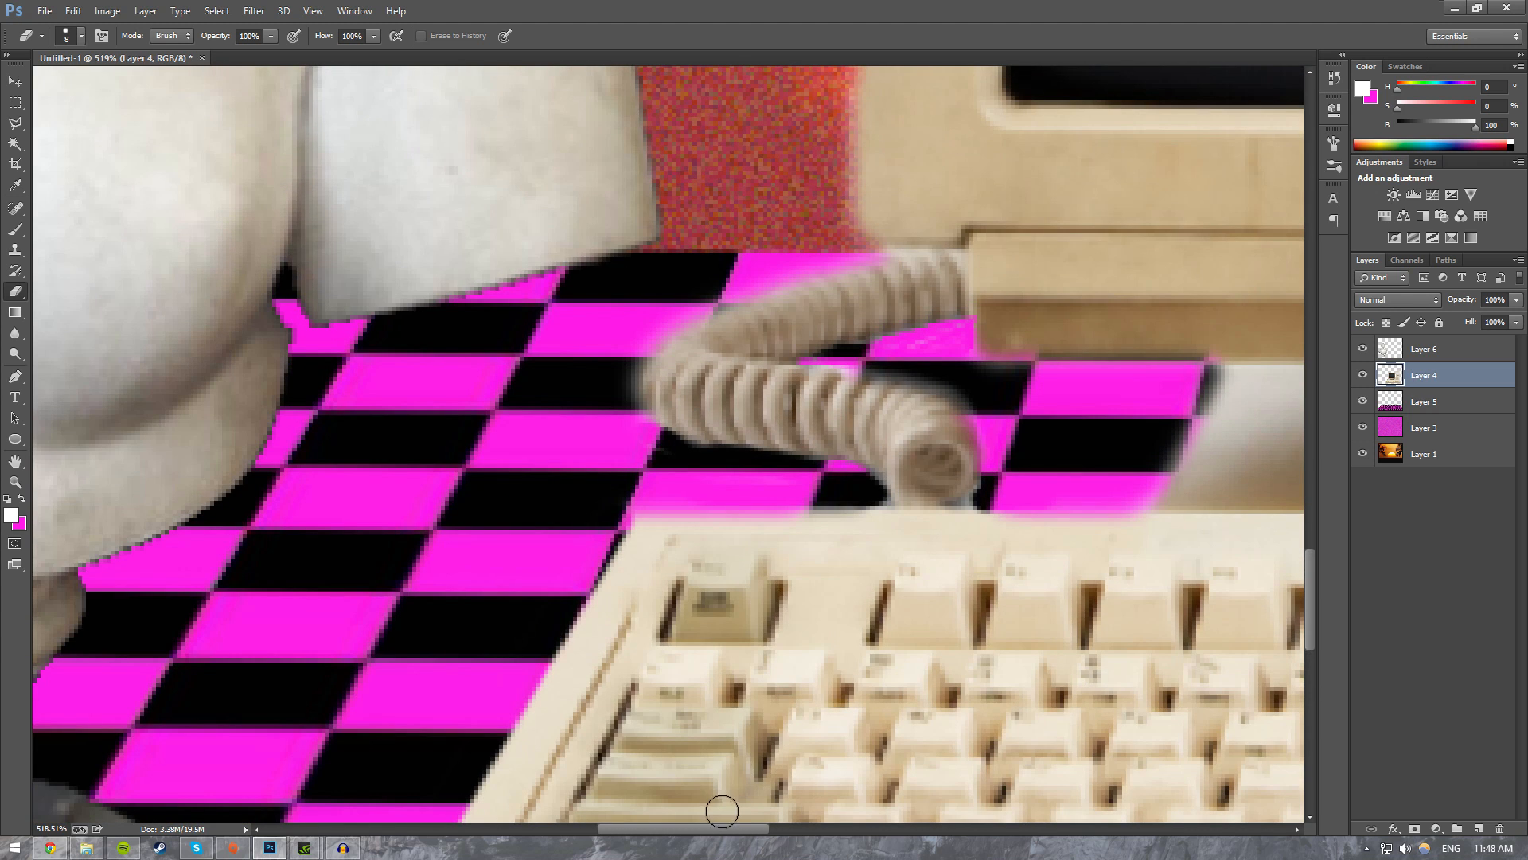
drag(711, 828, 765, 841)
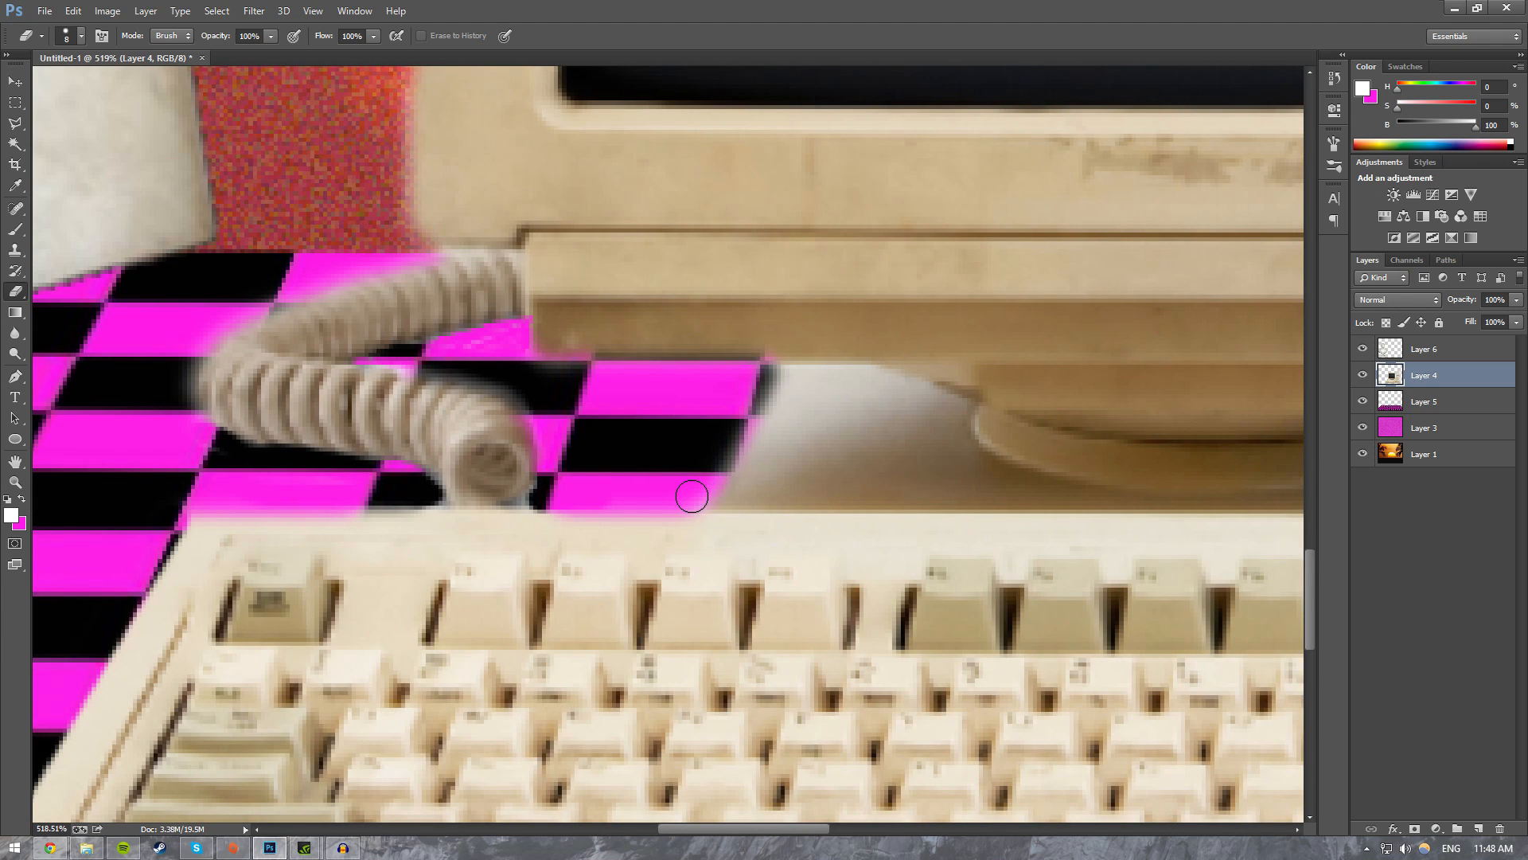
mouse_move(691, 497)
mouse_down()
mouse_move(259, 483)
mouse_move(197, 466)
mouse_move(181, 458)
mouse_move(235, 459)
mouse_move(267, 427)
mouse_move(183, 386)
mouse_move(214, 358)
mouse_move(263, 429)
mouse_move(460, 458)
mouse_move(224, 429)
mouse_up()
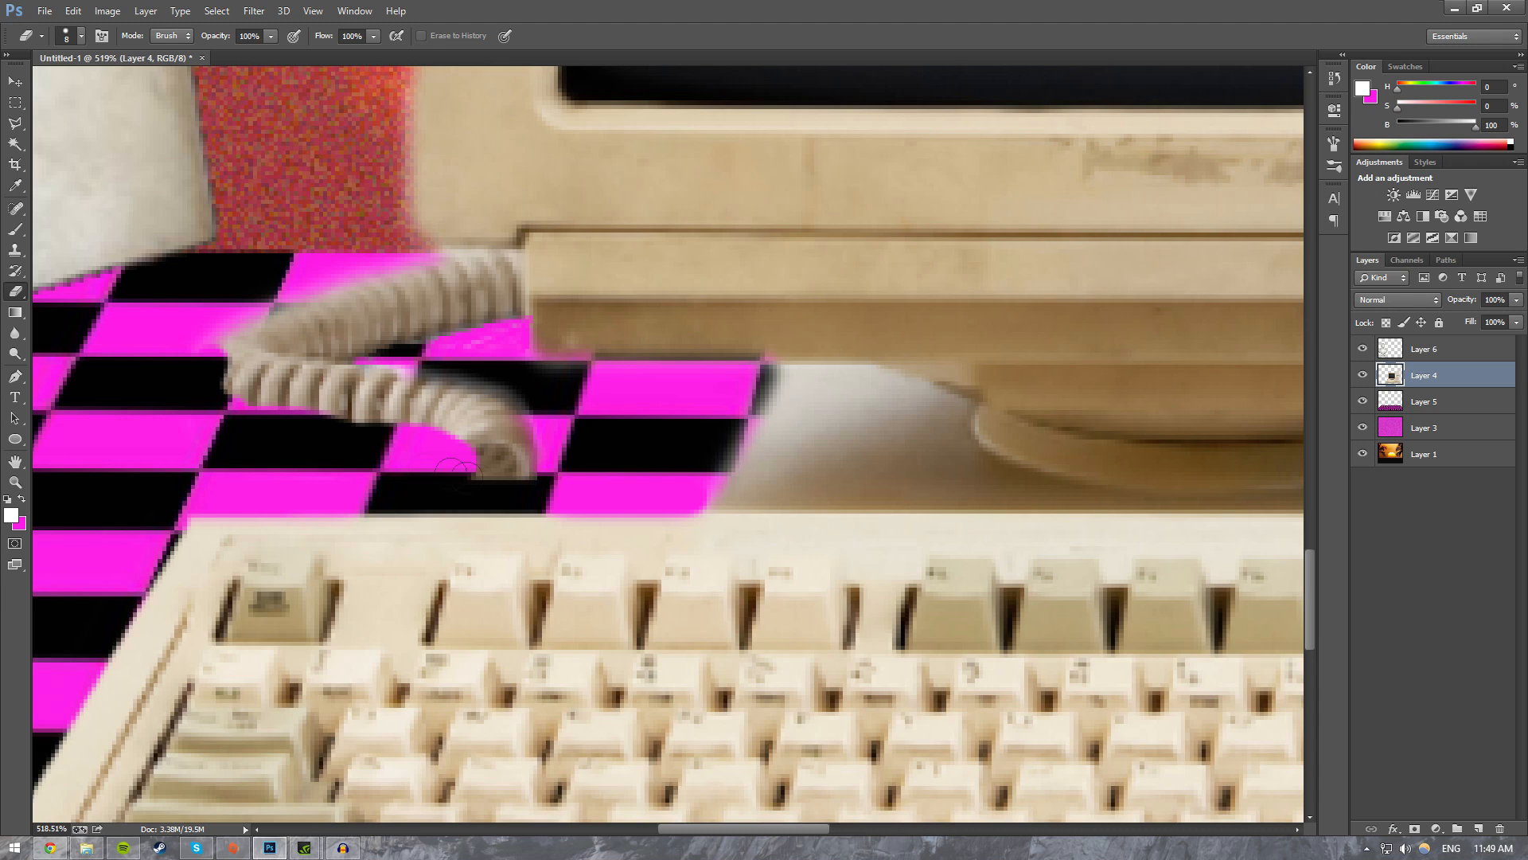
mouse_move(466, 470)
mouse_down()
mouse_move(547, 463)
mouse_move(470, 364)
mouse_move(481, 334)
mouse_move(452, 283)
mouse_move(404, 271)
mouse_move(459, 317)
mouse_move(383, 291)
mouse_move(450, 333)
mouse_move(371, 293)
mouse_move(217, 342)
mouse_move(449, 301)
mouse_move(306, 369)
mouse_move(244, 375)
mouse_move(391, 373)
mouse_move(424, 352)
mouse_move(398, 403)
mouse_move(442, 384)
mouse_move(512, 445)
mouse_move(527, 424)
mouse_move(536, 458)
mouse_move(528, 400)
mouse_move(400, 389)
mouse_move(566, 359)
mouse_move(597, 379)
mouse_move(752, 382)
mouse_up()
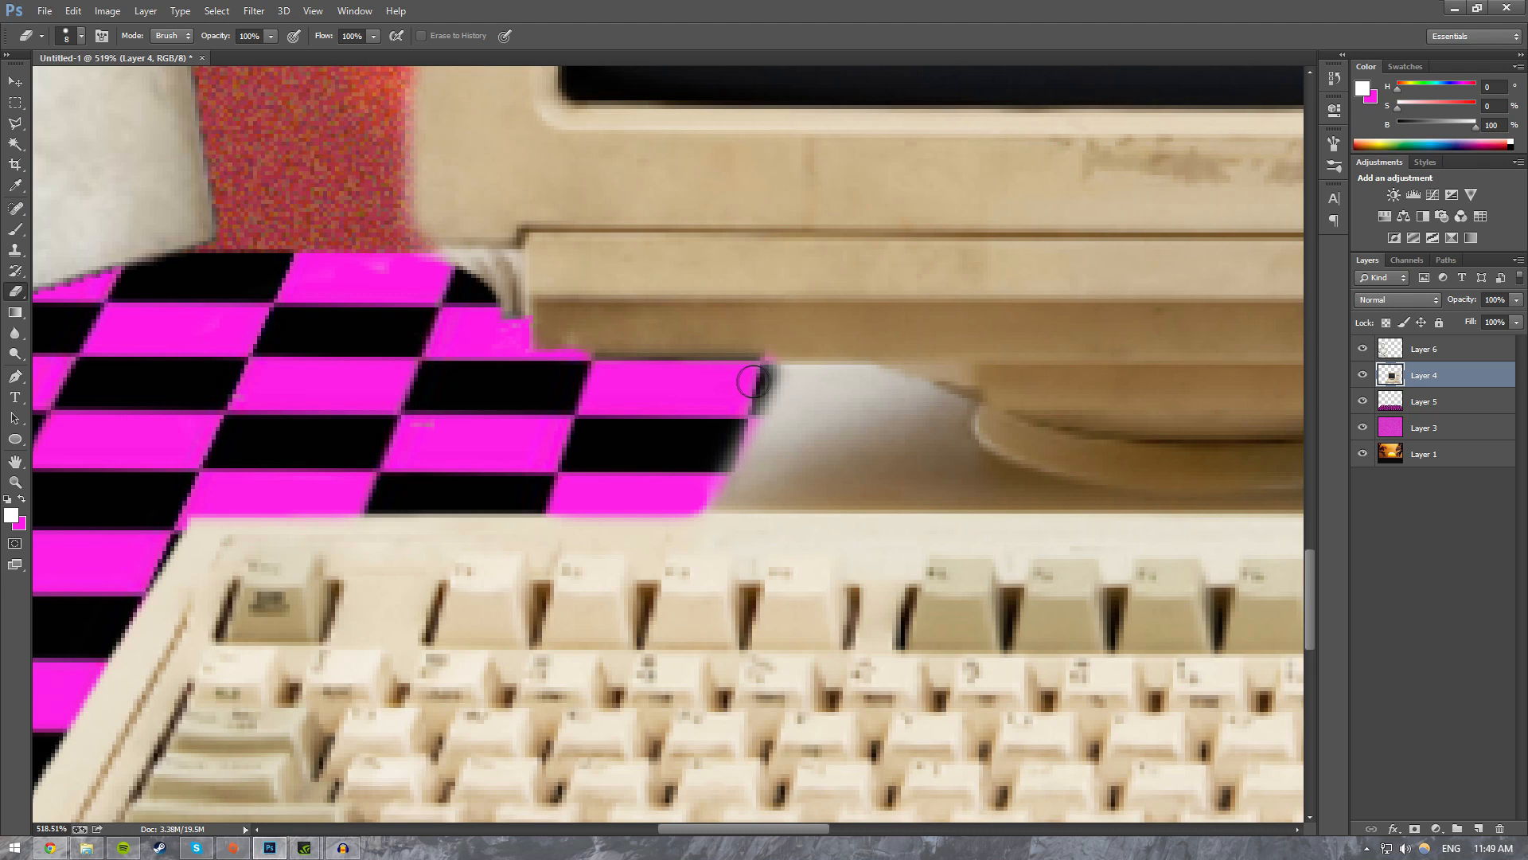
click(759, 380)
shift+click(697, 492)
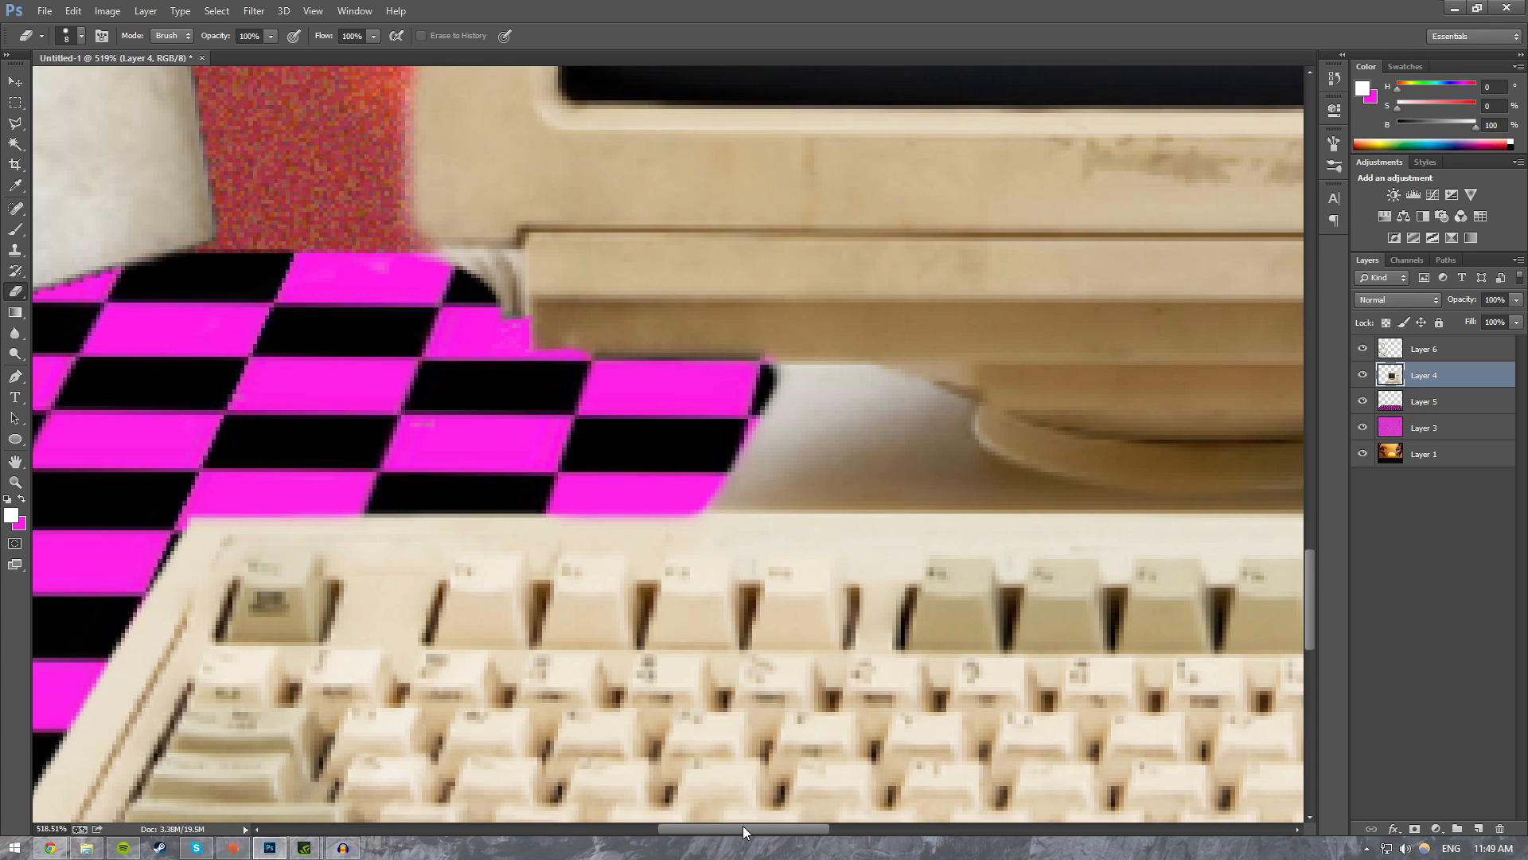
Step: Erase the leftover cable stub beside the monitor and the fringe around the lower left corner of its base
drag(743, 825, 726, 792)
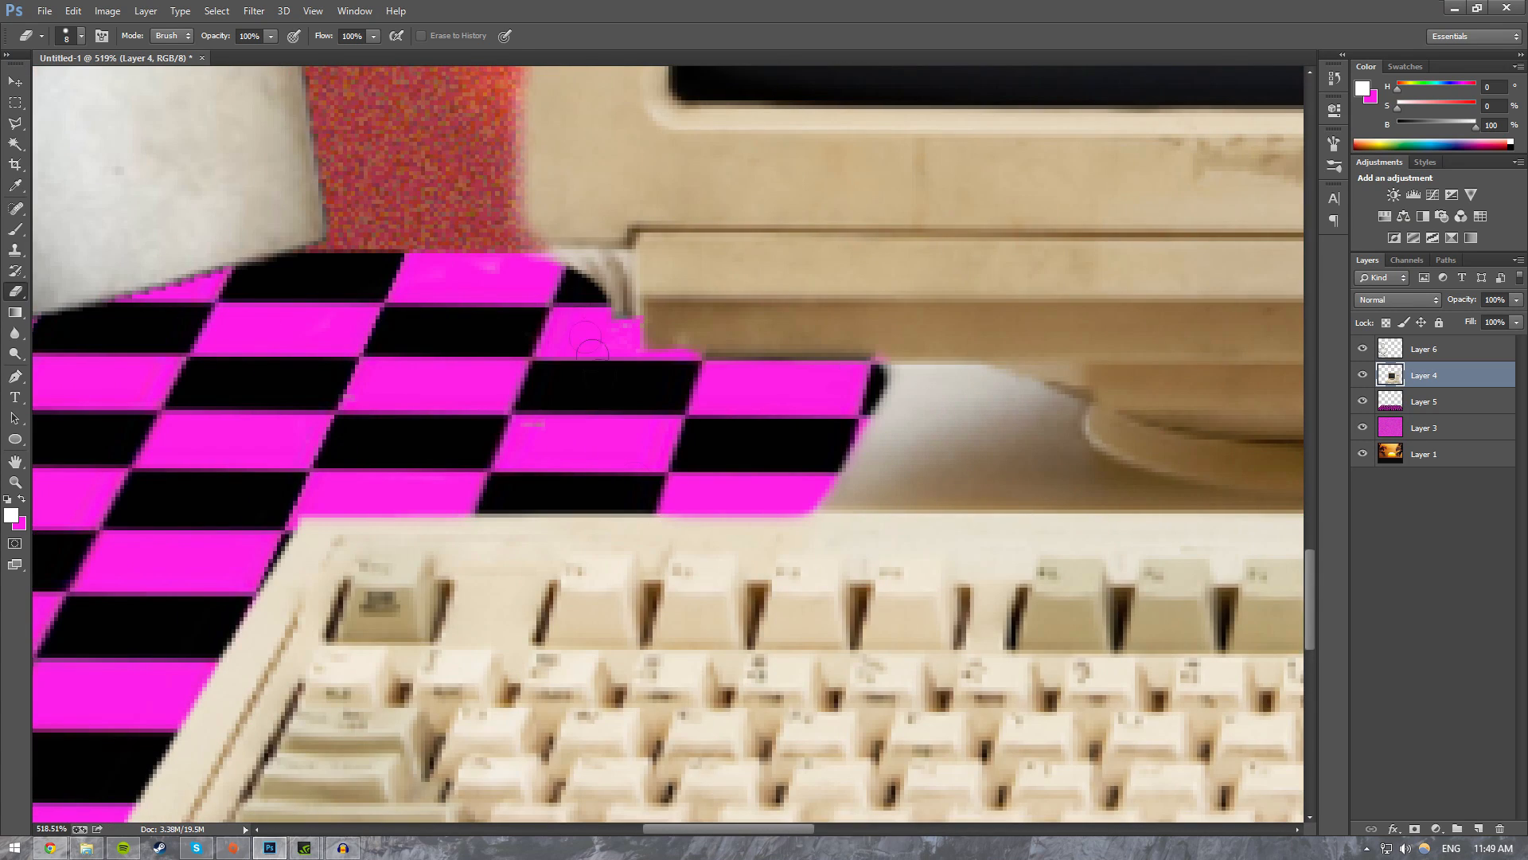
mouse_move(562, 258)
mouse_down()
mouse_move(621, 269)
mouse_move(587, 280)
mouse_up()
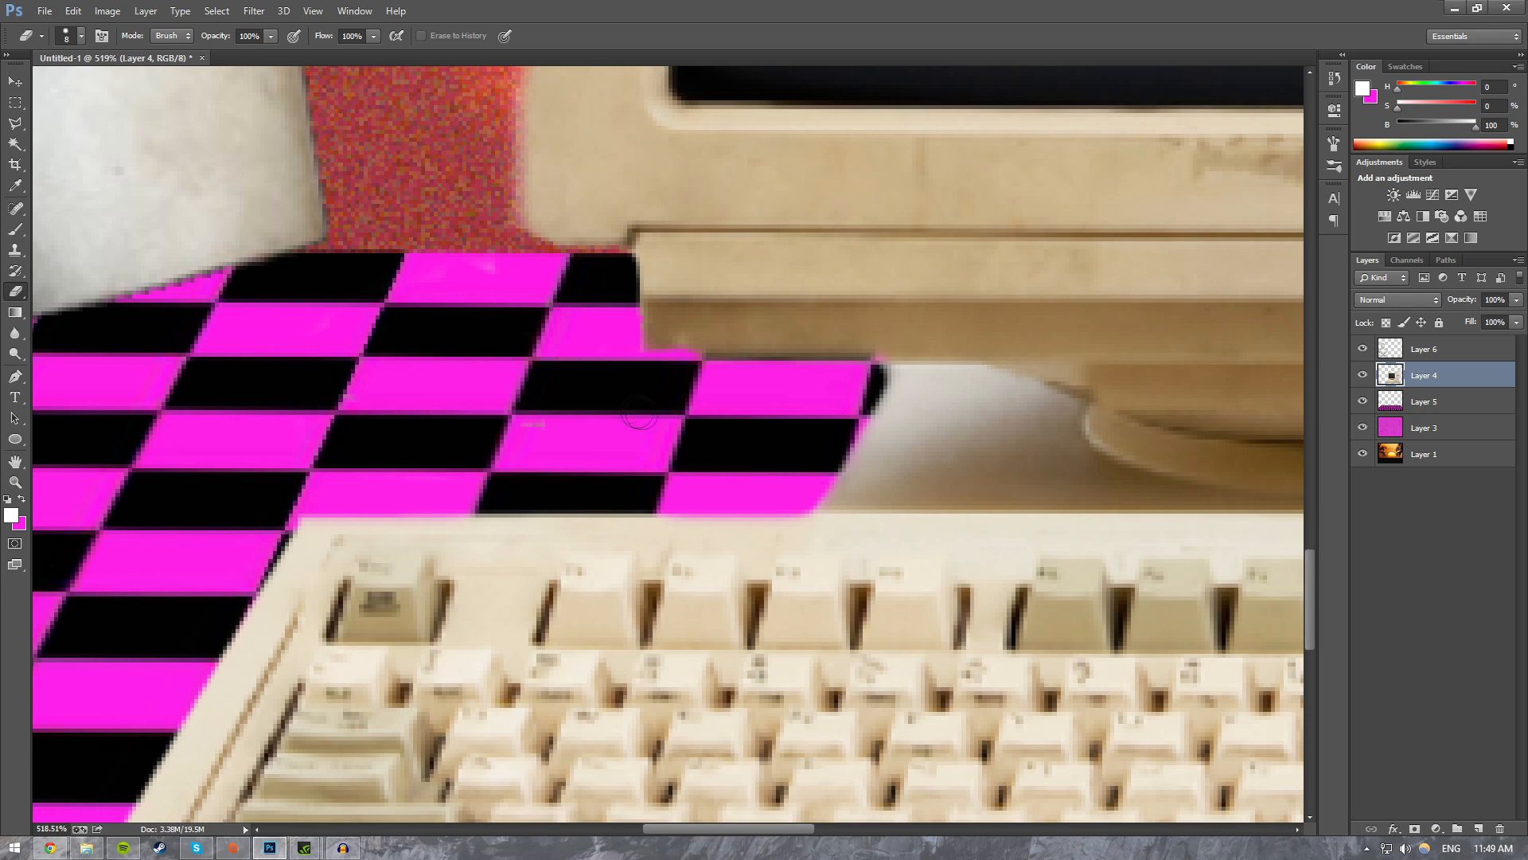
mouse_move(707, 372)
mouse_down()
mouse_move(867, 378)
mouse_move(597, 384)
mouse_move(626, 284)
mouse_up()
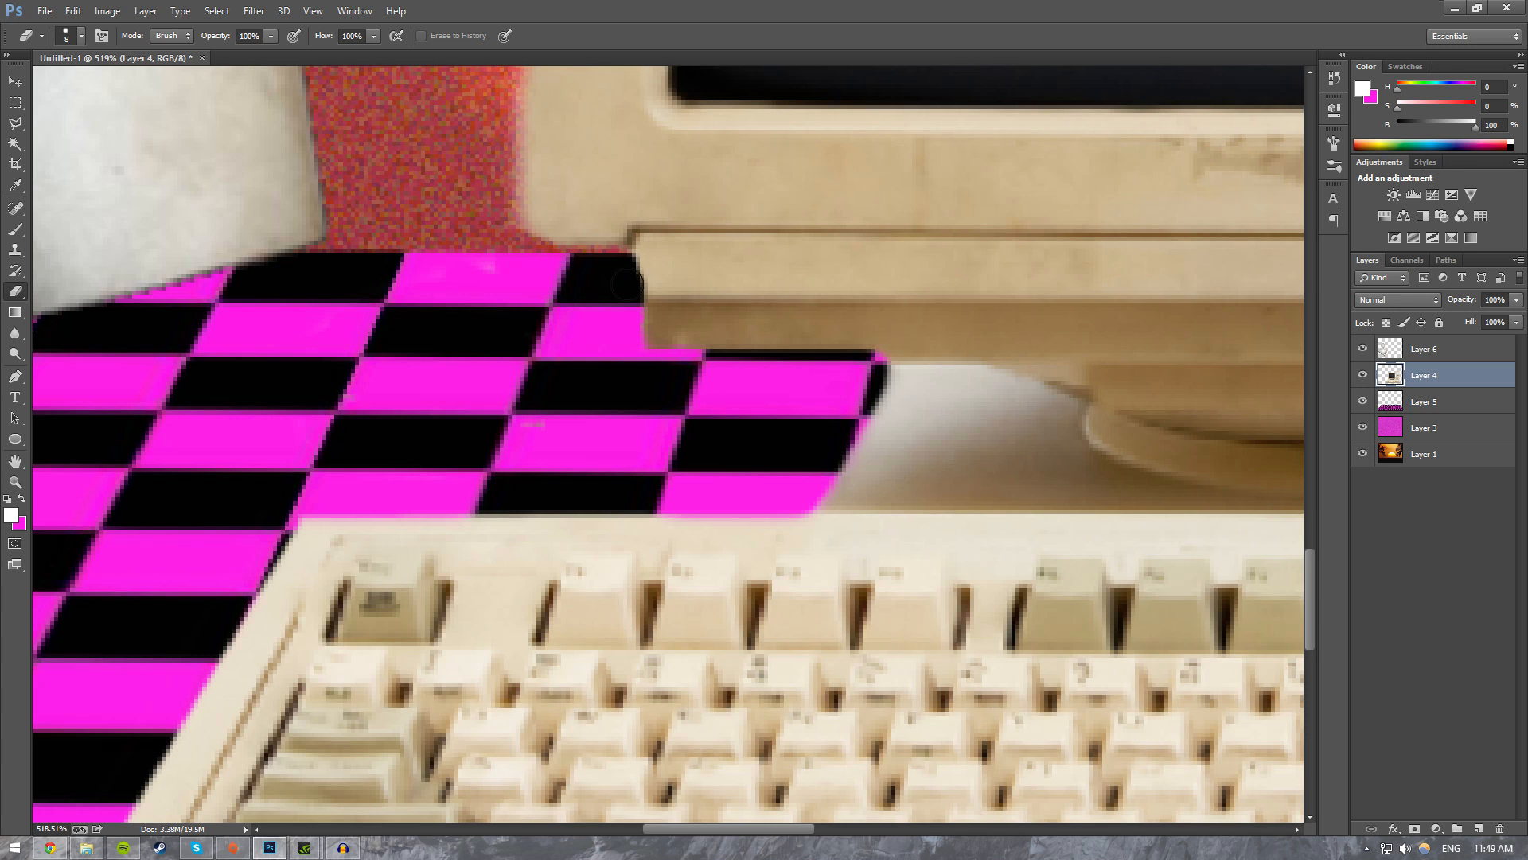
Step: Erase the light fringe along the full length of the monitor's left edge
scroll(481, 294, up, 3)
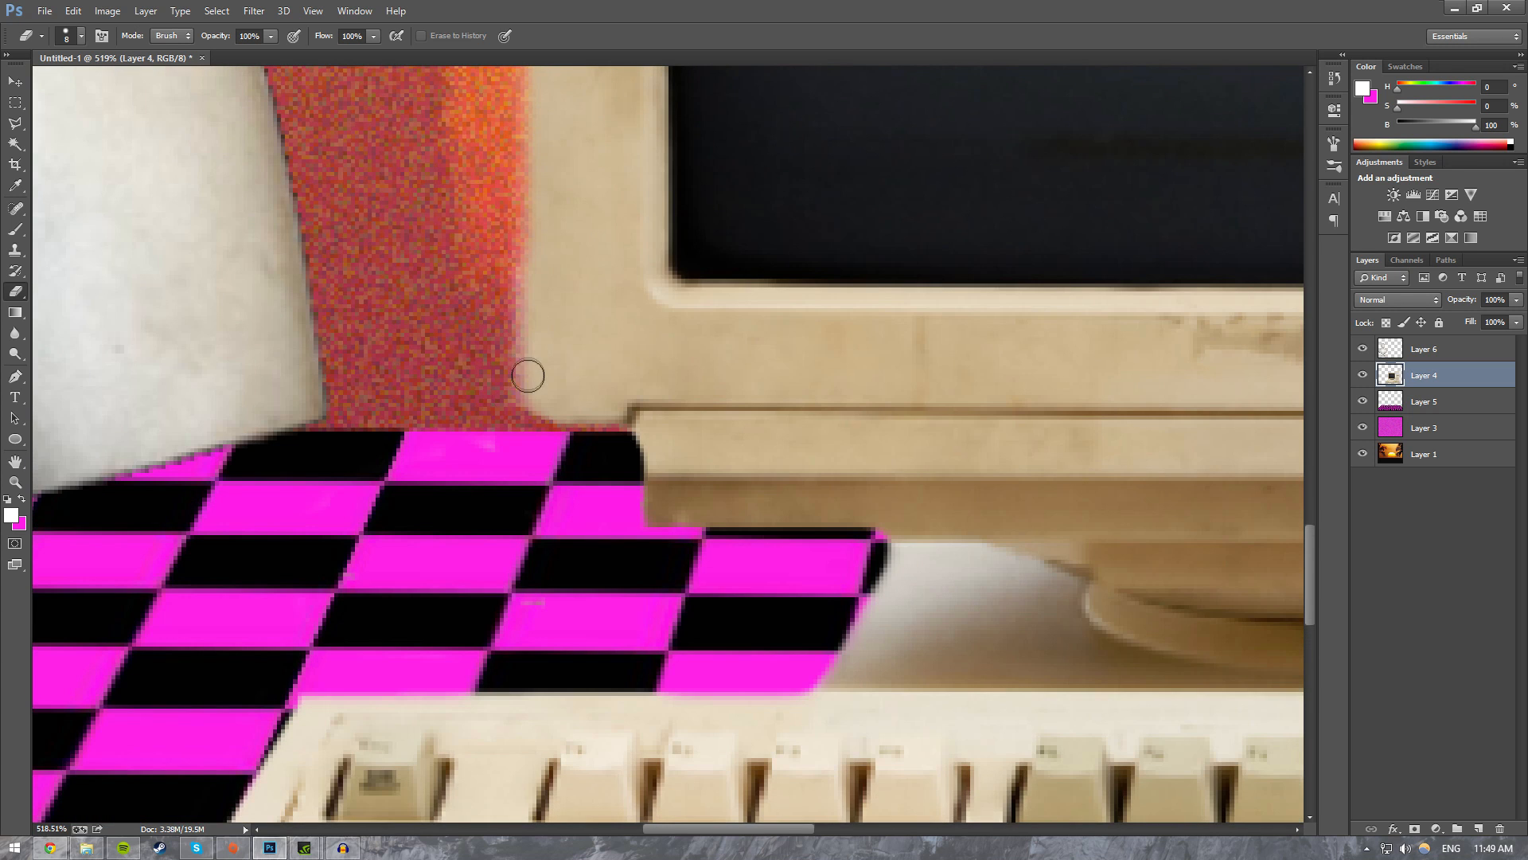
scroll(506, 541, up, 12)
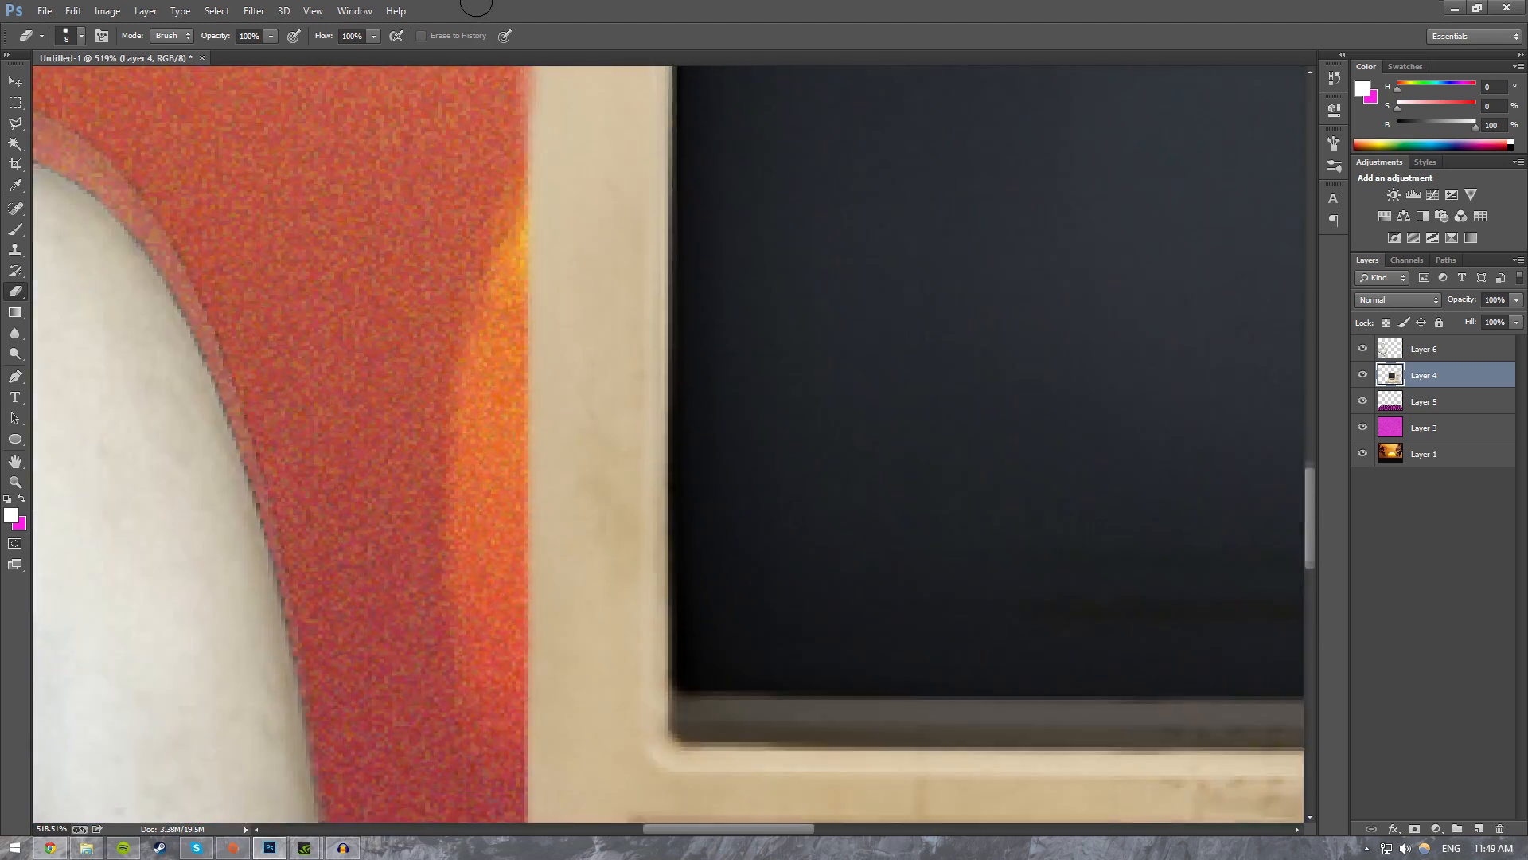
scroll(506, 544, down, 2)
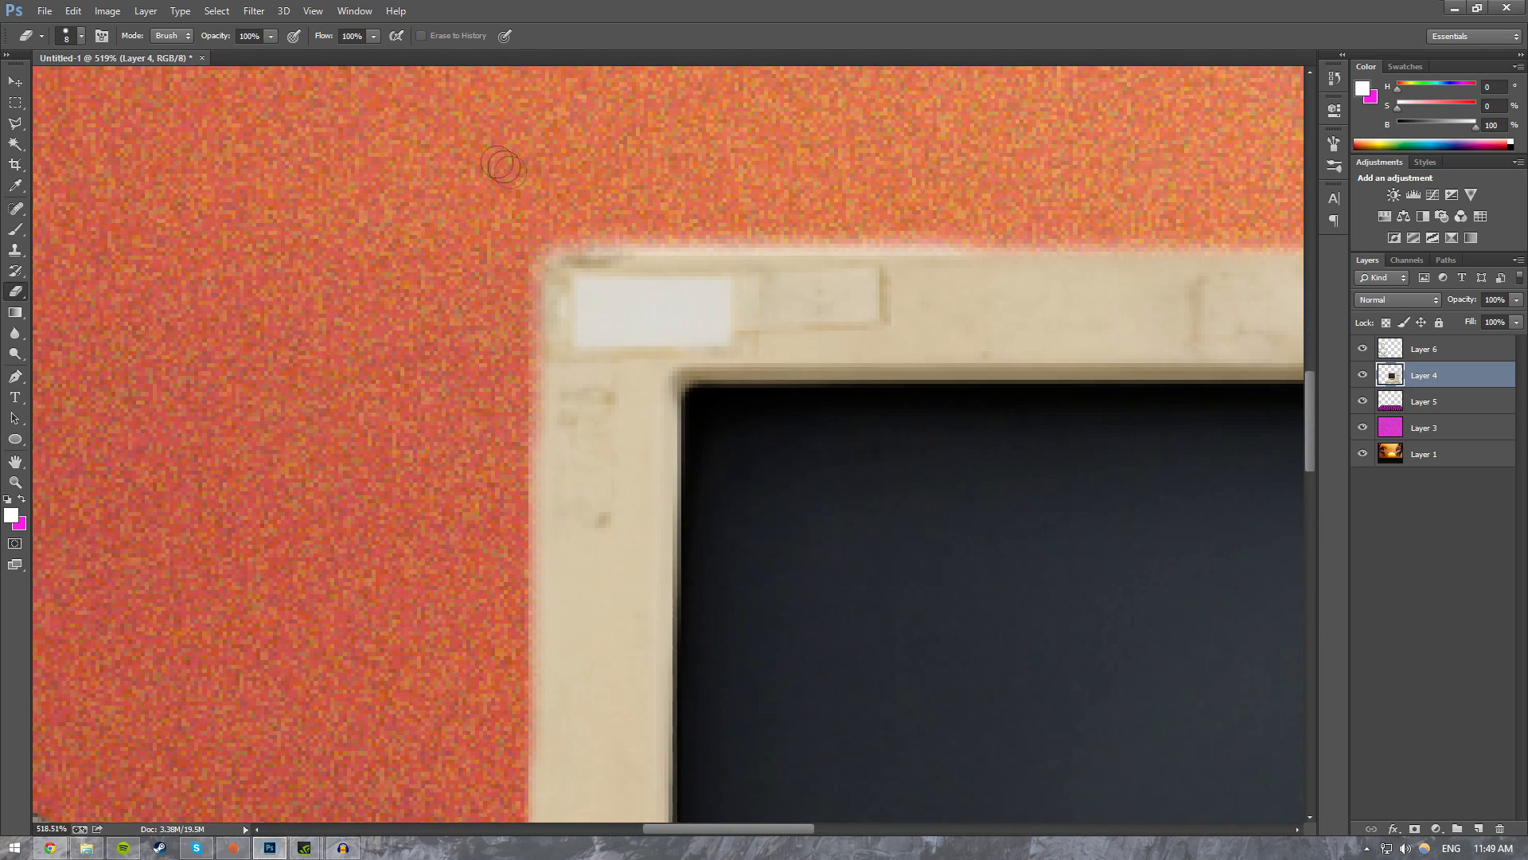
mouse_move(527, 264)
mouse_down()
mouse_move(528, 785)
mouse_move(544, 850)
mouse_up()
Step: Erase the fringe along the monitor's top edge in a straight line, undoing the first pass and redoing it
scroll(542, 358, up, 4)
mouse_move(542, 357)
mouse_down()
mouse_move(1322, 348)
mouse_move(1249, 366)
mouse_up()
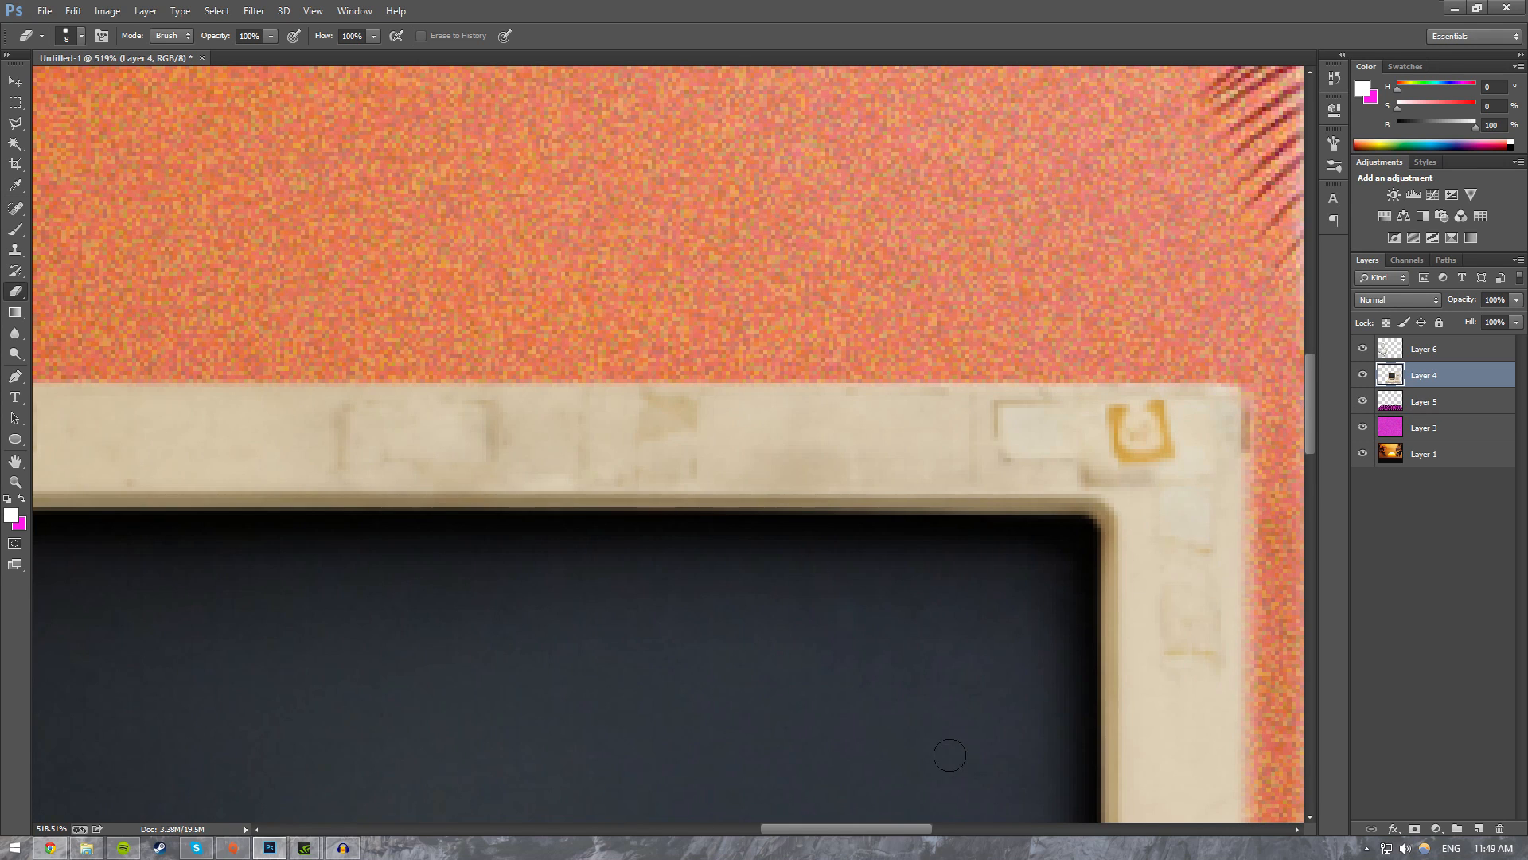
drag(916, 829, 981, 834)
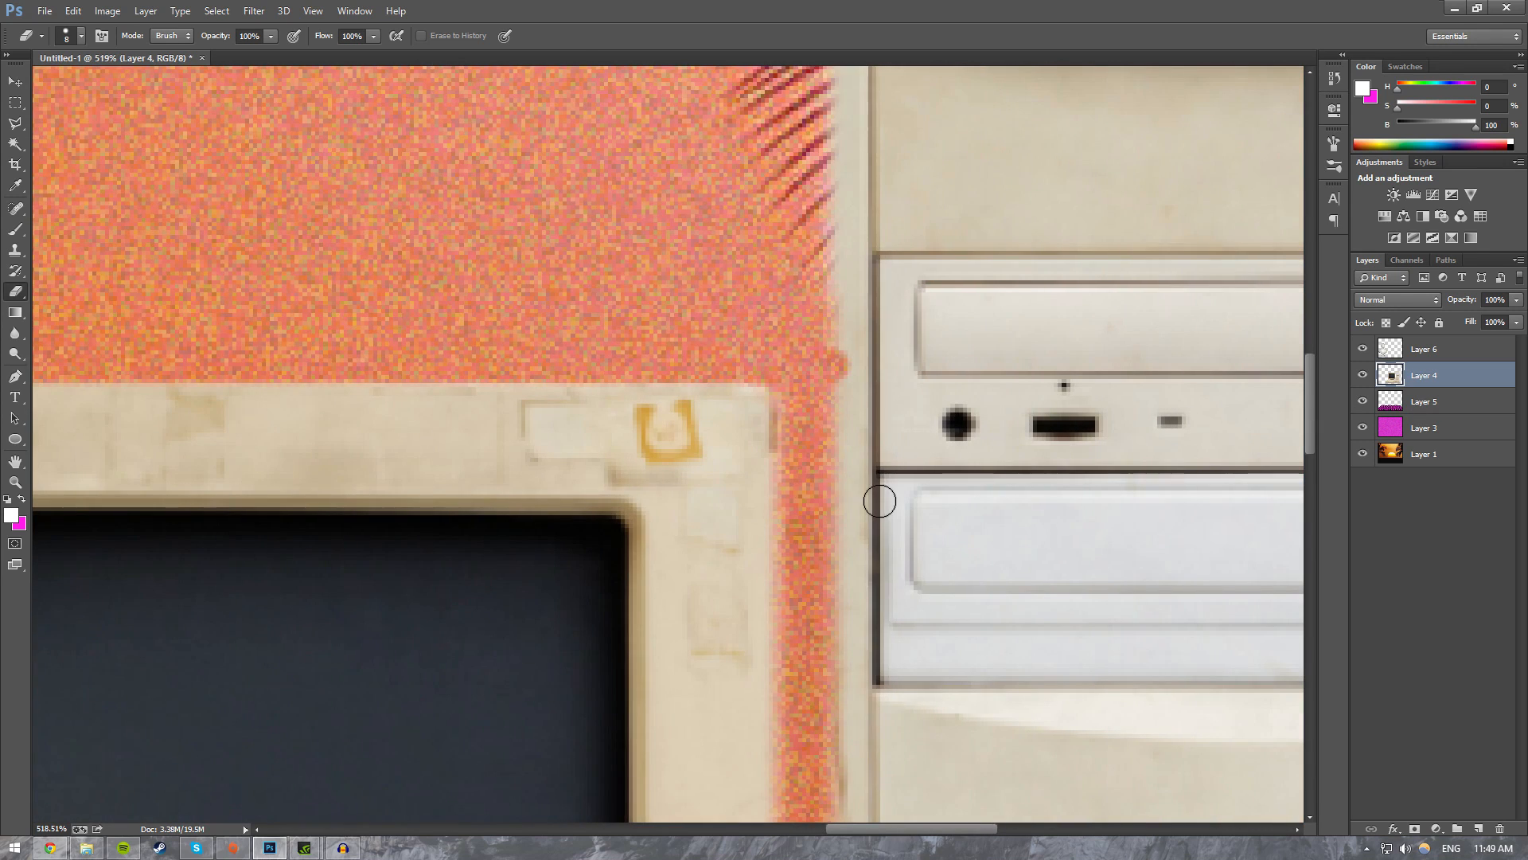
key(ctrl+z)
mouse_move(779, 374)
mouse_down()
mouse_move(52, 347)
mouse_move(557, 320)
mouse_up()
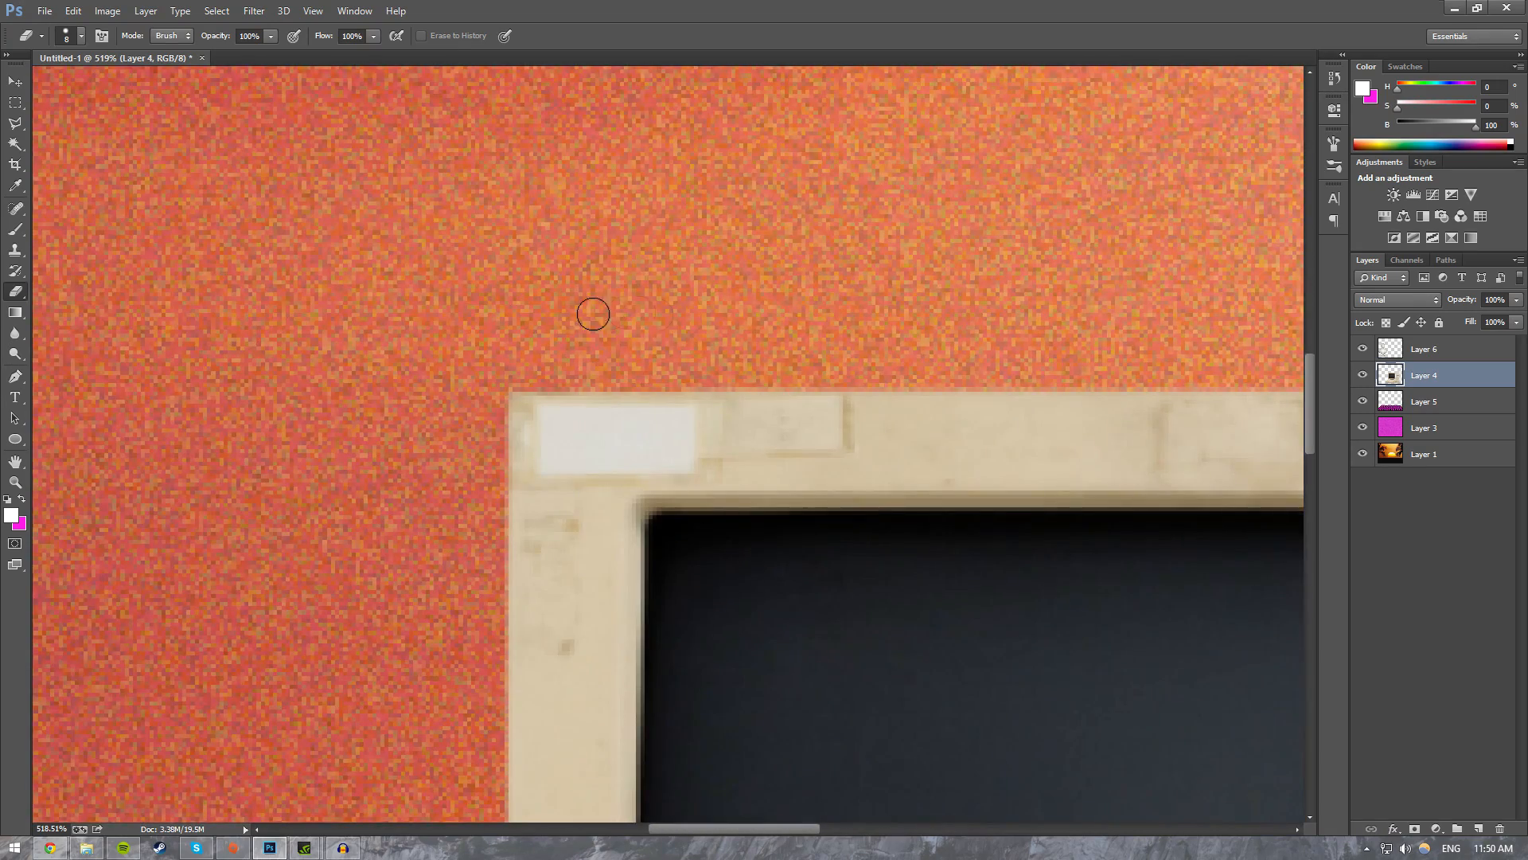
Step: Erase the fringe along the monitor's bottom edge near its lower right corner, undoing the stray diagonal stroke
drag(704, 829, 902, 851)
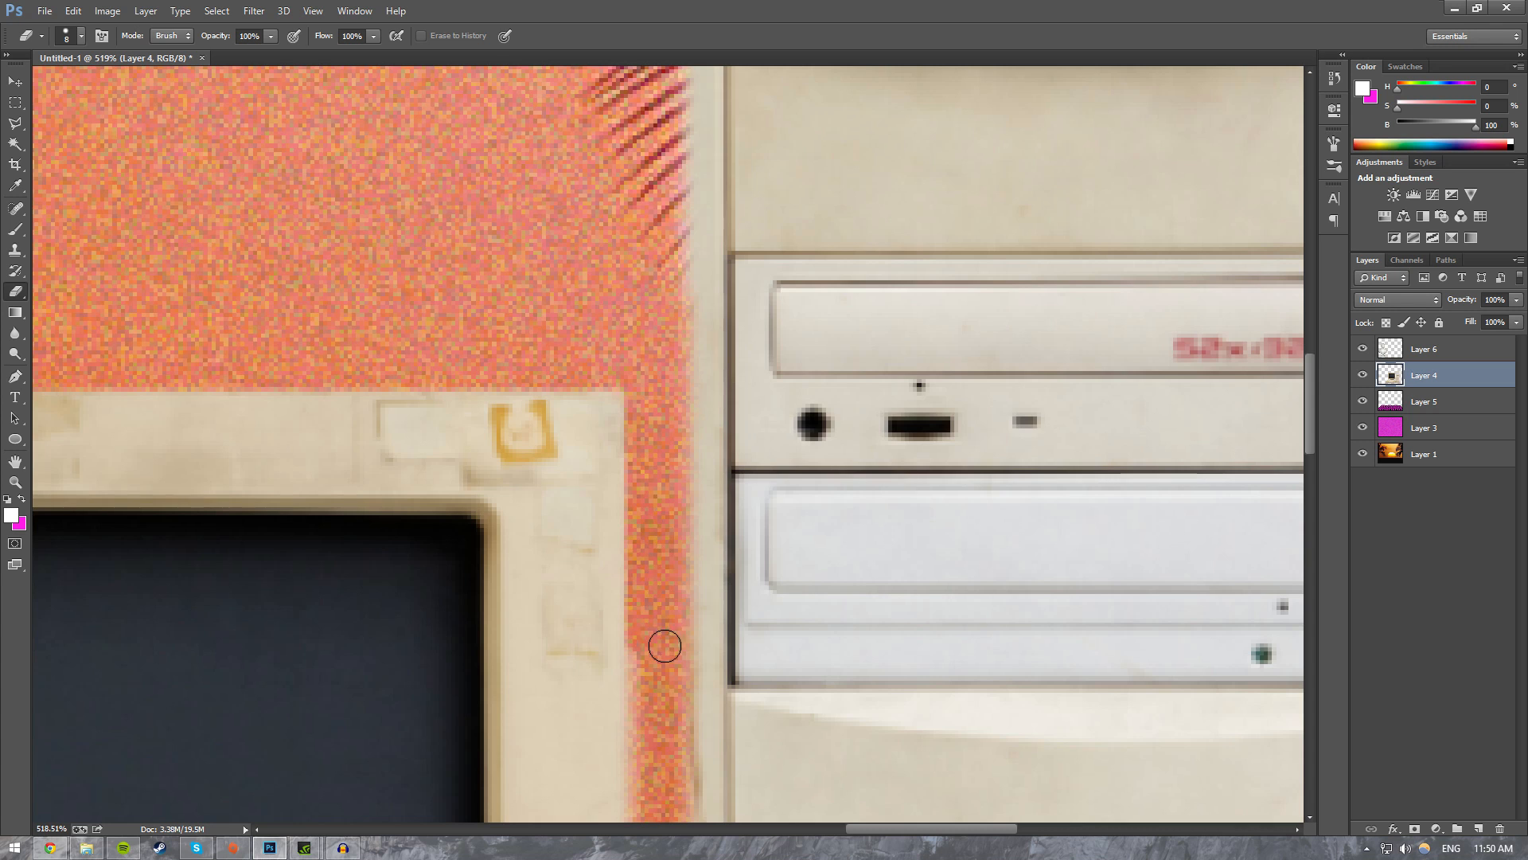
scroll(644, 558, down, 10)
scroll(629, 494, down, 3)
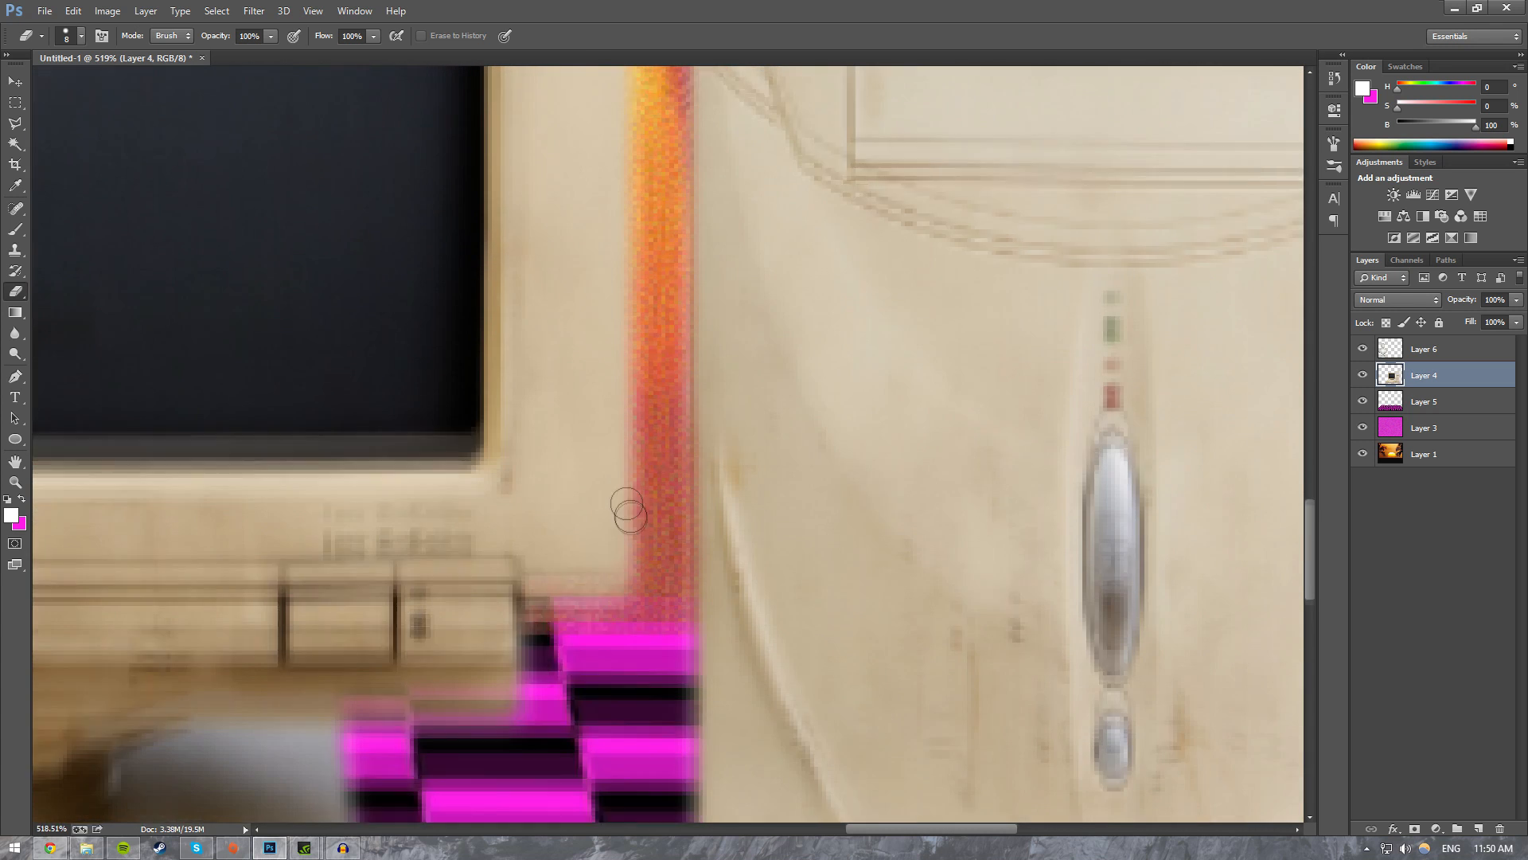
shift+click(531, 589)
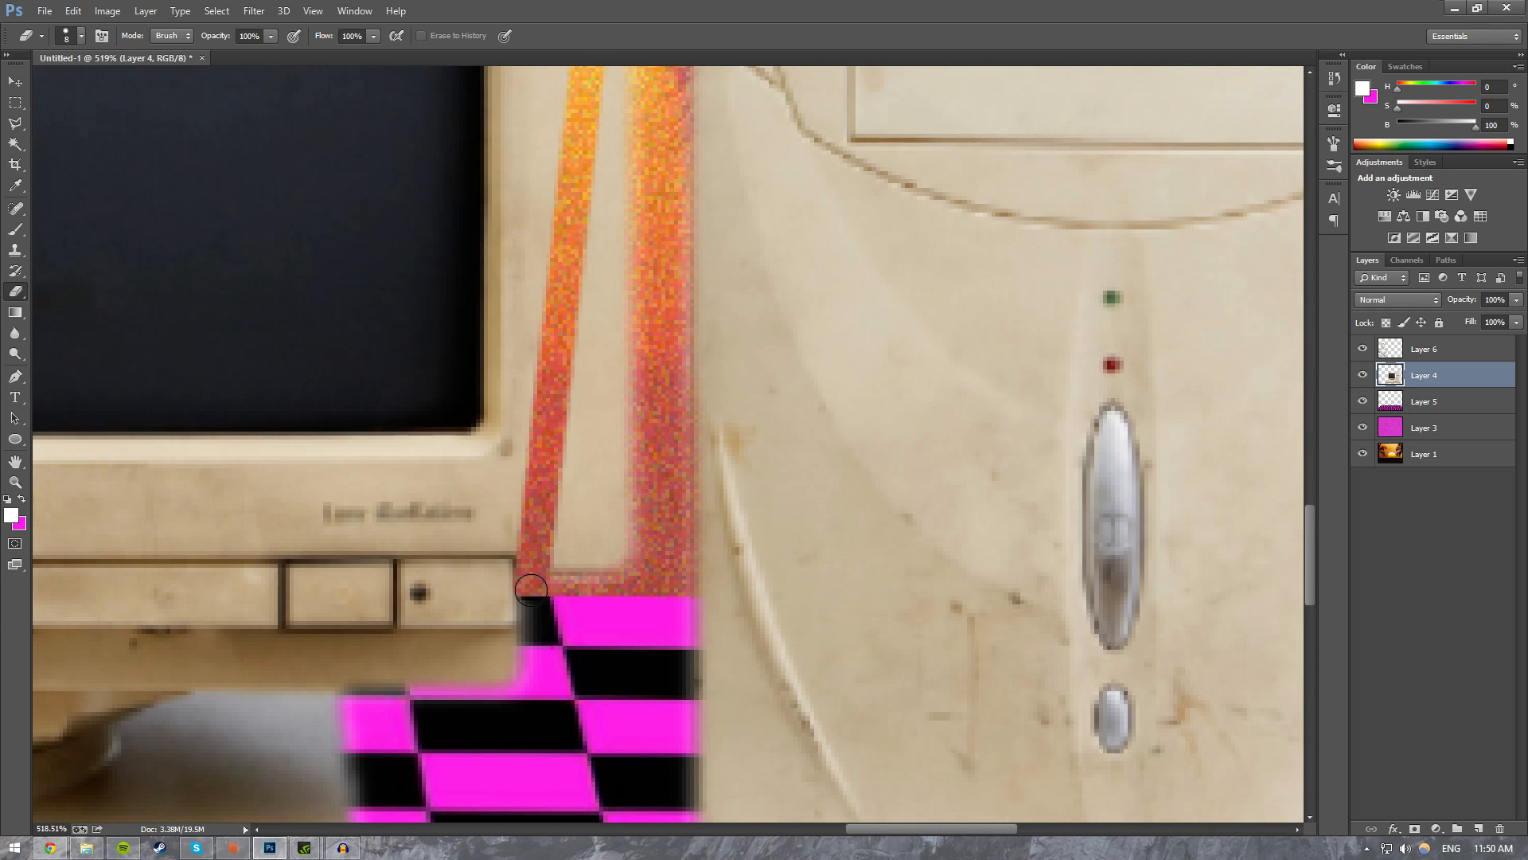
key(ctrl+z)
click(529, 589)
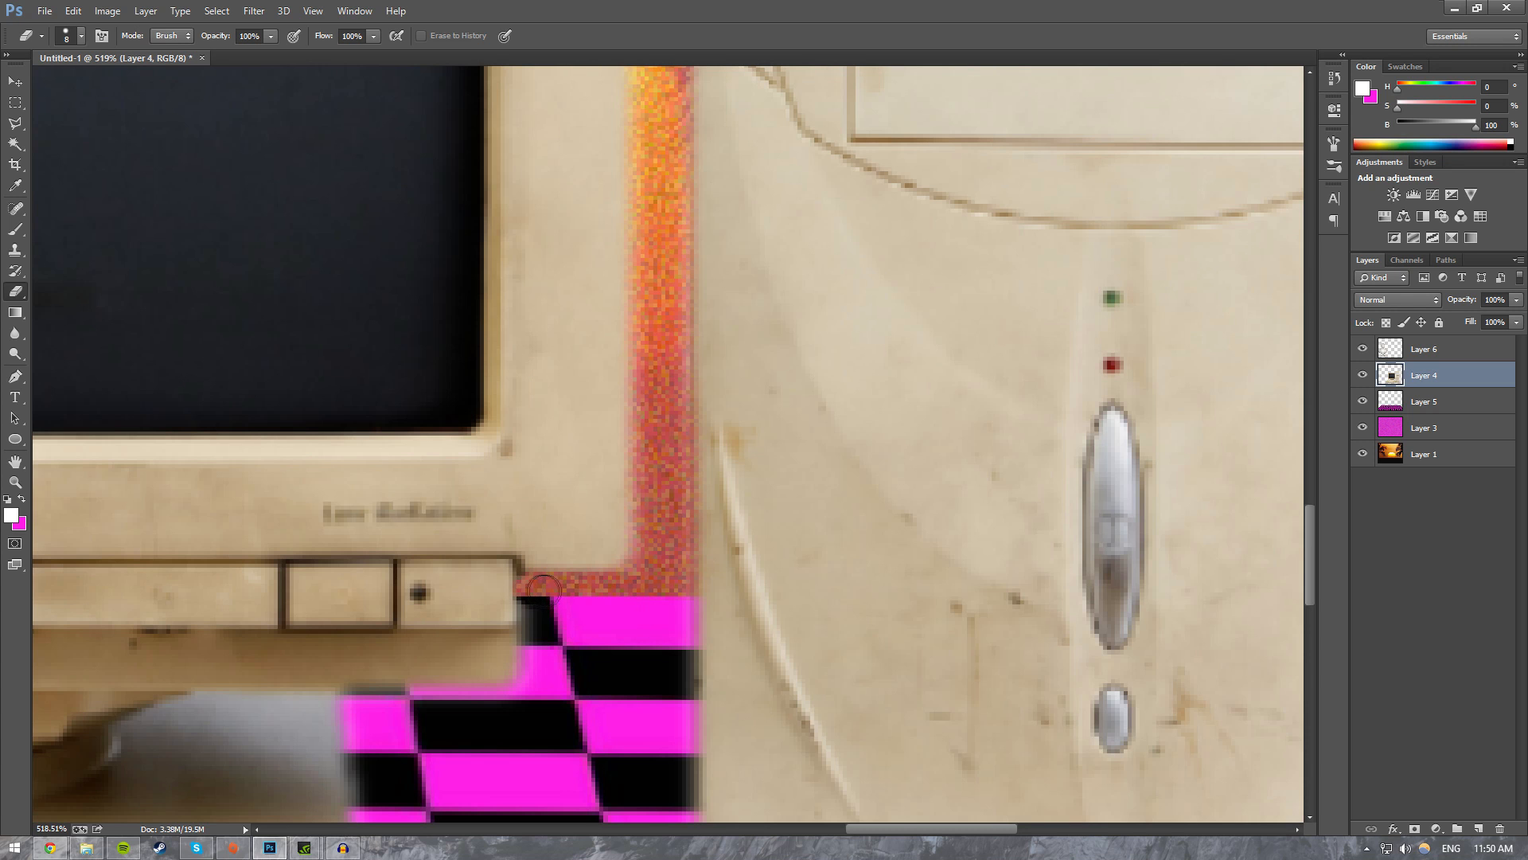
Step: Erase the fringe under the right end of the monitor's base and sharpen the shadow's edge beside the stand
scroll(402, 625, down, 3)
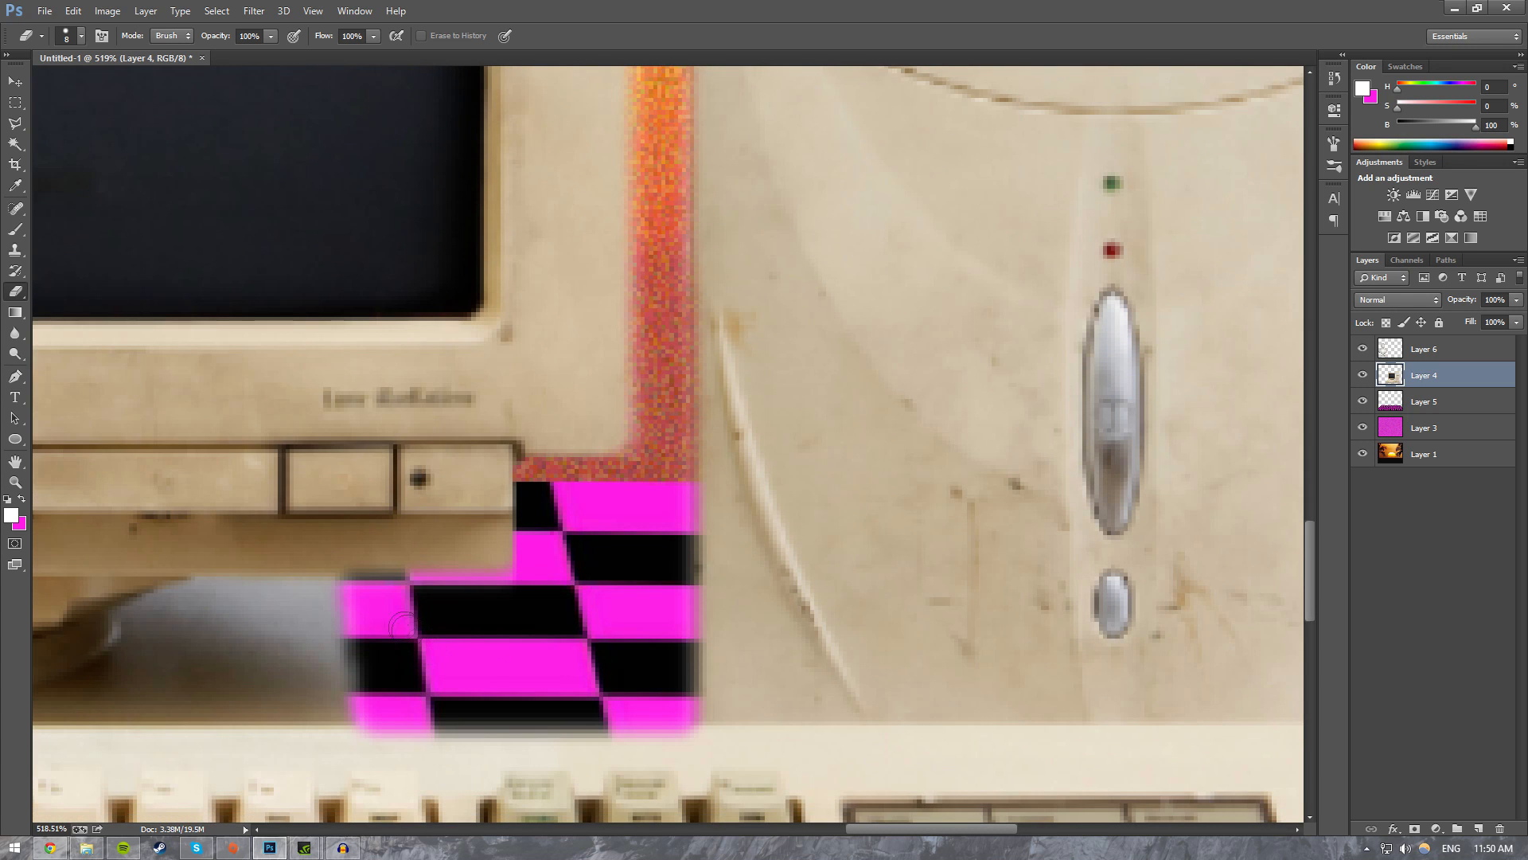
drag(355, 587, 509, 577)
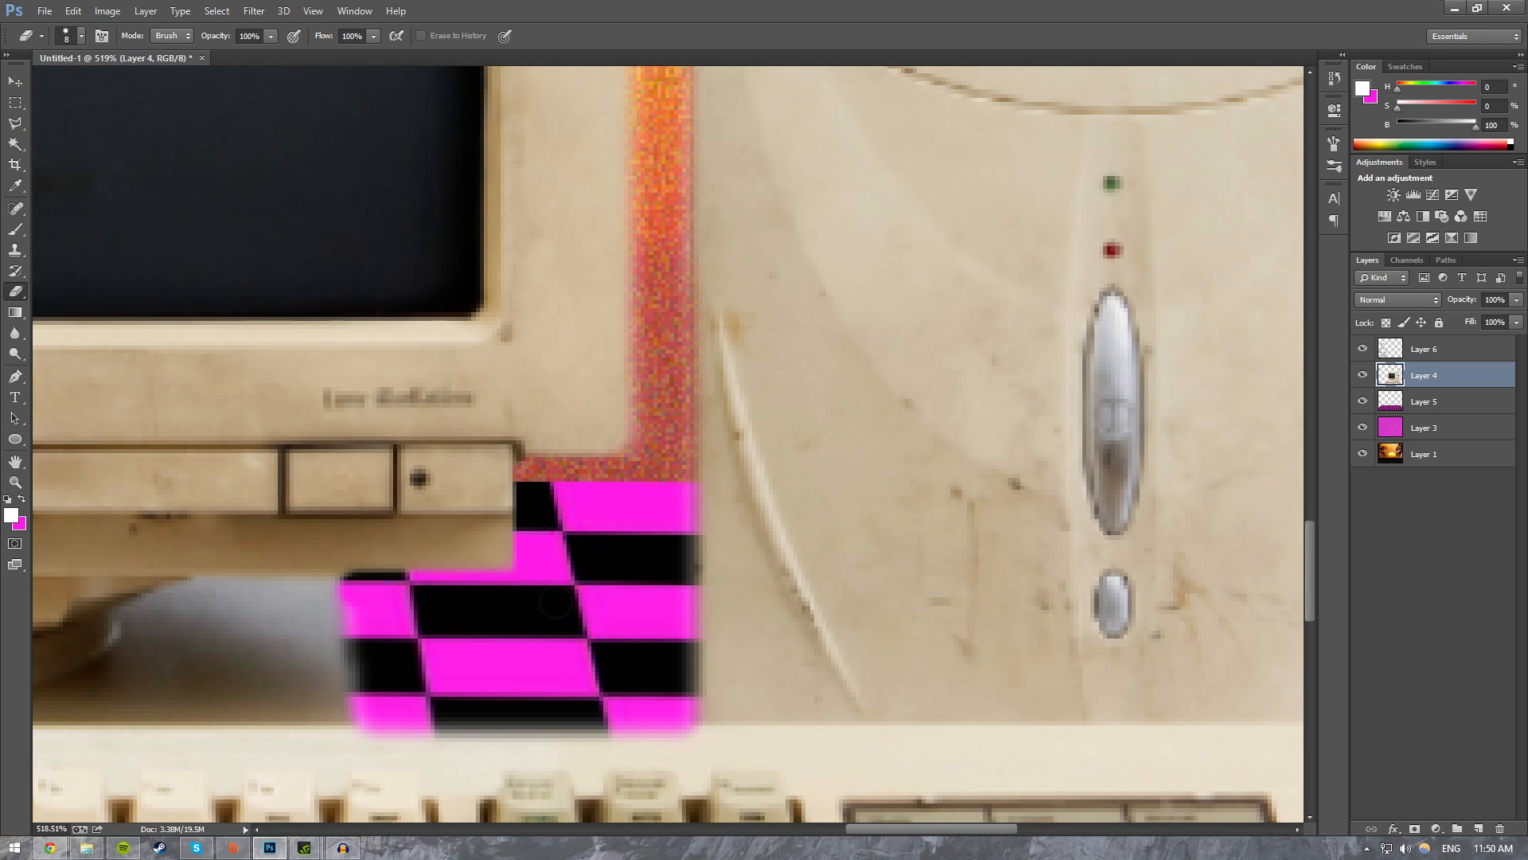
mouse_move(366, 604)
mouse_down()
mouse_move(380, 695)
mouse_move(358, 641)
mouse_move(373, 678)
mouse_move(422, 714)
mouse_move(652, 715)
mouse_move(422, 716)
mouse_move(386, 678)
mouse_up()
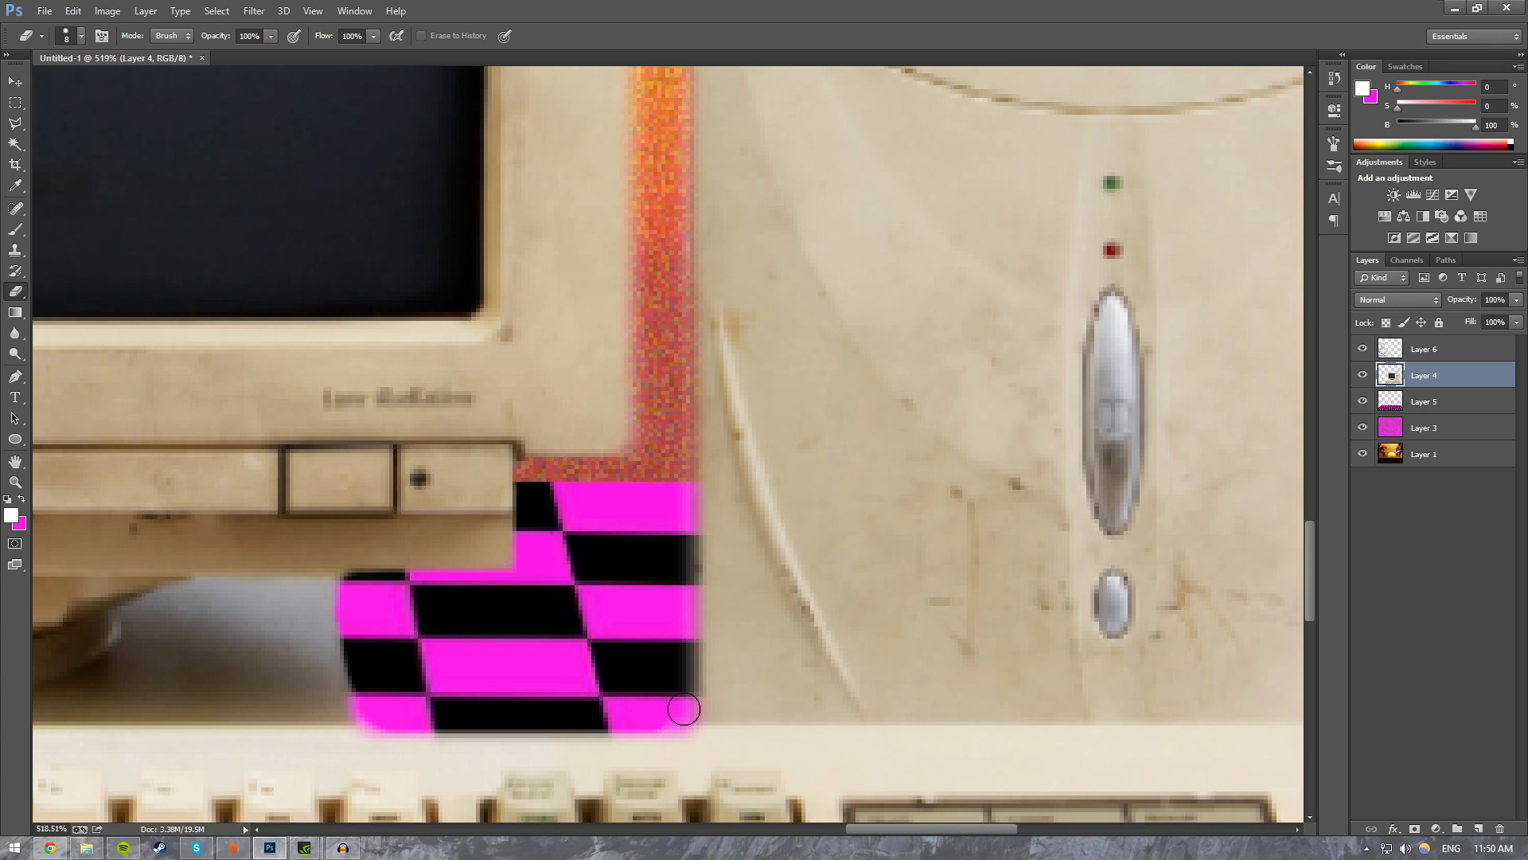
Step: Erase the fringe along the tower's left side and the monitor's right side in the gap between them
mouse_move(684, 708)
mouse_down()
mouse_move(663, 373)
mouse_move(681, 24)
mouse_up()
scroll(605, 372, down, 10)
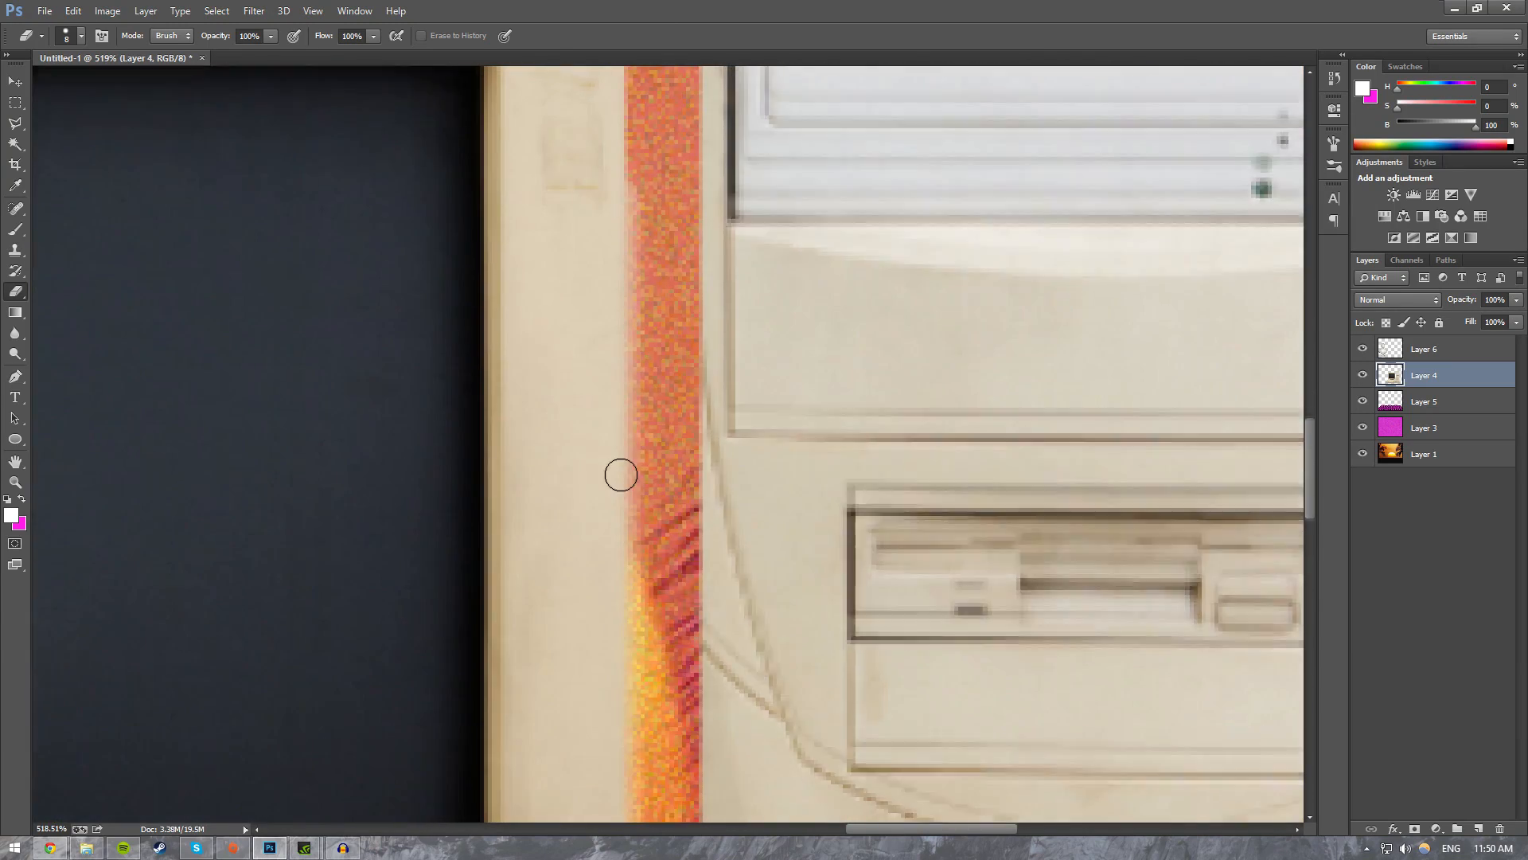
scroll(621, 476, down, 5)
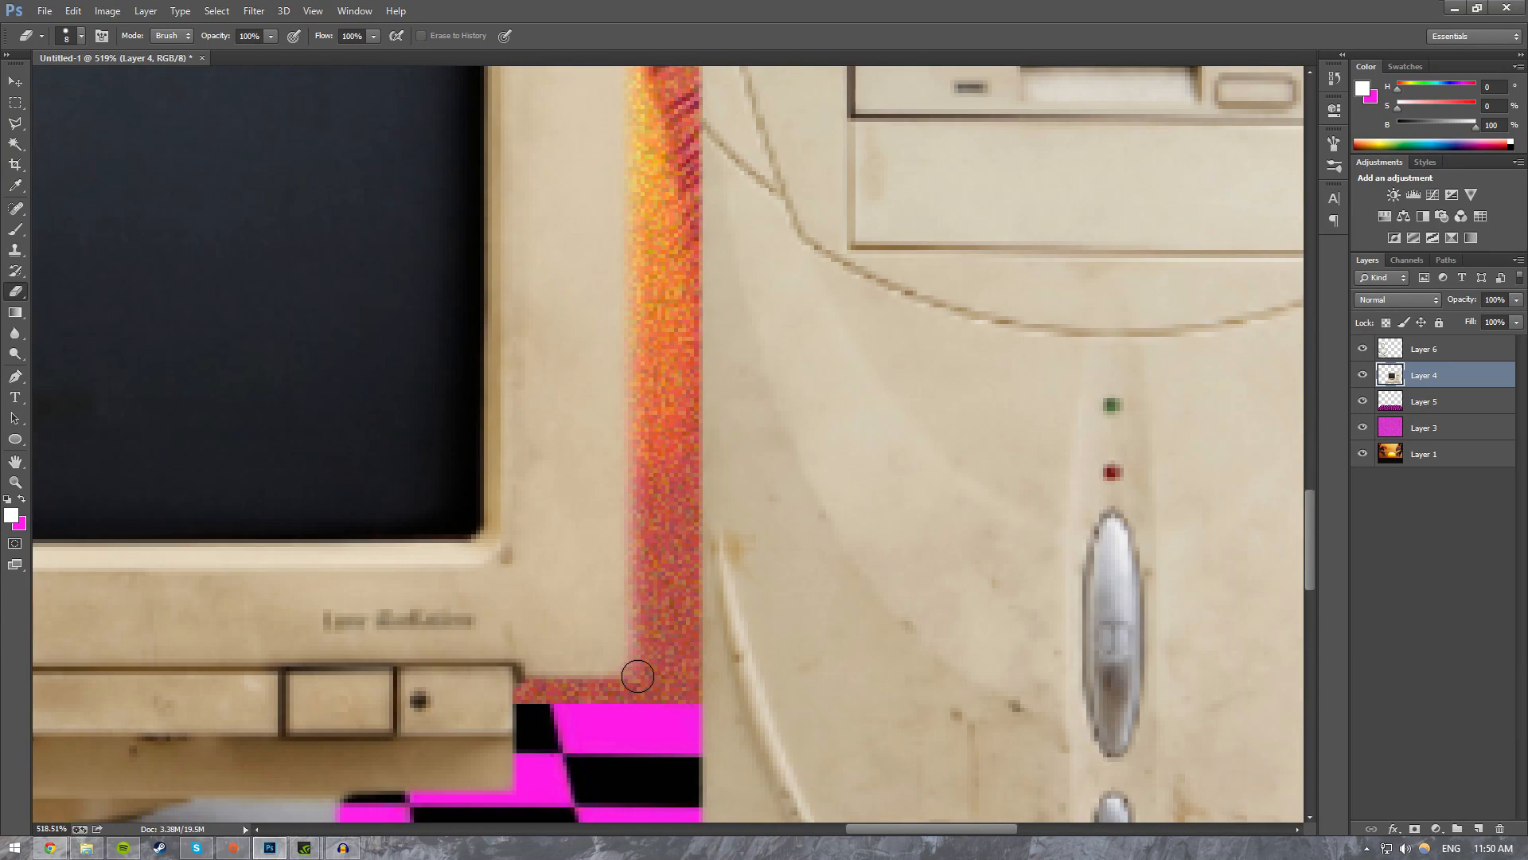
mouse_move(642, 676)
mouse_down()
mouse_move(676, 16)
mouse_move(643, 120)
mouse_up()
Step: Fit the whole image in view, then duplicate Layer 4 and move the copy beneath the original
key(z)
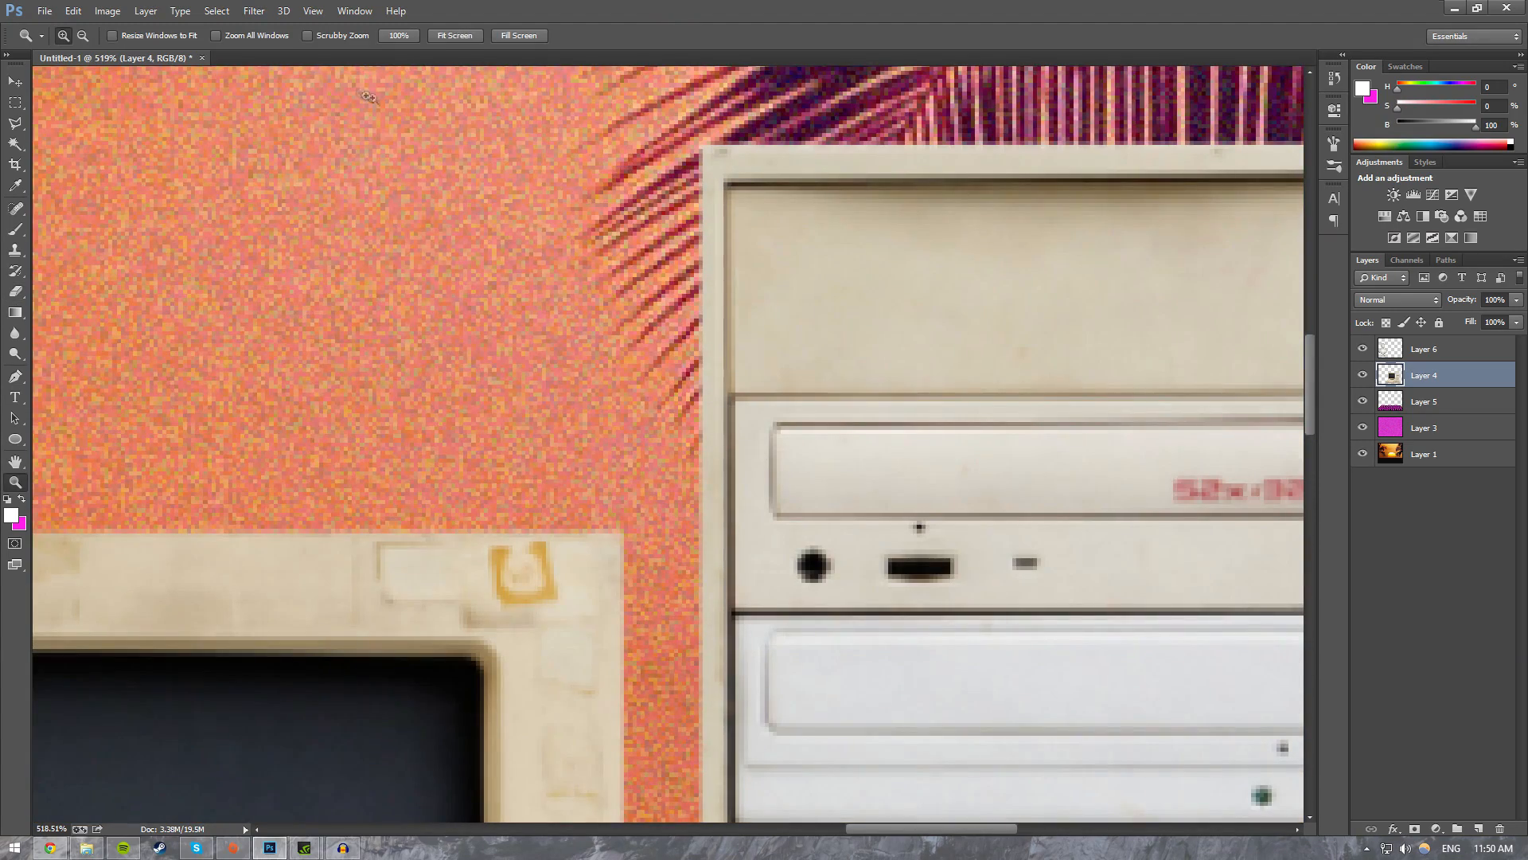
click(440, 34)
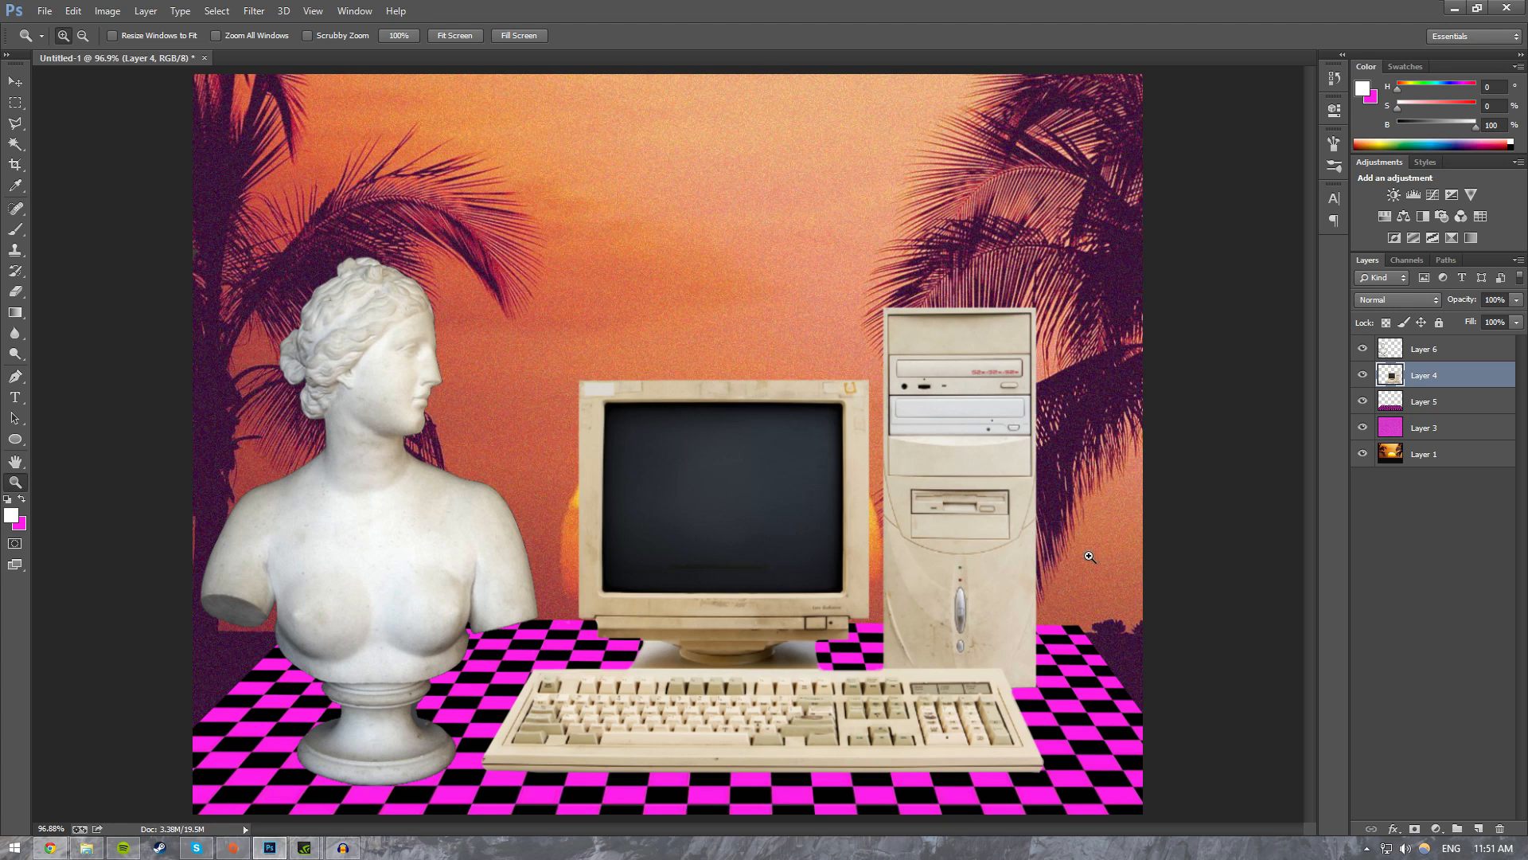
click(1430, 351)
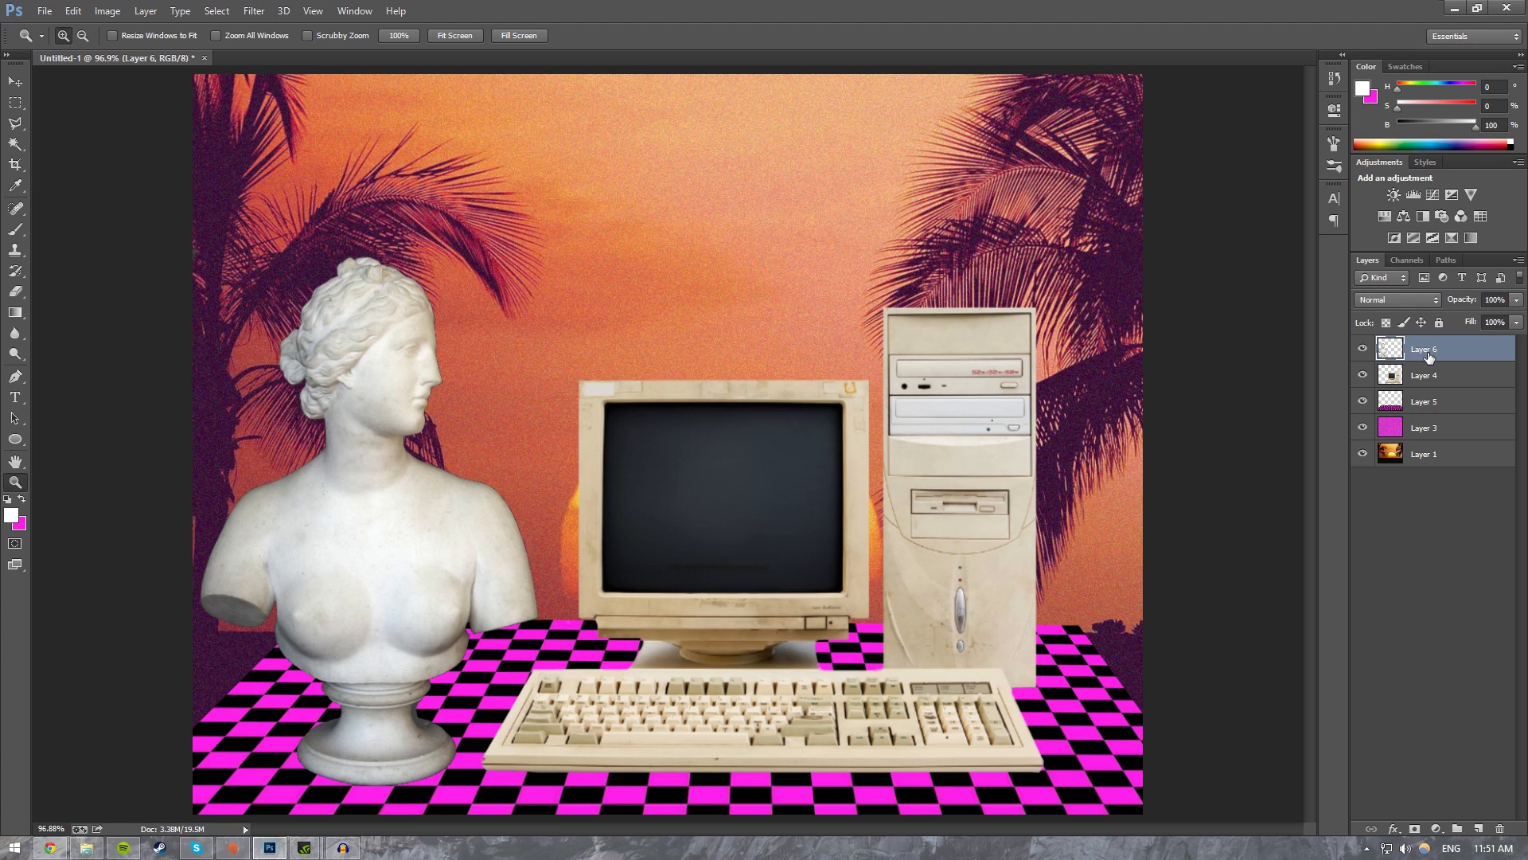
right_click(1430, 374)
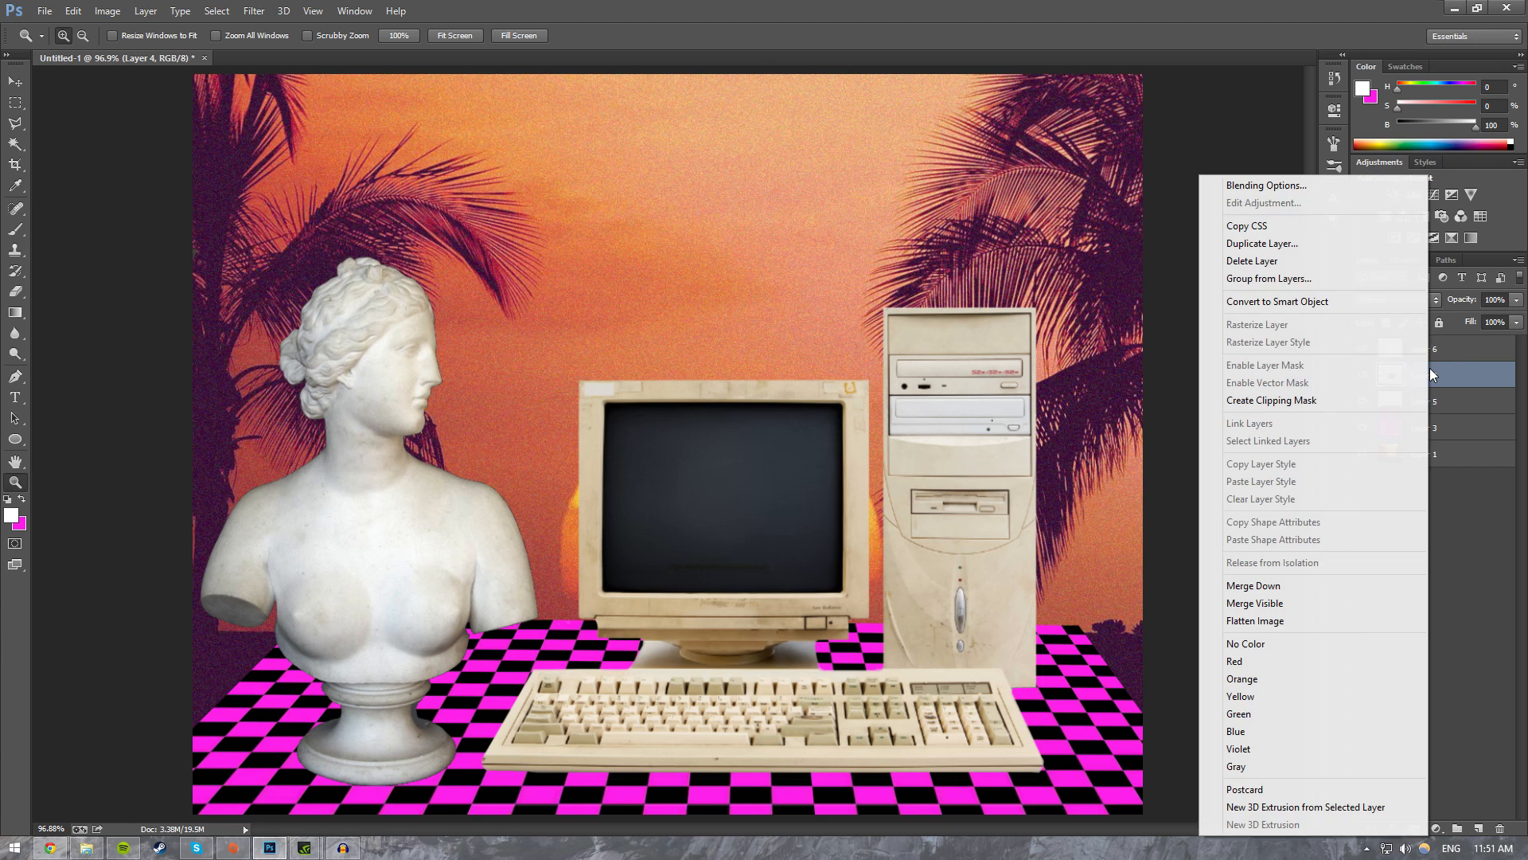
click(1278, 247)
key(Return)
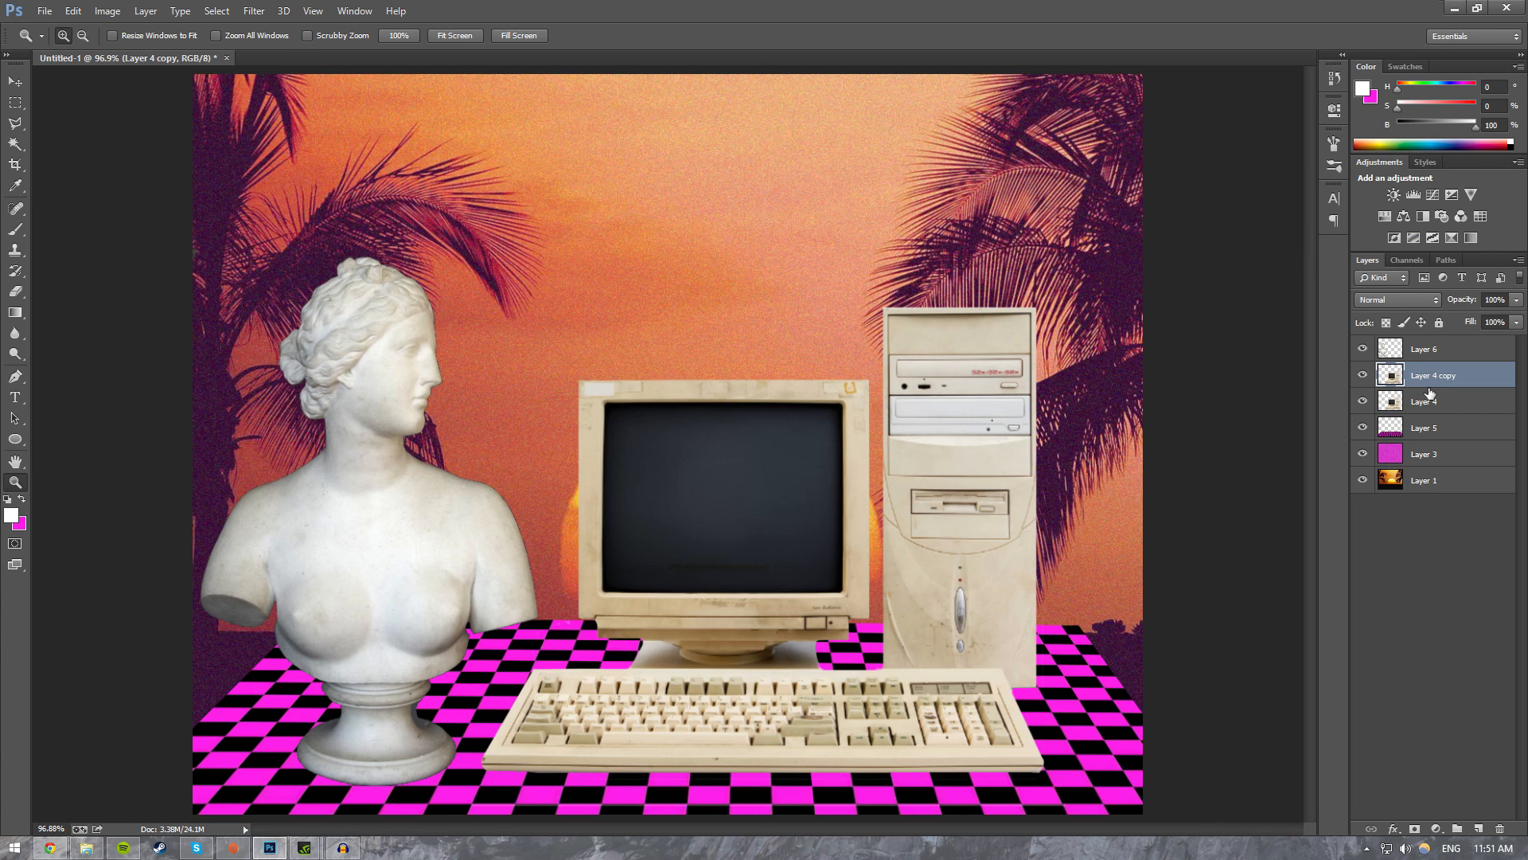
drag(1433, 386, 1438, 407)
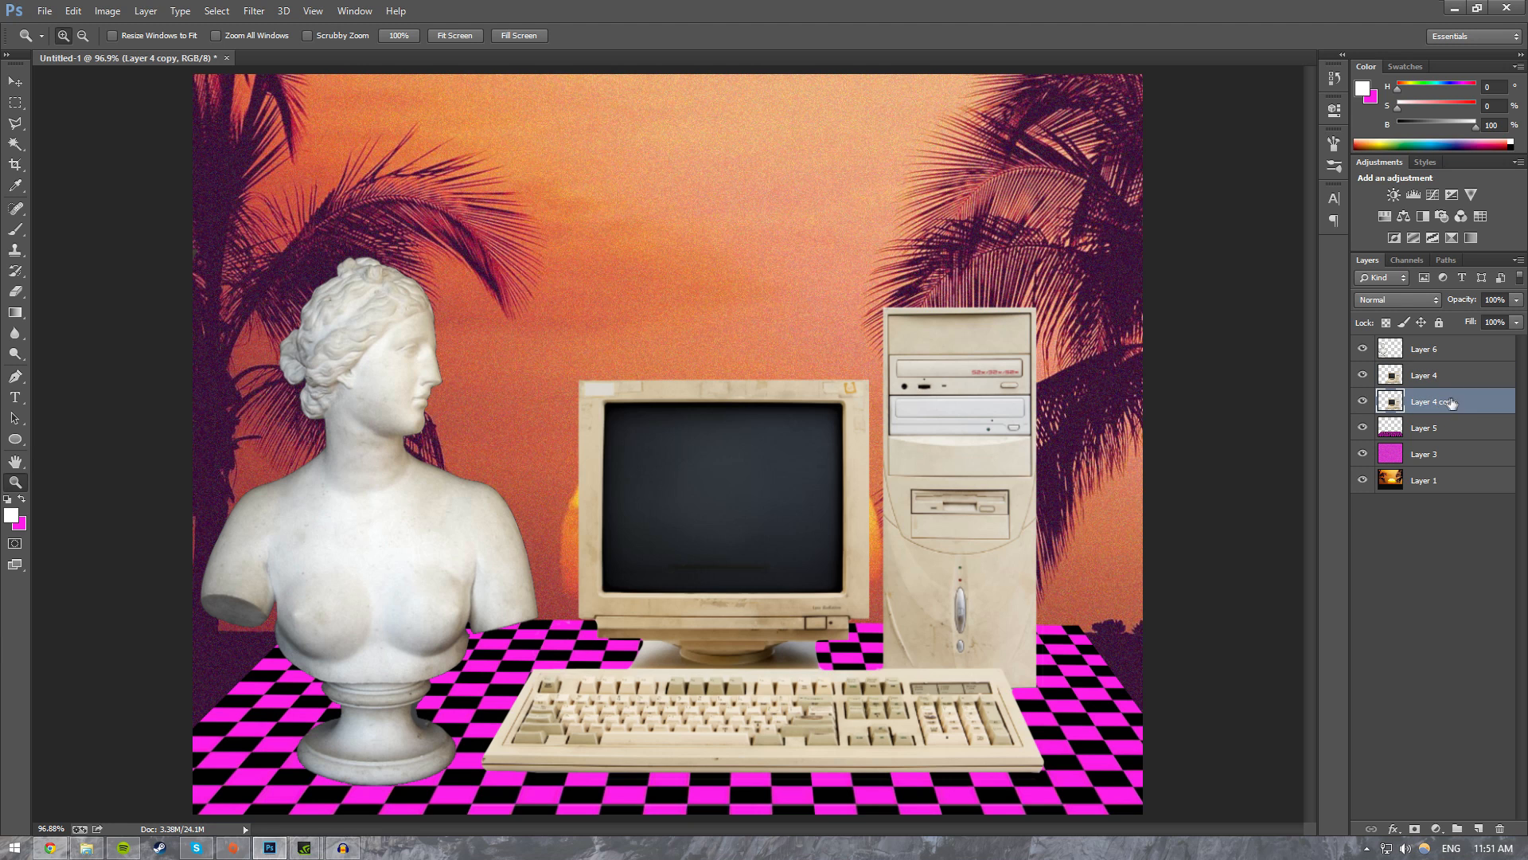
Step: Add a Color Overlay in black (000000) to Layer 4 copy
double_click(1482, 402)
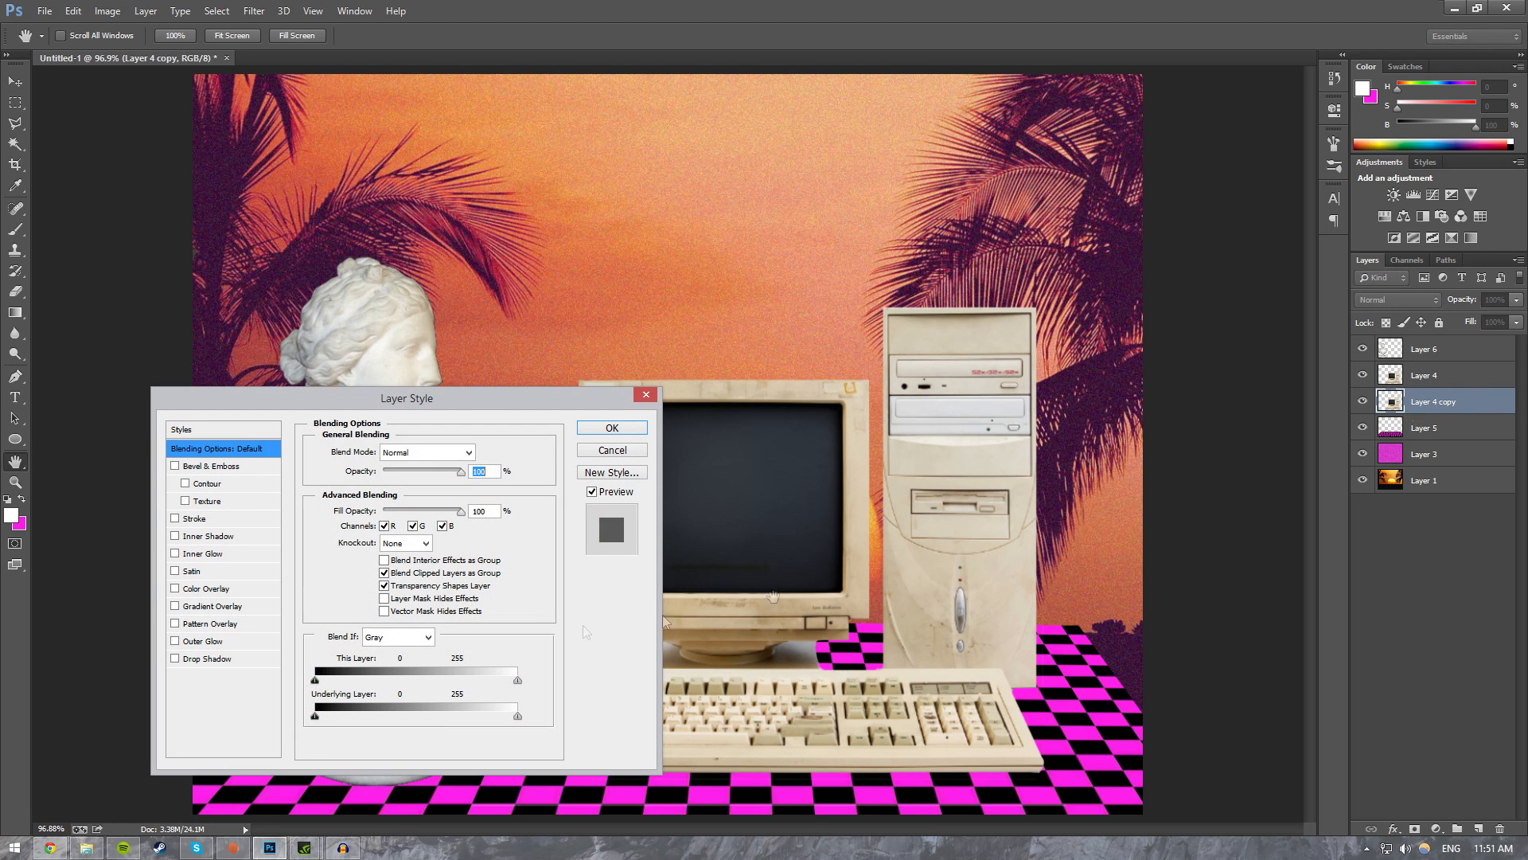
click(203, 588)
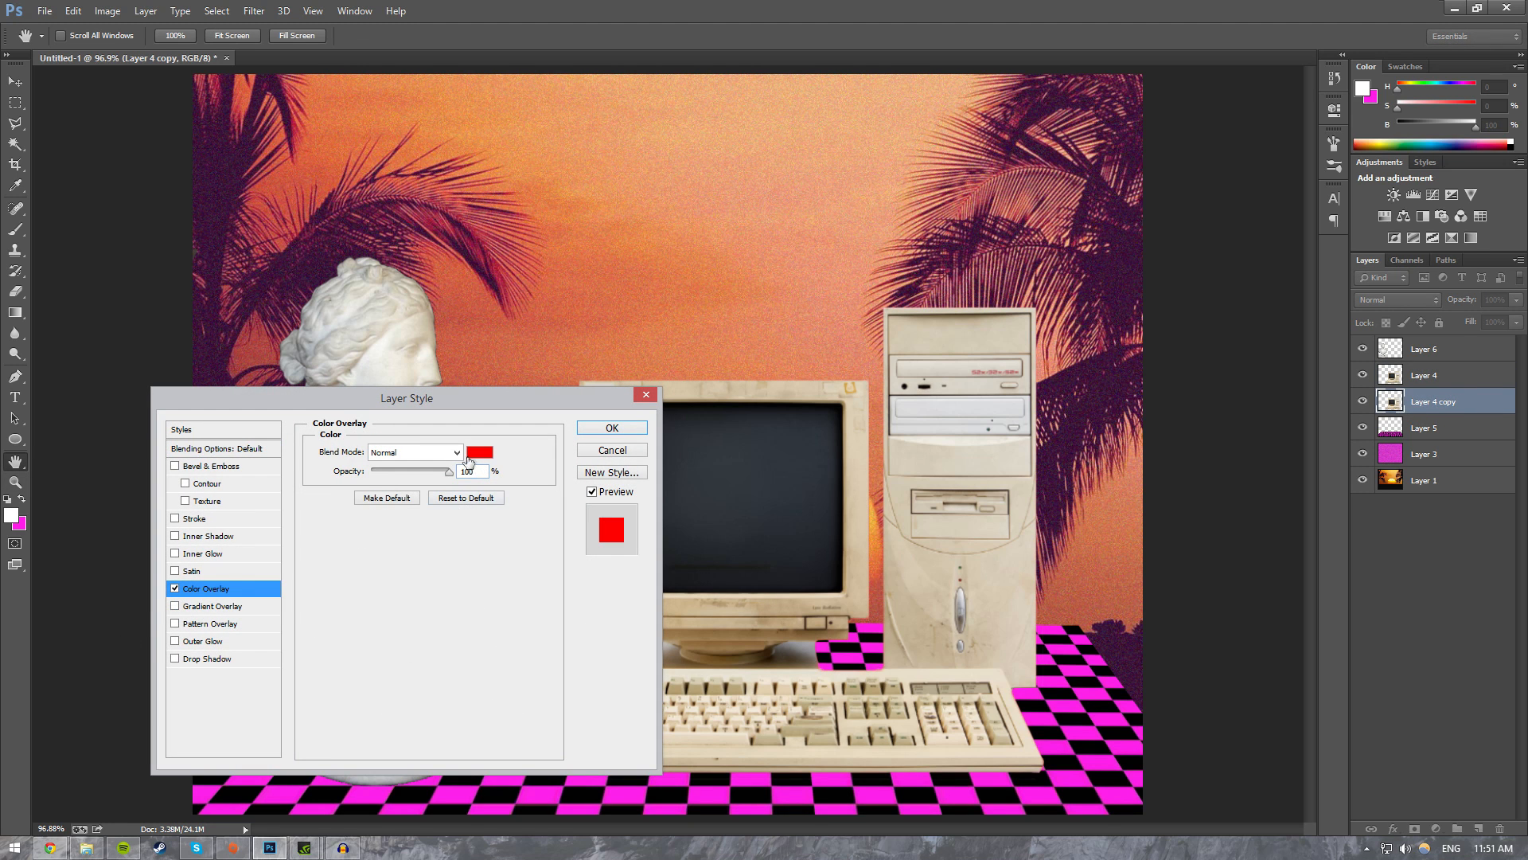
click(480, 452)
text(000000)
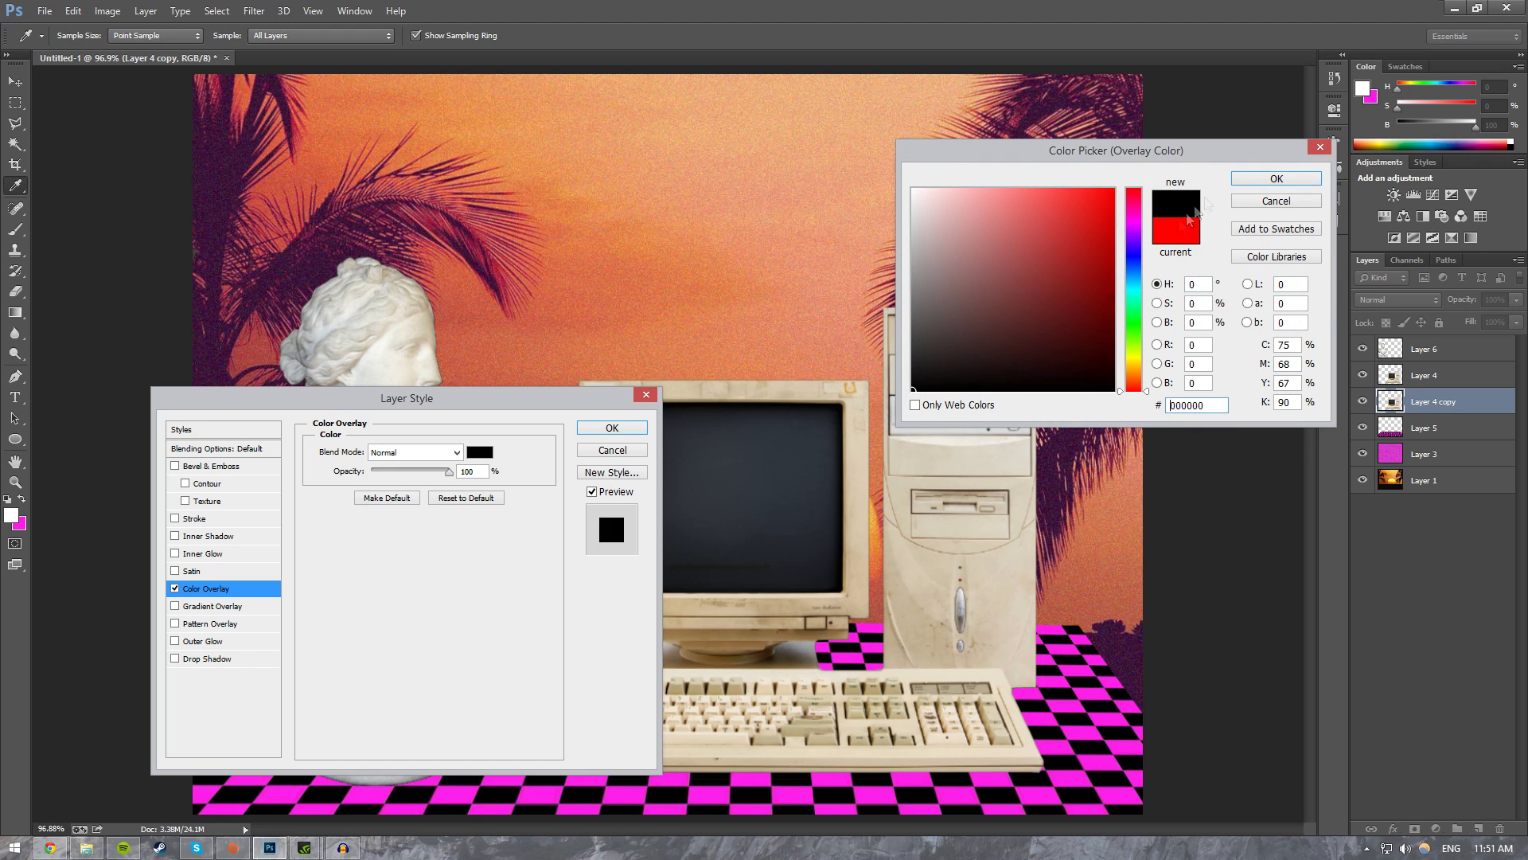
key(Return)
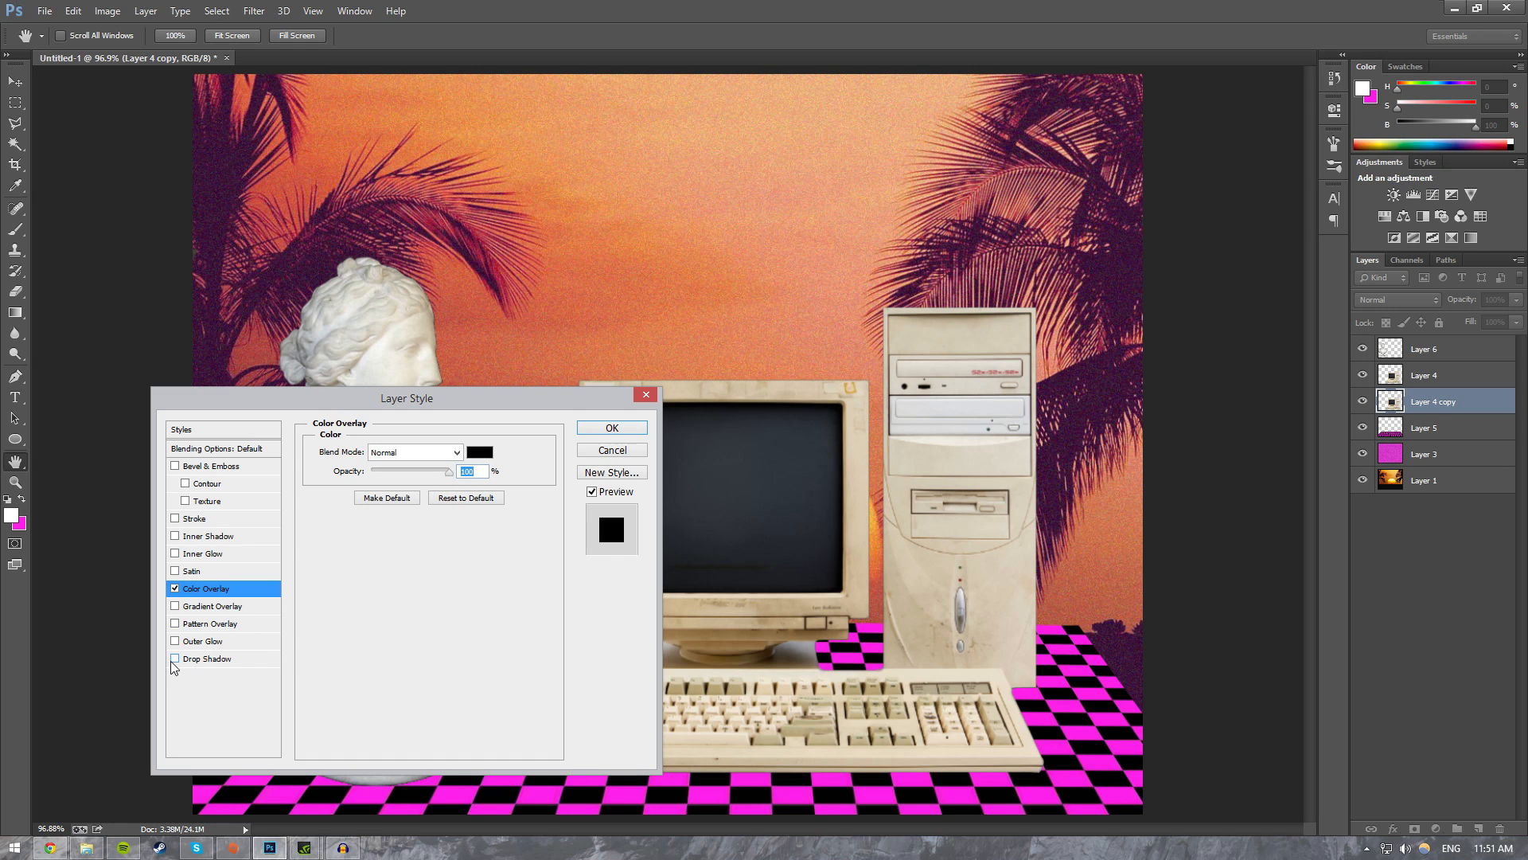
Step: Add a Drop Shadow to Layer 4 copy with 73% opacity, 13 px distance and 7 px size, and apply the layer style
click(192, 660)
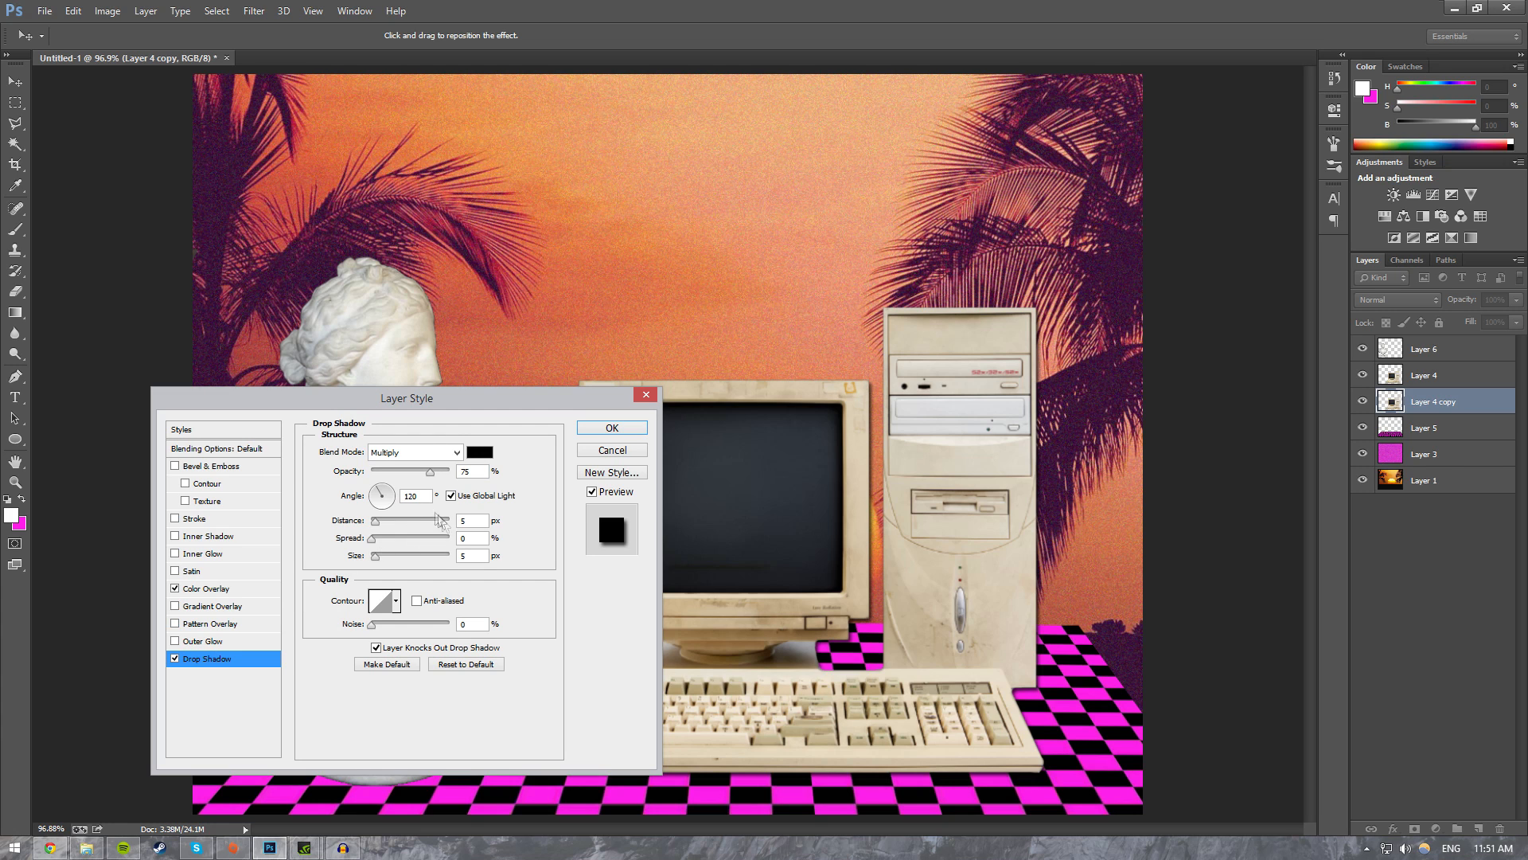
drag(430, 470, 428, 471)
drag(376, 520, 377, 562)
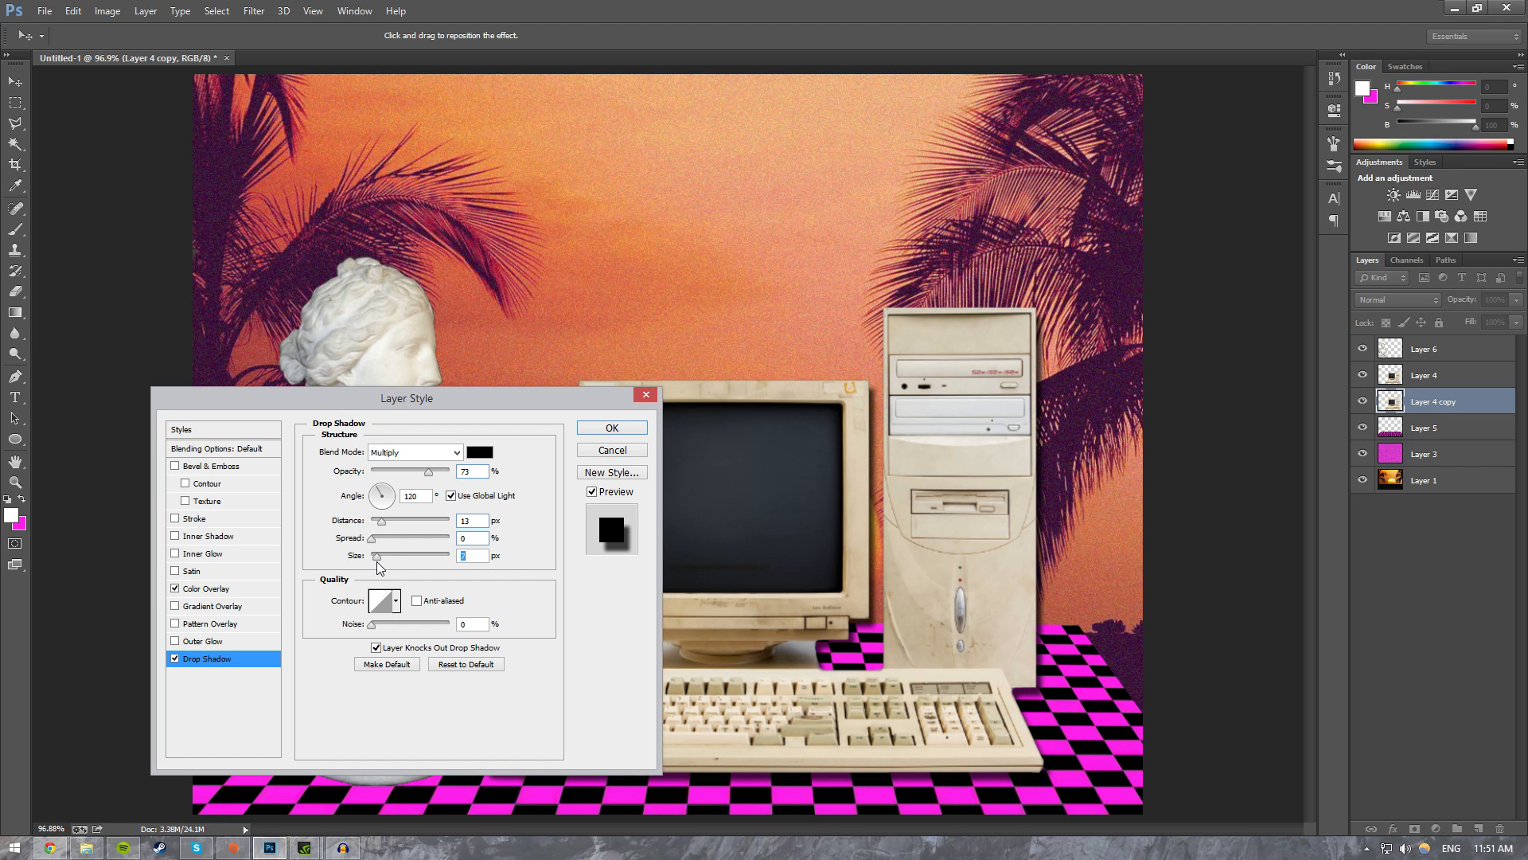
drag(432, 402, 621, 34)
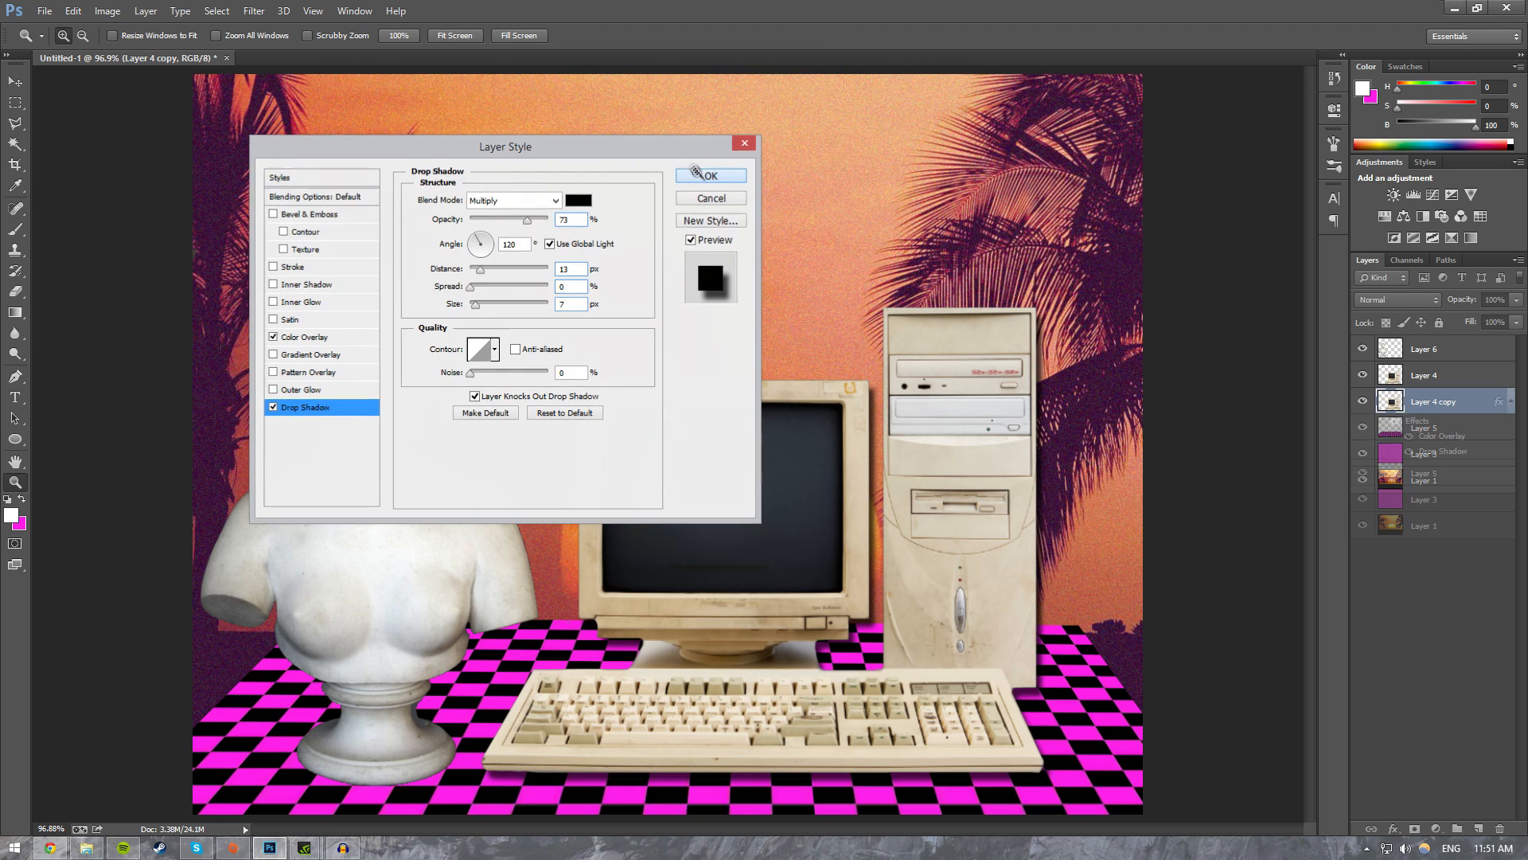
key(Return)
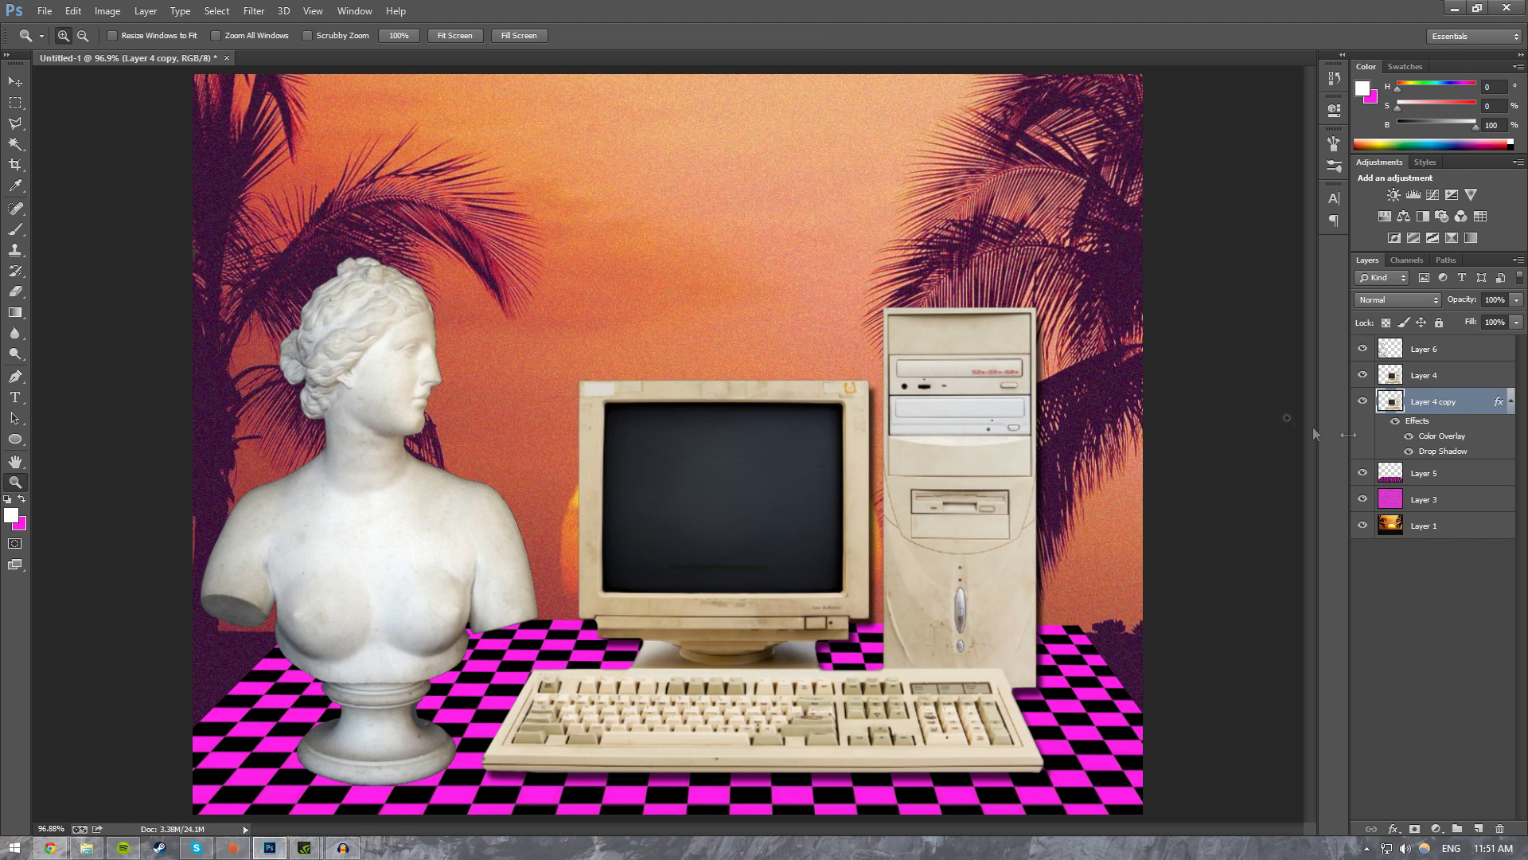
Step: Copy the layer style of Layer 4 copy onto a duplicate of Layer 6 placed directly beneath the original
right_click(1431, 422)
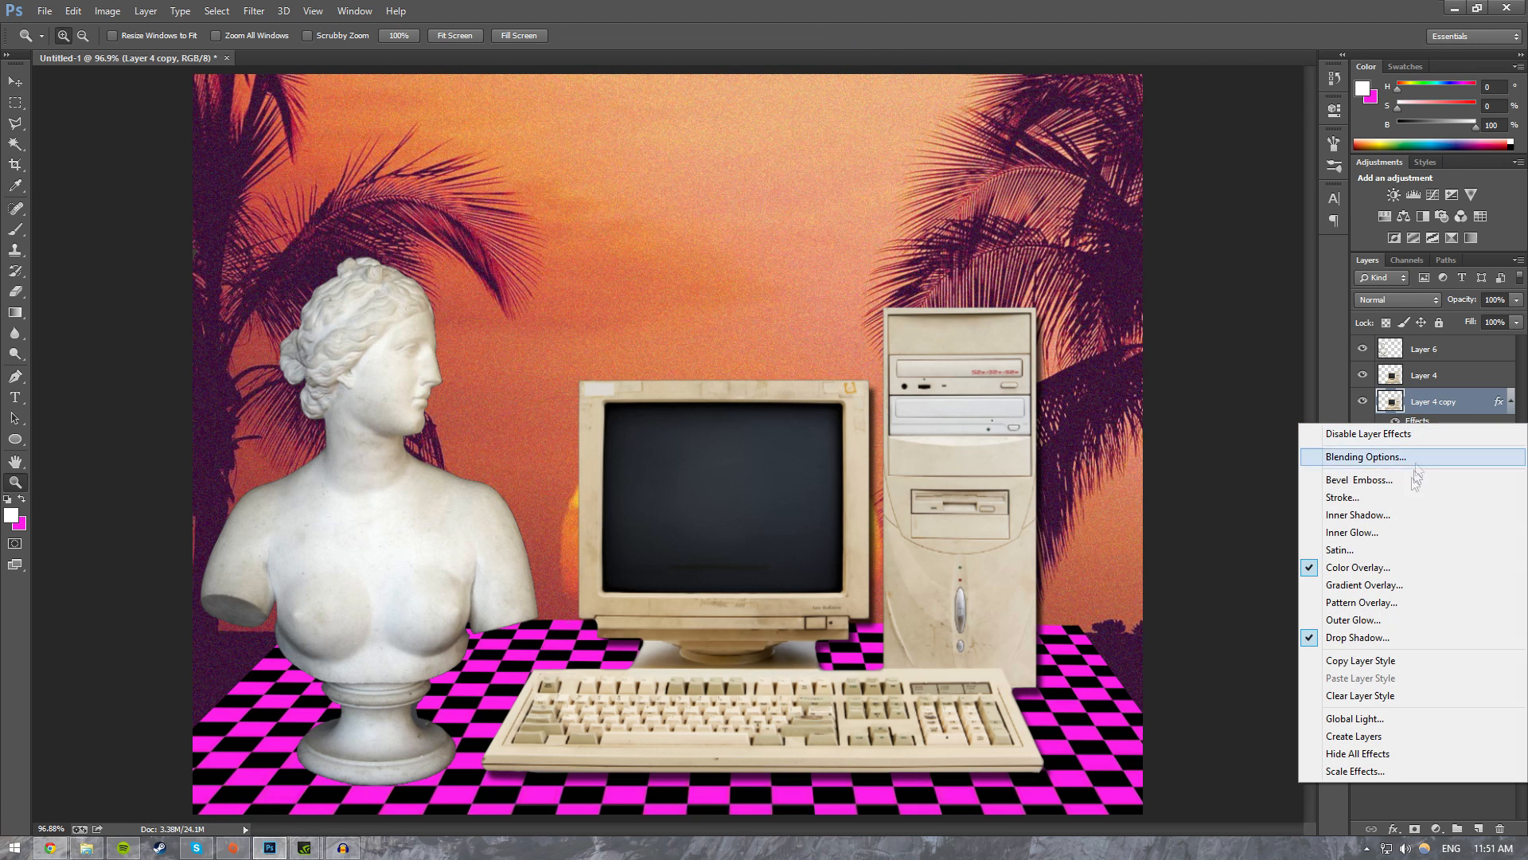
click(1354, 660)
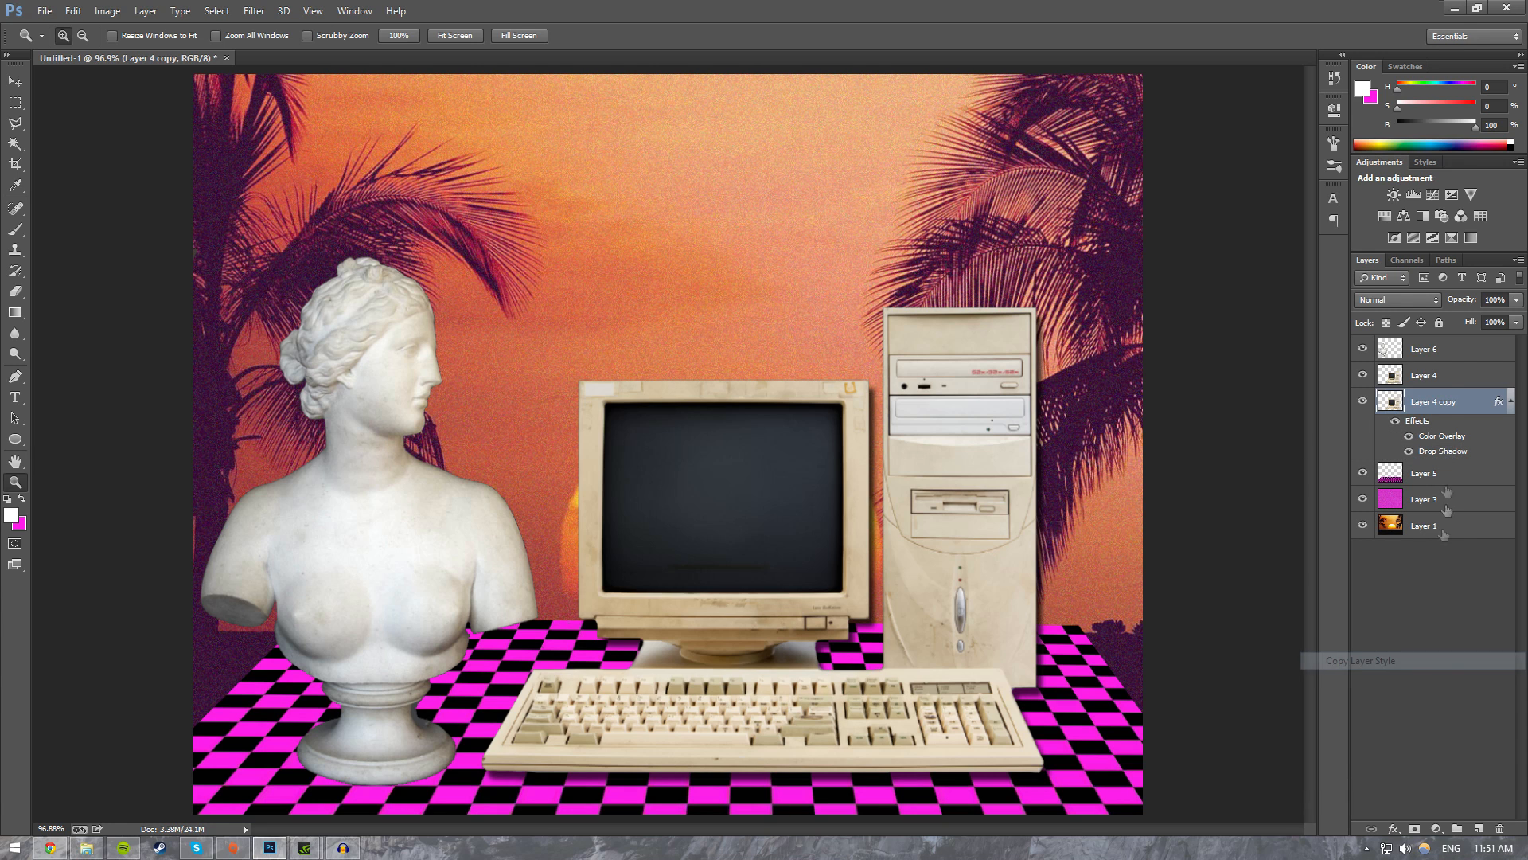
click(1437, 349)
right_click(1436, 351)
click(1297, 245)
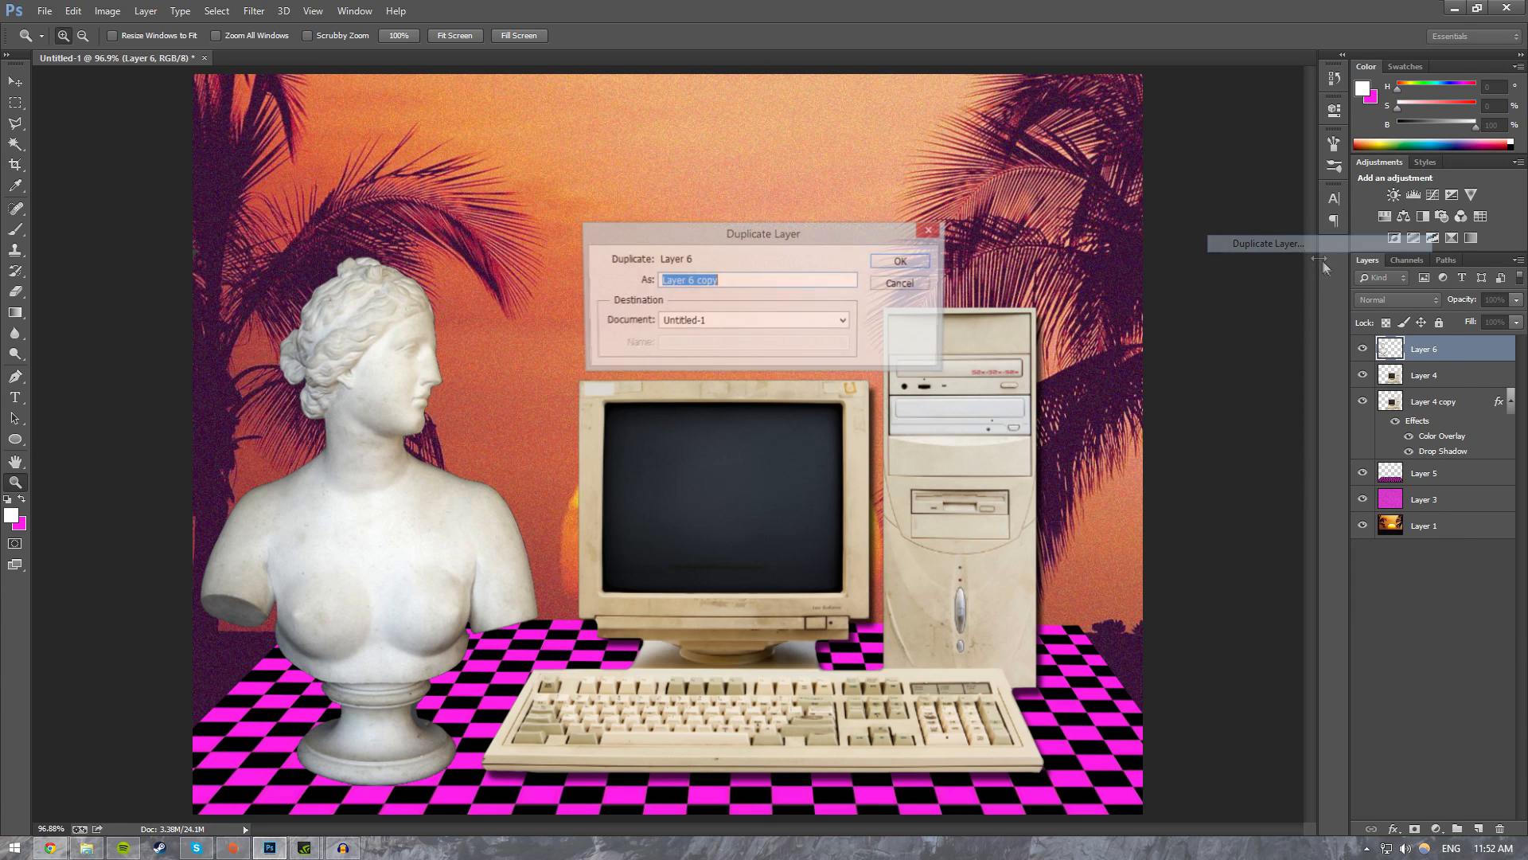
click(891, 263)
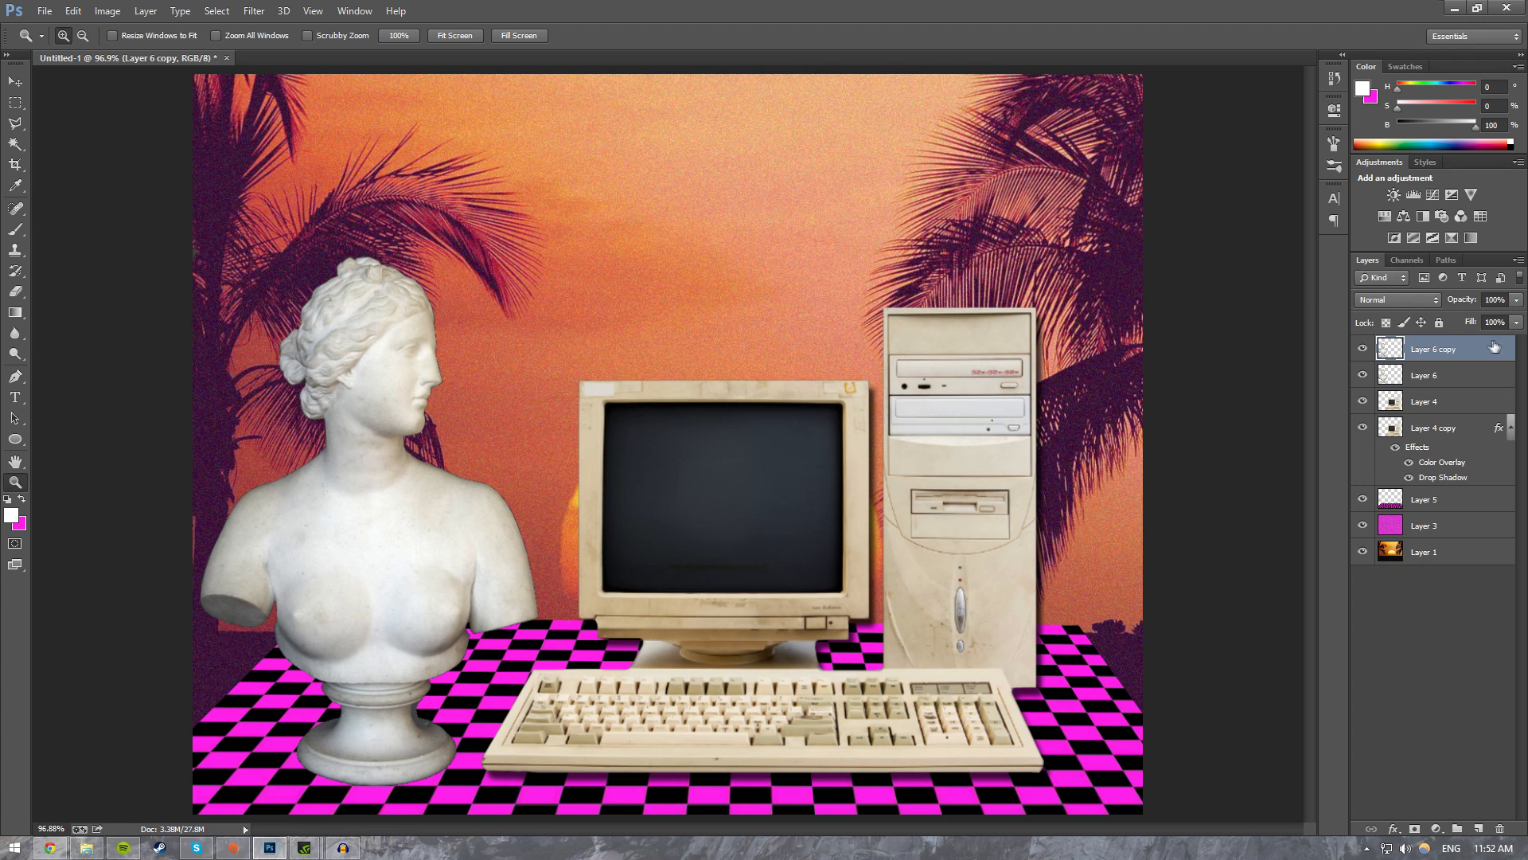
drag(1493, 348, 1456, 381)
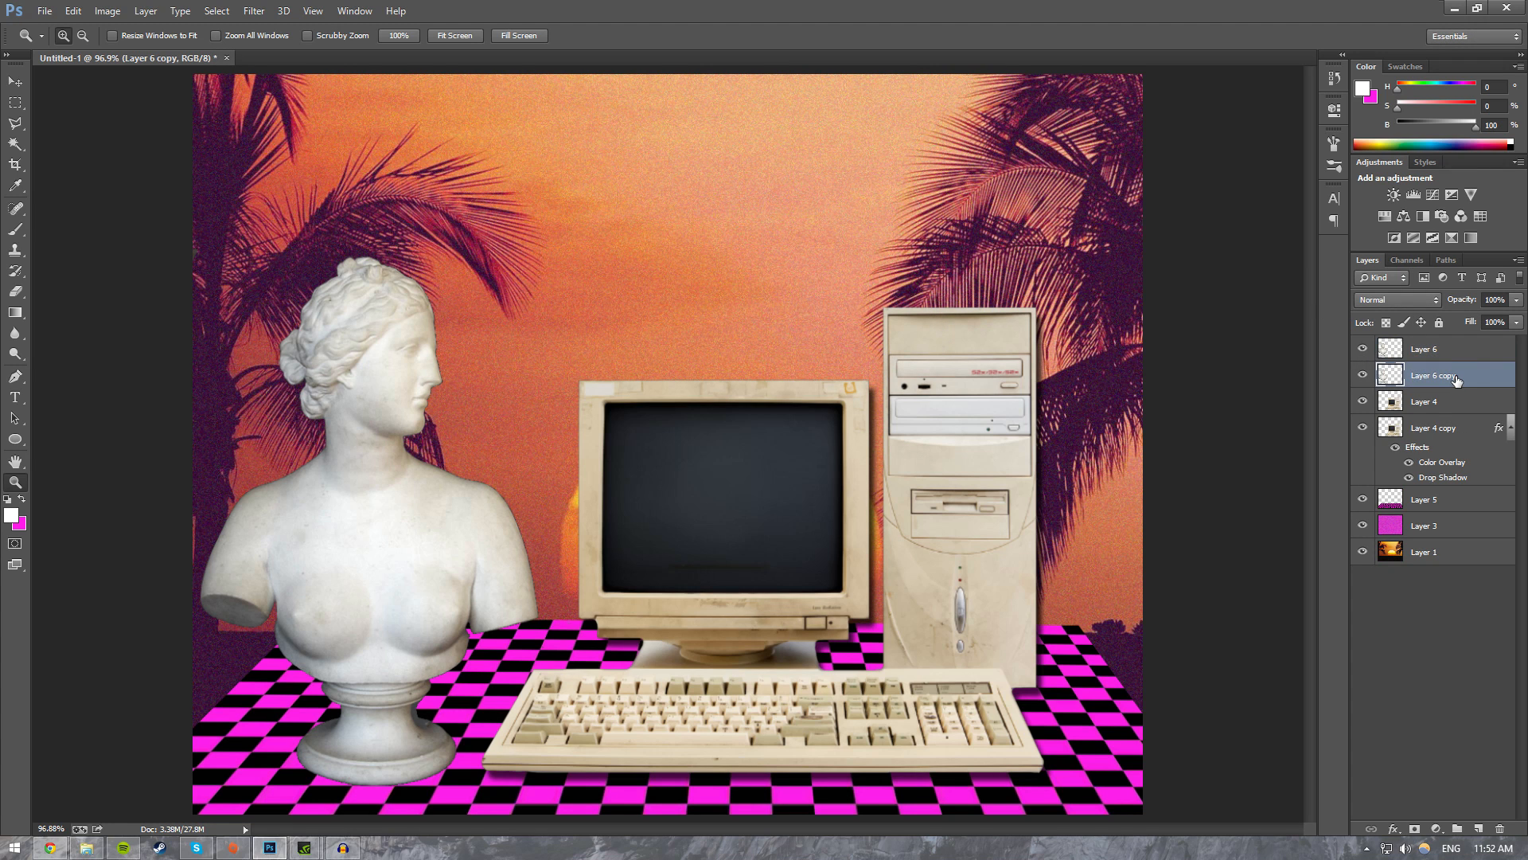
right_click(1457, 380)
click(1364, 480)
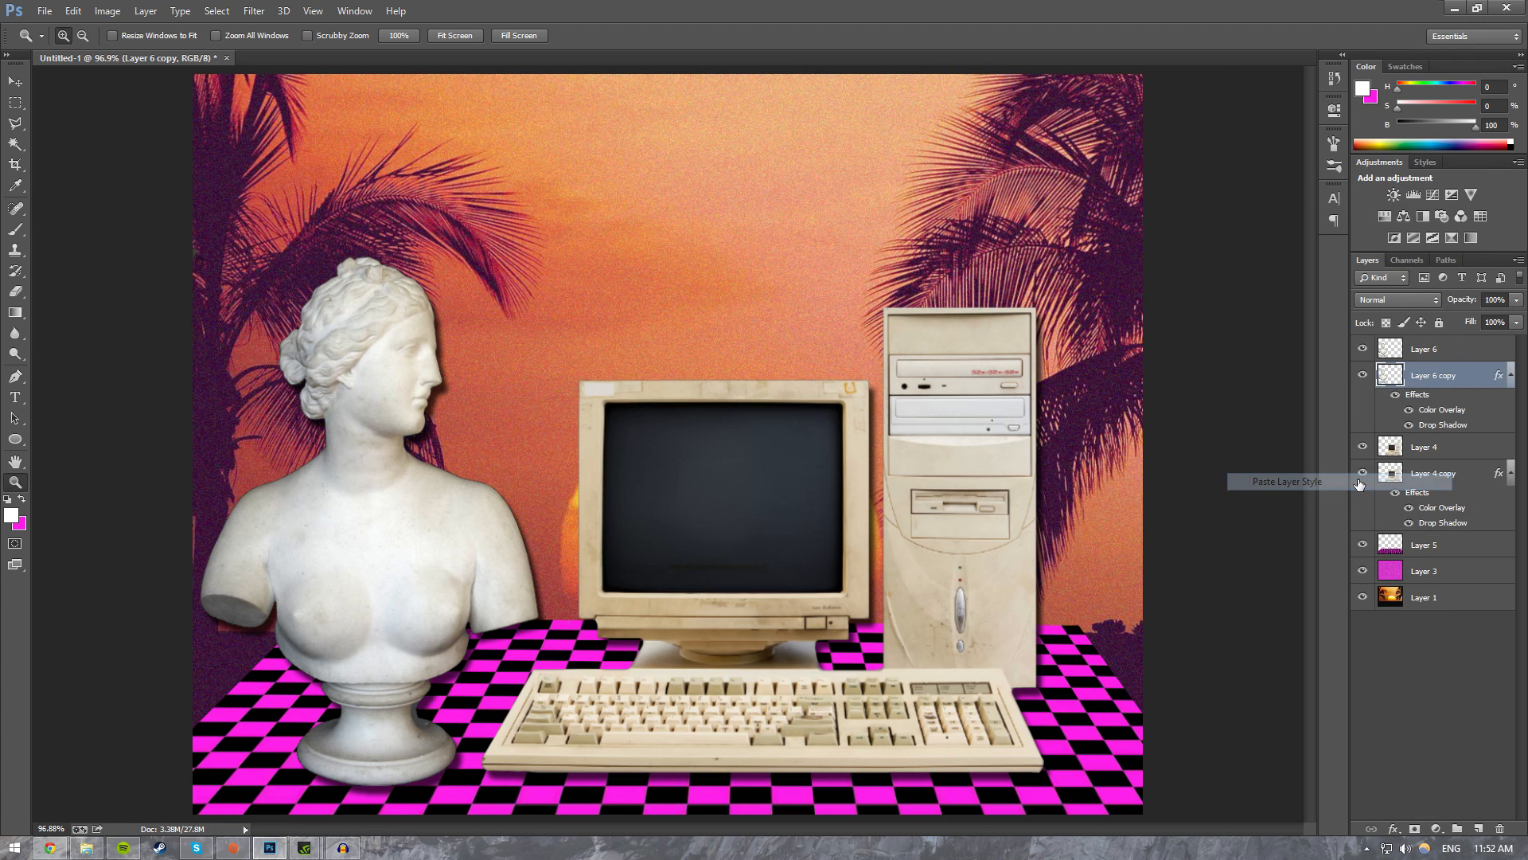
Step: Add a new layer above Layer 6 and paste the copied Windows desktop screenshot with the open Control Panel into it
click(1407, 703)
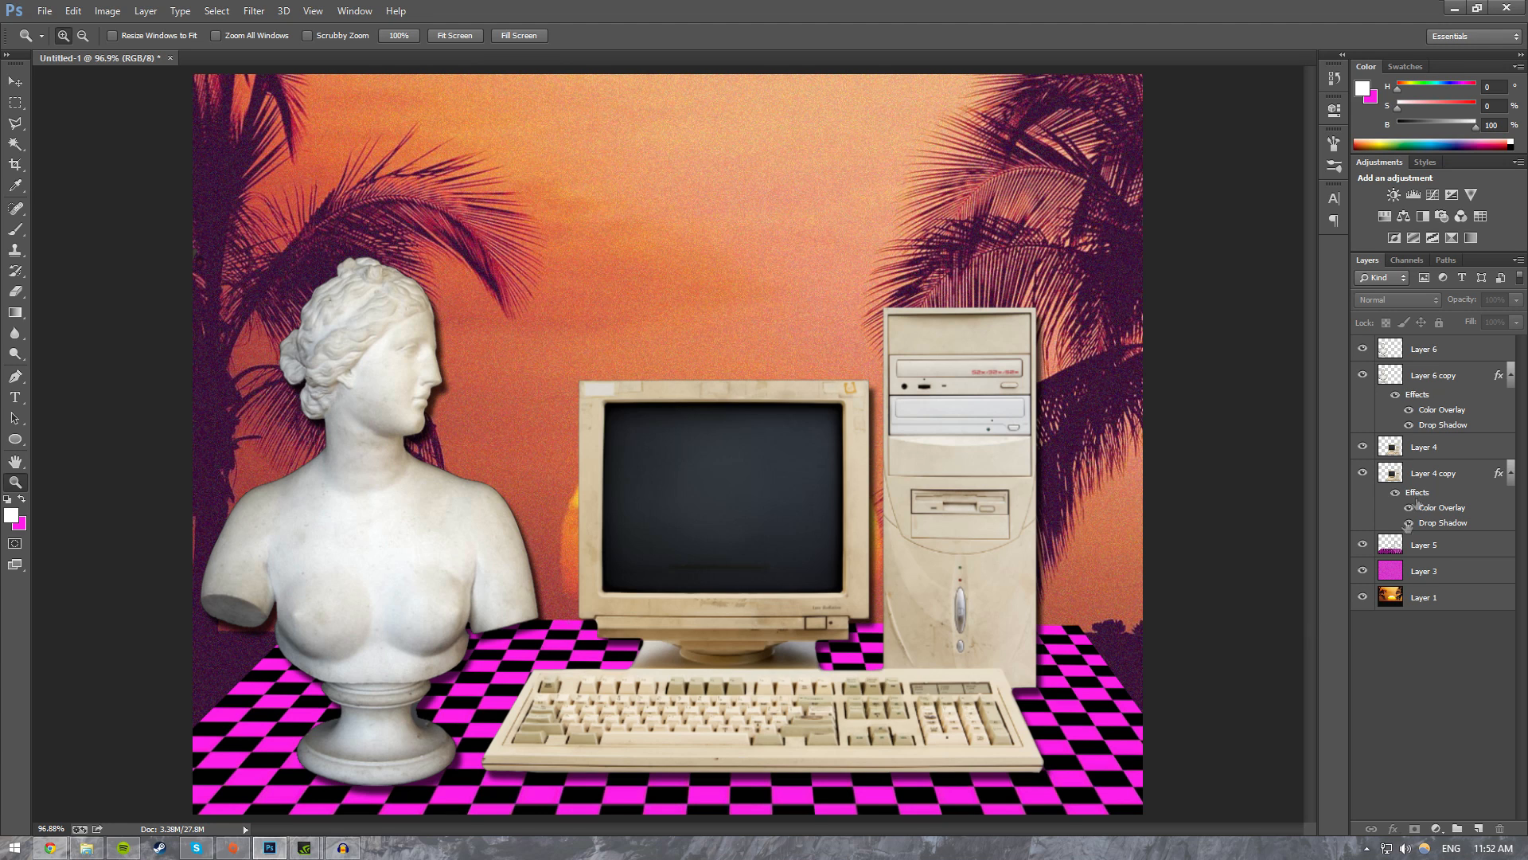
click(1464, 356)
click(1478, 828)
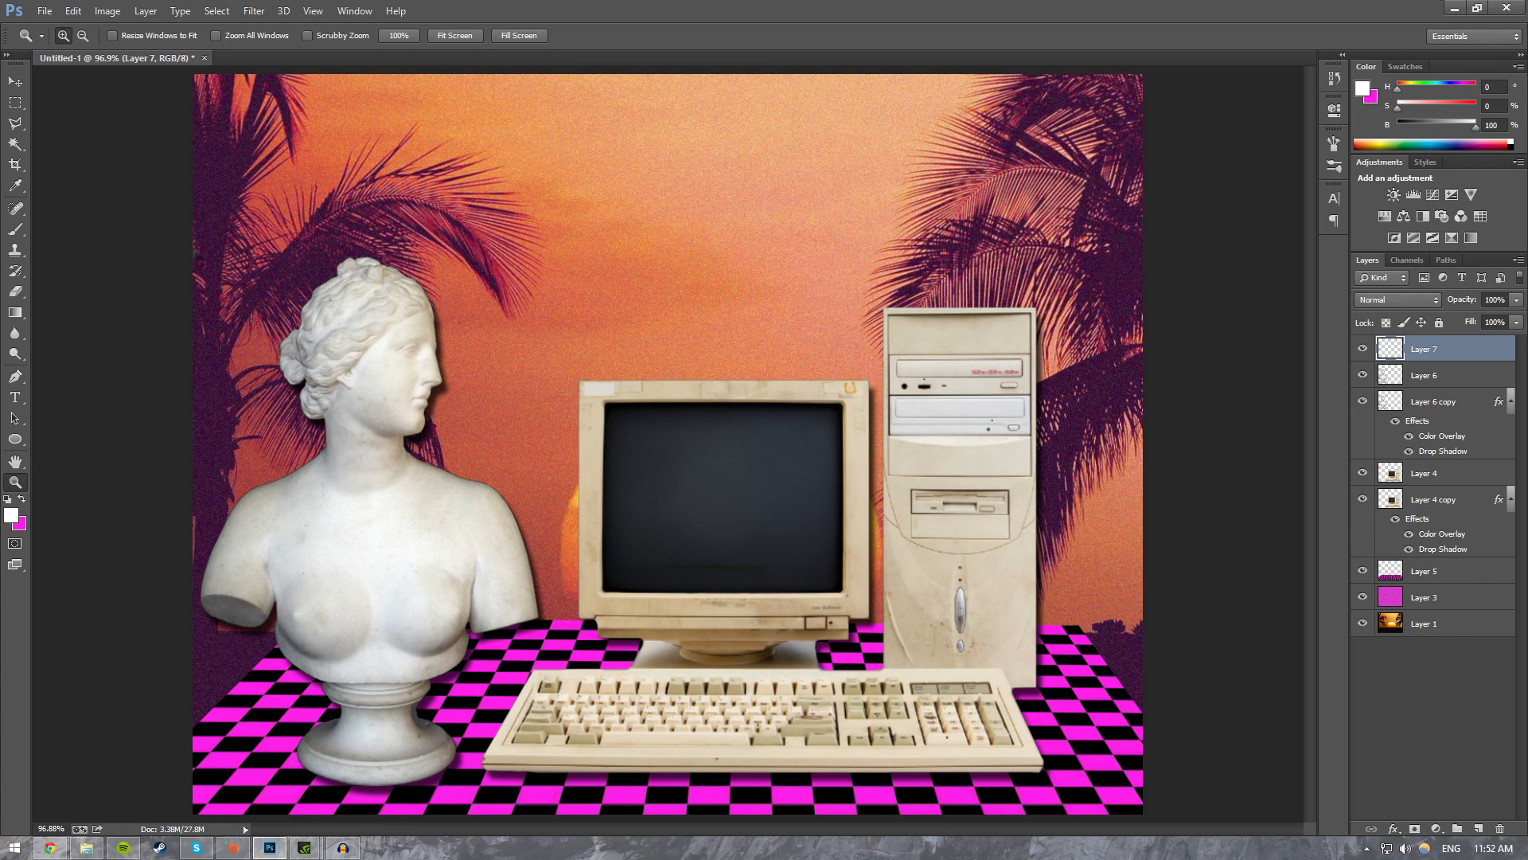
click(50, 847)
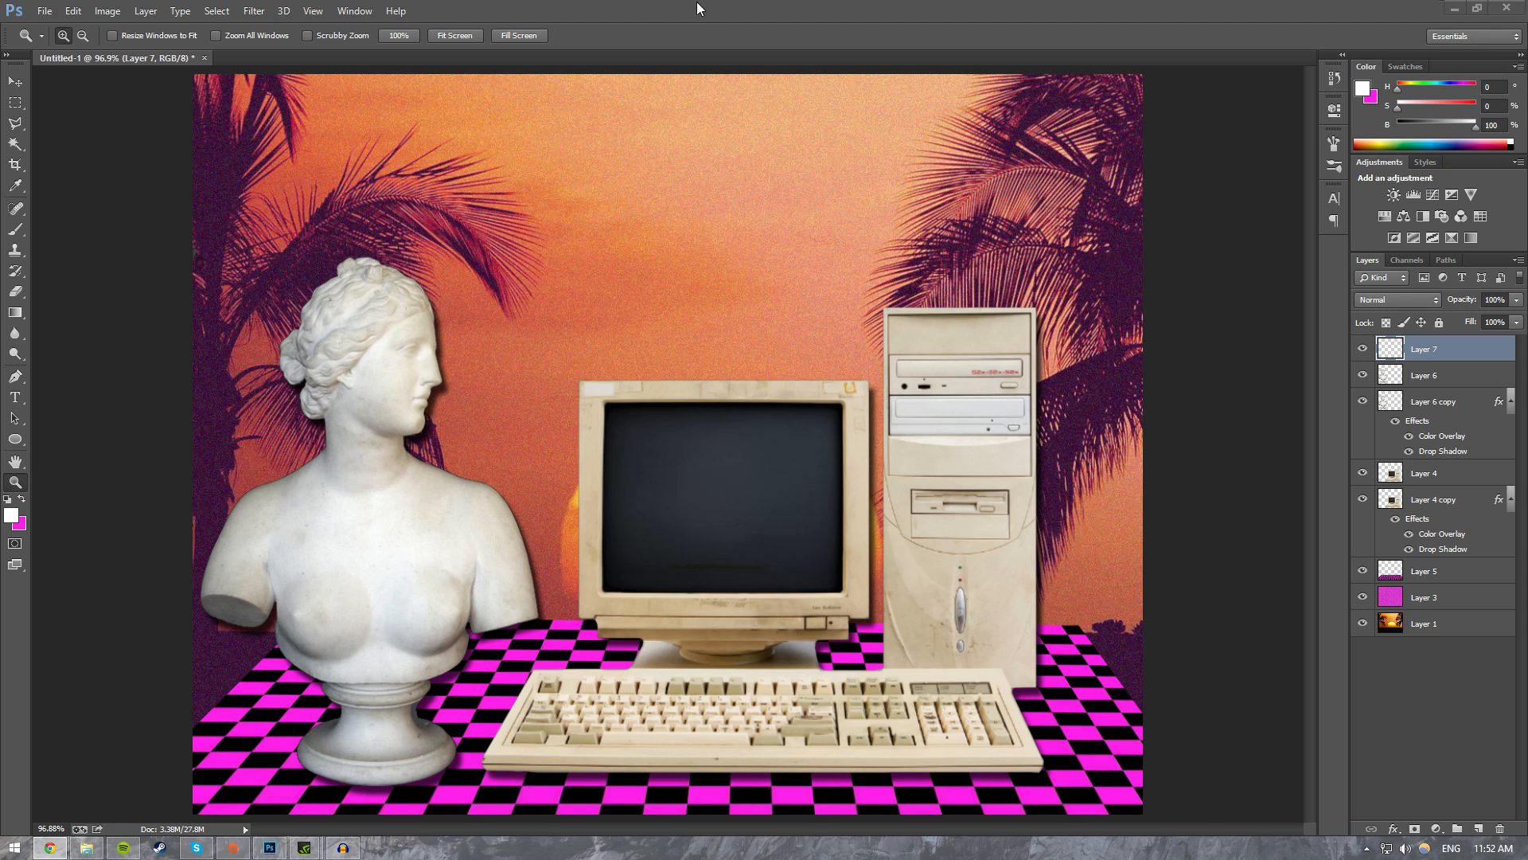
click(741, 111)
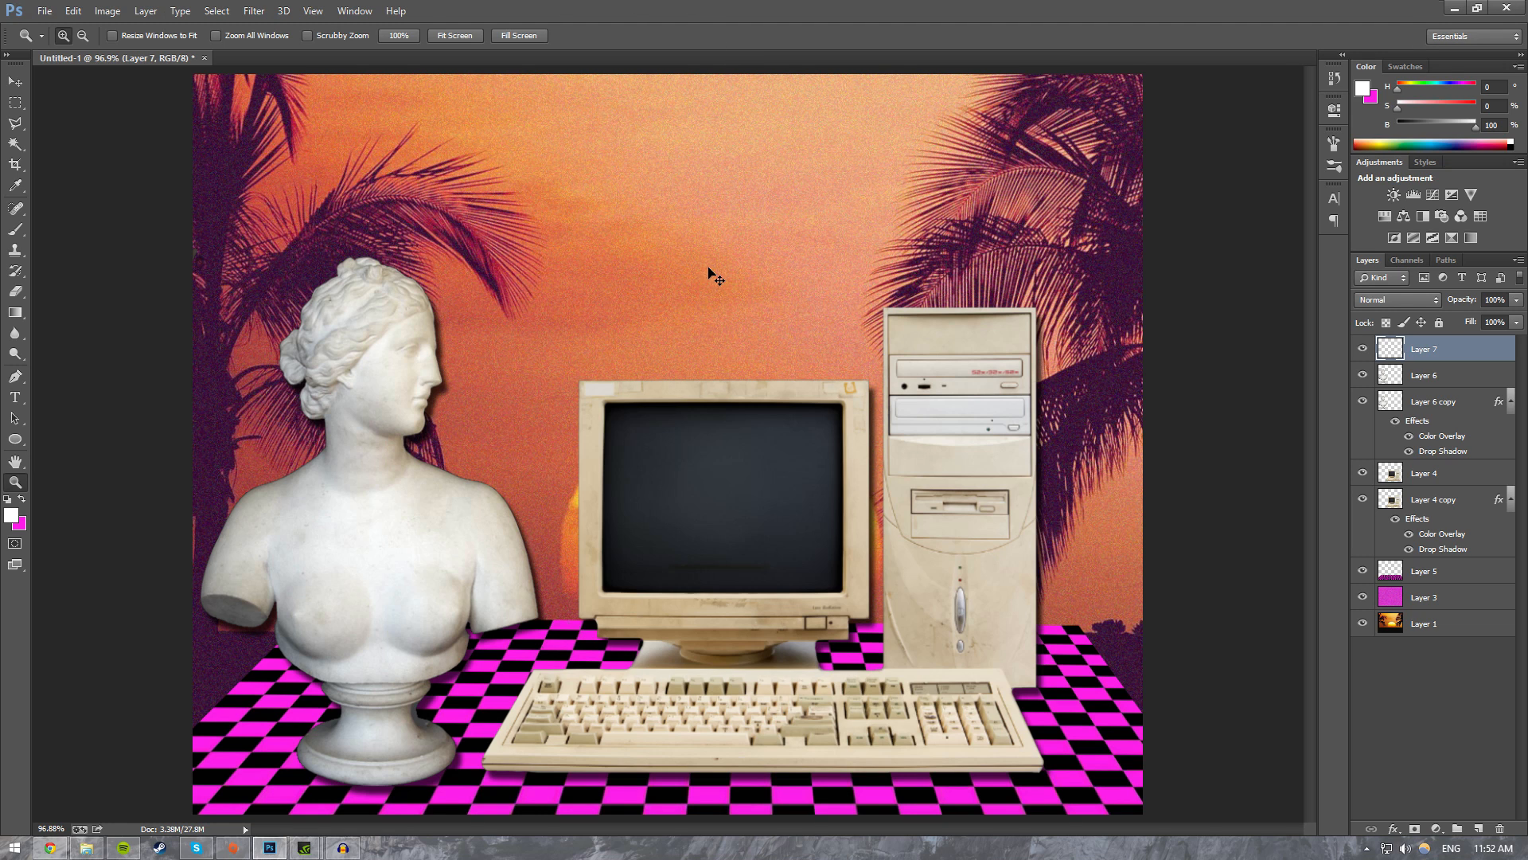
key(ctrl+v)
key(v)
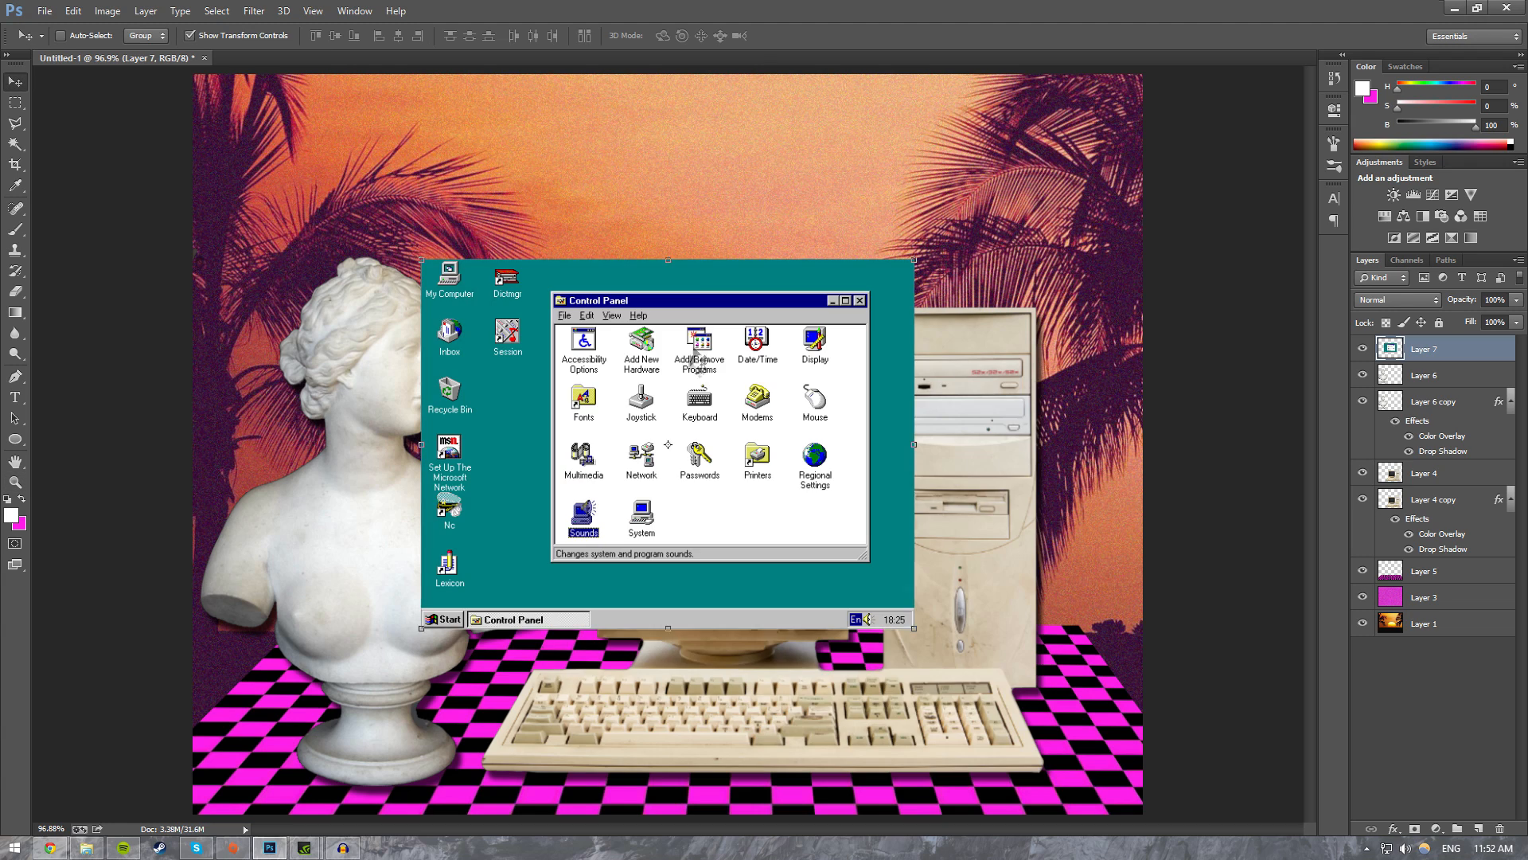
Step: Scale the pasted desktop screenshot to about 50% and position it over the monitor's screen, applying the transform
drag(690, 365, 871, 508)
key(ctrl+t)
drag(1096, 771, 805, 639)
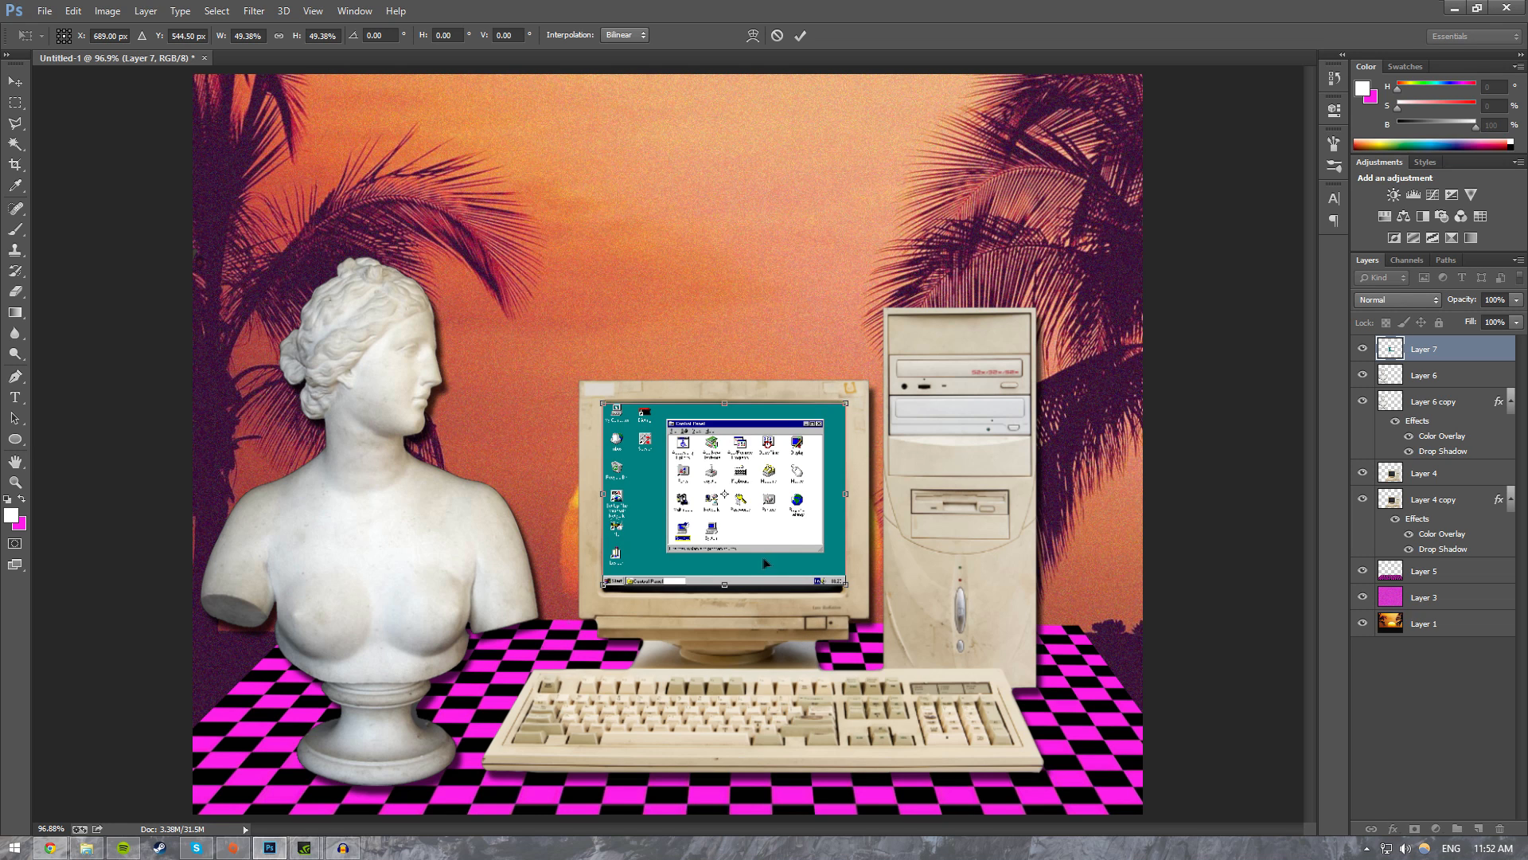
drag(761, 556, 743, 555)
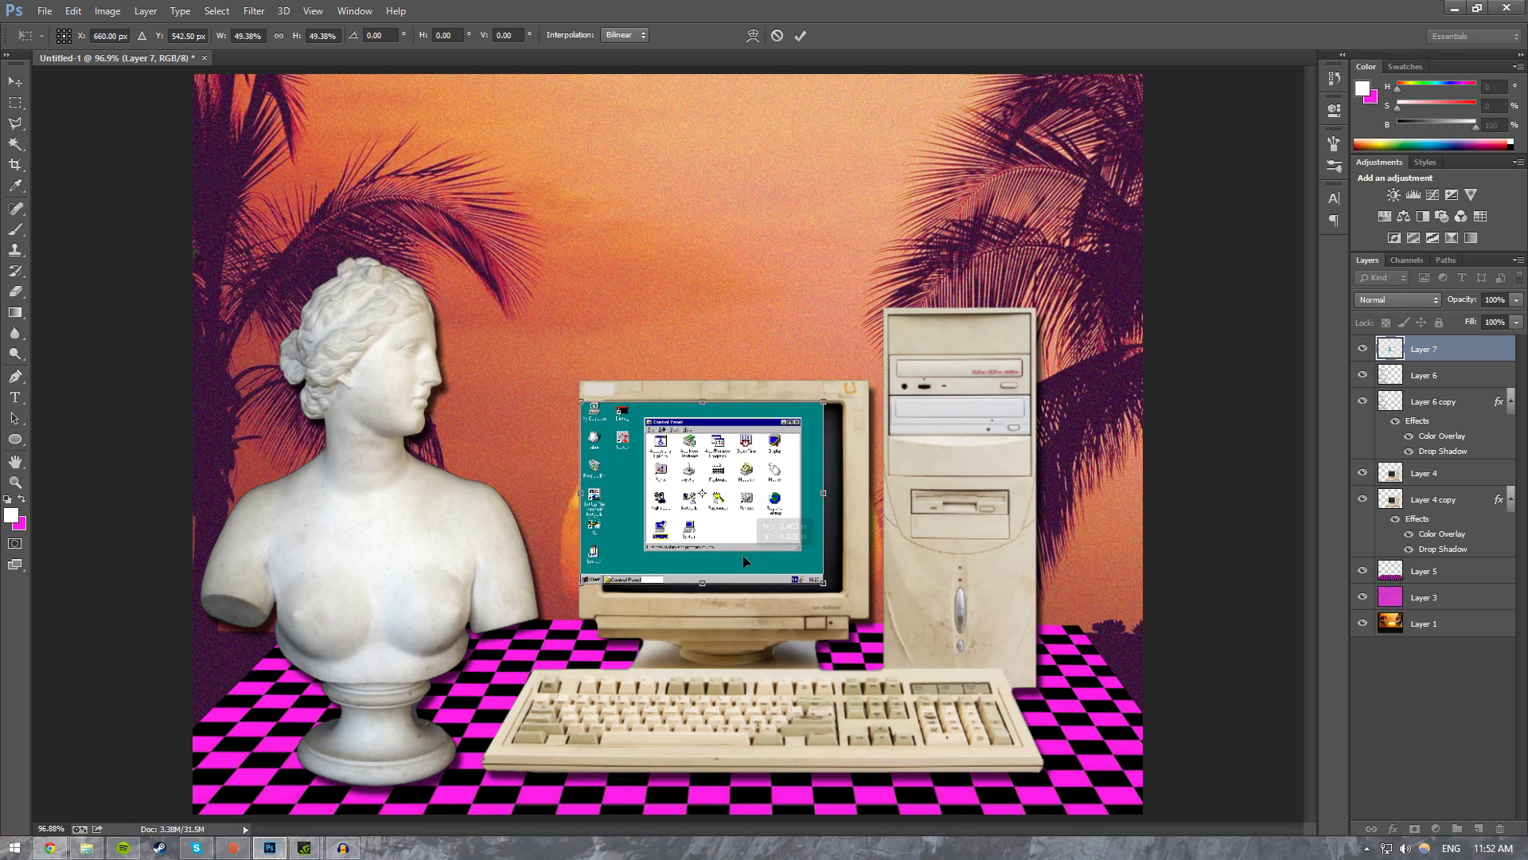
drag(826, 585, 814, 575)
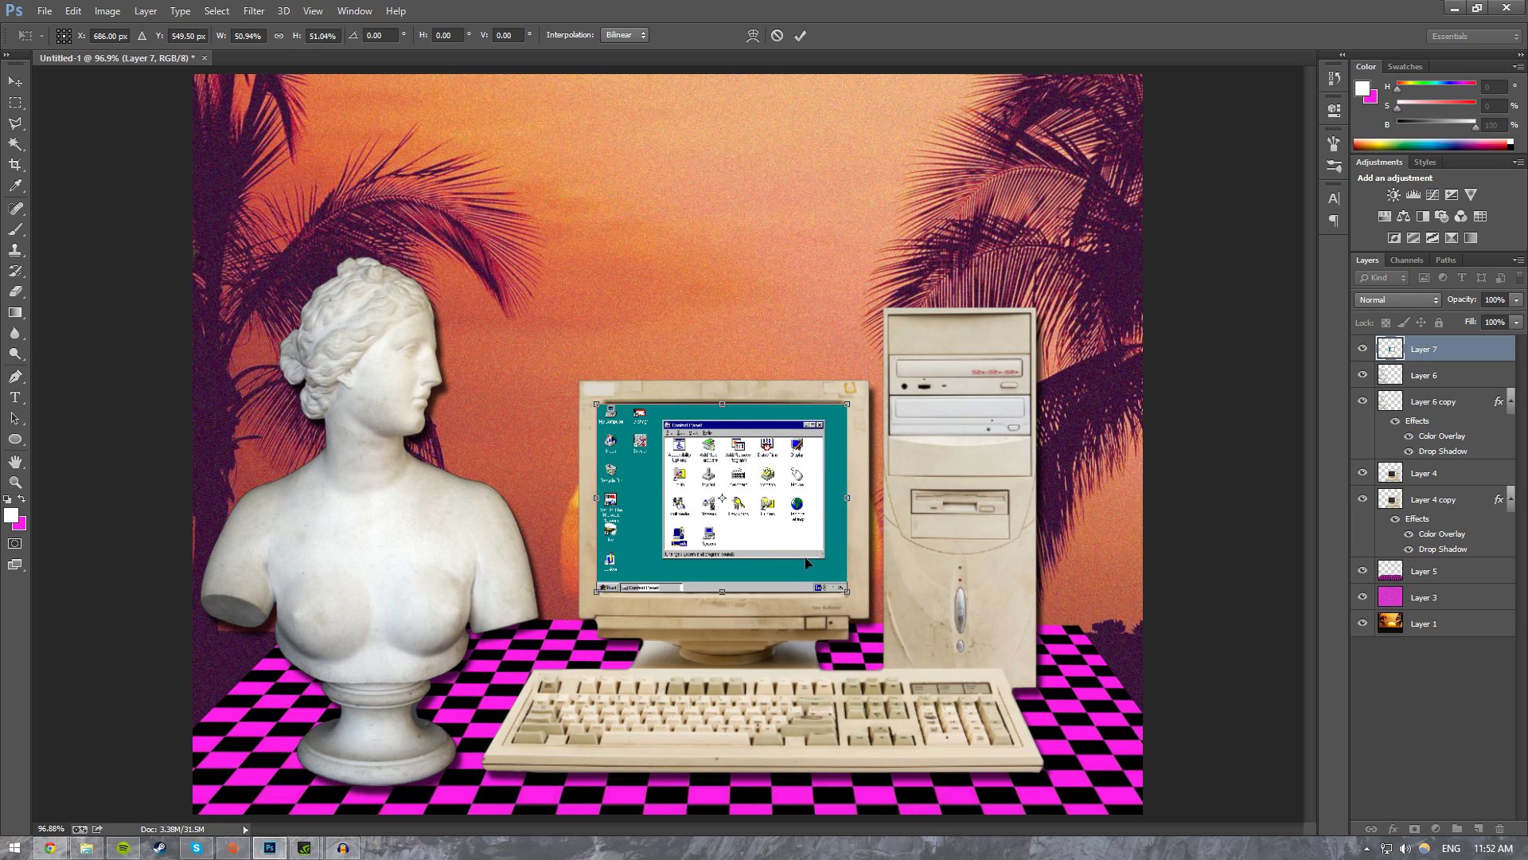
drag(796, 497, 801, 497)
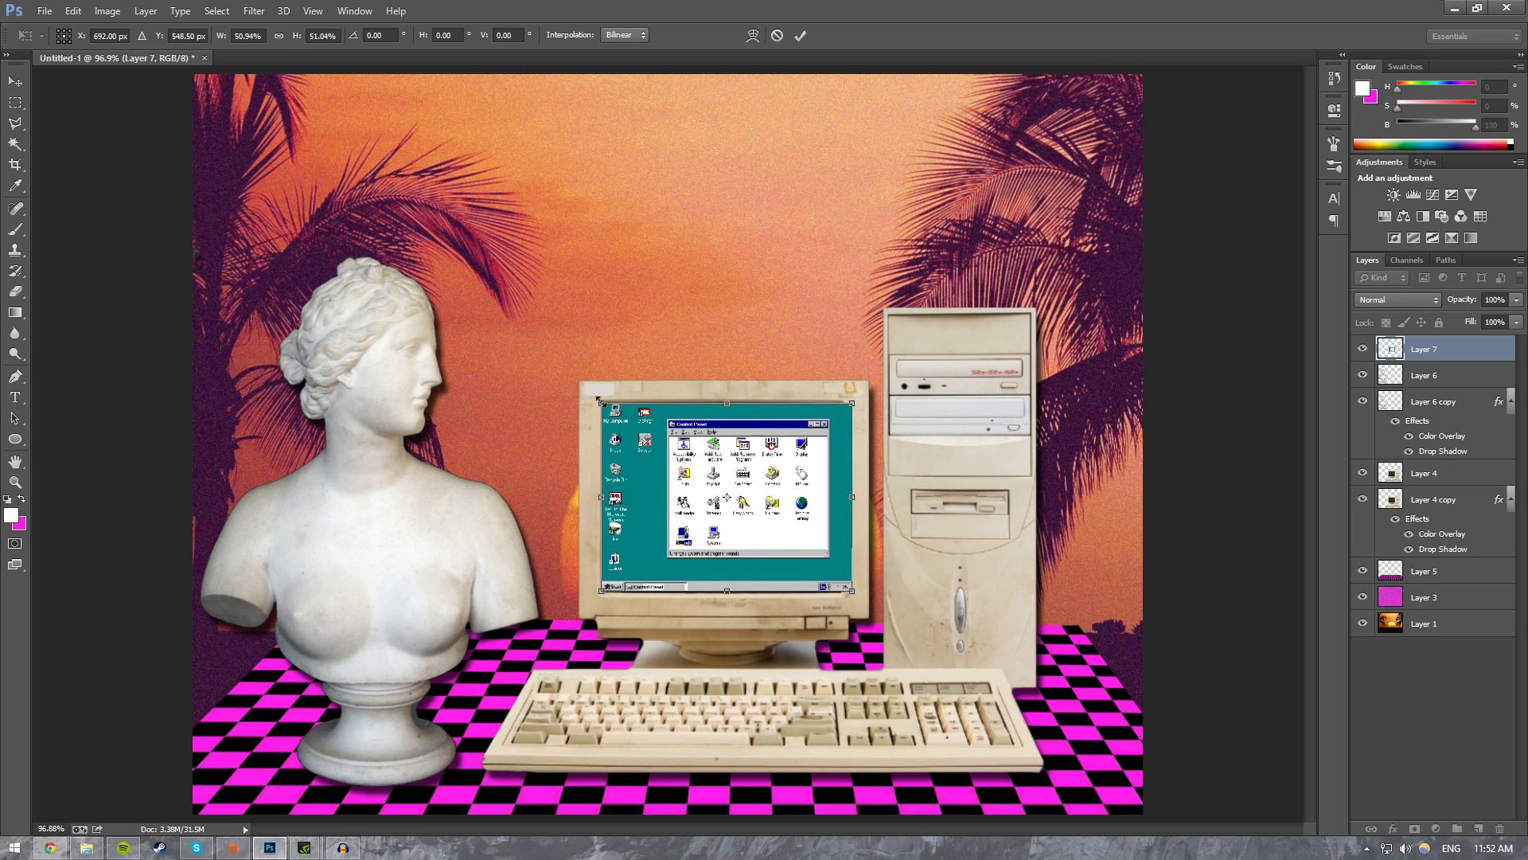
drag(603, 402, 606, 405)
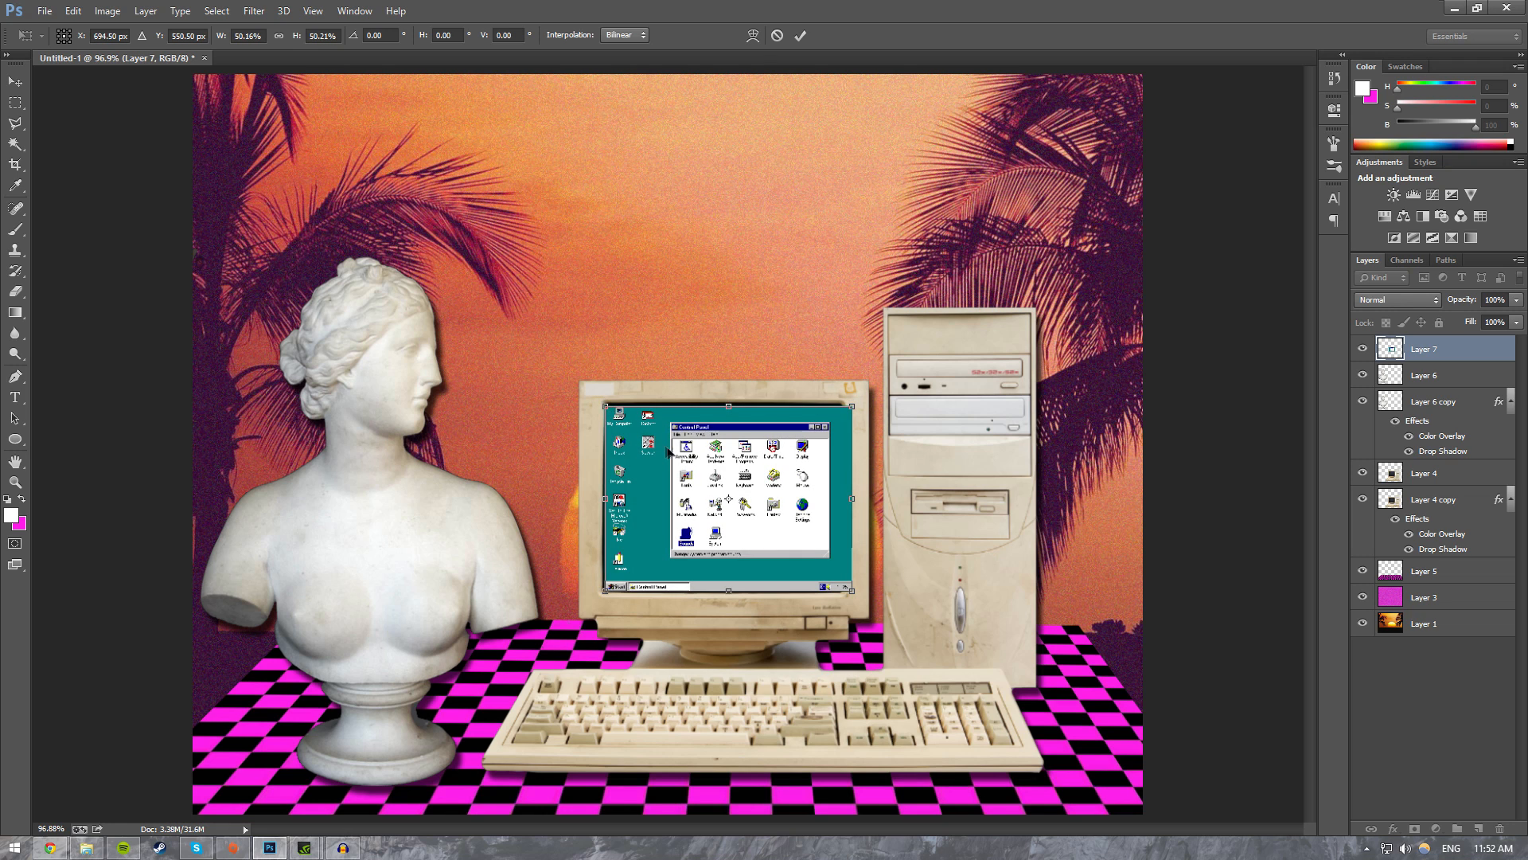
drag(668, 447, 664, 451)
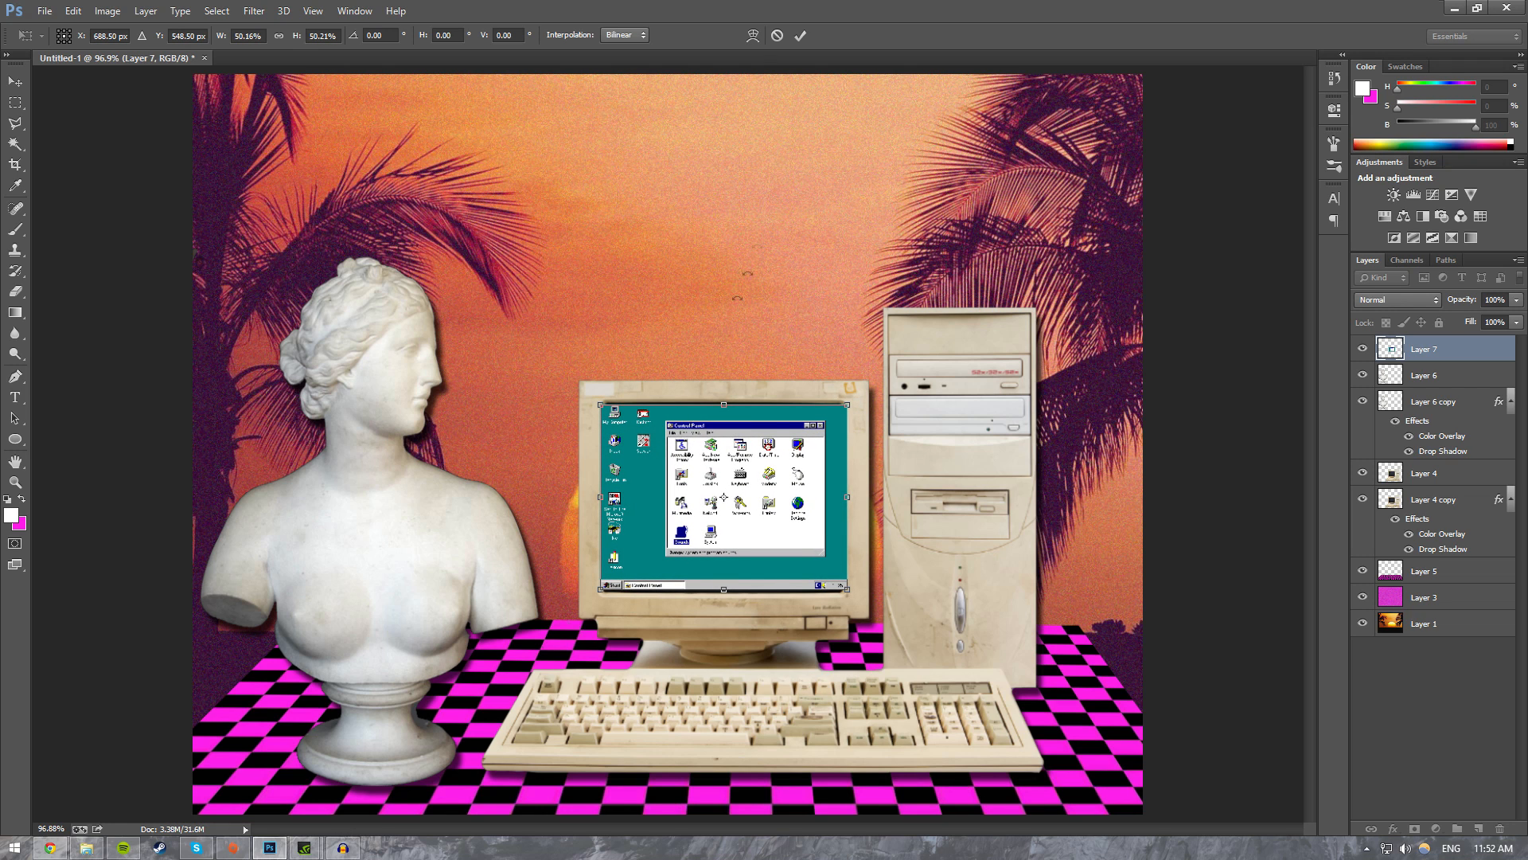
click(800, 35)
Step: Hide Layer 7 and outline the monitor's dark screen area with a Polygonal Lasso selection along the inner bezel edge
key(z)
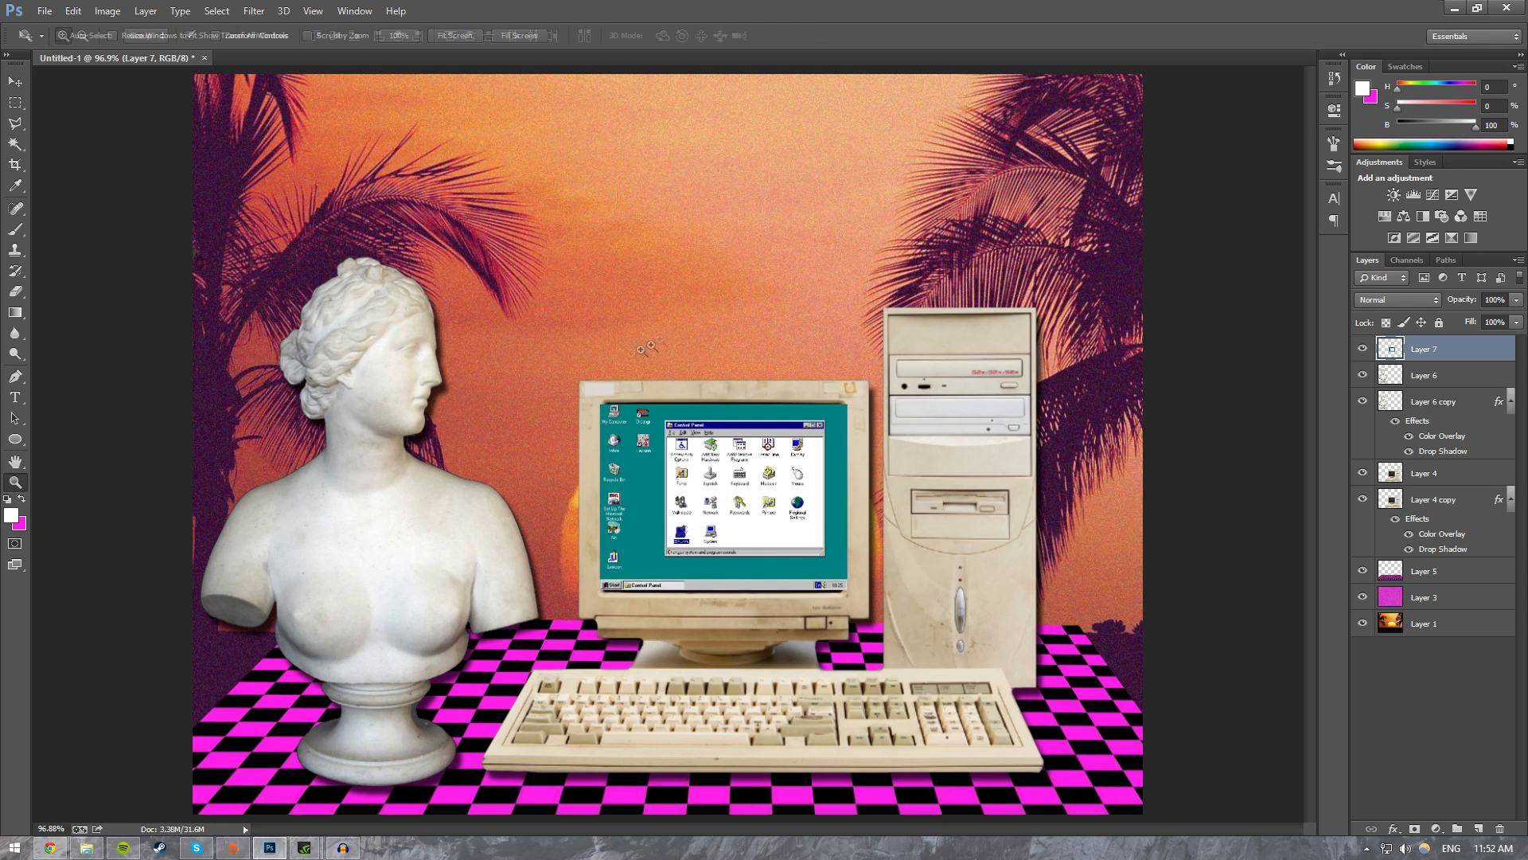
click(881, 595)
drag(883, 595, 886, 582)
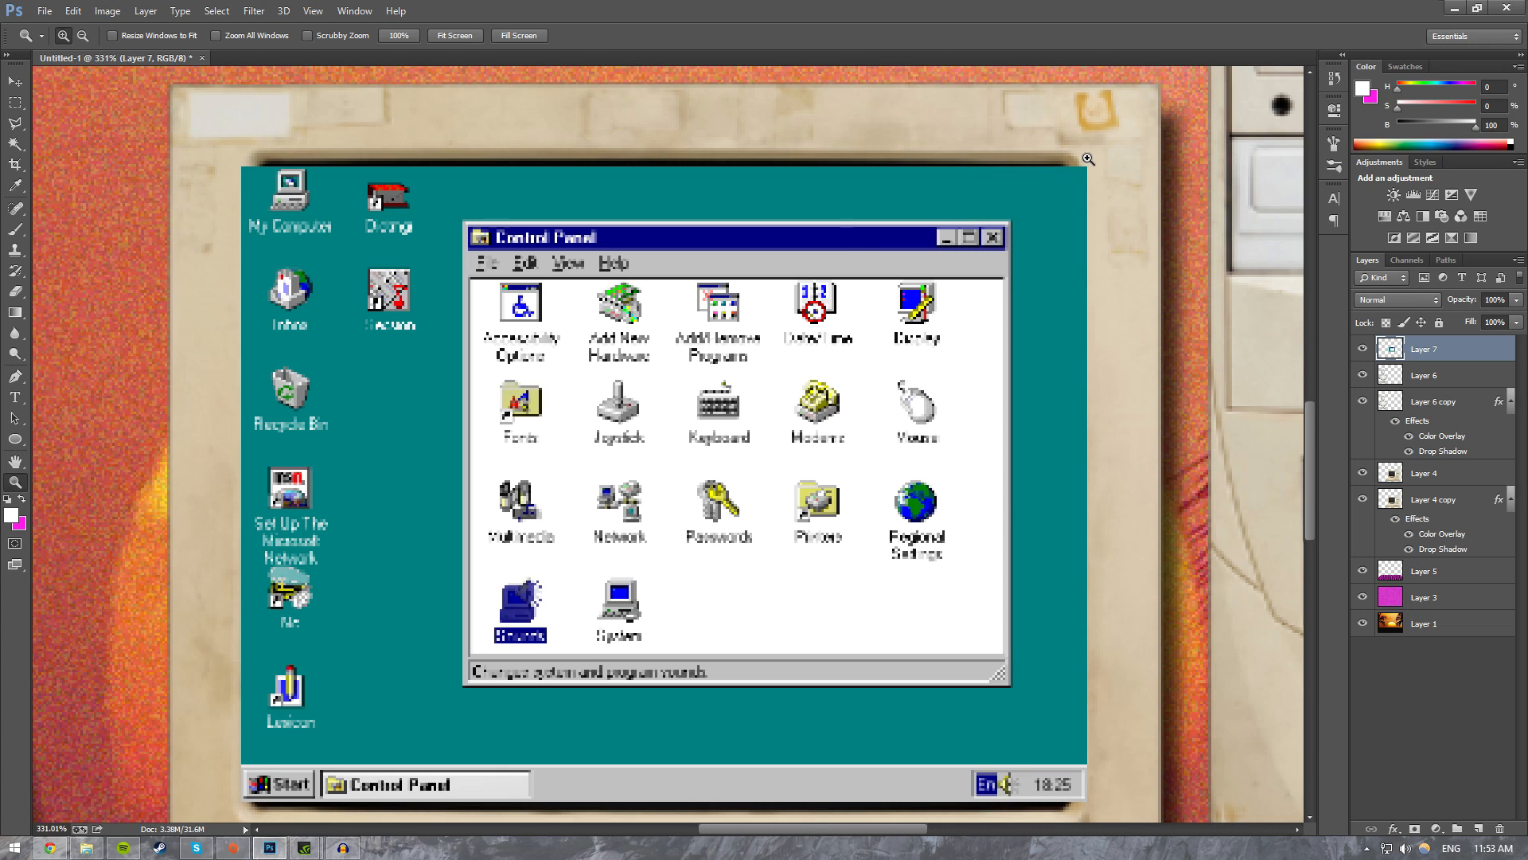
key(e)
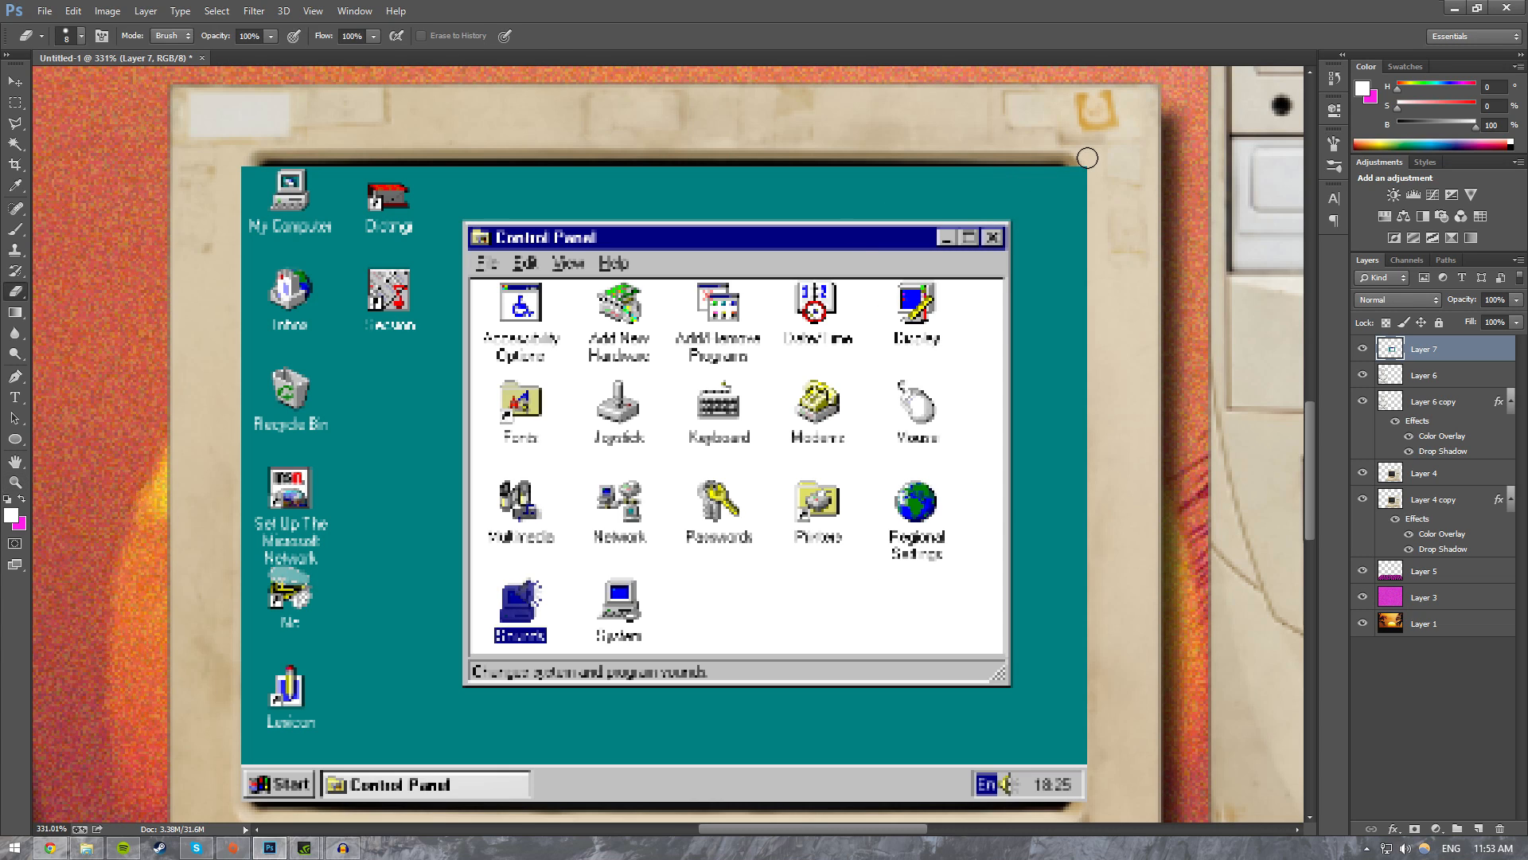
click(1362, 349)
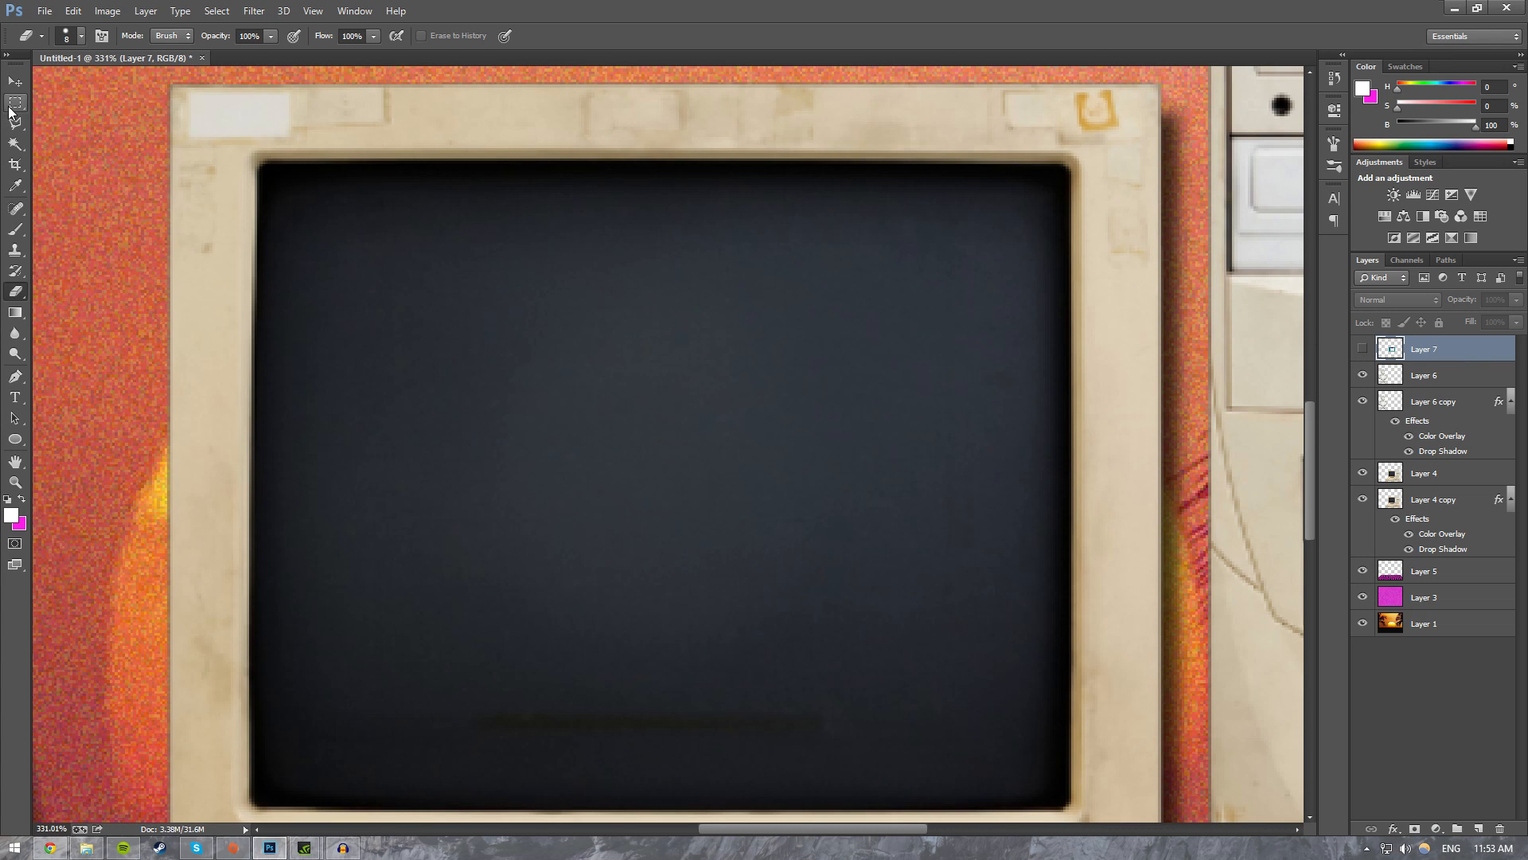
mouse_move(11, 121)
mouse_down()
mouse_move(83, 122)
mouse_move(103, 140)
mouse_up()
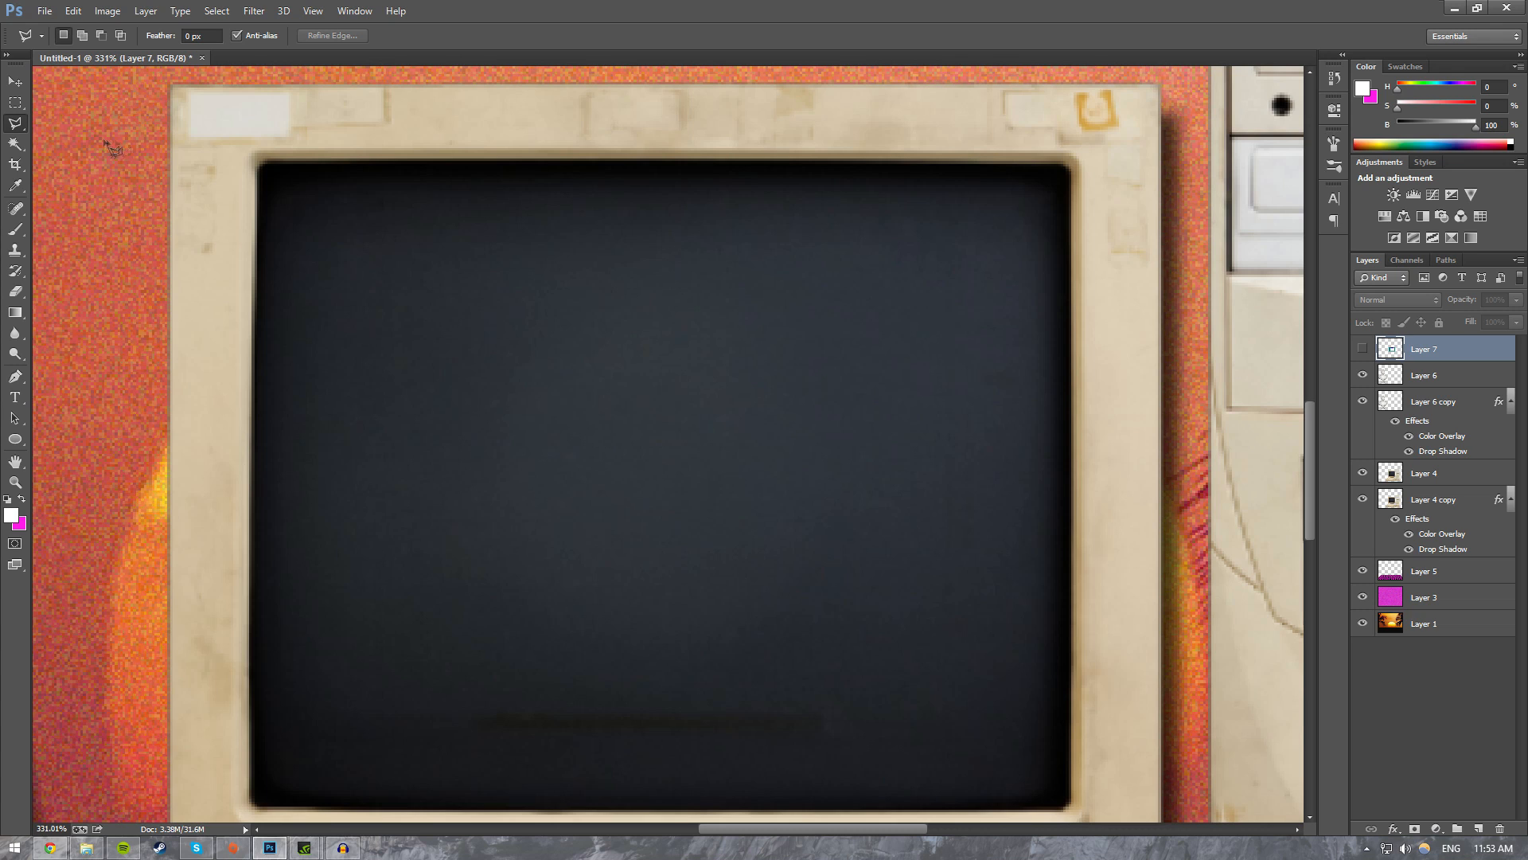
click(258, 164)
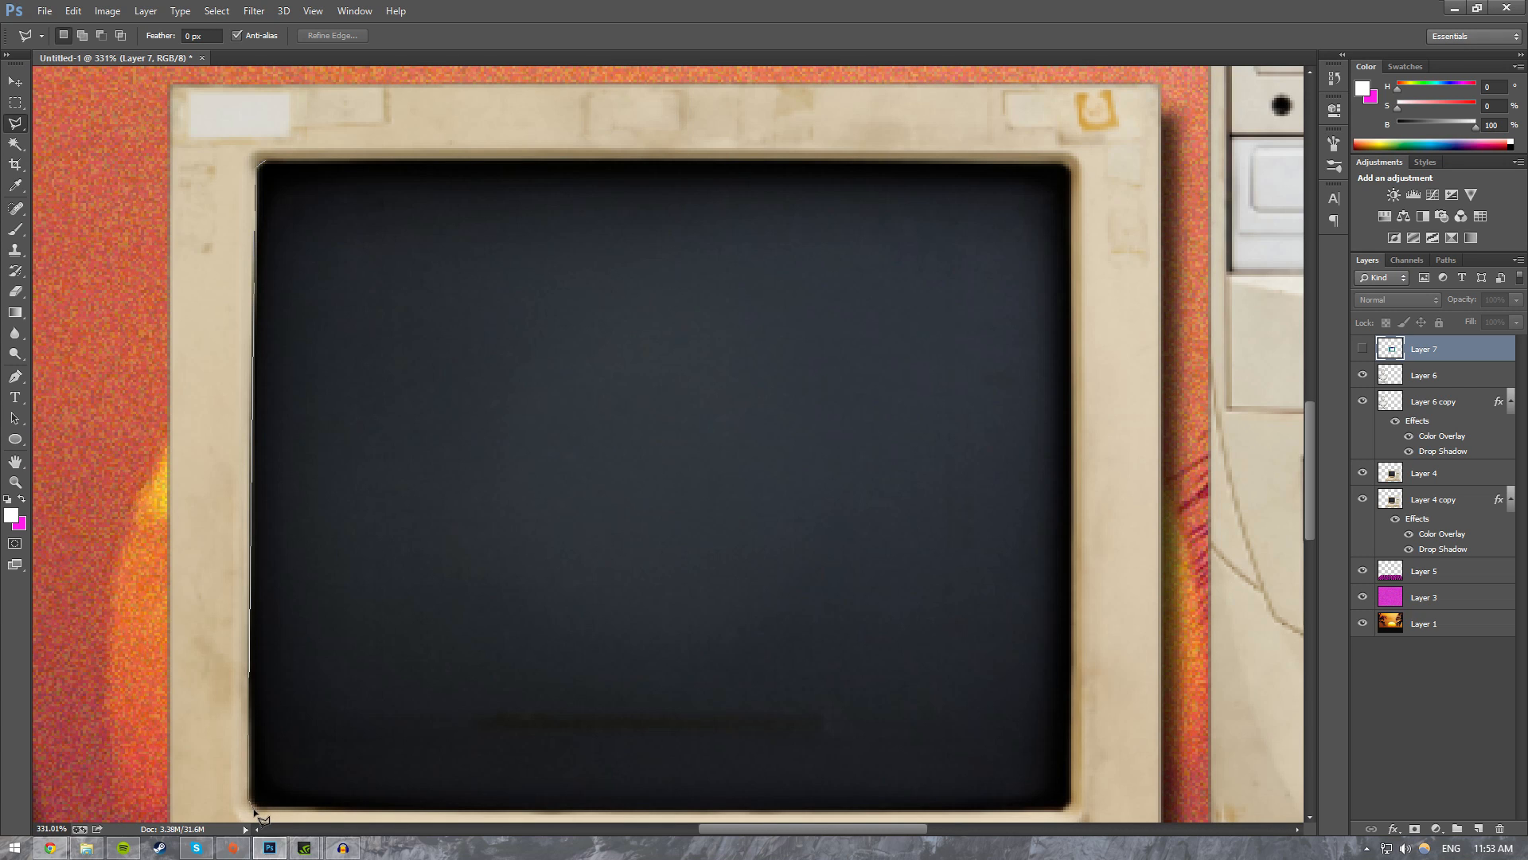
click(260, 808)
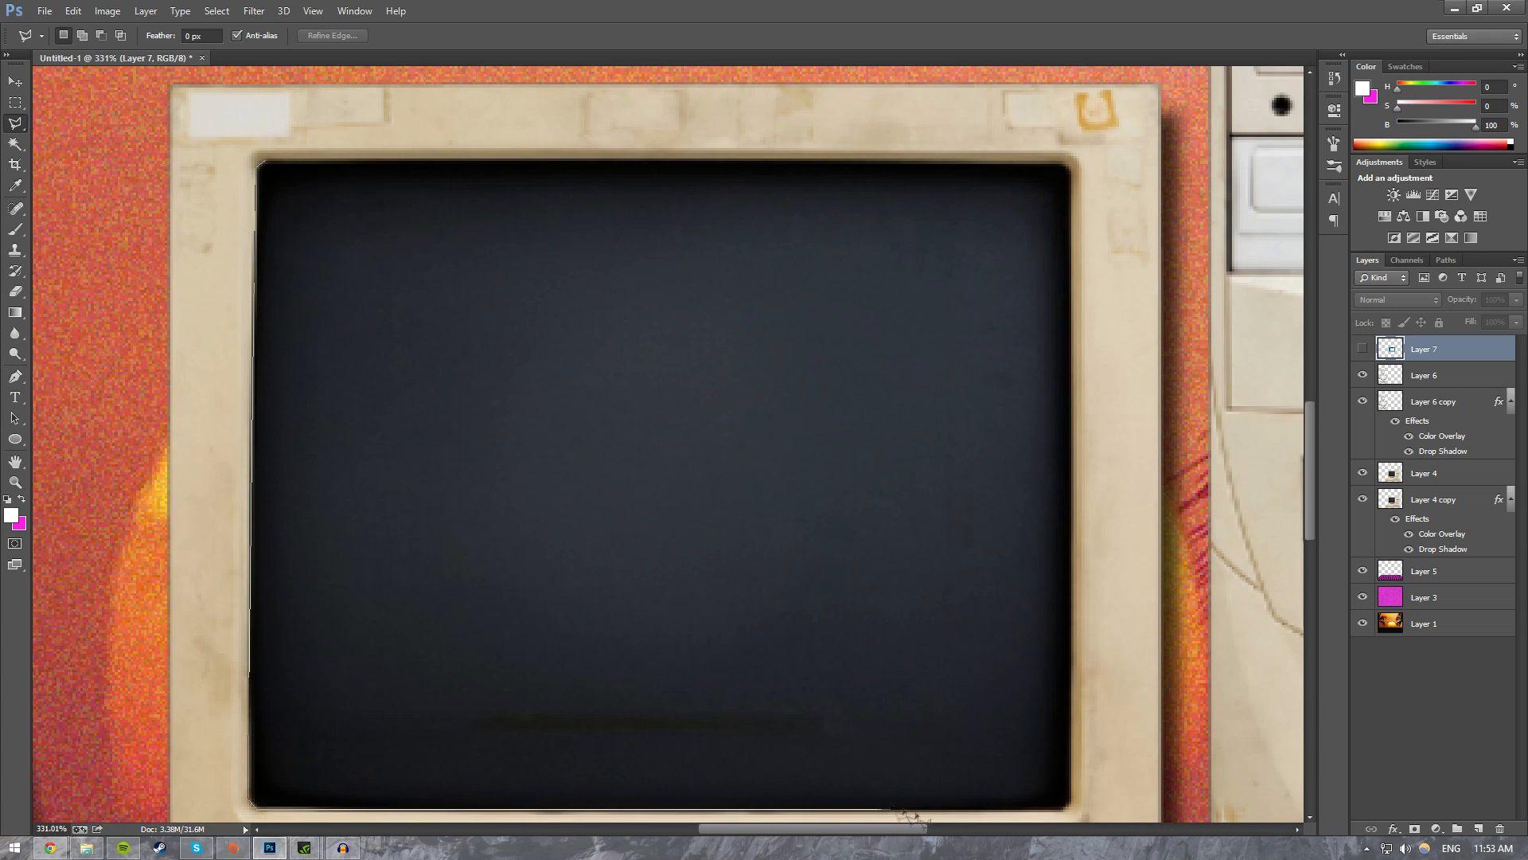
scroll(915, 807, down, 2)
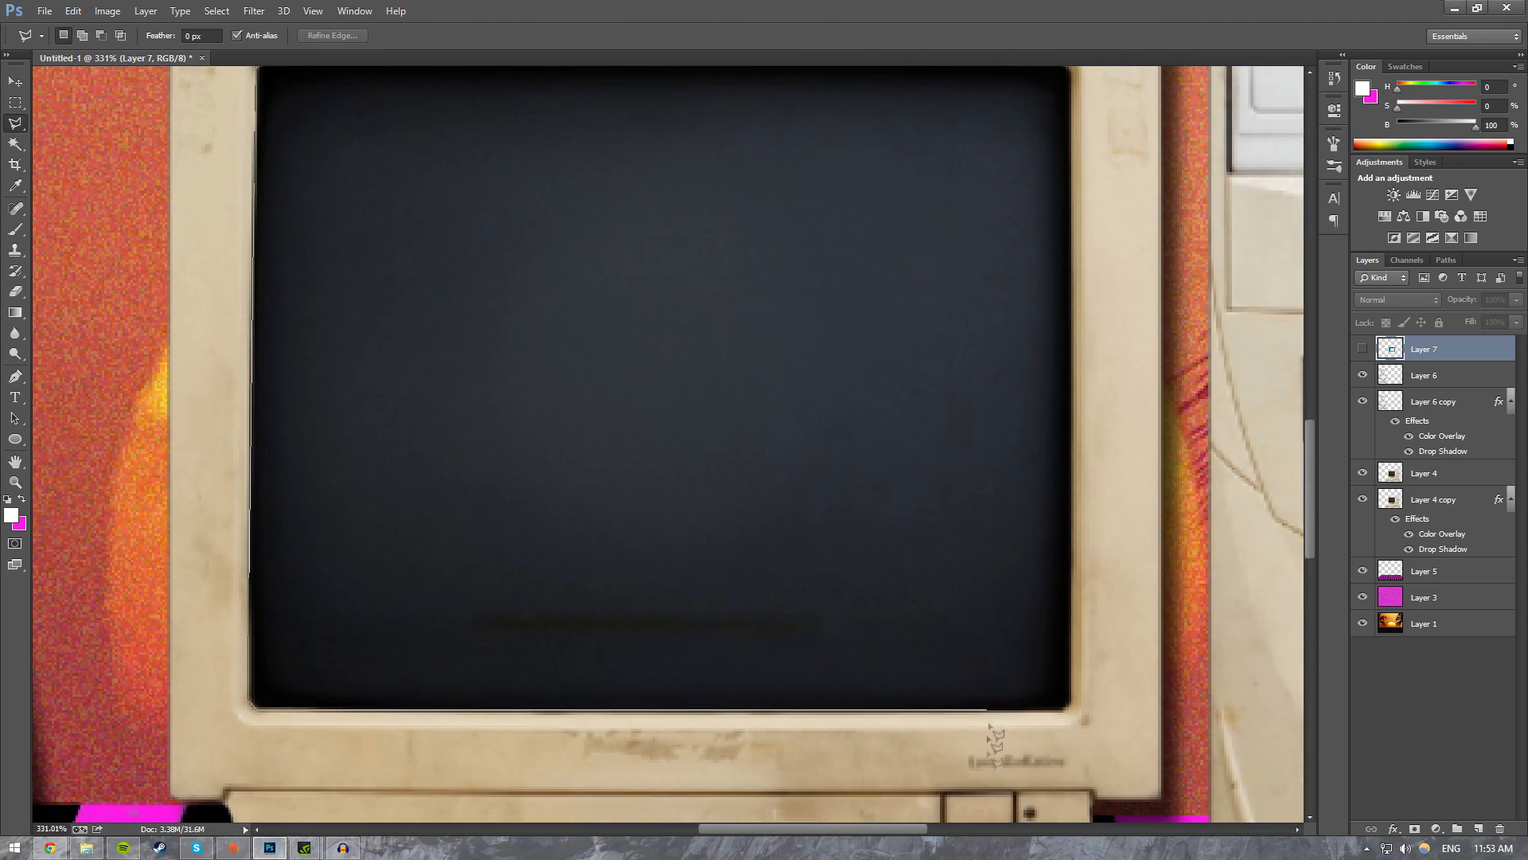
click(1067, 708)
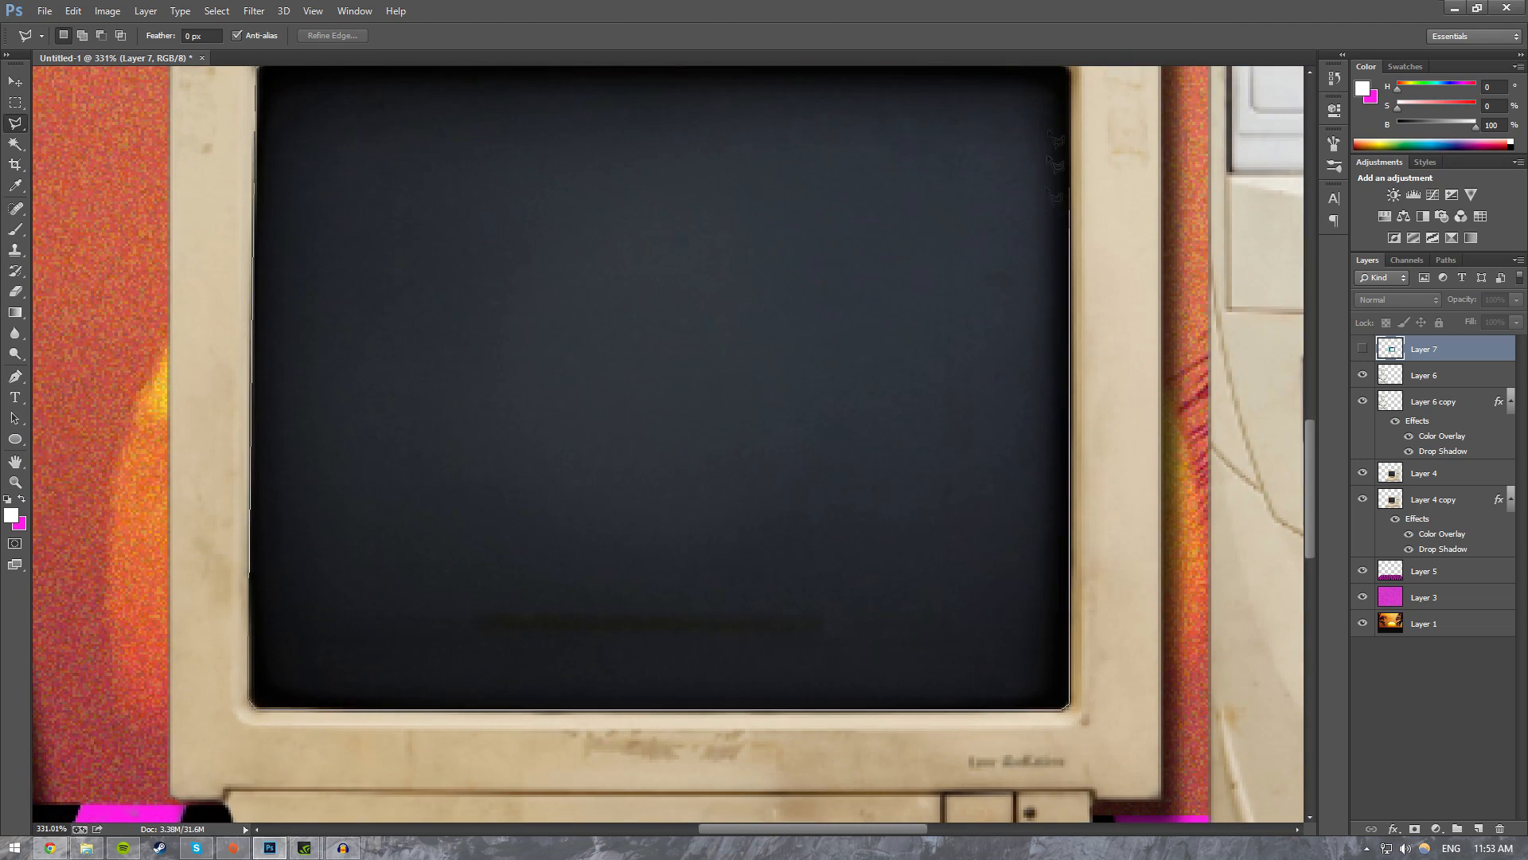
scroll(1058, 167, up, 5)
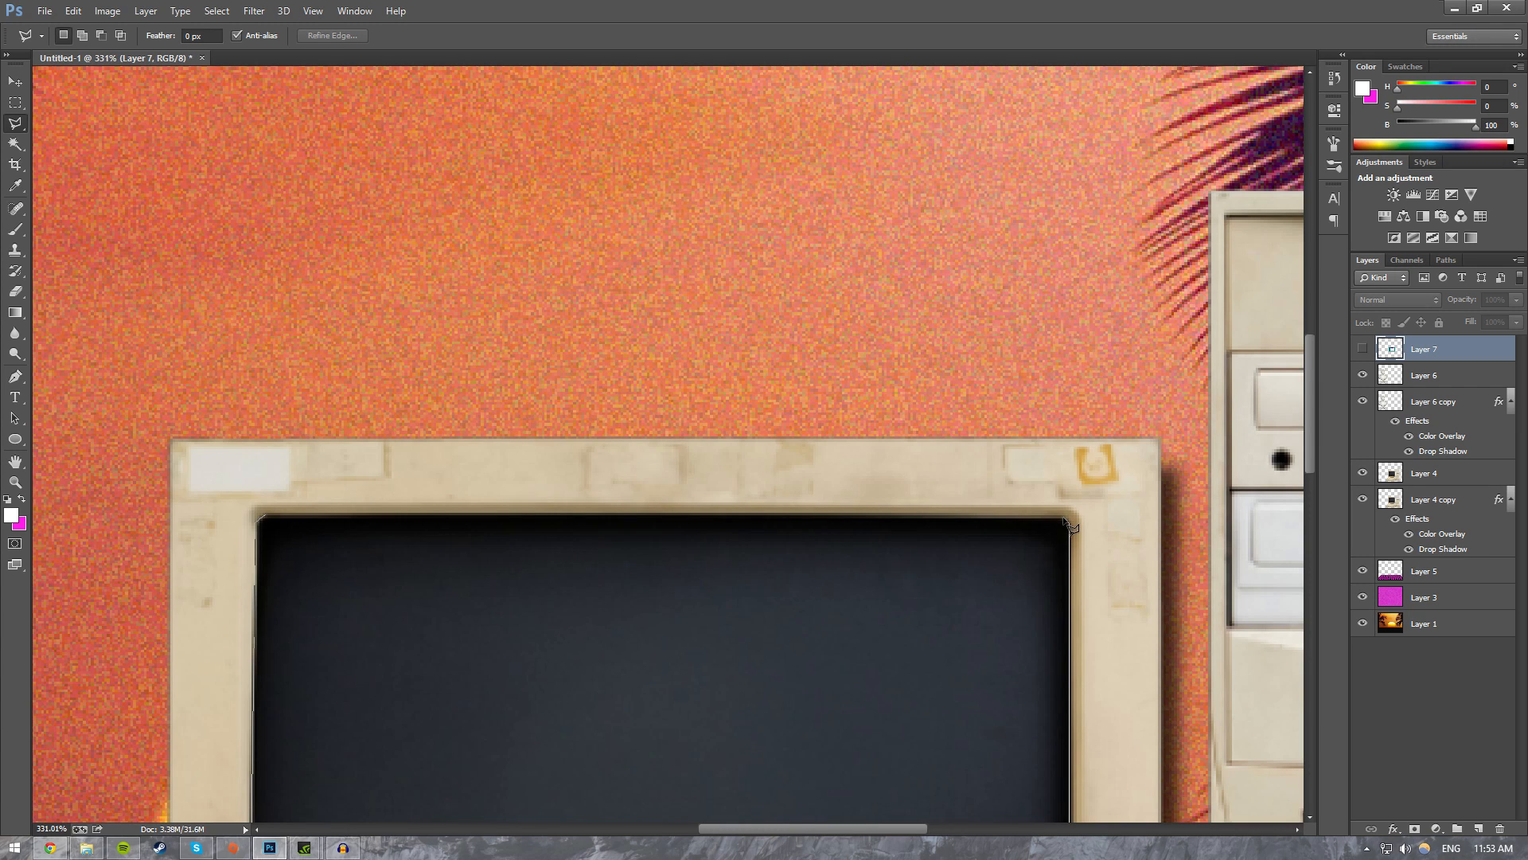
click(1065, 520)
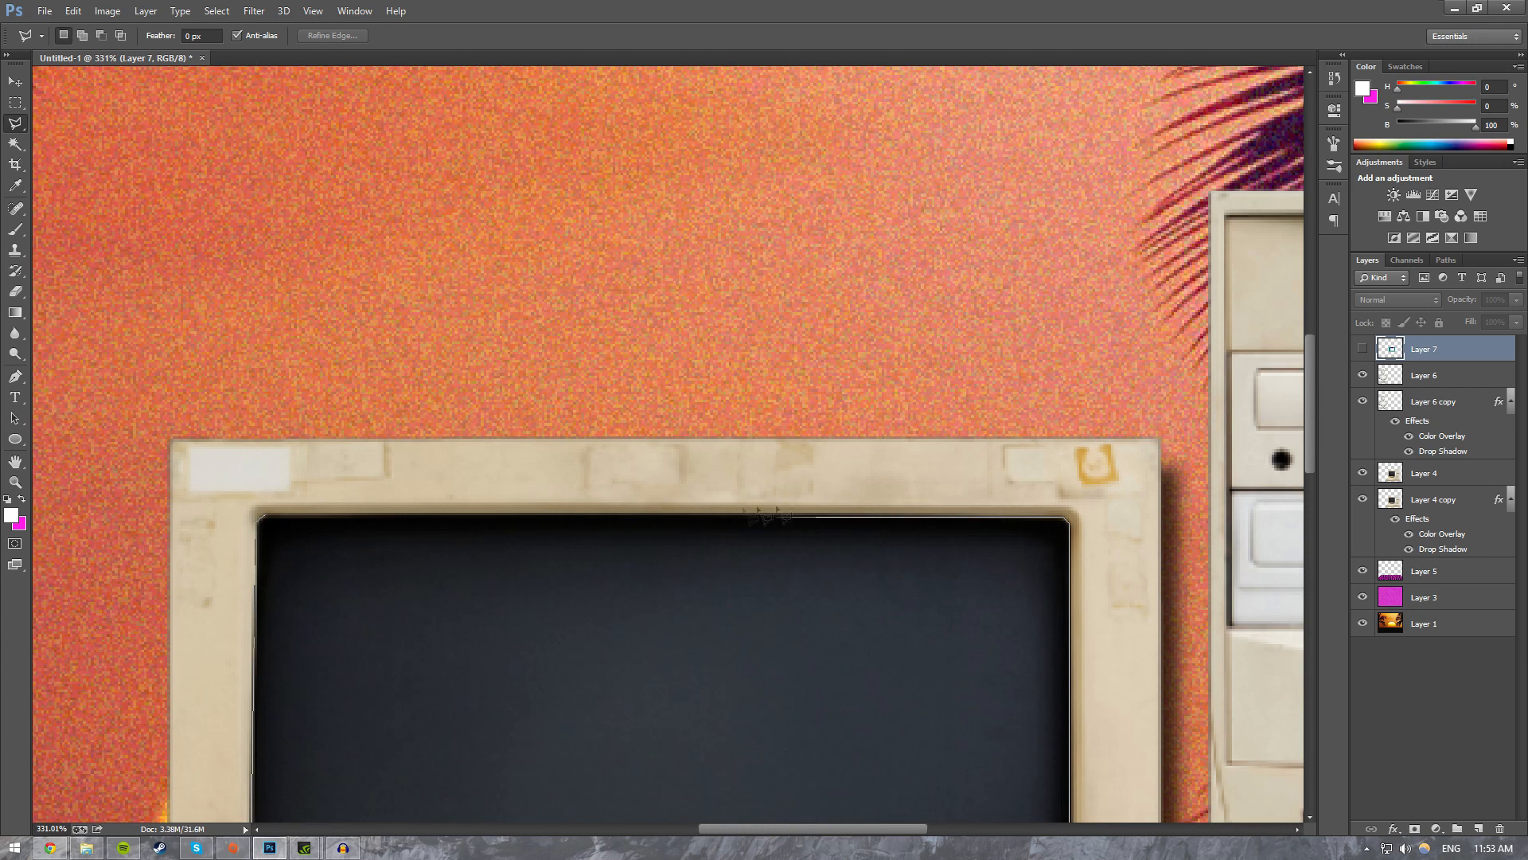
click(265, 519)
scroll(573, 600, down, 2)
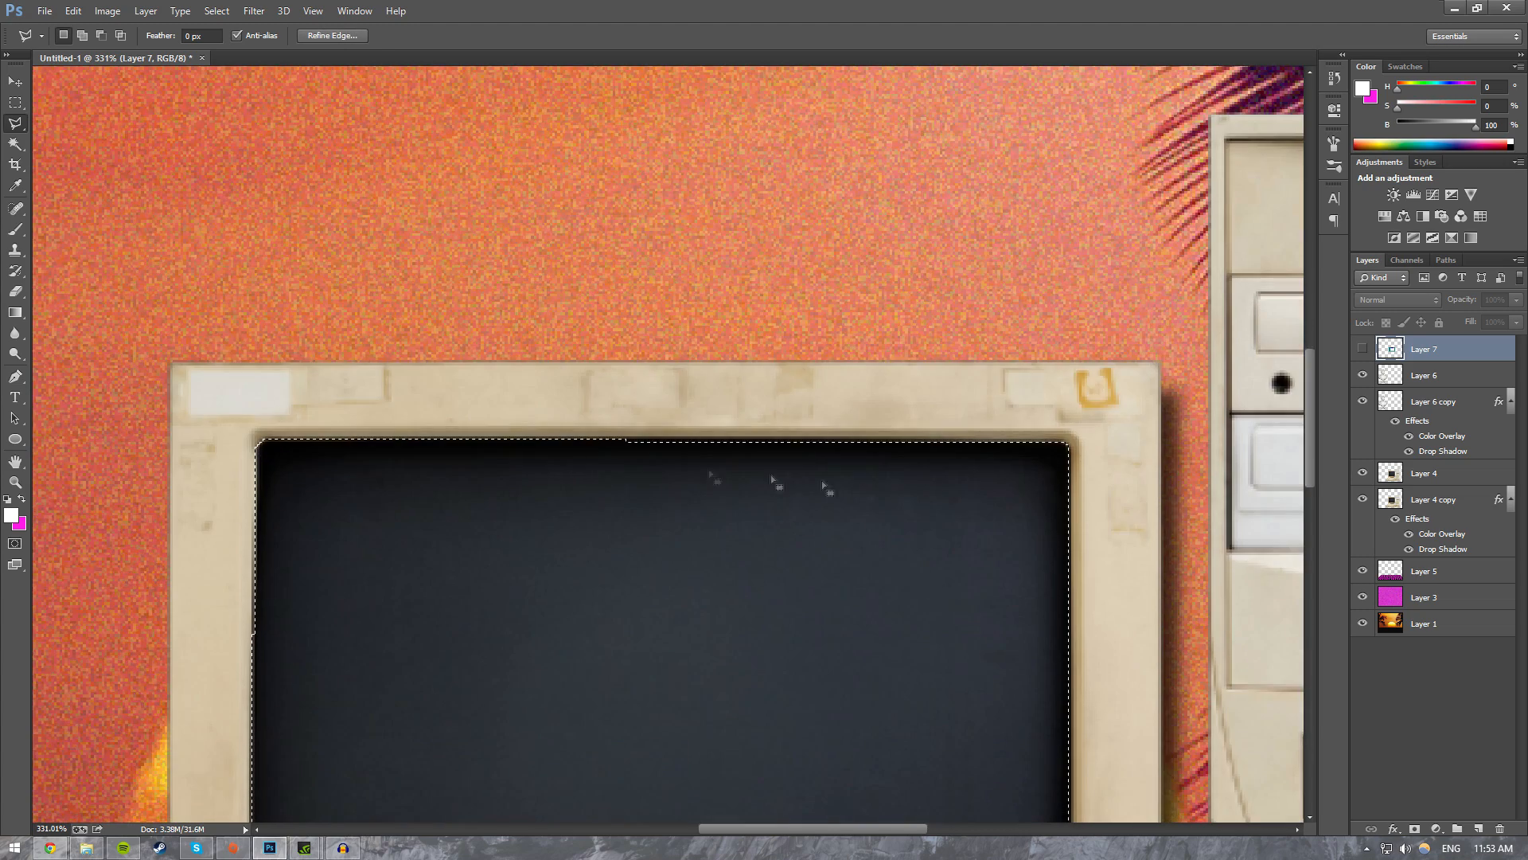
scroll(723, 518, down, 6)
scroll(706, 501, up, 2)
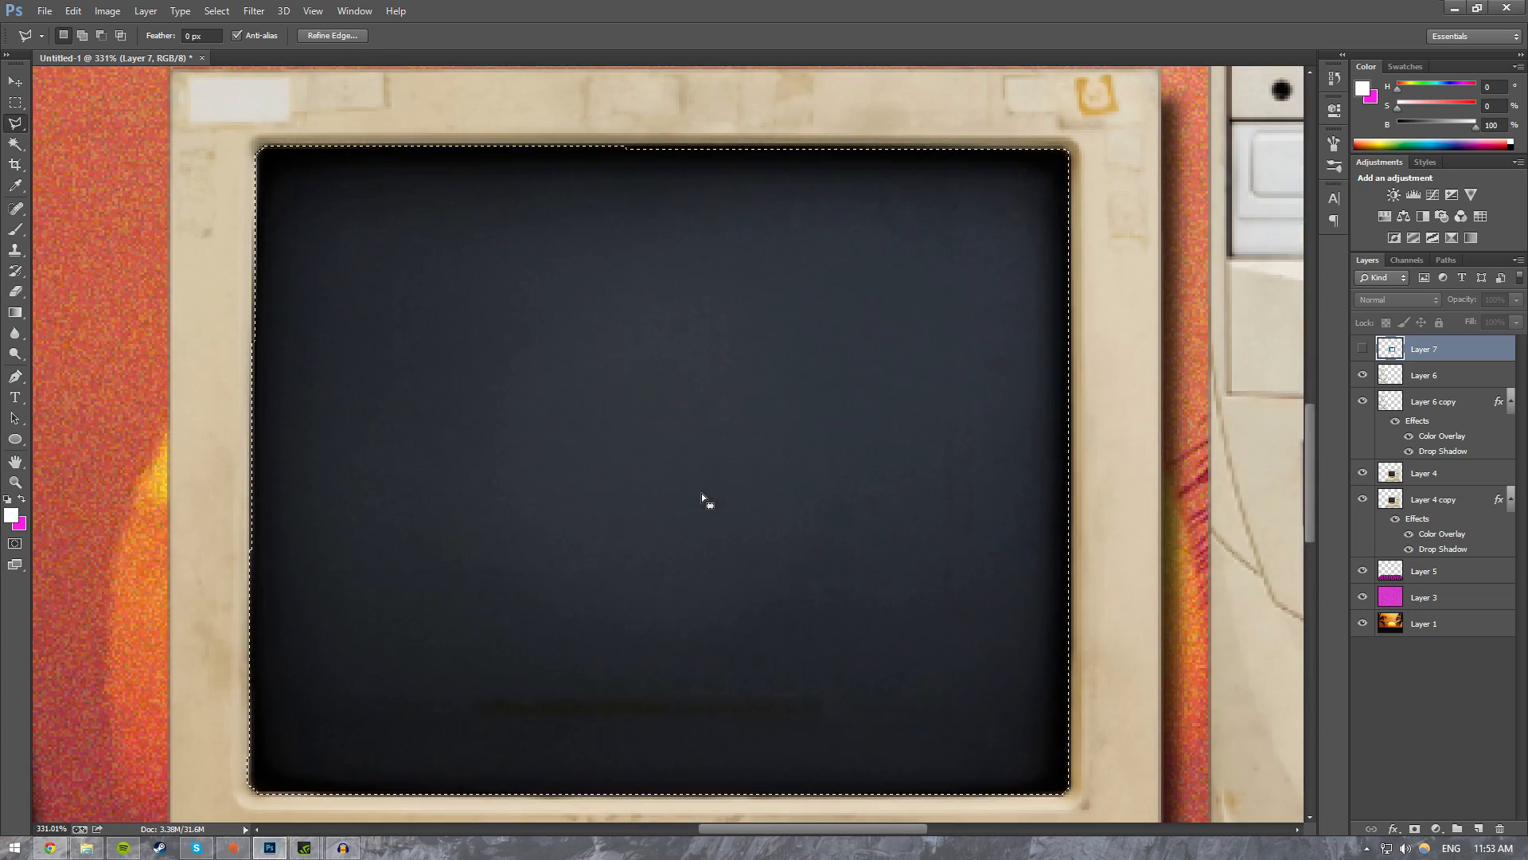
Step: Show Layer 7 again, delete the parts of the desktop screenshot outside the monitor screen outline, and deselect
click(1362, 349)
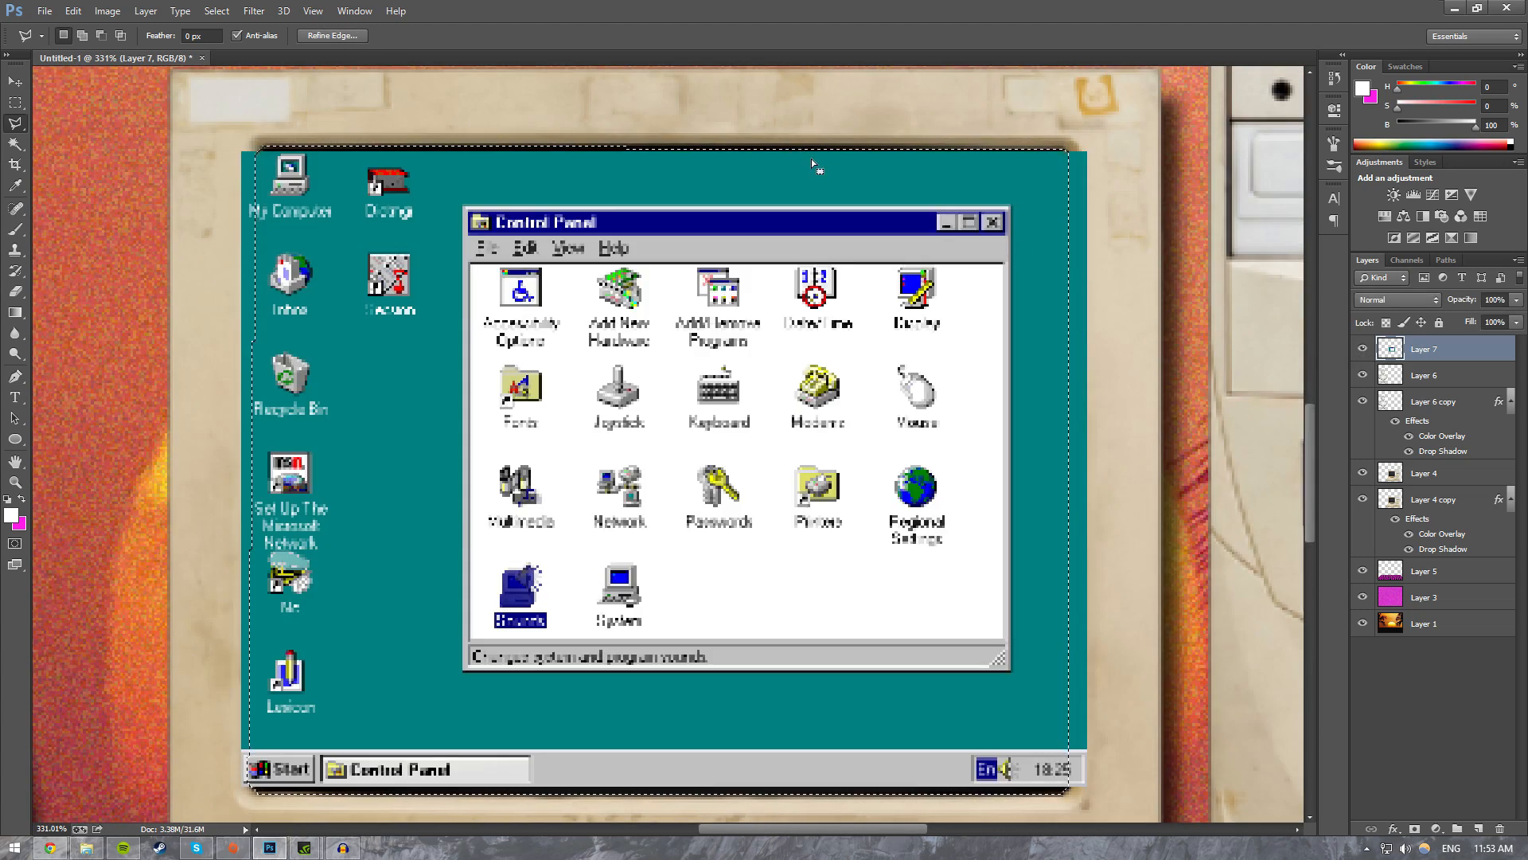
key(ctrl+shift+i)
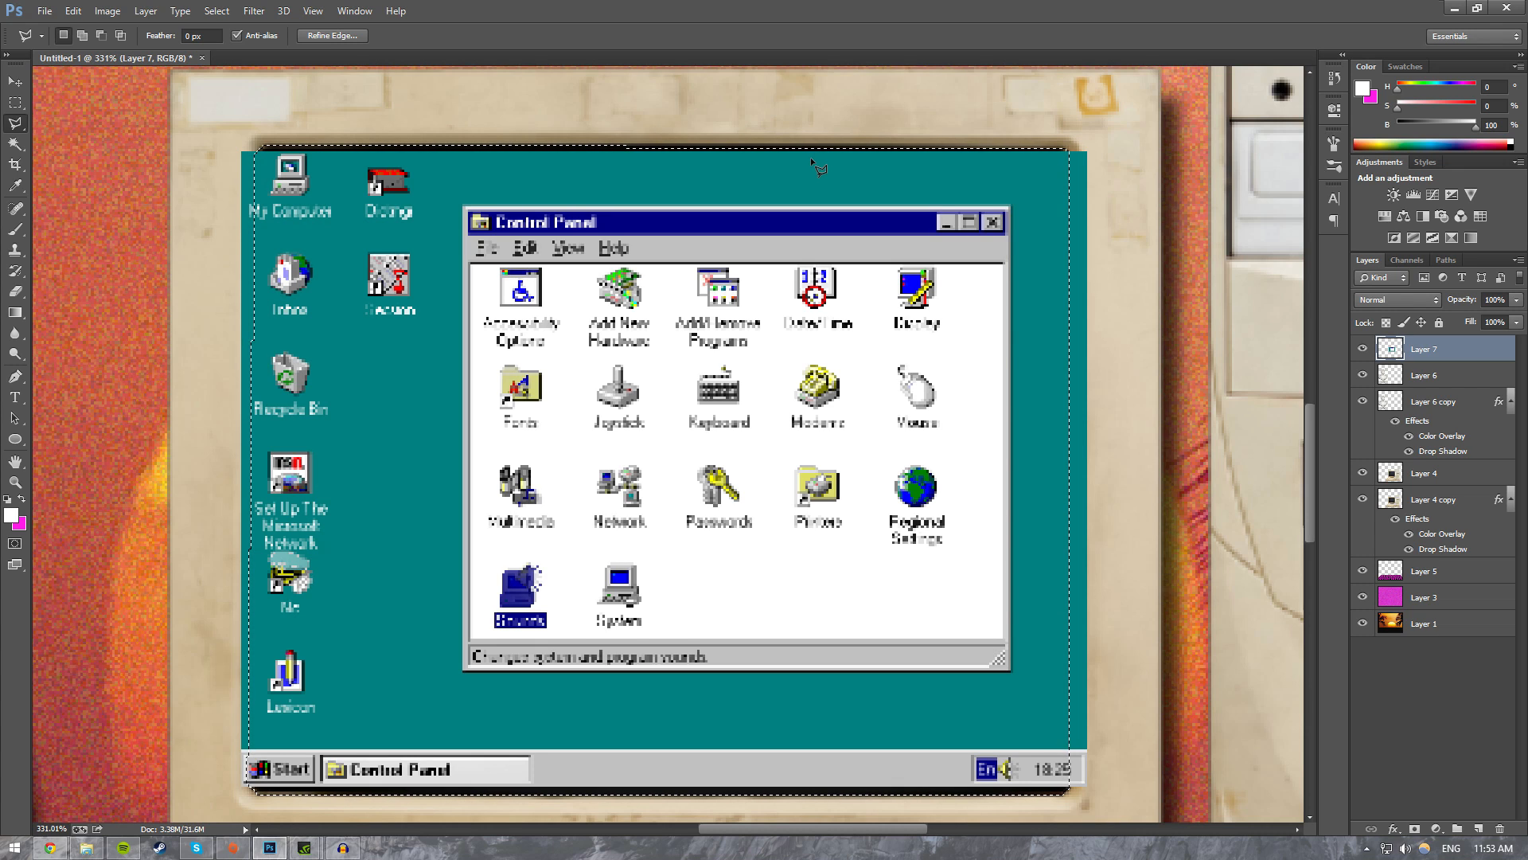
key(Delete)
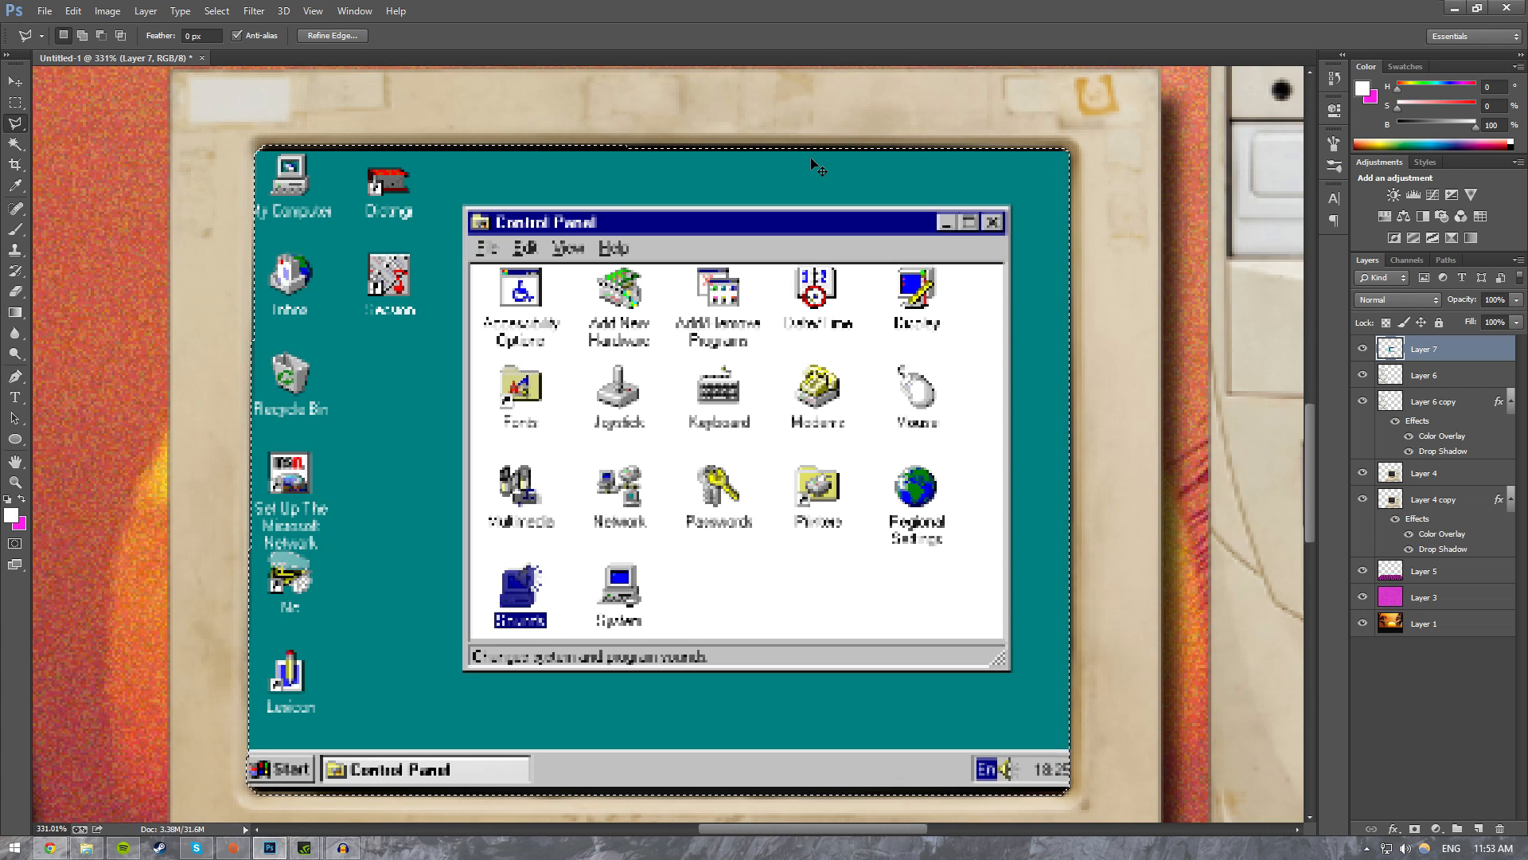
key(ctrl+d)
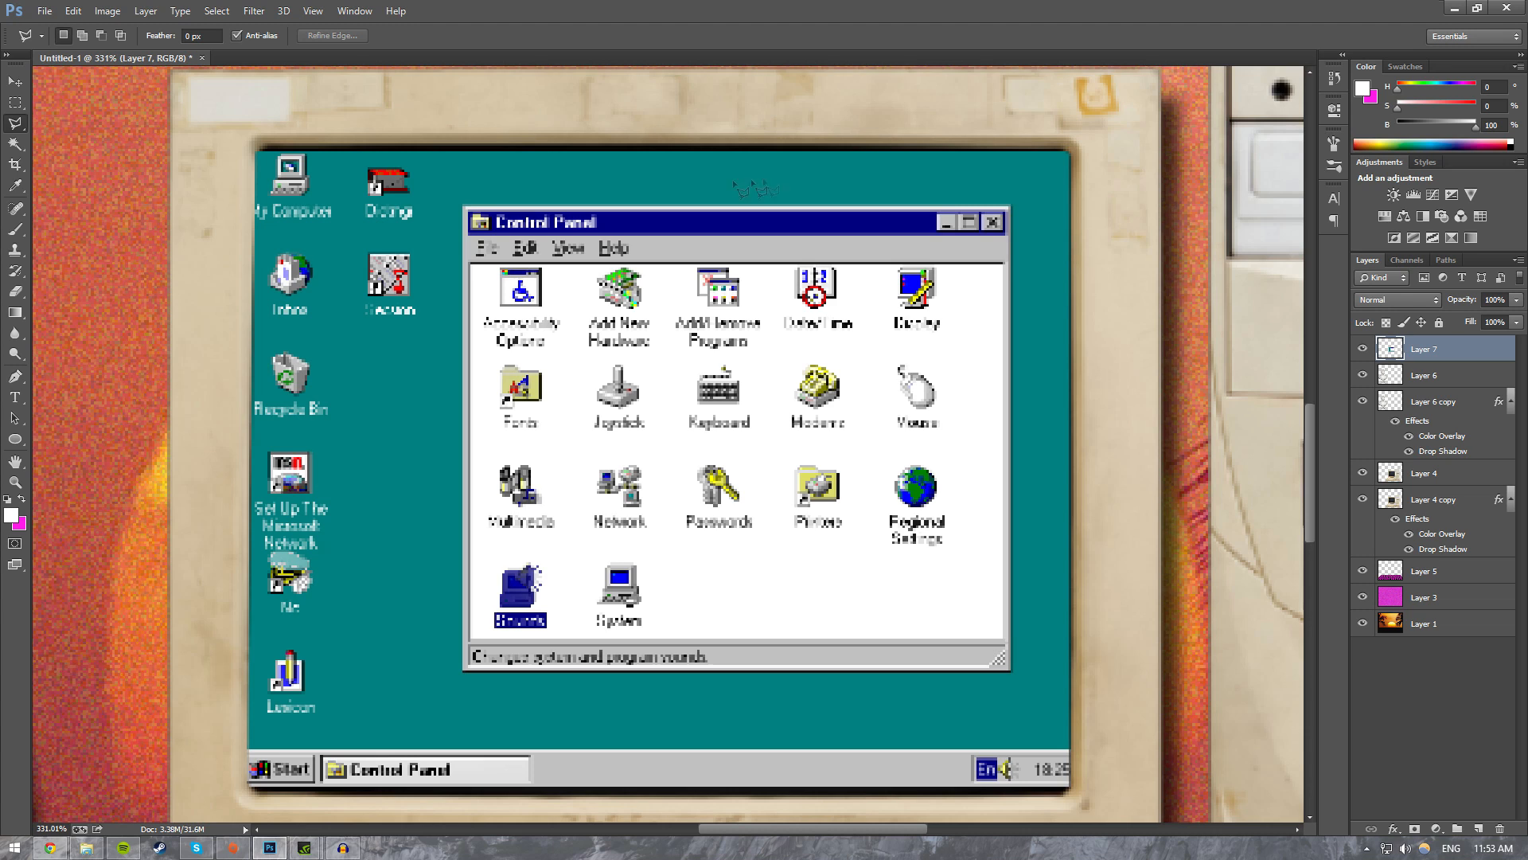
Step: Add an Inner Shadow effect to Layer 7, the desktop screenshot, and set its blend mode to Darken
key(z)
click(454, 36)
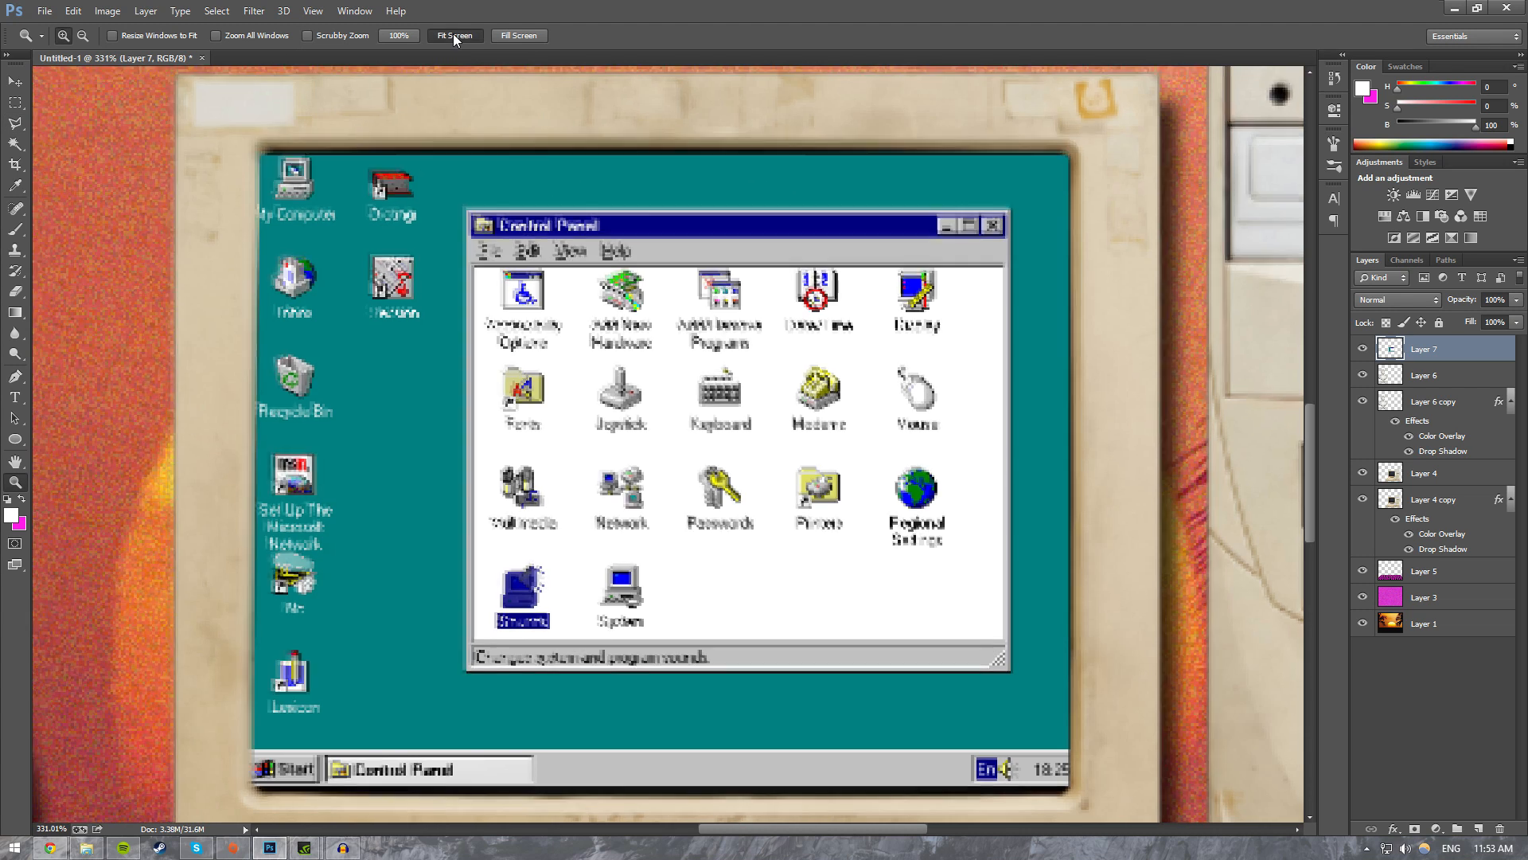
double_click(1439, 351)
double_click(1488, 348)
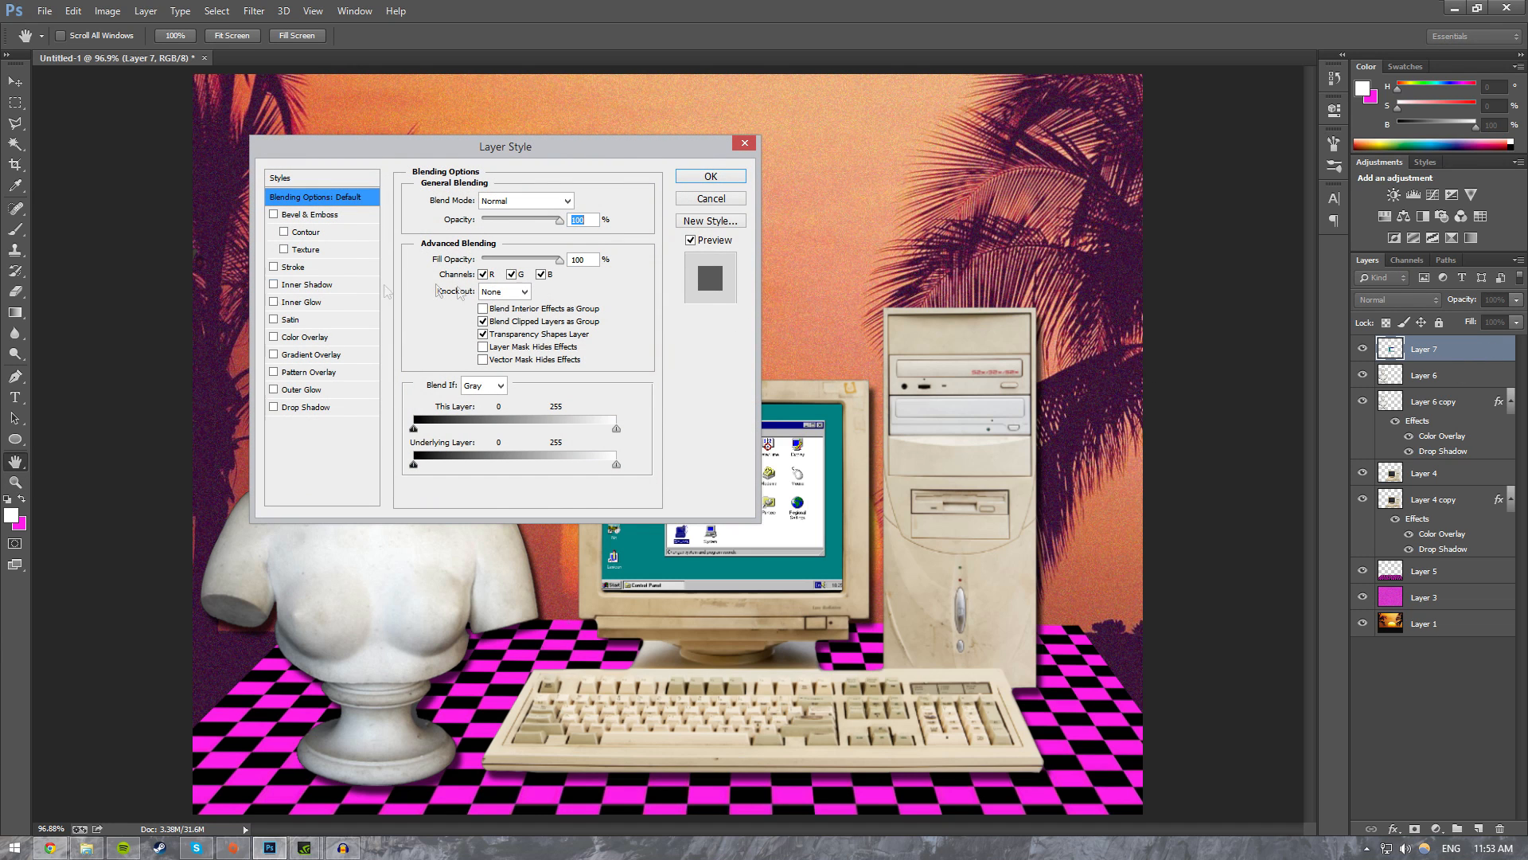
click(273, 284)
drag(394, 147, 188, 70)
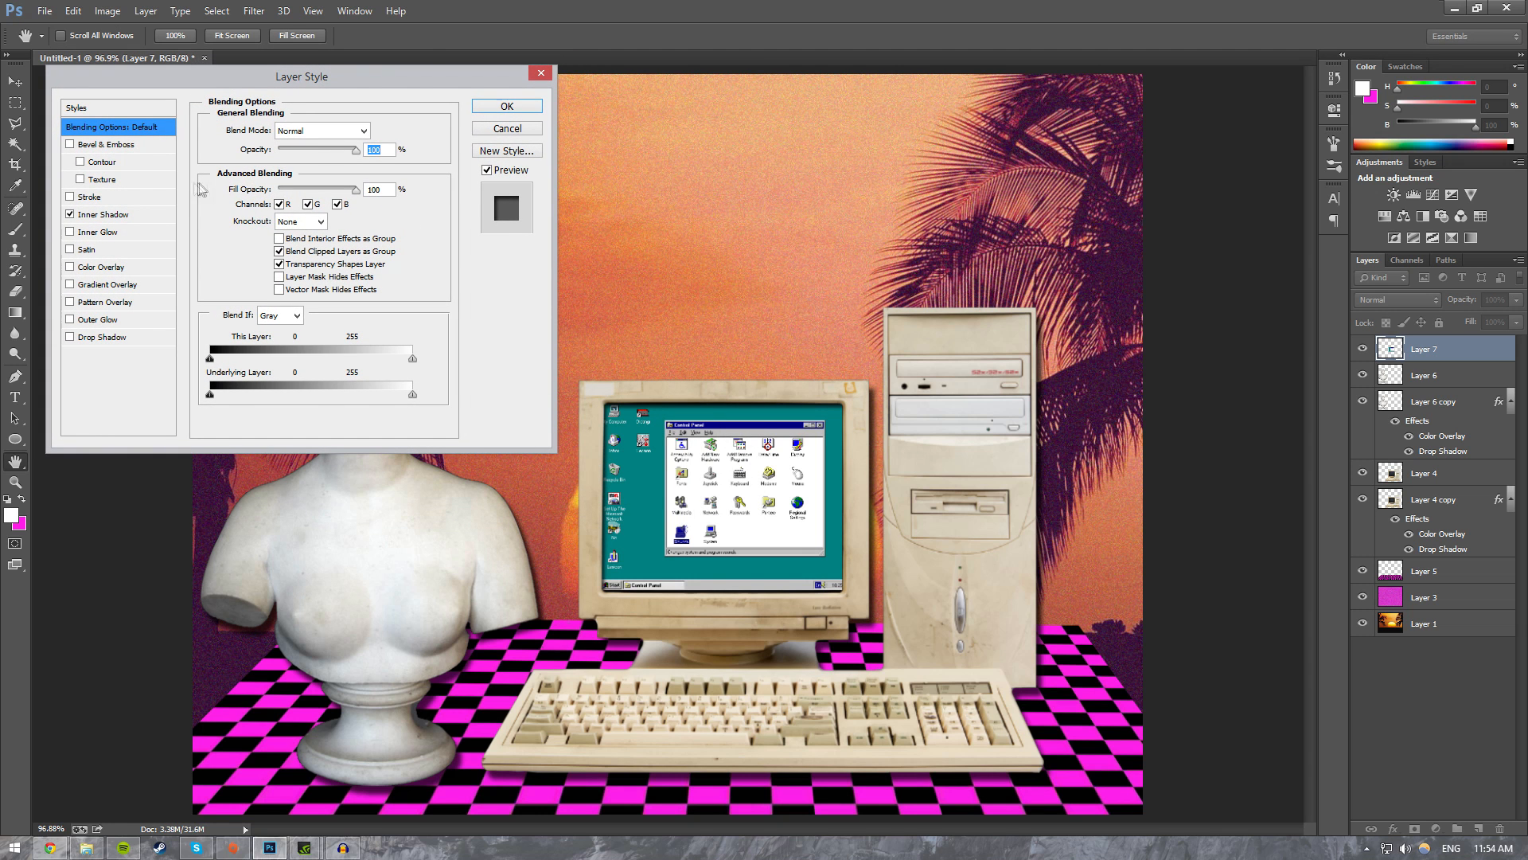
click(100, 215)
click(313, 134)
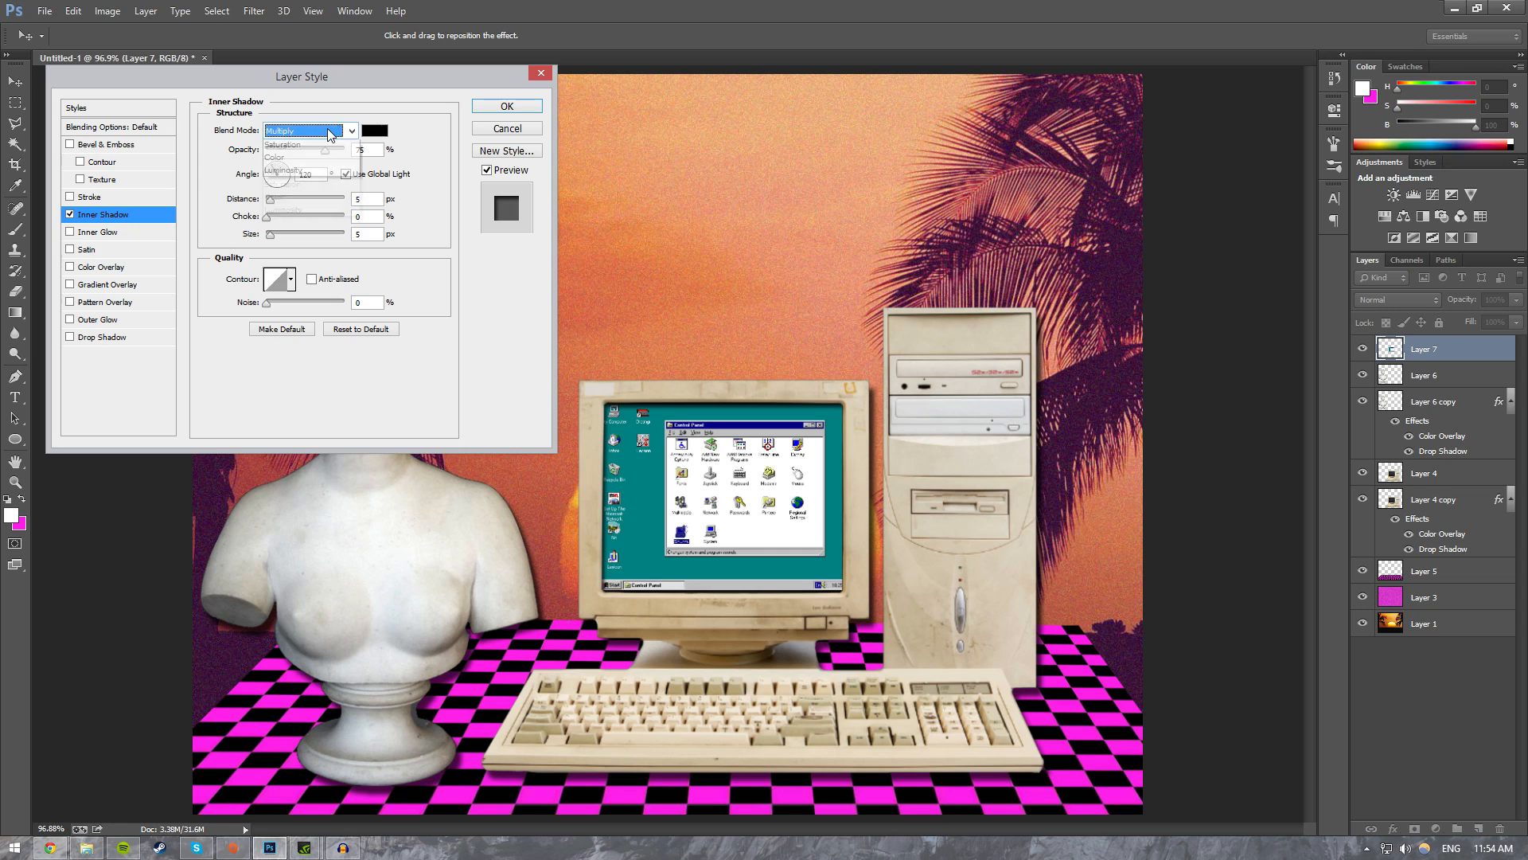
click(301, 182)
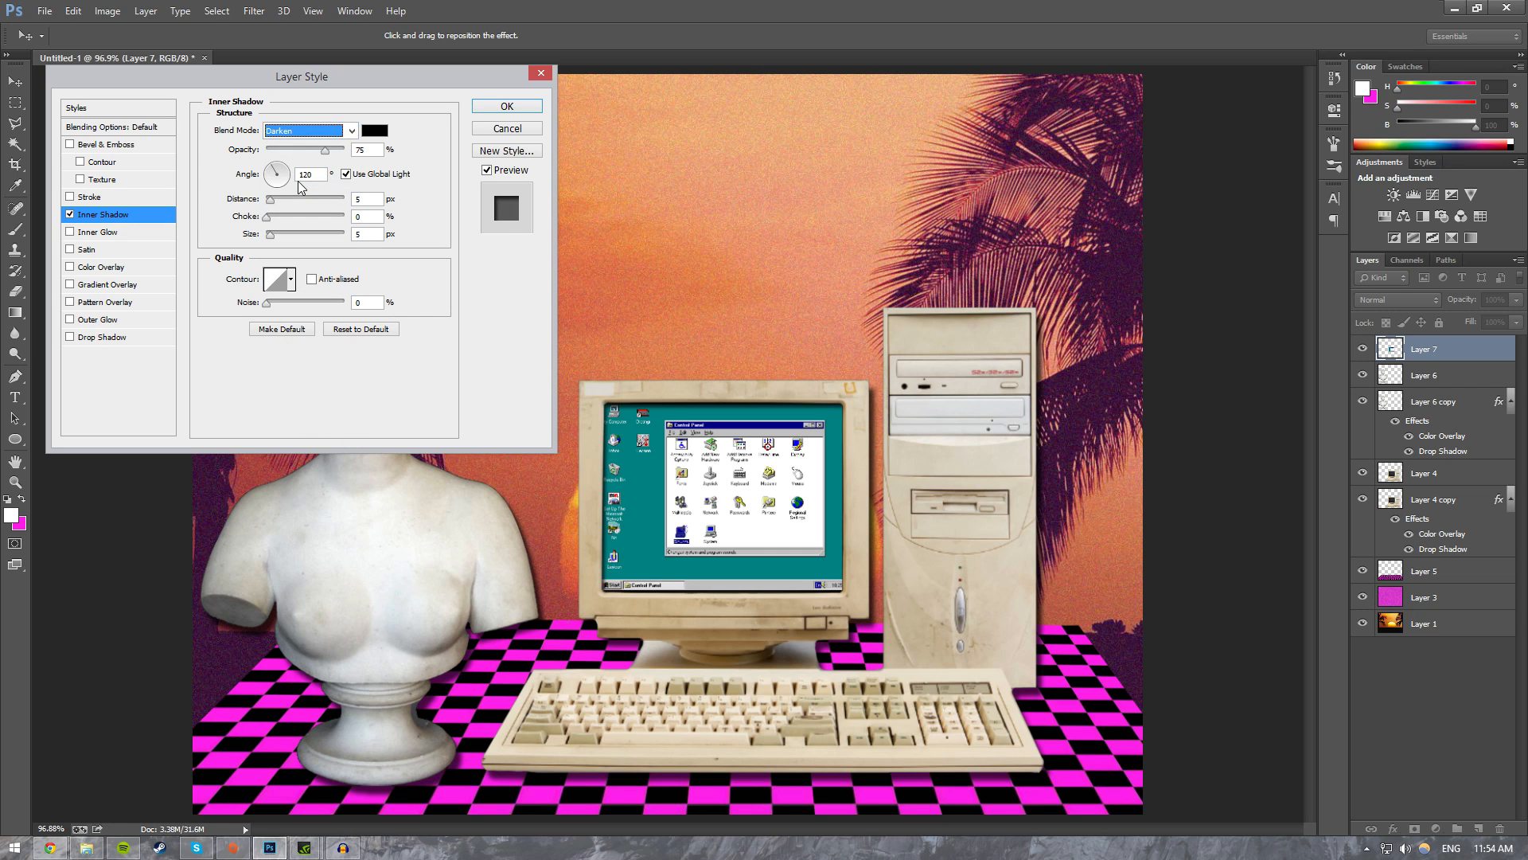
Step: Set the inner shadow to 53% opacity and an 86° angle without global light, adjust its distance and size, and apply the style
drag(325, 151, 307, 151)
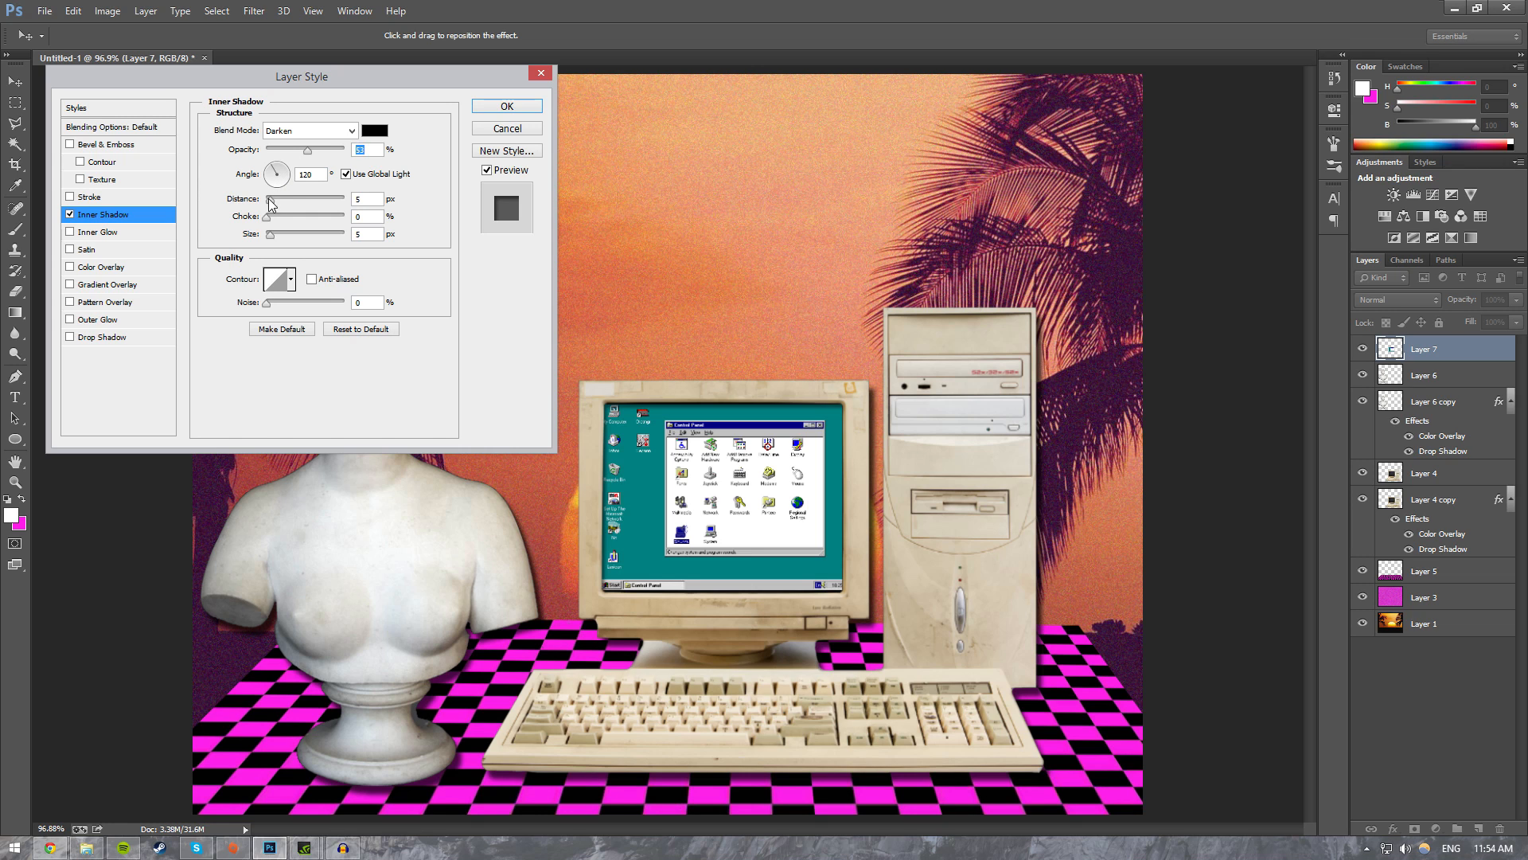
drag(272, 201, 272, 246)
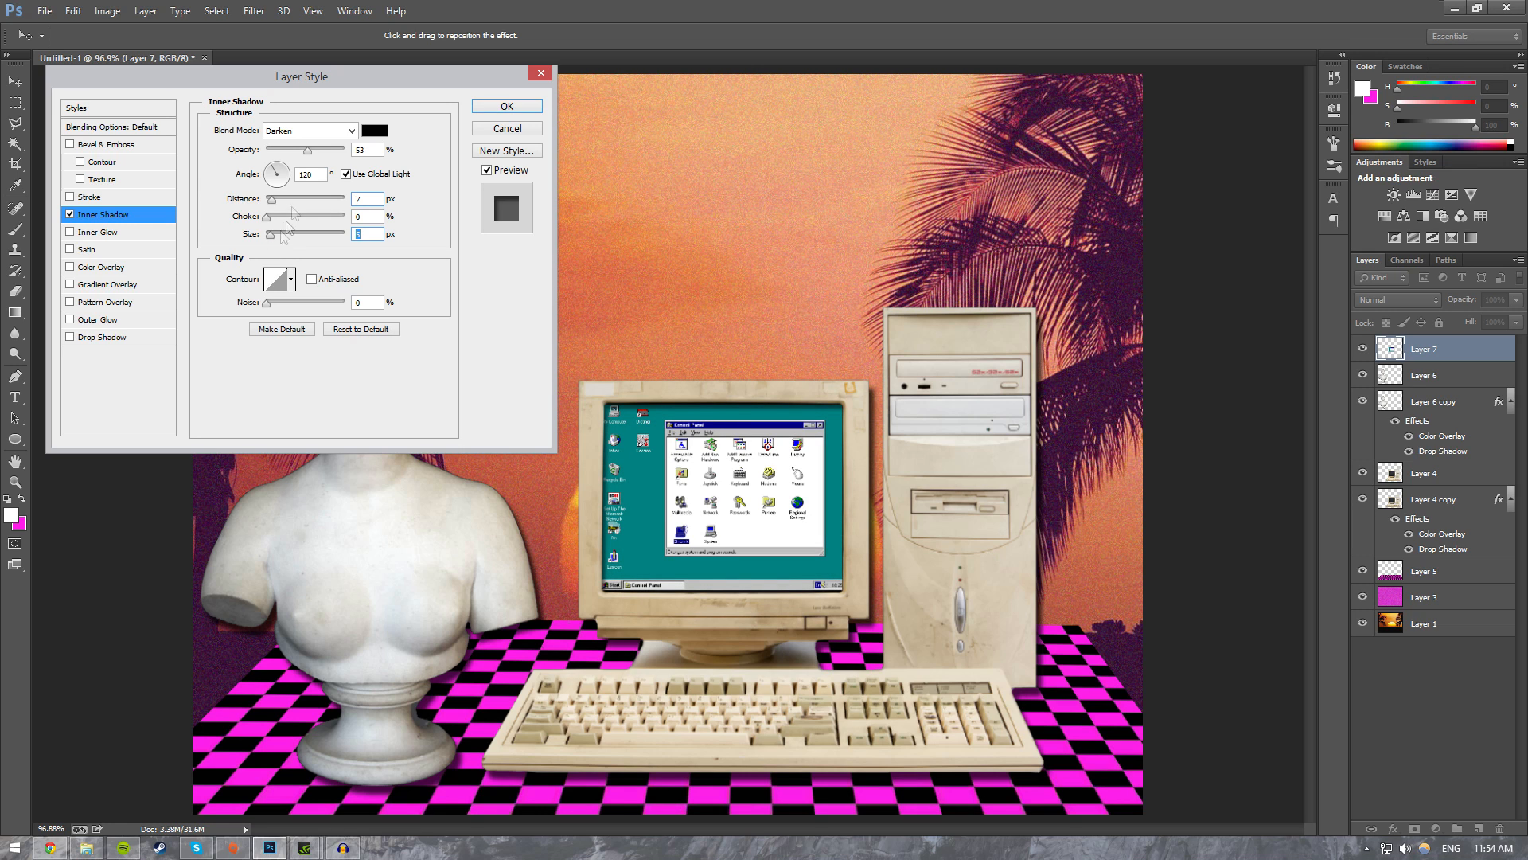
click(276, 166)
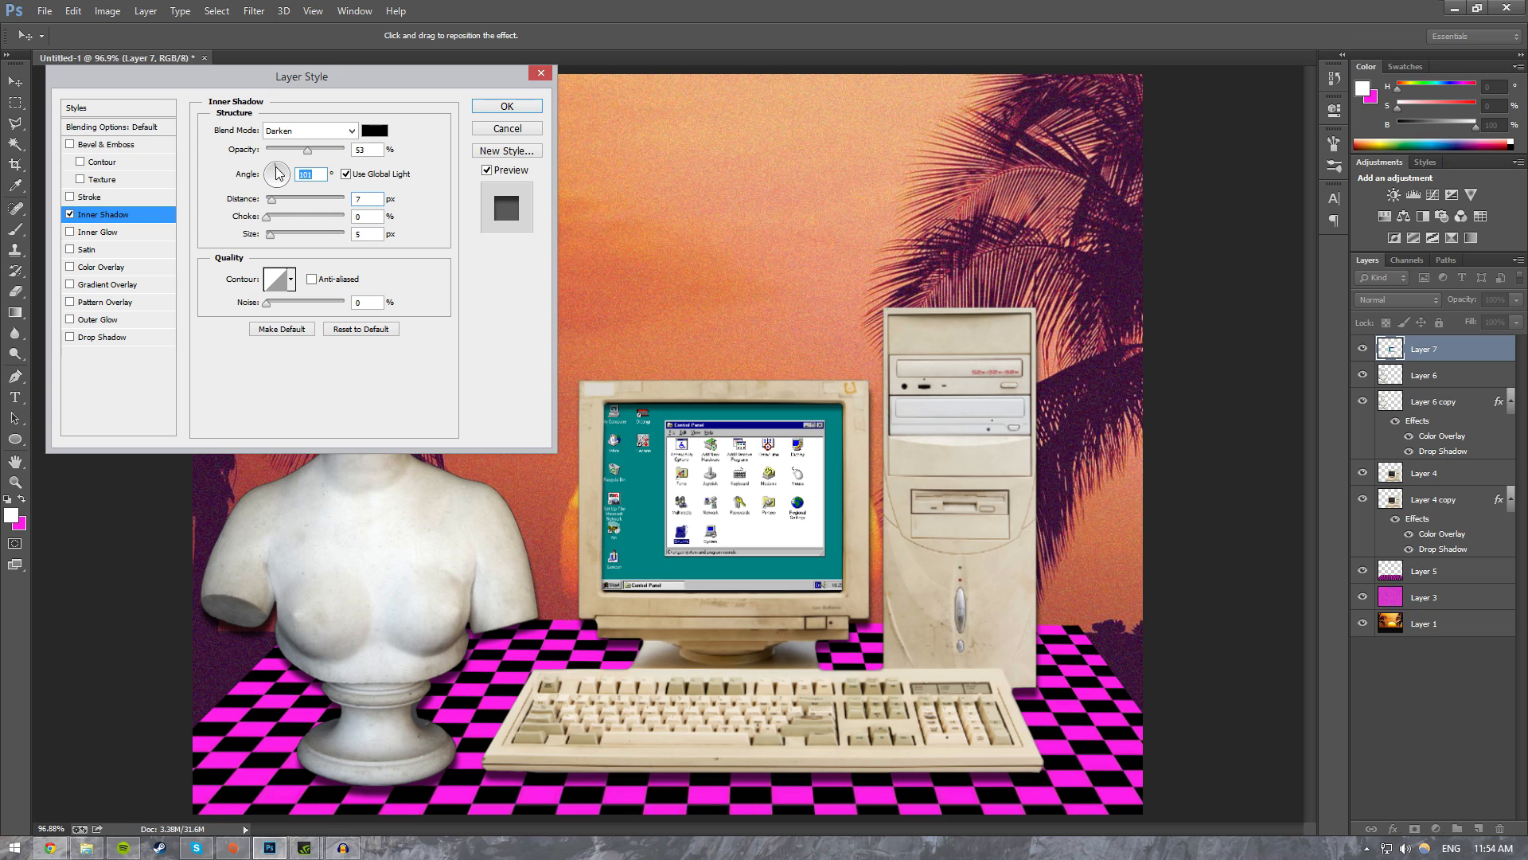
drag(276, 174, 278, 136)
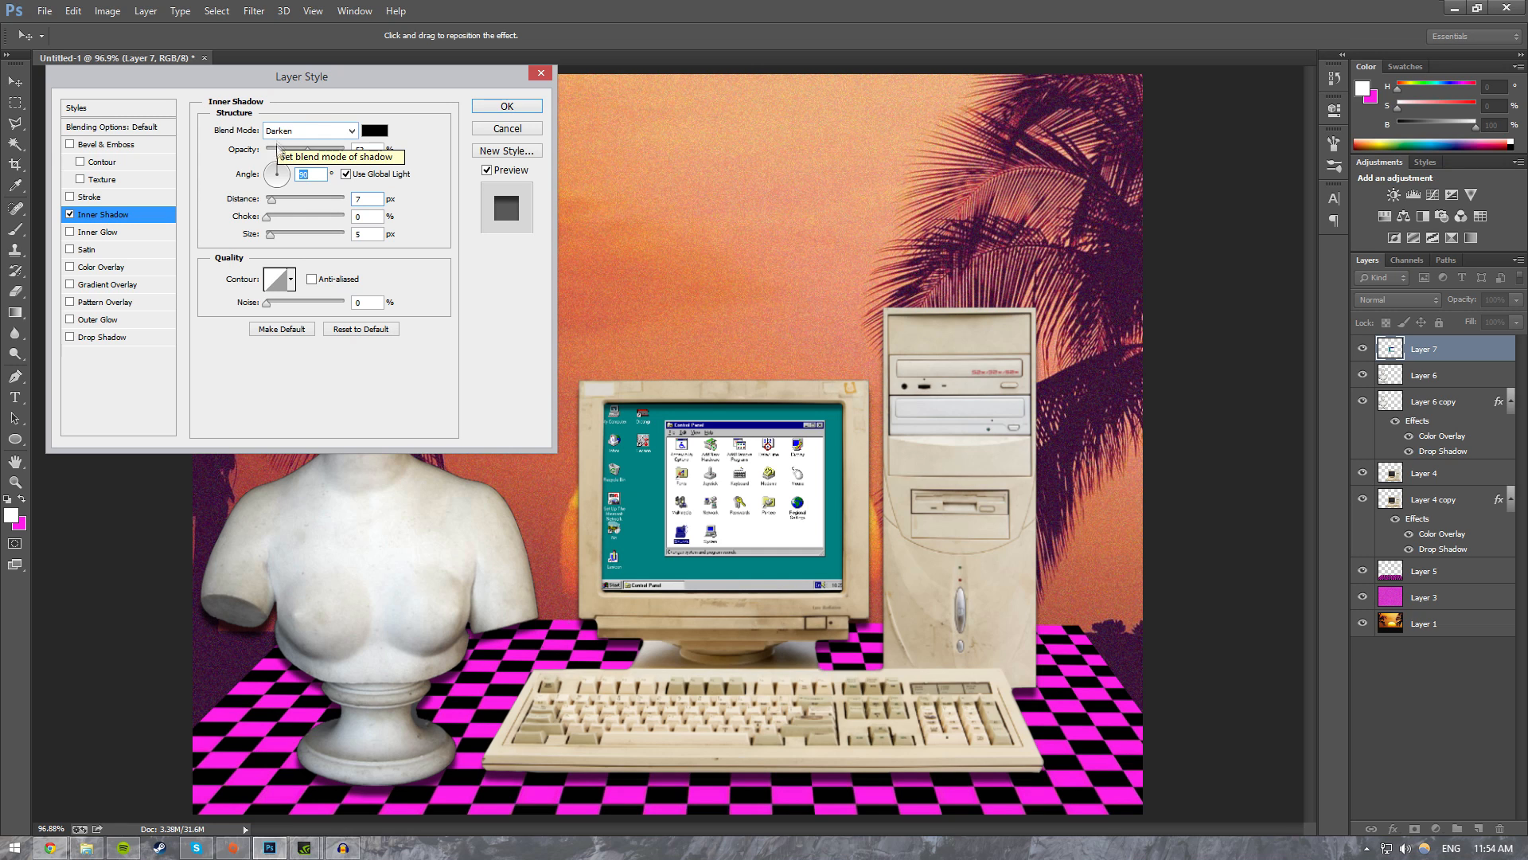
click(274, 171)
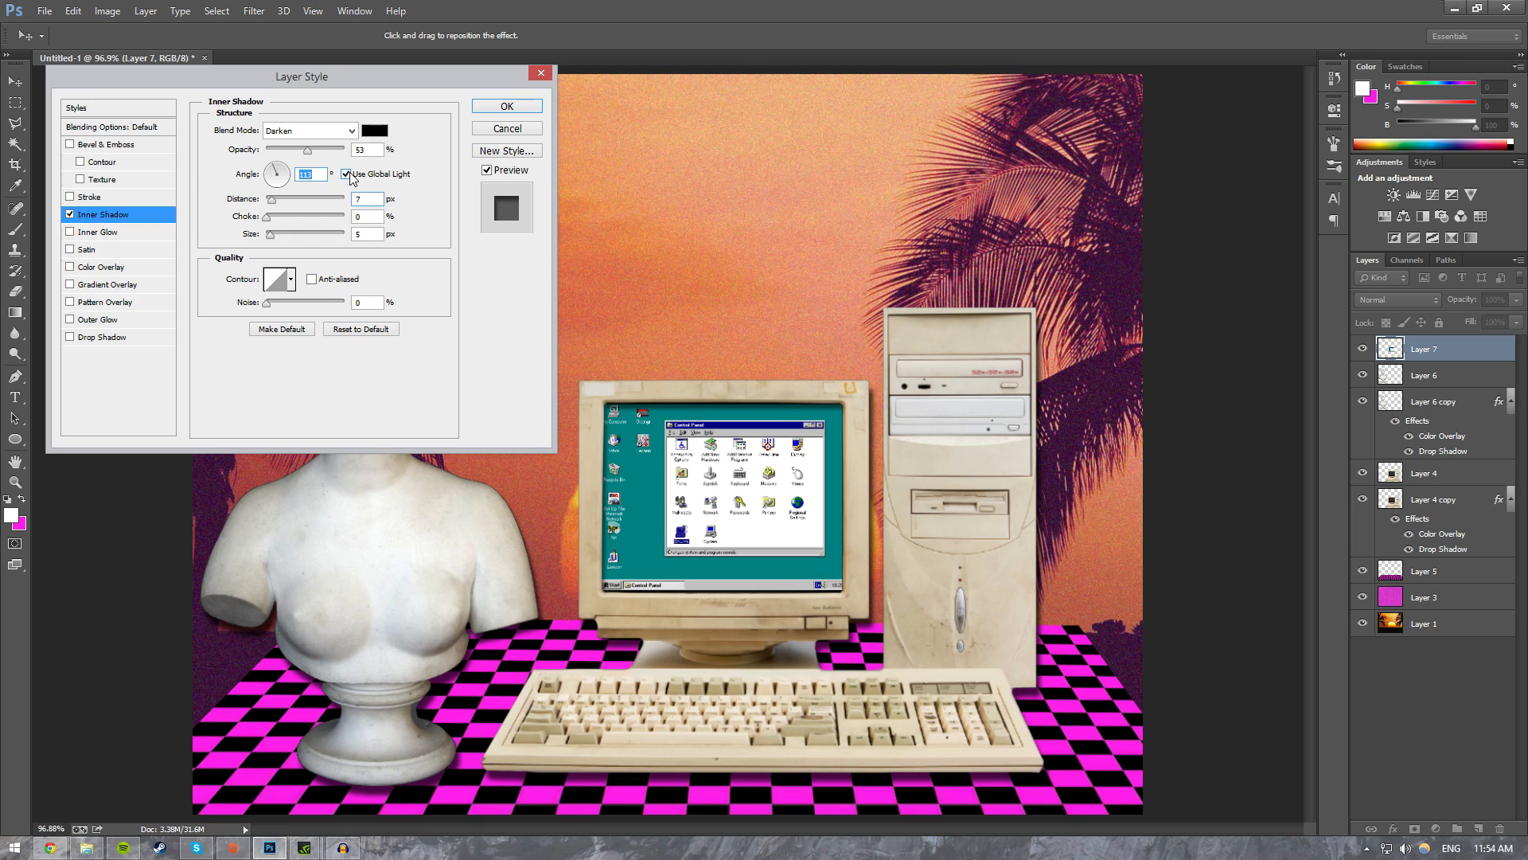
click(276, 167)
drag(276, 169, 280, 204)
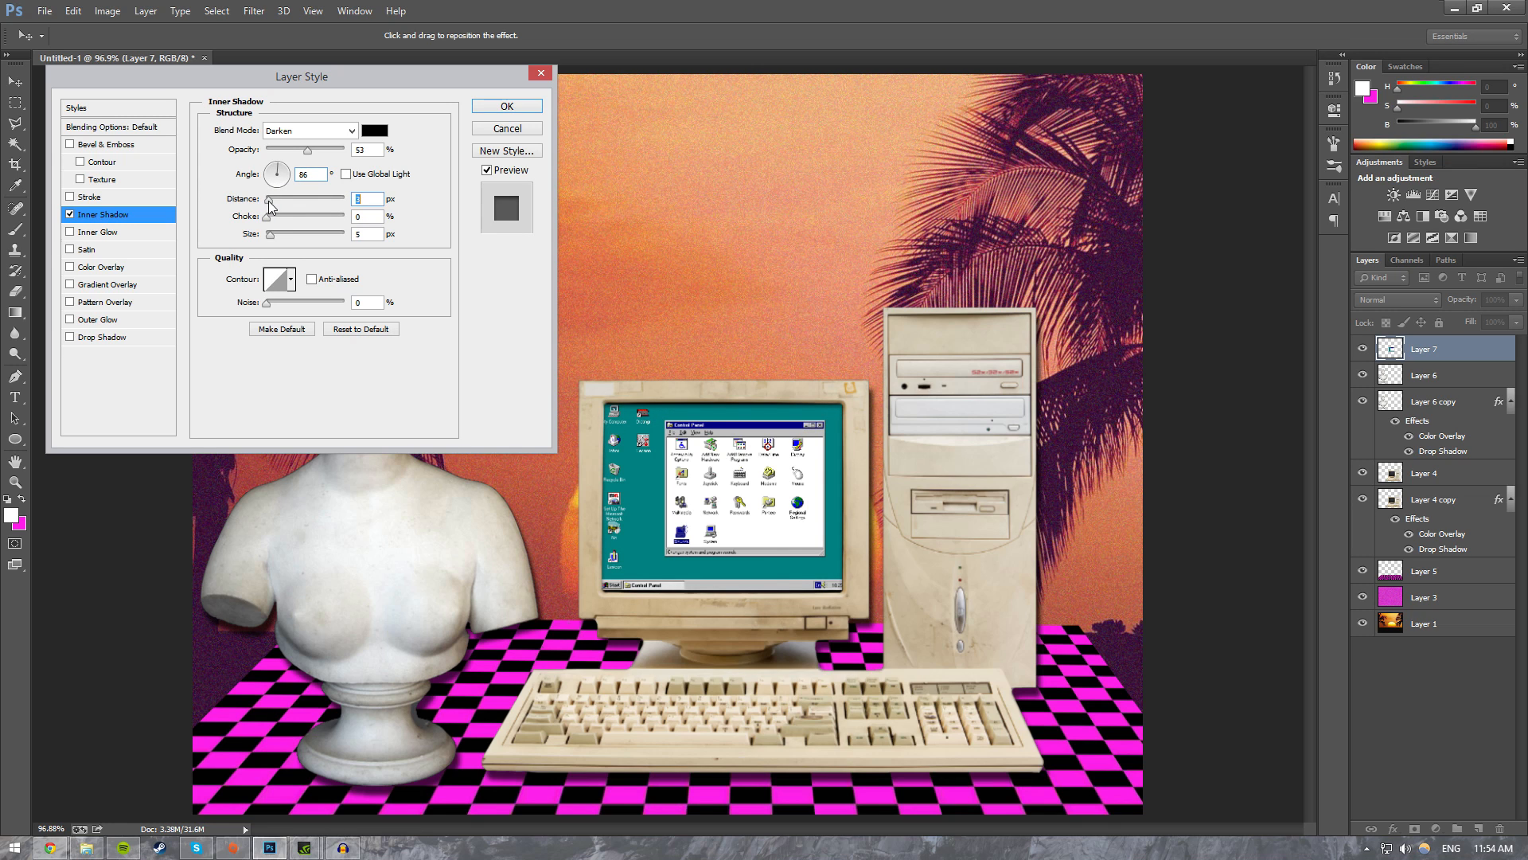
drag(270, 235, 271, 236)
click(506, 107)
Step: Marquee-select the white icon area inside the Control Panel window, delete it from Layer 7, and deselect
key(z)
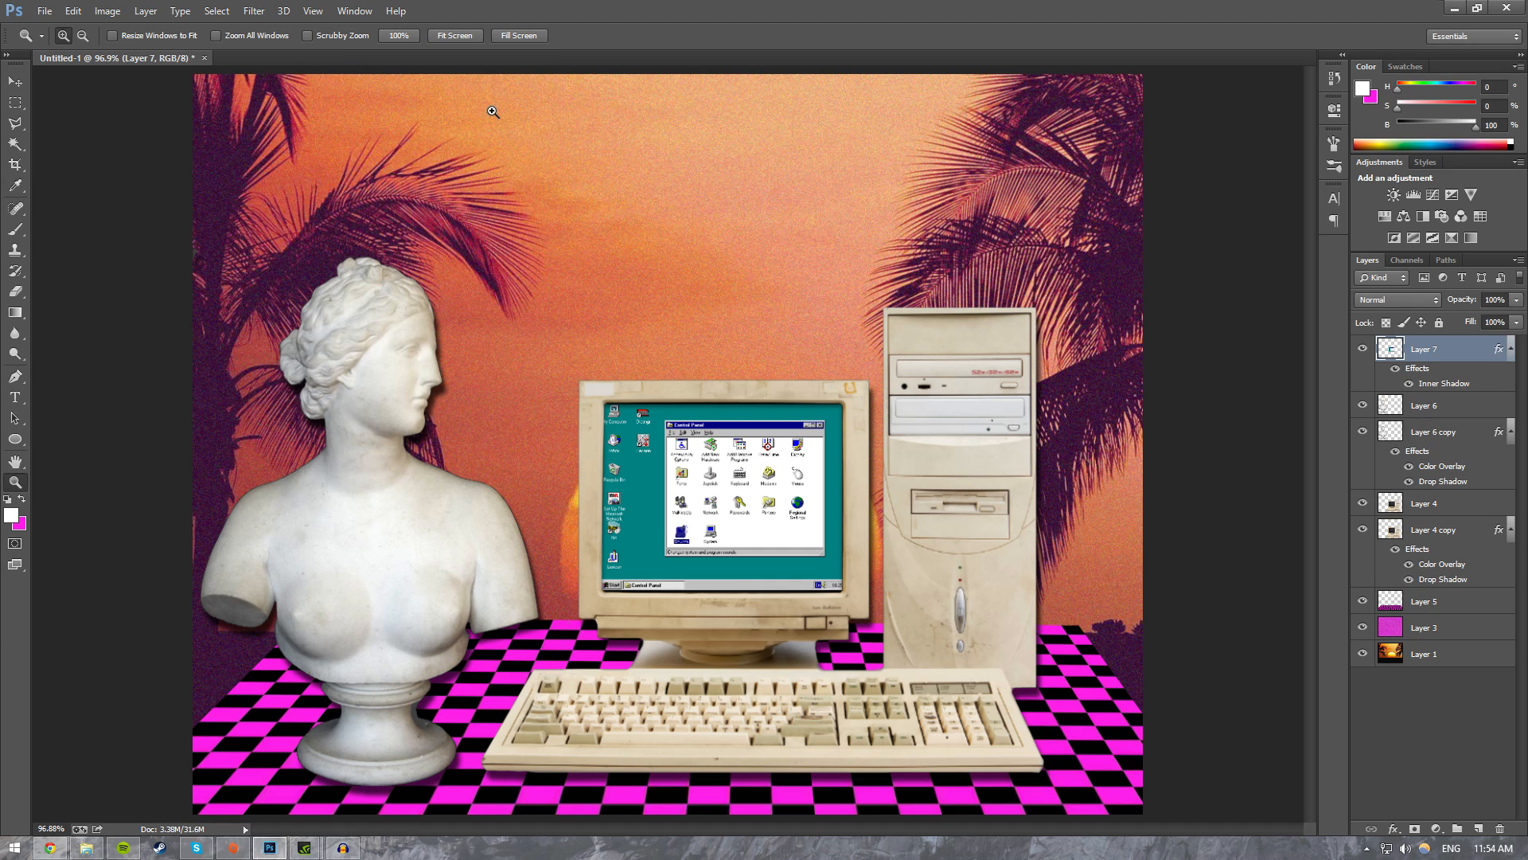
click(1481, 748)
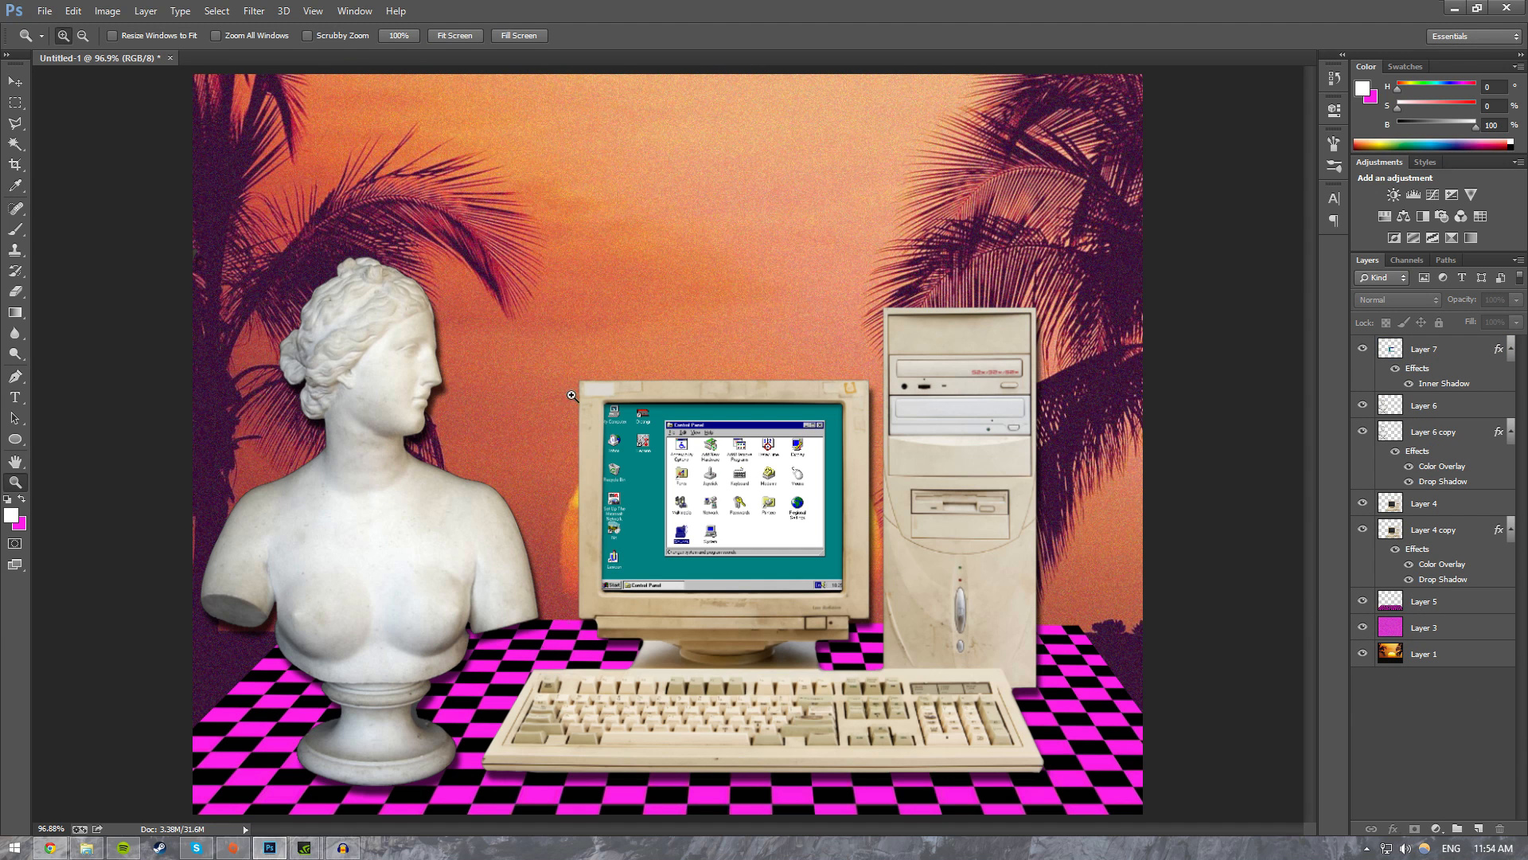
drag(571, 395, 948, 597)
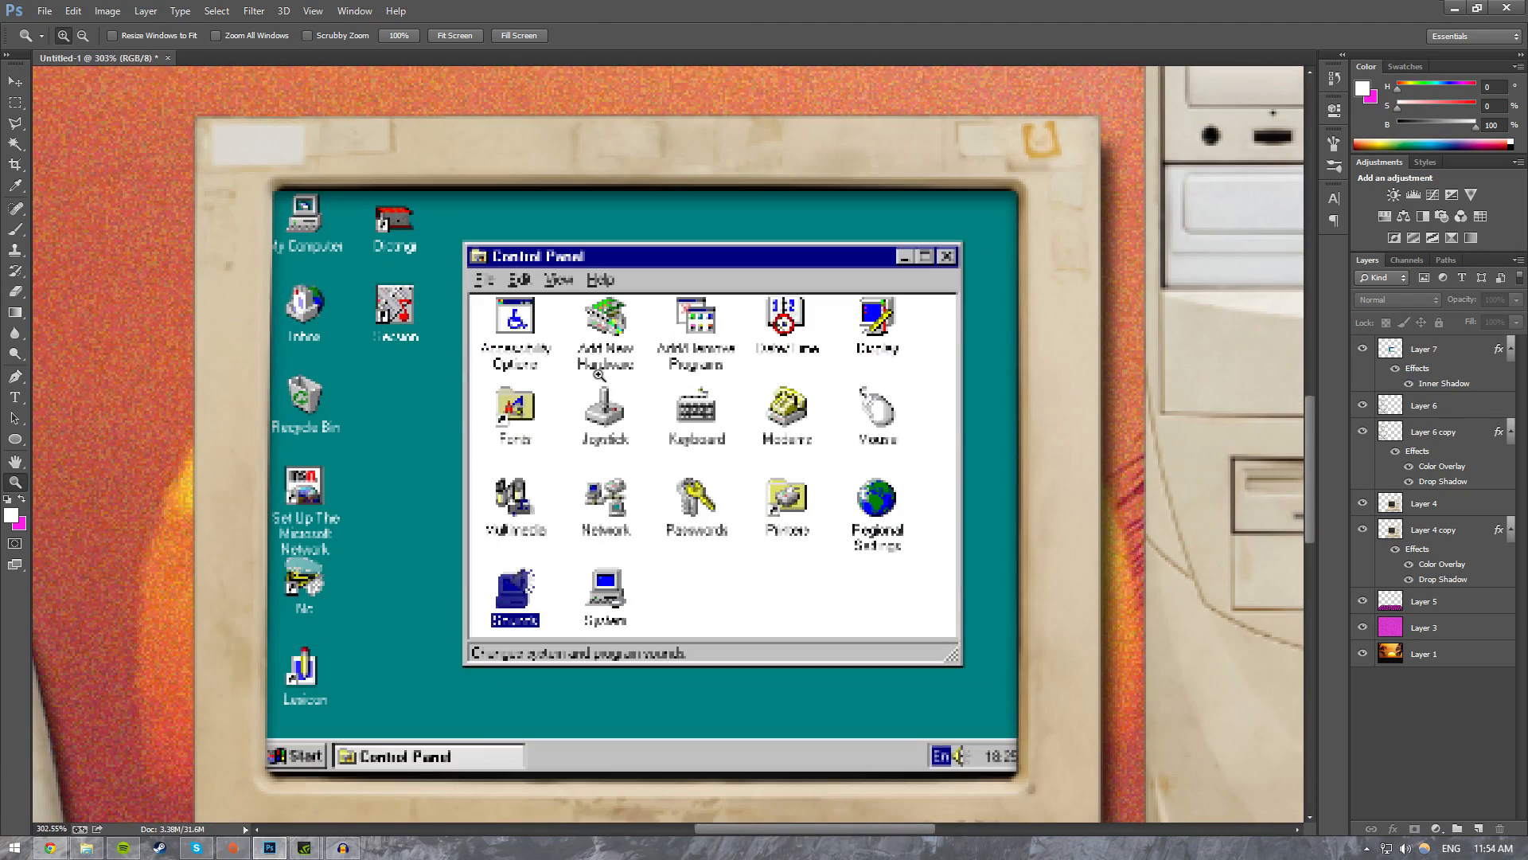
scroll(599, 375, down, 1)
click(794, 520)
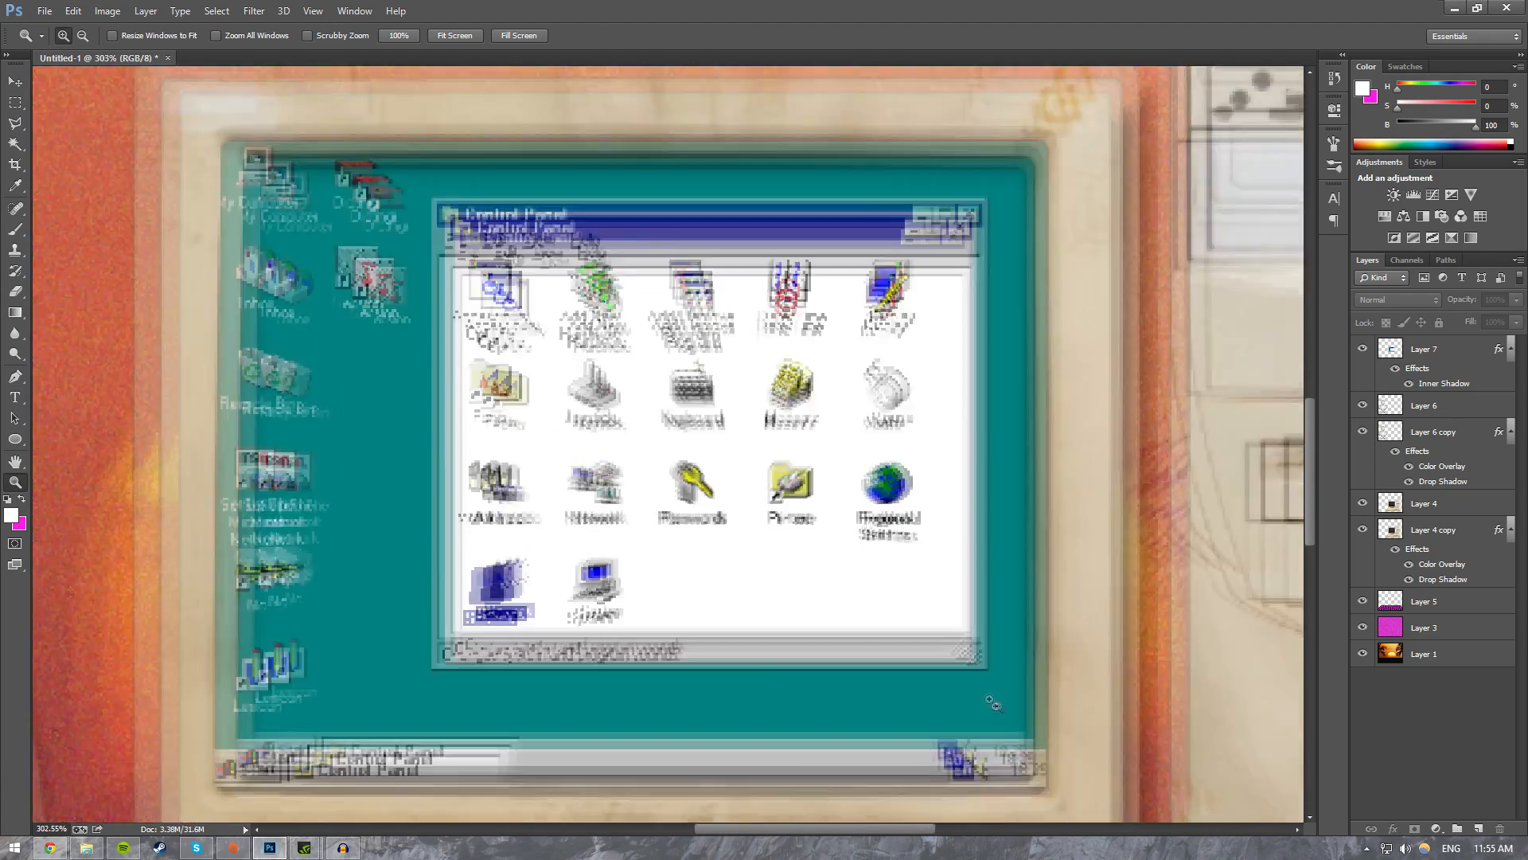
key(m)
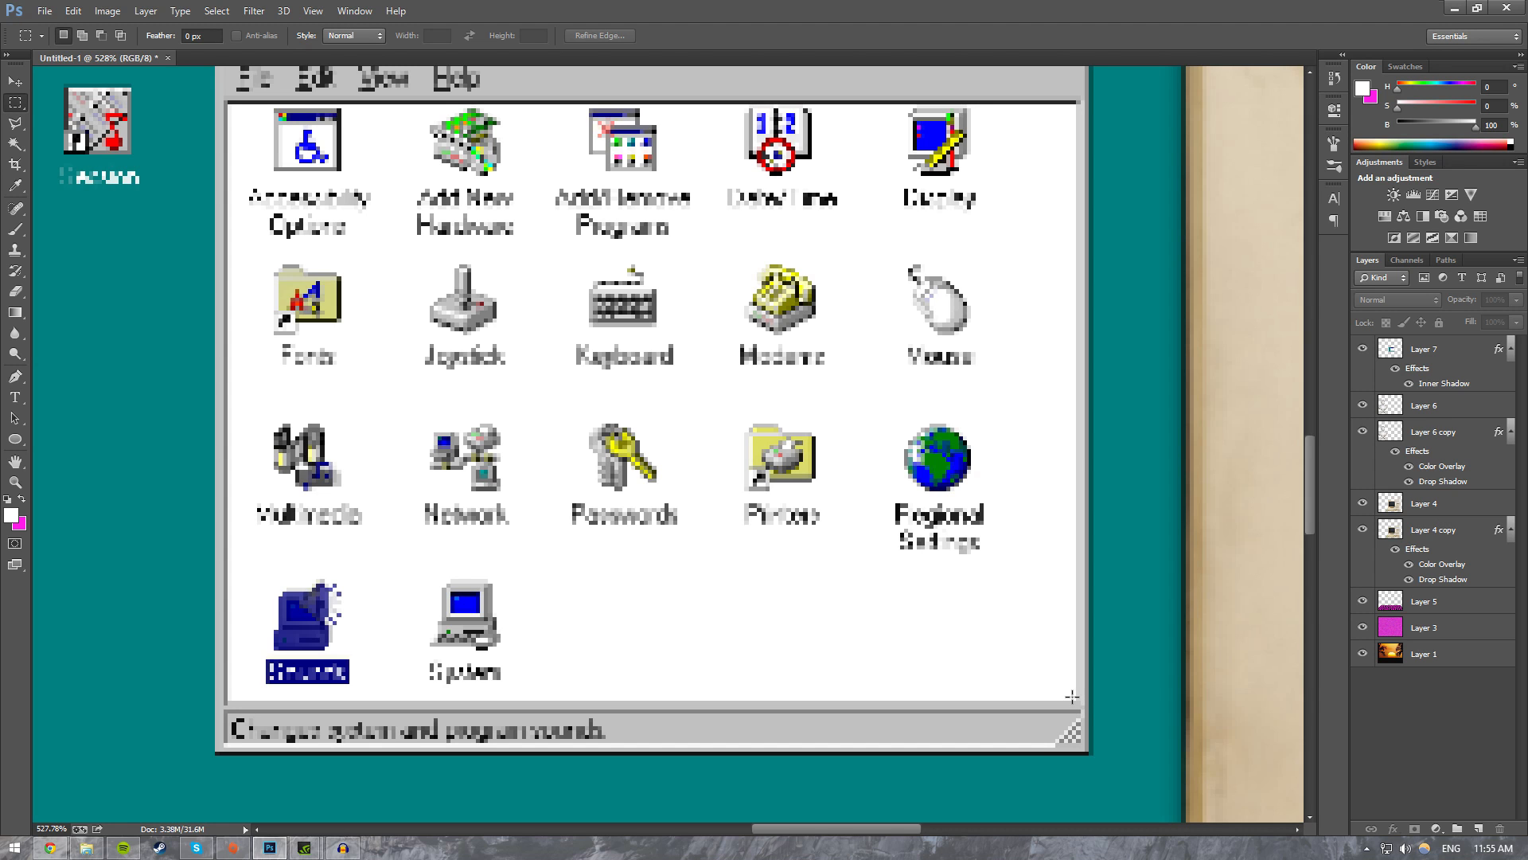
mouse_move(1074, 698)
mouse_down()
mouse_move(668, 239)
mouse_move(228, 105)
mouse_up()
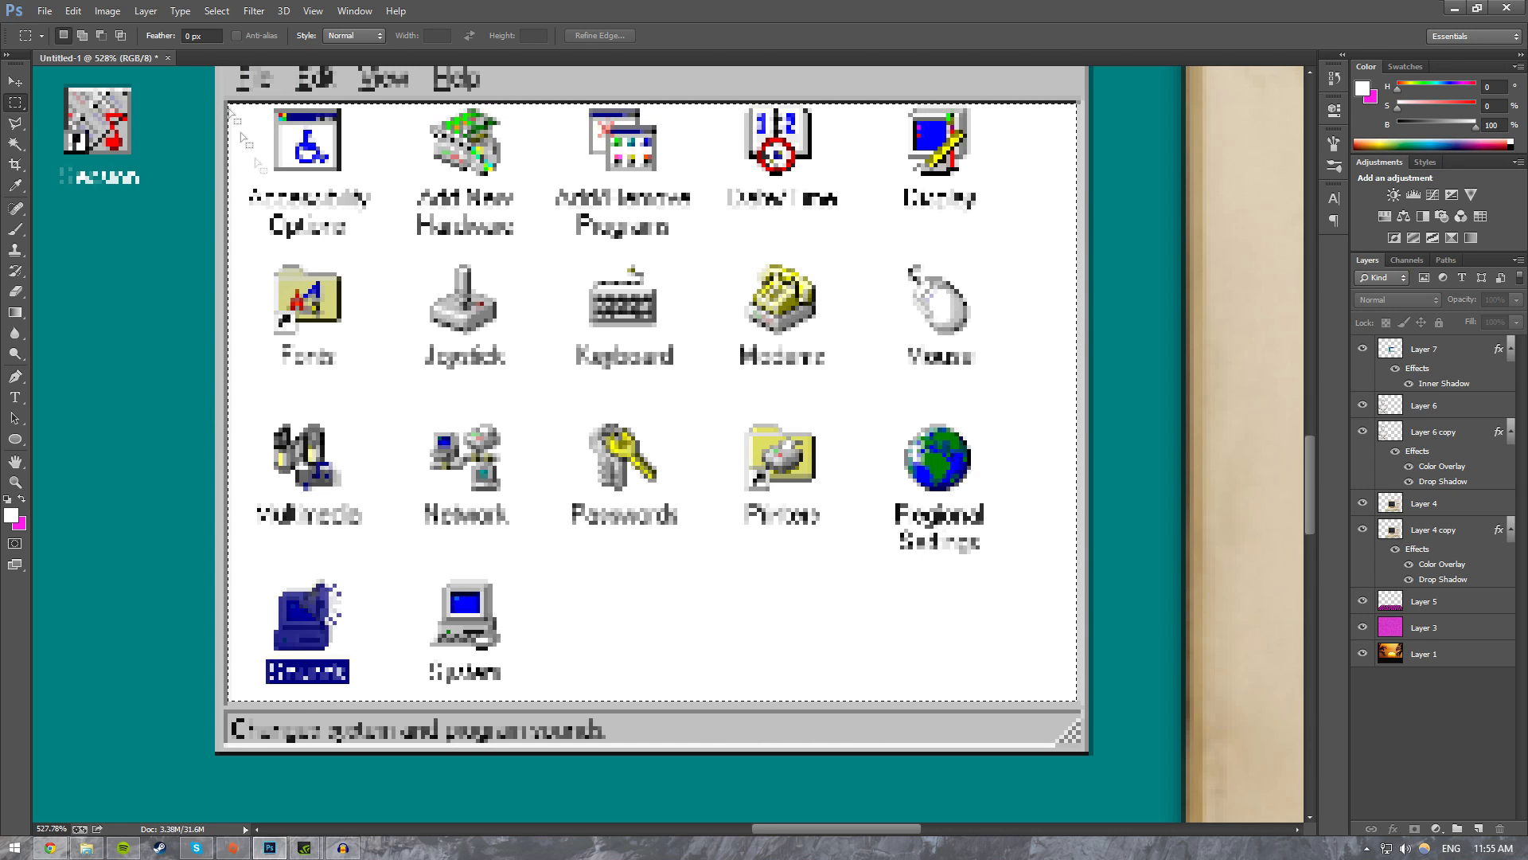
key(e)
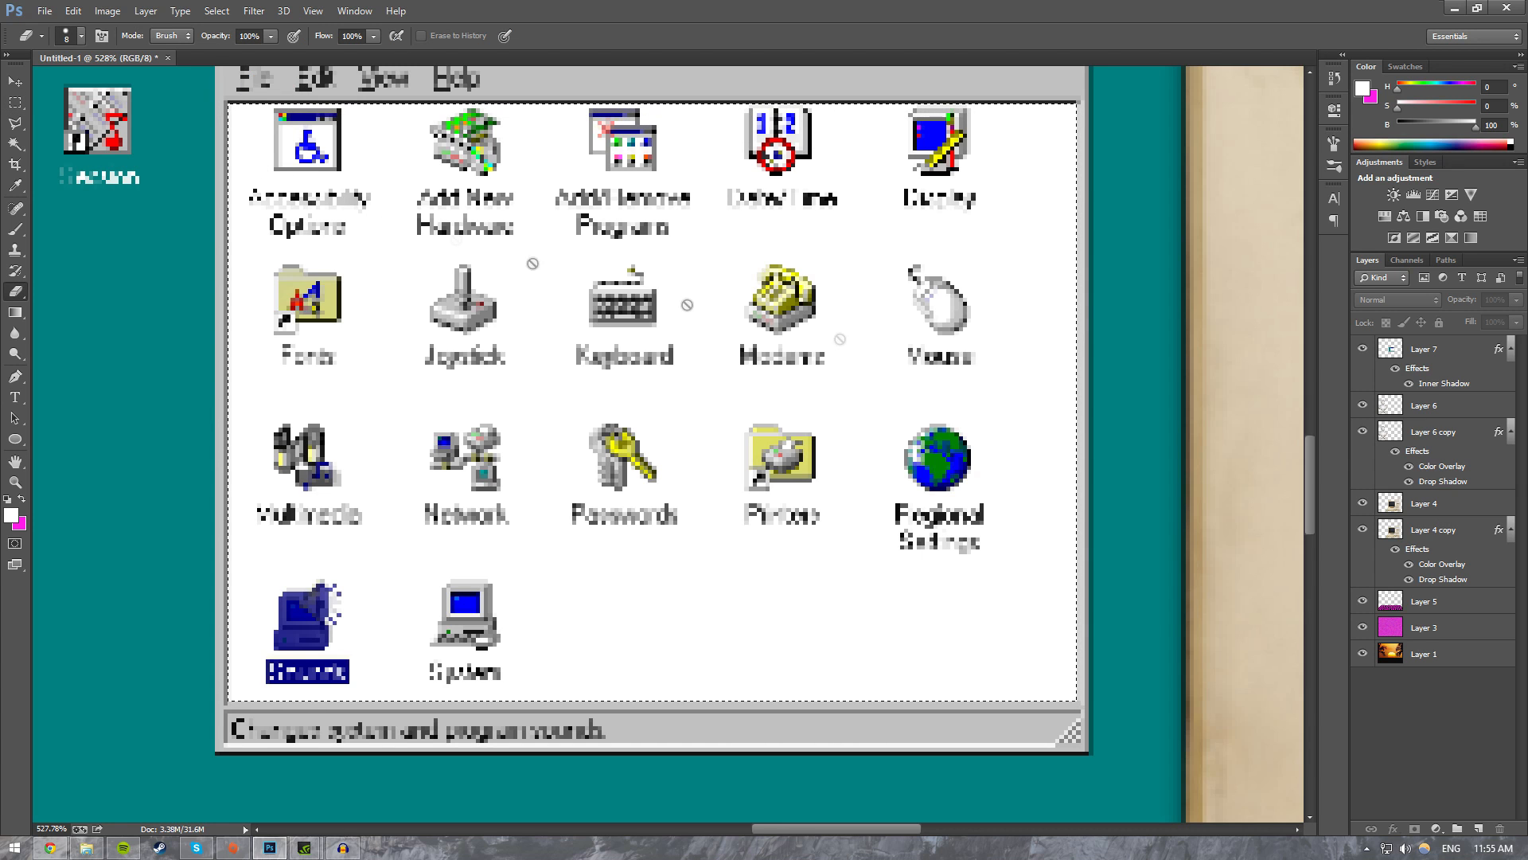
click(1424, 349)
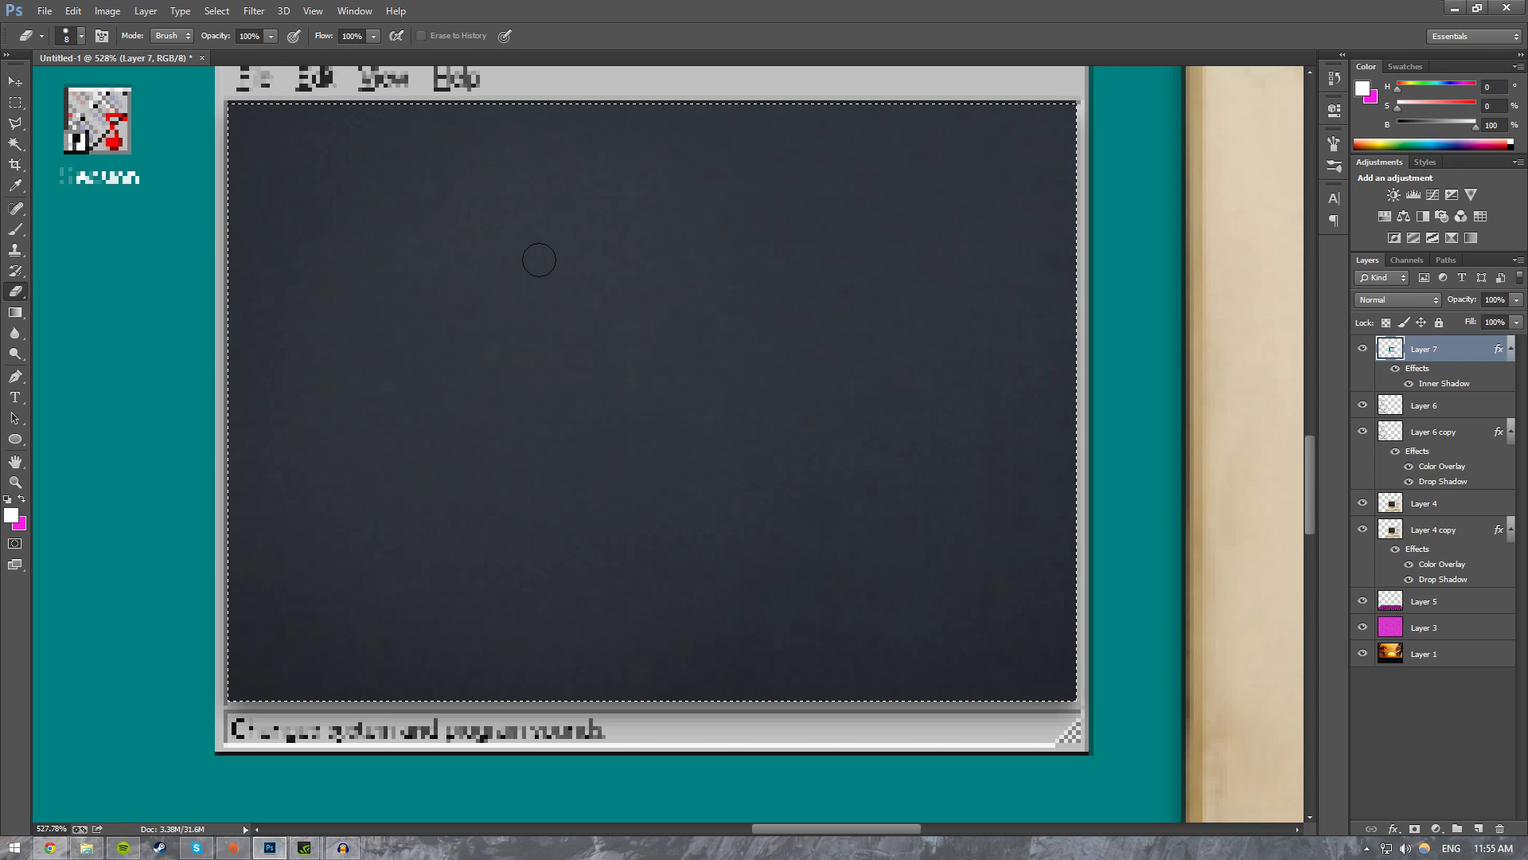
key(ctrl+d)
key(z)
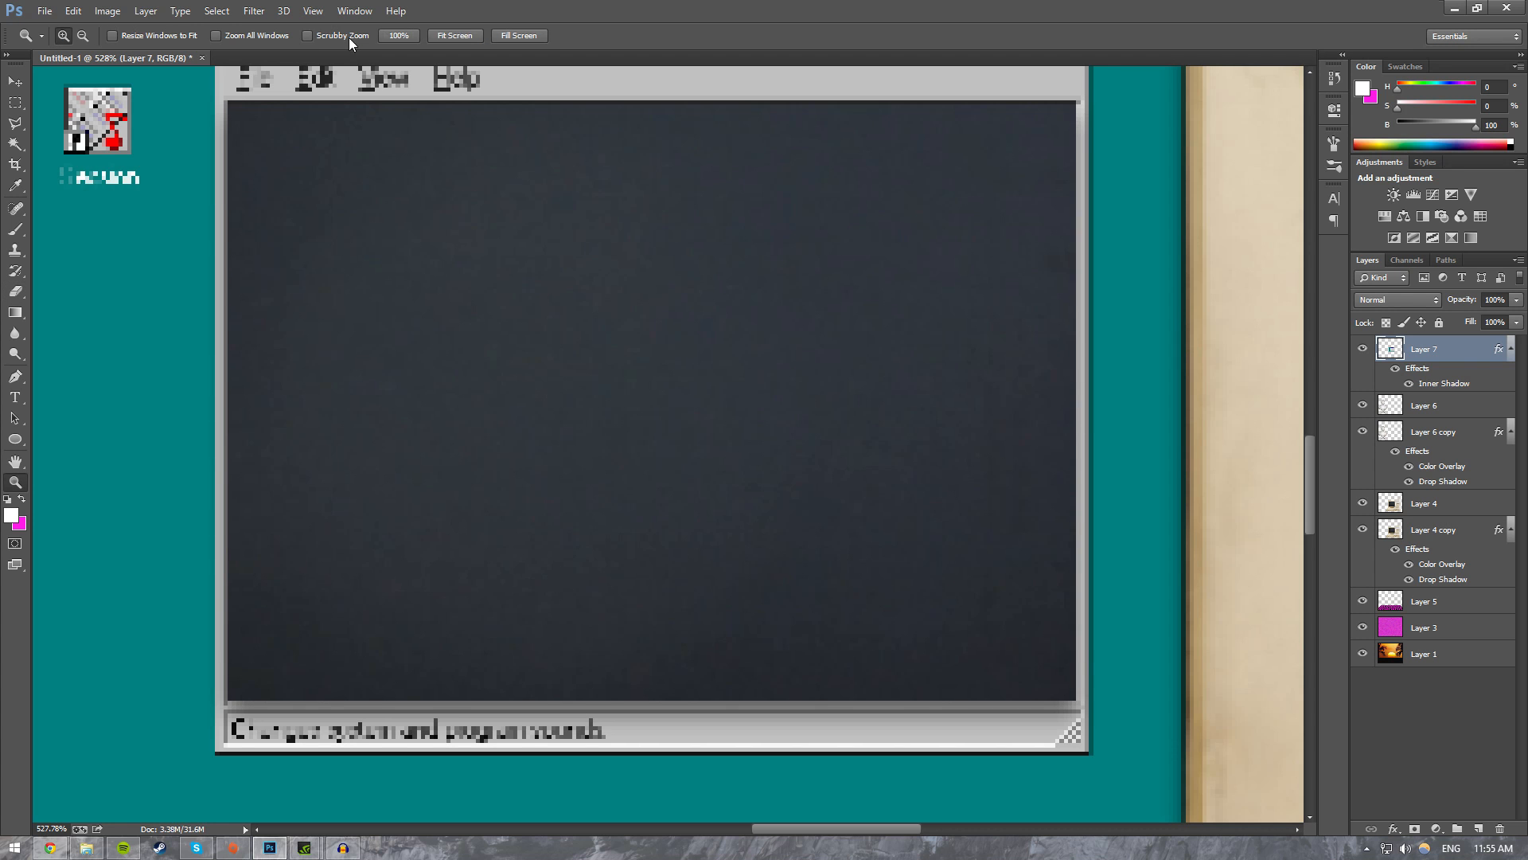
click(464, 35)
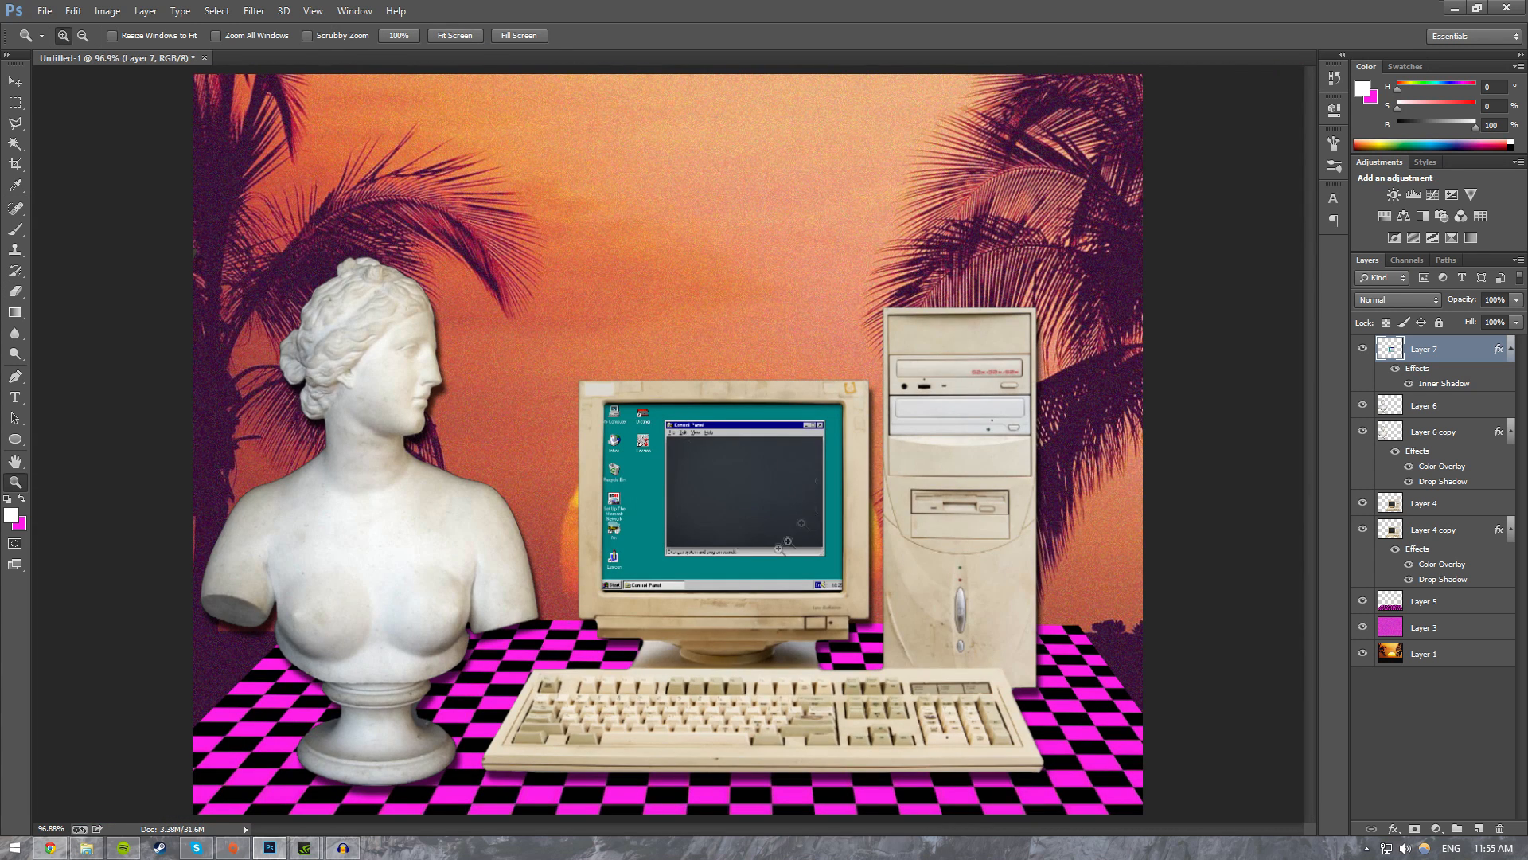
Step: Paste the copied photo of the man in a hat as a new layer and move it over the monitor
key(alt+Tab)
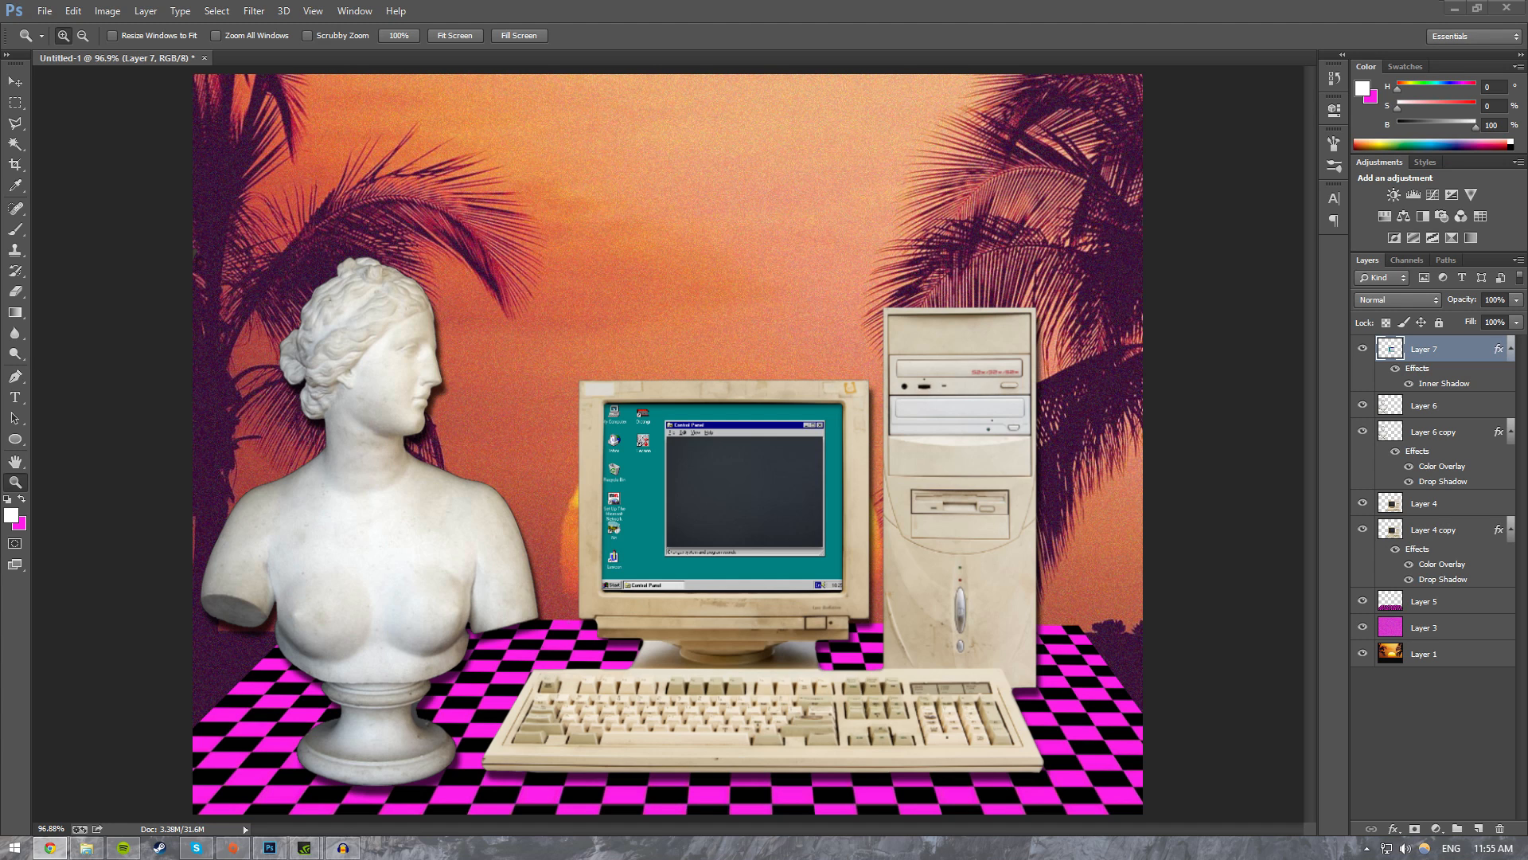
key(alt+Tab)
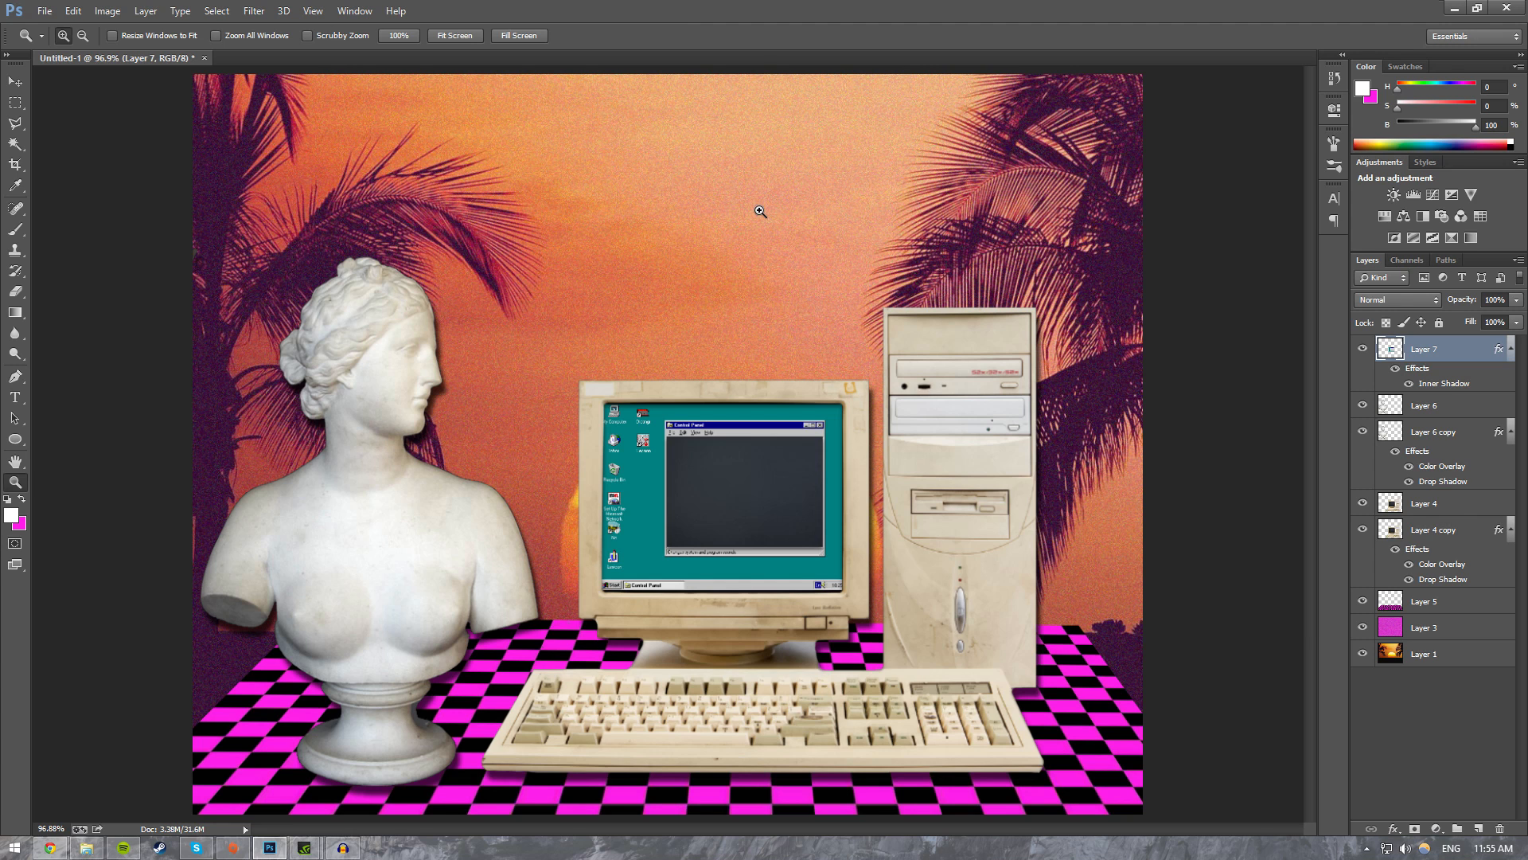
key(ctrl+v)
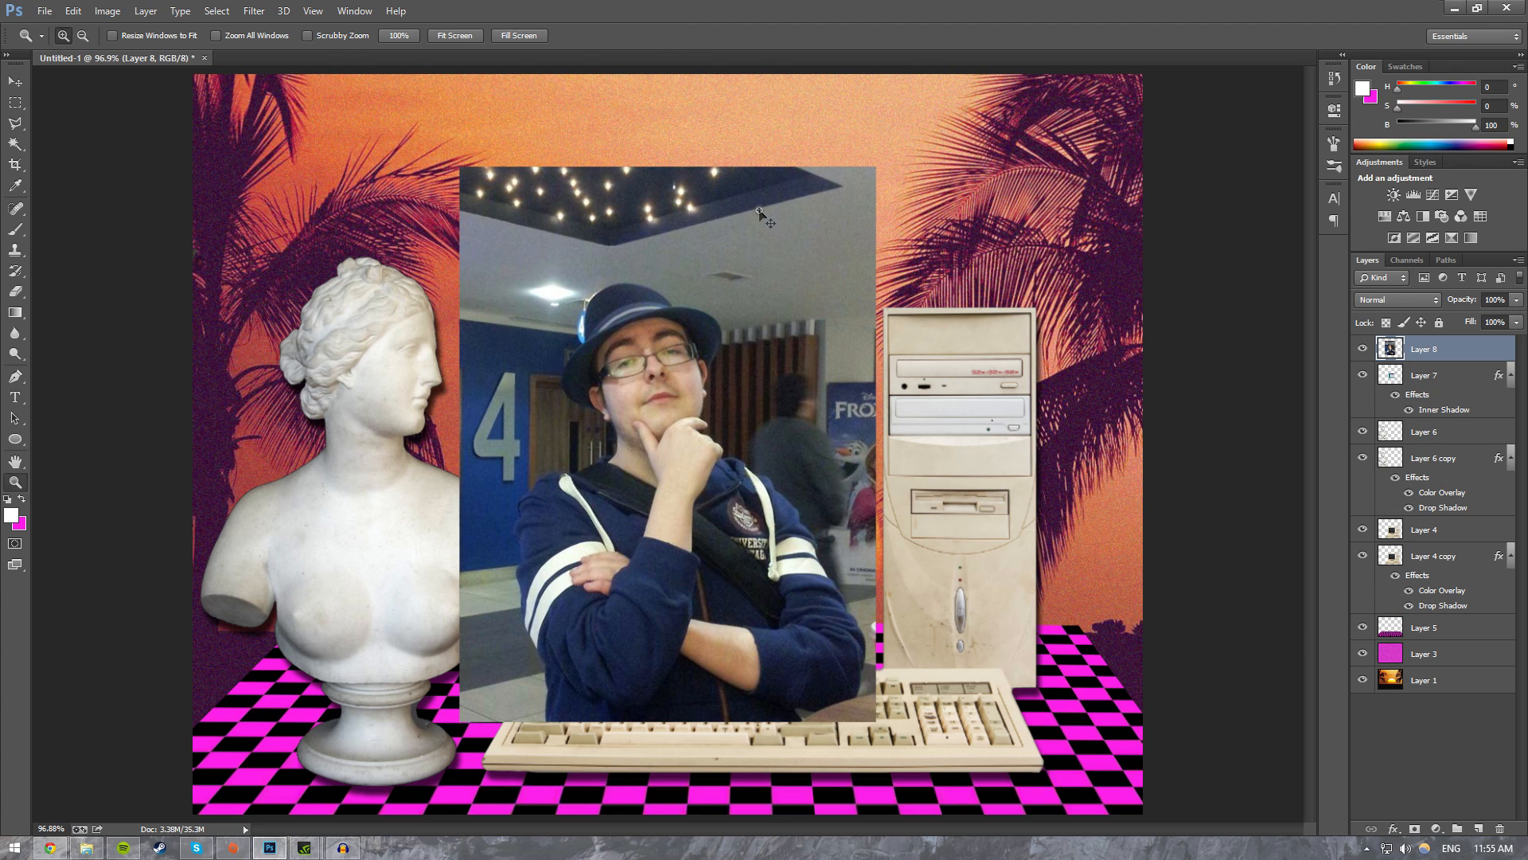
key(v)
drag(713, 253, 724, 247)
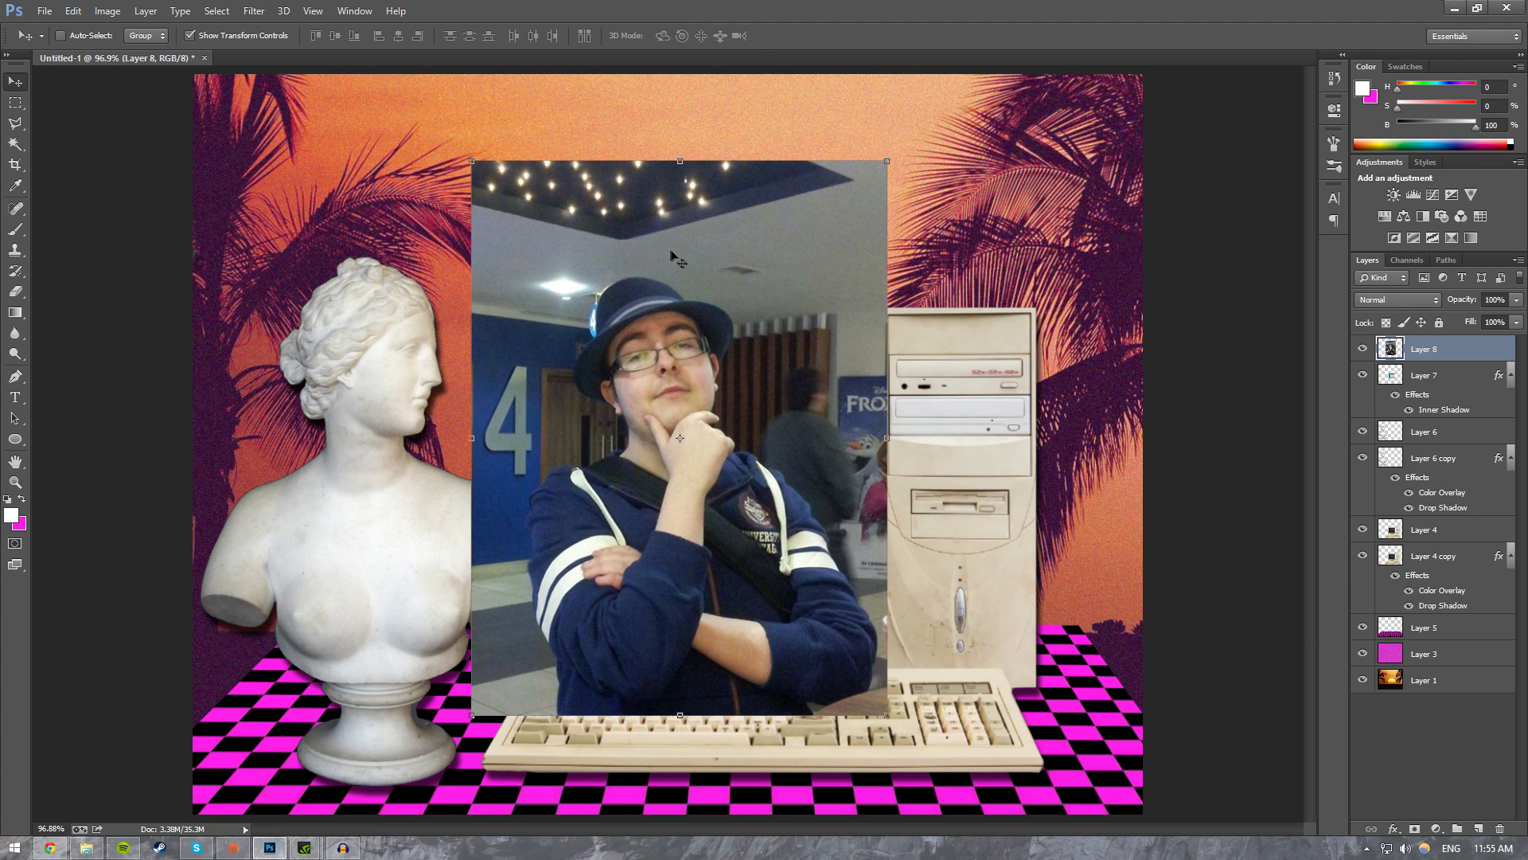
key(w)
click(787, 233)
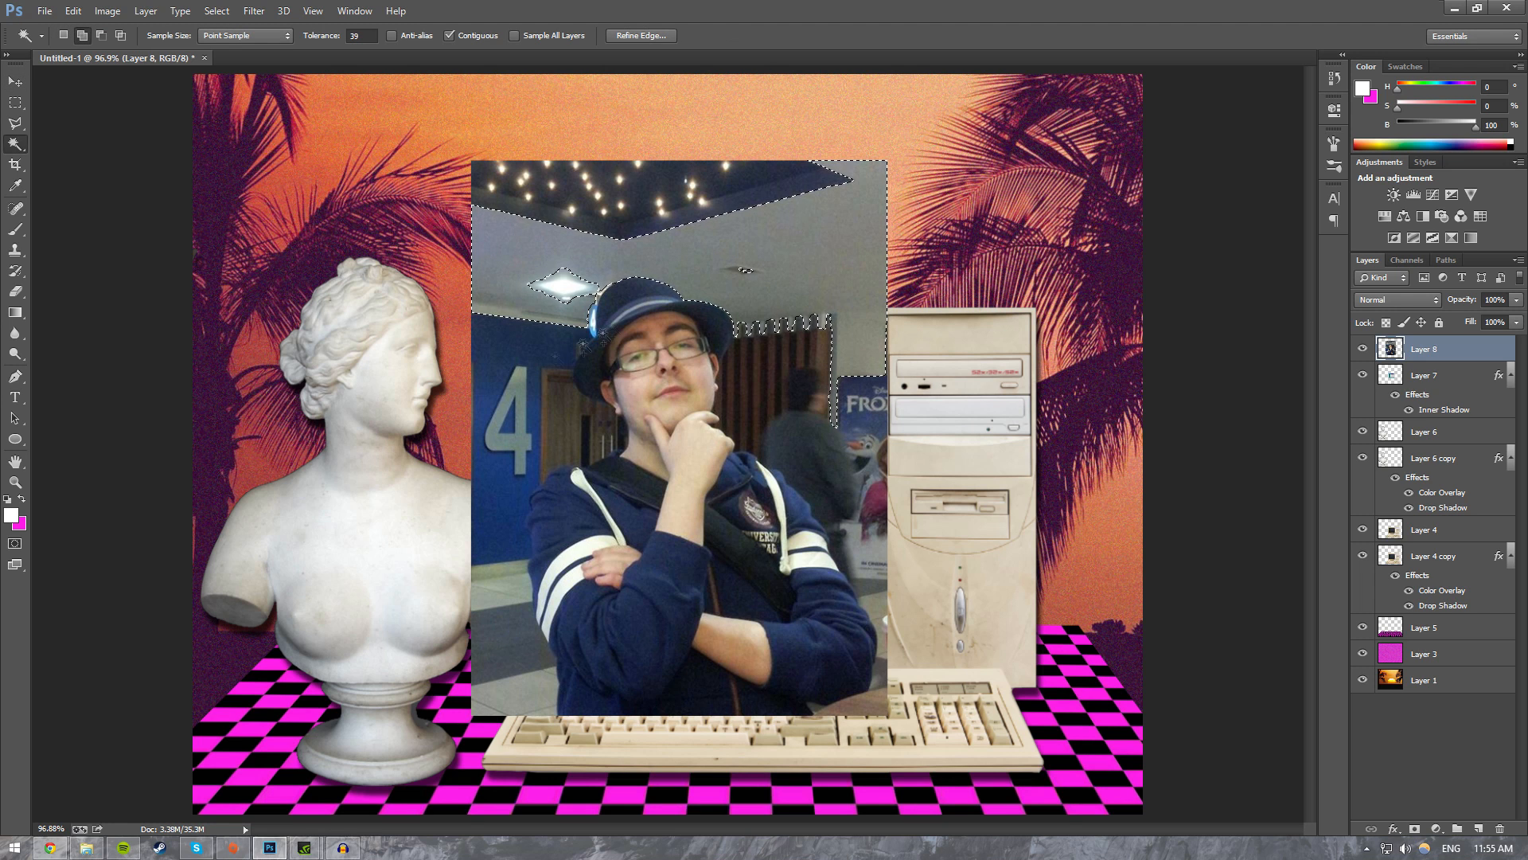
click(490, 351)
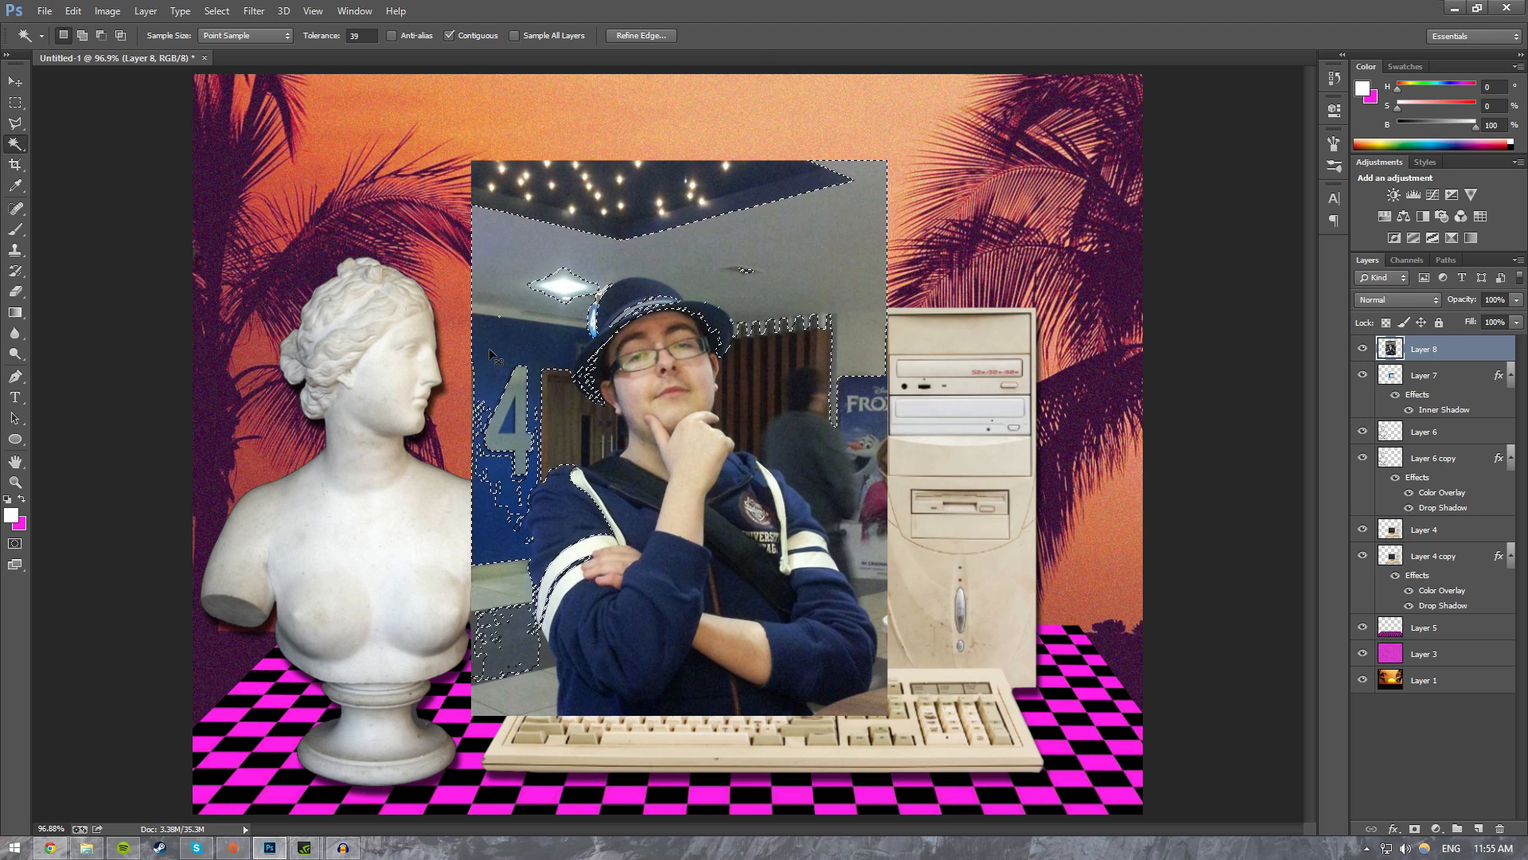
key(ctrl+d)
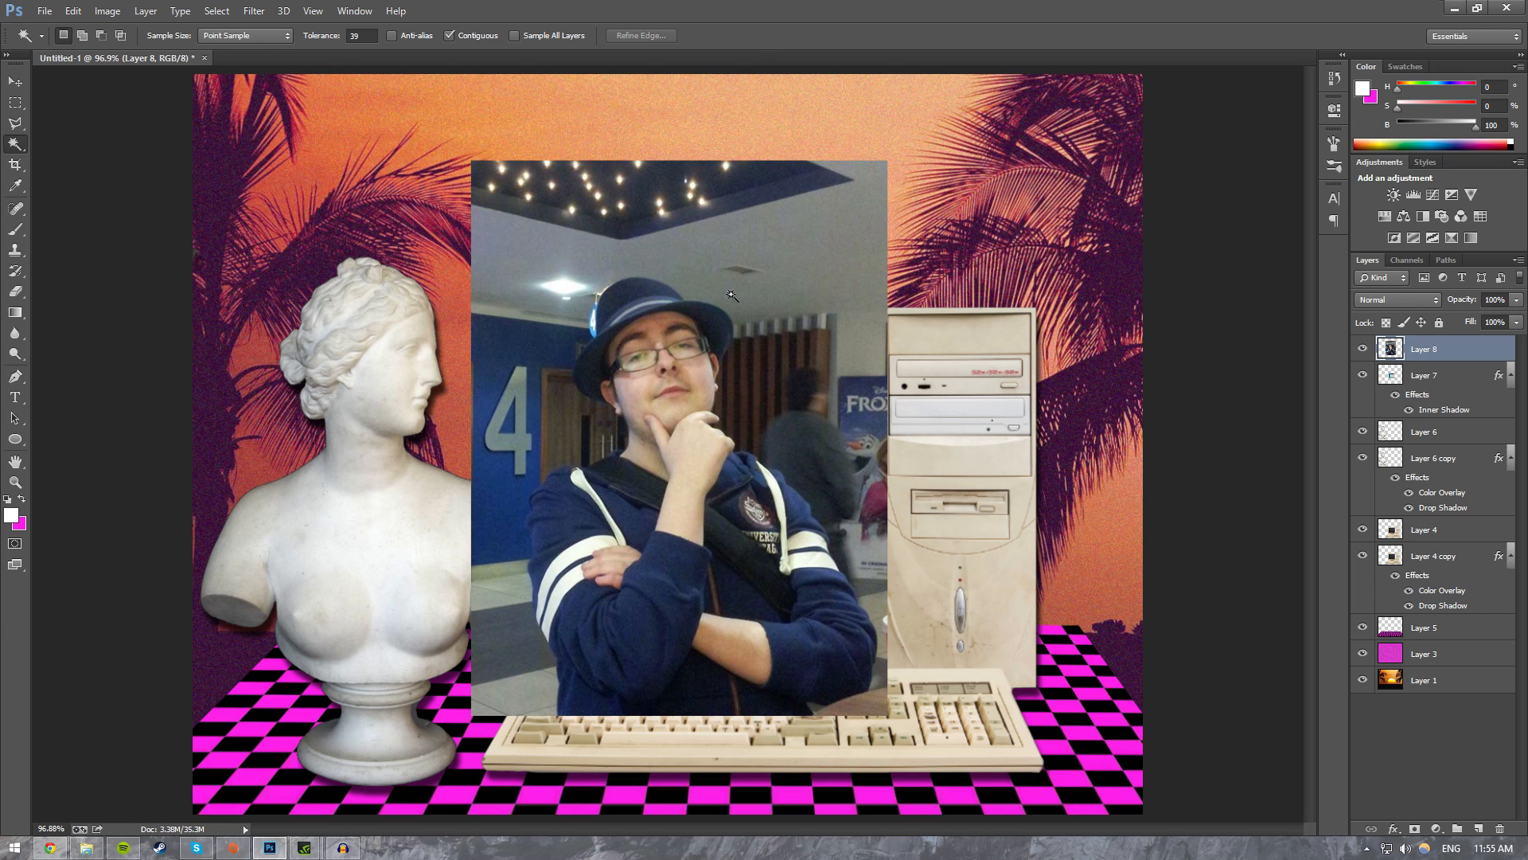
Step: Select the photo's grey ceiling with the Magic Wand, erase it using a 175 px eraser, and deselect
click(811, 237)
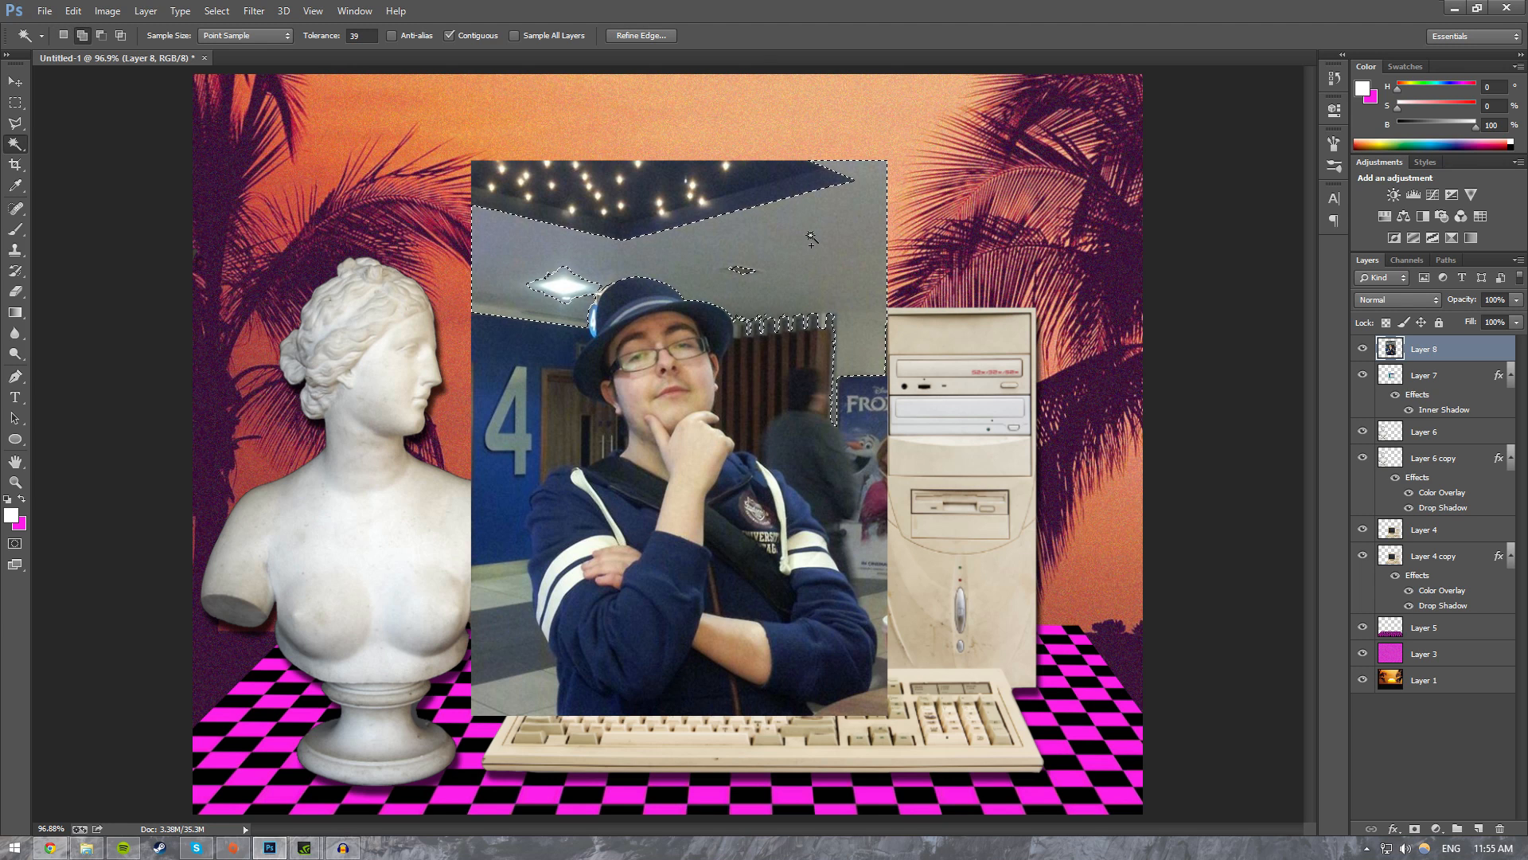
key(e)
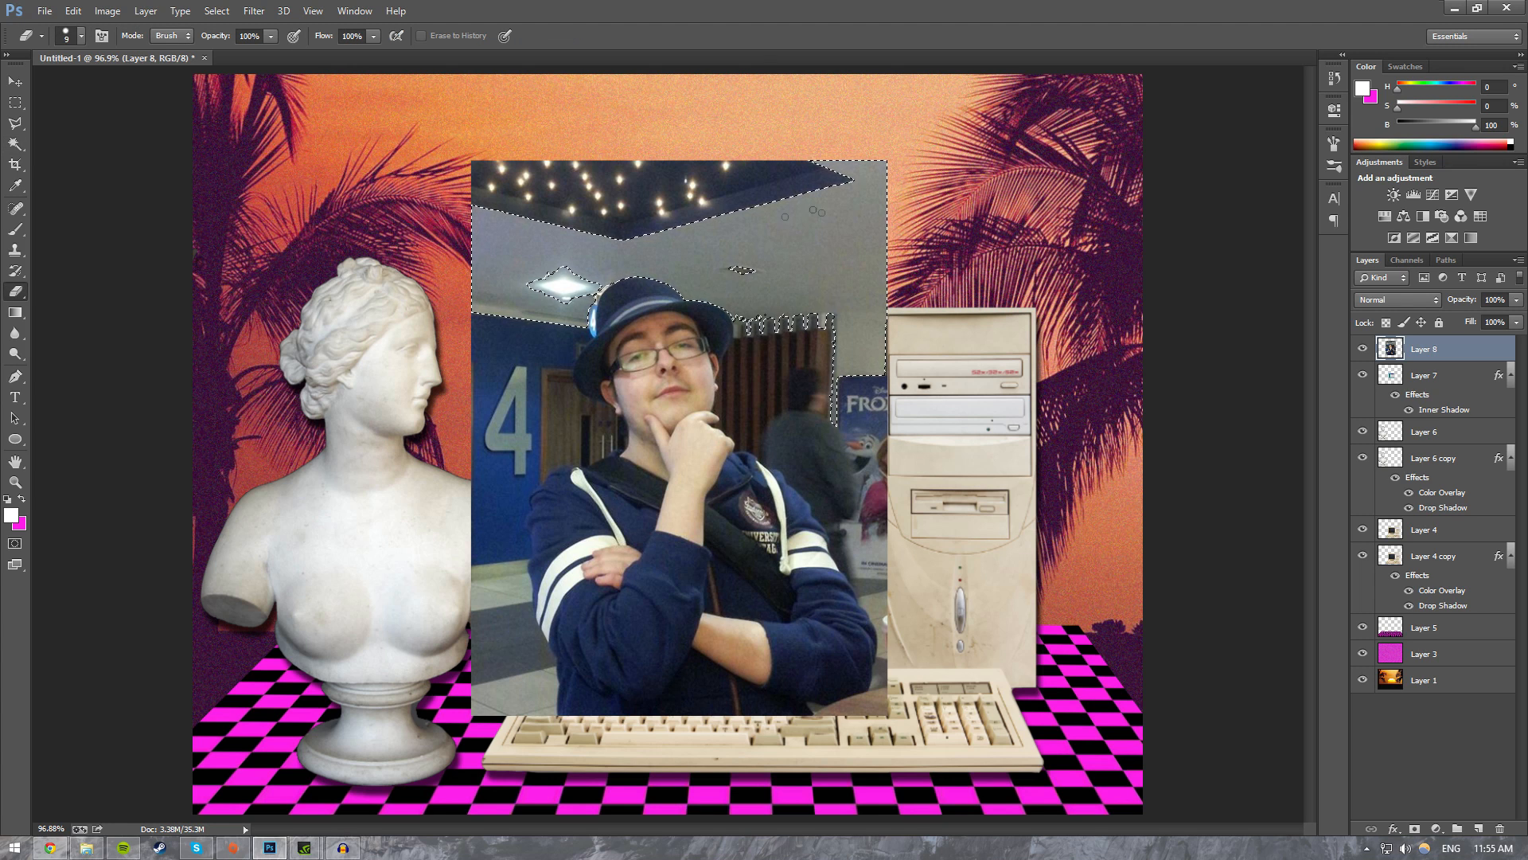
key(])
key(])
key(])
key(])
key(])
key(])
key(])
key(])
key(])
key(])
key(])
key(])
key(])
mouse_move(820, 281)
mouse_down()
mouse_move(855, 347)
mouse_move(820, 395)
mouse_move(806, 259)
mouse_move(876, 239)
mouse_move(681, 330)
mouse_move(649, 318)
mouse_move(585, 489)
mouse_move(548, 344)
mouse_move(478, 299)
mouse_move(609, 366)
mouse_move(632, 325)
mouse_move(606, 295)
mouse_up()
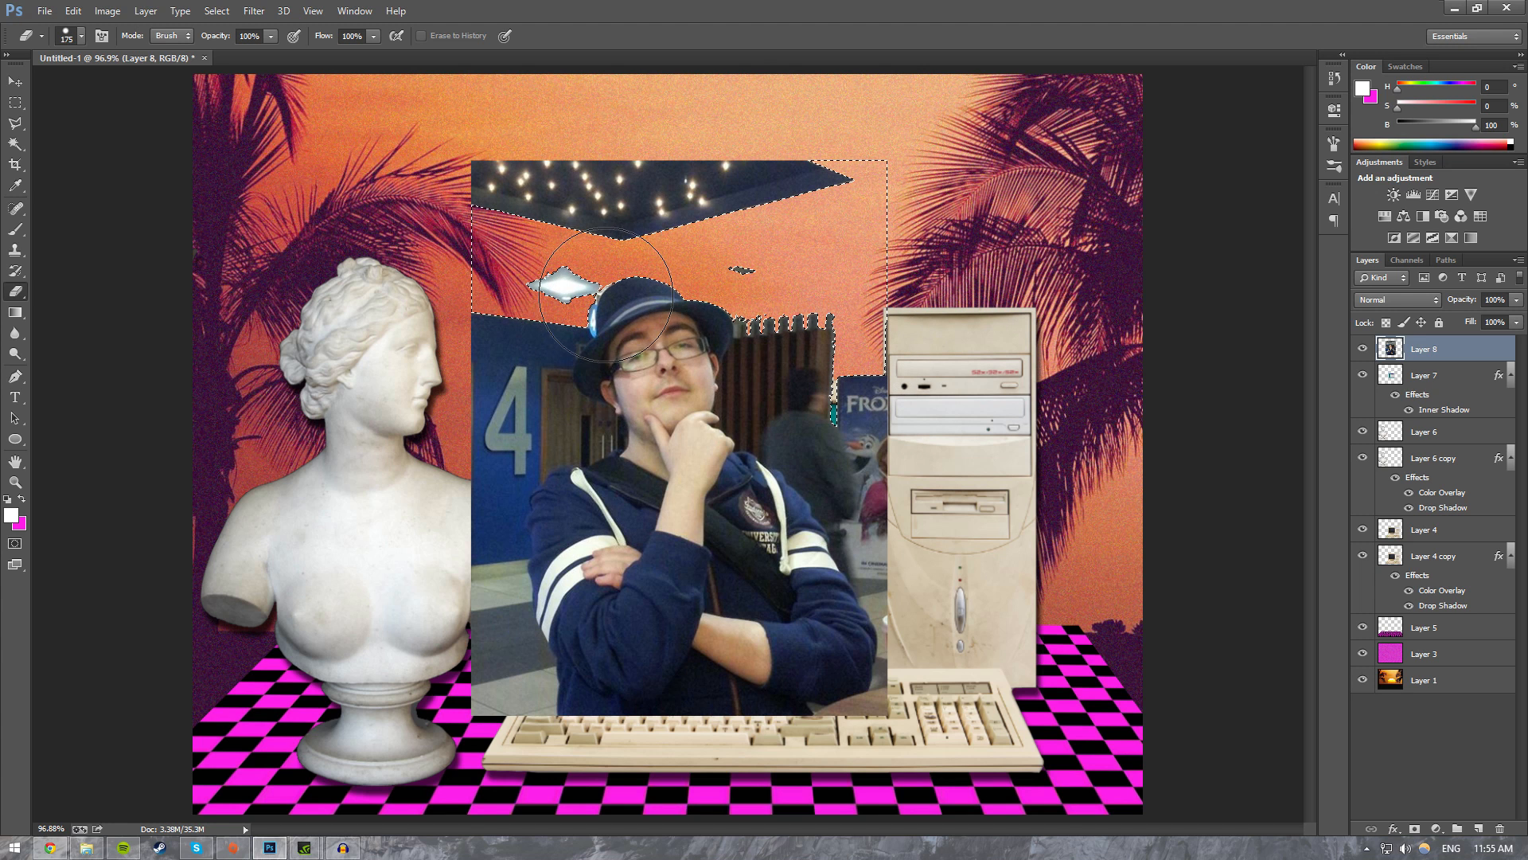
key(ctrl+d)
Step: Erase the large areas of photo background around the man on Layer 8 with the 175 px eraser
mouse_move(470, 163)
mouse_down()
mouse_move(546, 161)
mouse_move(660, 183)
mouse_move(603, 191)
mouse_move(803, 166)
mouse_move(776, 237)
mouse_move(790, 246)
mouse_move(576, 179)
mouse_move(526, 214)
mouse_move(518, 269)
mouse_move(534, 260)
mouse_move(442, 513)
mouse_move(452, 692)
mouse_move(476, 722)
mouse_move(451, 571)
mouse_move(494, 415)
mouse_move(458, 533)
mouse_up()
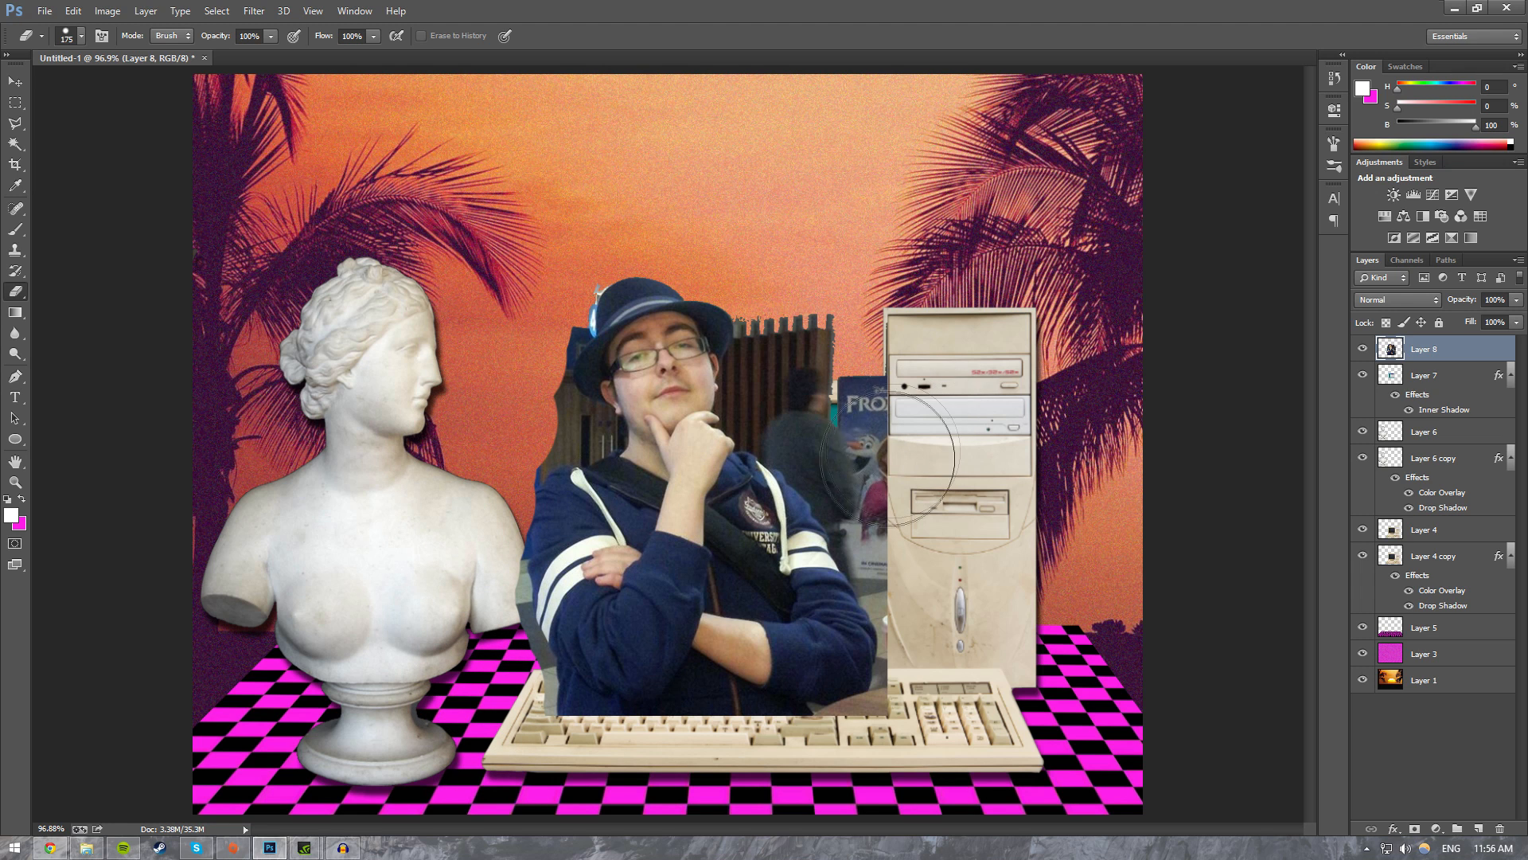
mouse_move(888, 458)
mouse_down()
mouse_move(884, 469)
mouse_move(831, 390)
mouse_move(820, 334)
mouse_move(868, 378)
mouse_move(880, 490)
mouse_move(947, 625)
mouse_move(949, 691)
mouse_move(862, 762)
mouse_move(907, 746)
mouse_move(939, 660)
mouse_move(923, 549)
mouse_move(903, 537)
mouse_move(939, 573)
mouse_move(955, 645)
mouse_move(899, 720)
mouse_move(931, 549)
mouse_move(912, 537)
mouse_up()
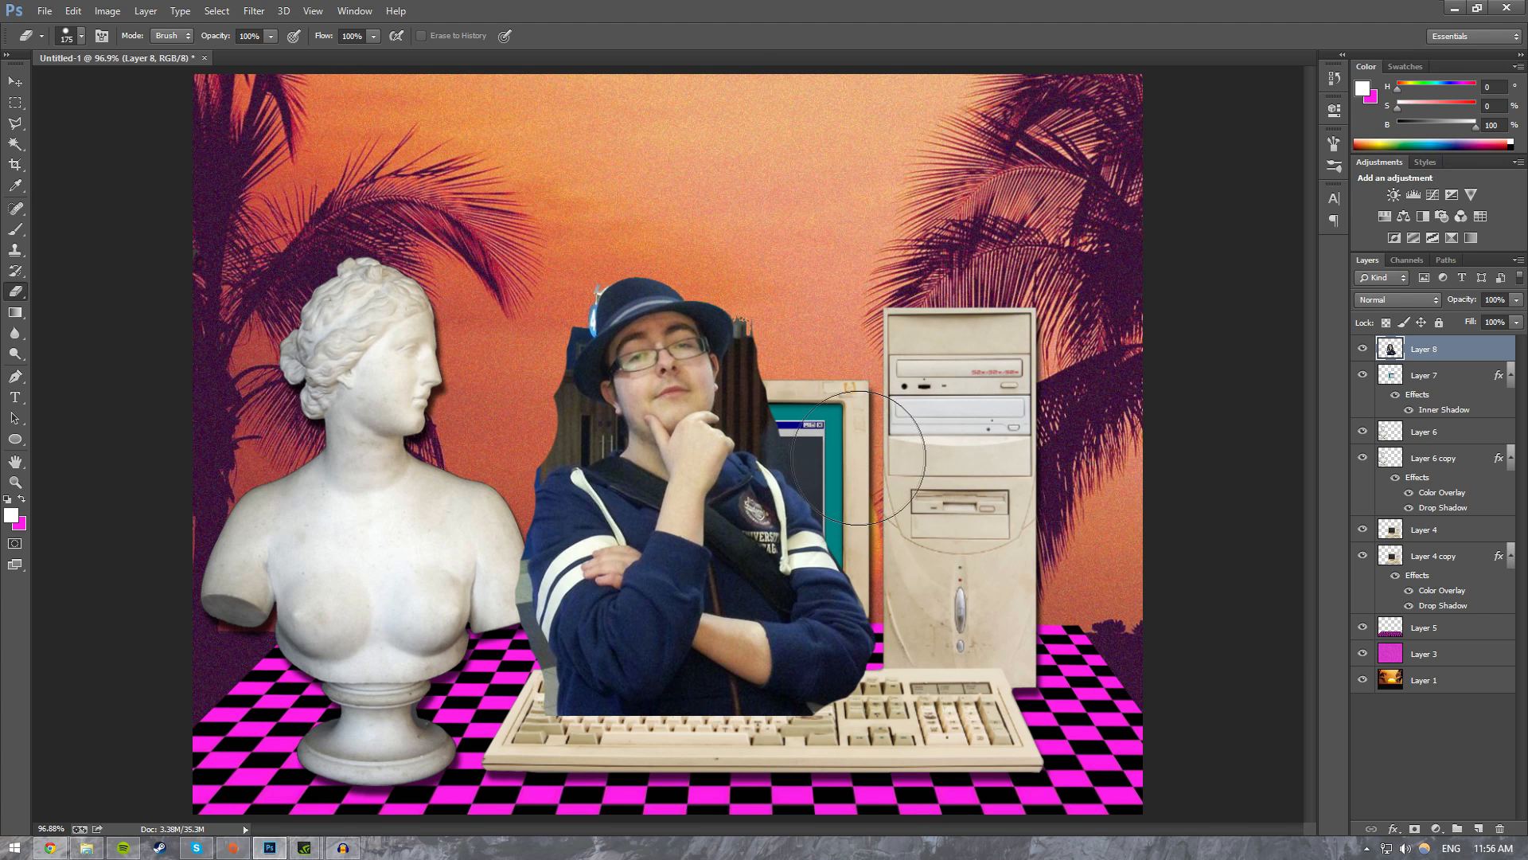
mouse_move(848, 437)
mouse_down()
mouse_move(802, 386)
mouse_move(799, 315)
mouse_up()
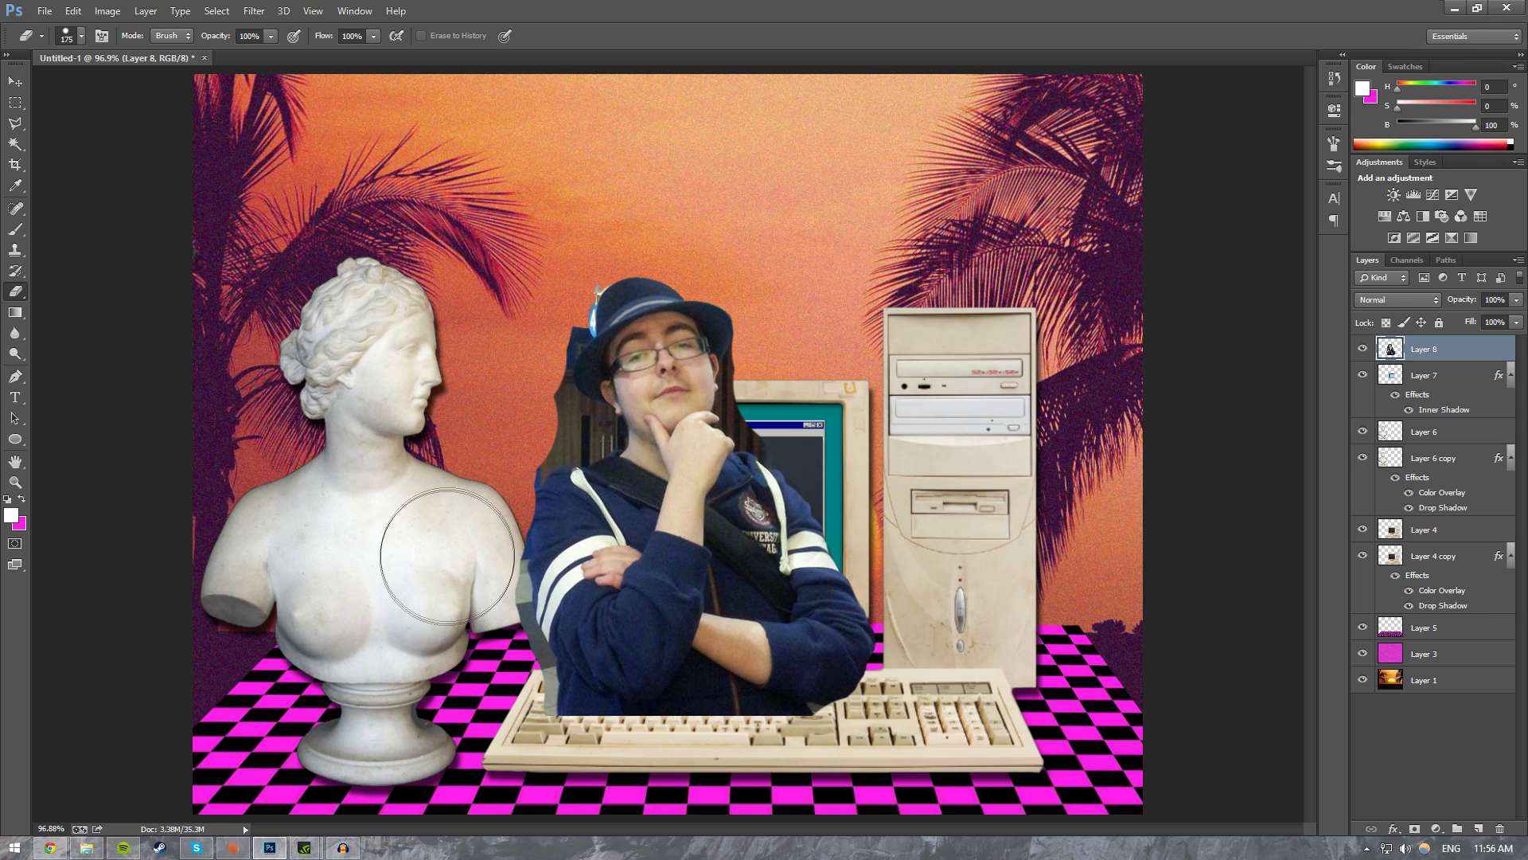
mouse_move(447, 556)
mouse_down()
mouse_move(464, 548)
mouse_move(481, 653)
mouse_move(513, 712)
mouse_move(495, 685)
mouse_move(454, 717)
mouse_move(494, 724)
mouse_move(557, 704)
mouse_move(509, 717)
mouse_up()
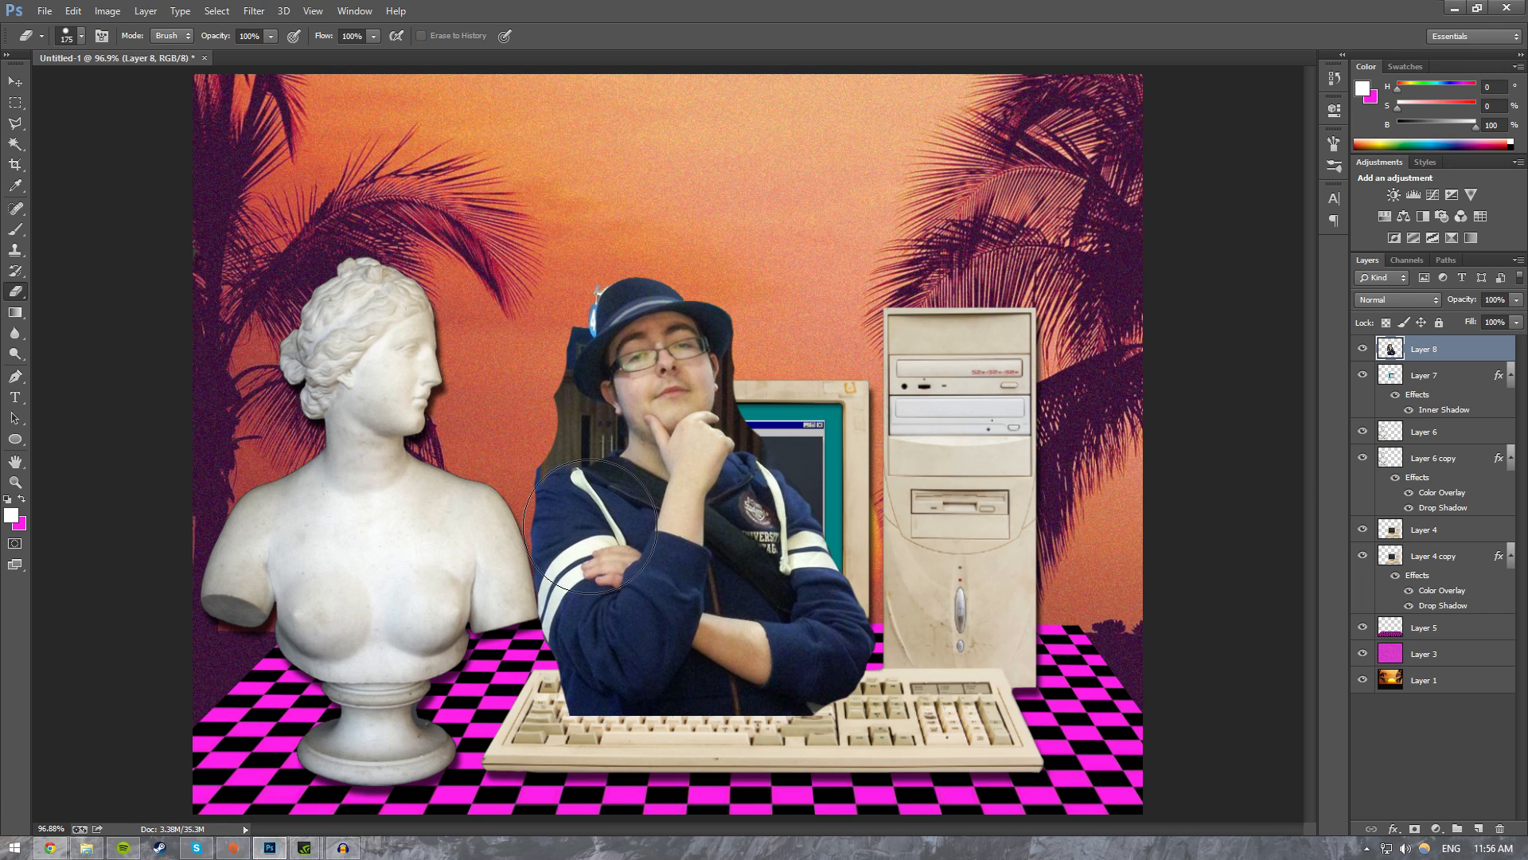
Step: Erase the leftover background around the man's hat and beneath its brim using a 10 px eraser
scroll(708, 376, up, 3)
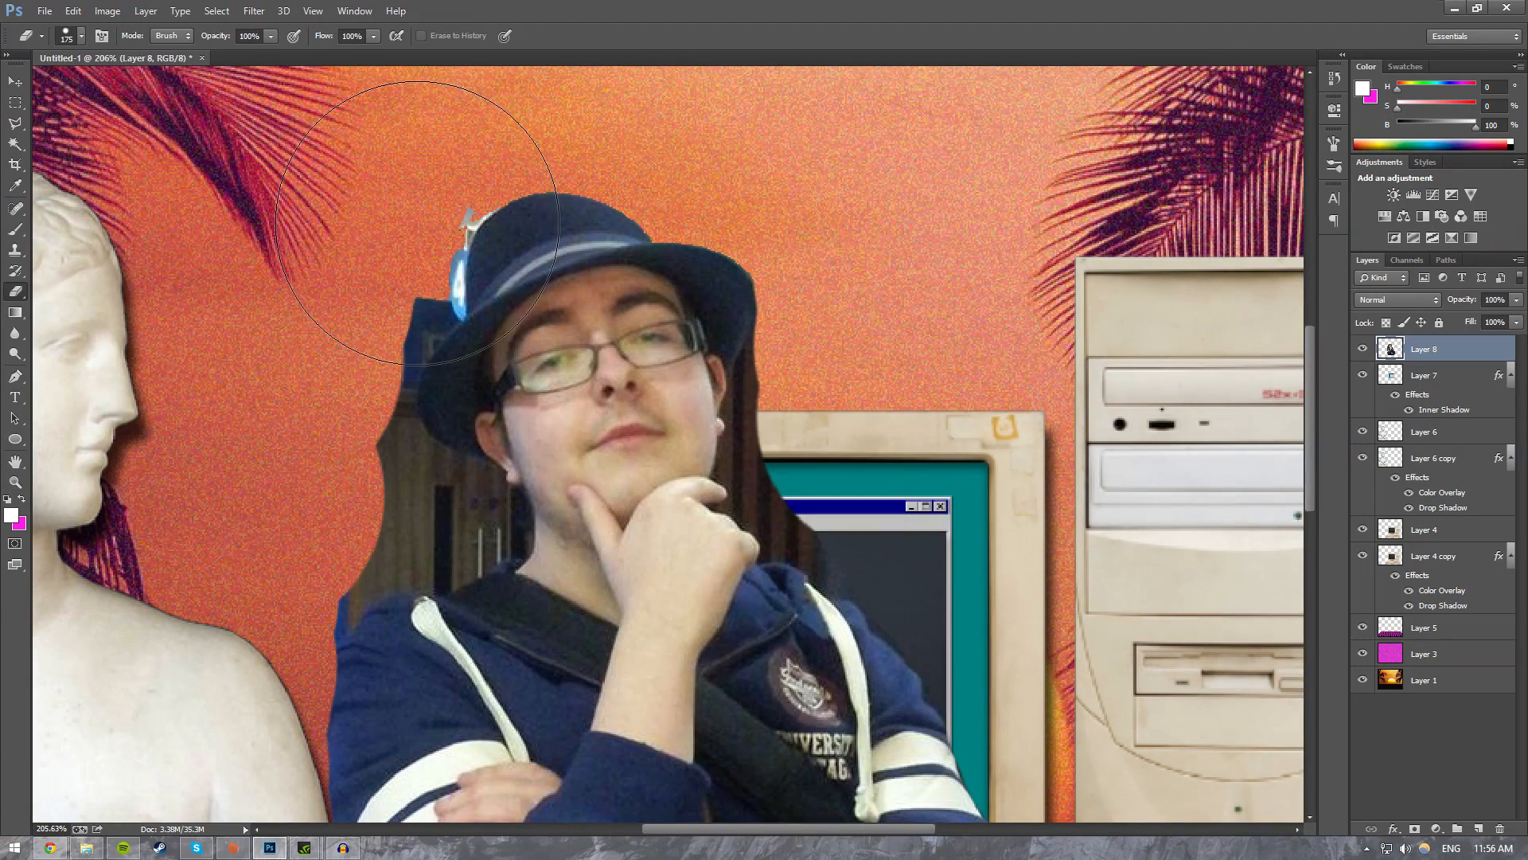
key(bracketleft)
key(bracketleft)
key(bracketleft)
key(bracketleft)
key(bracketleft)
key(bracketleft)
key(bracketleft)
key(bracketleft)
key(bracketleft)
key(bracketleft)
key(bracketleft)
key(bracketleft)
key(bracketleft)
drag(405, 353, 446, 316)
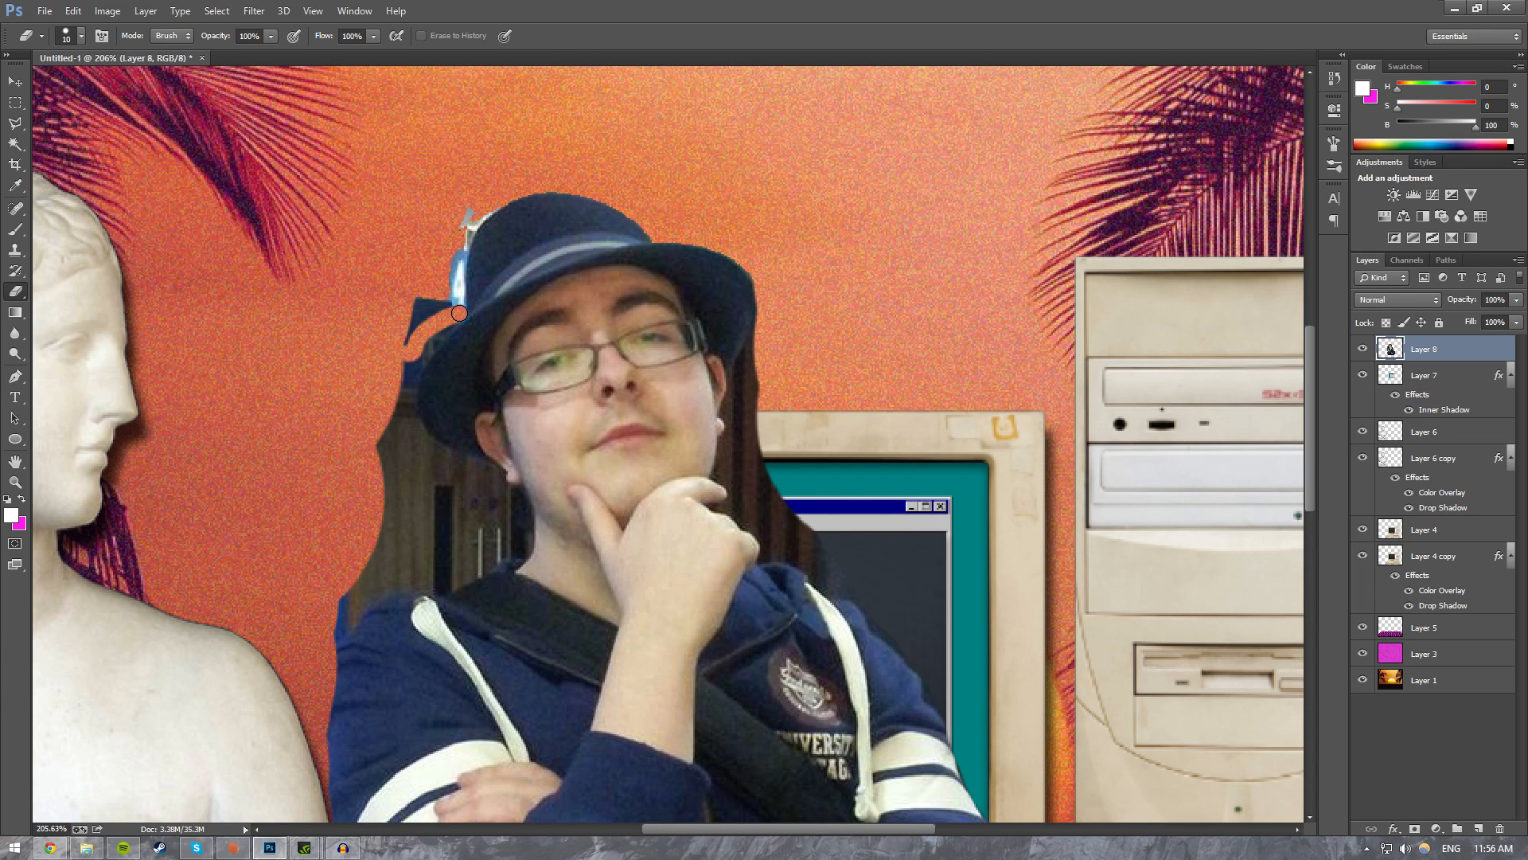
mouse_move(460, 312)
mouse_down()
mouse_move(454, 190)
mouse_move(460, 303)
mouse_up()
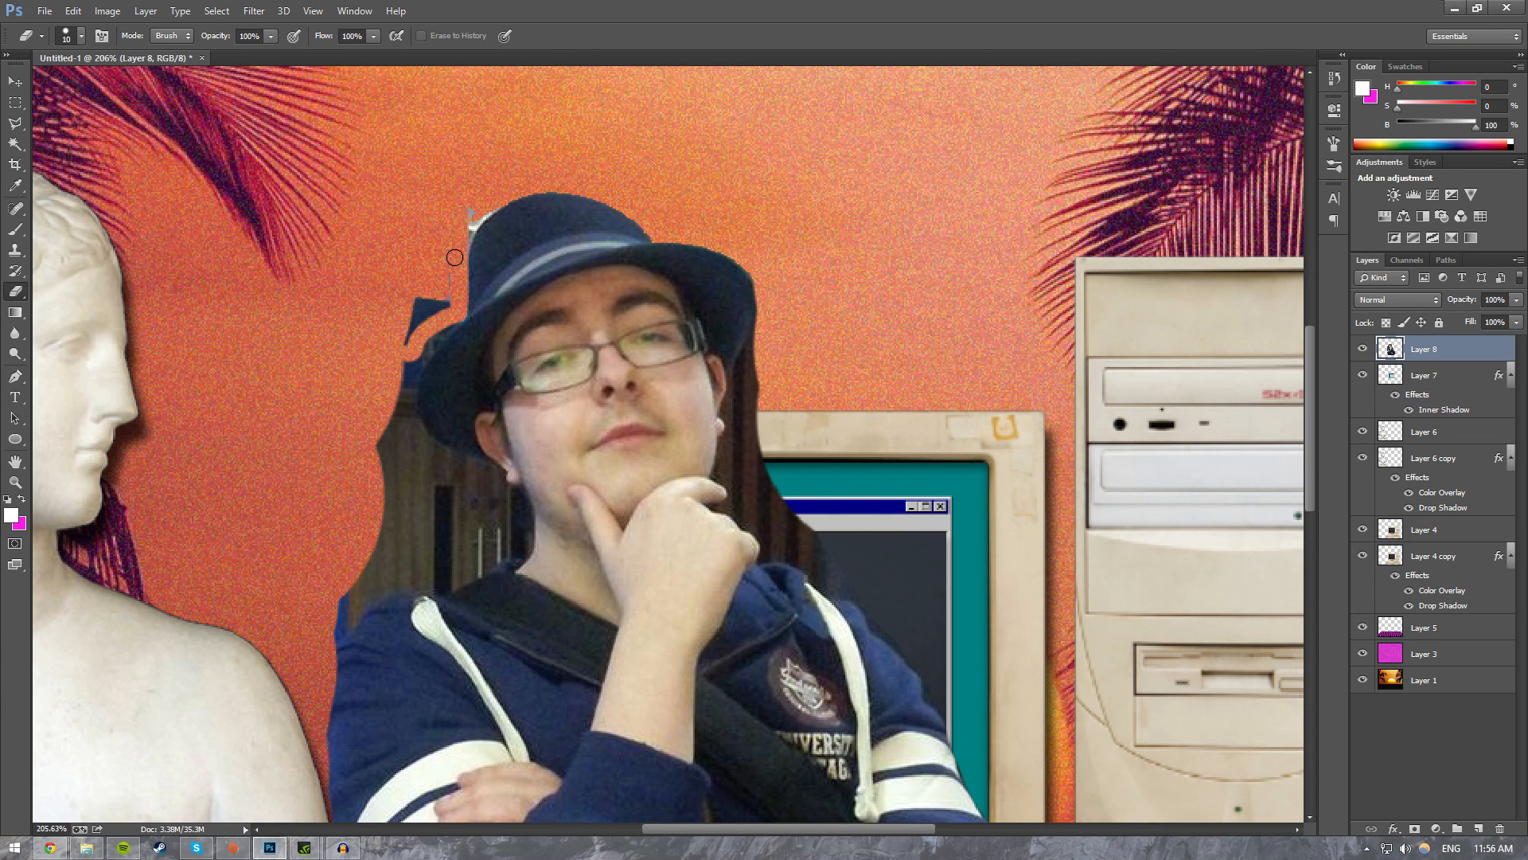
drag(464, 231, 478, 211)
mouse_move(446, 270)
mouse_down()
mouse_move(441, 314)
mouse_move(407, 343)
mouse_move(434, 314)
mouse_up()
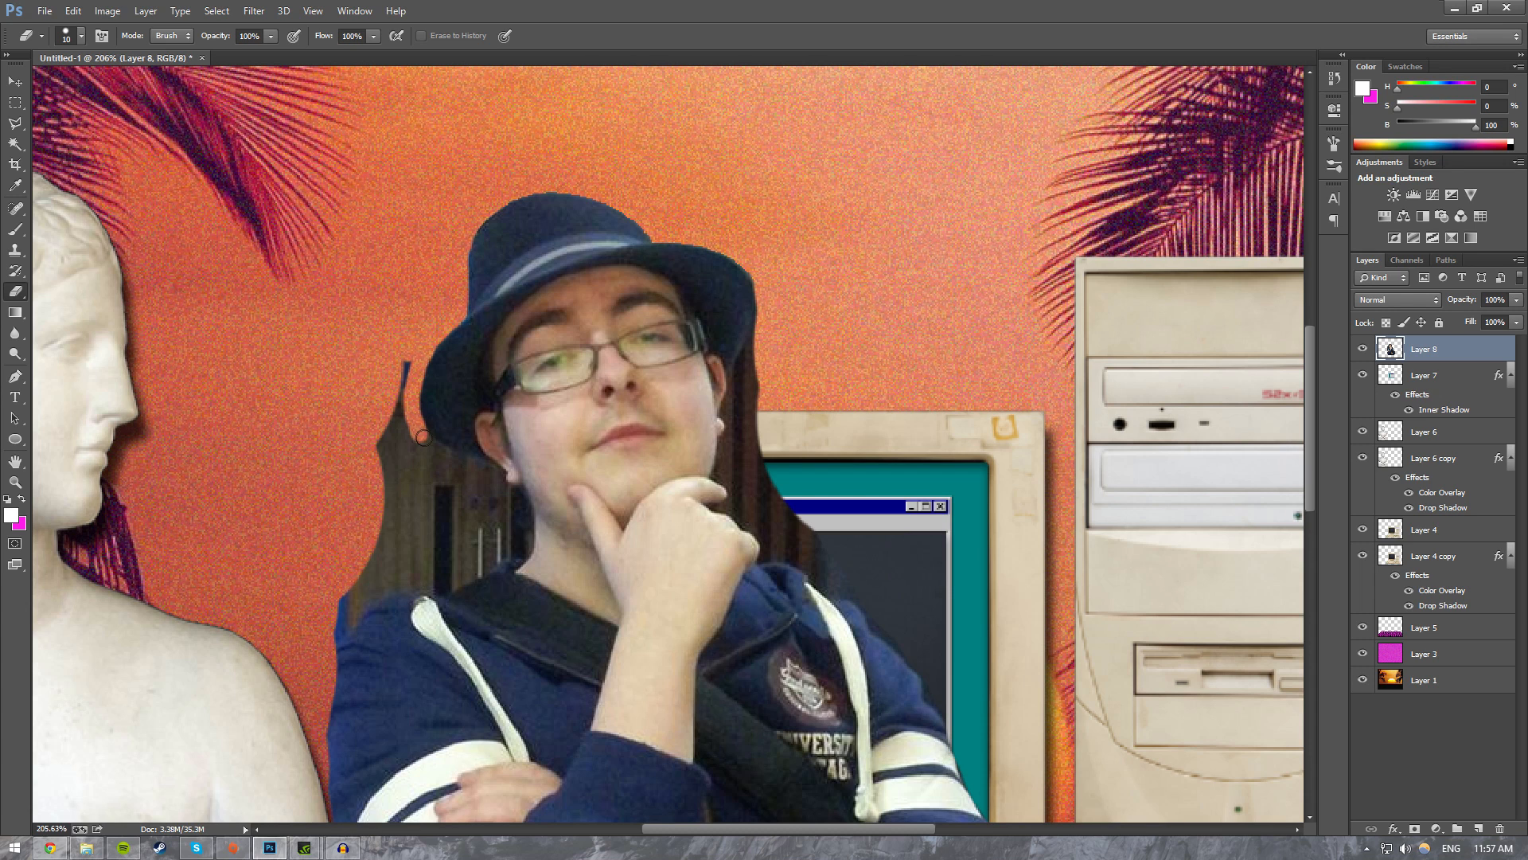
mouse_move(423, 437)
mouse_down()
mouse_move(492, 485)
mouse_move(428, 450)
mouse_move(404, 359)
mouse_move(381, 450)
mouse_move(395, 422)
mouse_move(437, 466)
mouse_up()
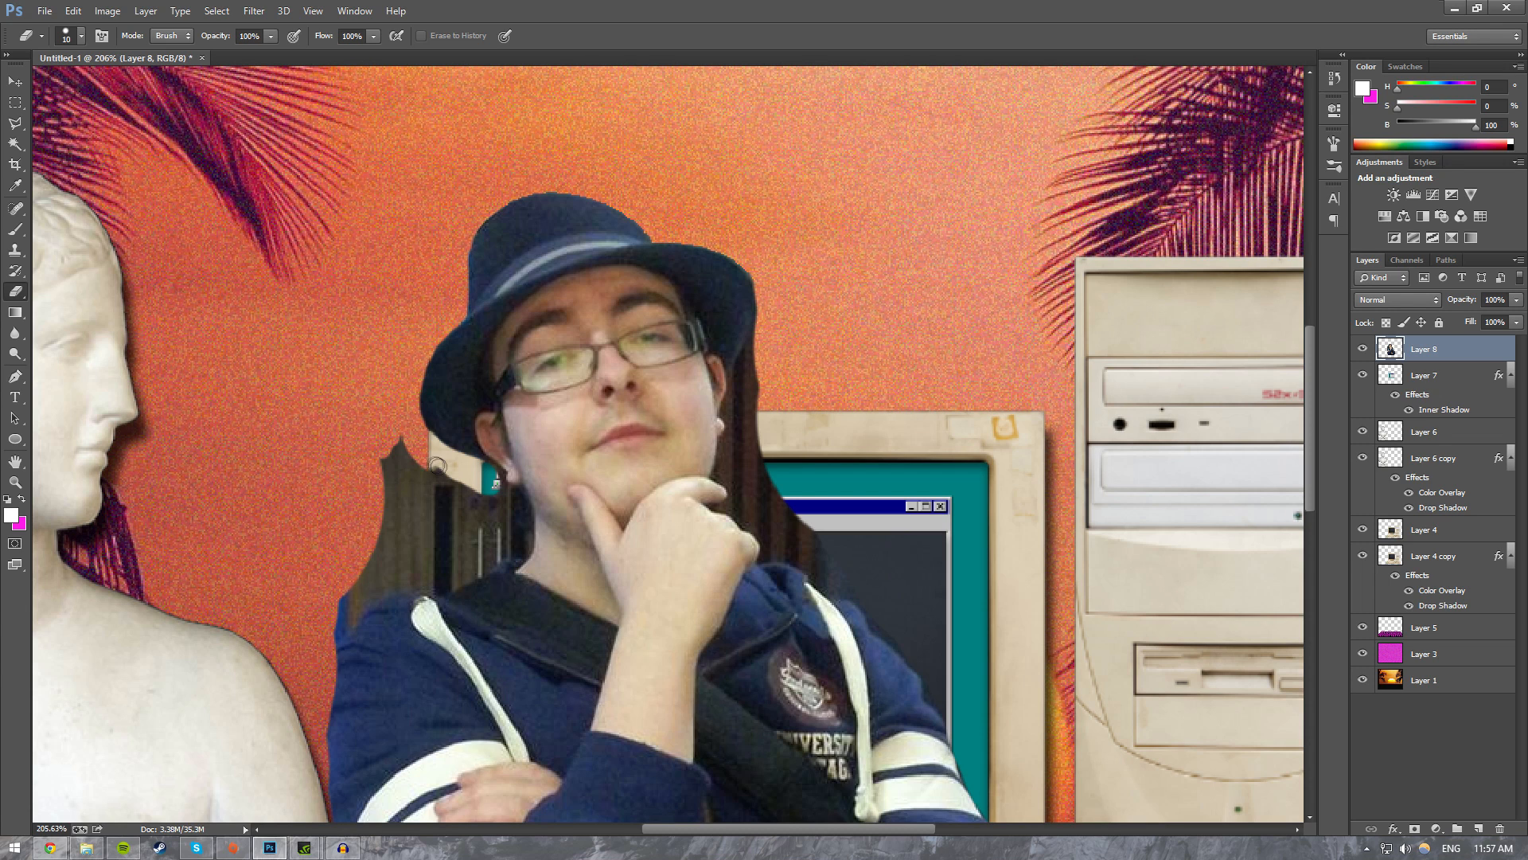
key(ctrl+z)
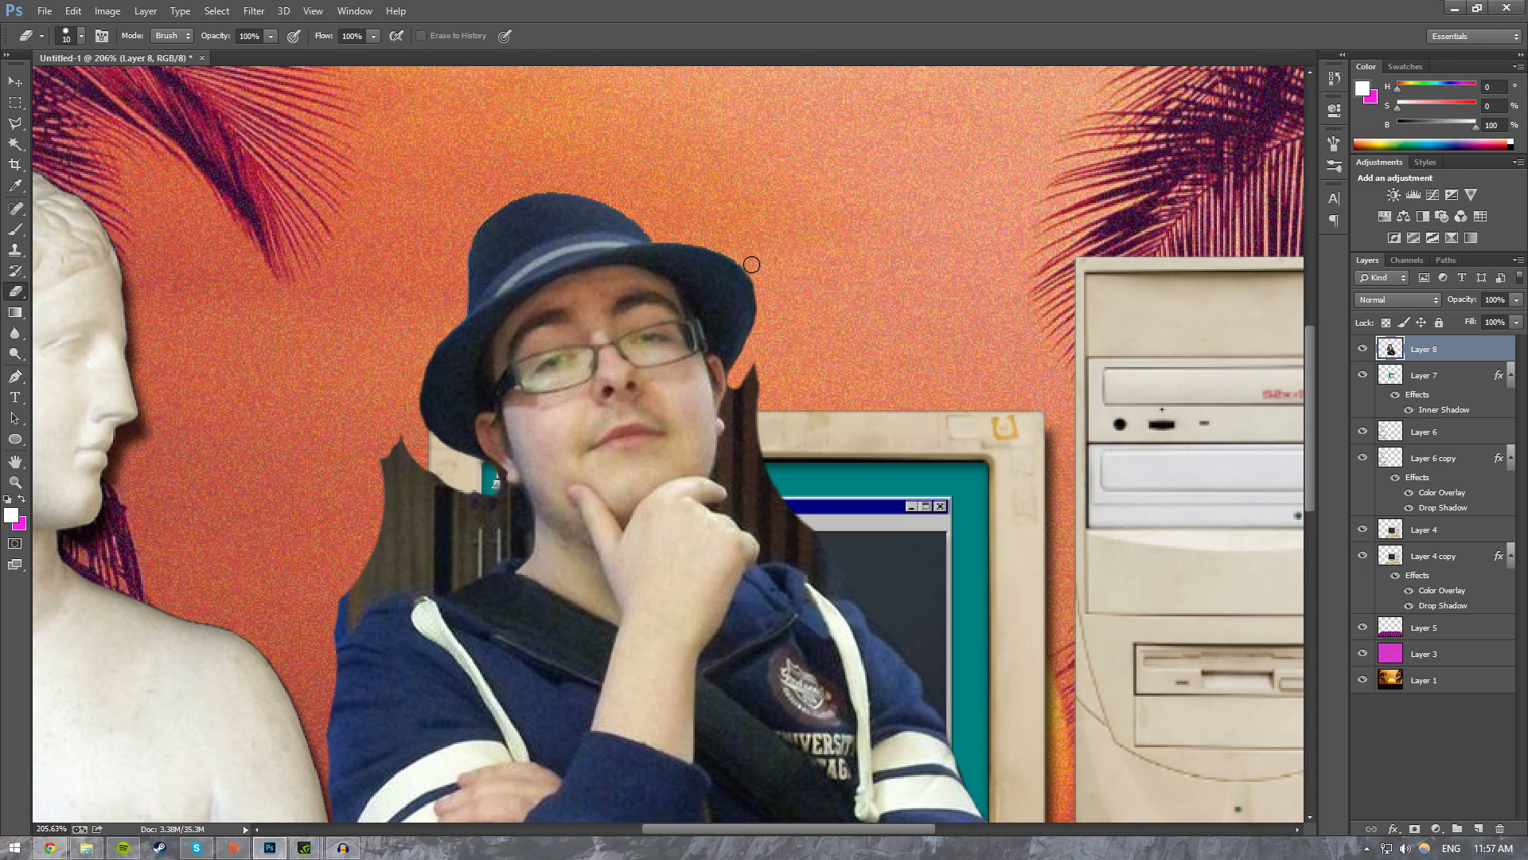
Step: Erase the wooden background between the bust-side shoulder and the man's neck, following the sweatshirt's outline
scroll(351, 388, down, 4)
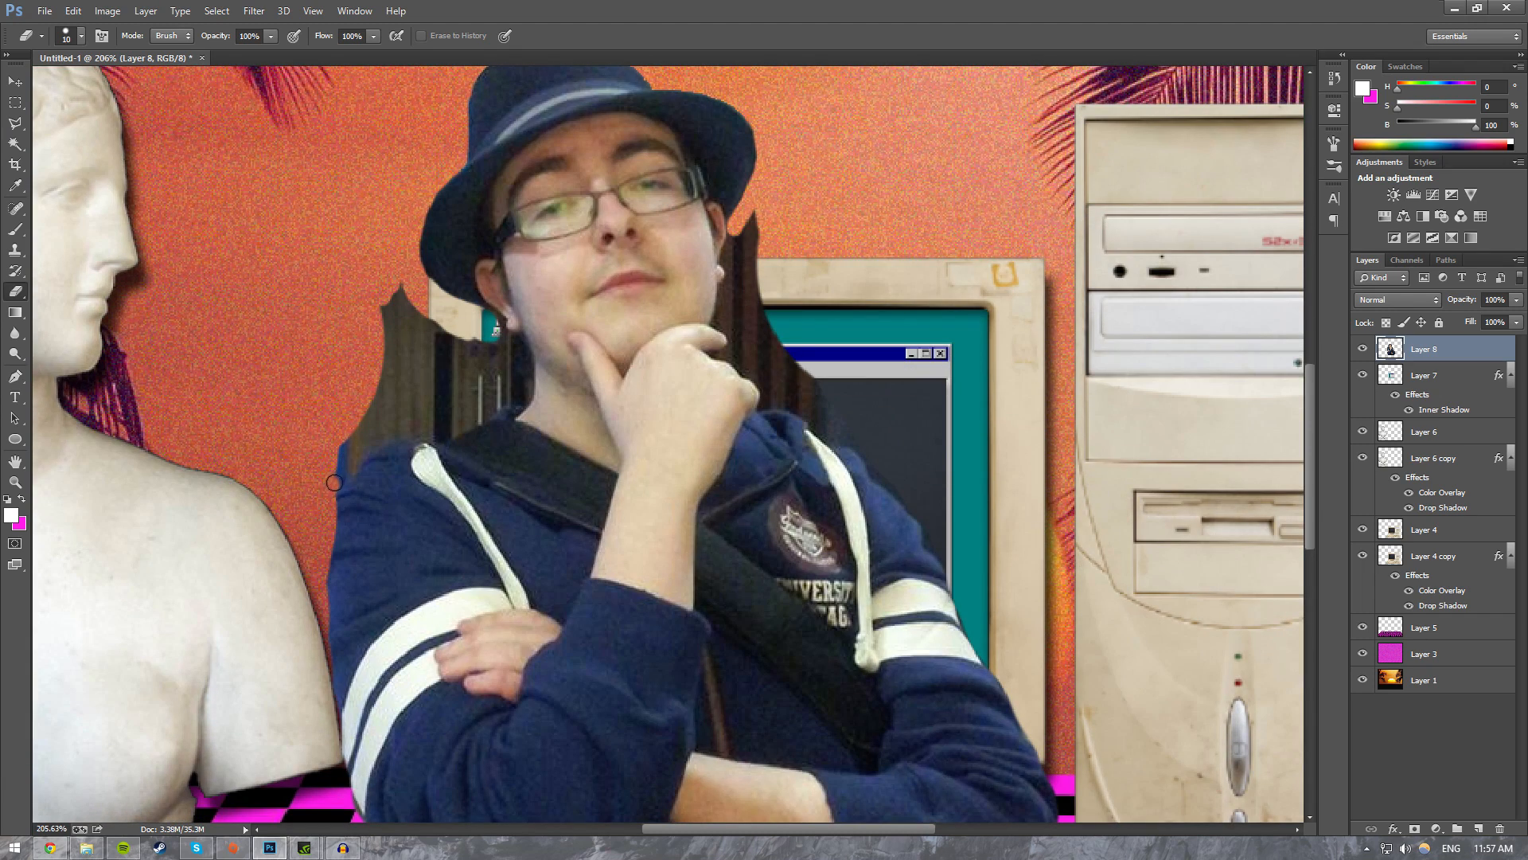
mouse_move(333, 482)
mouse_down()
mouse_move(394, 432)
mouse_move(499, 411)
mouse_up()
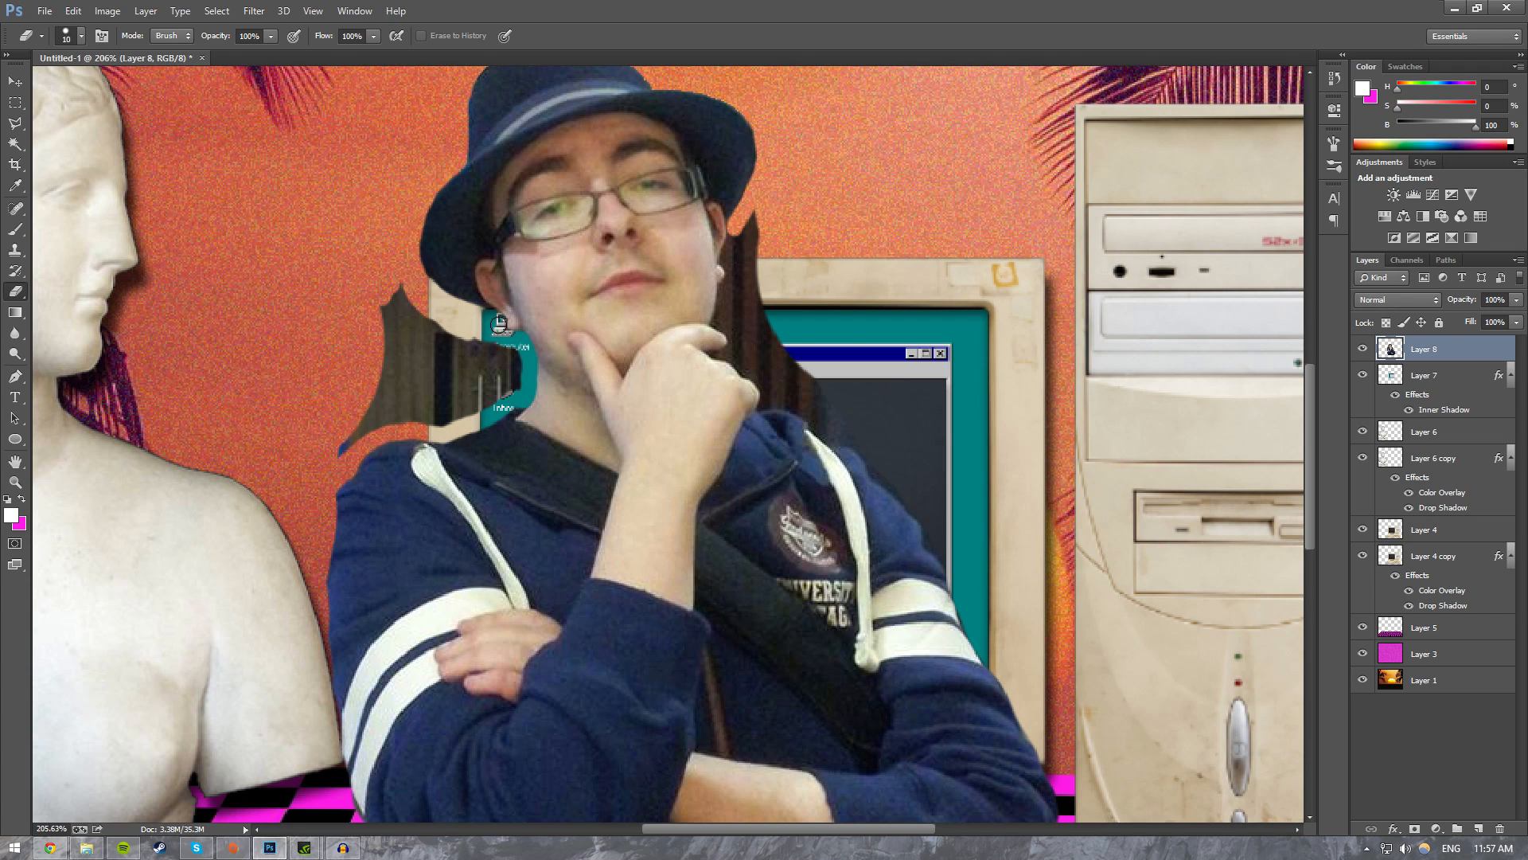
mouse_move(499, 322)
mouse_down()
mouse_move(508, 386)
mouse_move(355, 430)
mouse_move(337, 450)
mouse_move(386, 397)
mouse_move(406, 403)
mouse_move(366, 422)
mouse_move(507, 376)
mouse_move(418, 315)
mouse_move(400, 284)
mouse_move(379, 314)
mouse_move(369, 396)
mouse_move(395, 298)
mouse_move(406, 320)
mouse_move(494, 359)
mouse_move(462, 380)
mouse_move(463, 335)
mouse_move(439, 330)
mouse_move(419, 405)
mouse_move(404, 302)
mouse_move(398, 409)
mouse_up()
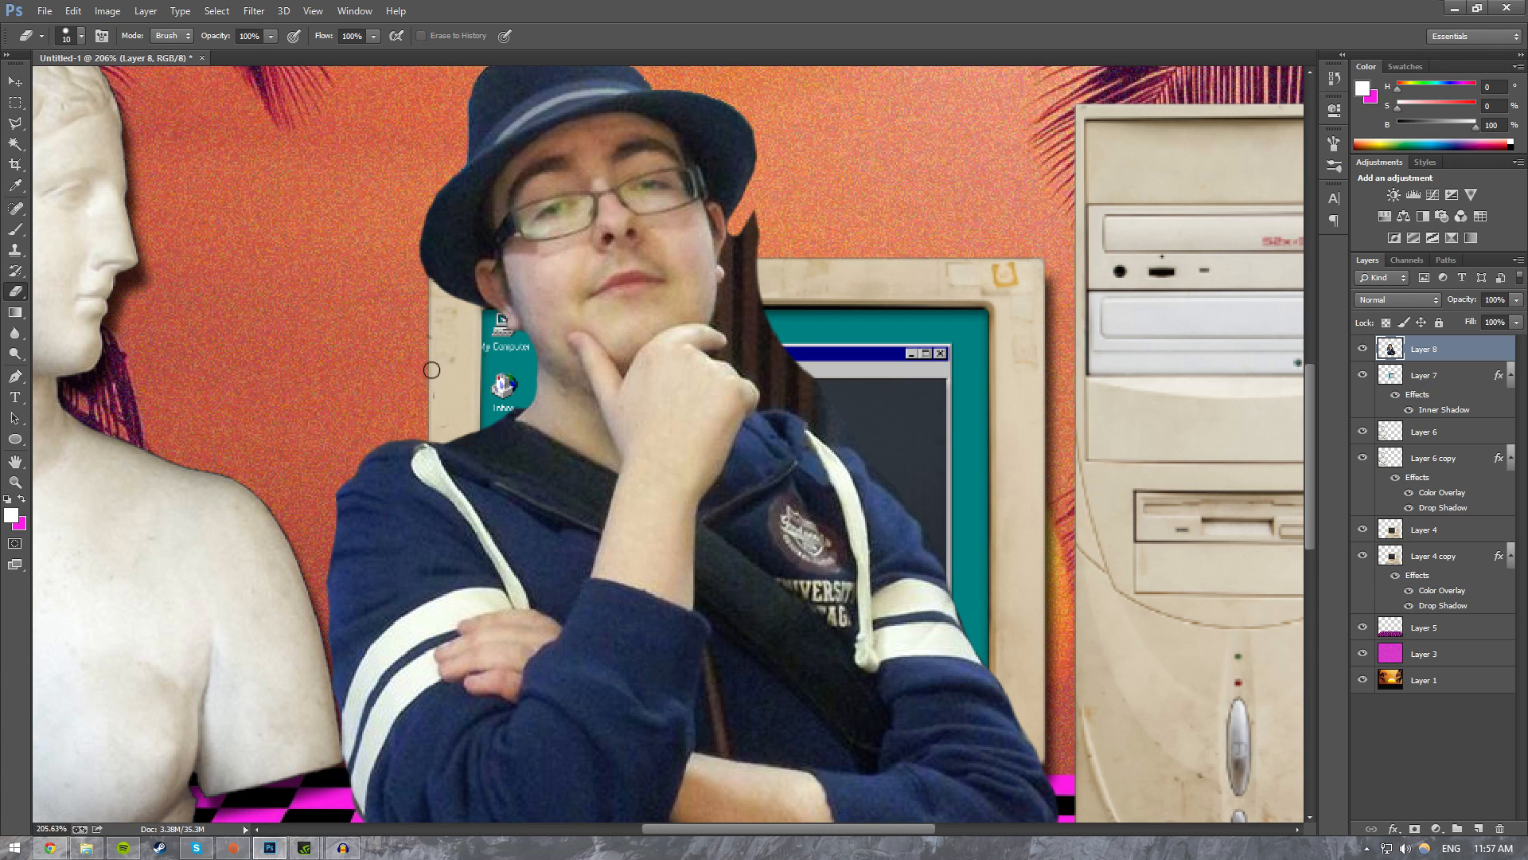
mouse_move(454, 355)
mouse_down()
mouse_move(445, 342)
mouse_move(454, 372)
mouse_up()
Step: Erase the dark background strip between the man's face and his tower-side shoulder, using a 4 px eraser for the fine edges
drag(723, 290, 720, 317)
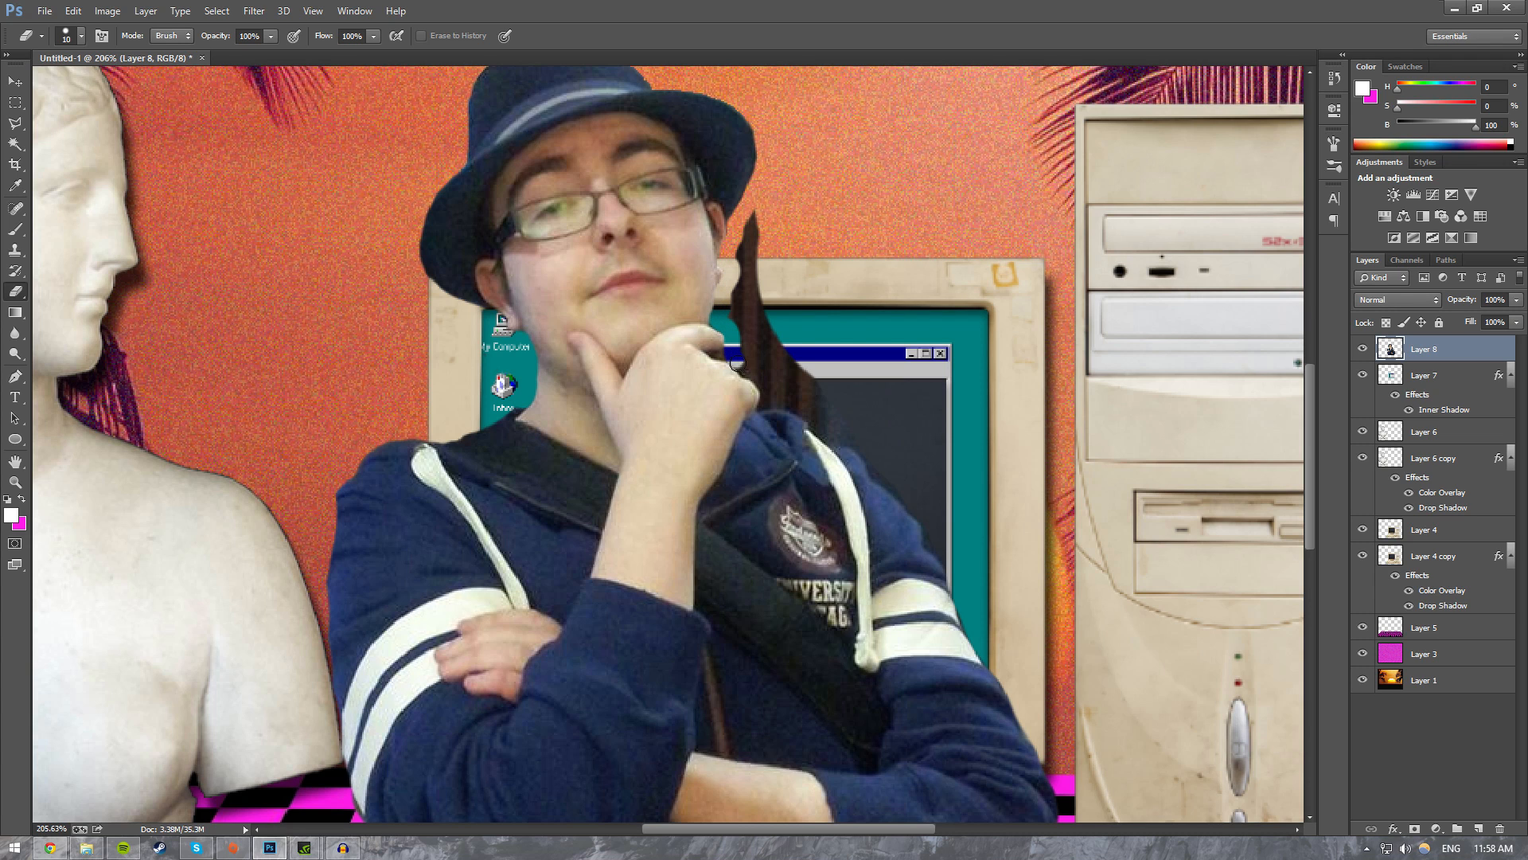
mouse_move(767, 393)
mouse_down()
mouse_move(764, 406)
mouse_move(816, 425)
mouse_up()
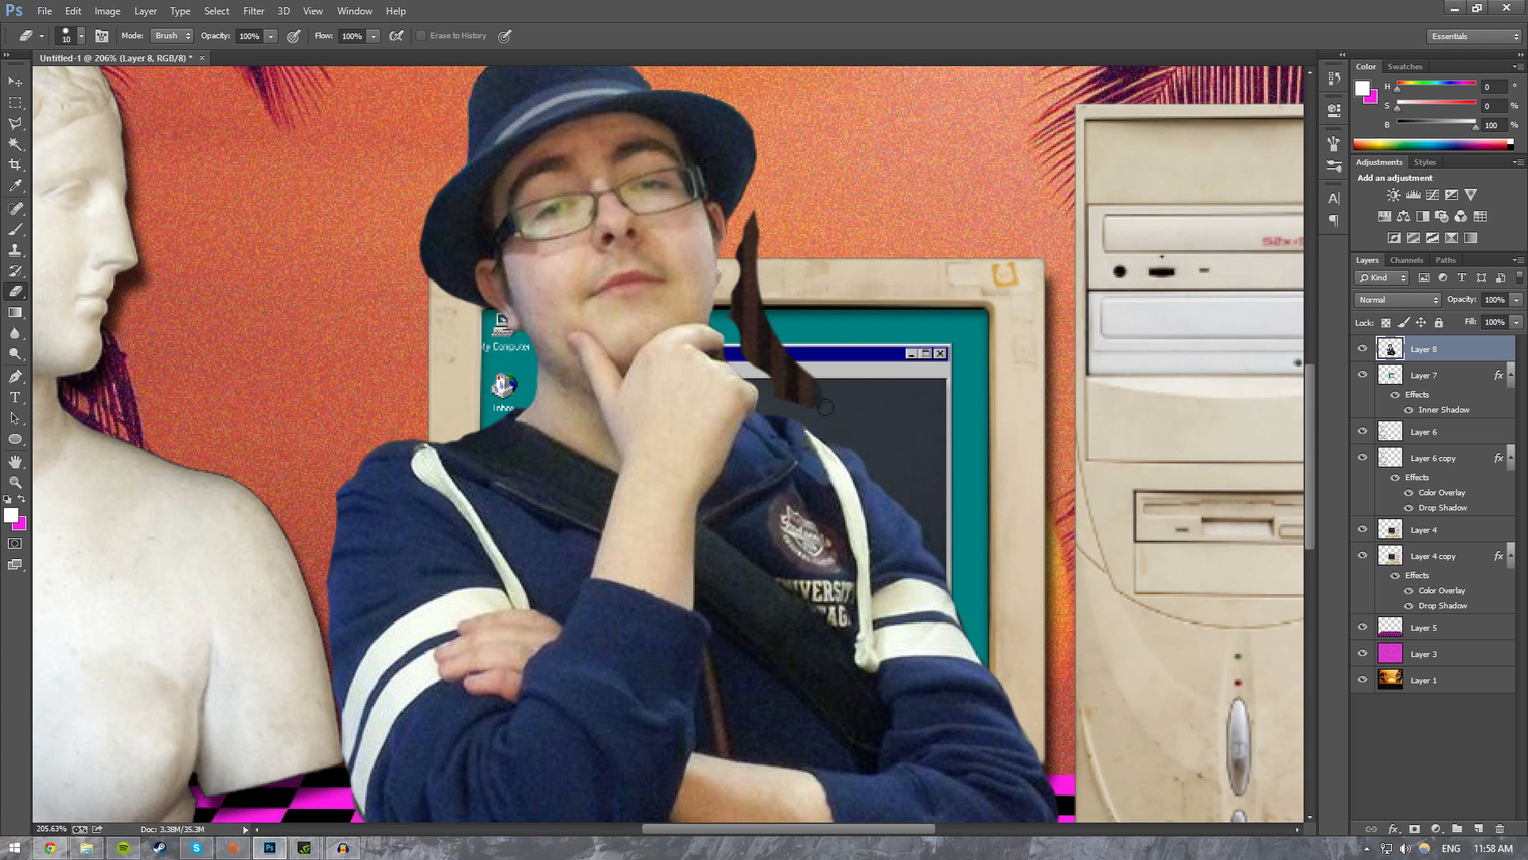
mouse_move(825, 407)
mouse_down()
mouse_move(761, 373)
mouse_move(729, 317)
mouse_move(753, 210)
mouse_move(747, 320)
mouse_move(770, 366)
mouse_move(826, 397)
mouse_move(750, 296)
mouse_move(755, 227)
mouse_move(765, 295)
mouse_move(820, 410)
mouse_up()
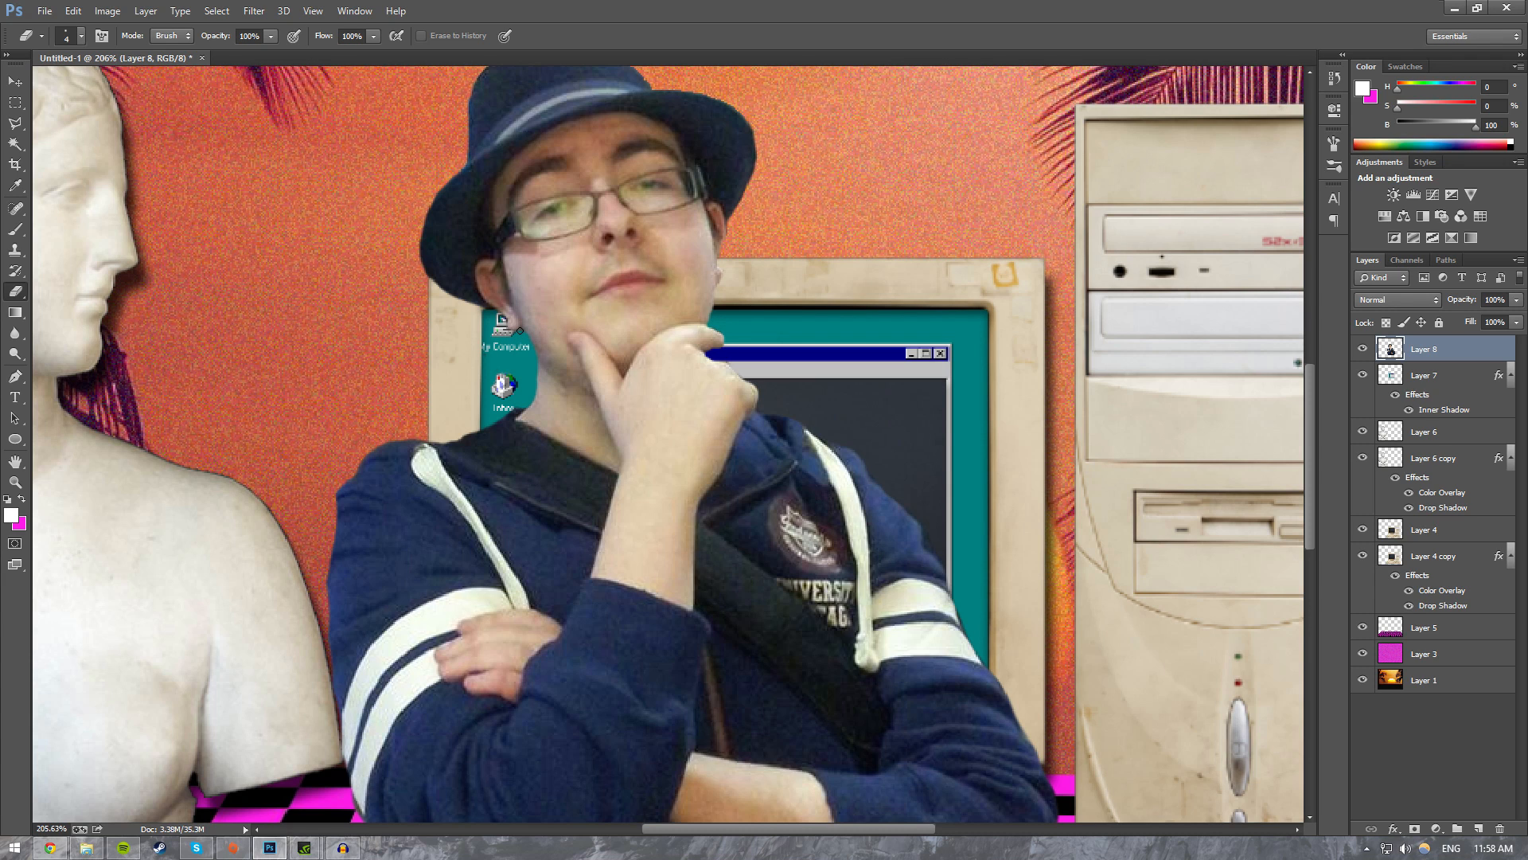
Step: Mirror the cut-out man horizontally, scale him to about 43% width and 45% height, and move him onto the monitor
key(z)
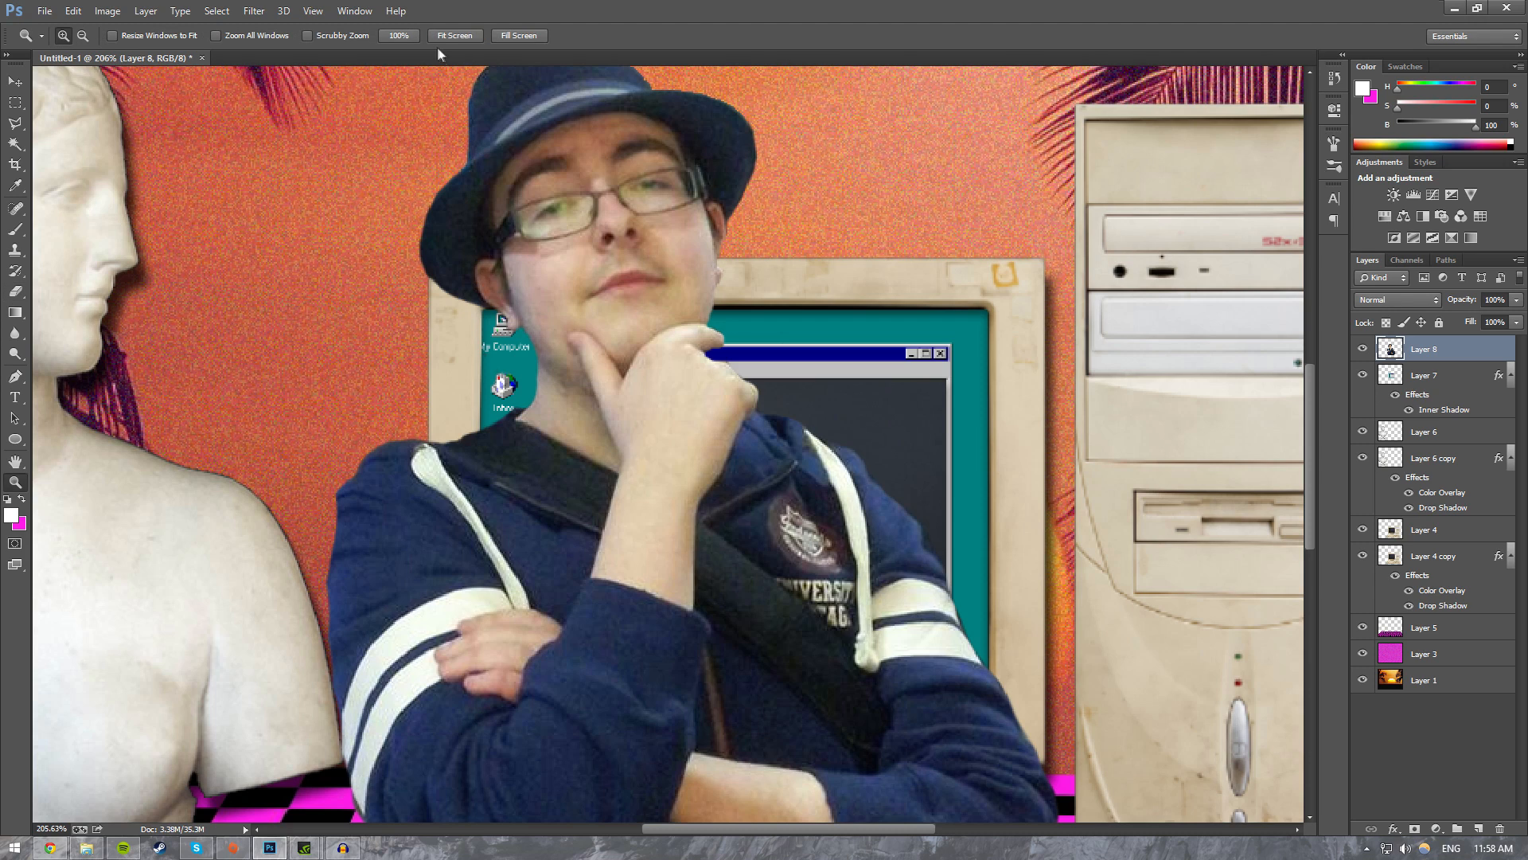
click(446, 35)
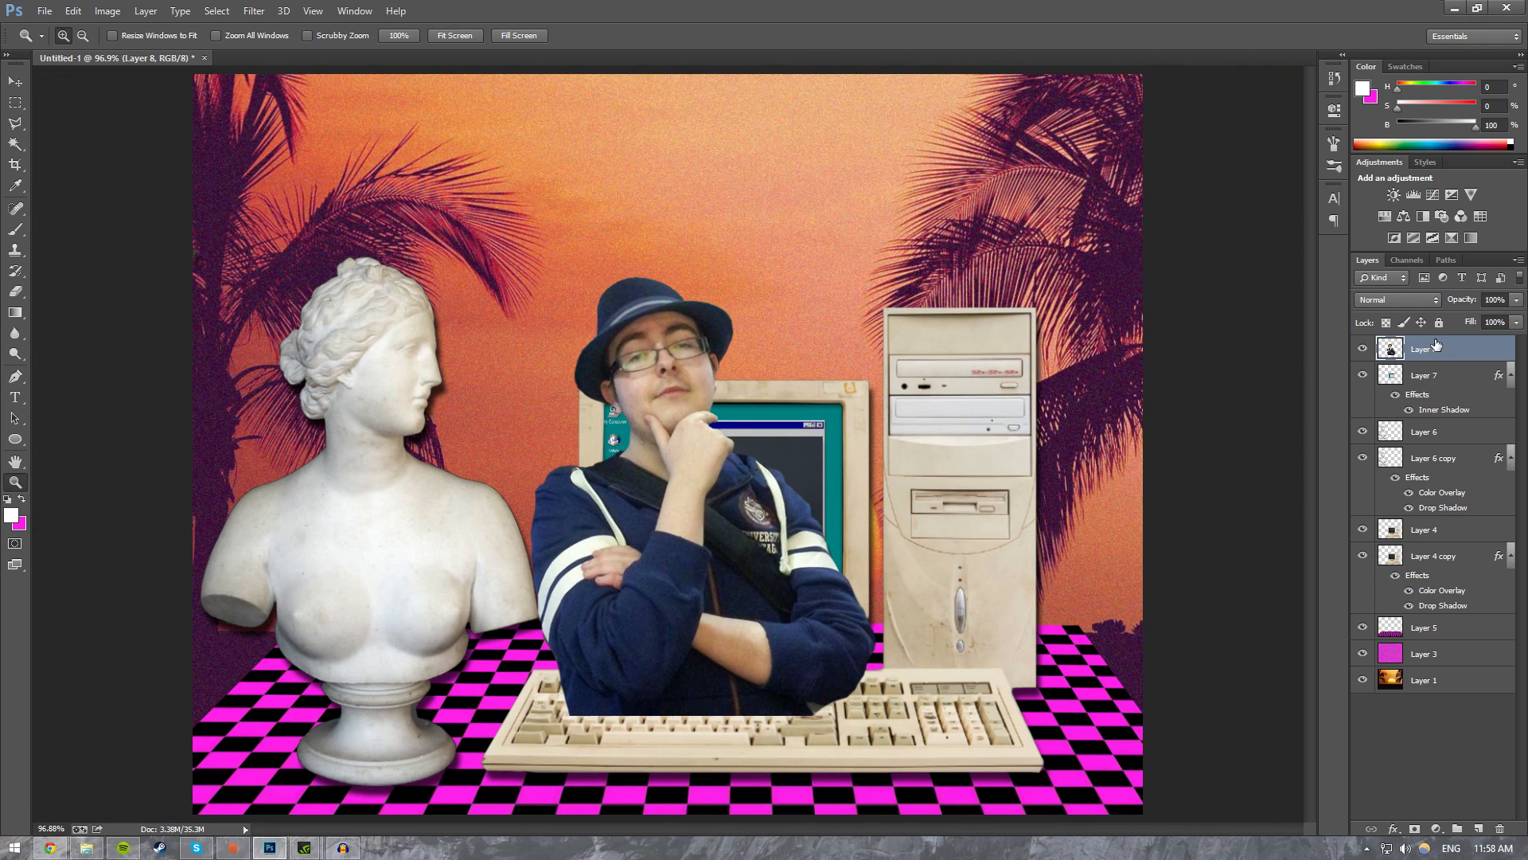
key(v)
drag(748, 374, 941, 275)
drag(1069, 399, 402, 402)
drag(603, 338, 681, 421)
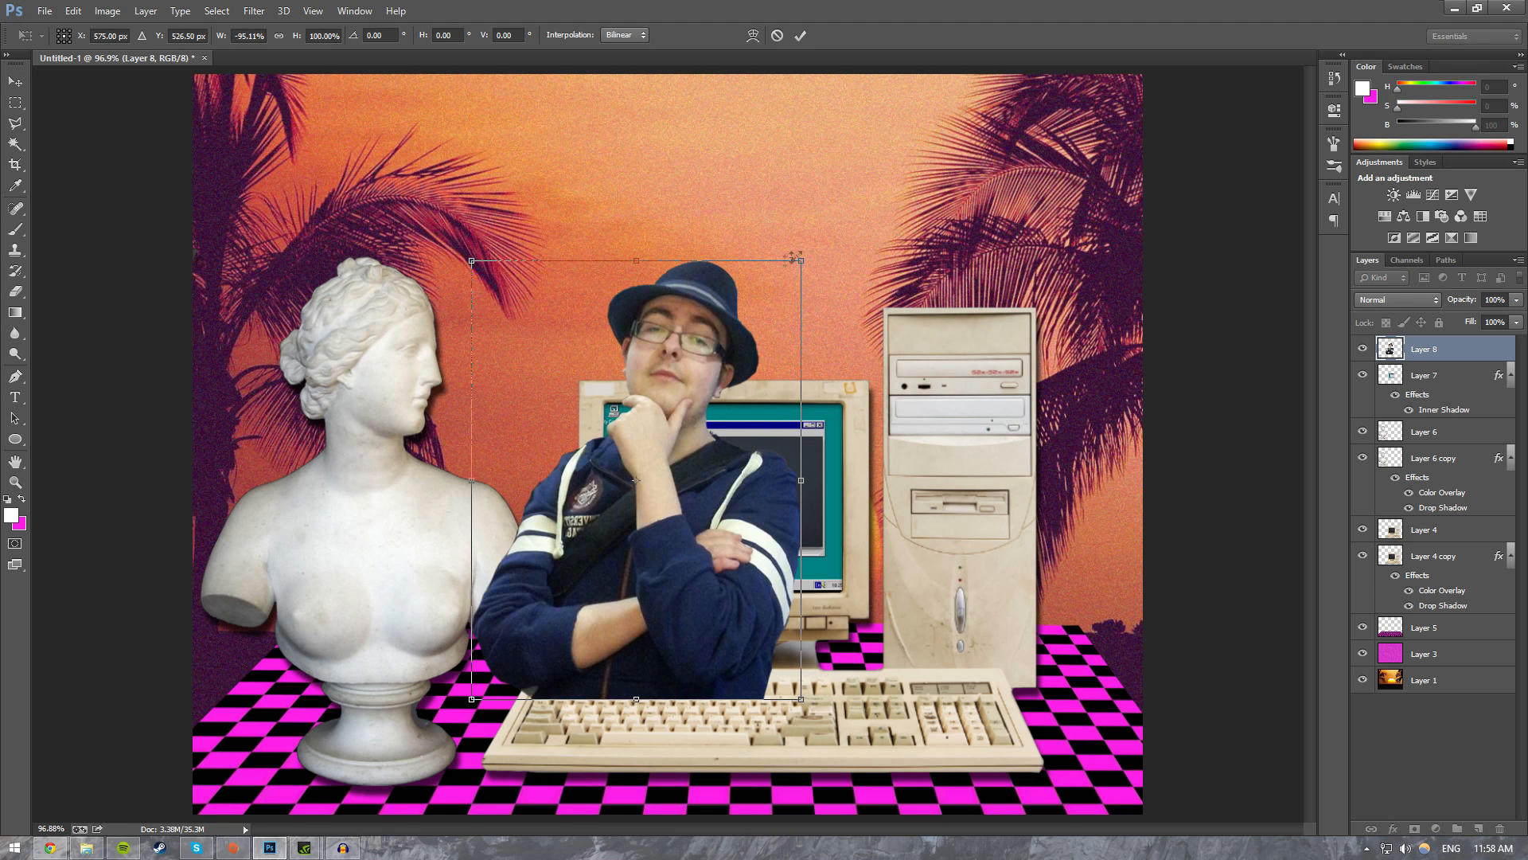
drag(799, 261, 595, 483)
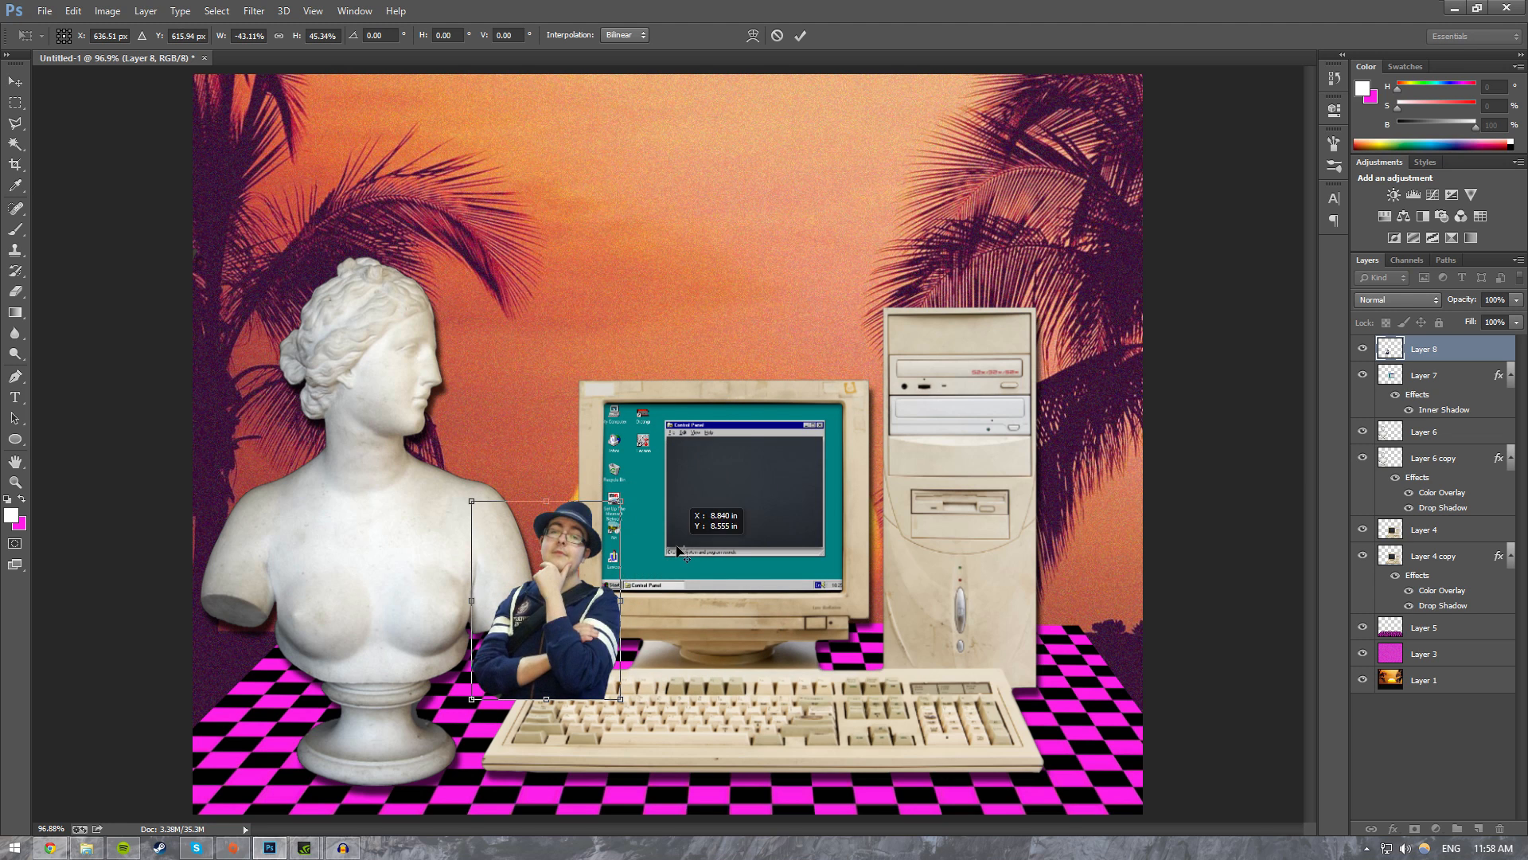
drag(569, 632, 741, 550)
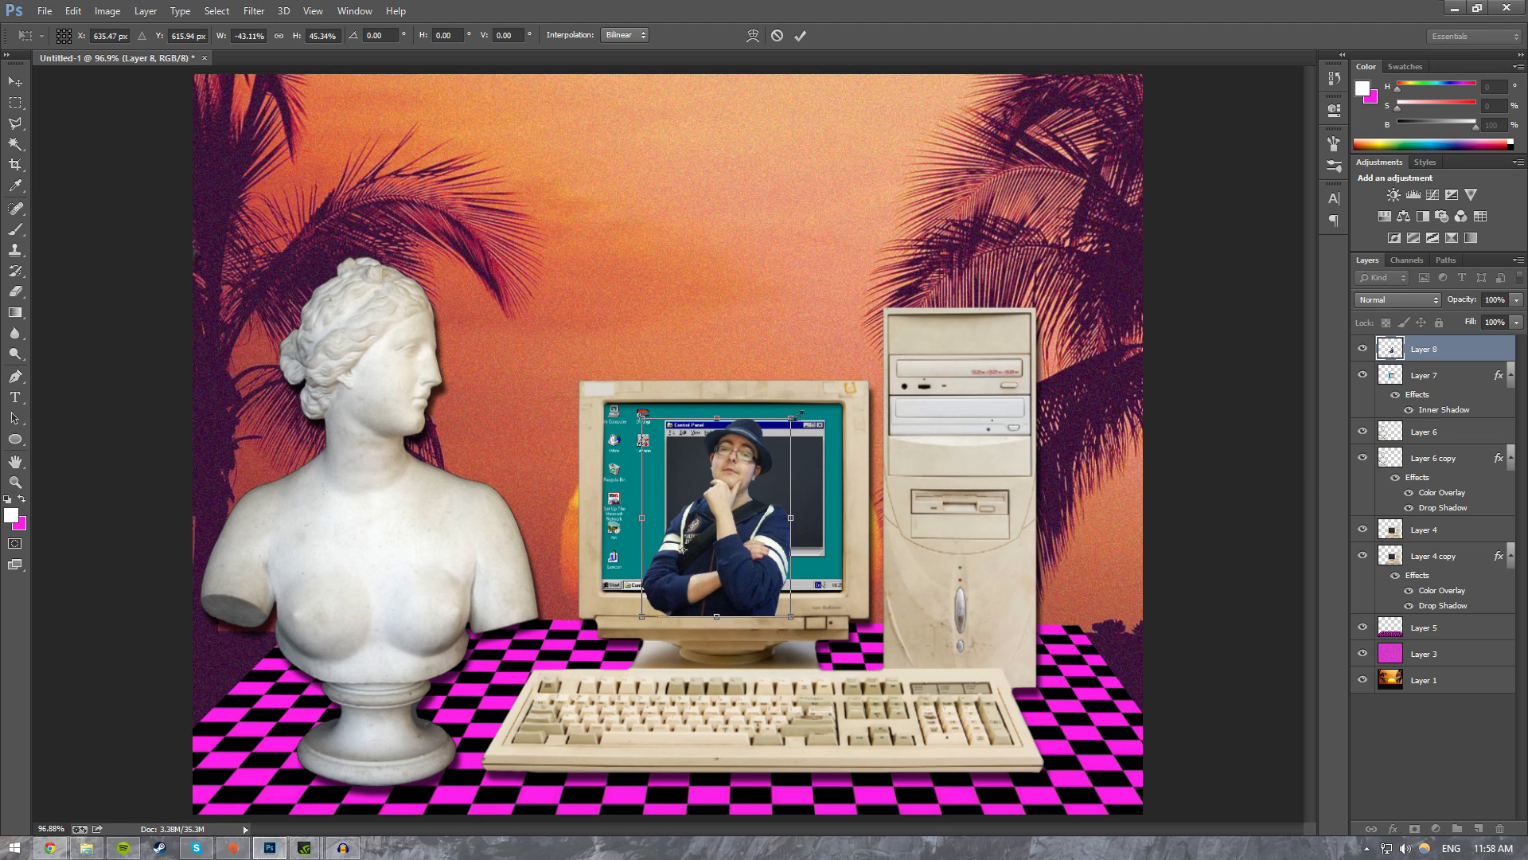
Step: Shrink the man further to fit the Control Panel window, with his hat overlapping its title bar, and apply the transform
drag(794, 417, 733, 475)
drag(708, 572, 759, 497)
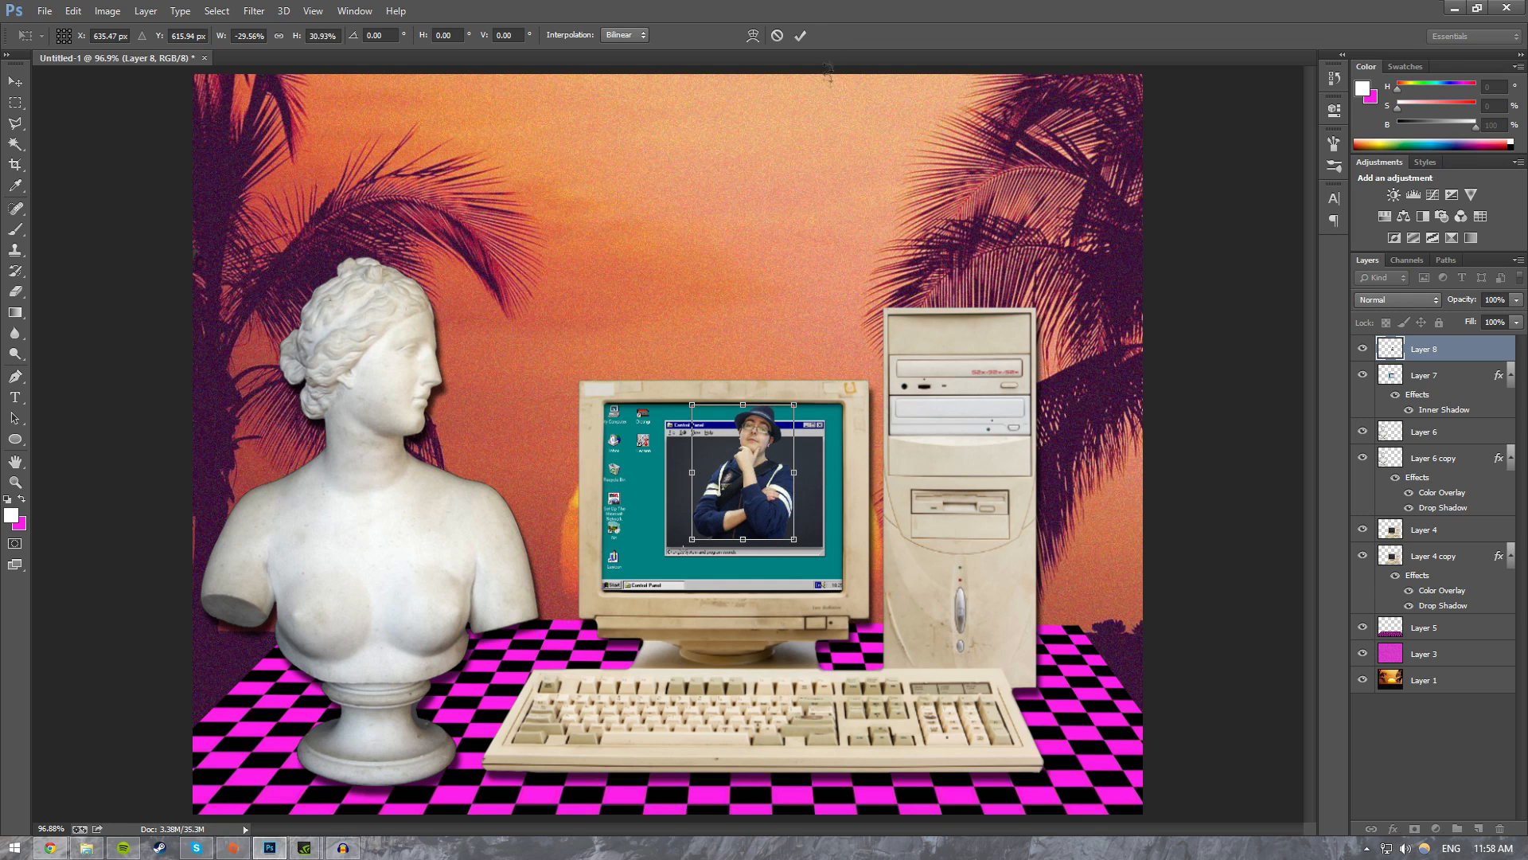
drag(768, 438, 780, 408)
drag(744, 470, 757, 466)
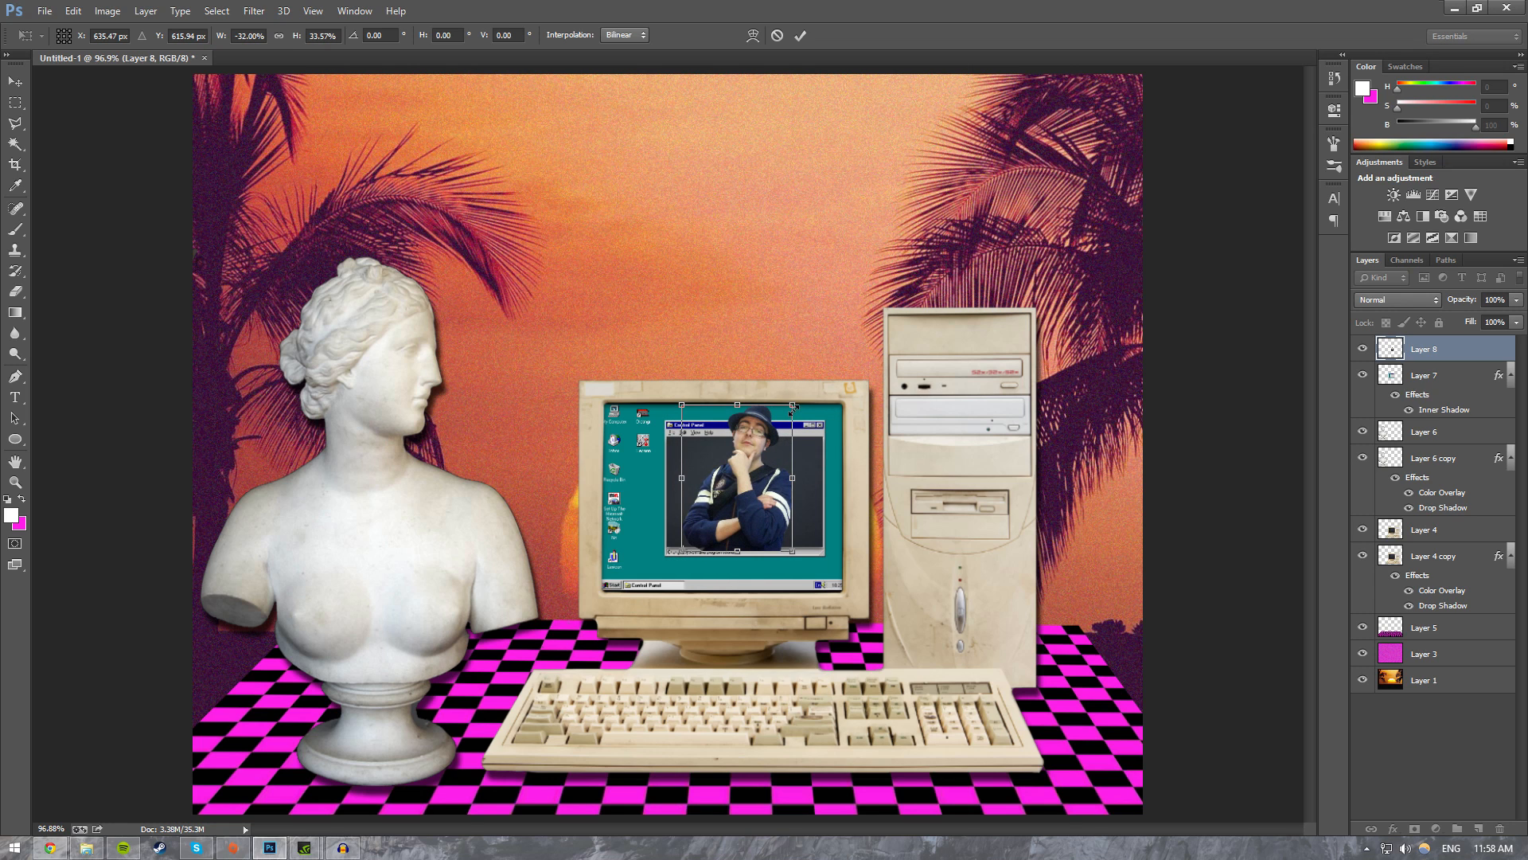
drag(794, 409, 788, 416)
drag(763, 475, 826, 623)
click(800, 37)
Step: Erase the part of the man's sweatshirt overlapping the Control Panel window's status bar and lower border
key(z)
scroll(644, 574, up, 1)
key(e)
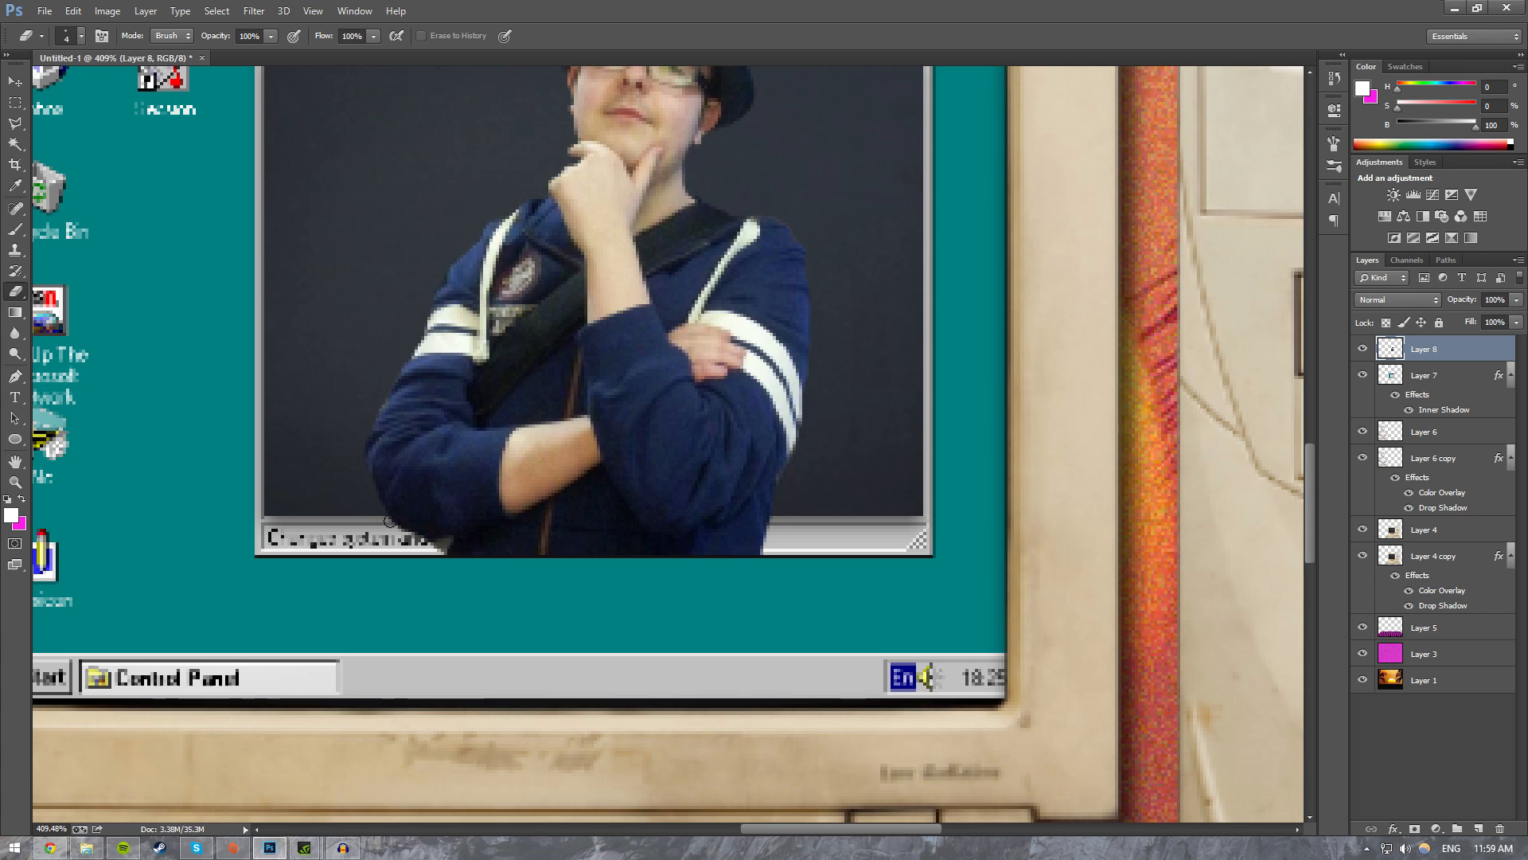
mouse_move(391, 523)
mouse_down()
mouse_move(828, 536)
mouse_move(335, 546)
mouse_move(717, 542)
mouse_move(493, 541)
mouse_move(446, 564)
mouse_move(438, 549)
mouse_move(836, 550)
mouse_move(612, 536)
mouse_up()
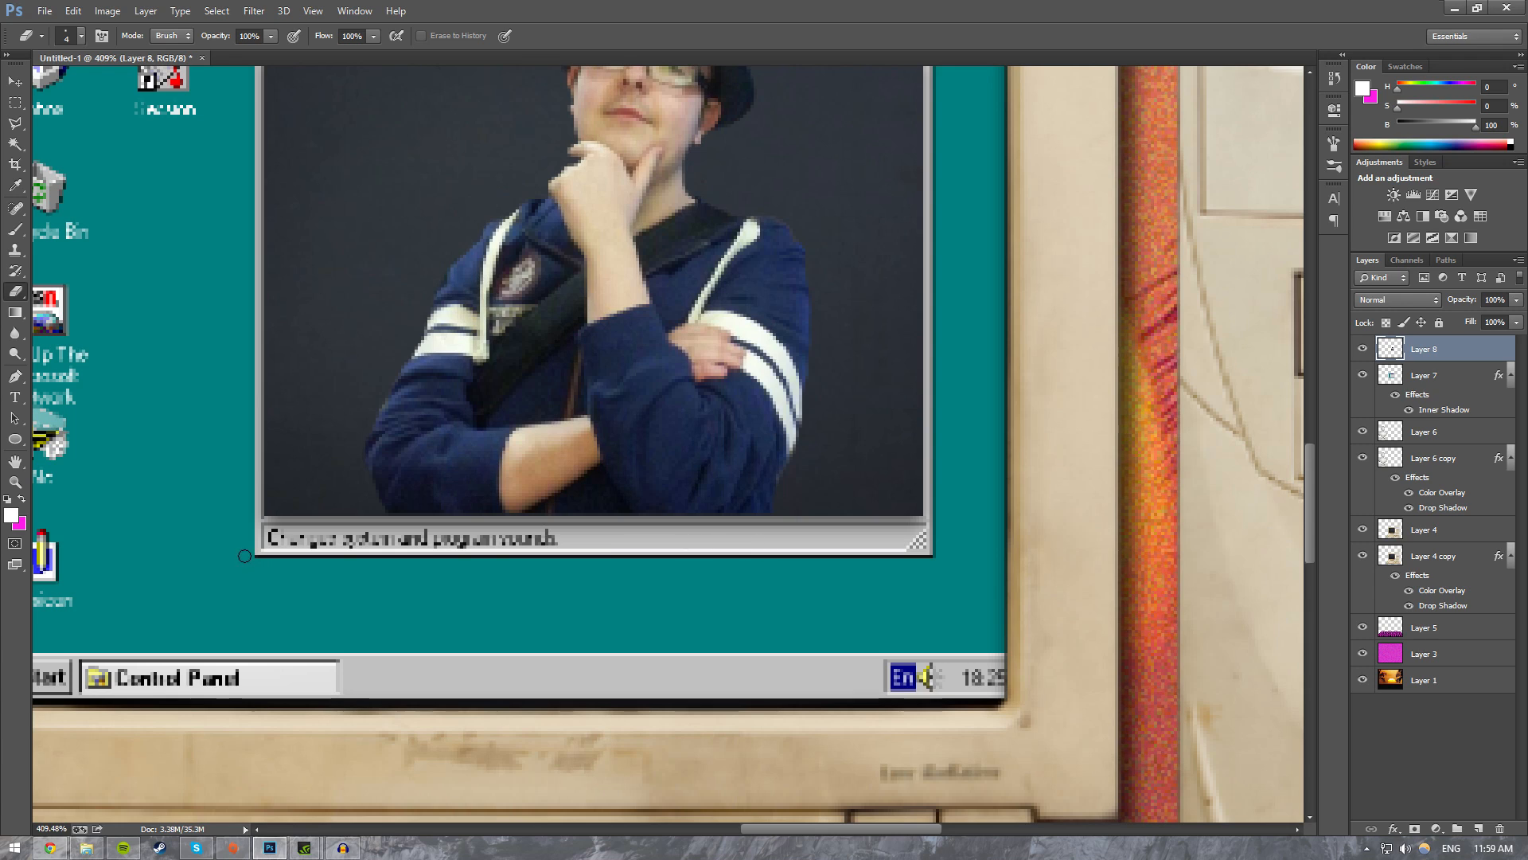
scroll(605, 478, up, 3)
scroll(599, 456, up, 4)
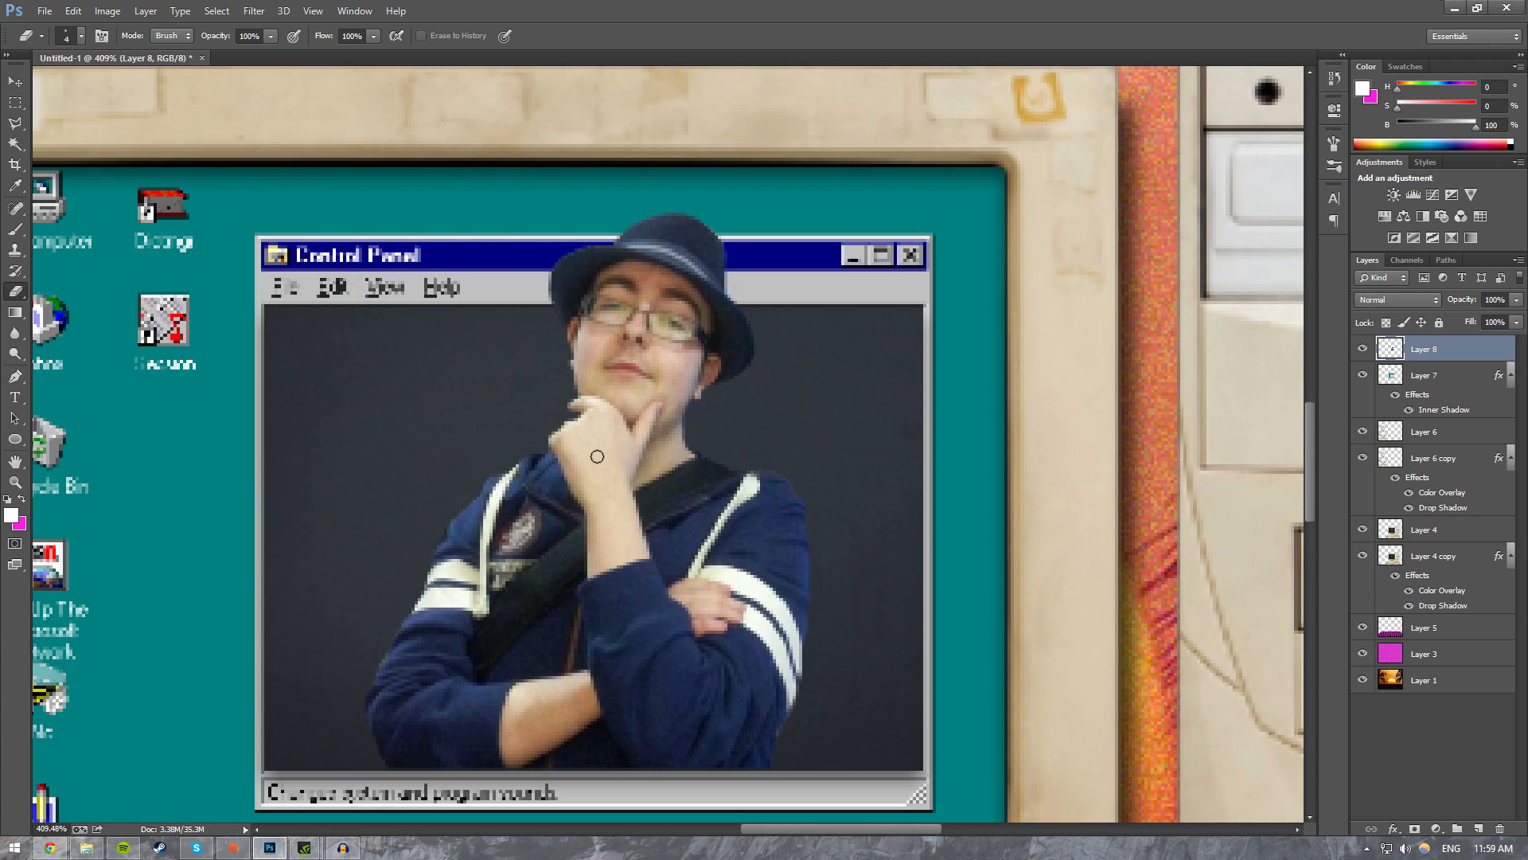
key(z)
click(466, 35)
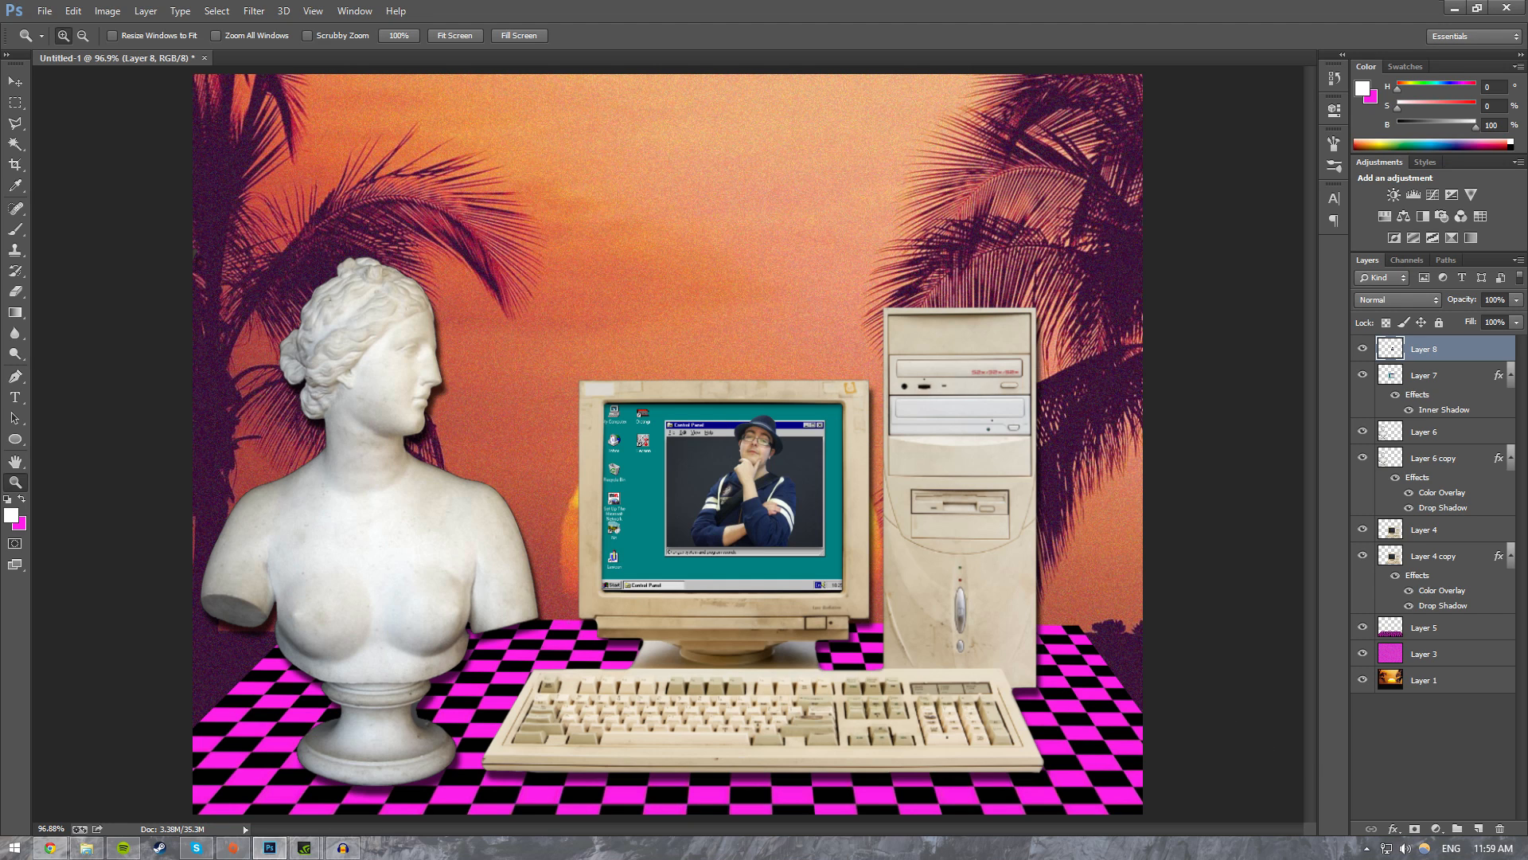
Step: Switch to the Chrome window with the Google search for "translate" and place it over the canvas
key(alt+Tab)
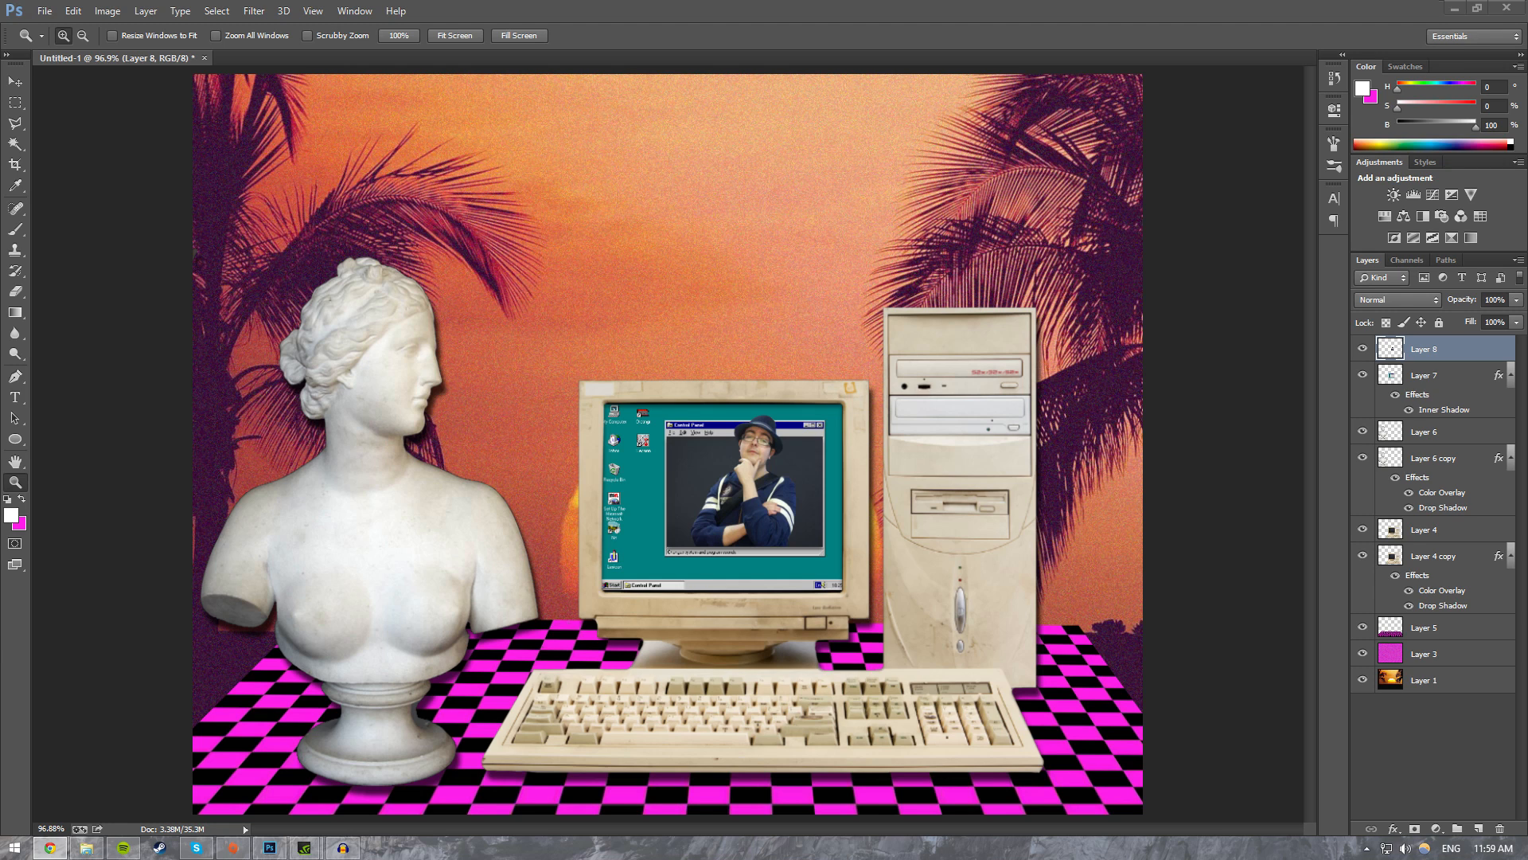
click(49, 848)
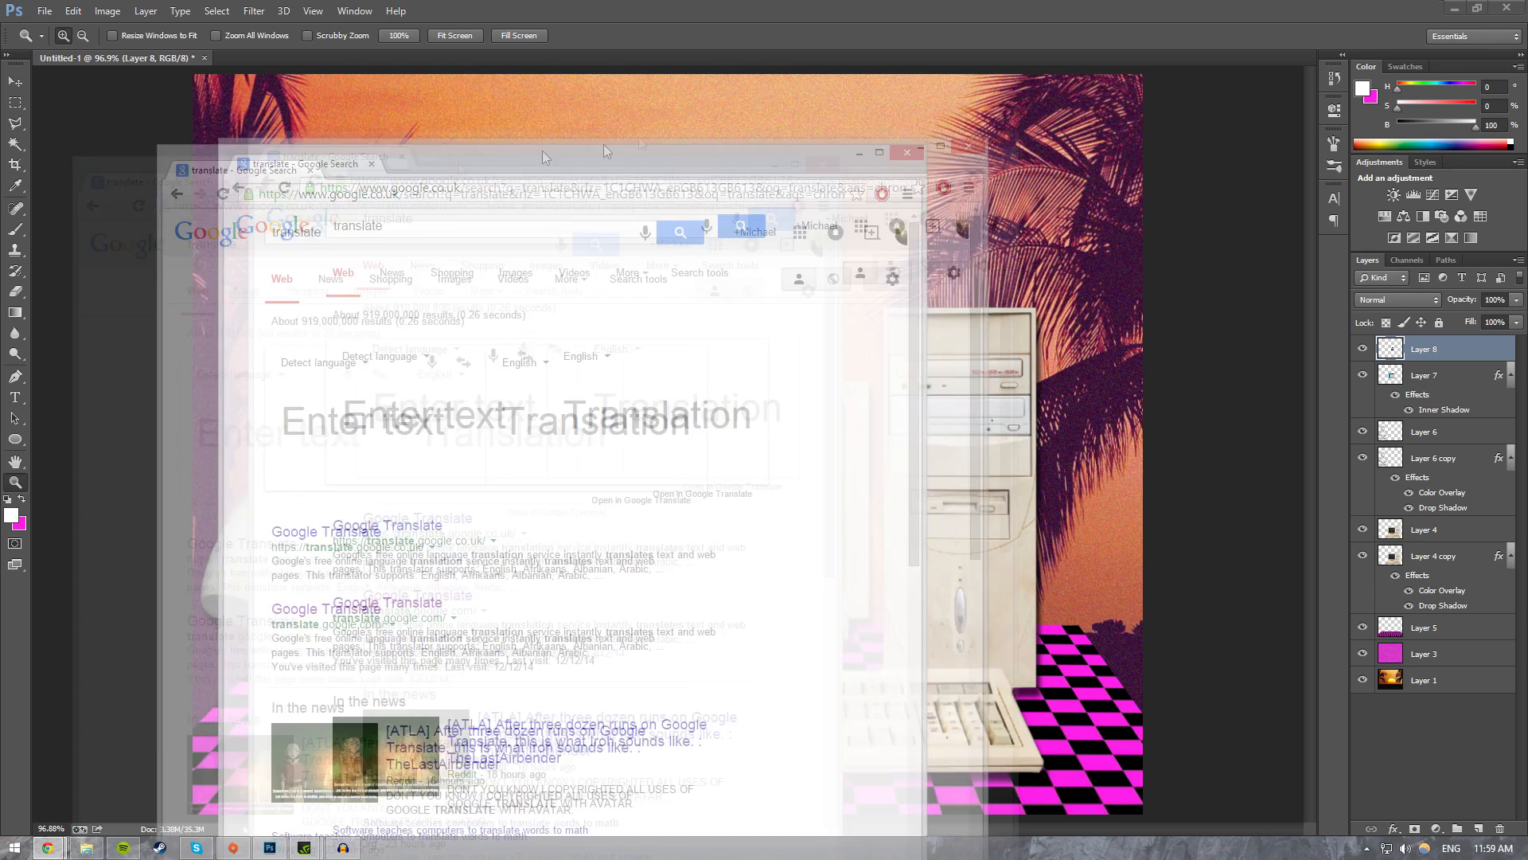
drag(636, 112, 651, 207)
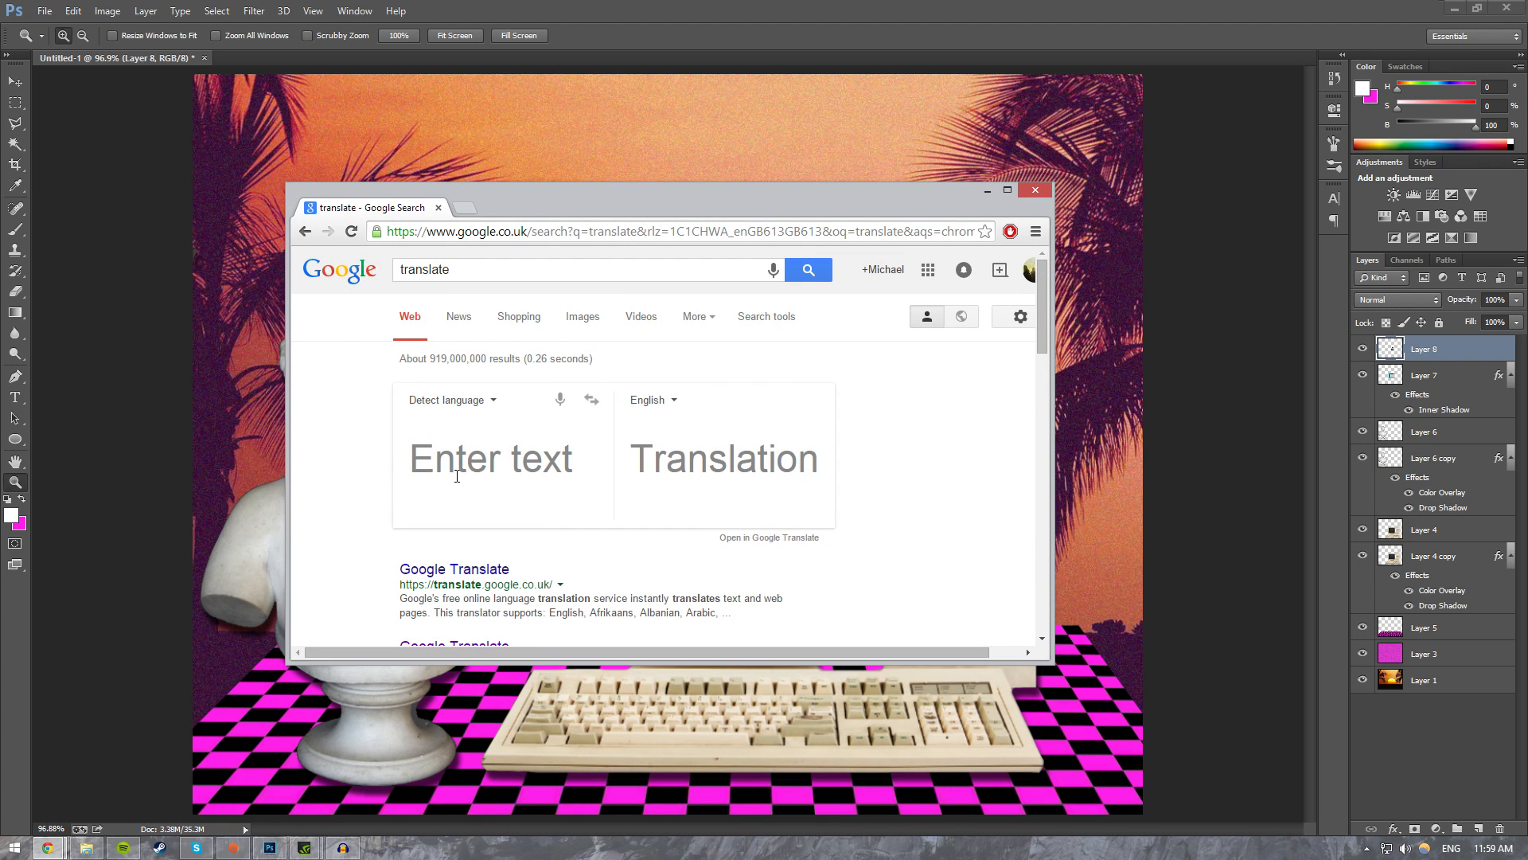
Step: Set the translation to go from English to Japanese
click(461, 400)
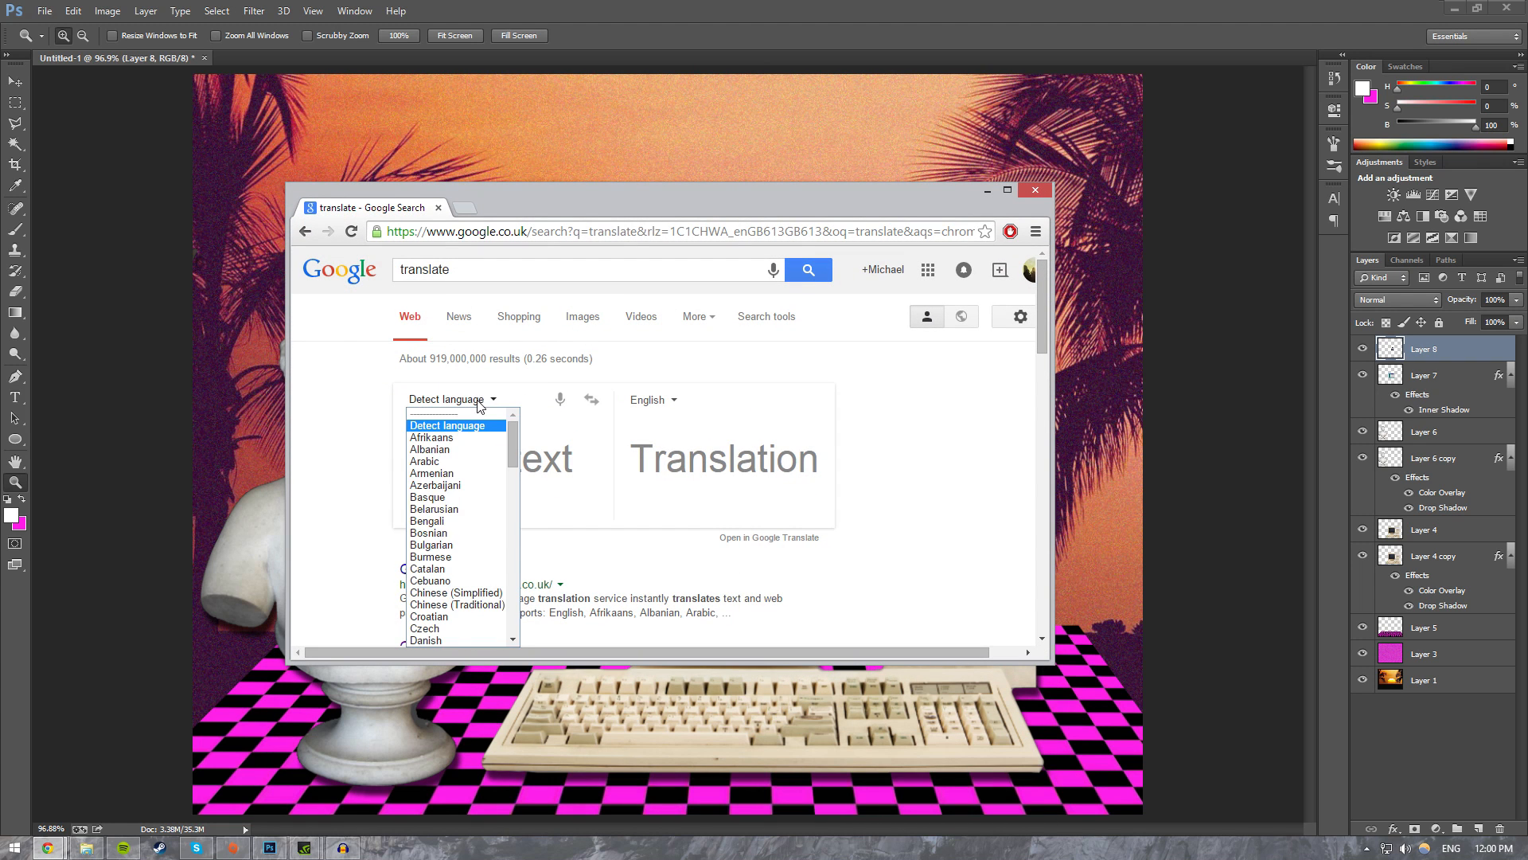
click(591, 399)
click(653, 399)
scroll(733, 449, up, 3)
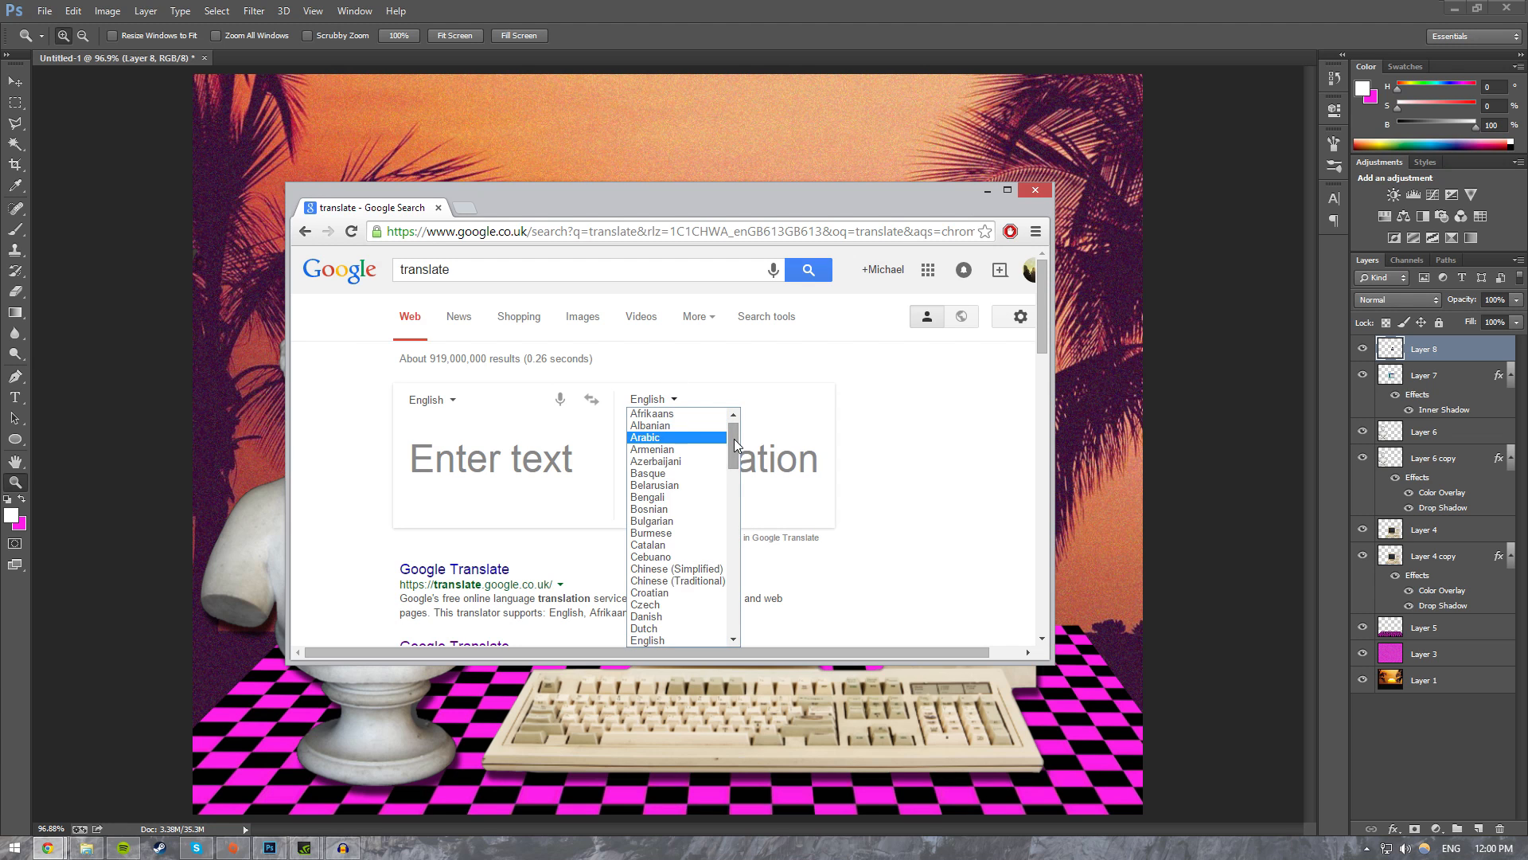
drag(736, 451, 724, 511)
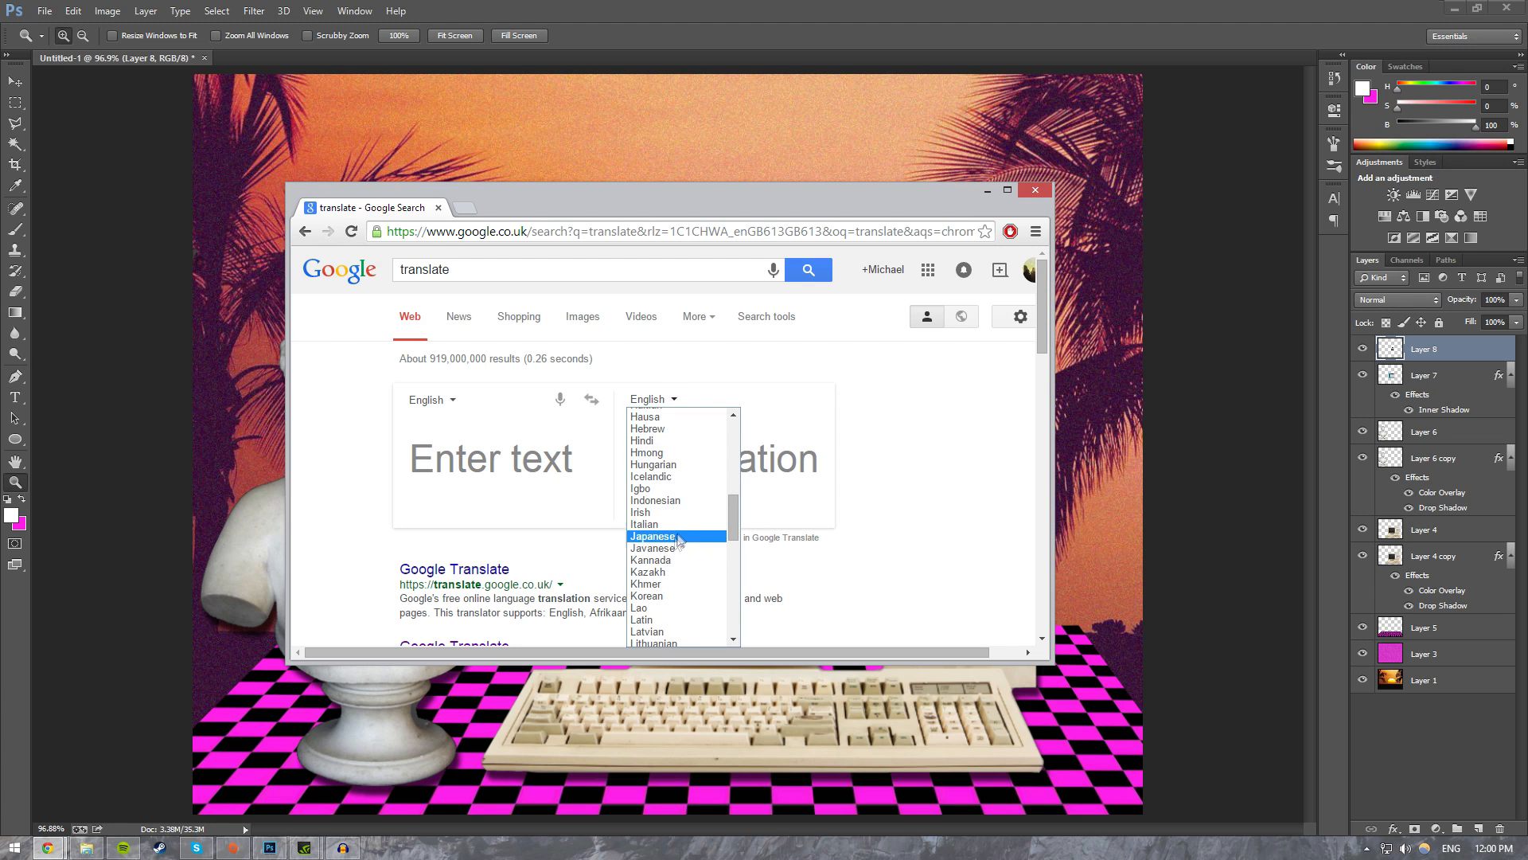
click(653, 536)
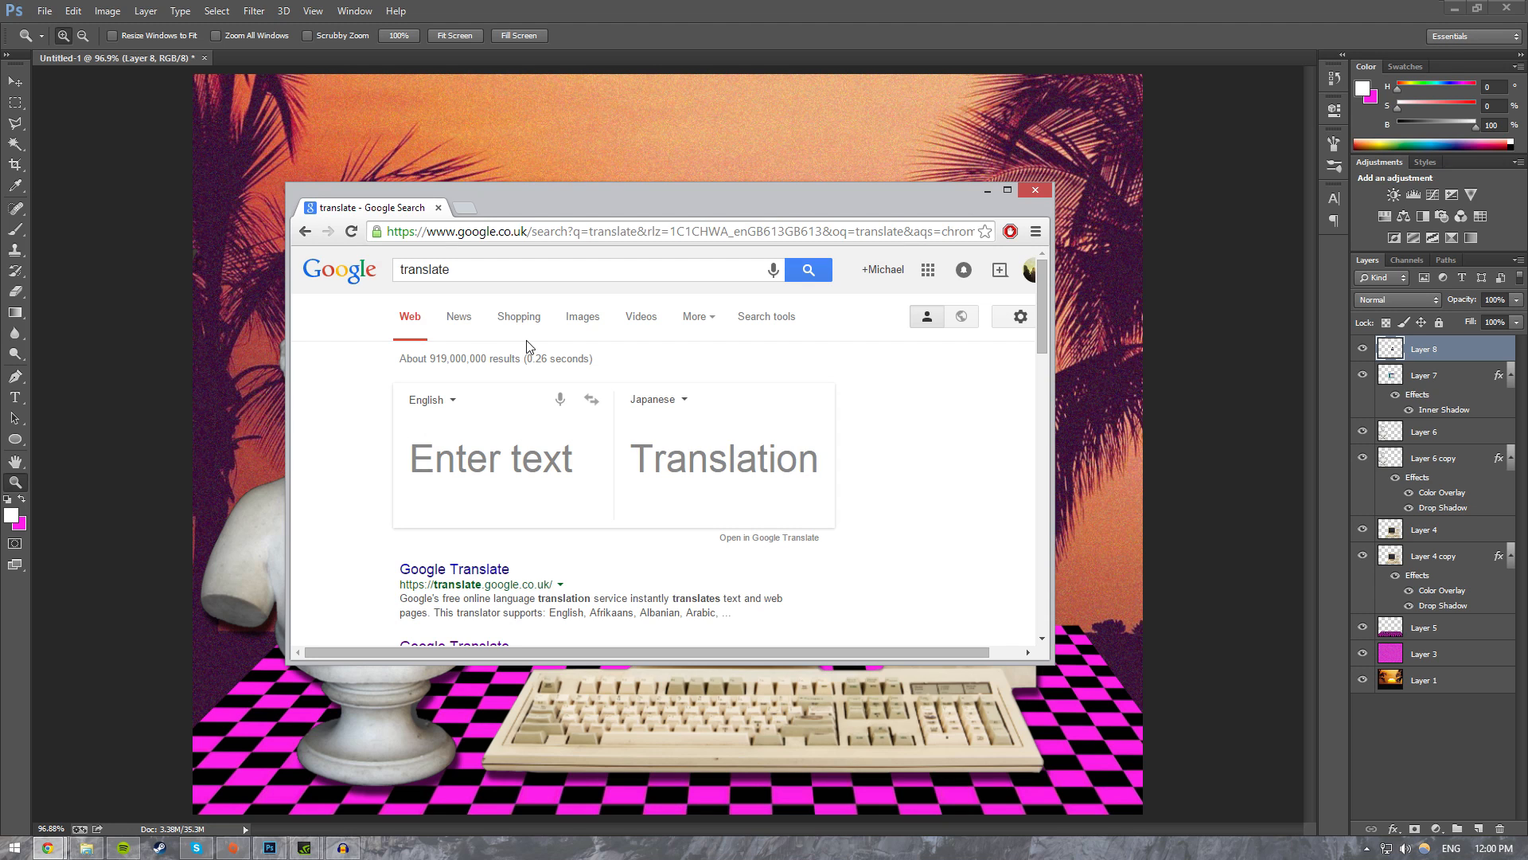
Step: Translate "I'm loving it 420" and copy the resulting Japanese text
text(I'm loving)
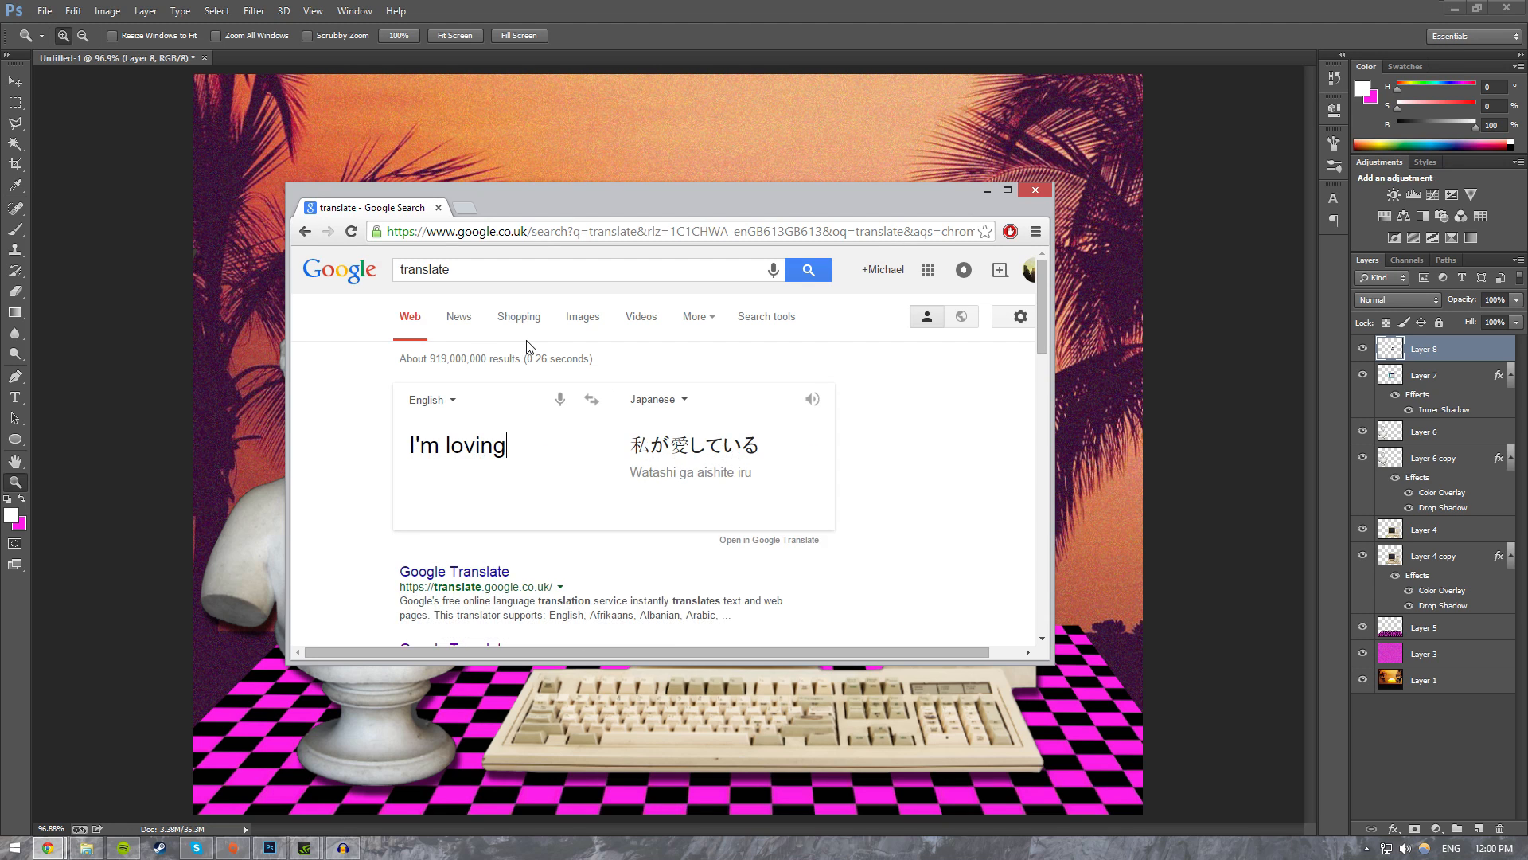
text( it 420)
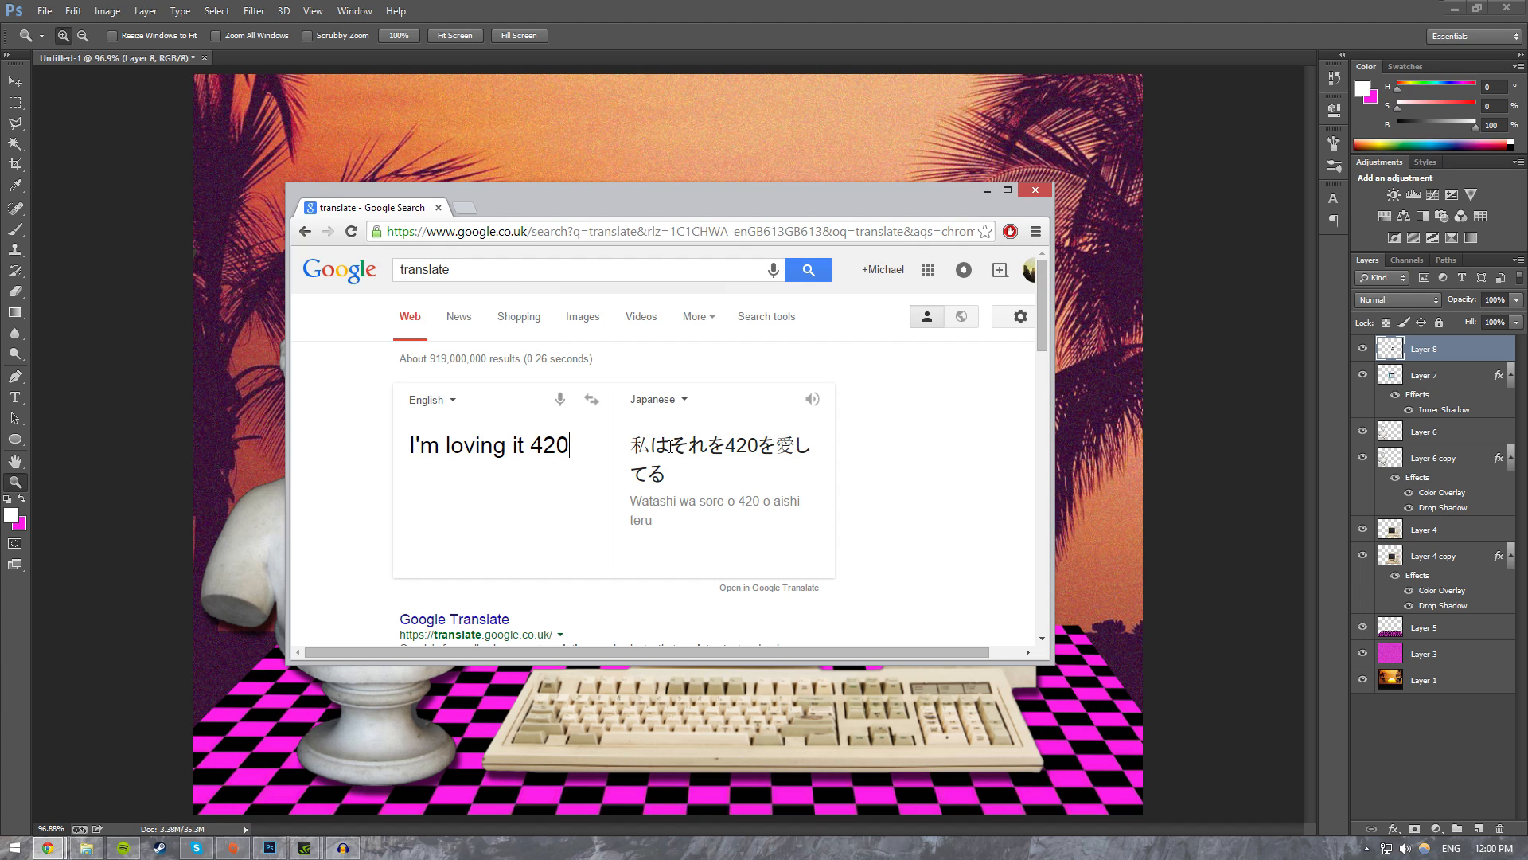
triple_click(670, 475)
right_click(640, 449)
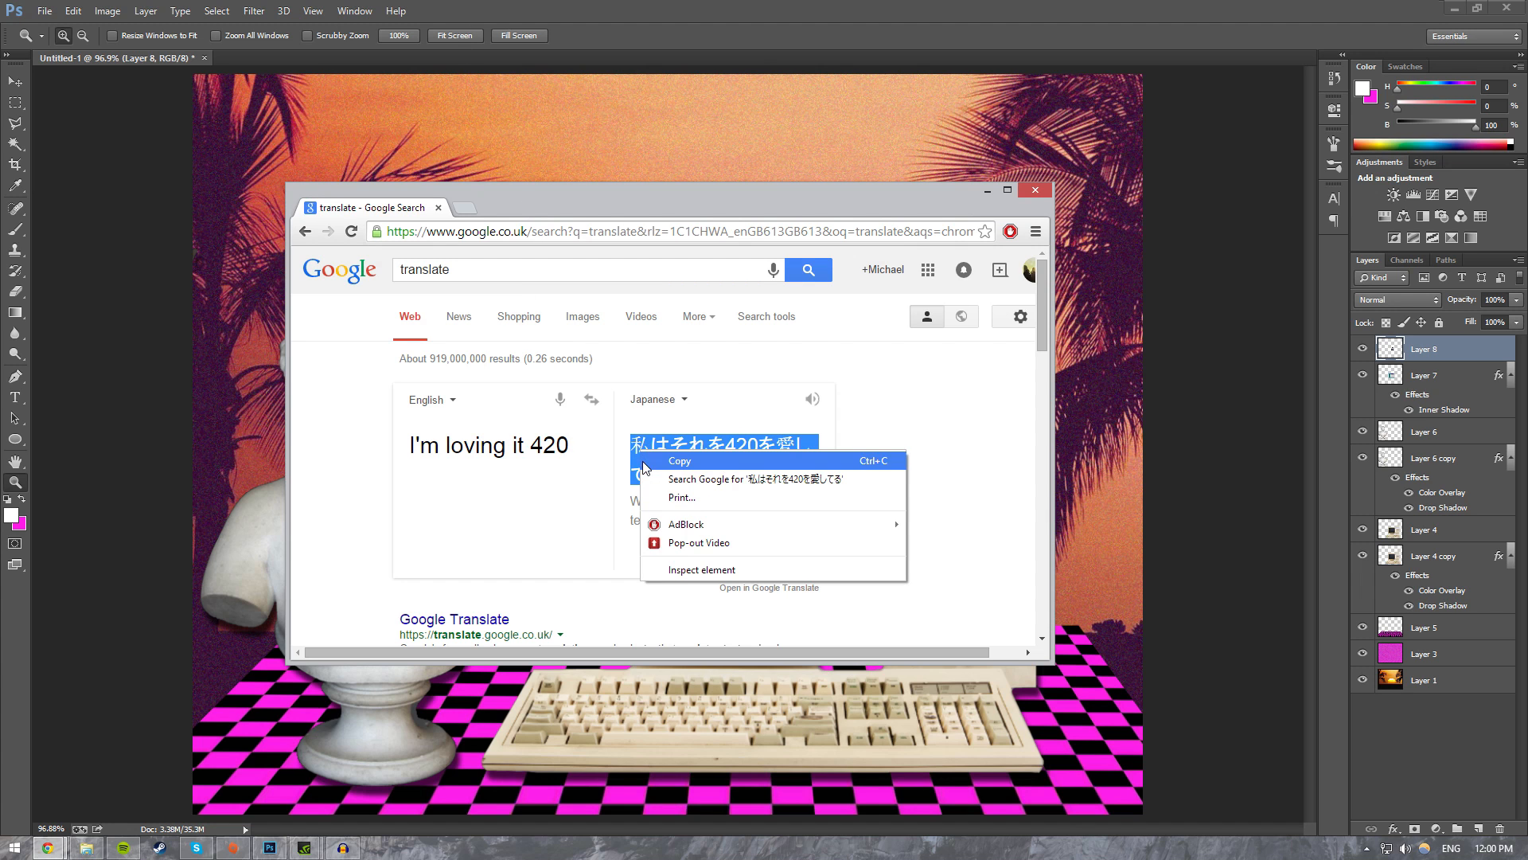
click(653, 458)
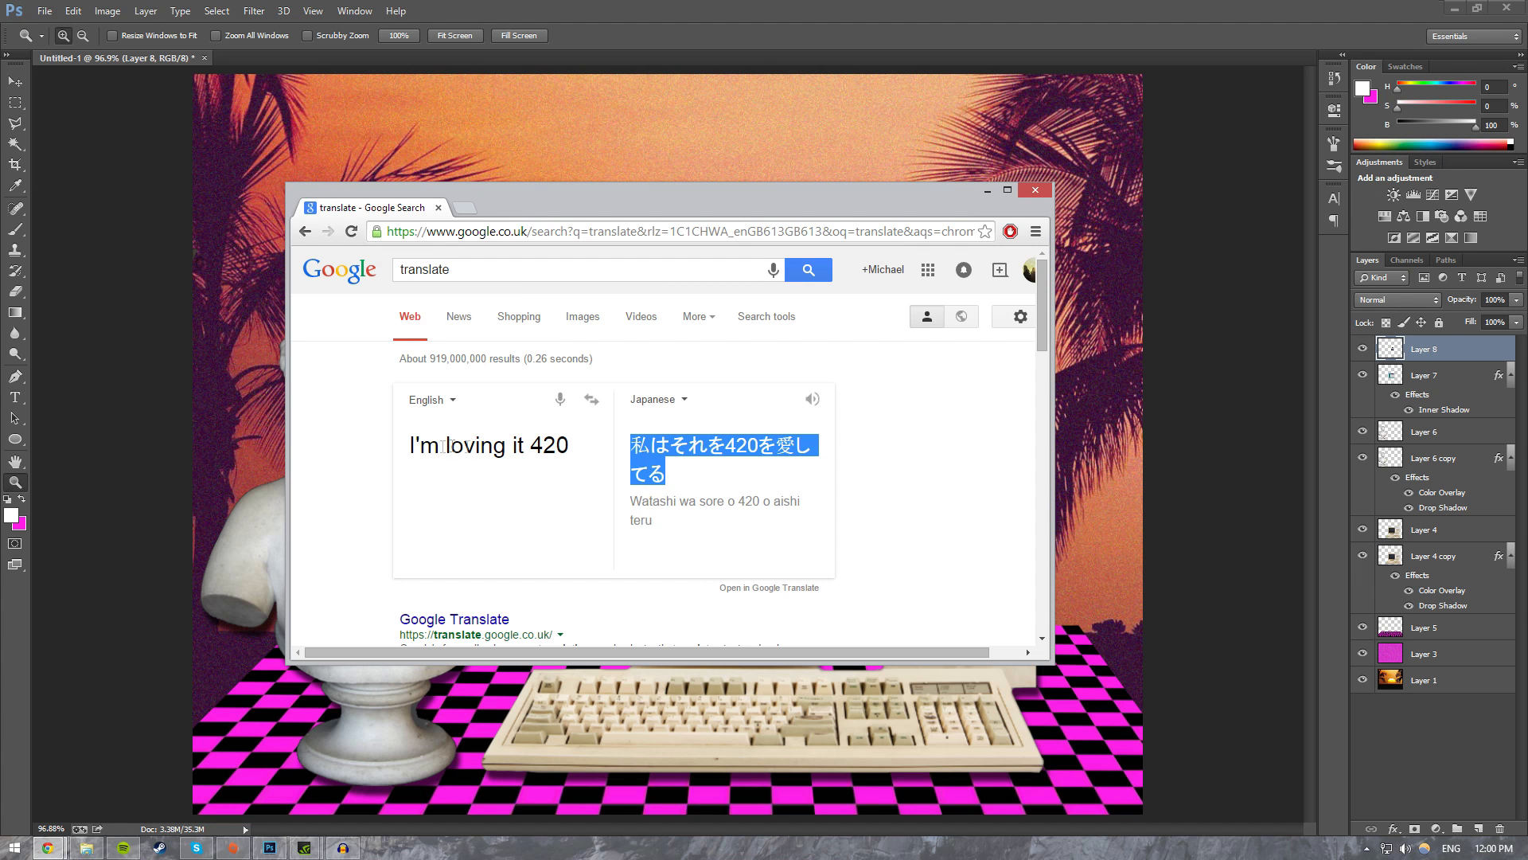
Step: Return to Photoshop and add the copied Japanese phrase as a new text layer across the sky
click(987, 190)
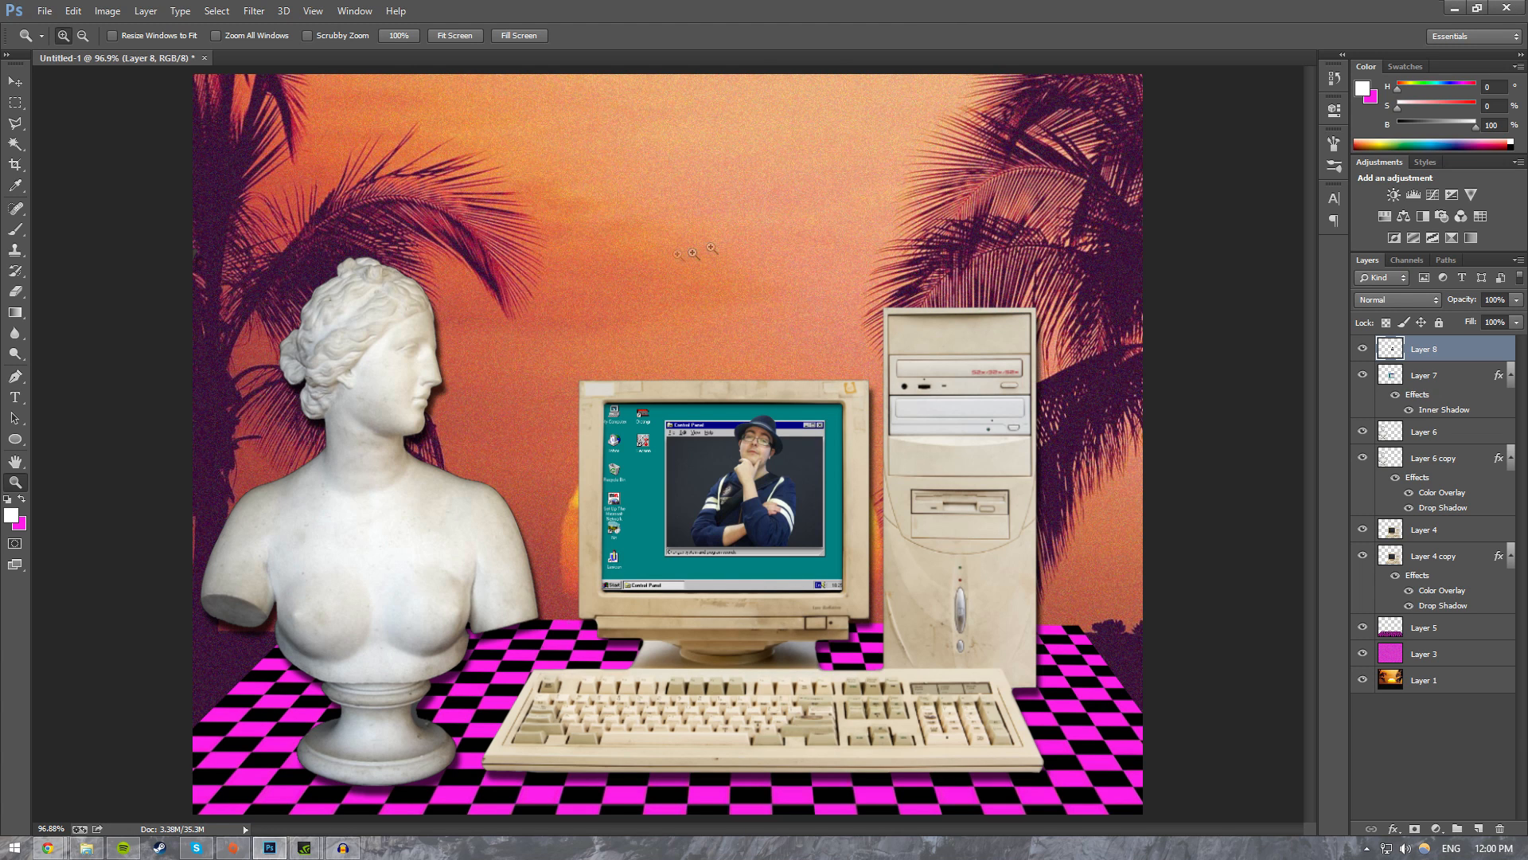
key(t)
click(545, 180)
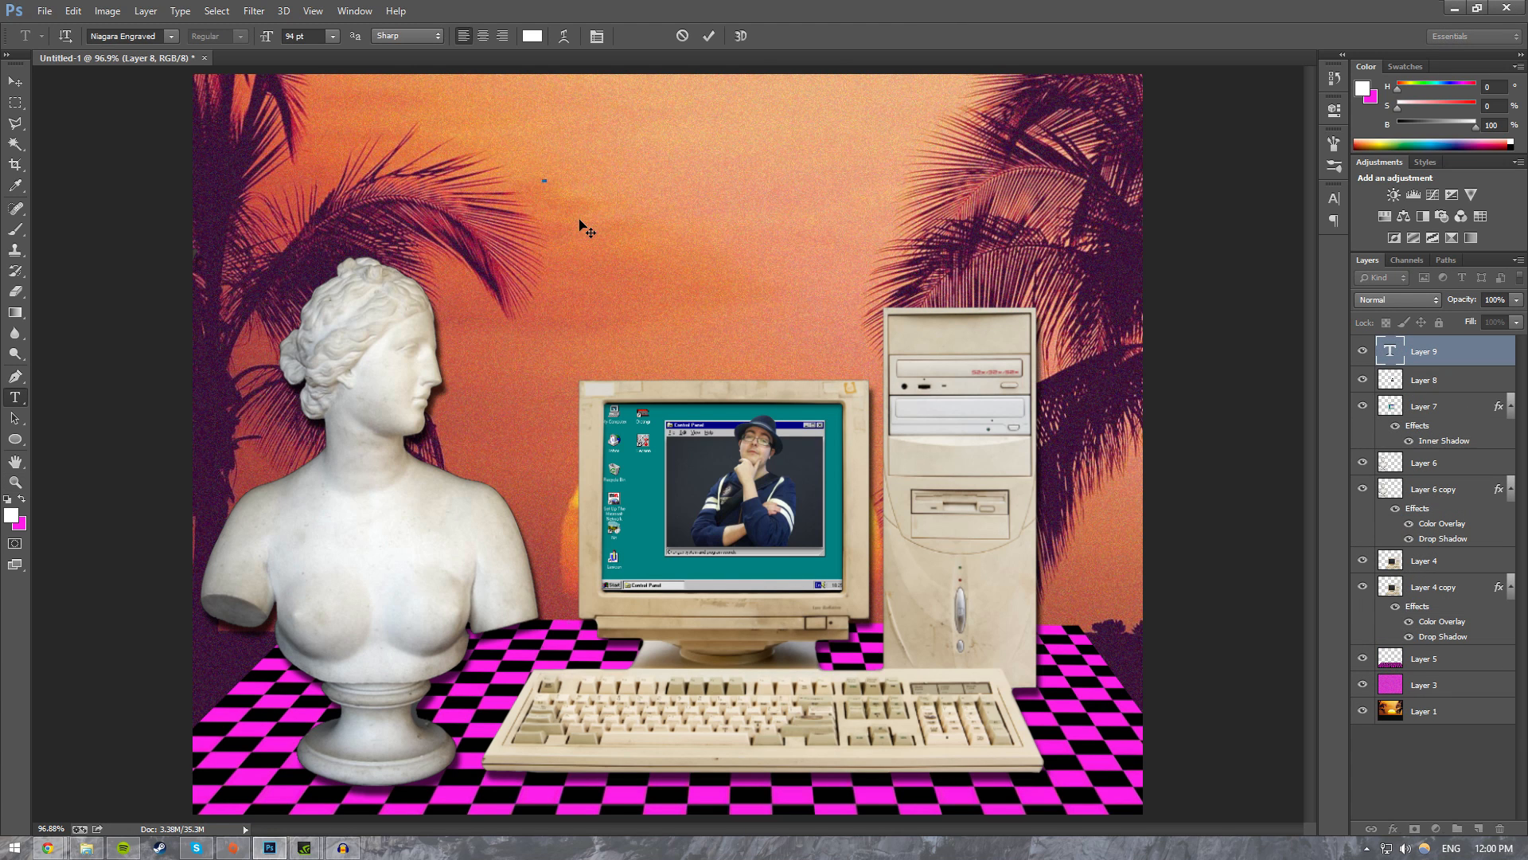
key(ctrl+v)
drag(784, 233, 442, 267)
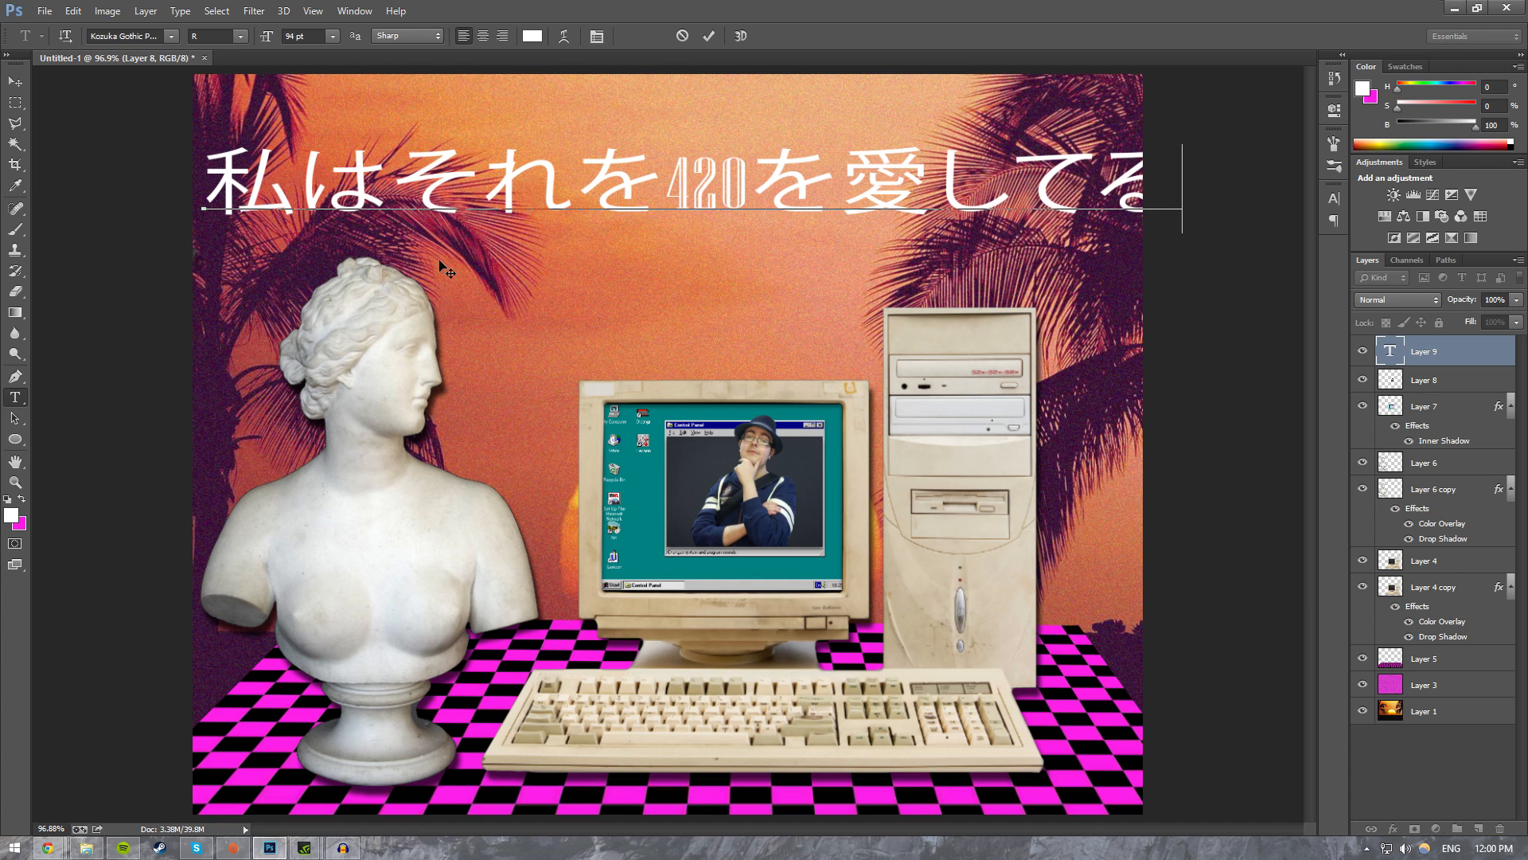
Step: Set the Japanese text to 72 pt Arial Unicode MS and shift it to fit across the sky within the canvas
key(ctrl+a)
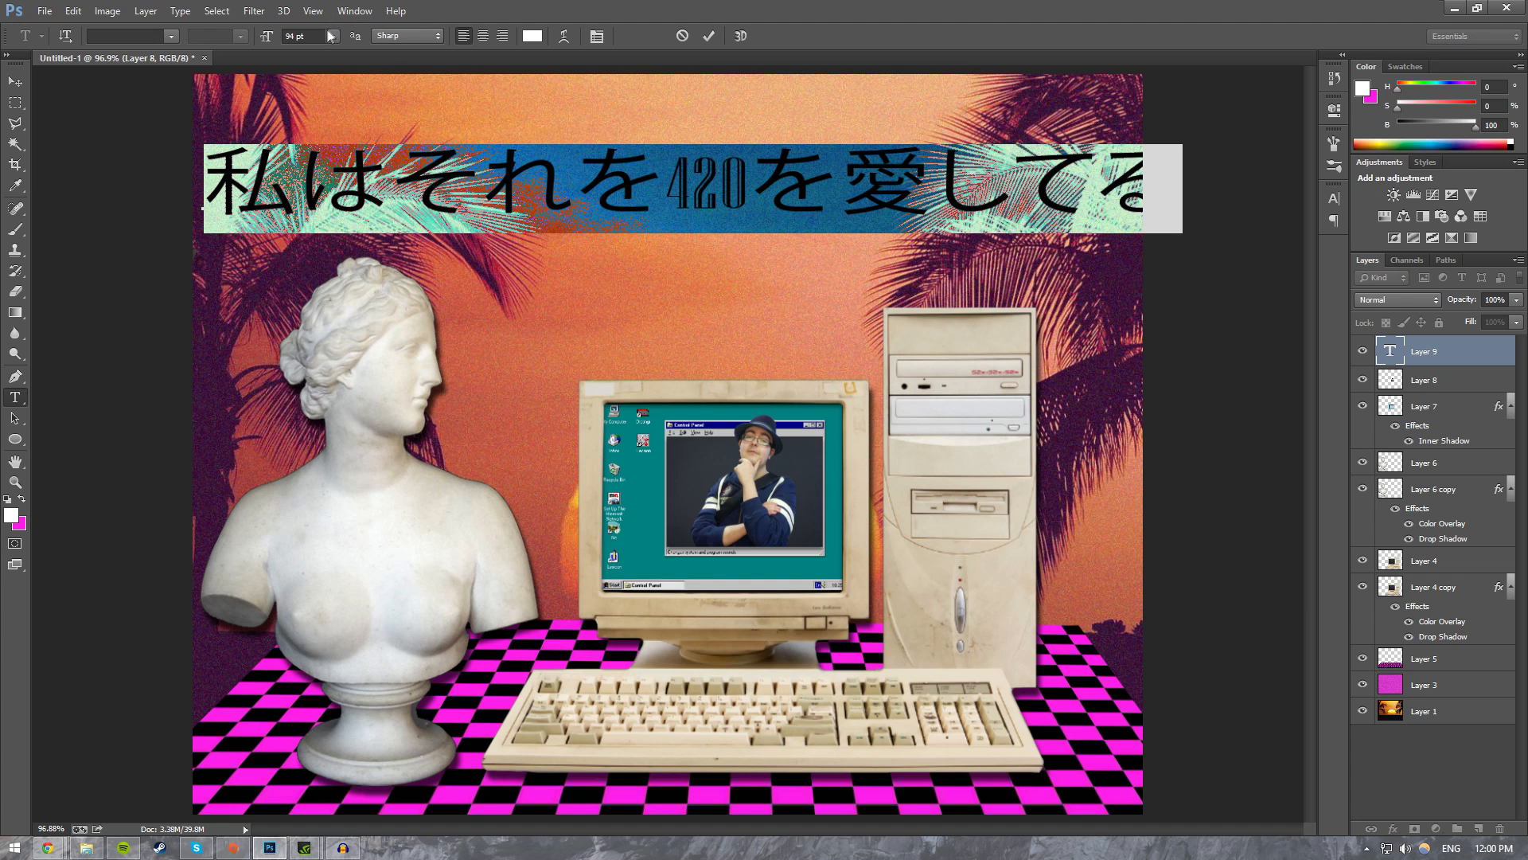
click(332, 35)
click(347, 308)
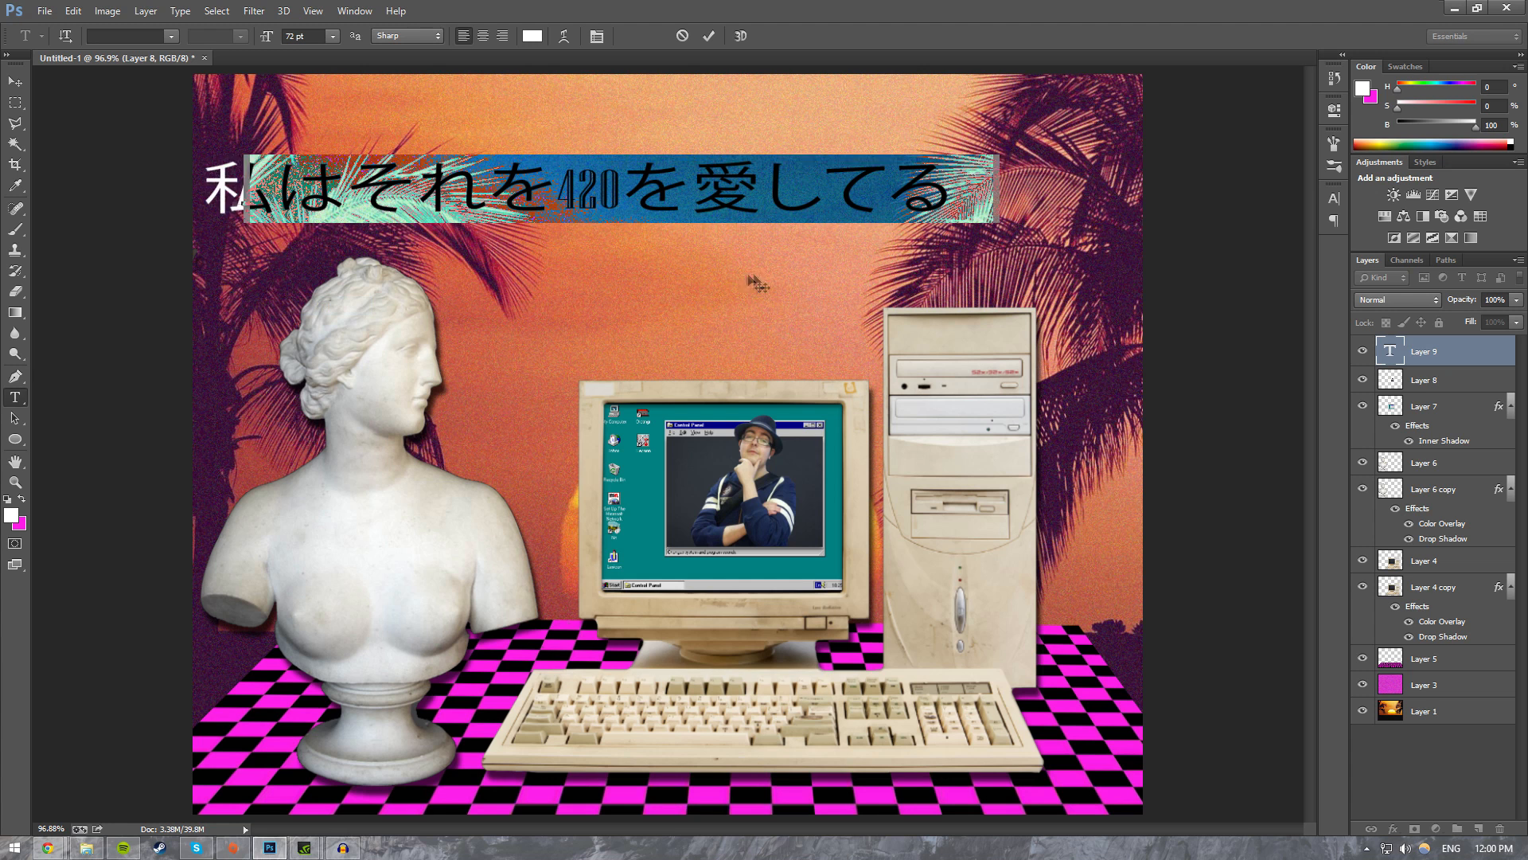
click(171, 36)
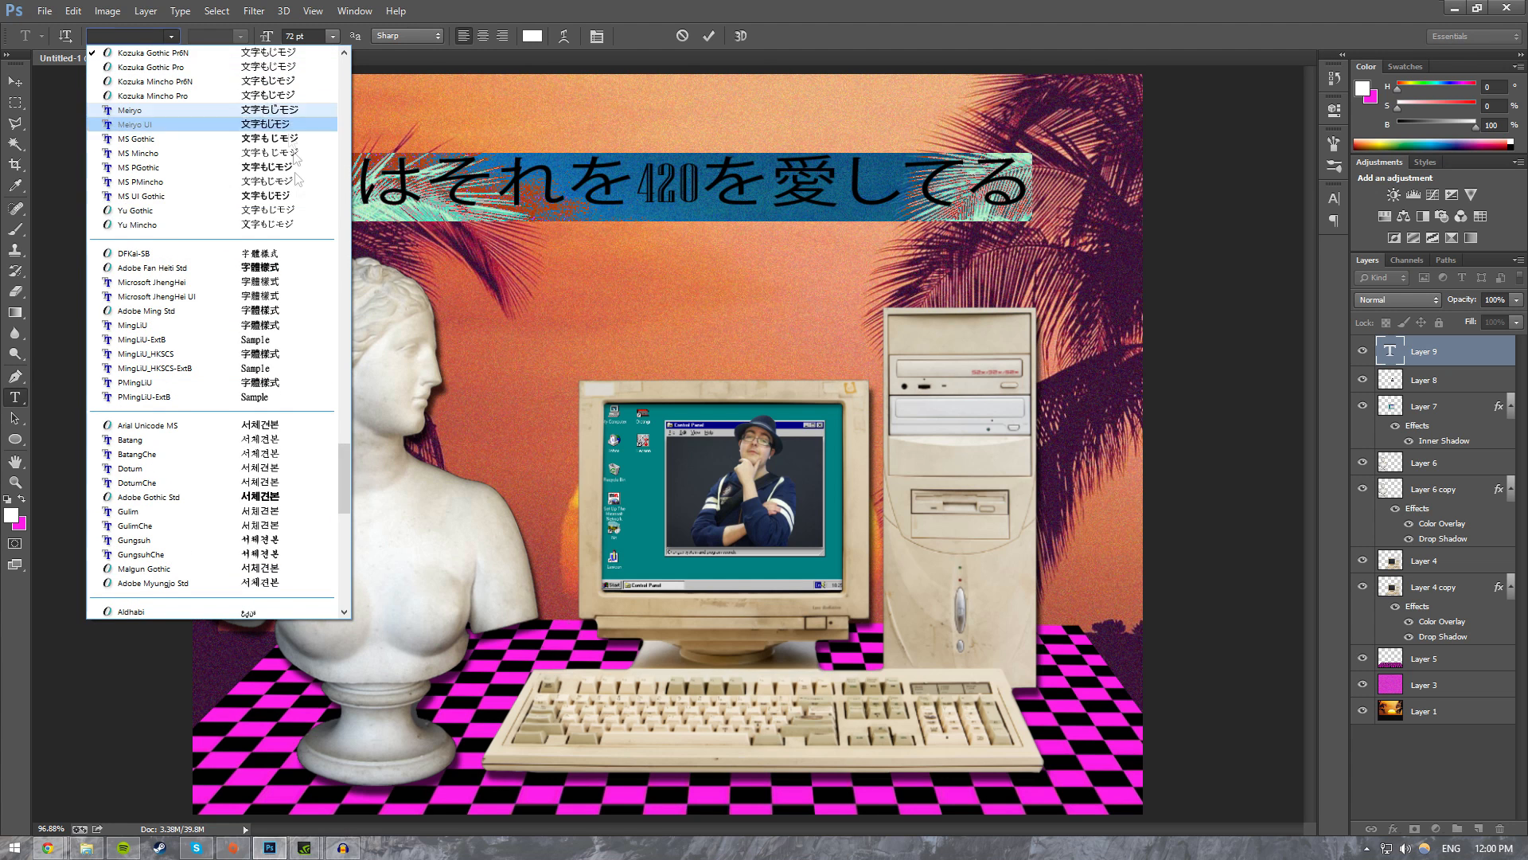
click(317, 426)
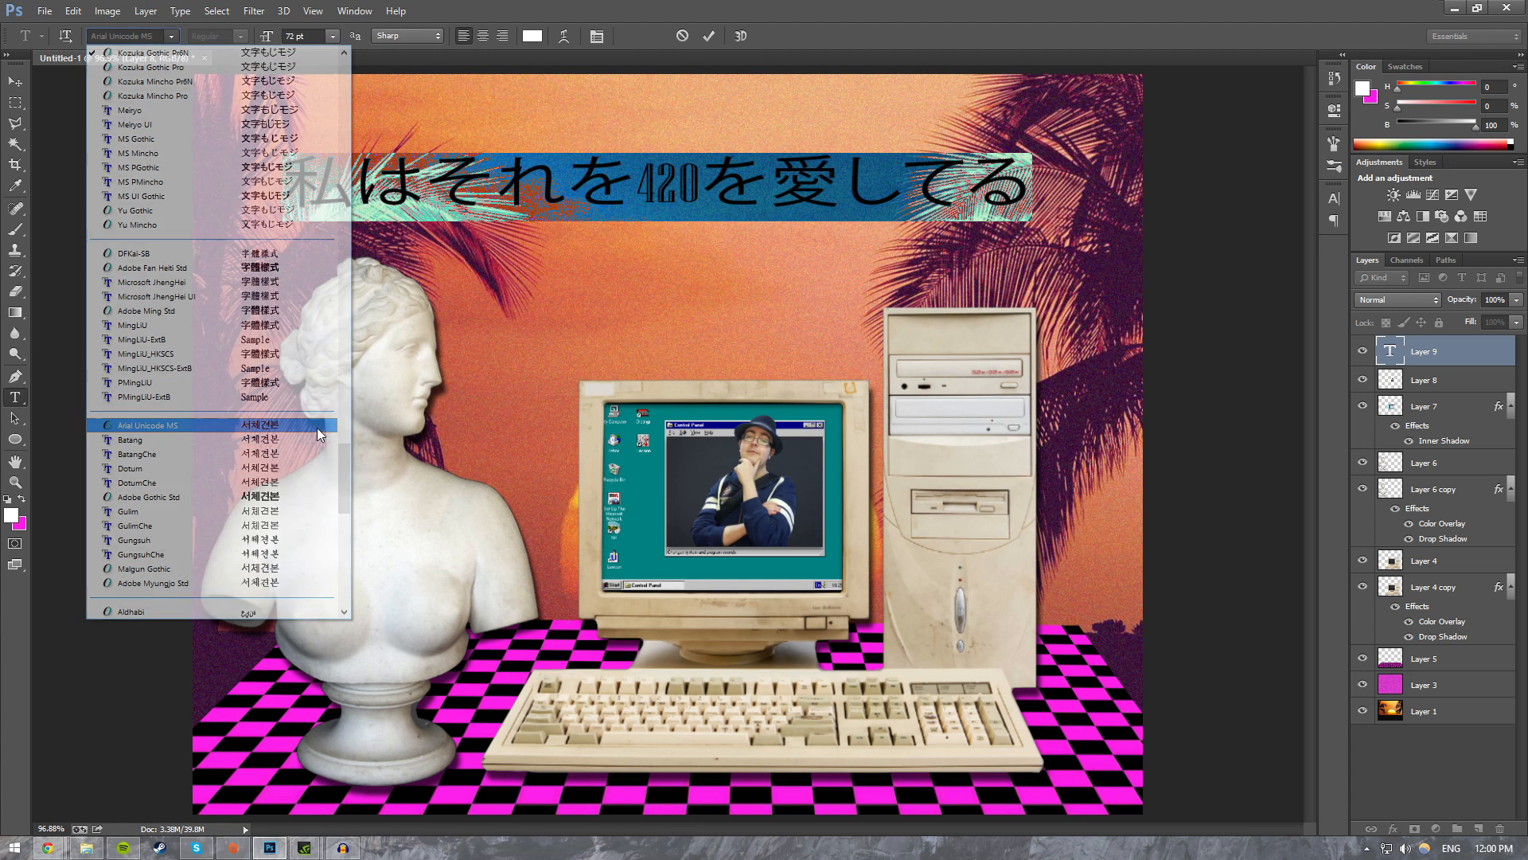
click(1119, 175)
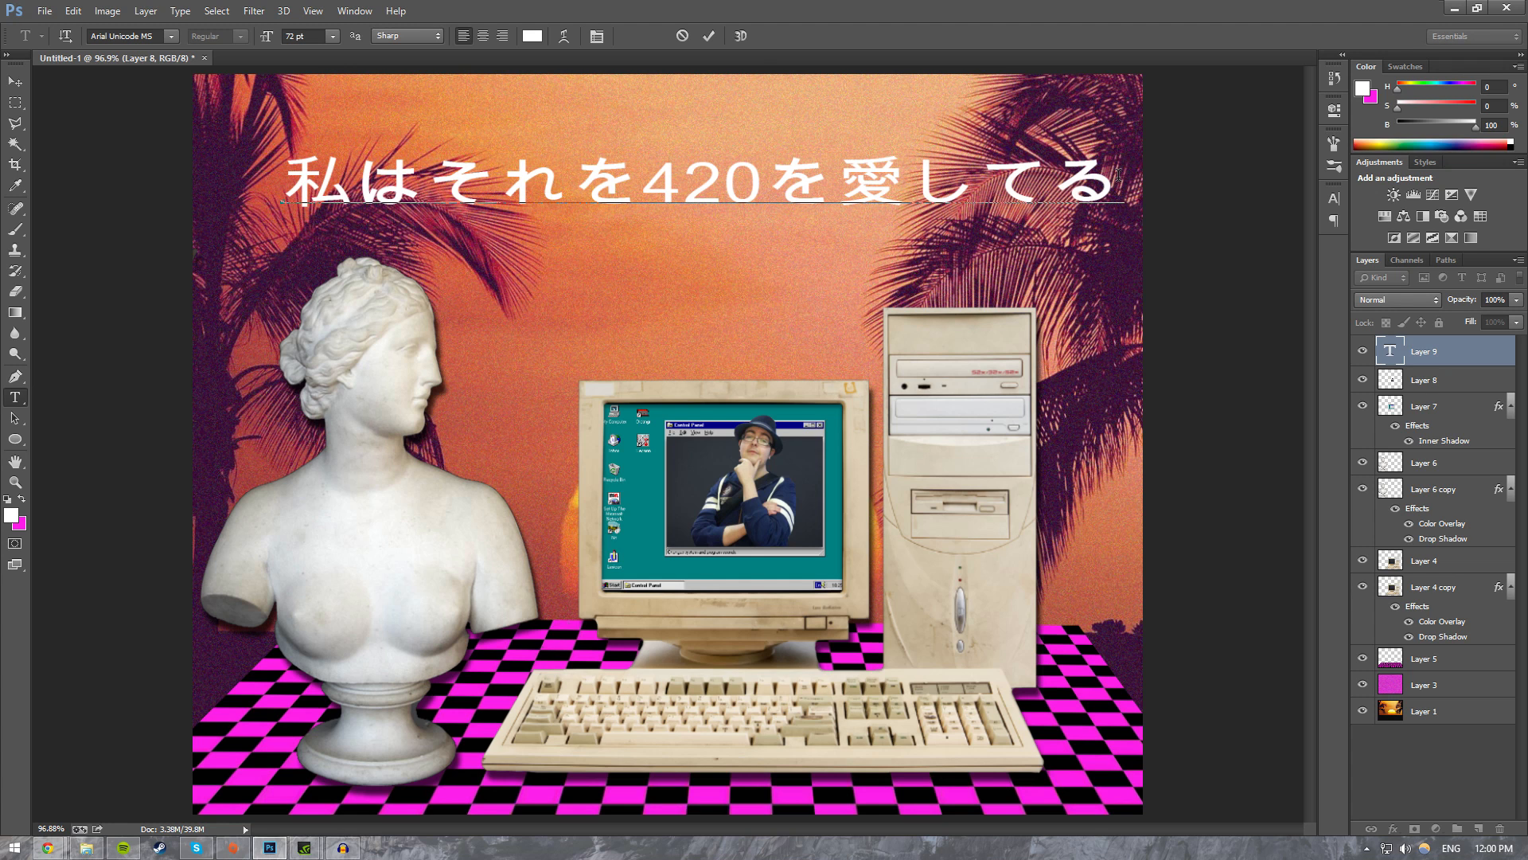
drag(1041, 279, 1017, 274)
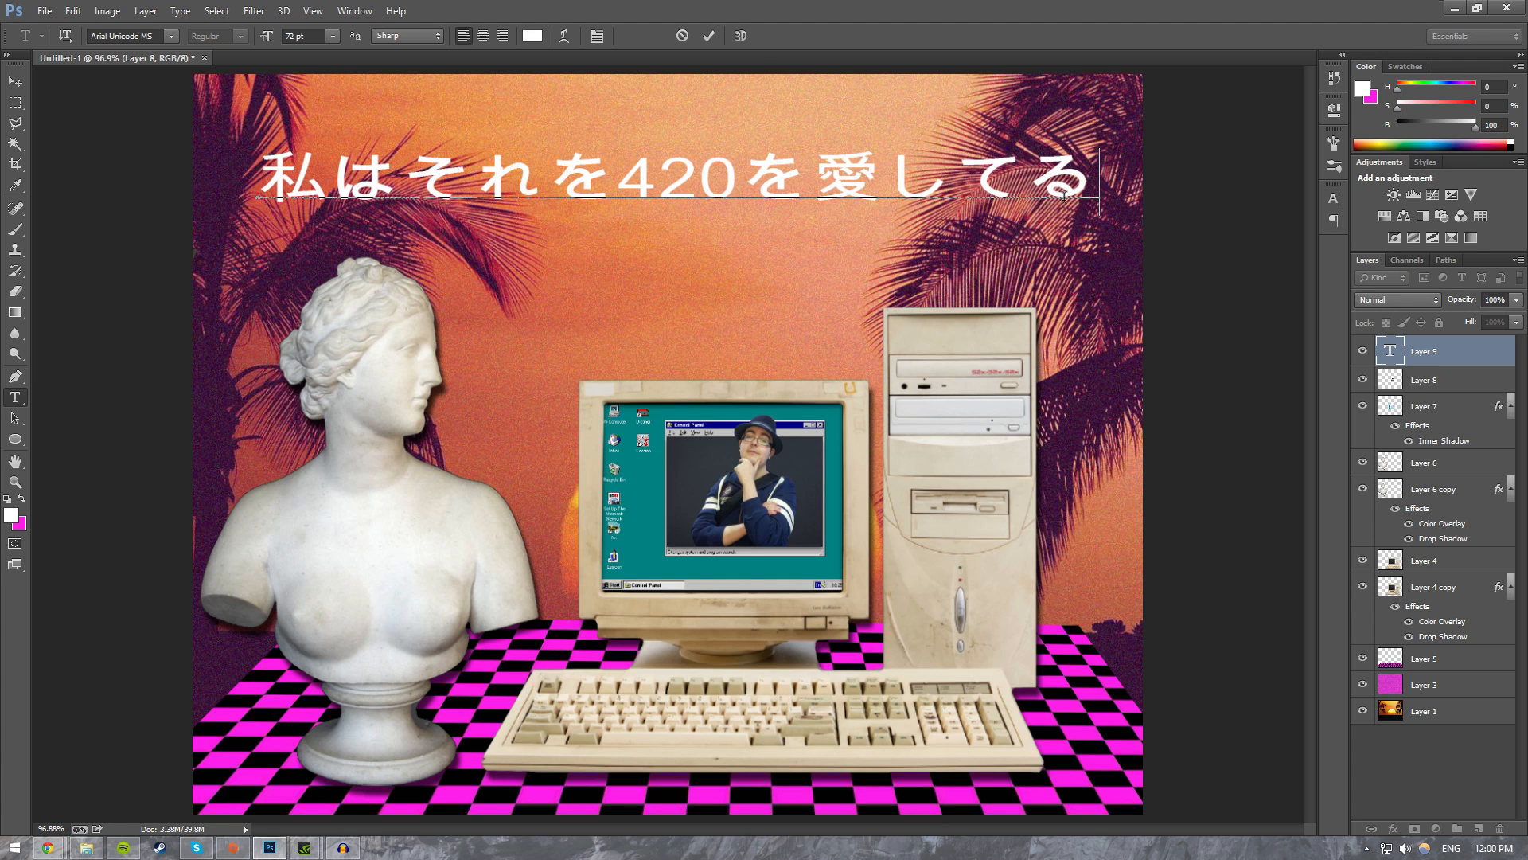
Step: Set the horizontal scale of the whole Japanese text to 100% and recentre it in the sky
drag(1094, 174, 175, 200)
click(596, 36)
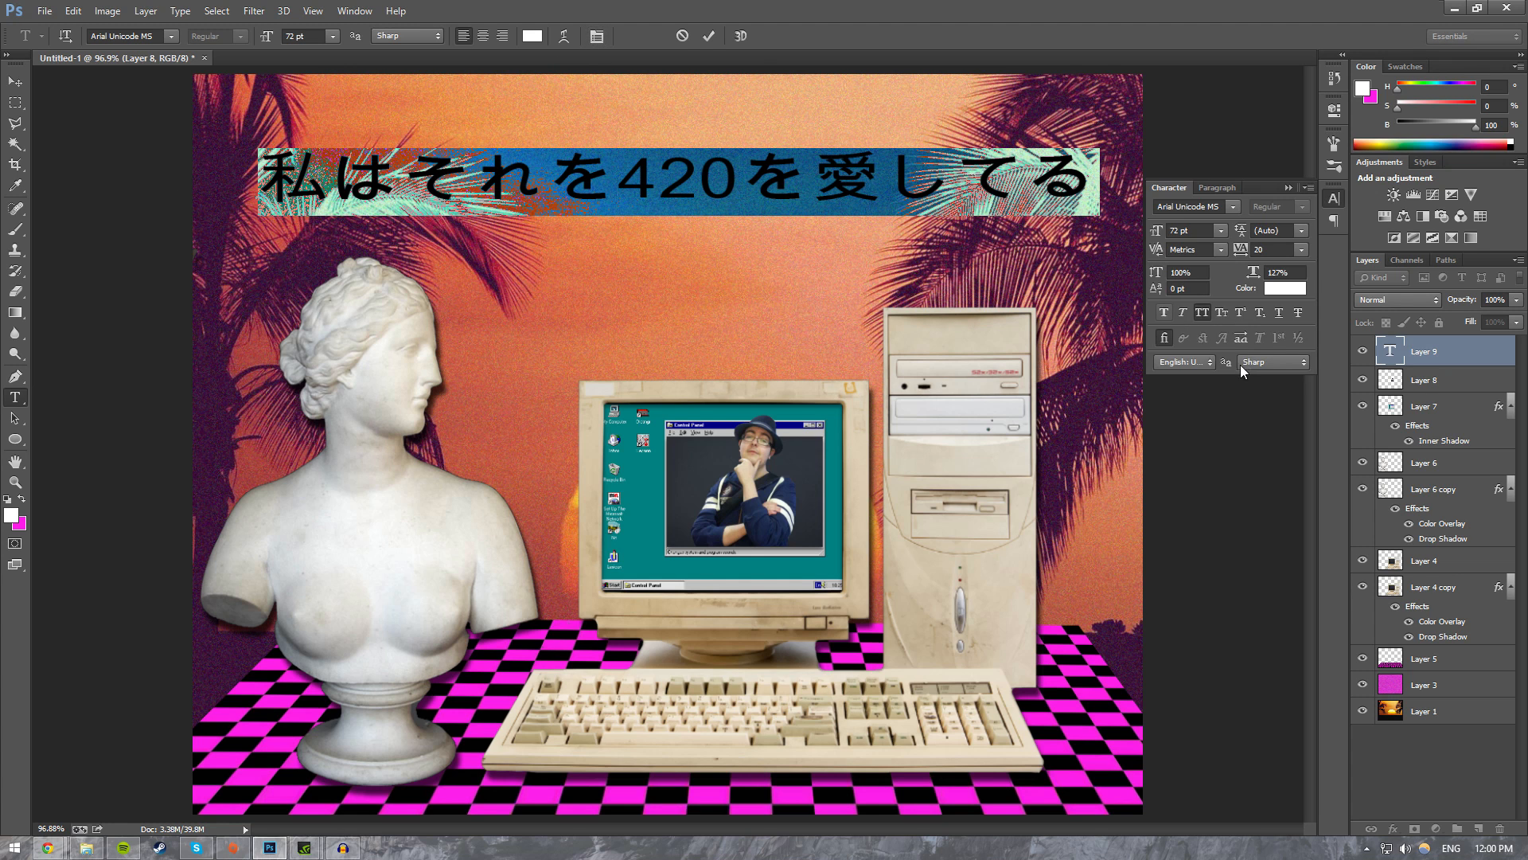
click(1288, 270)
key(BackSpace)
key(BackSpace)
key(BackSpace)
key(BackSpace)
text(100)
key(Return)
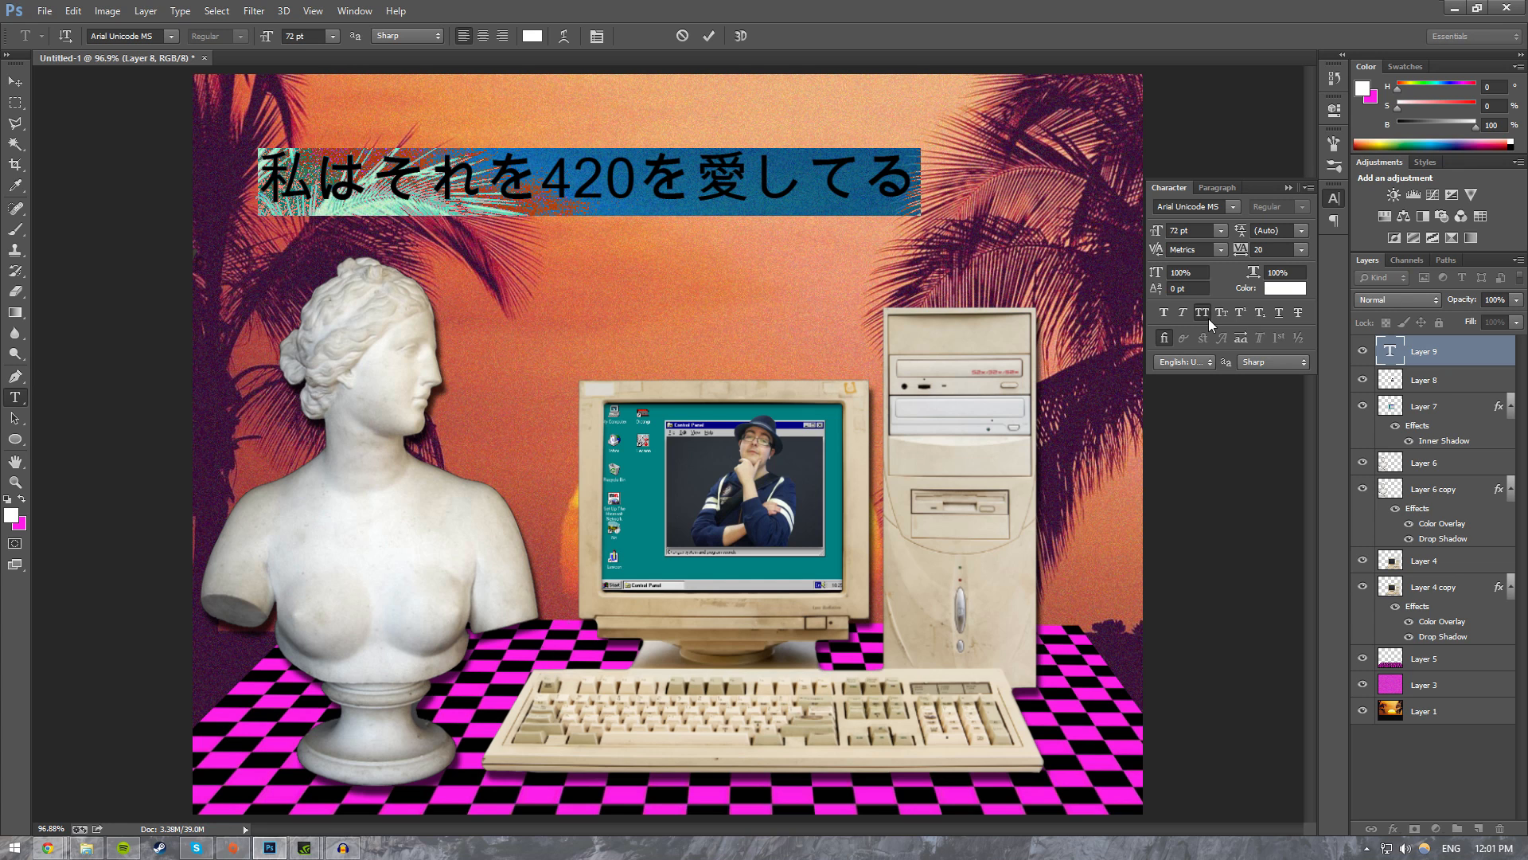
drag(941, 279, 1015, 279)
Step: Tighten the tracking of the Japanese characters on both sides of 420 to -120 and insert a space before 420
drag(710, 171, 1002, 164)
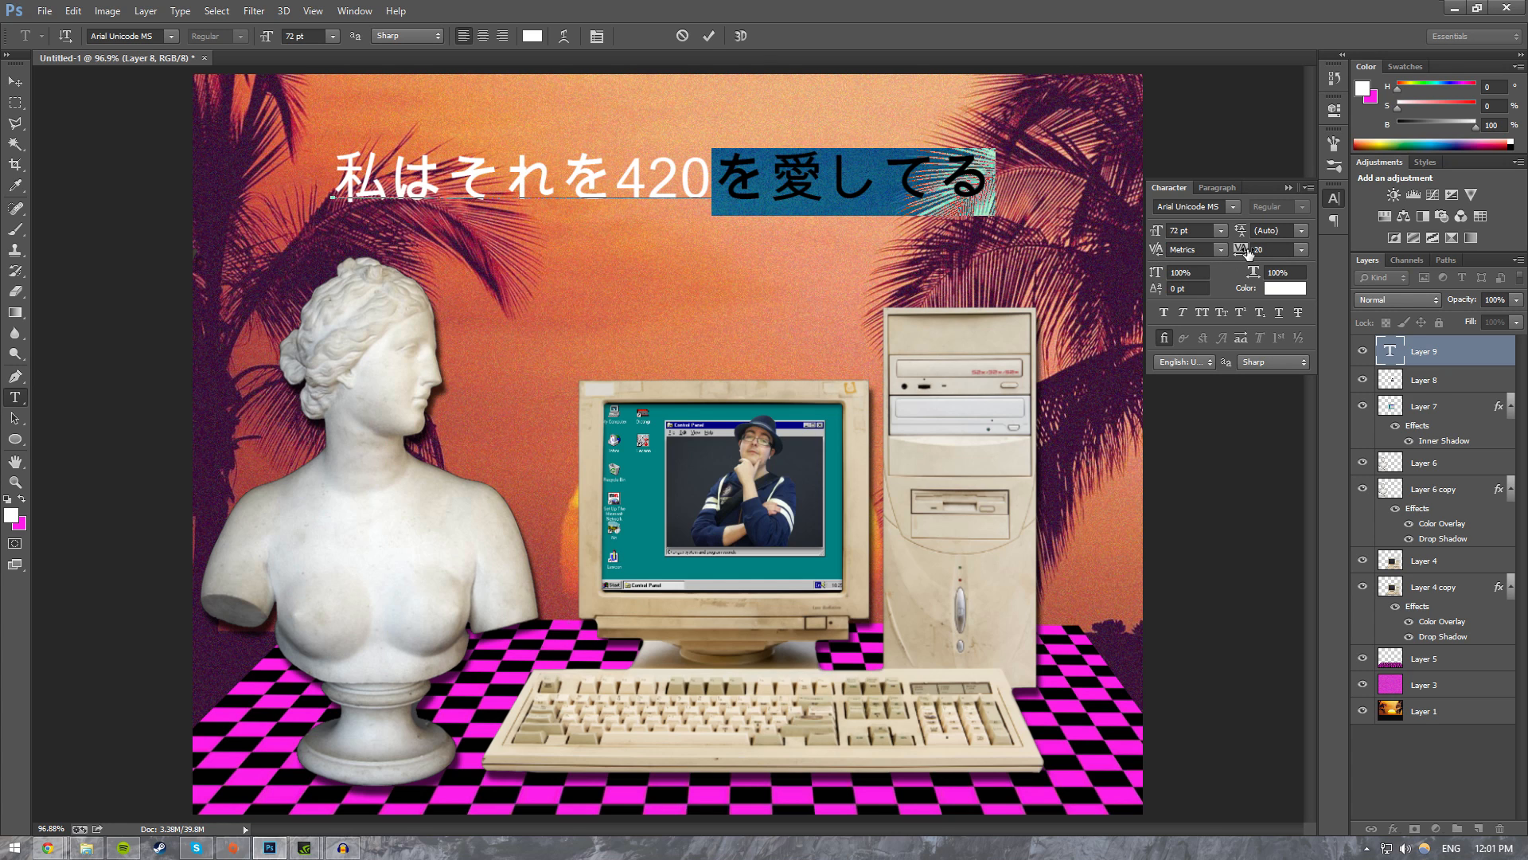
drag(1247, 254, 1247, 252)
drag(606, 170, 327, 168)
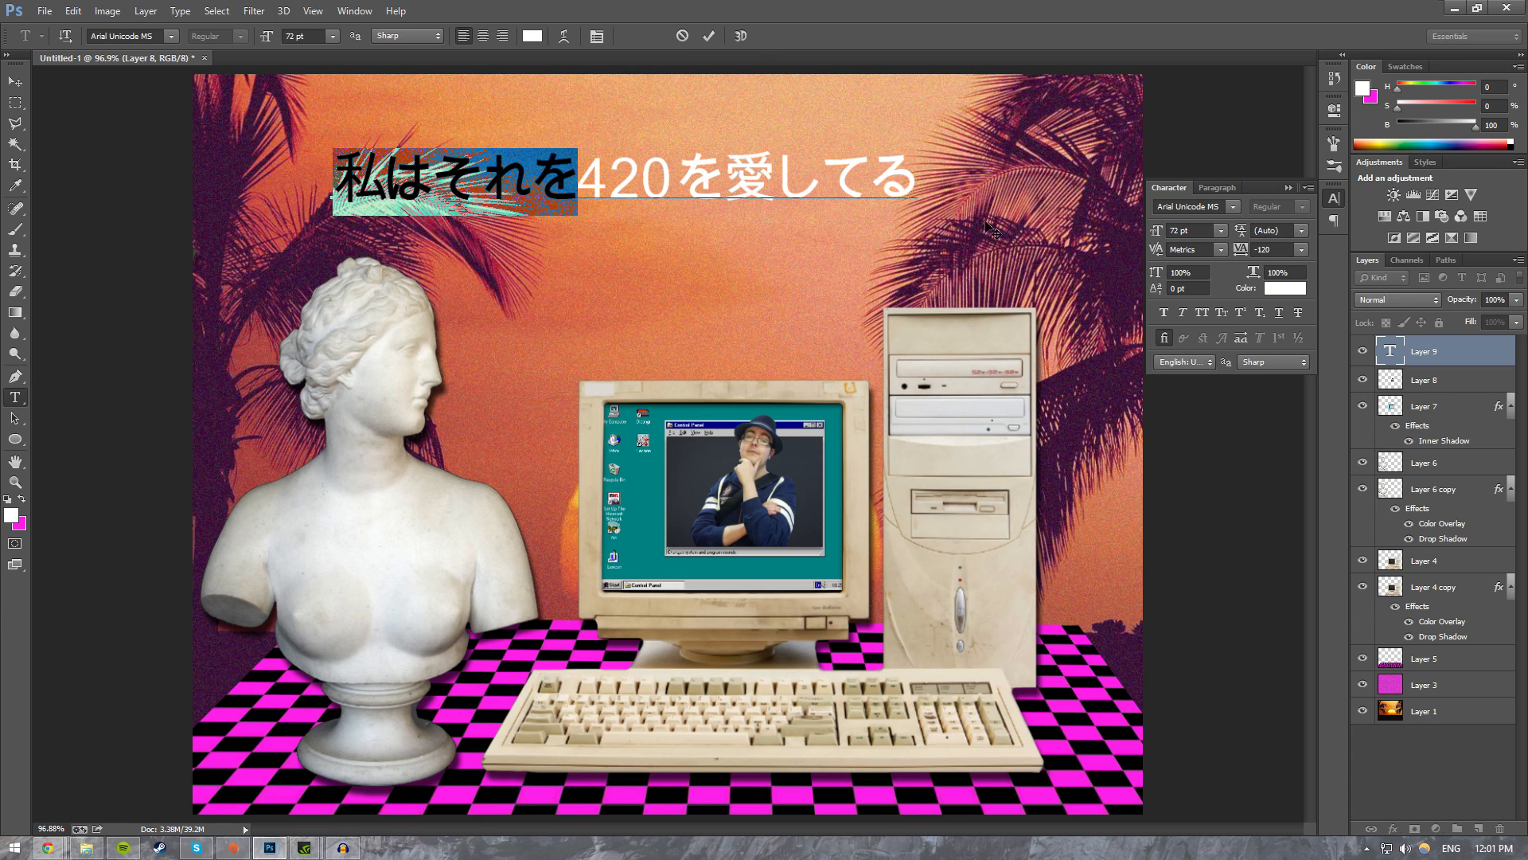
click(916, 183)
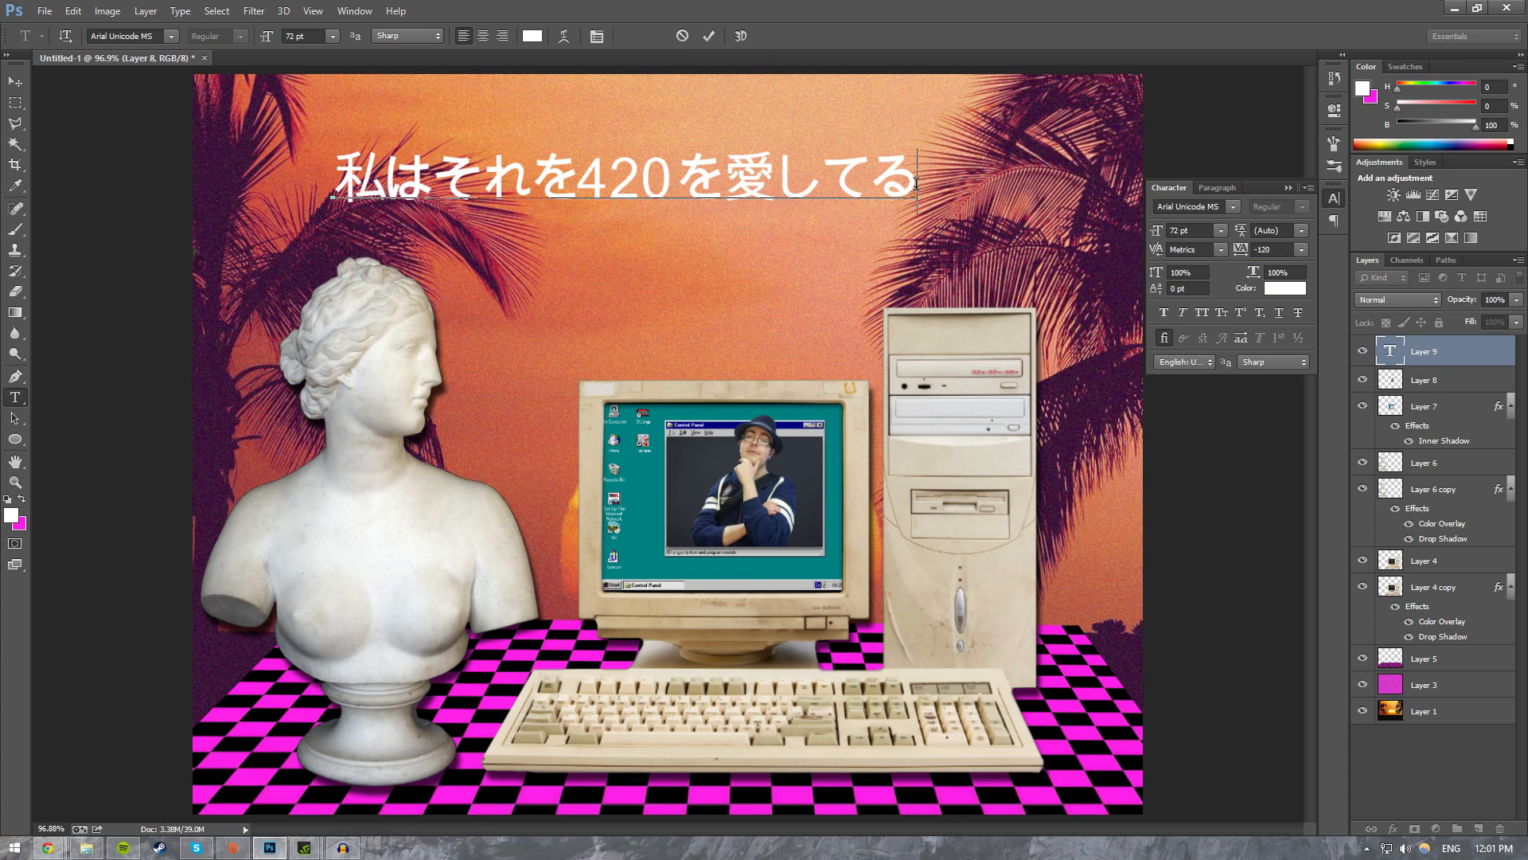
click(570, 199)
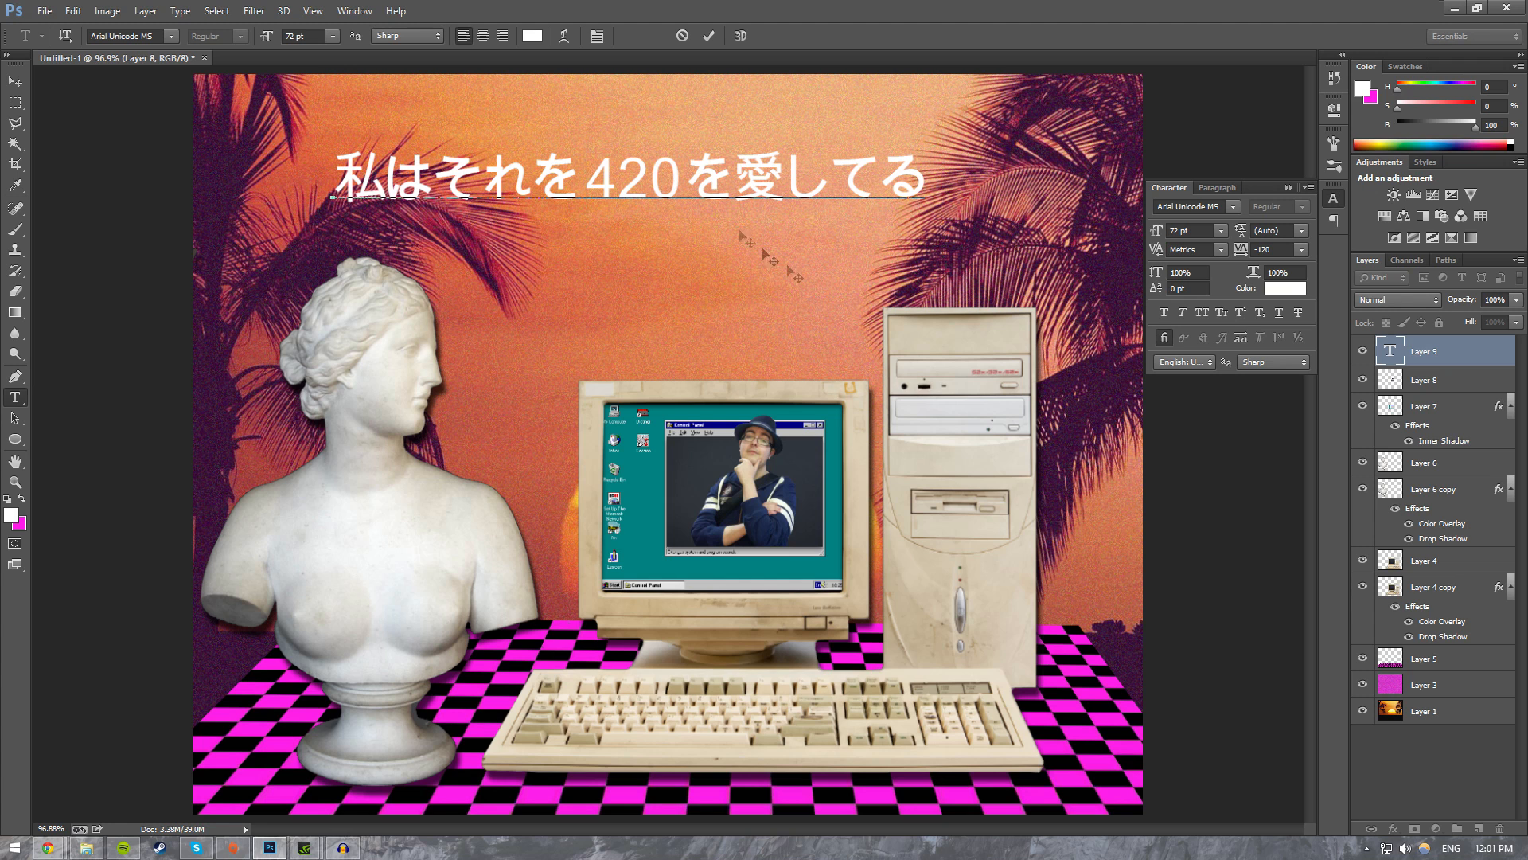
Step: Move the Japanese text just above the computer, change its font to Adobe Gothic Std and commit the text
drag(789, 269, 926, 367)
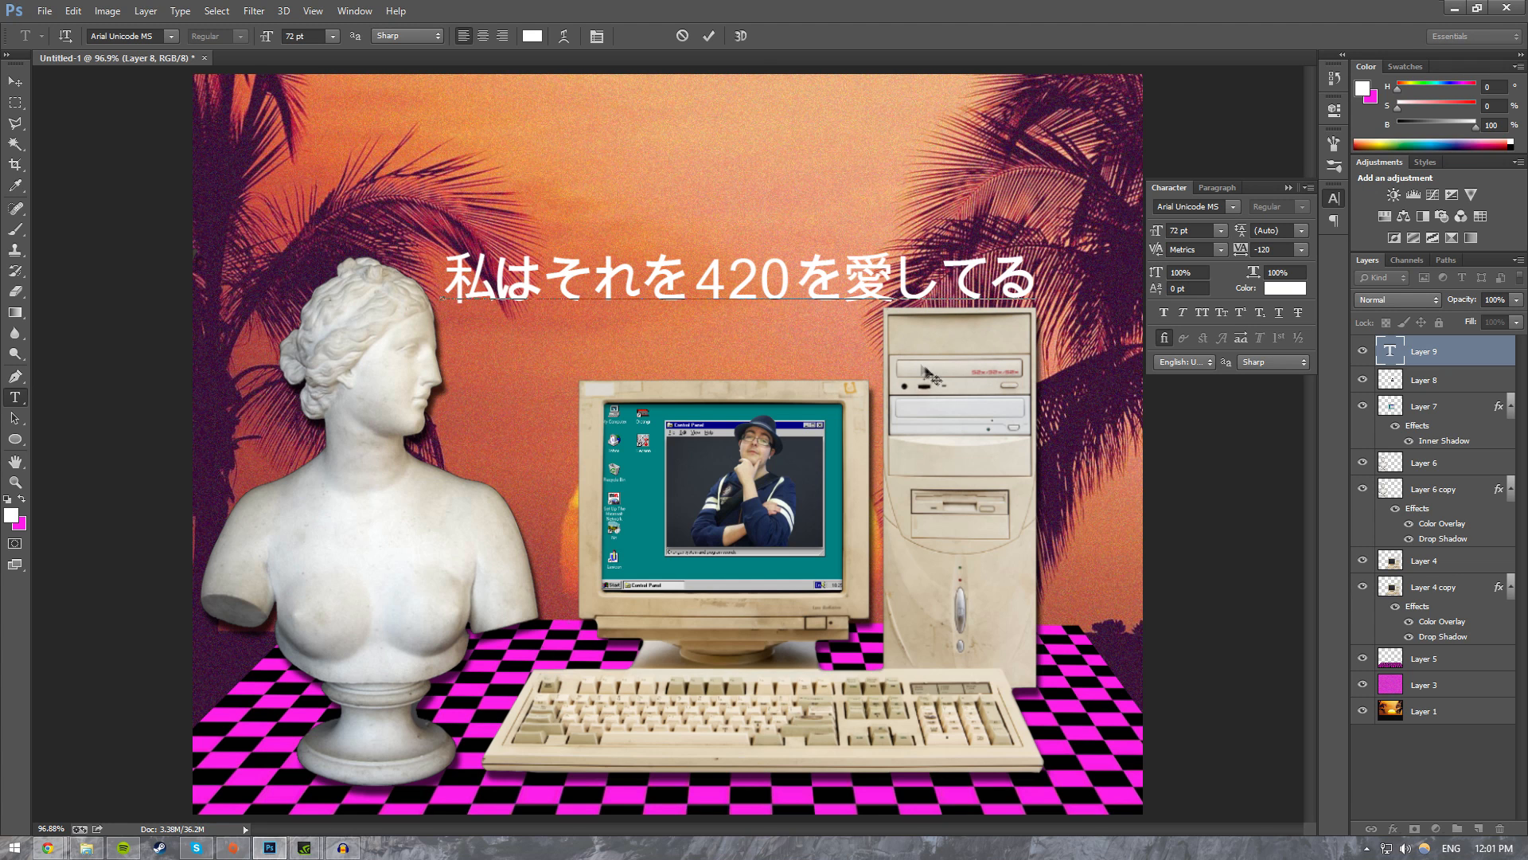
key(ctrl+a)
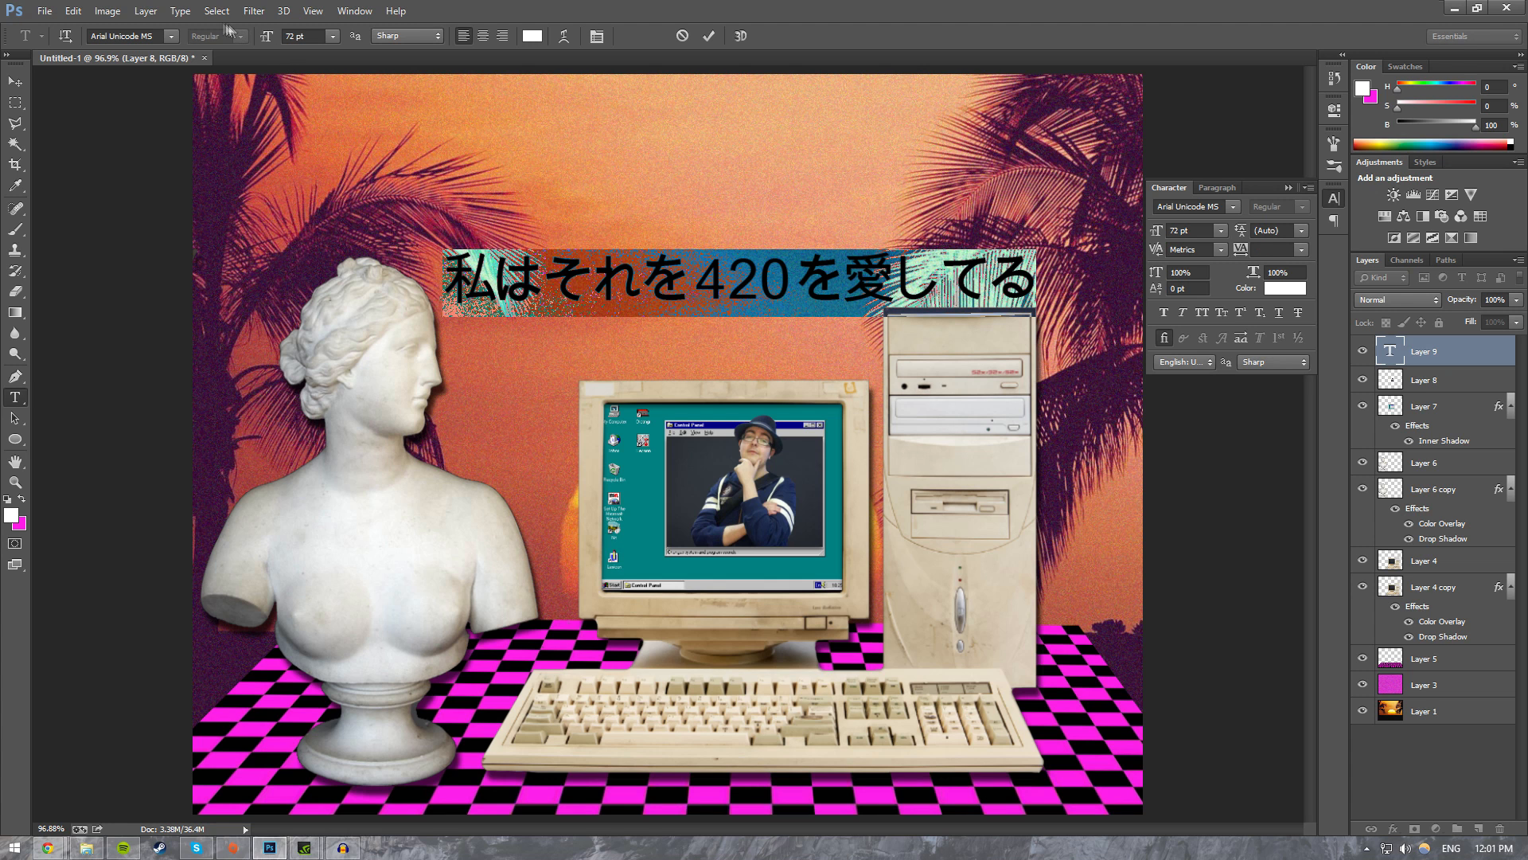
click(171, 36)
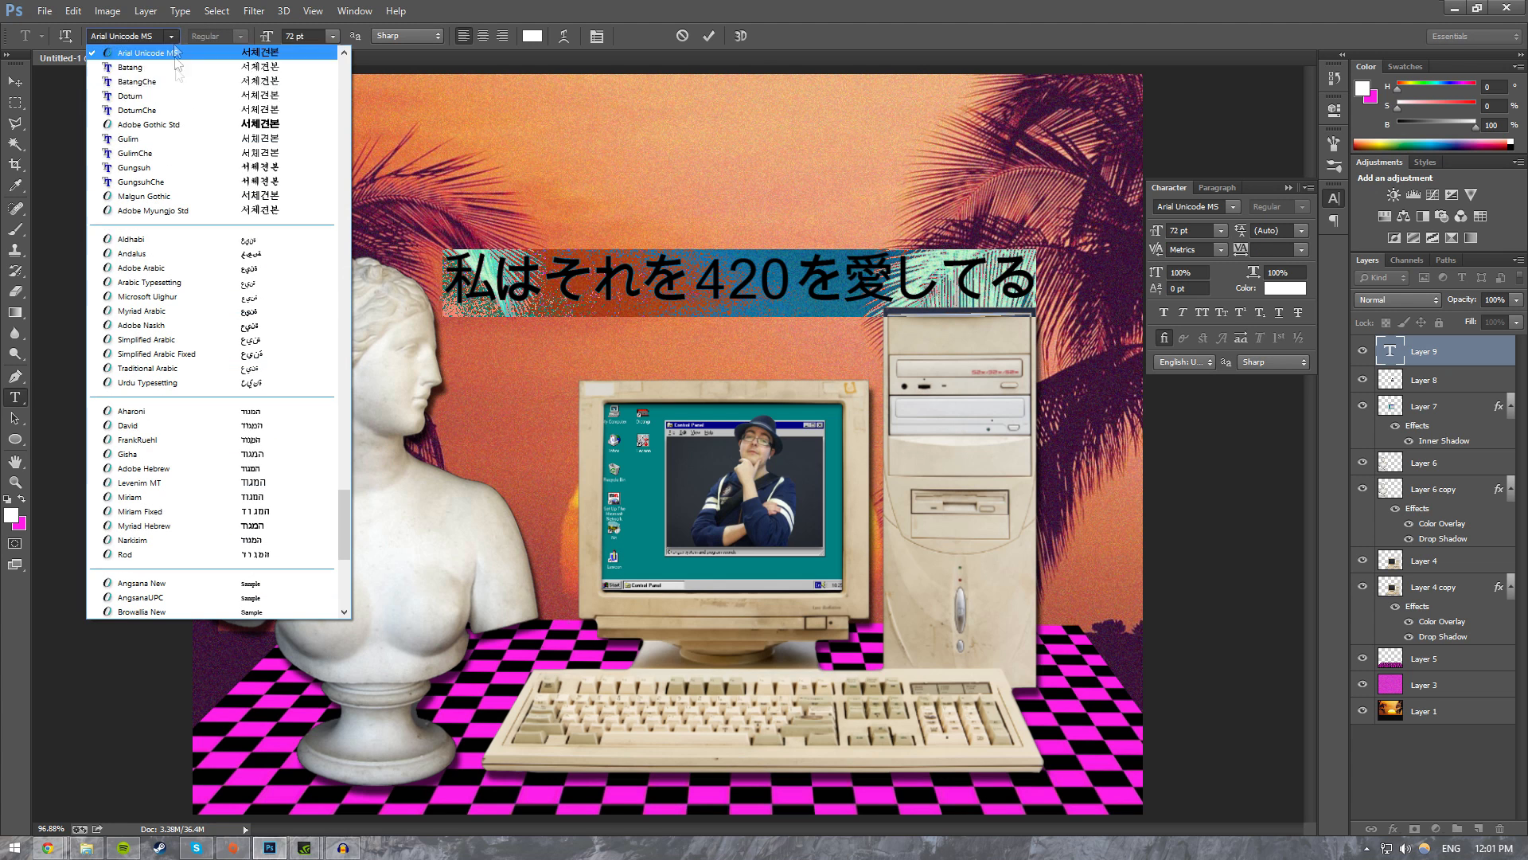
scroll(229, 231, up, 2)
click(230, 204)
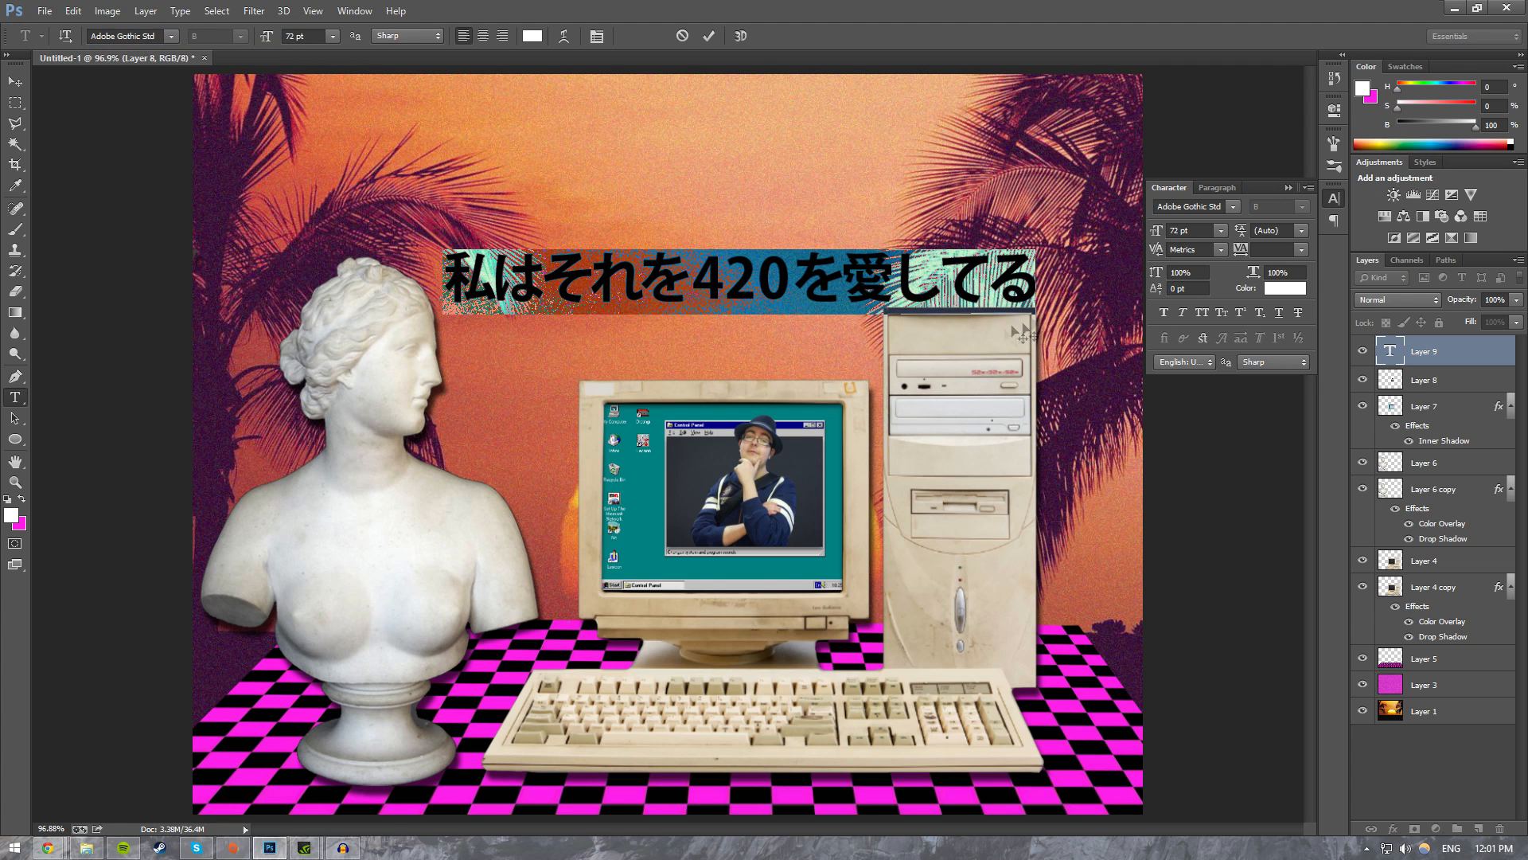
click(1031, 286)
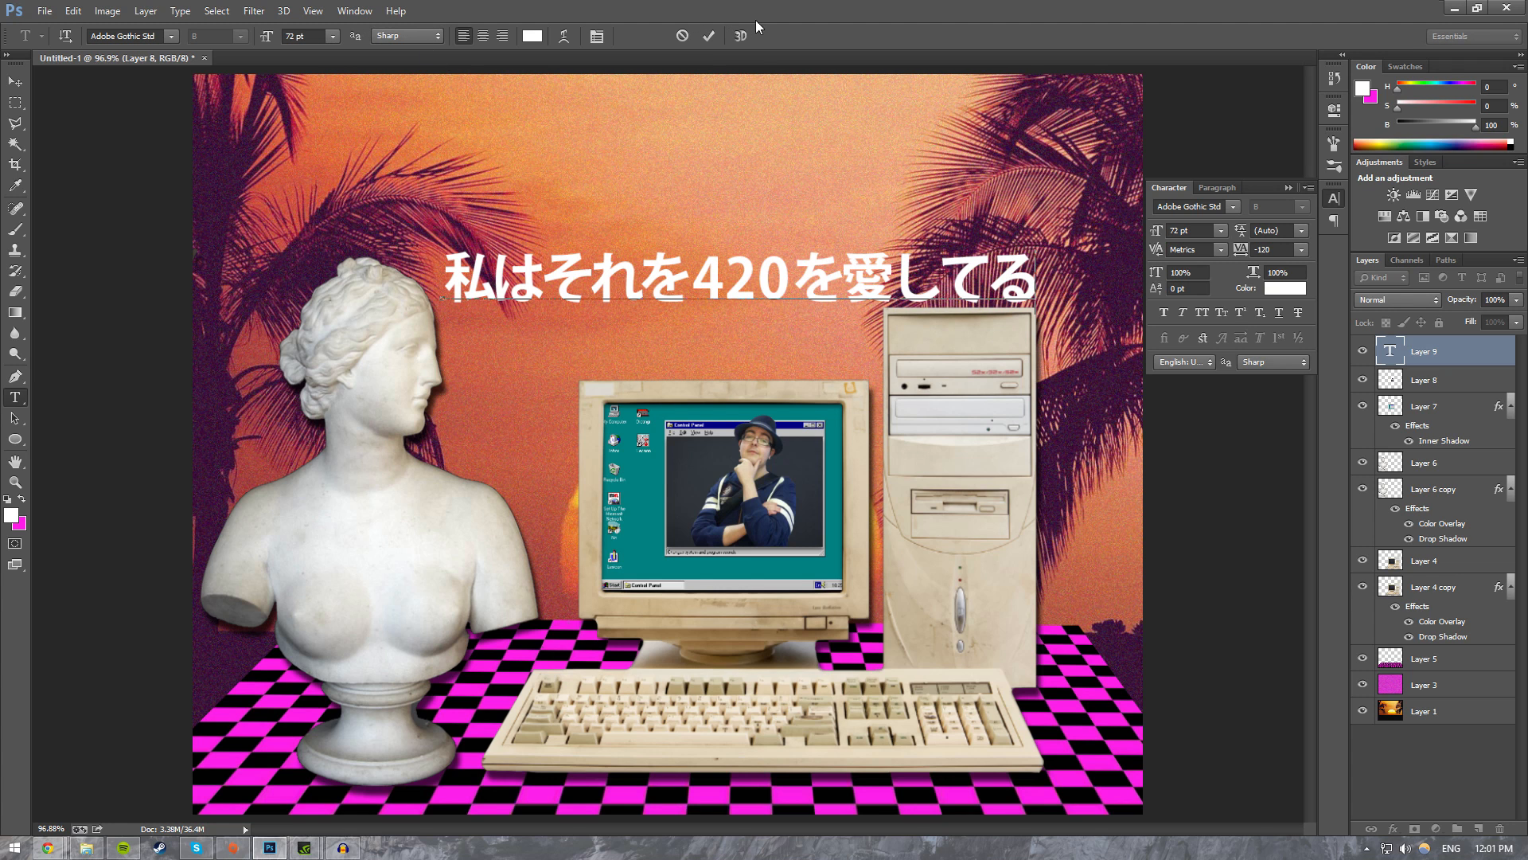
click(705, 38)
Step: Add a 1 px black outside Stroke effect to the Japanese text layer, deselect the layer and collapse the character settings
double_click(1492, 350)
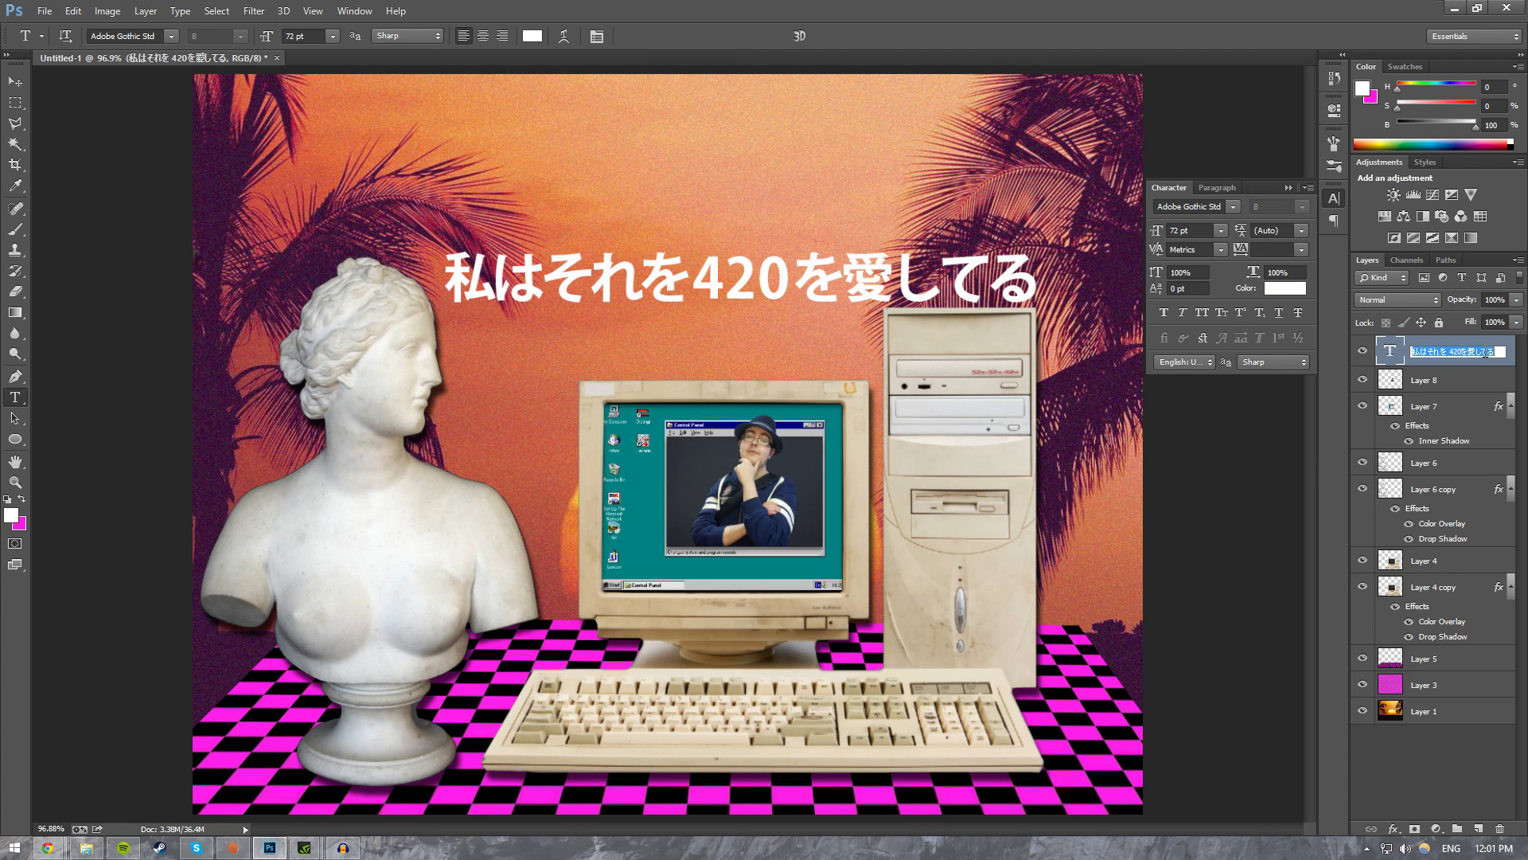
double_click(1504, 350)
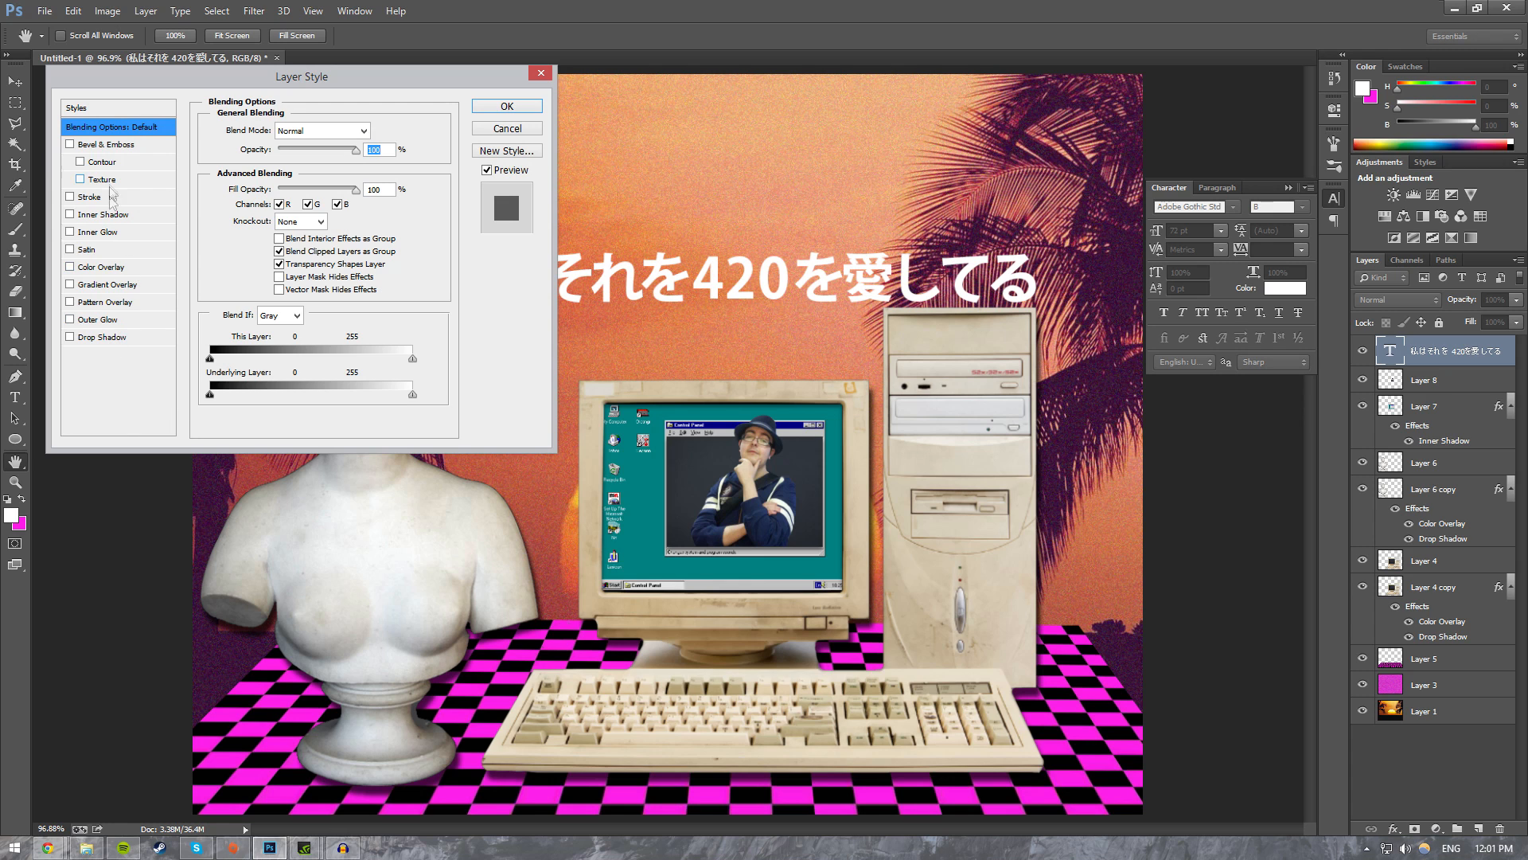
click(71, 198)
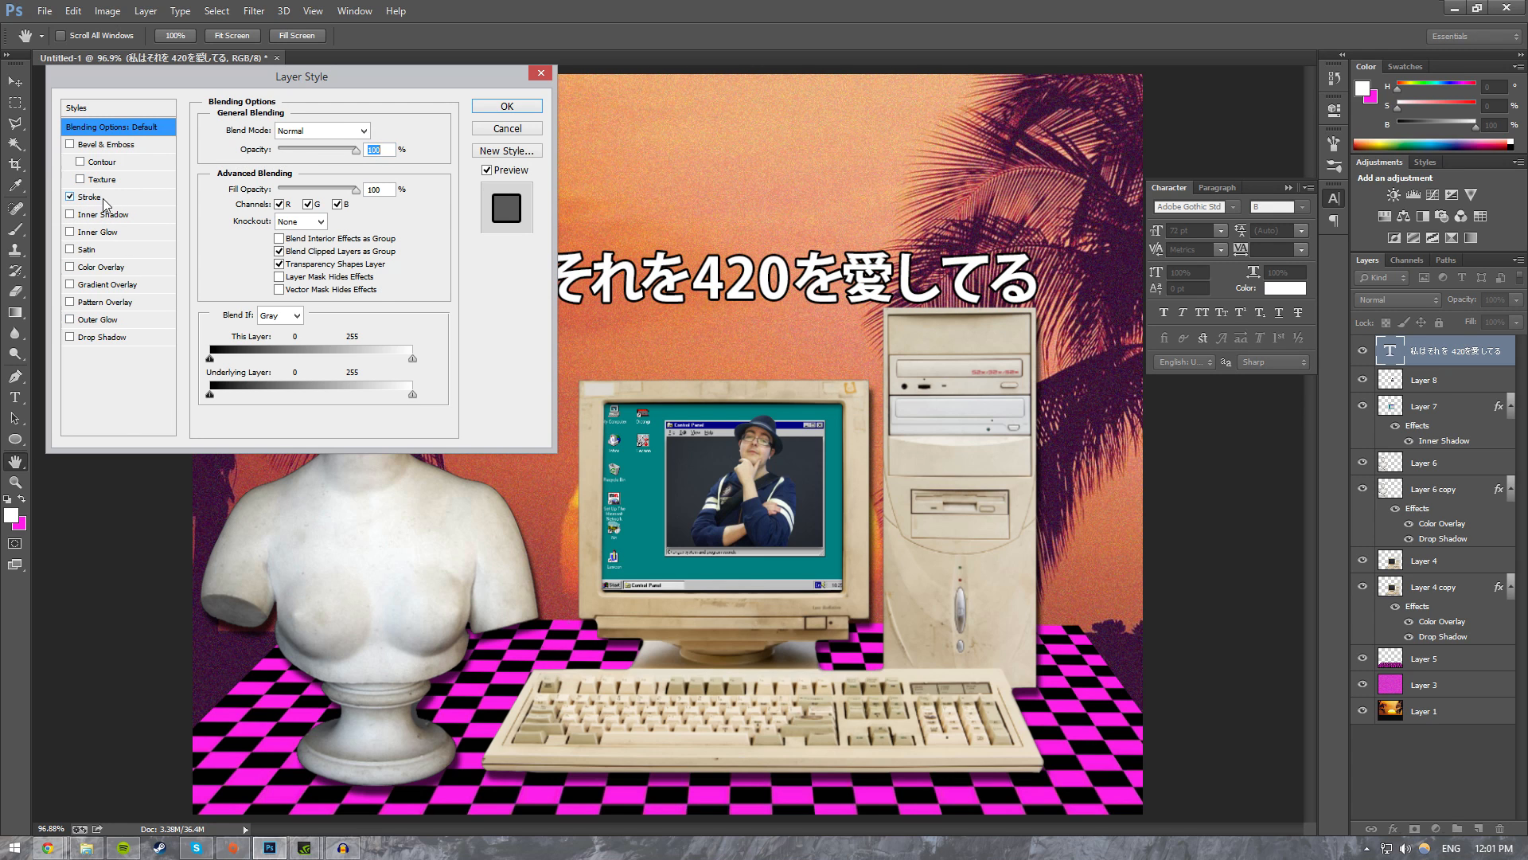
click(90, 196)
drag(268, 137, 267, 137)
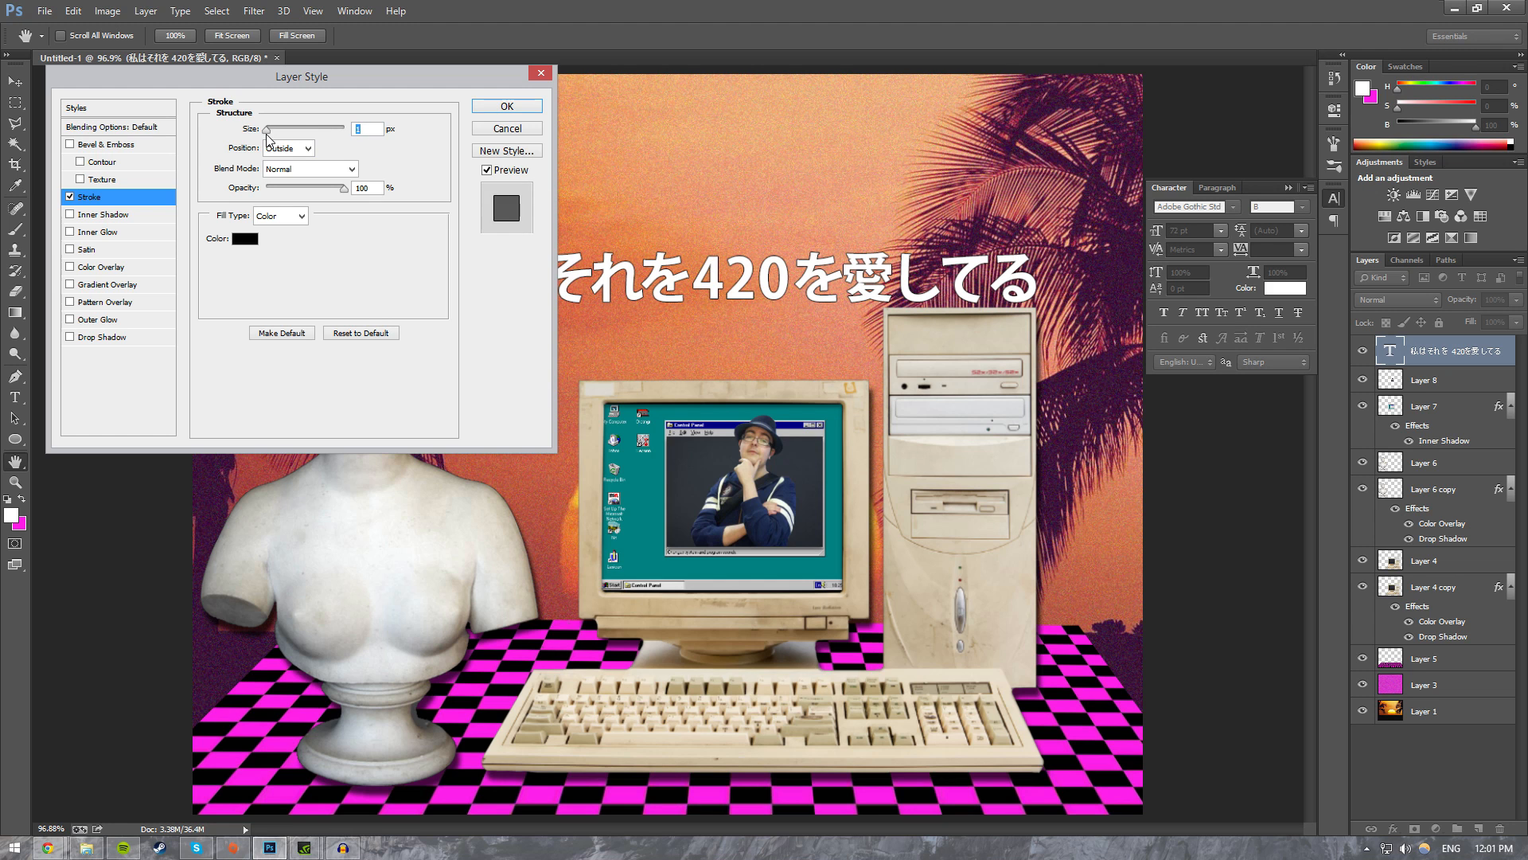
click(495, 106)
click(1402, 774)
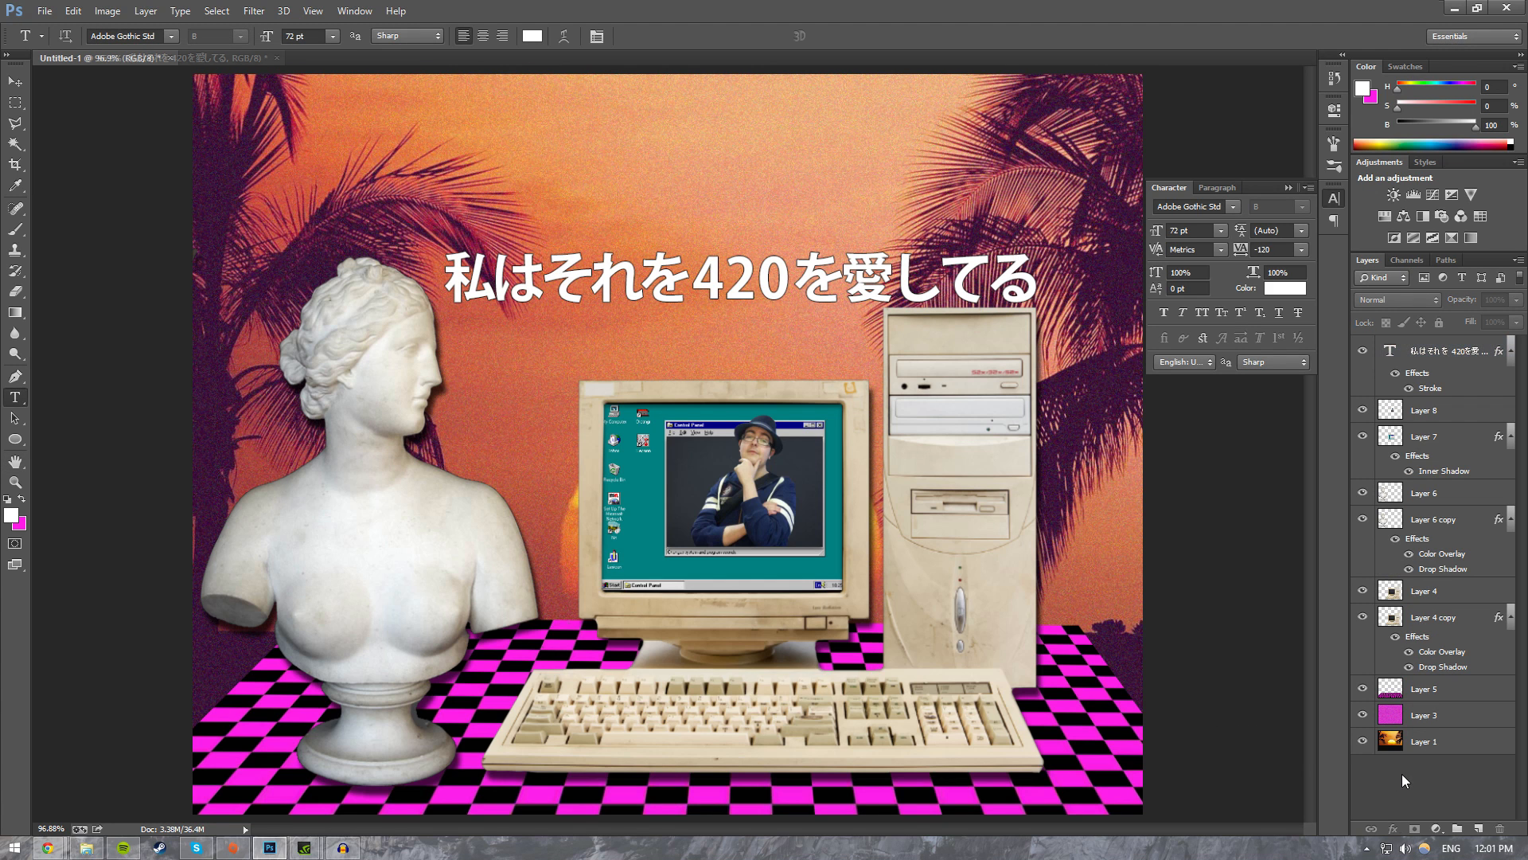
click(1332, 203)
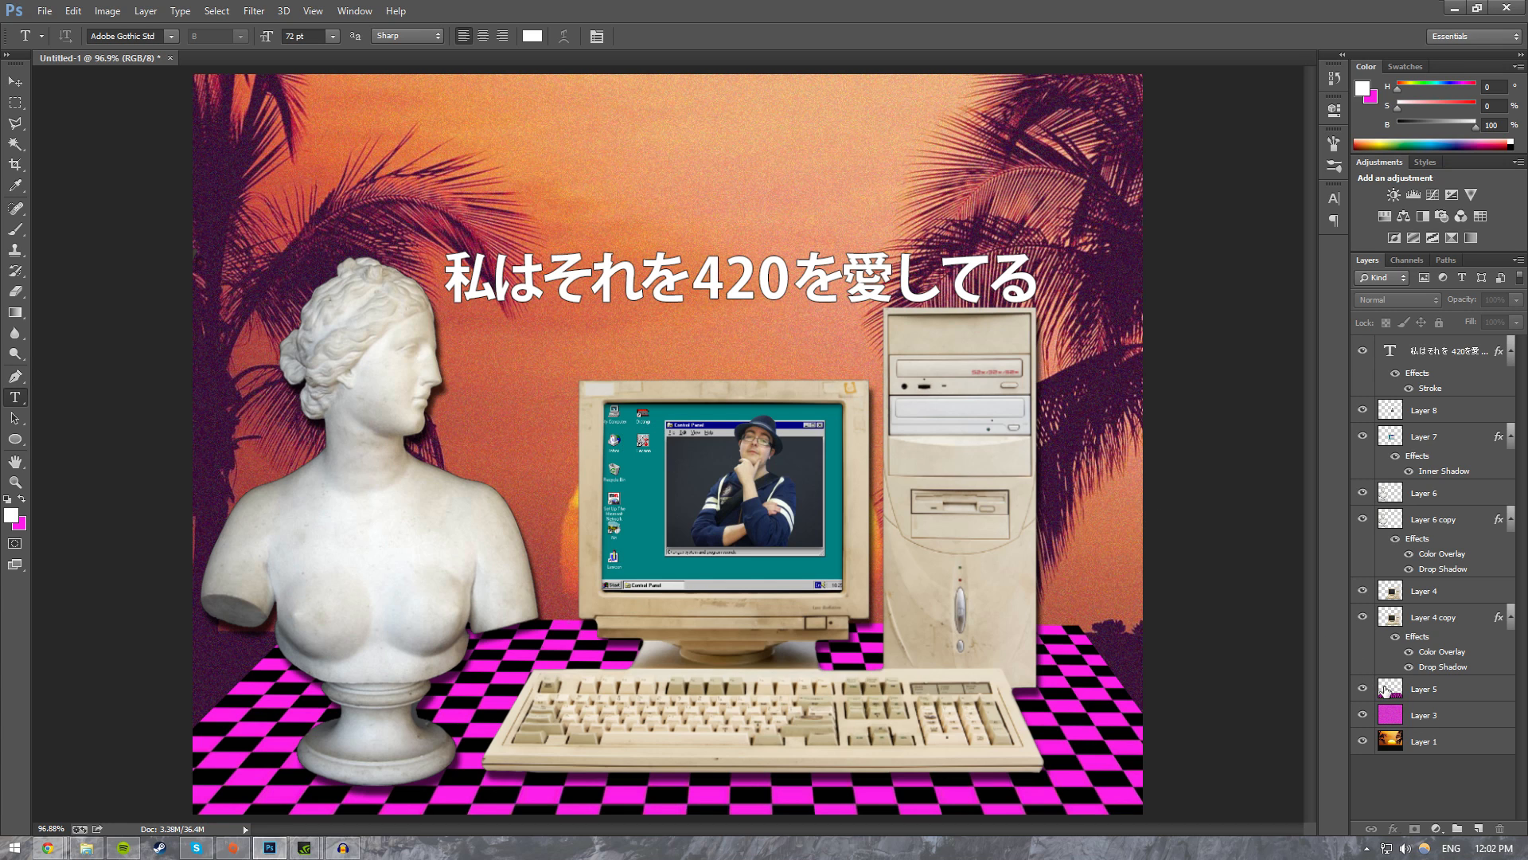
Step: Set the opacity of the magenta overlay on Layer 3 to 40%
click(1437, 714)
drag(1516, 322, 1479, 322)
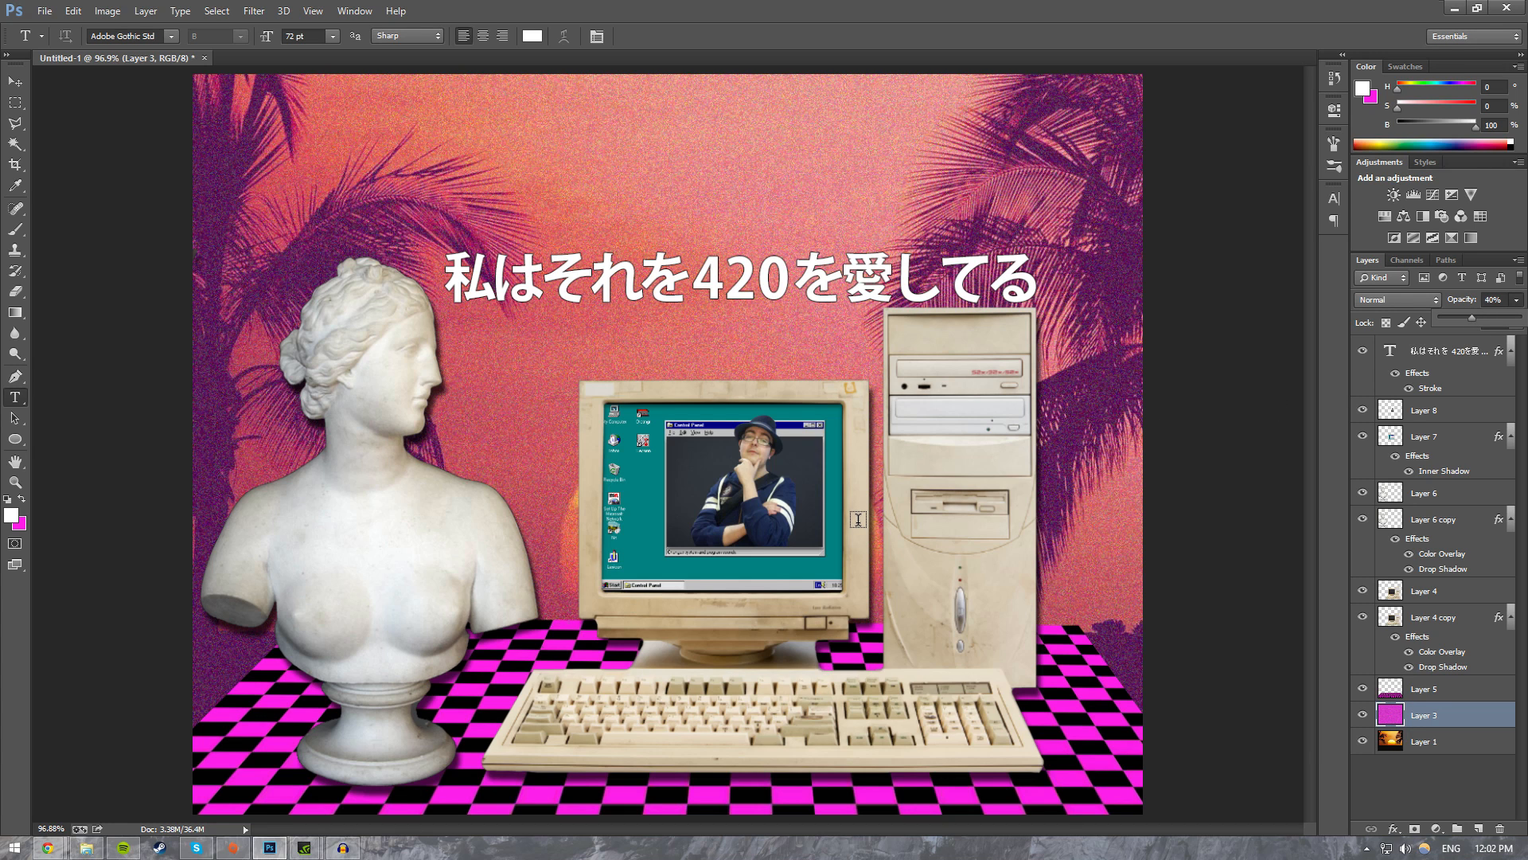
Step: Crop the canvas to about 10.6 by 8.9 in around the computer and keyboard, cutting off most of the marble bust
key(c)
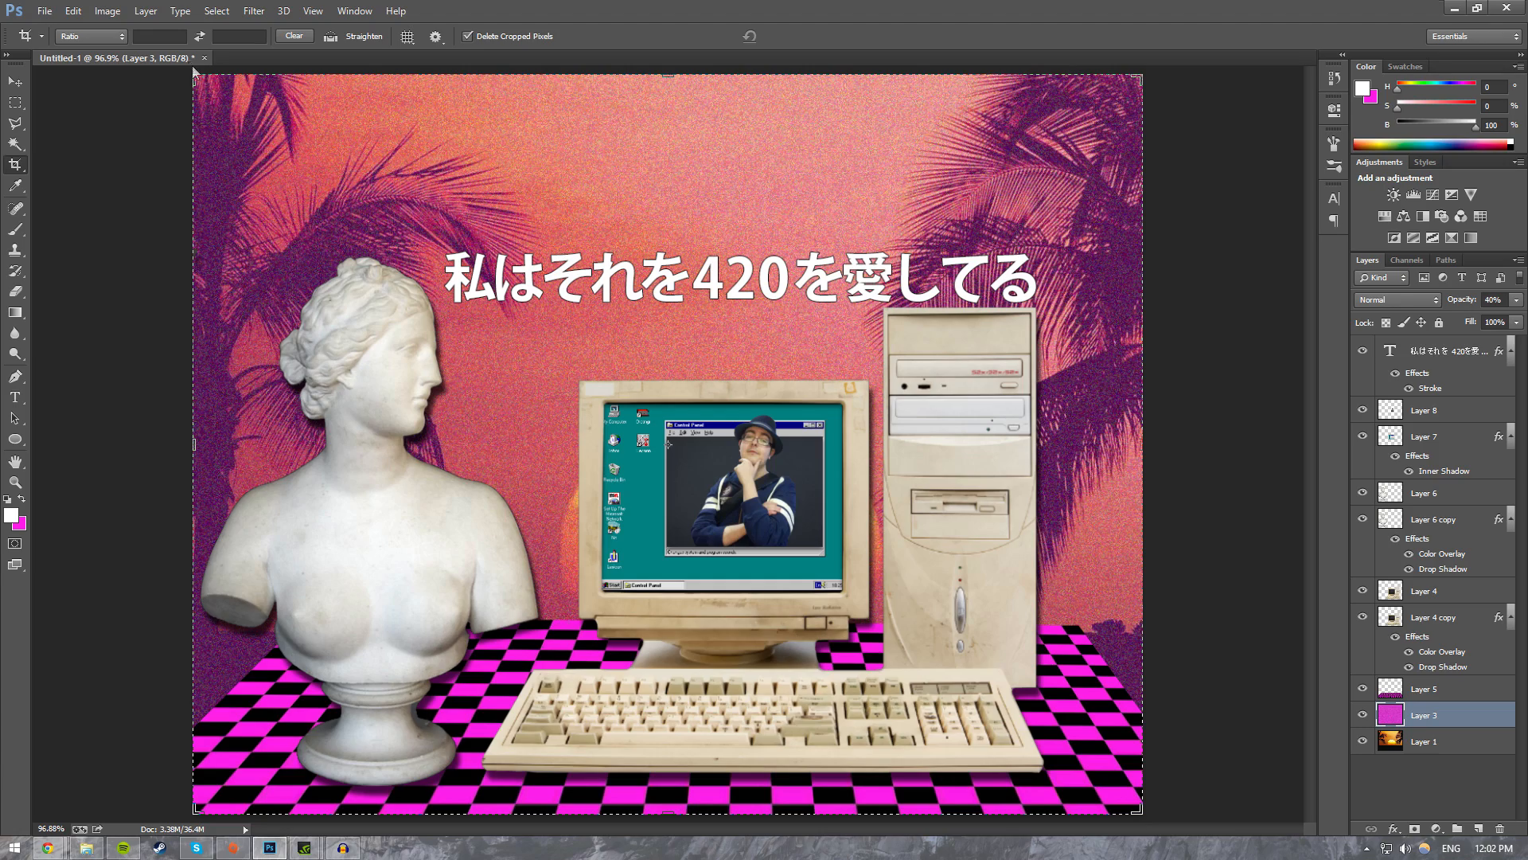
drag(193, 73, 331, 185)
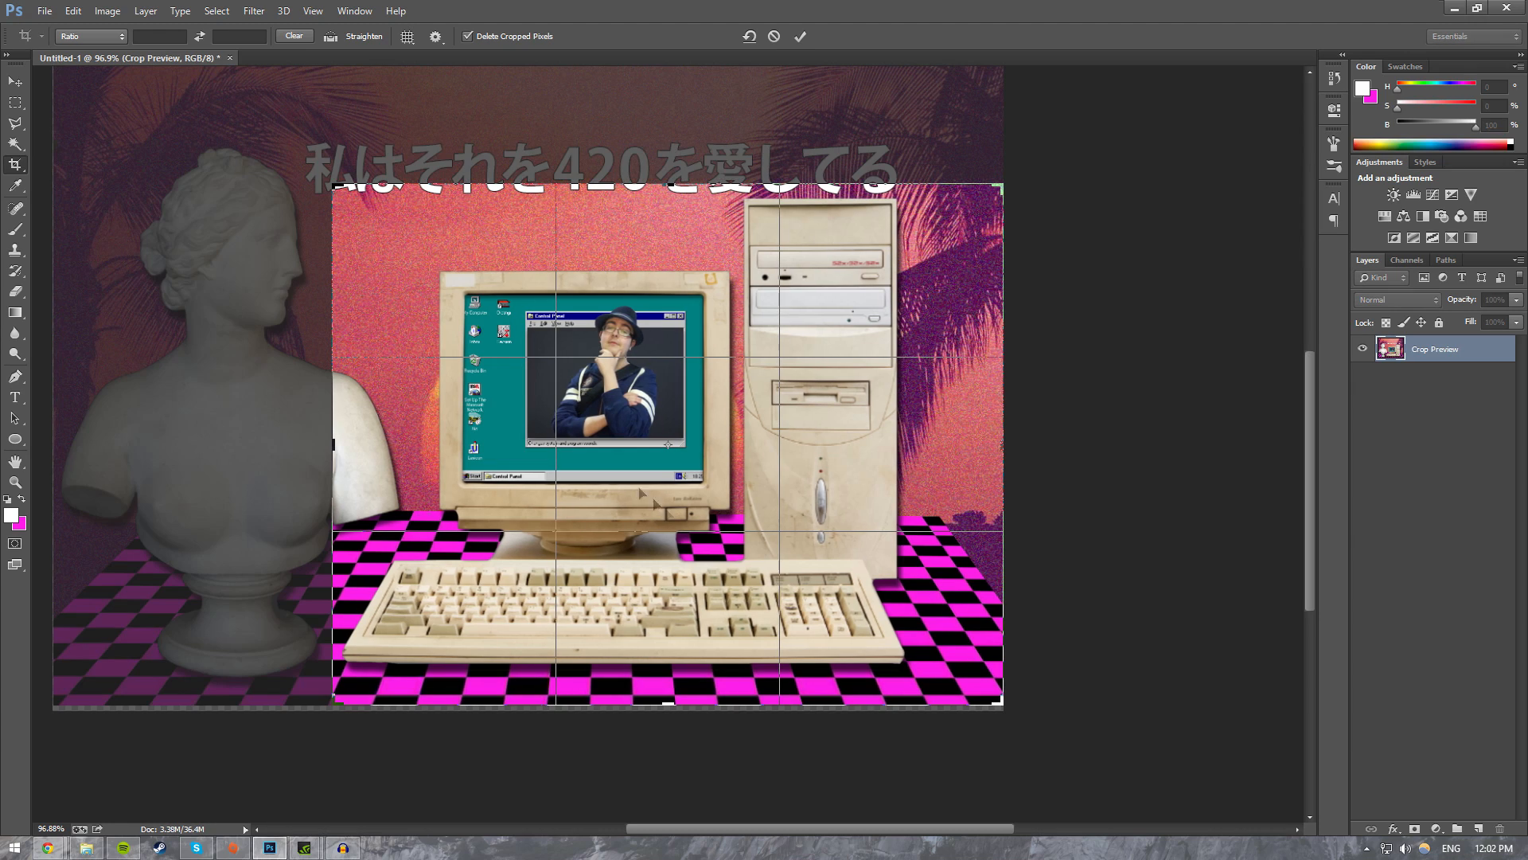
drag(1003, 699, 960, 682)
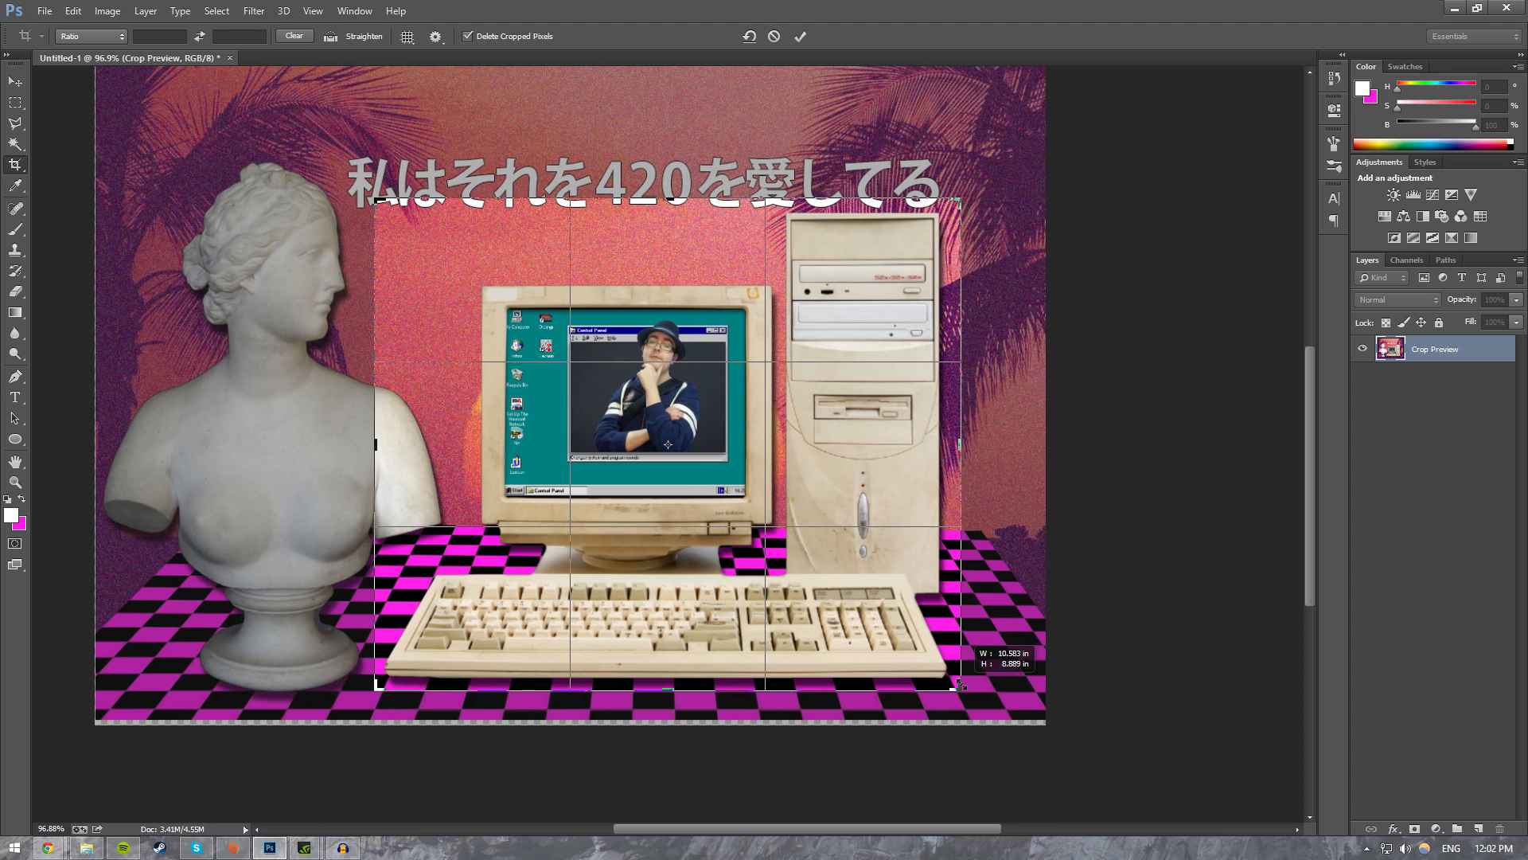
click(800, 37)
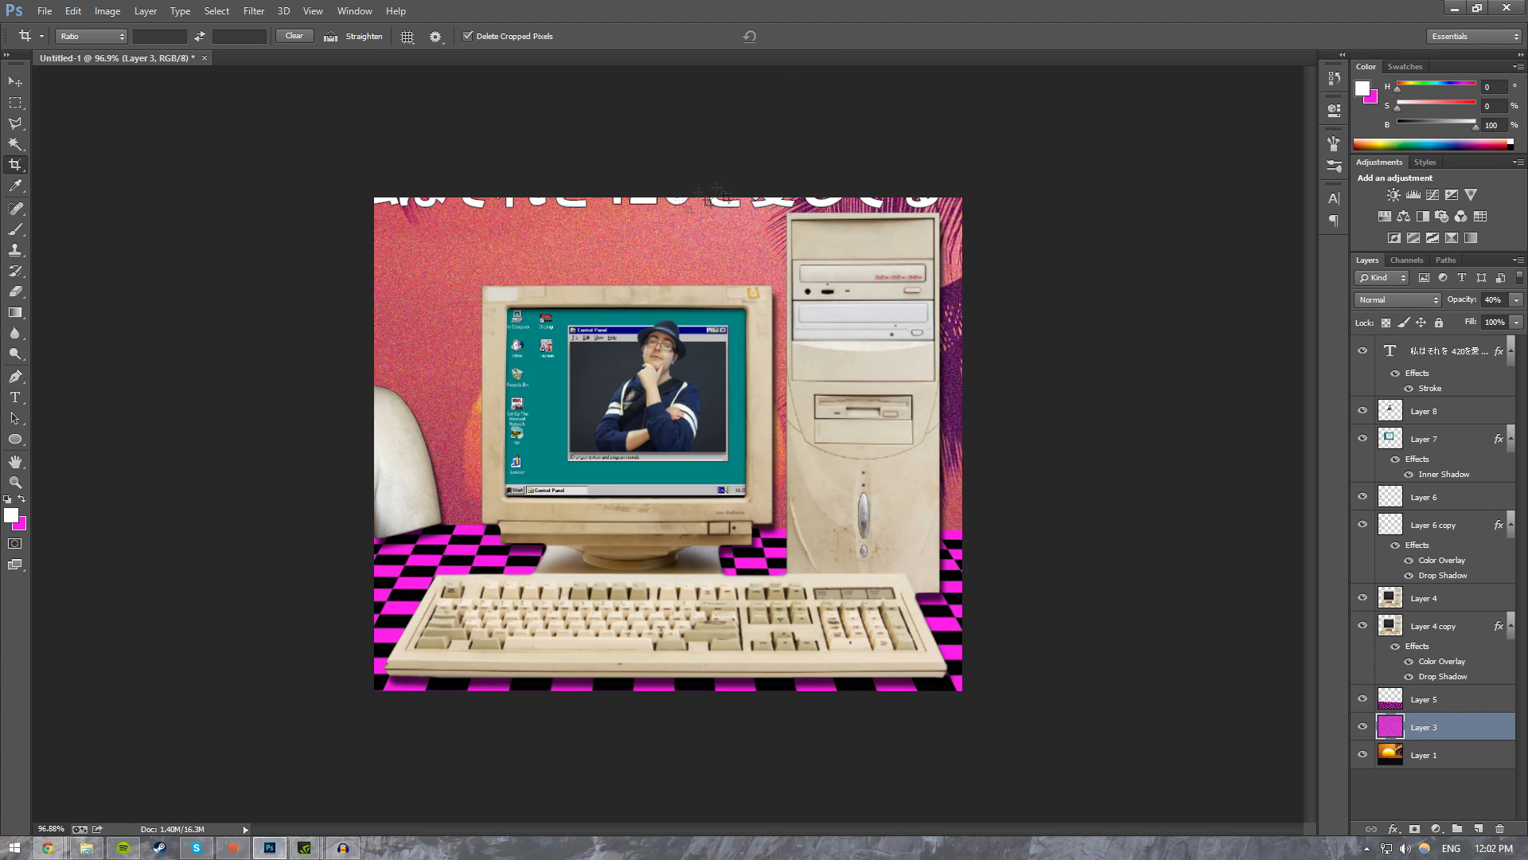
Step: Scale the Japanese text layer to about 68.2% and place it above the monitor, fully inside the cropped canvas
click(1419, 355)
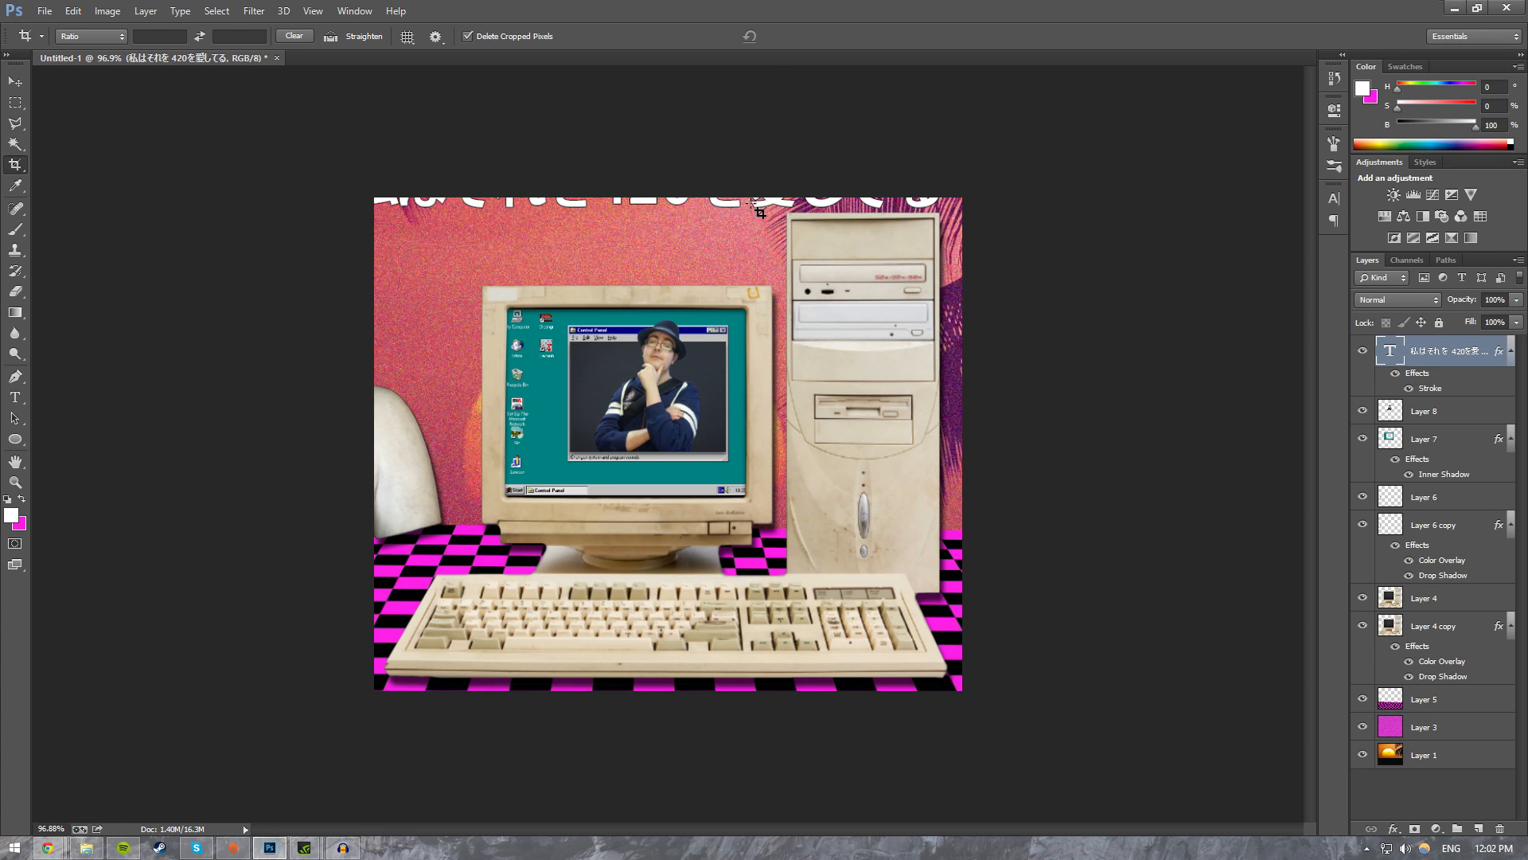
key(v)
drag(706, 212, 543, 269)
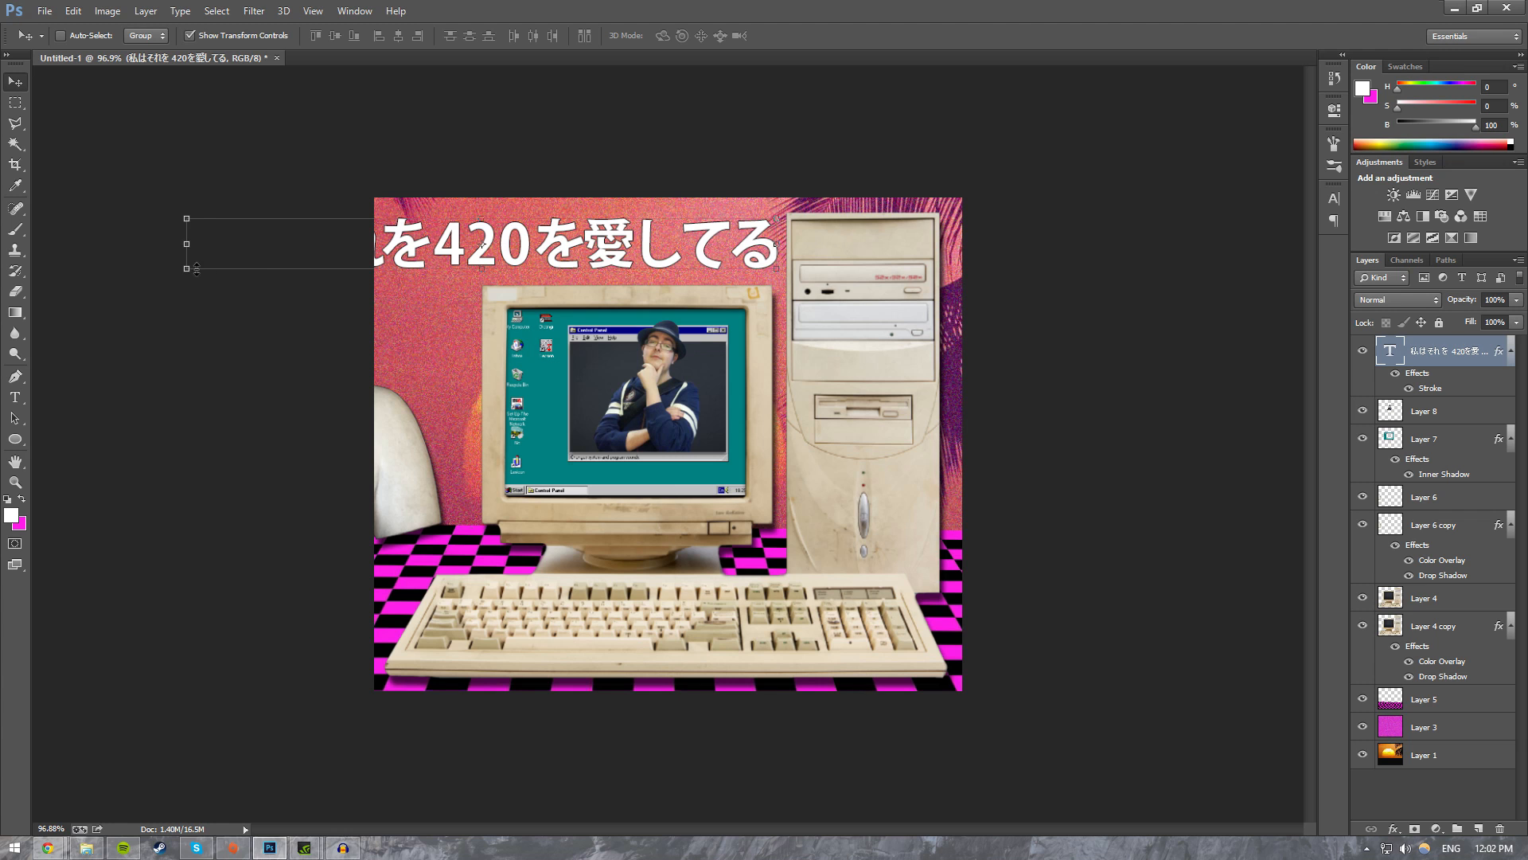
drag(188, 253, 406, 236)
drag(697, 244, 670, 254)
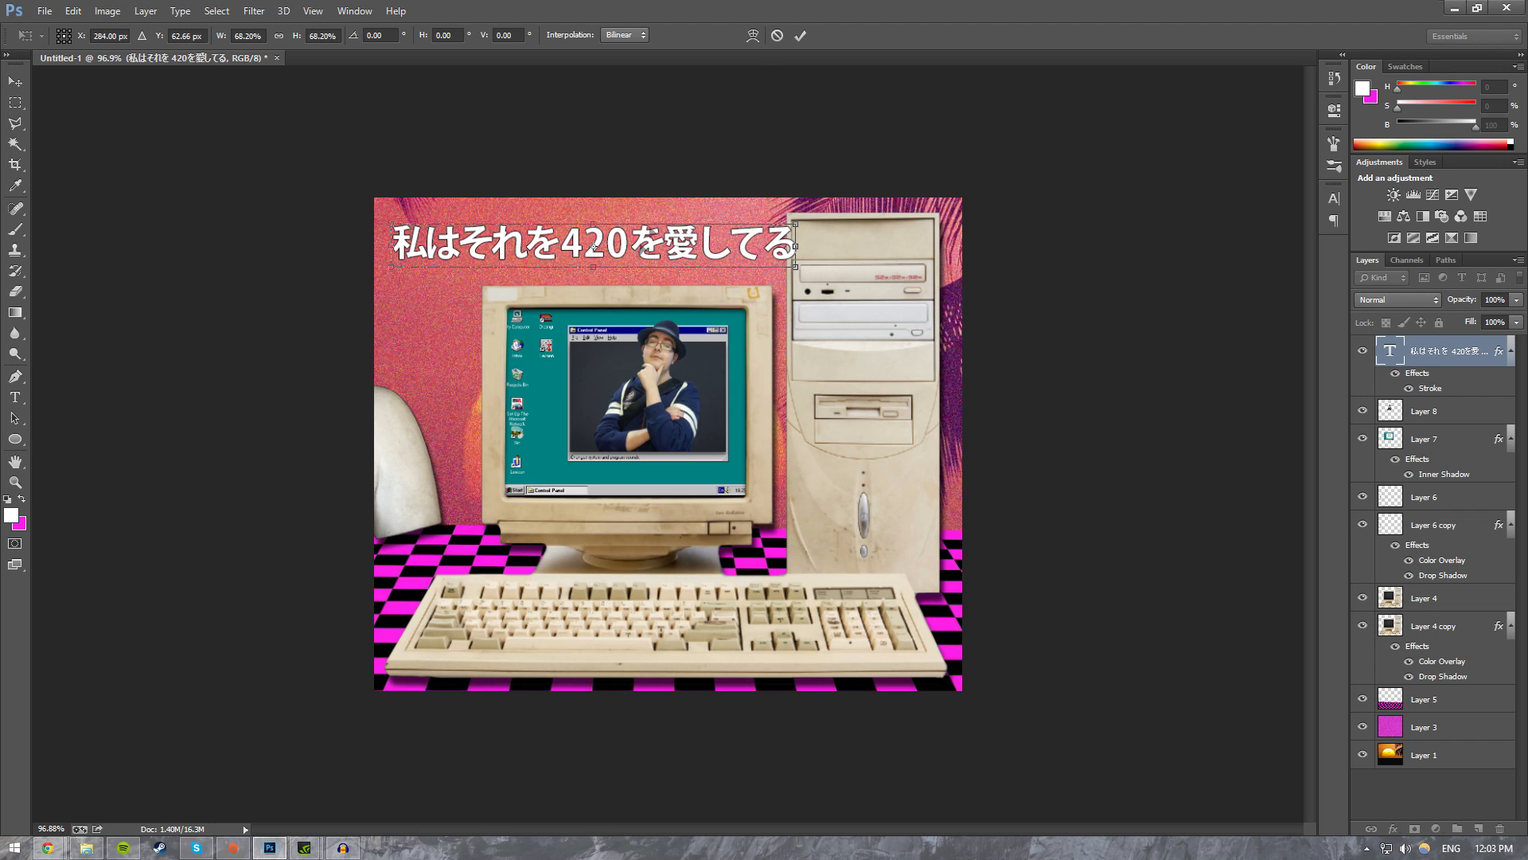
click(800, 36)
Step: Delete the characters を愛してる after 420 in the caption
key(t)
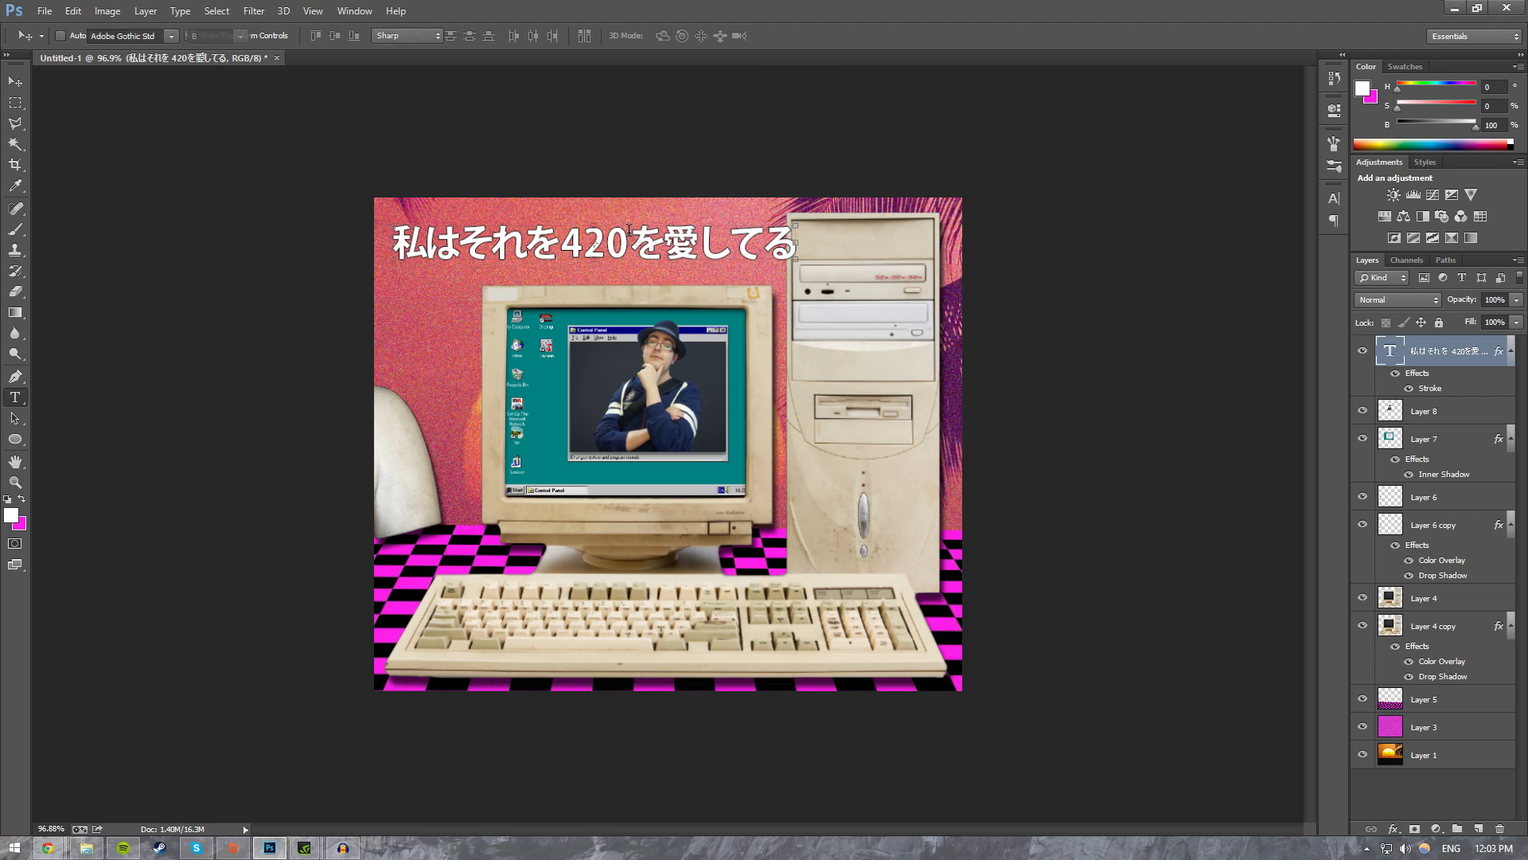
drag(632, 238, 792, 239)
key(BackSpace)
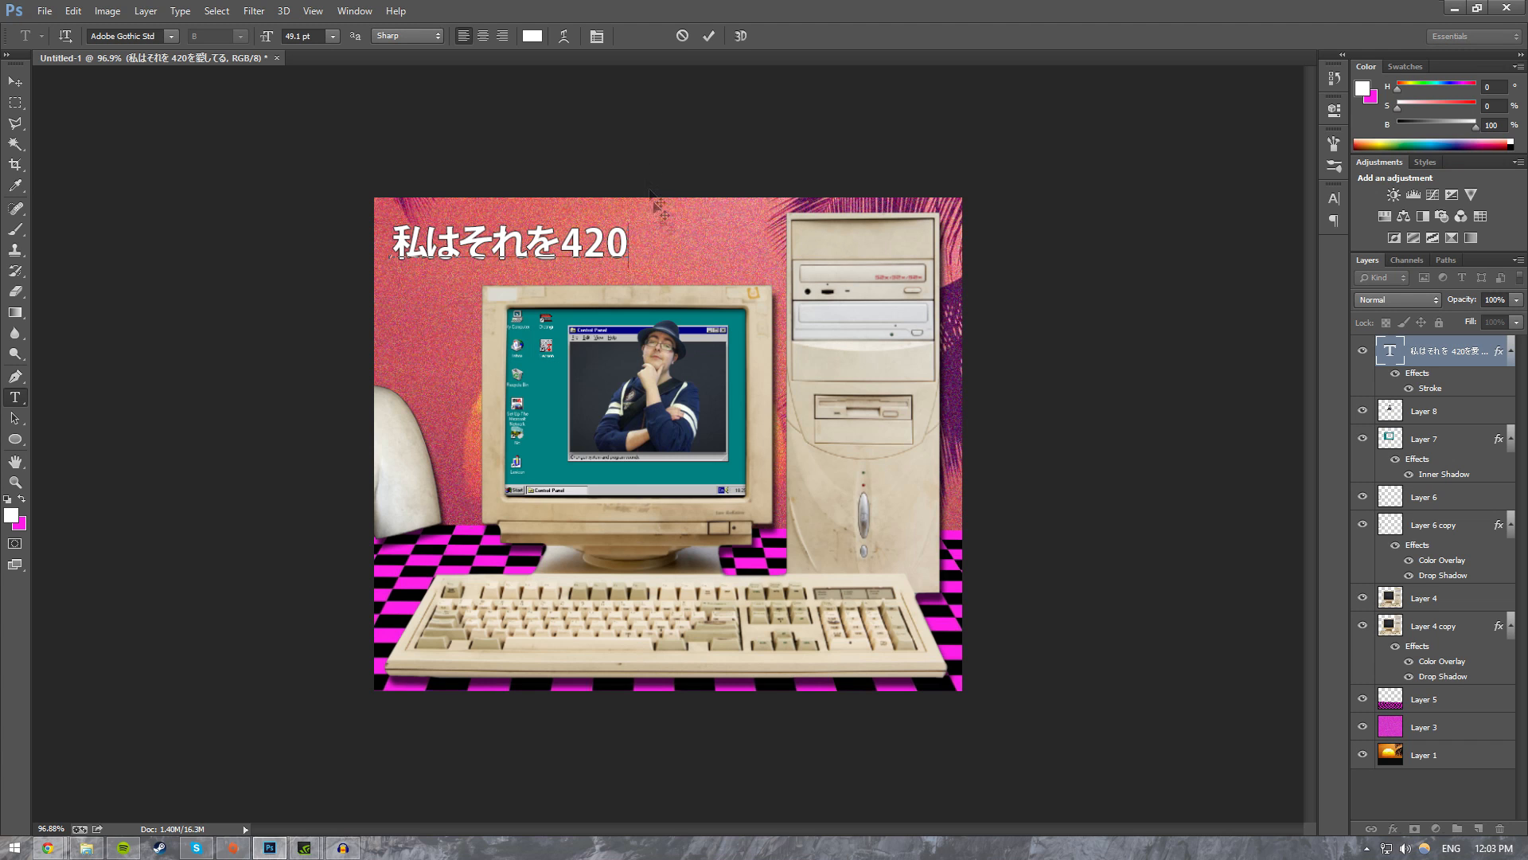
Step: Move the shortened caption directly above the monitor, enlarge it to about the monitor's width and deselect the layer
key(v)
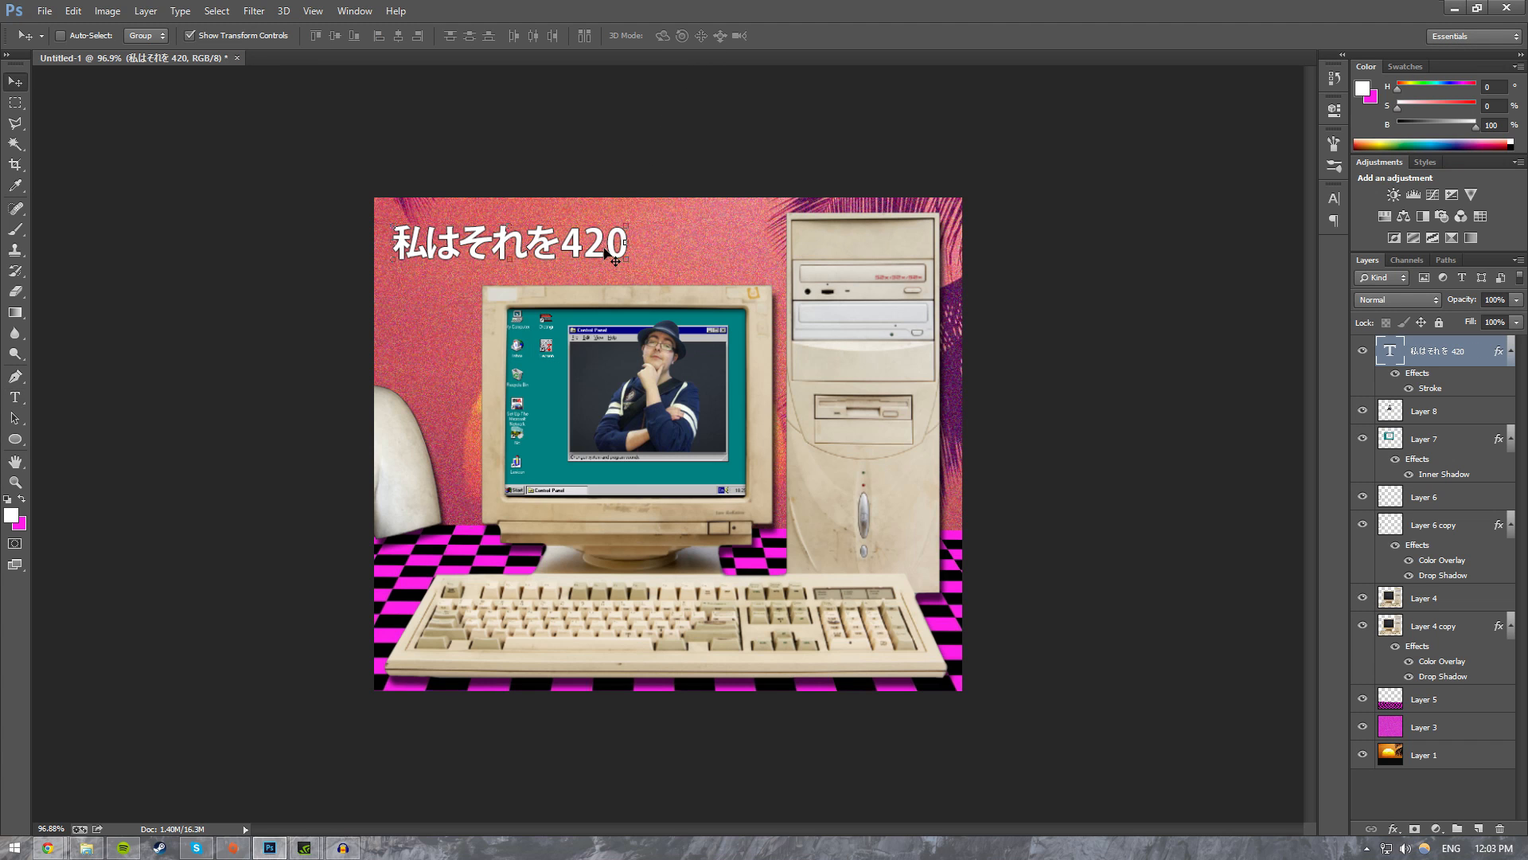
drag(595, 243, 741, 261)
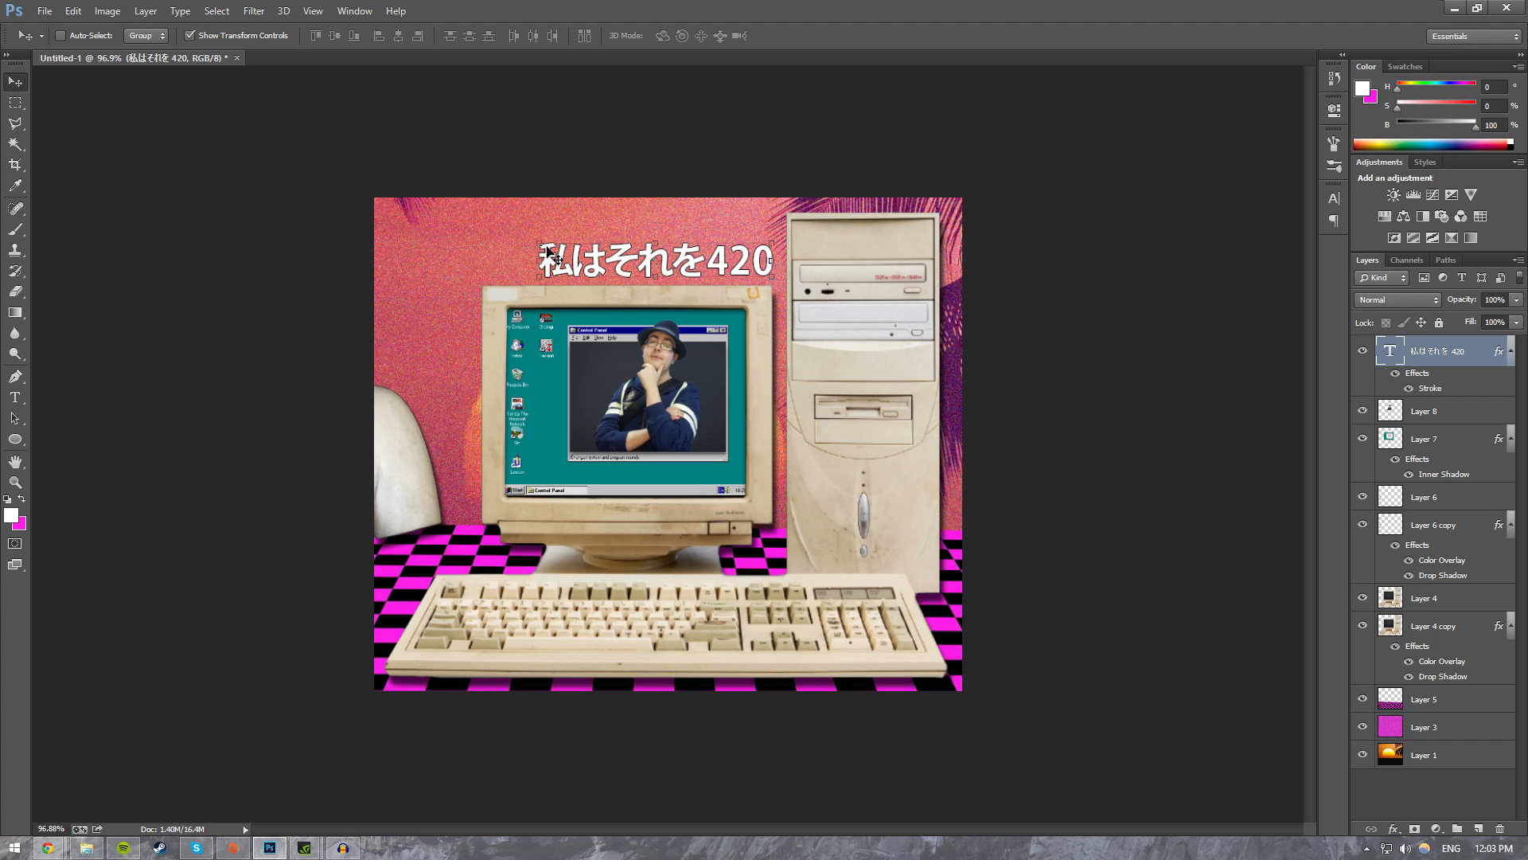
drag(534, 243, 485, 216)
click(800, 35)
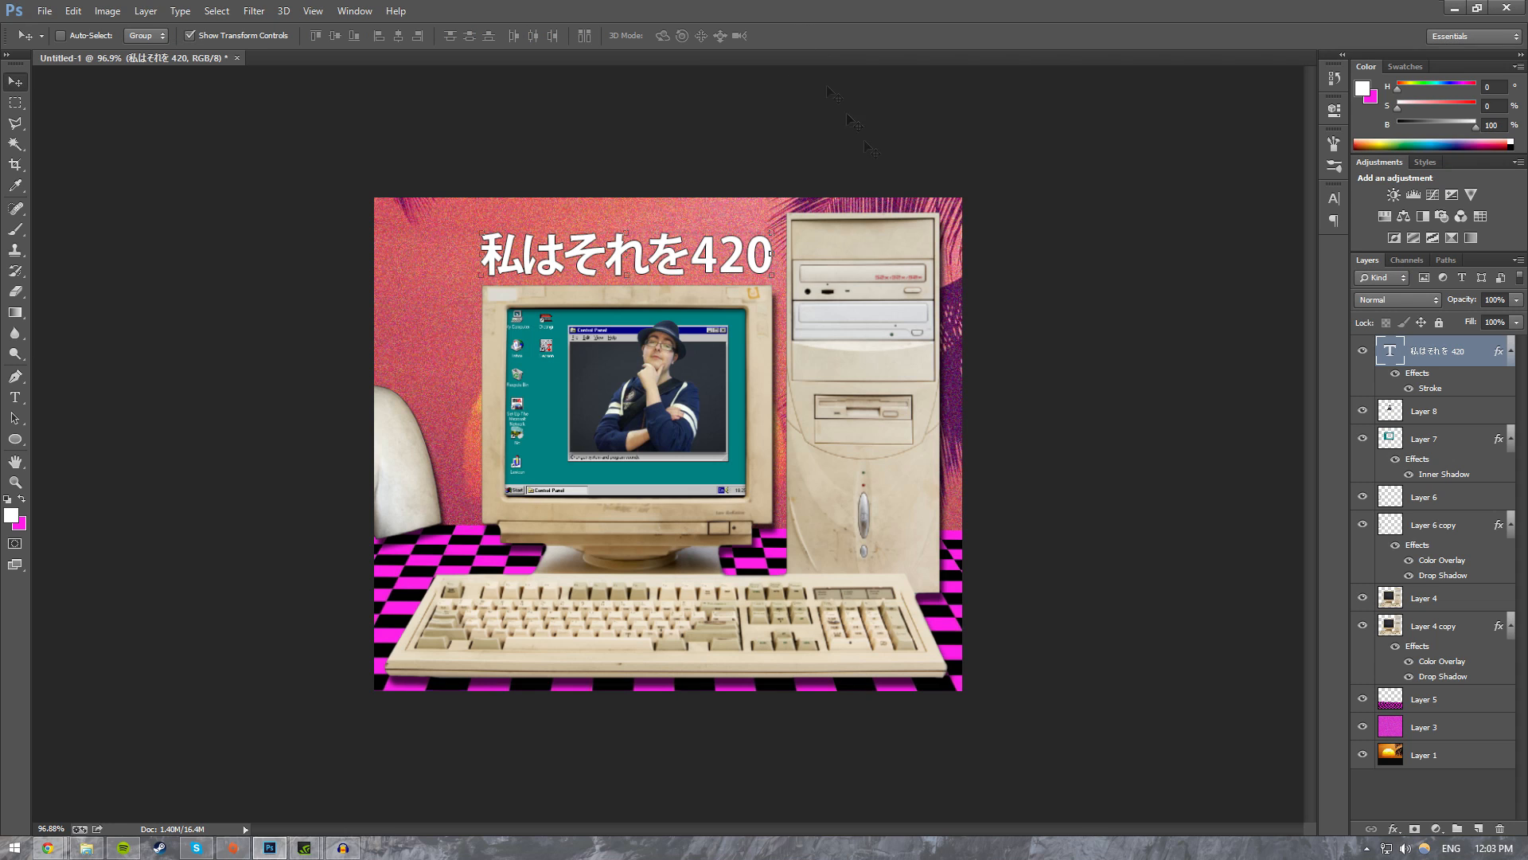
click(1362, 799)
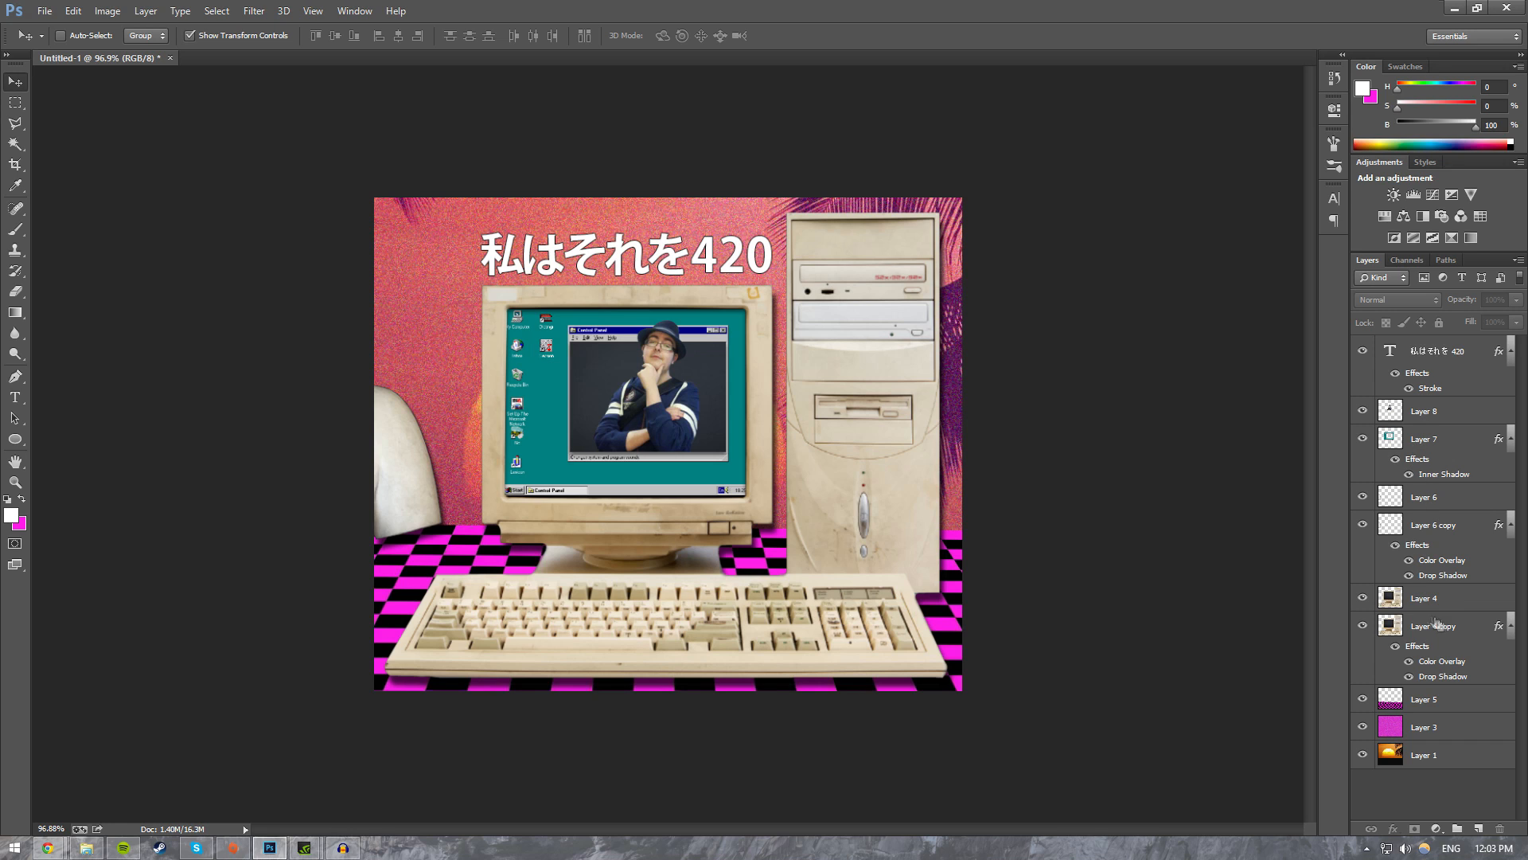
click(1420, 522)
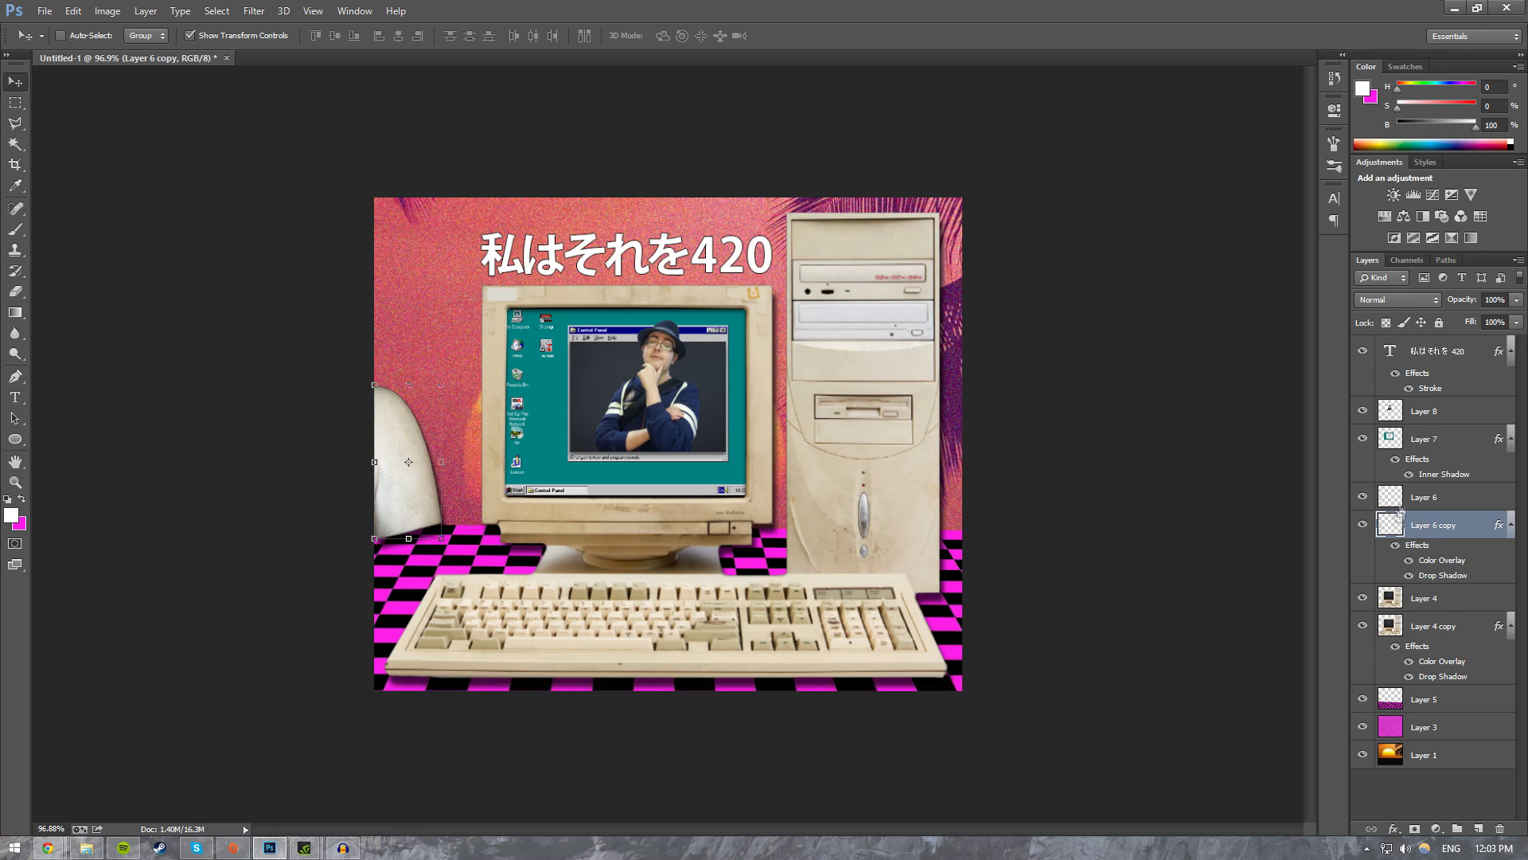
shift+click(1413, 506)
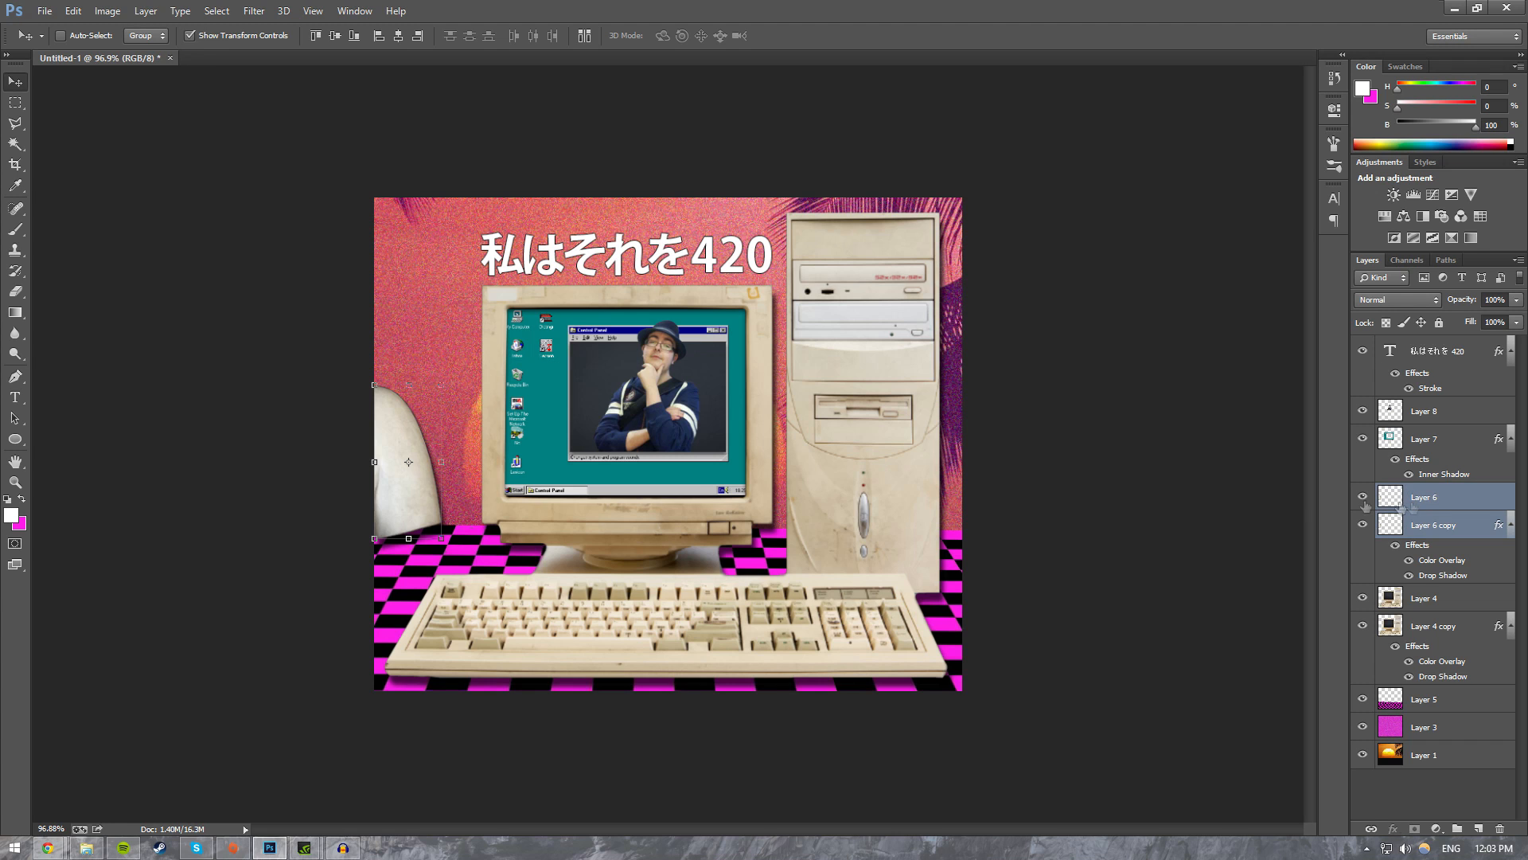
mouse_move(402, 438)
mouse_down()
mouse_move(637, 374)
mouse_move(720, 414)
mouse_move(564, 344)
mouse_move(605, 354)
mouse_move(406, 437)
mouse_move(391, 429)
mouse_move(396, 367)
mouse_move(407, 436)
mouse_up()
click(48, 848)
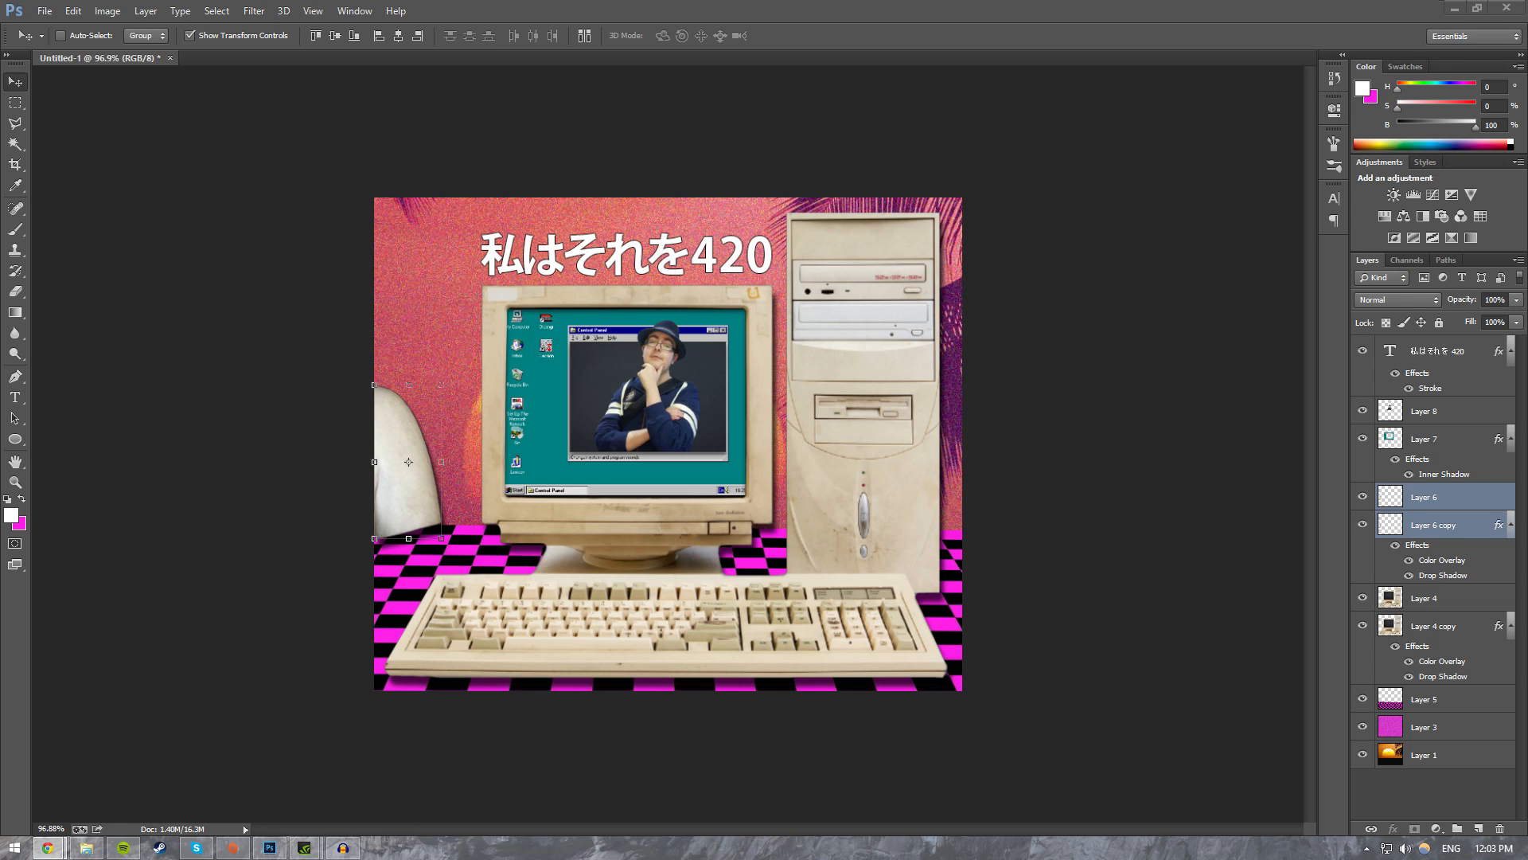
click(481, 22)
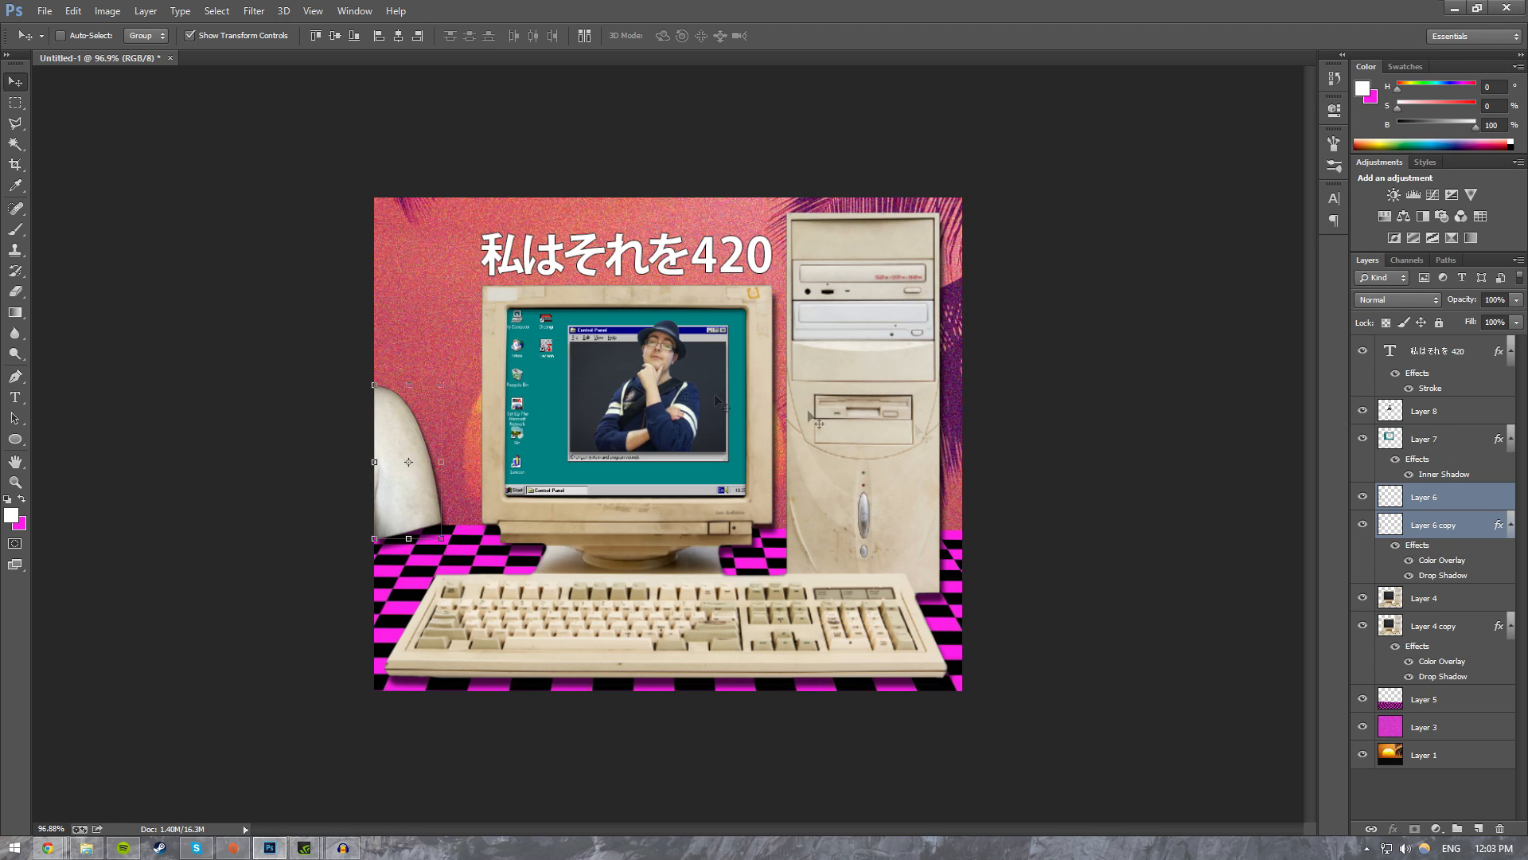
Step: Create a new layer directly above Layer 6 and paste the magenta and black checkerboard image into it
click(1424, 440)
click(1431, 500)
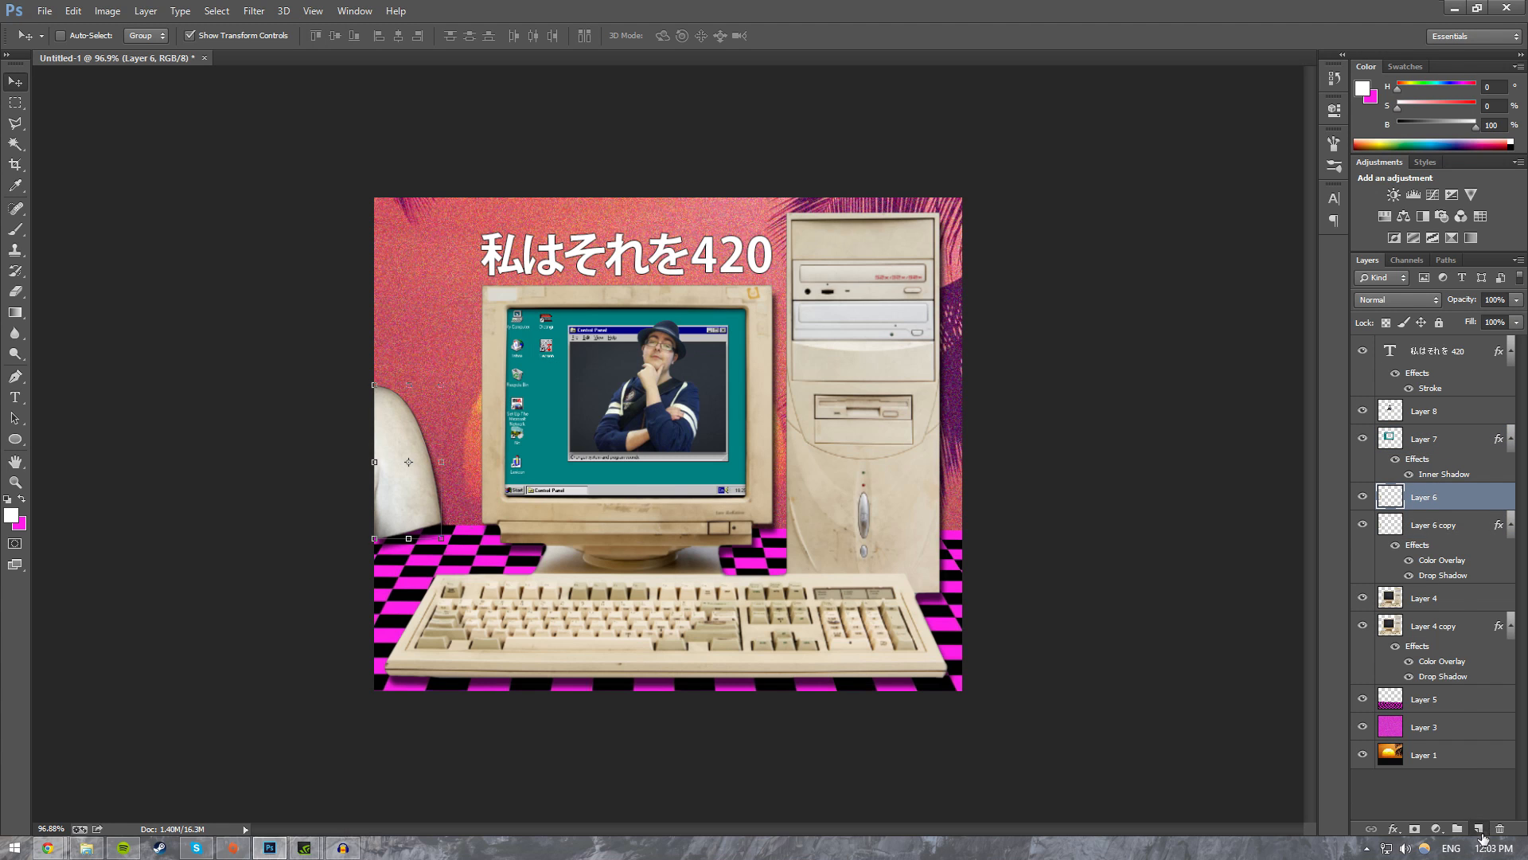
click(1478, 829)
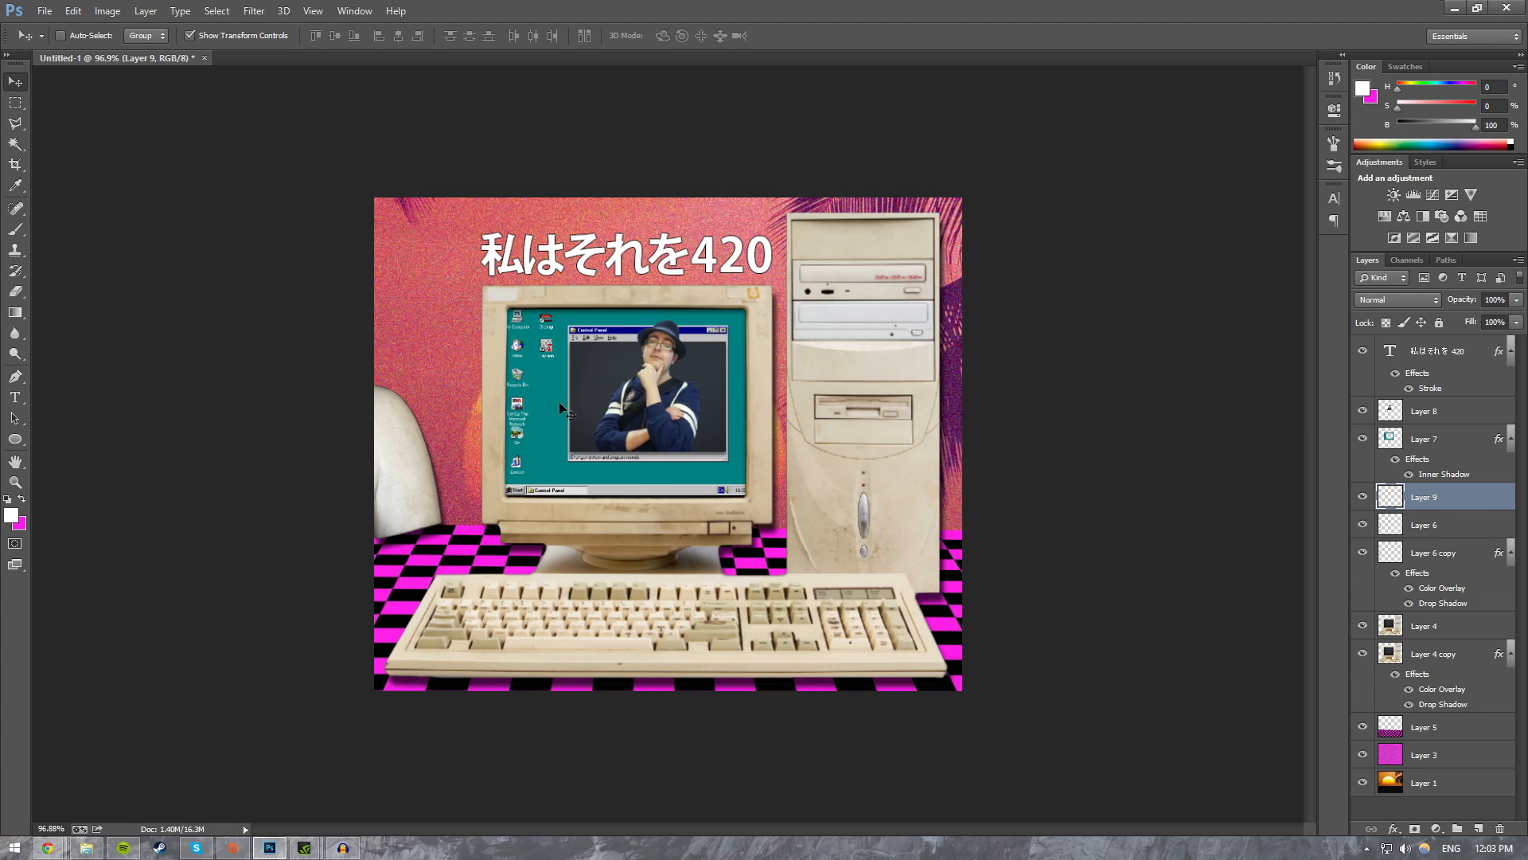
key(ctrl+v)
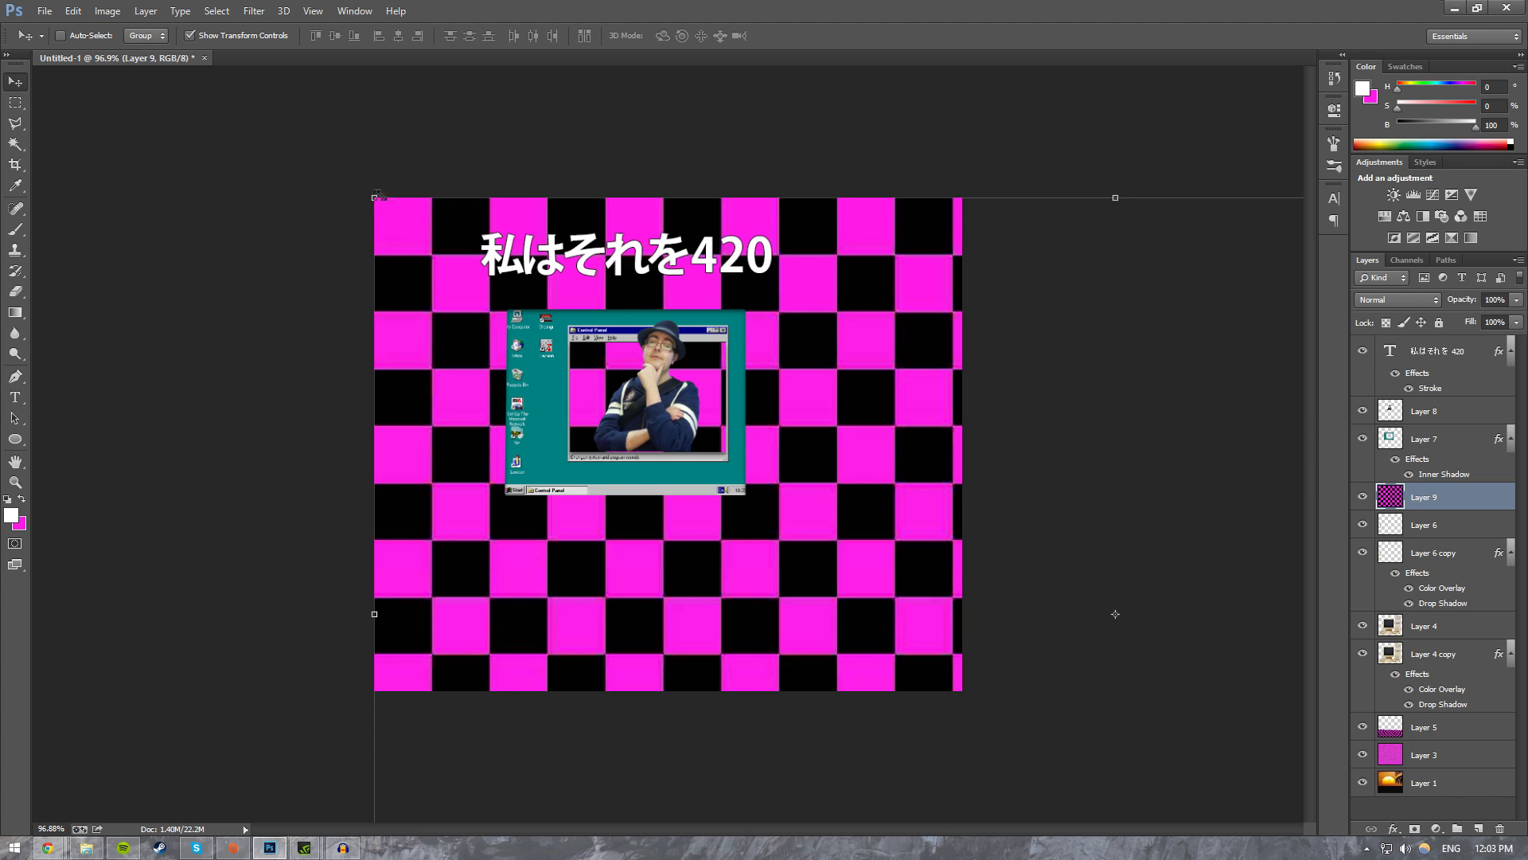
Step: Scale the pasted checkerboard to about 14.8%, position it behind the man to fill the Control Panel window, and deselect the layer
drag(374, 197, 1139, 618)
drag(1200, 680, 398, 309)
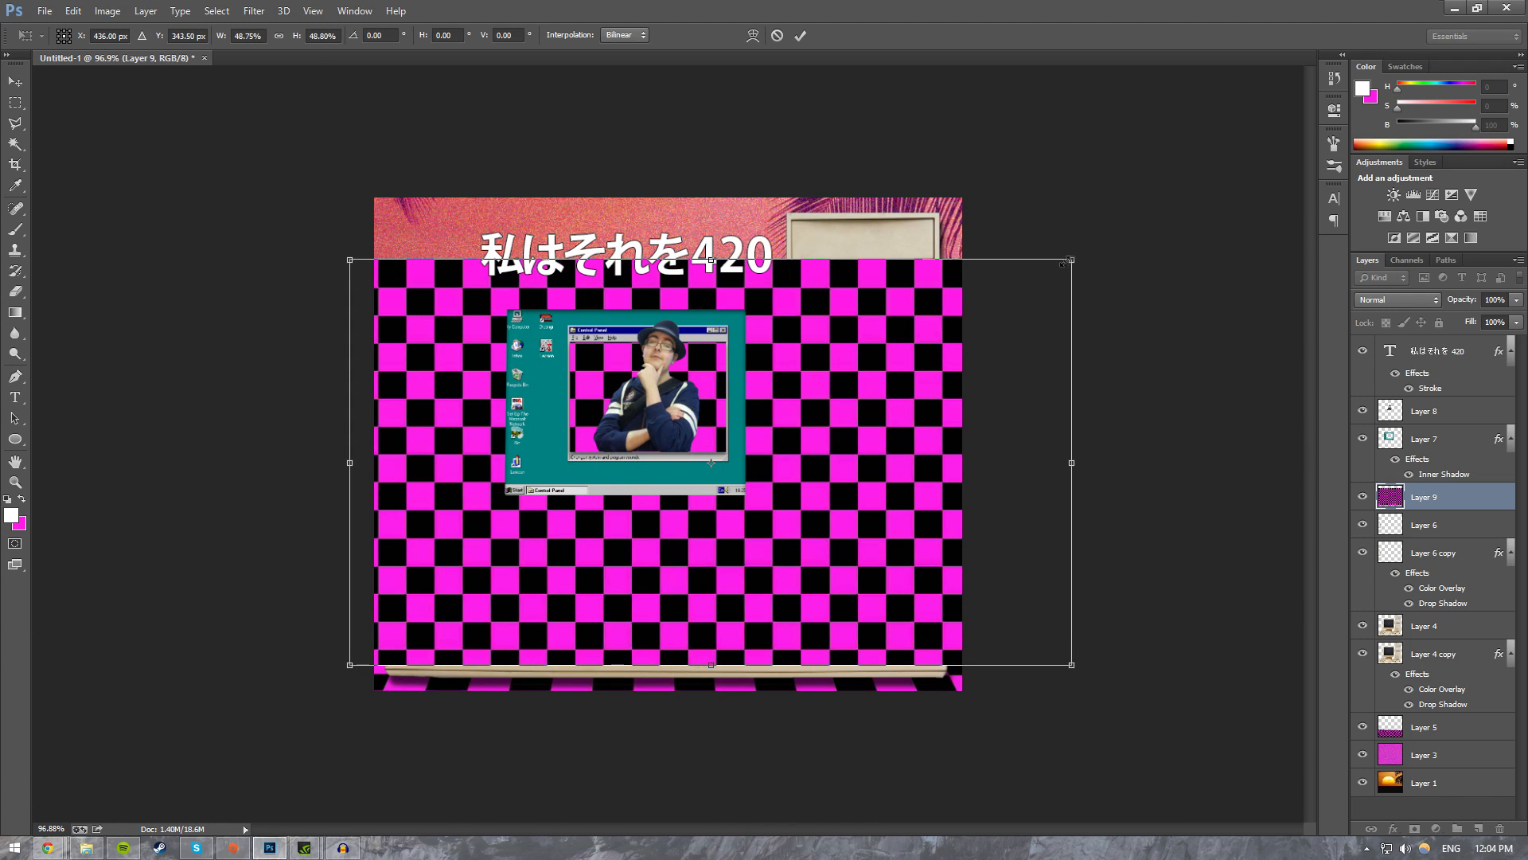
drag(1064, 262, 692, 477)
drag(627, 584, 695, 427)
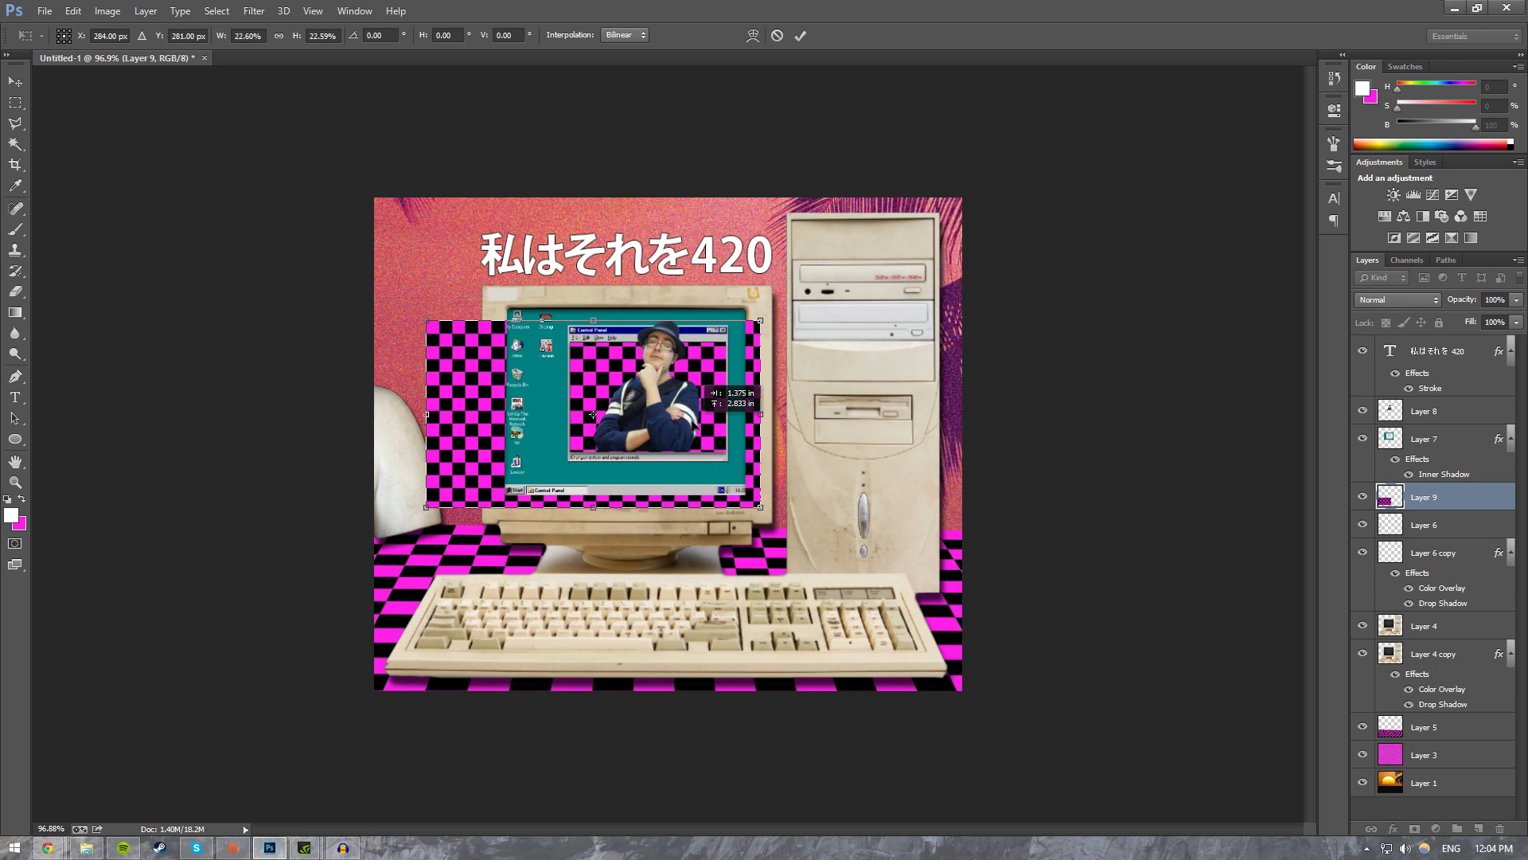
drag(593, 414, 555, 367)
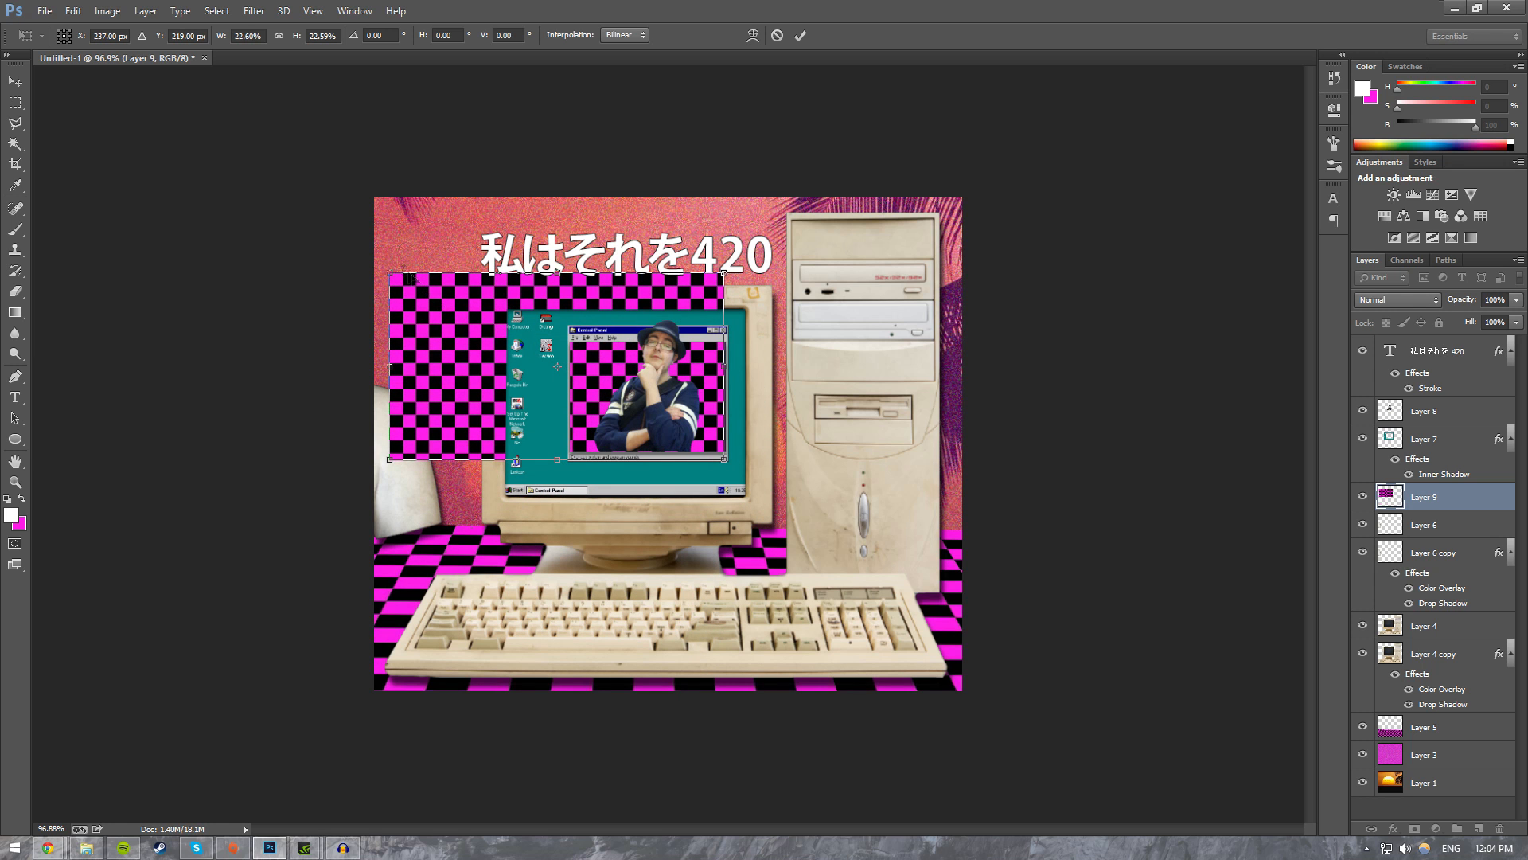
drag(390, 273, 497, 339)
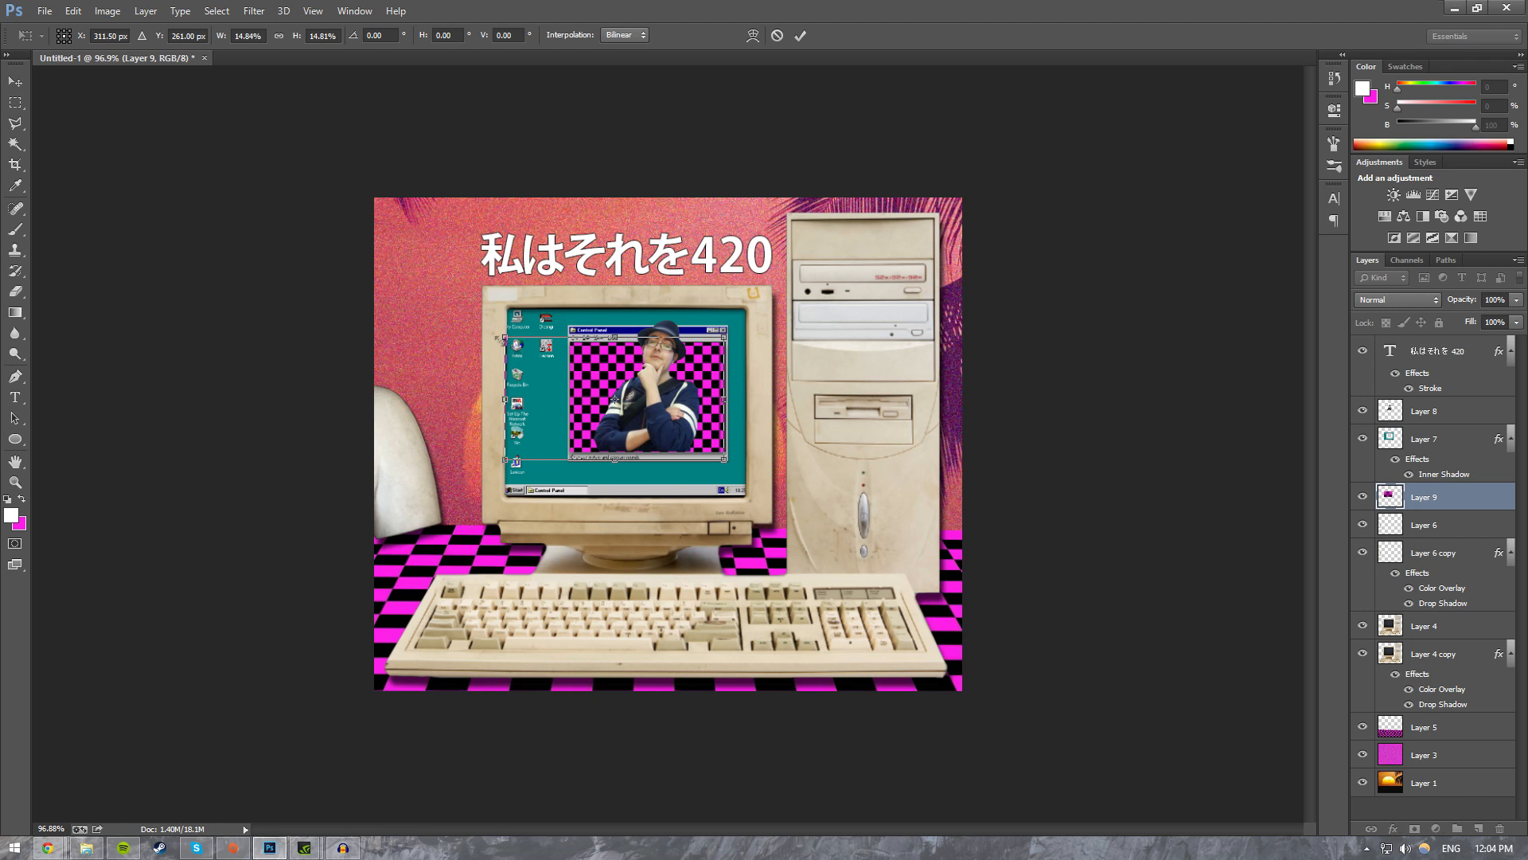
drag(583, 374, 594, 374)
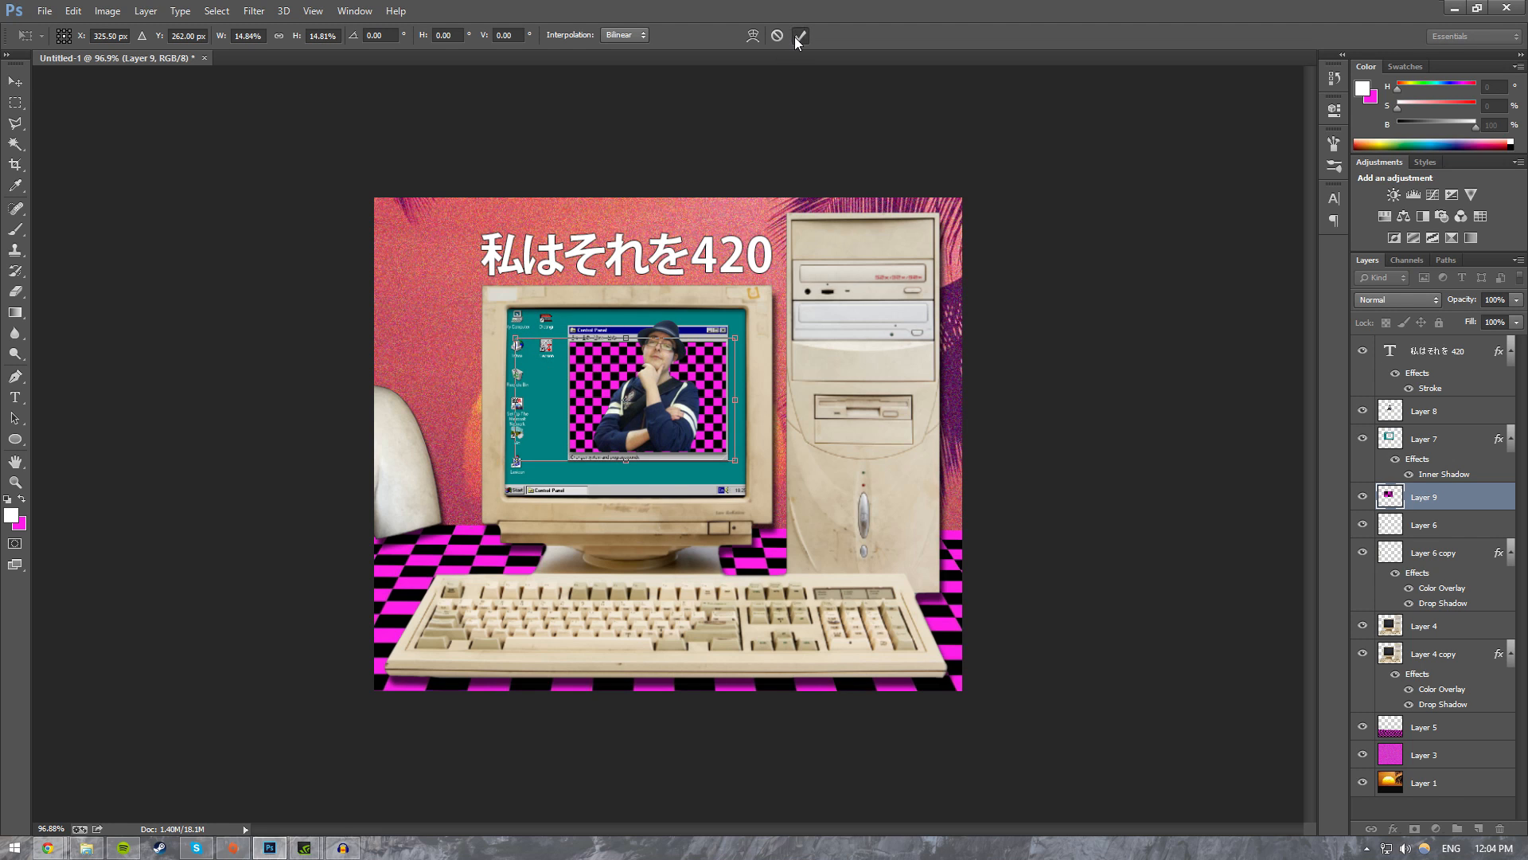
click(800, 35)
click(1439, 801)
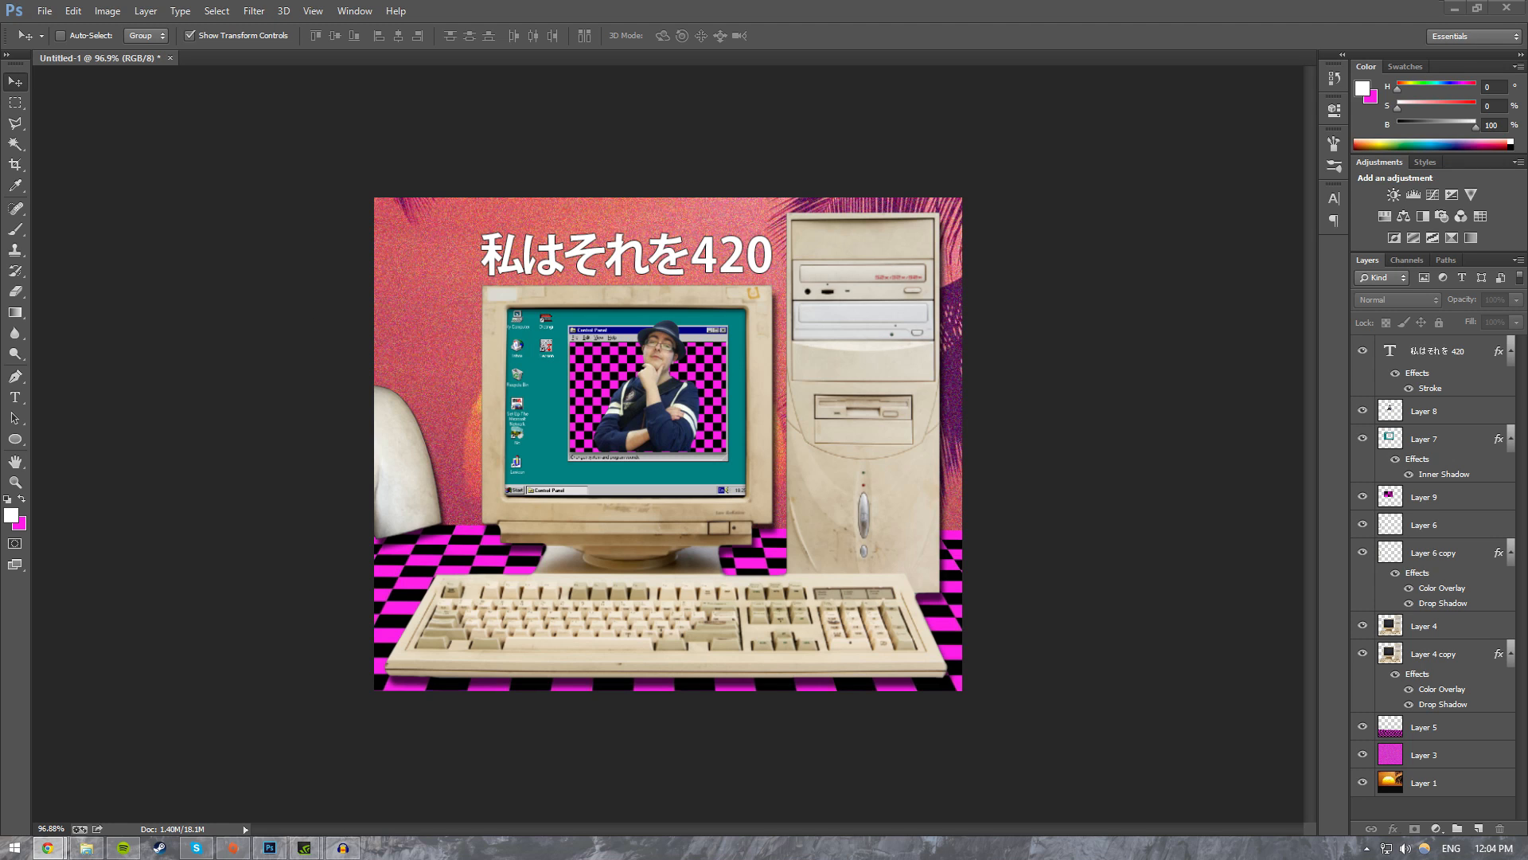
click(732, 5)
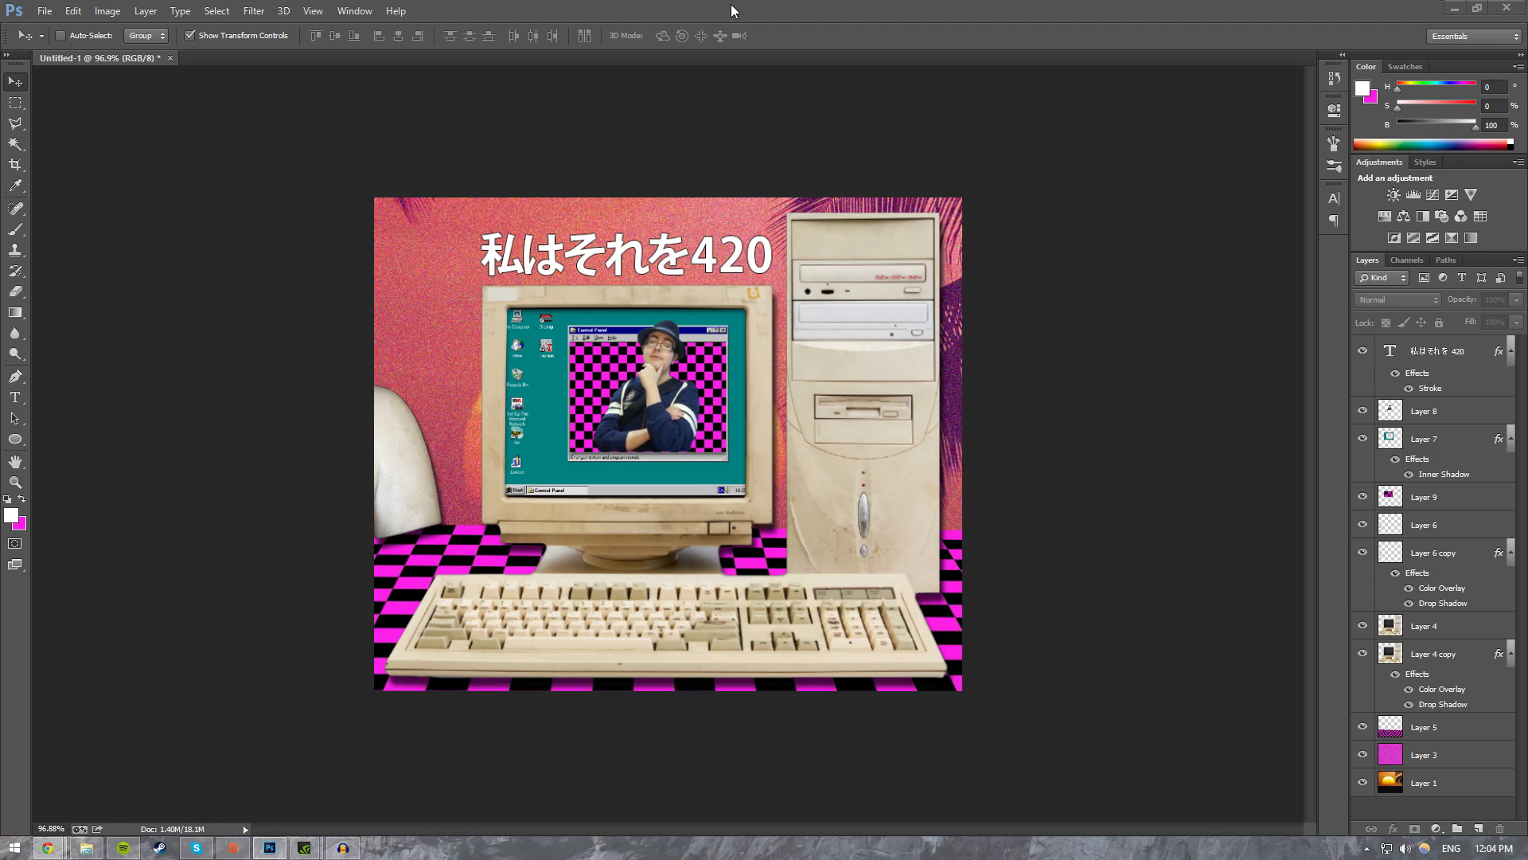